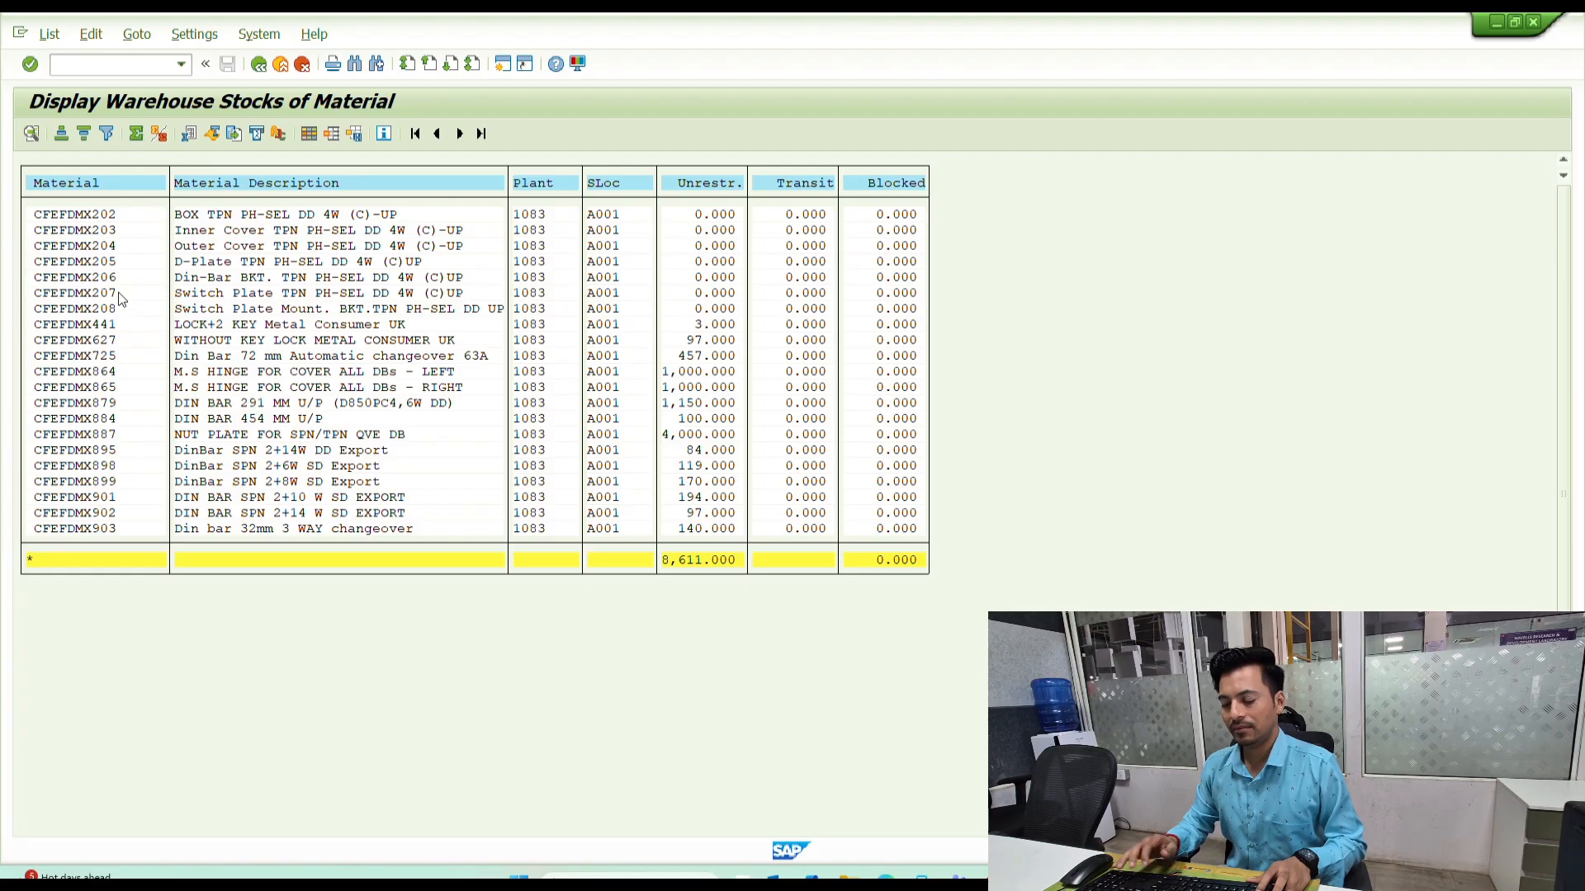
- Change the stock report layout to //PUL@11 and rerun the report for CFEFDMX* in plant 1083, storage location A001
{"action": "key", "text": "F3"}
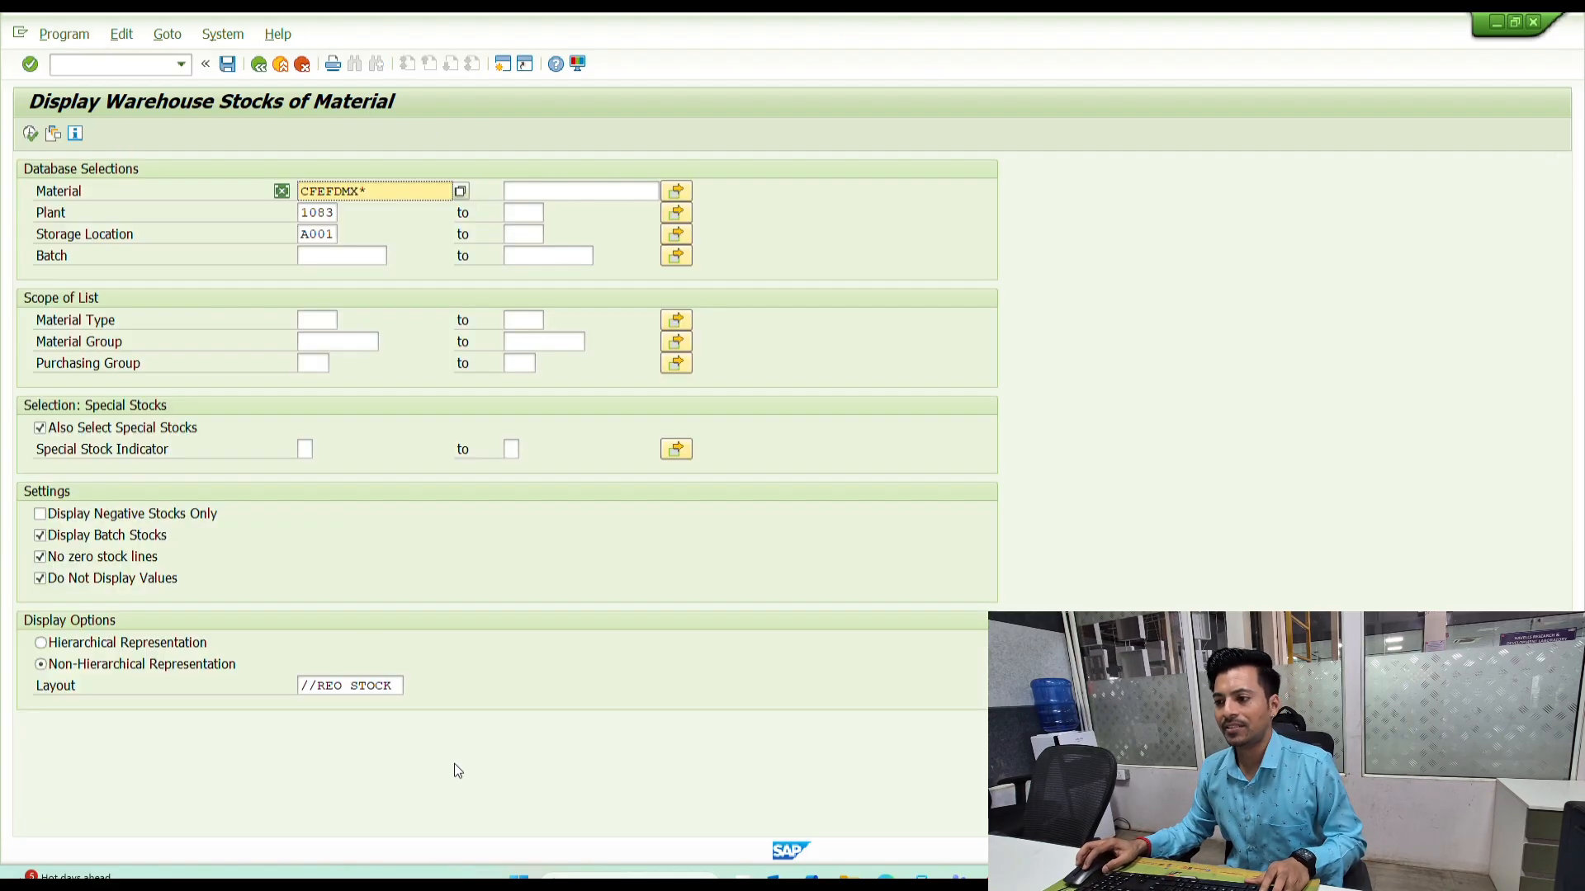
{"action": "left_click", "coordinate": [400, 686]}
{"action": "key", "text": "BackSpace"}
{"action": "key", "text": "BackSpace"}
{"action": "key", "text": "BackSpace"}
{"action": "key", "text": "BackSpace"}
{"action": "key", "text": "BackSpace"}
{"action": "key", "text": "BackSpace"}
{"action": "key", "text": "BackSpace"}
{"action": "key", "text": "BackSpace"}
{"action": "key", "text": "BackSpace"}
{"action": "key", "text": "BackSpace"}
{"action": "key", "text": "BackSpace"}
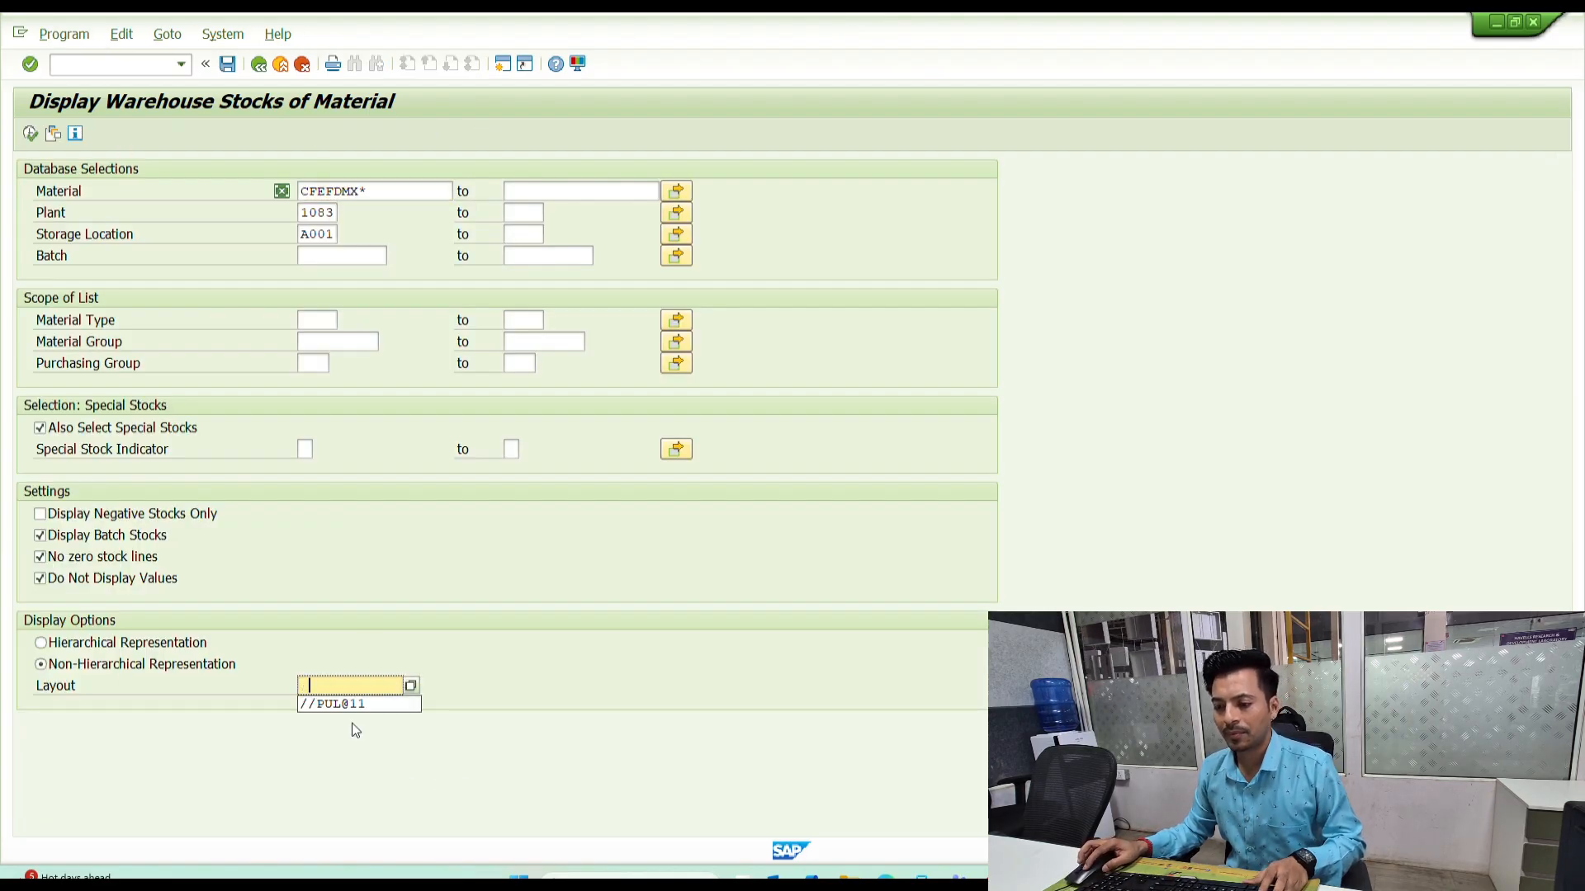
{"action": "left_click", "coordinate": [395, 704]}
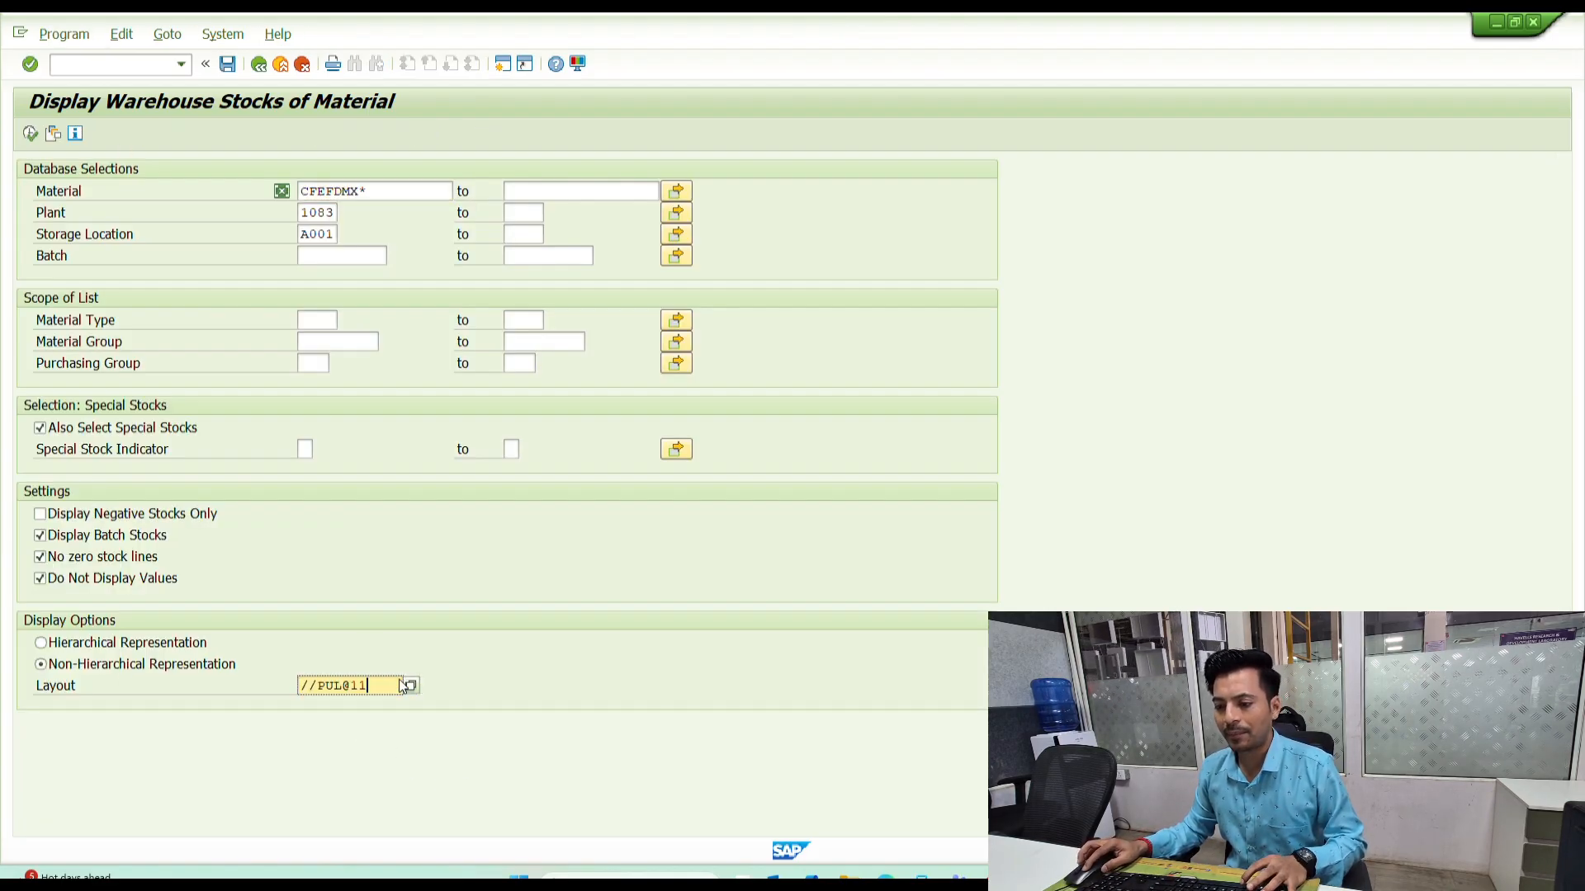
{"action": "left_click", "coordinate": [31, 134]}
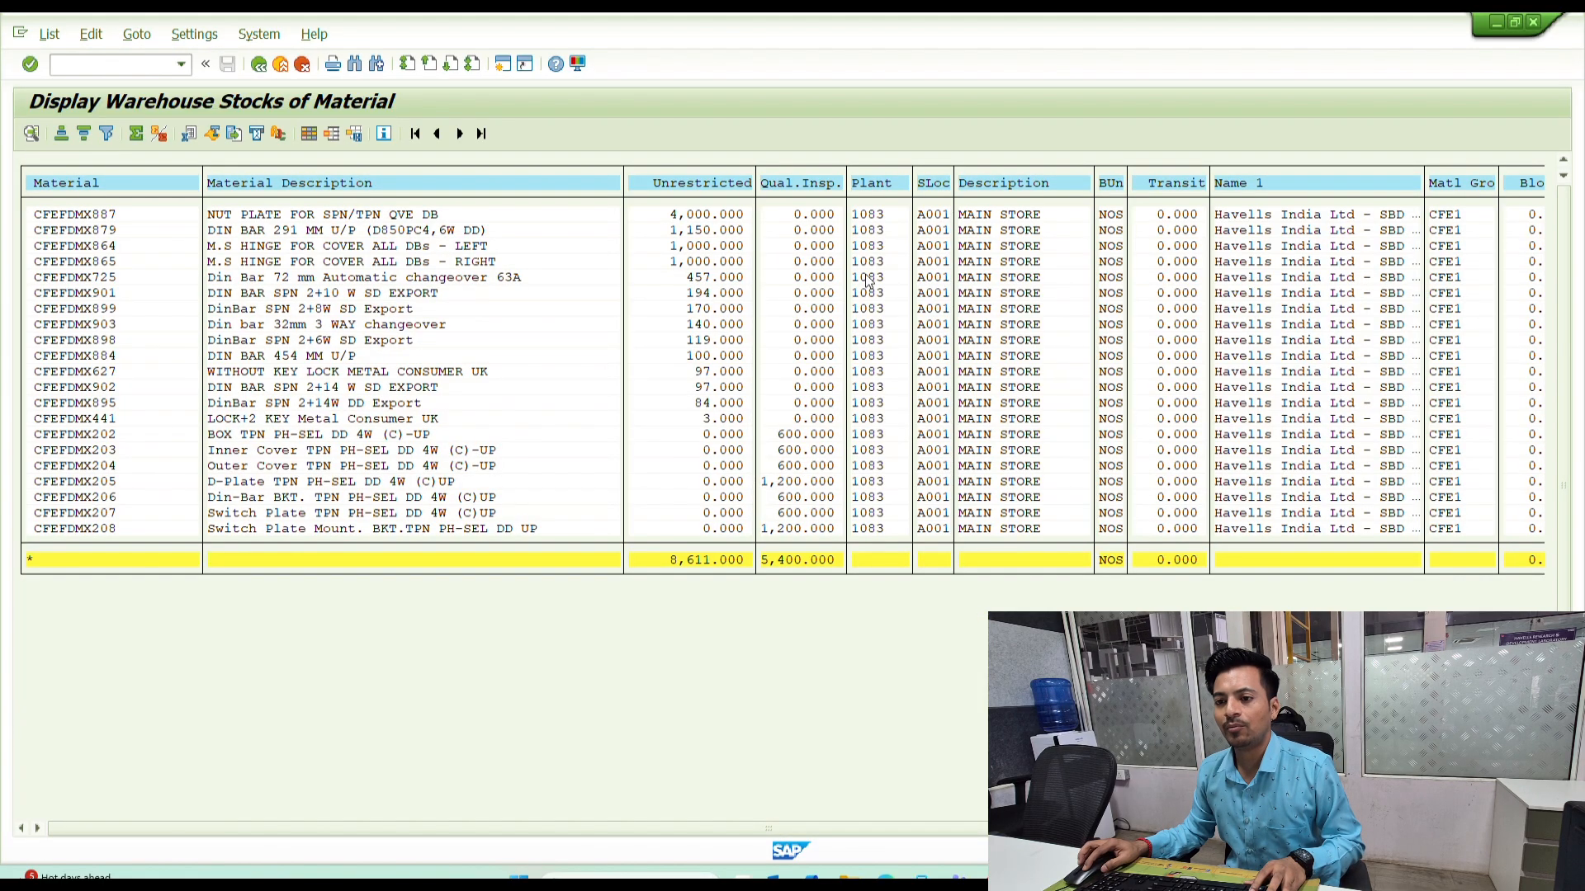
- Sort the warehouse stock list by material number in ascending order
{"action": "left_click", "coordinate": [98, 188]}
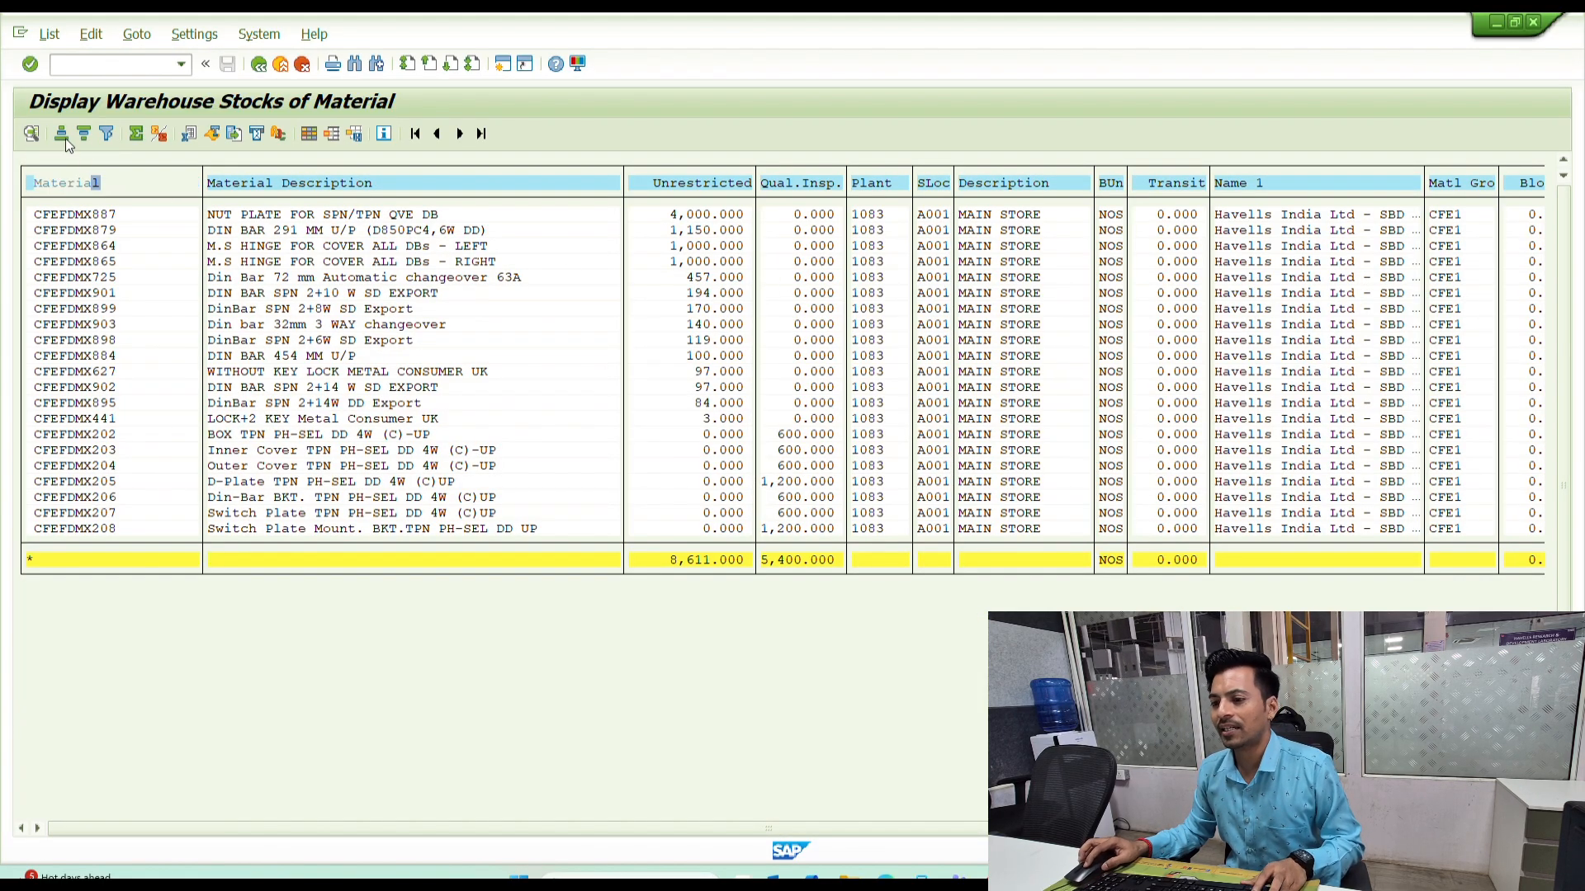
{"action": "left_click", "coordinate": [62, 134]}
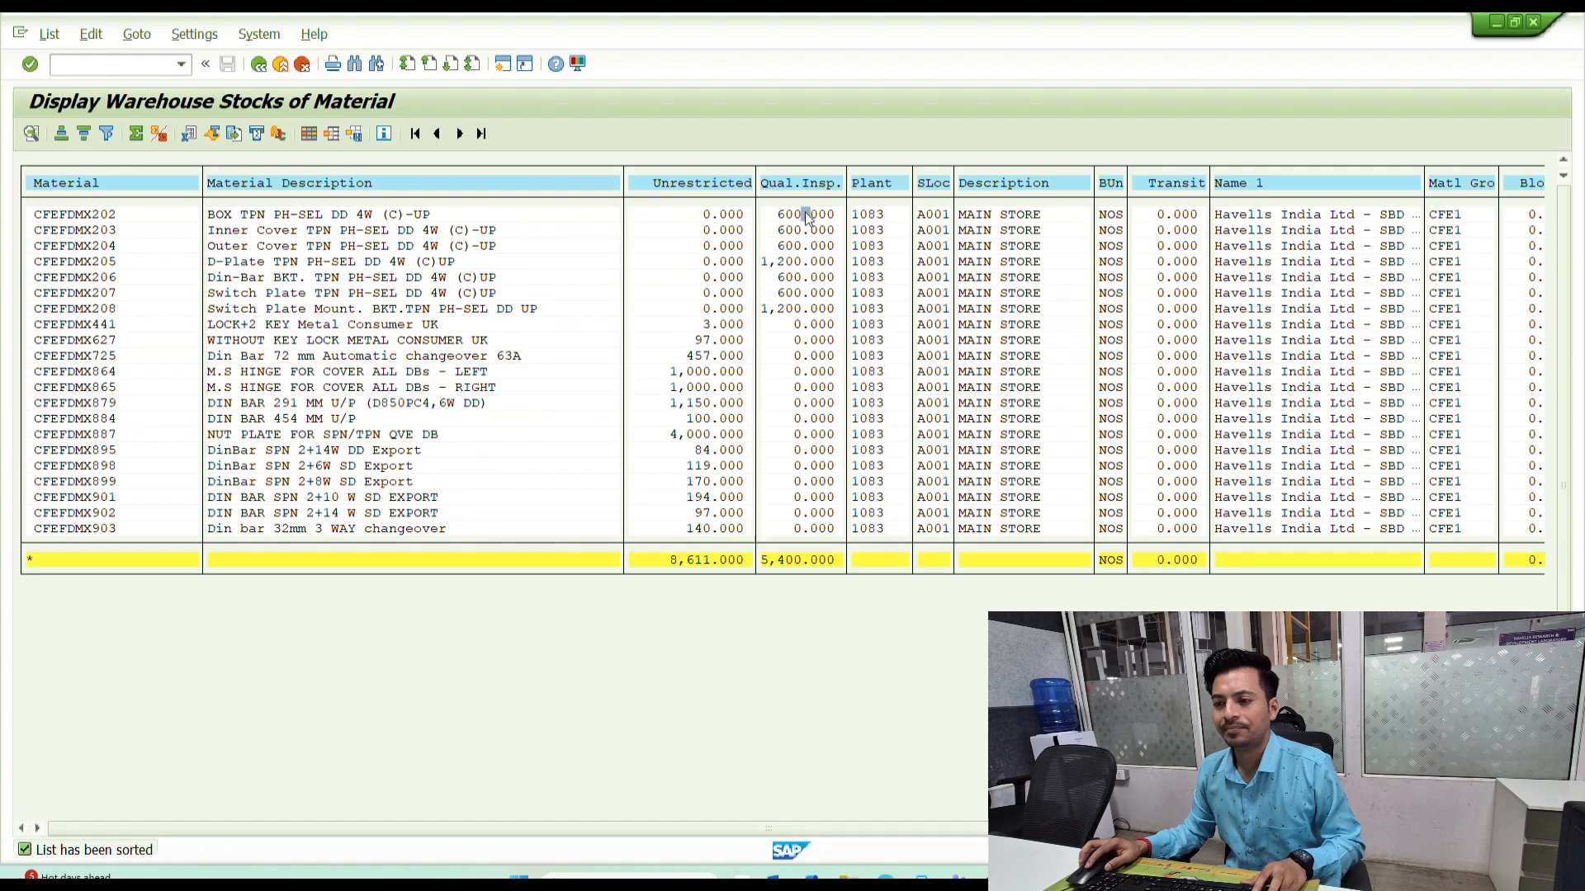
{"action": "left_click", "coordinate": [828, 372]}
- Display the warehouse stock list for materials CFEFDEX*, followed by the list for CFEFDBX*
{"action": "key", "text": "F3"}
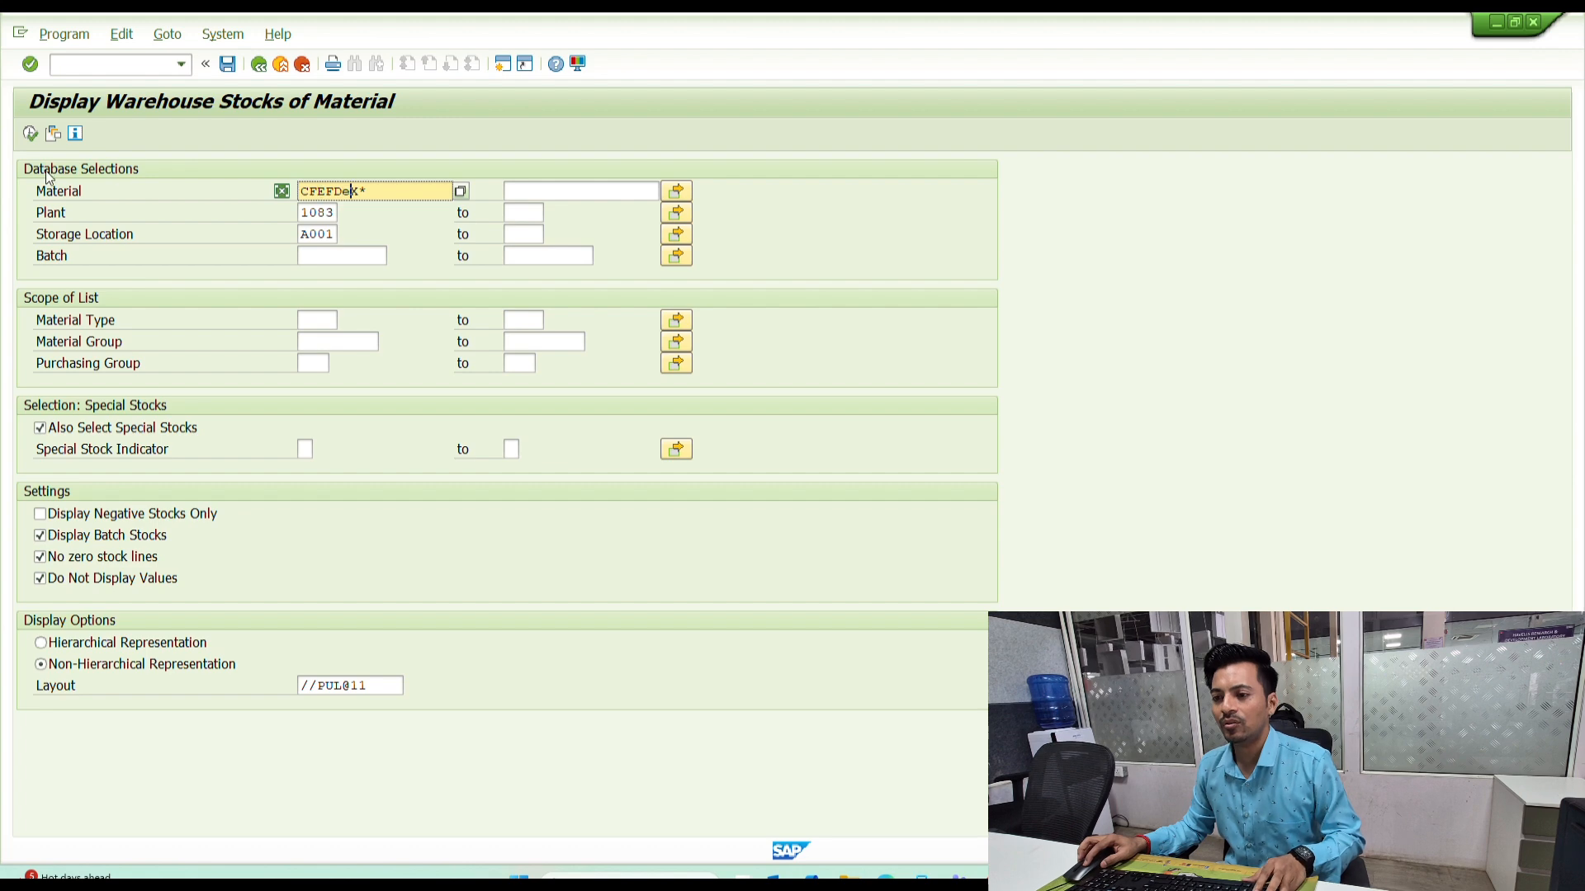
{"action": "left_click", "coordinate": [32, 134]}
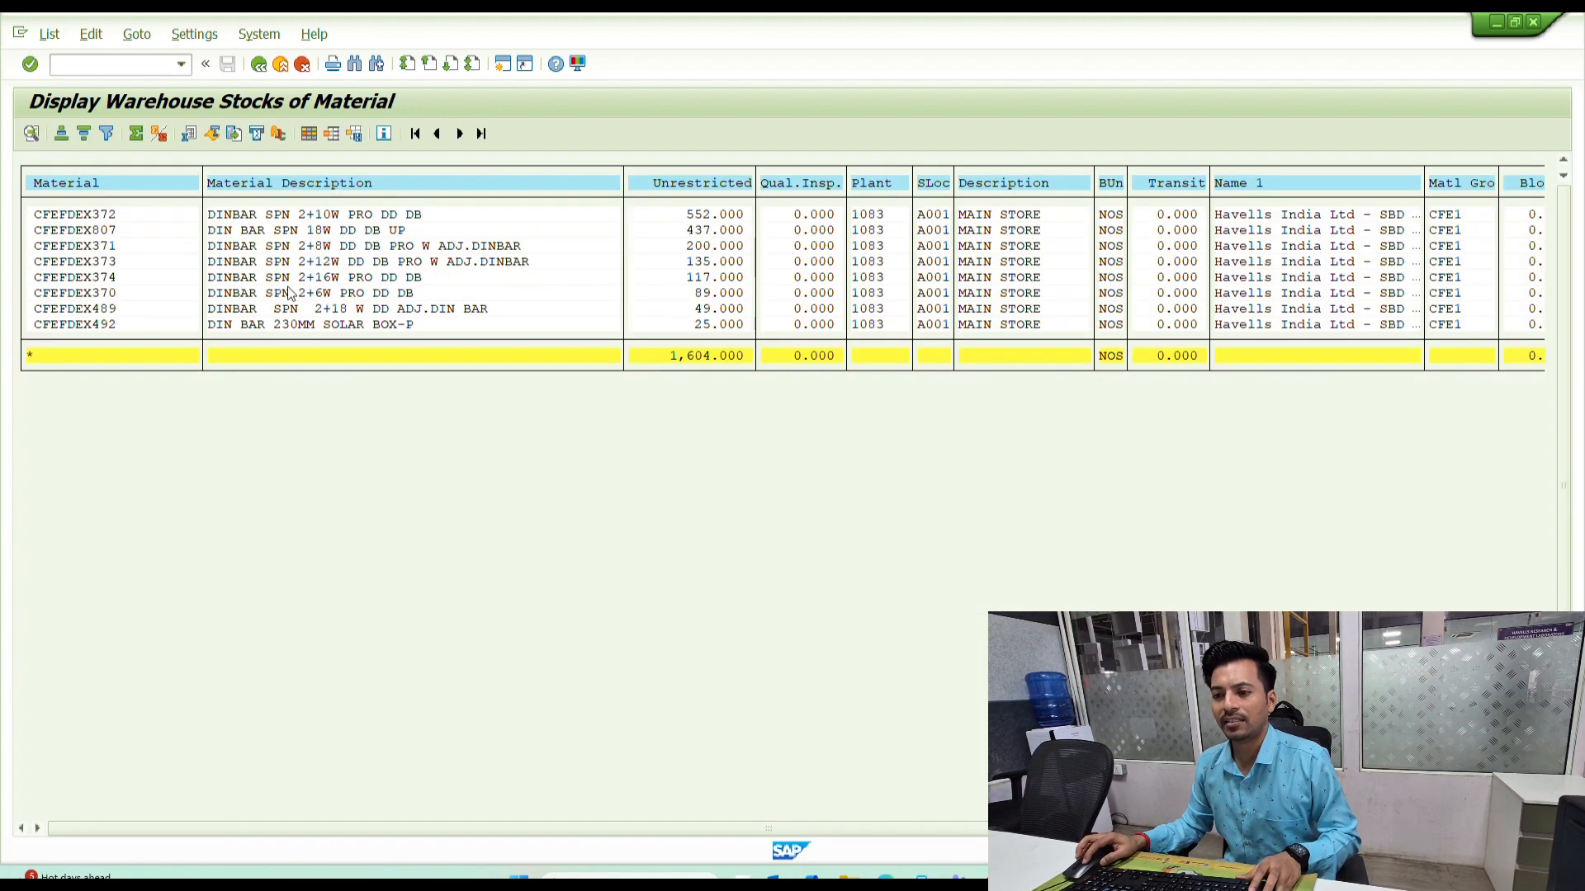
{"action": "key", "text": "F3"}
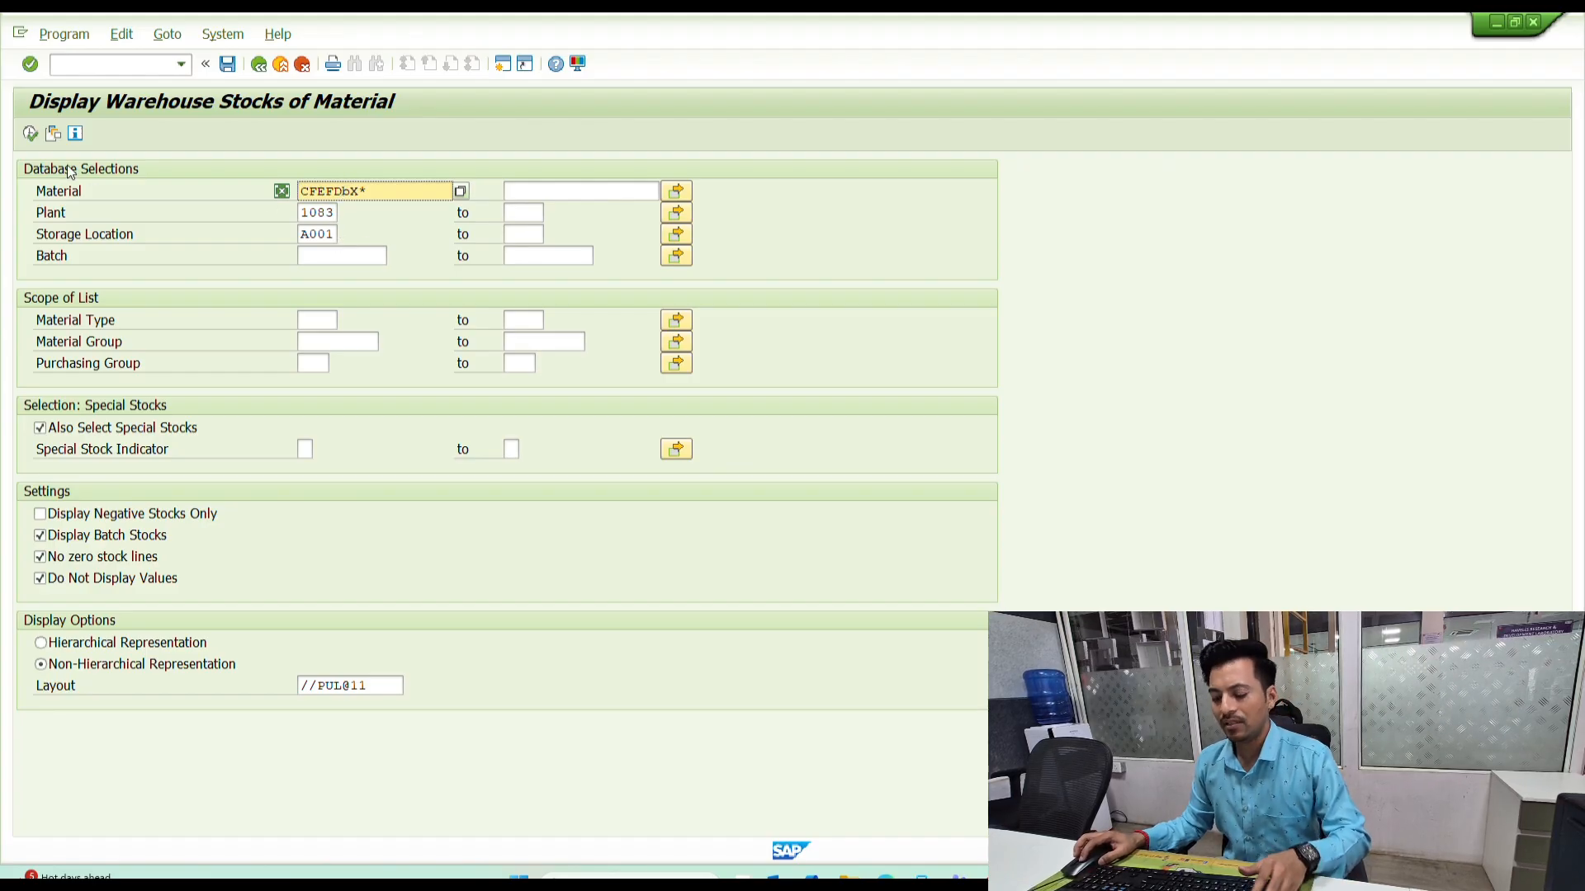
{"action": "left_click", "coordinate": [30, 134]}
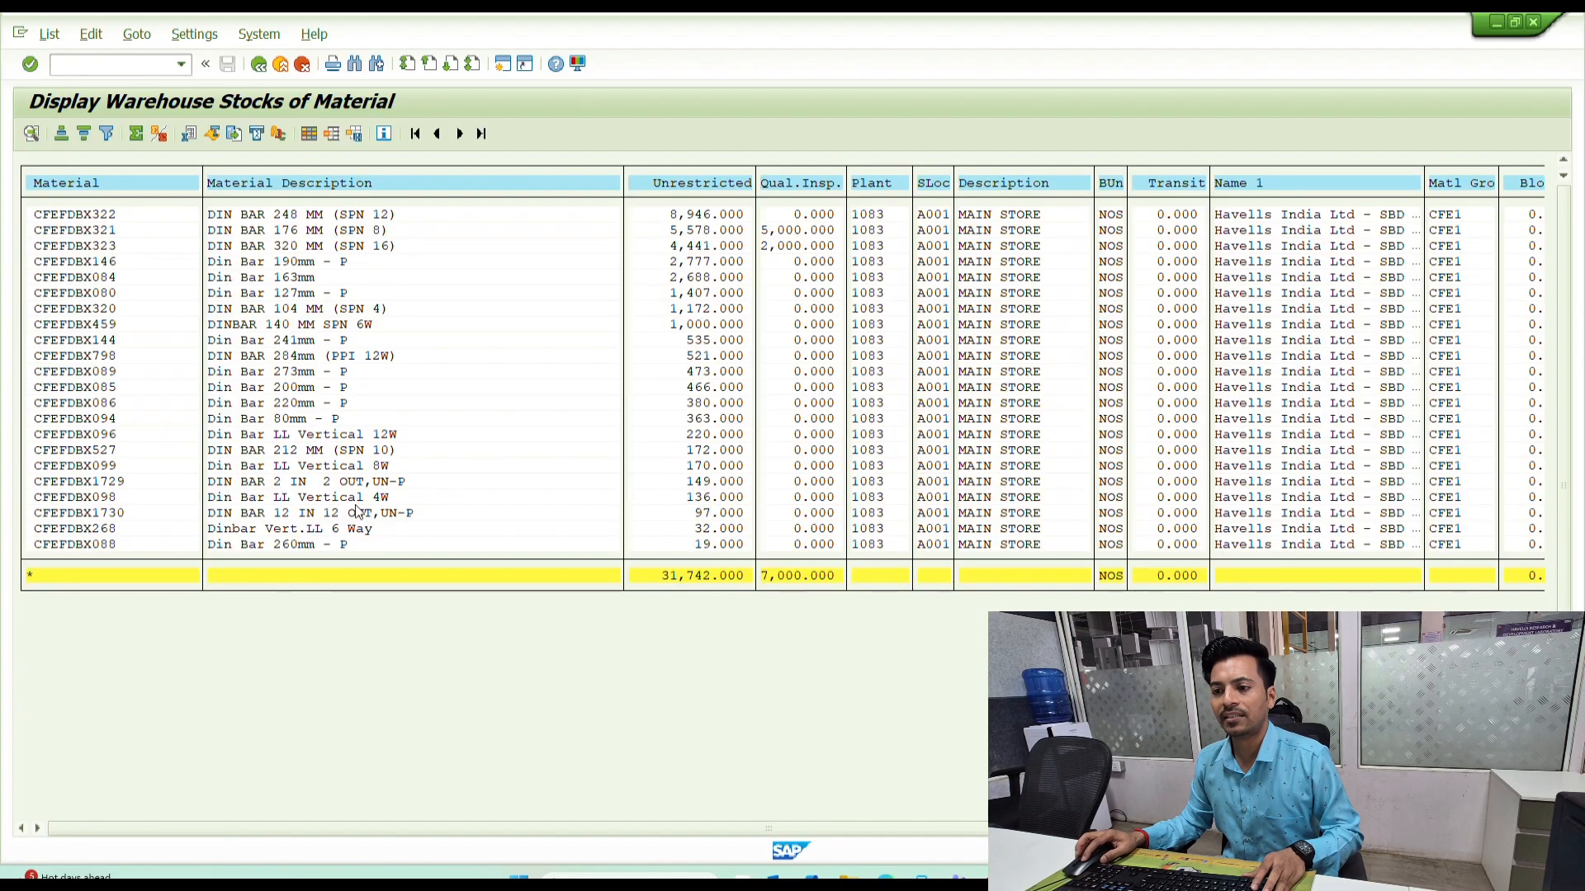
- Display the warehouse stock list for materials CFEFDLX*, followed by the list for CFEFDPX*
{"action": "key", "text": "F3"}
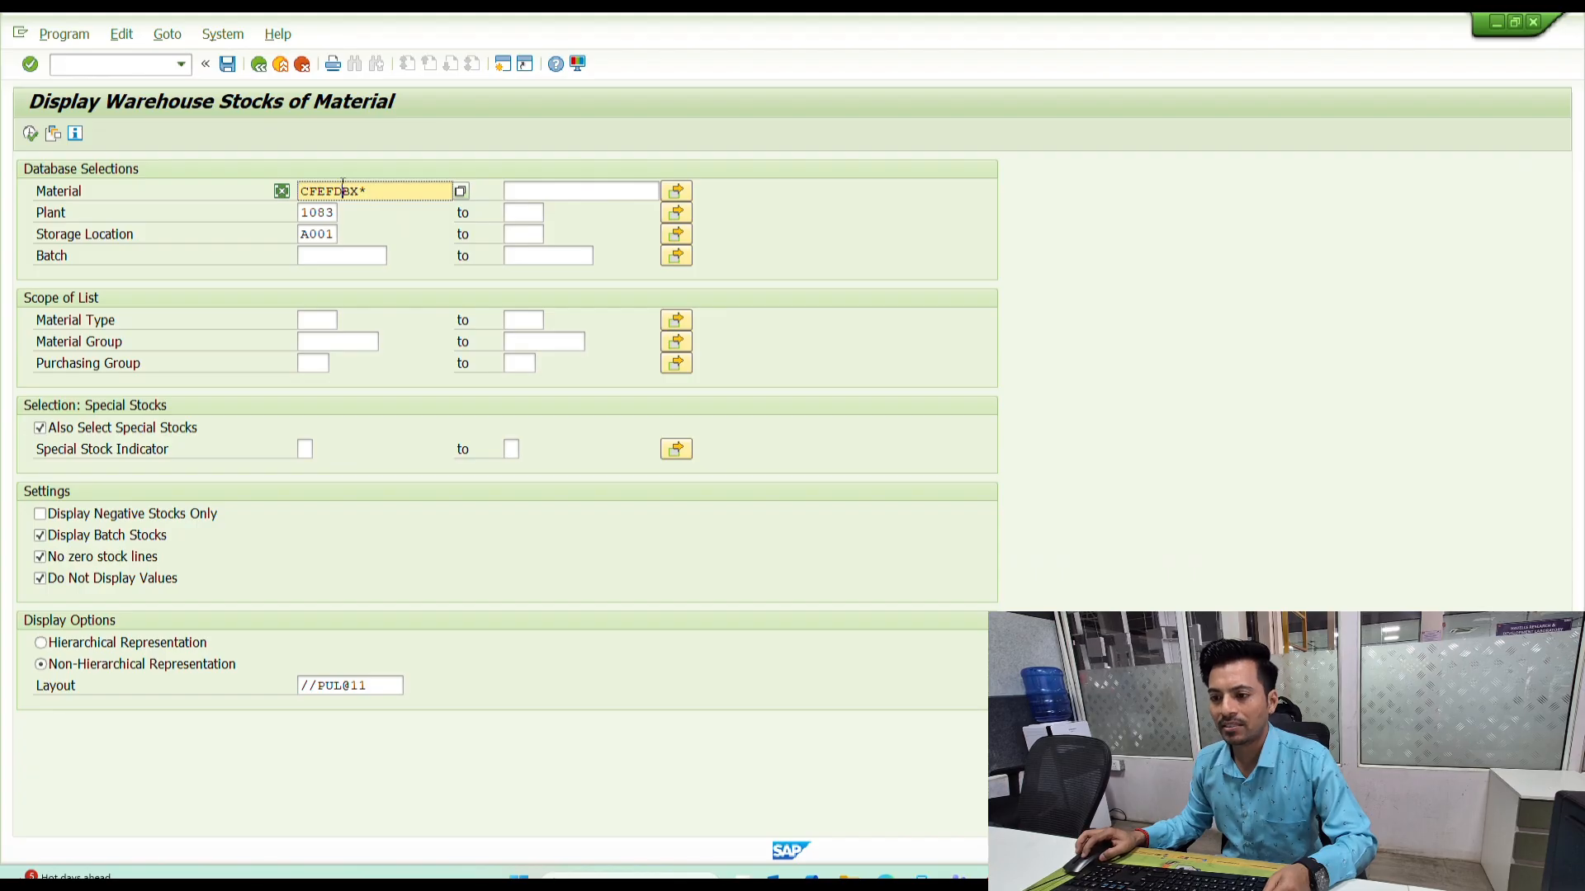
{"action": "key", "text": "F8"}
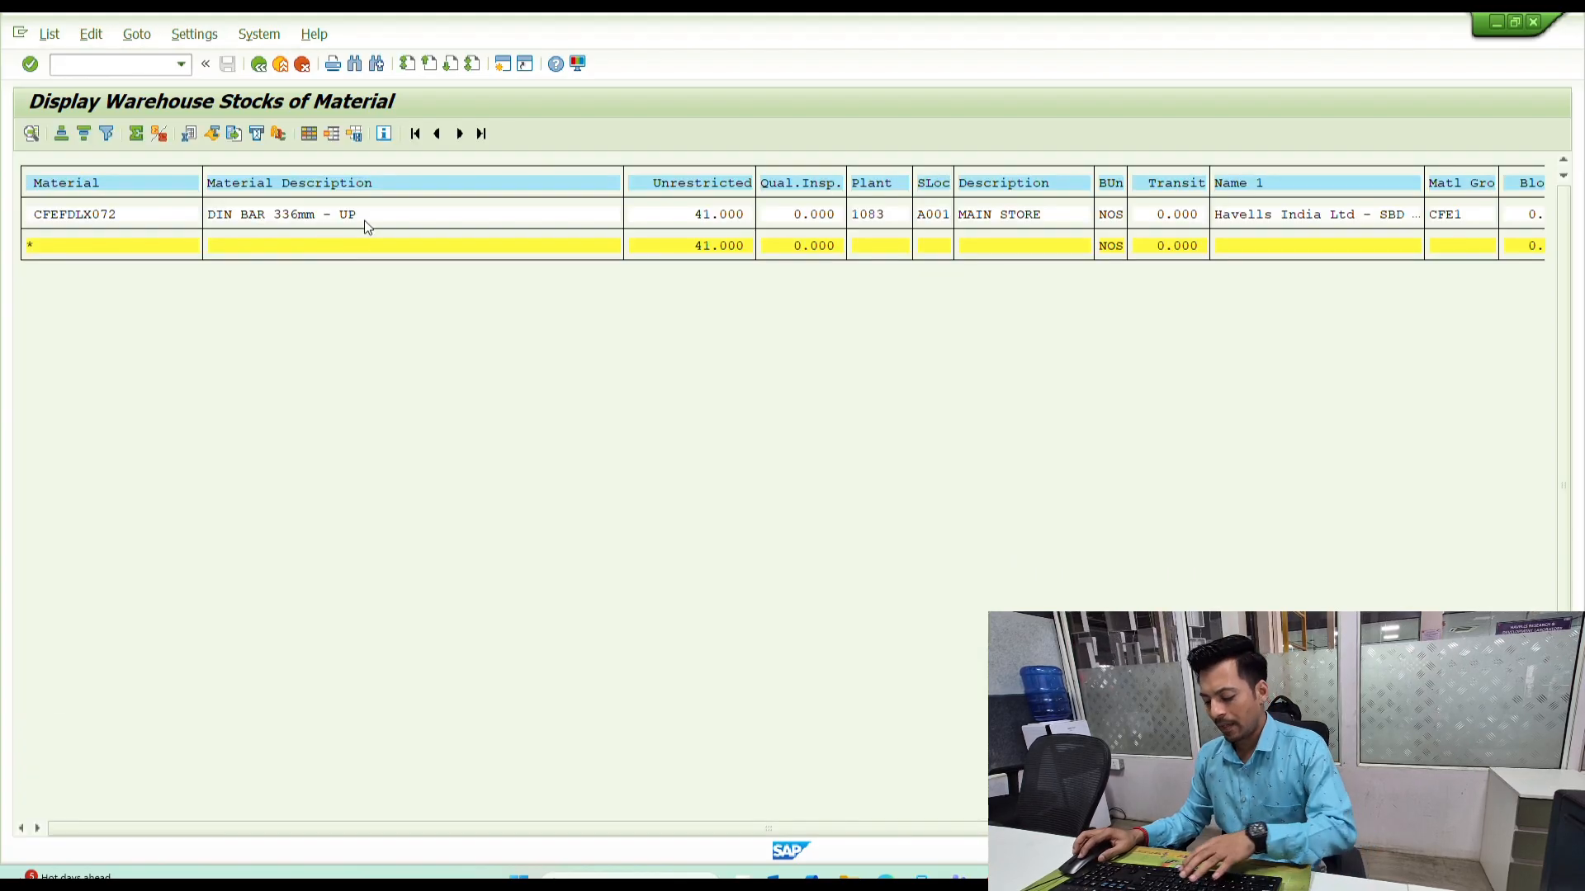
{"action": "key", "text": "F3"}
{"action": "type", "text": "p"}
{"action": "key", "text": "F8"}
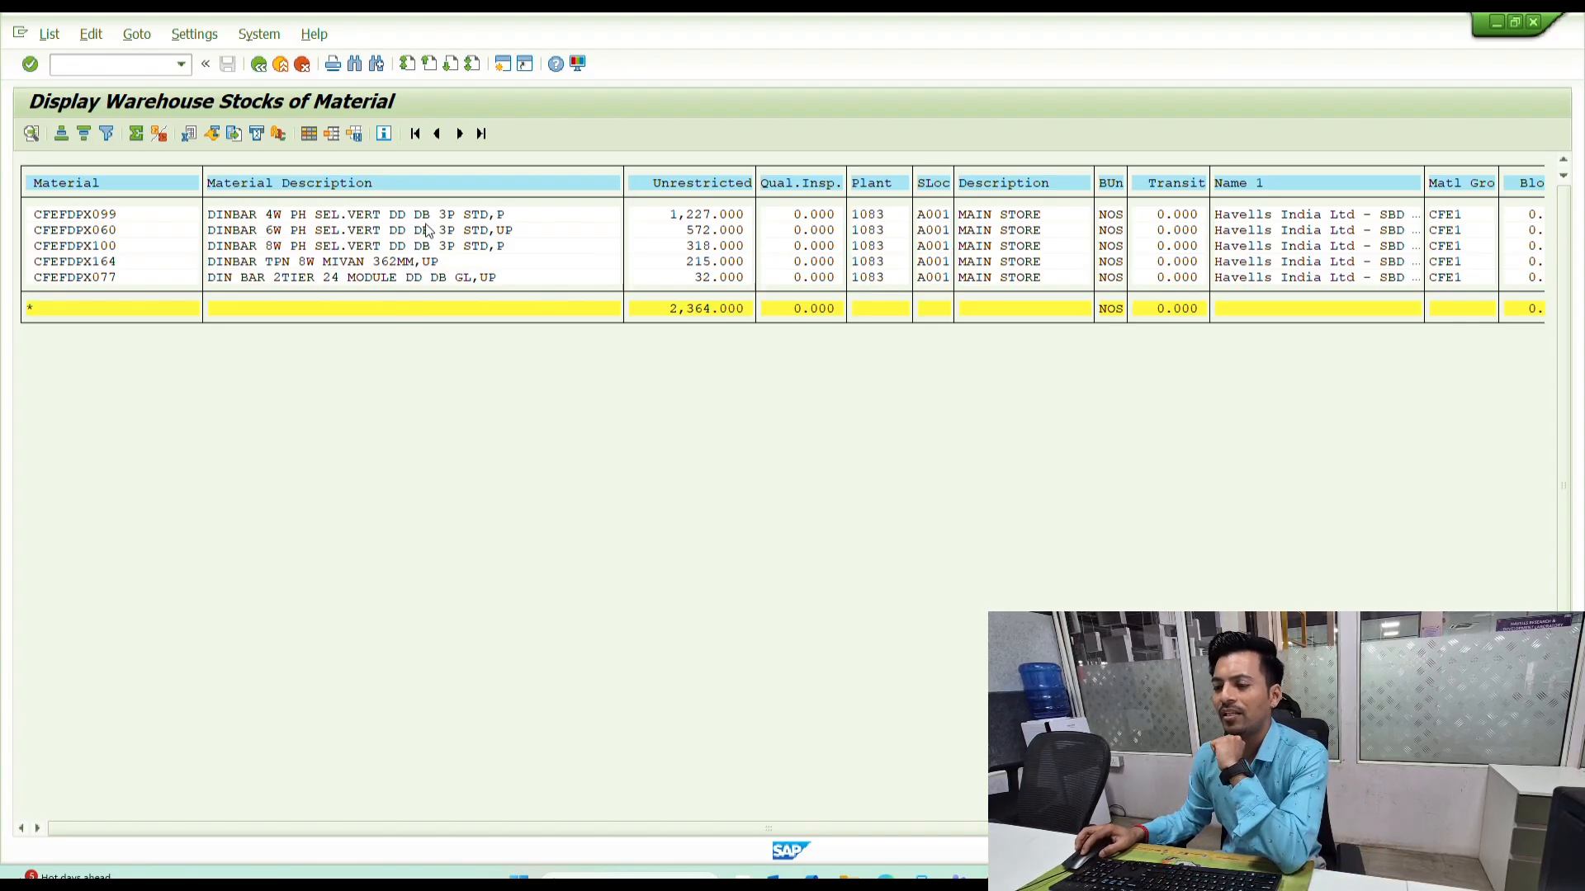
- Run the stock report for materials CFEFDPC*, followed by CFEFDMC*, in plant 1083 and storage location A001
{"action": "key", "text": "F3"}
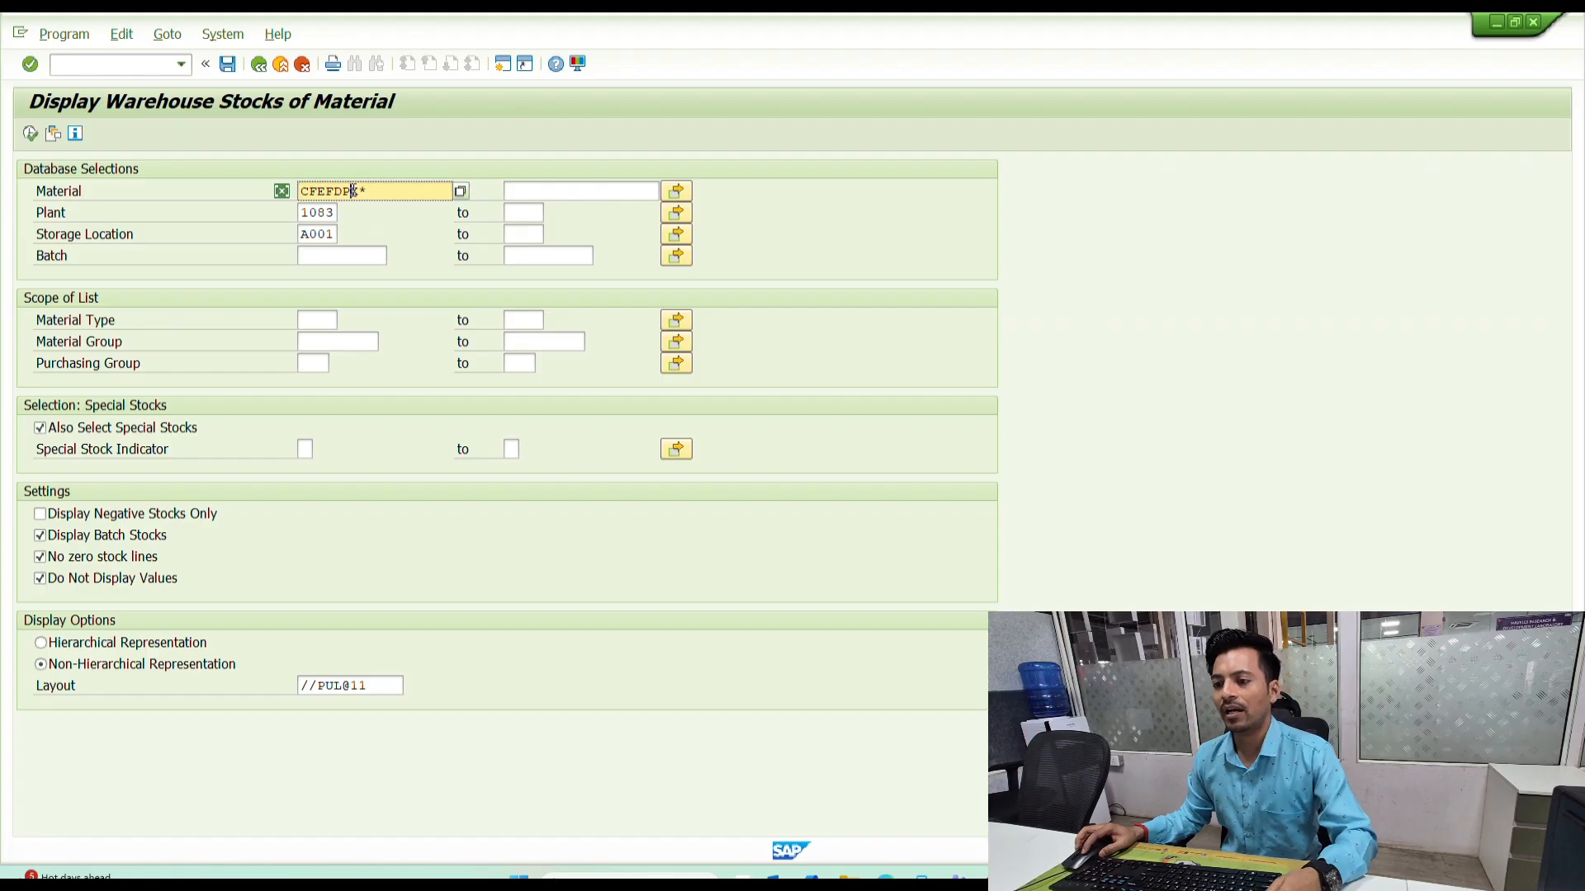
{"action": "left_click", "coordinate": [31, 133]}
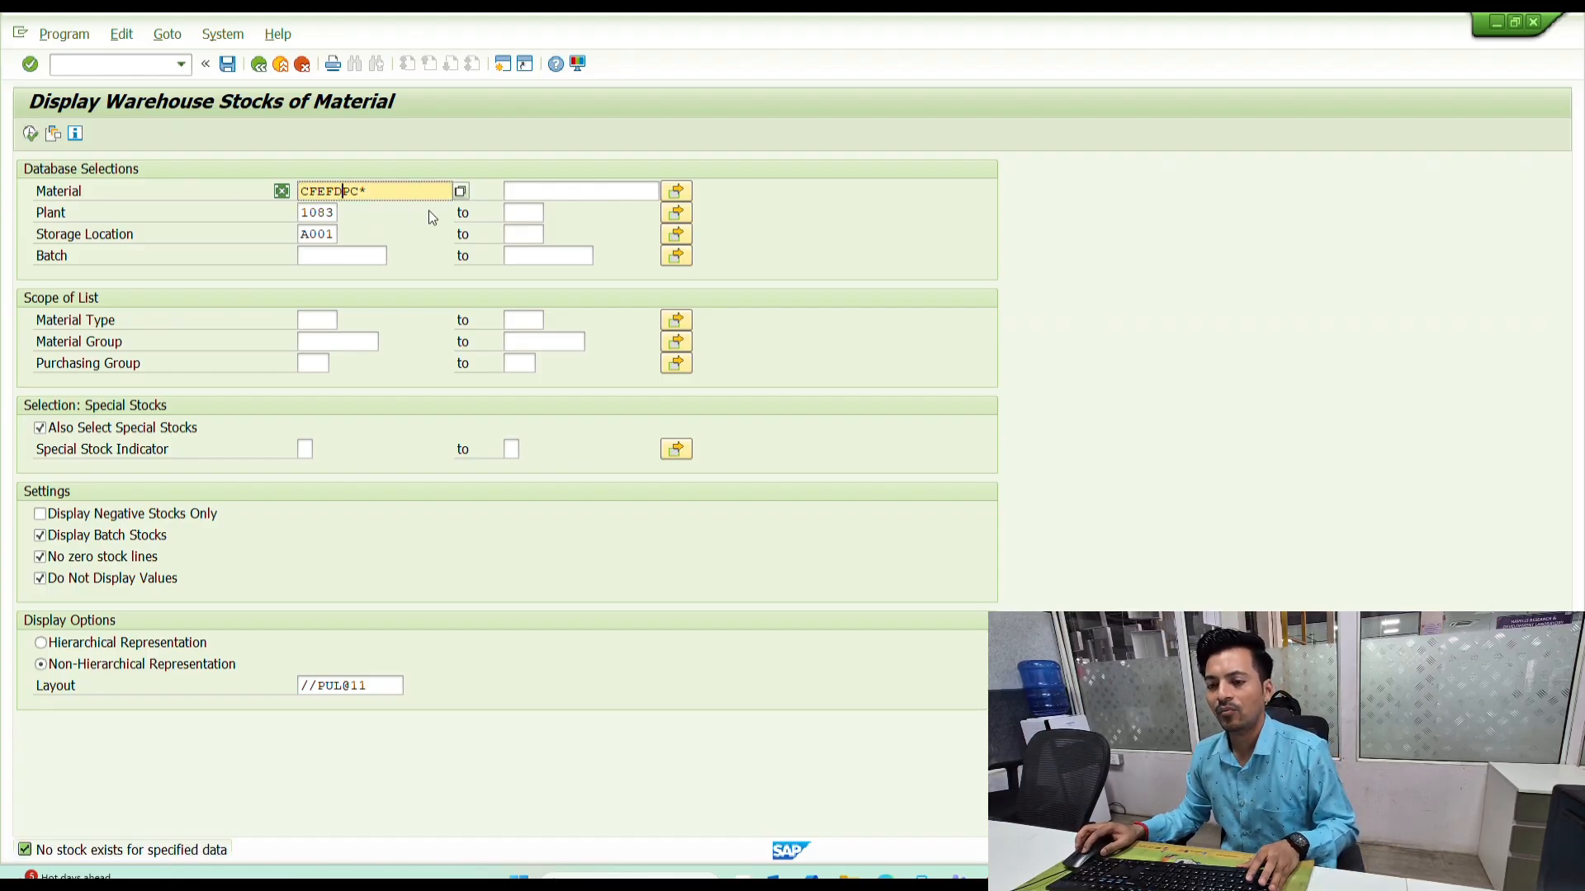
{"action": "left_click", "coordinate": [31, 134]}
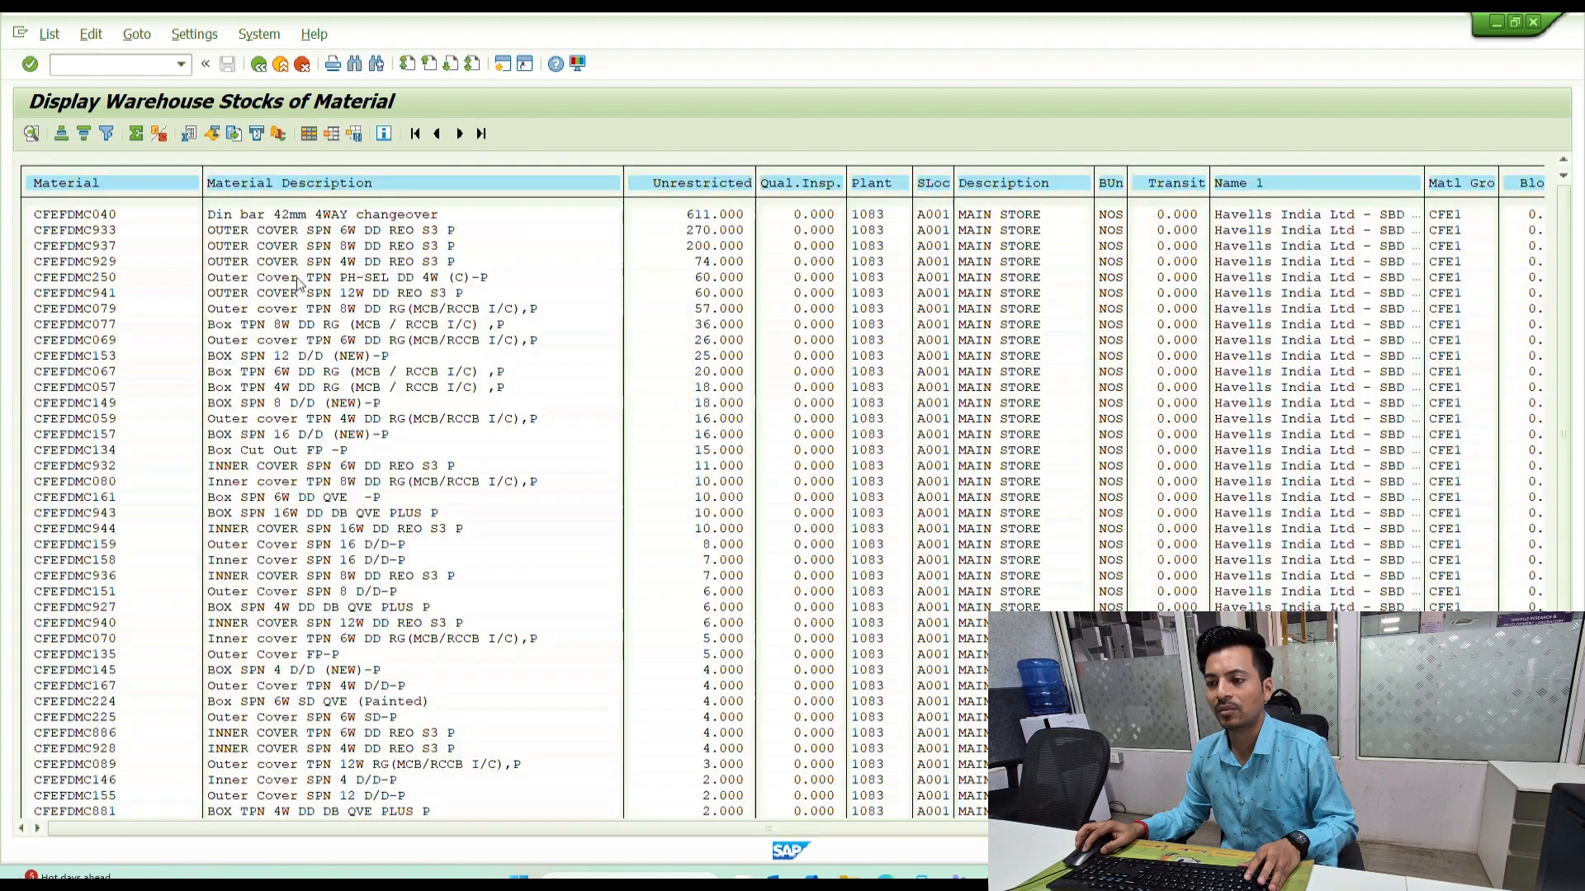
- Sort the CFEFDMC stock list by material number in ascending order and look through it
{"action": "left_click", "coordinate": [86, 184]}
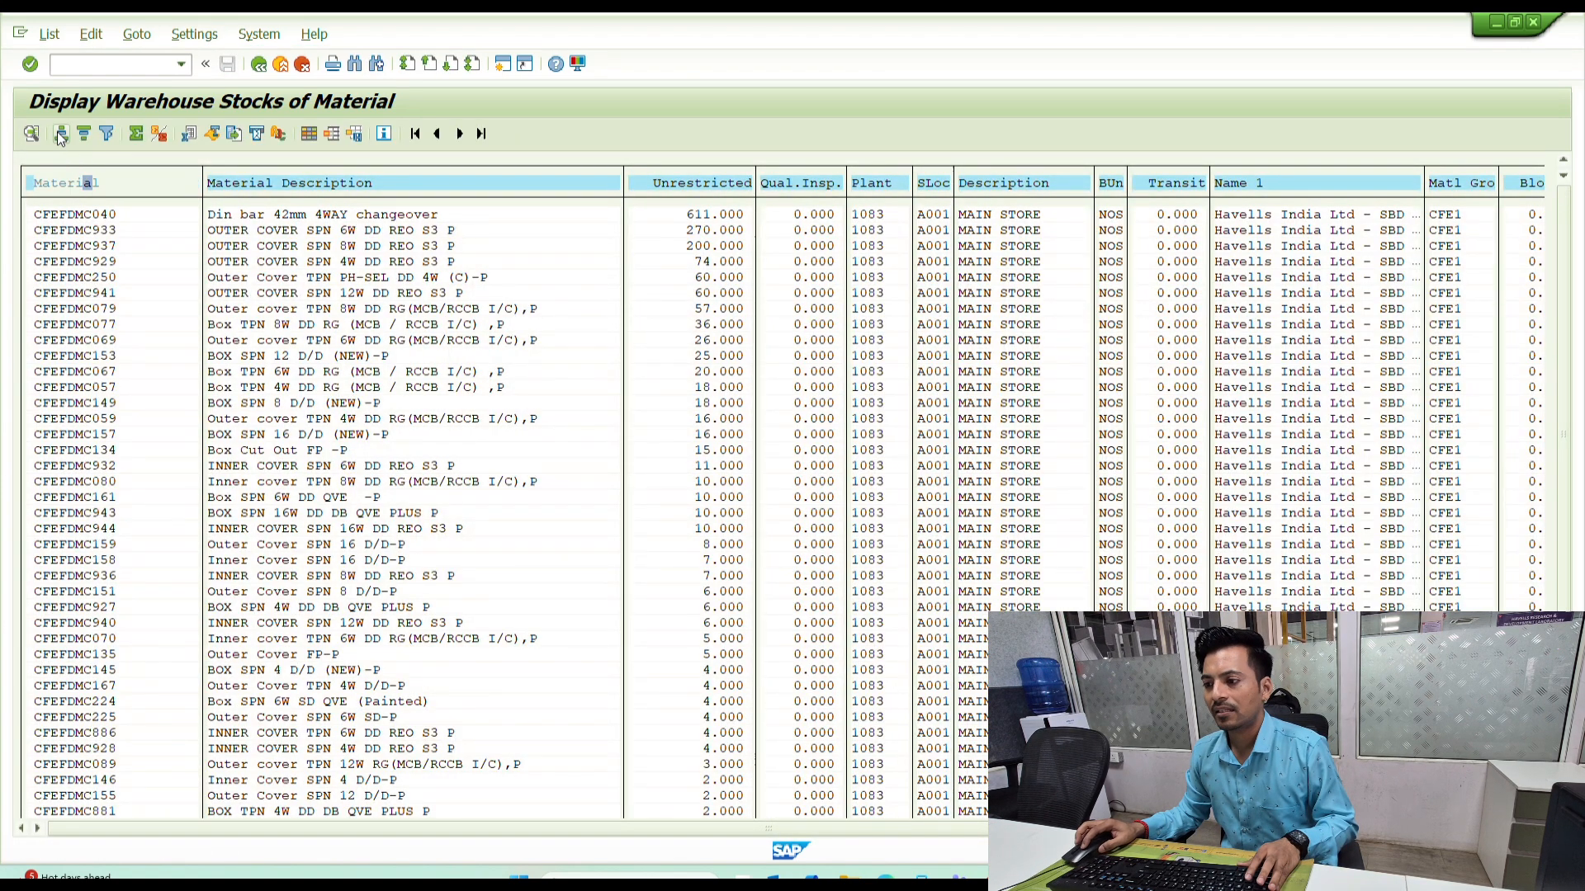
{"action": "left_click", "coordinate": [62, 133]}
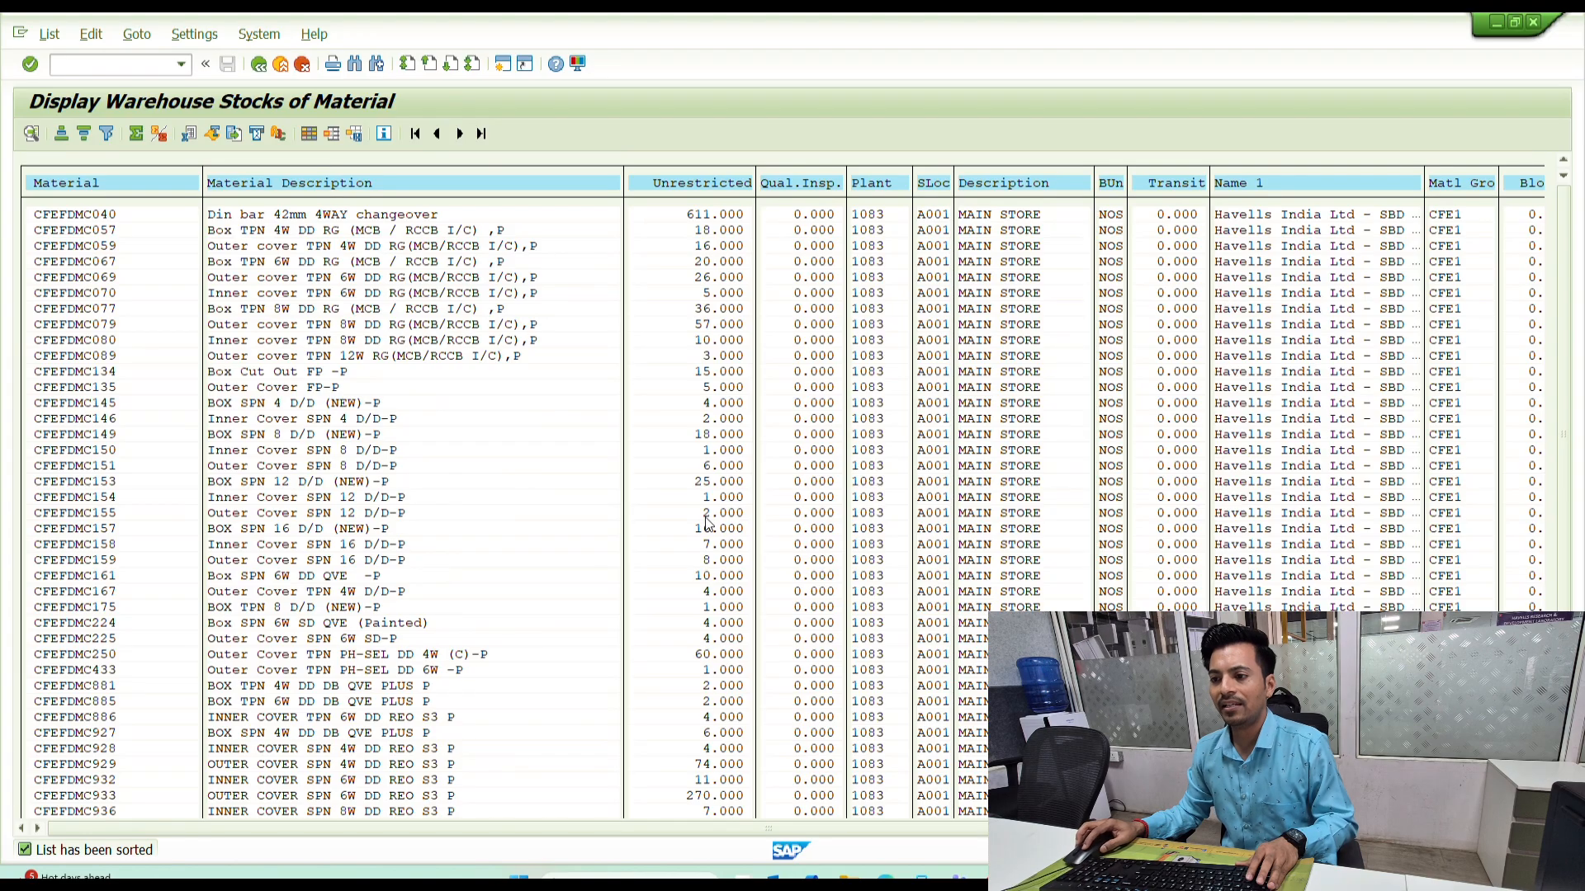
{"action": "scroll", "coordinate": [450, 747], "scroll_direction": "down", "scroll_amount": 2}
{"action": "scroll", "coordinate": [446, 734], "scroll_direction": "up", "scroll_amount": 2}
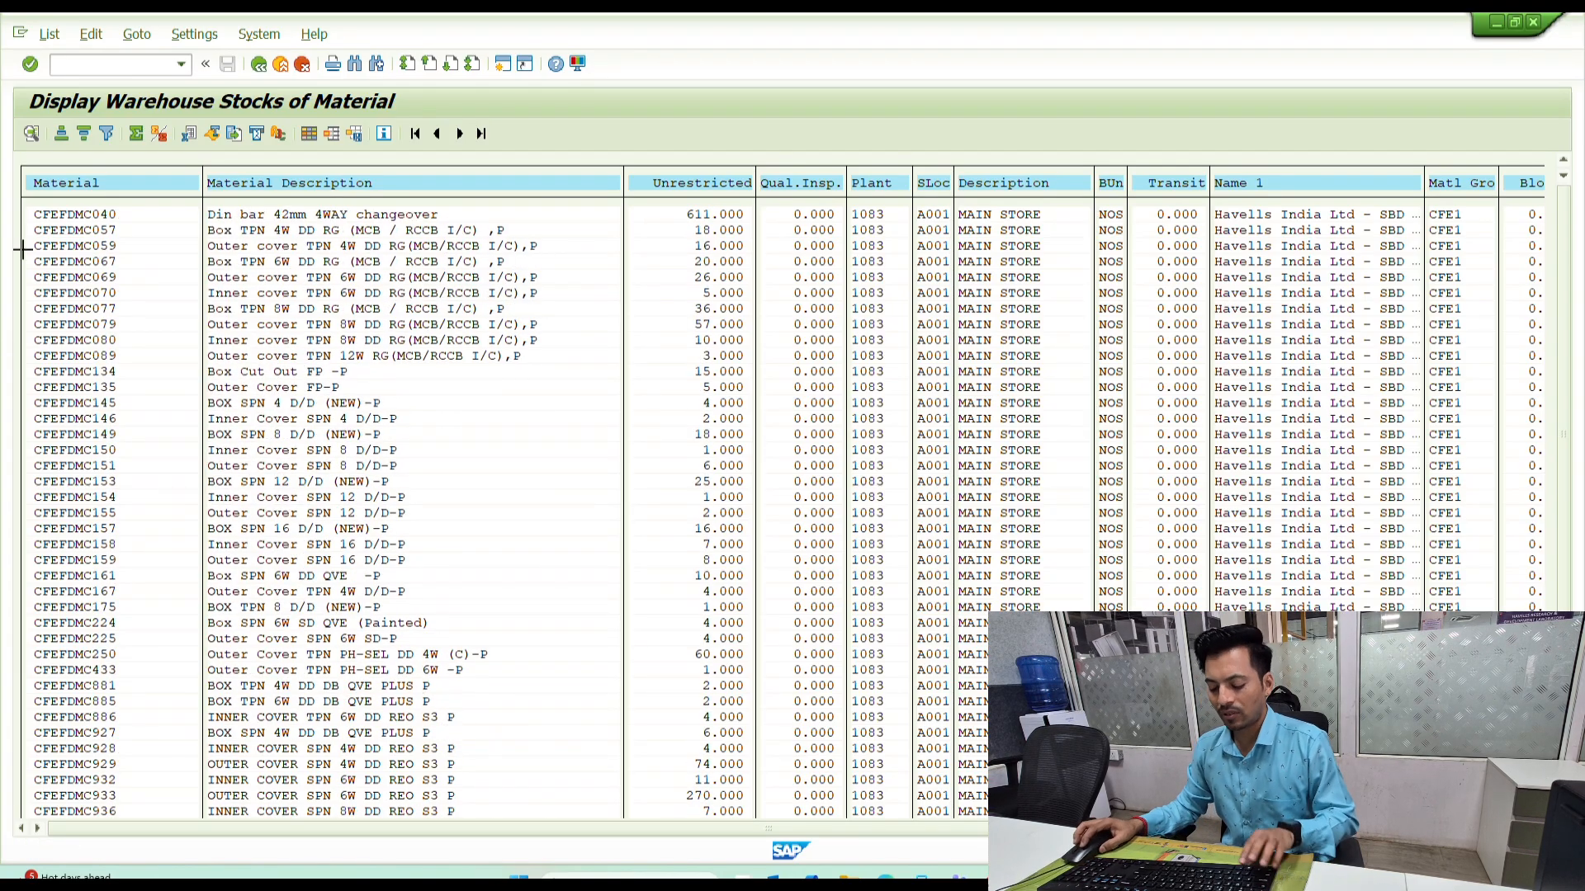
- Copy the material numbers from CFEFDMC057 through CFEFDMC151 and start transaction MB21 in a new session
{"action": "left_click_drag", "start_coordinate": [34, 223], "coordinate": [121, 481]}
{"action": "key", "text": "ctrl+c"}
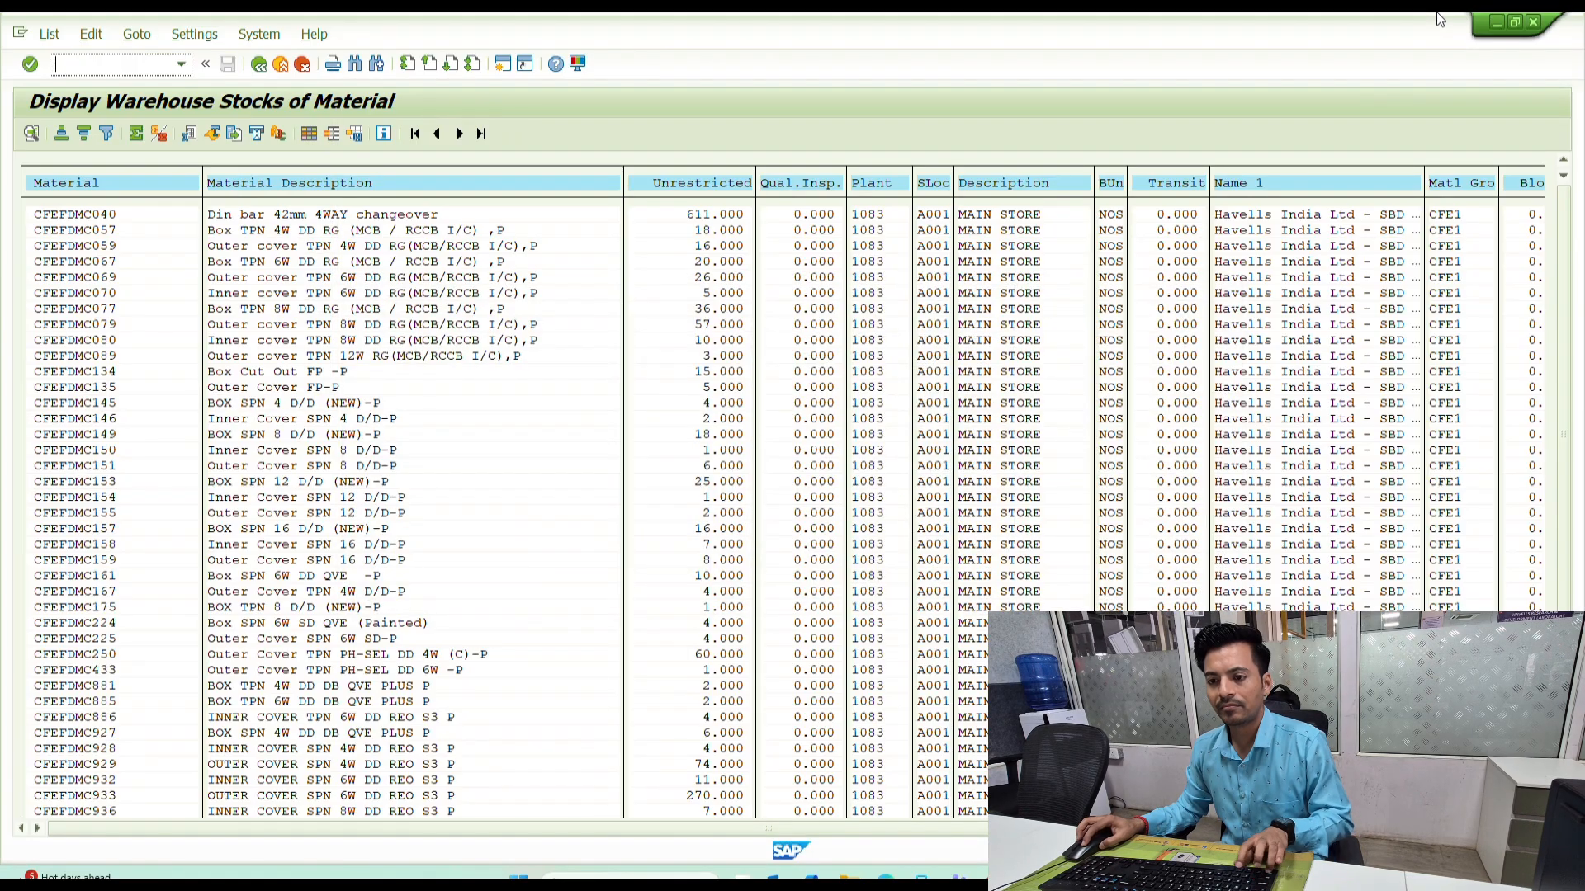
{"action": "key", "text": "ctrl+n"}
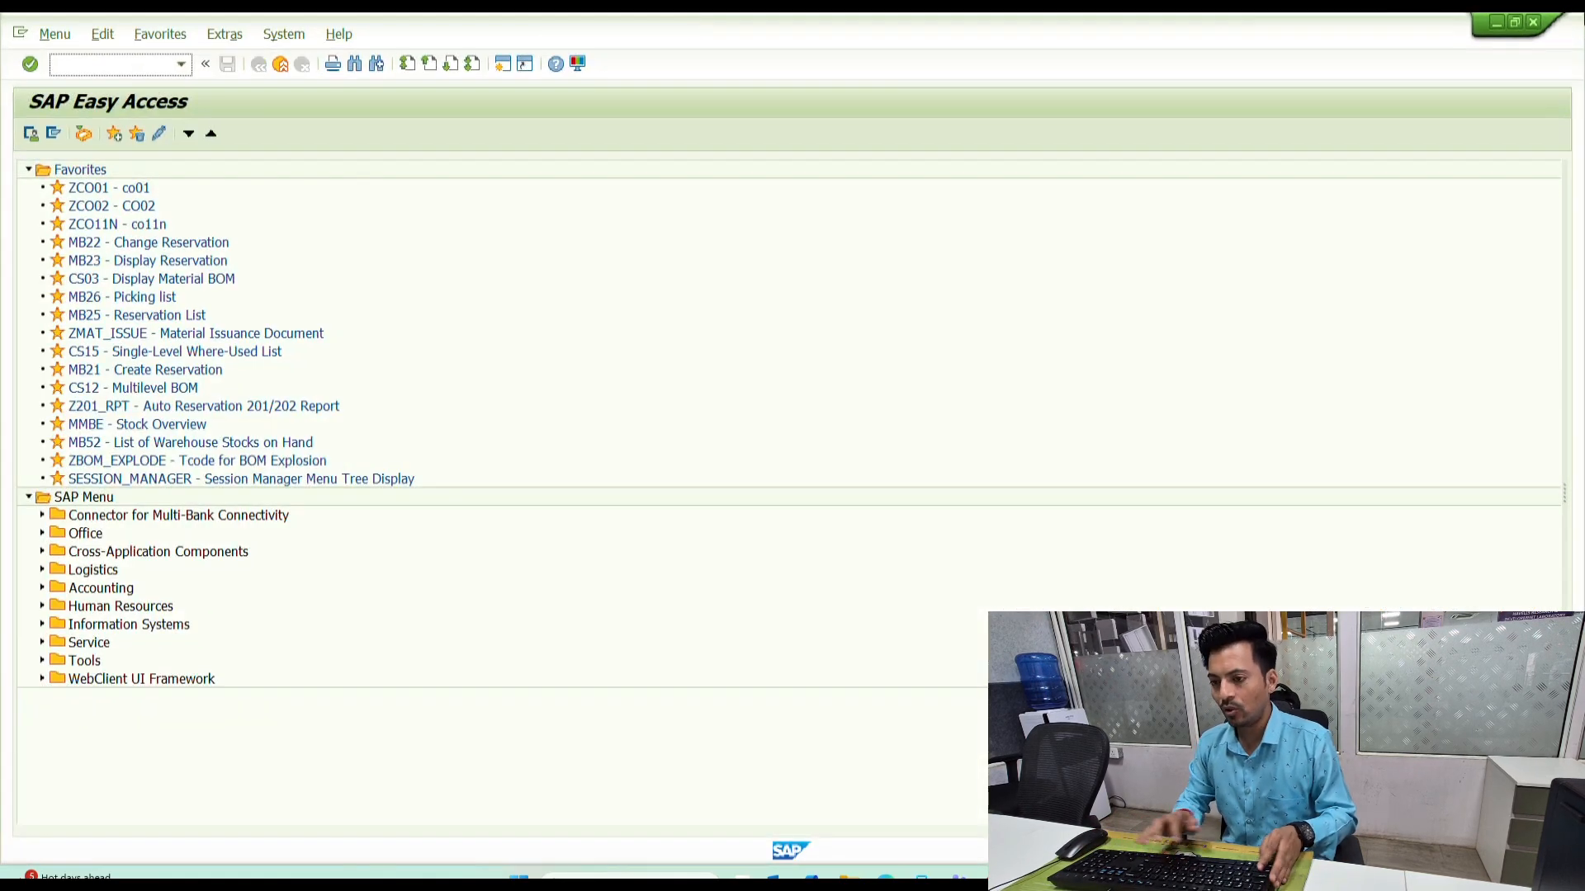
{"action": "type", "text": "mb21"}
{"action": "key", "text": "Return"}
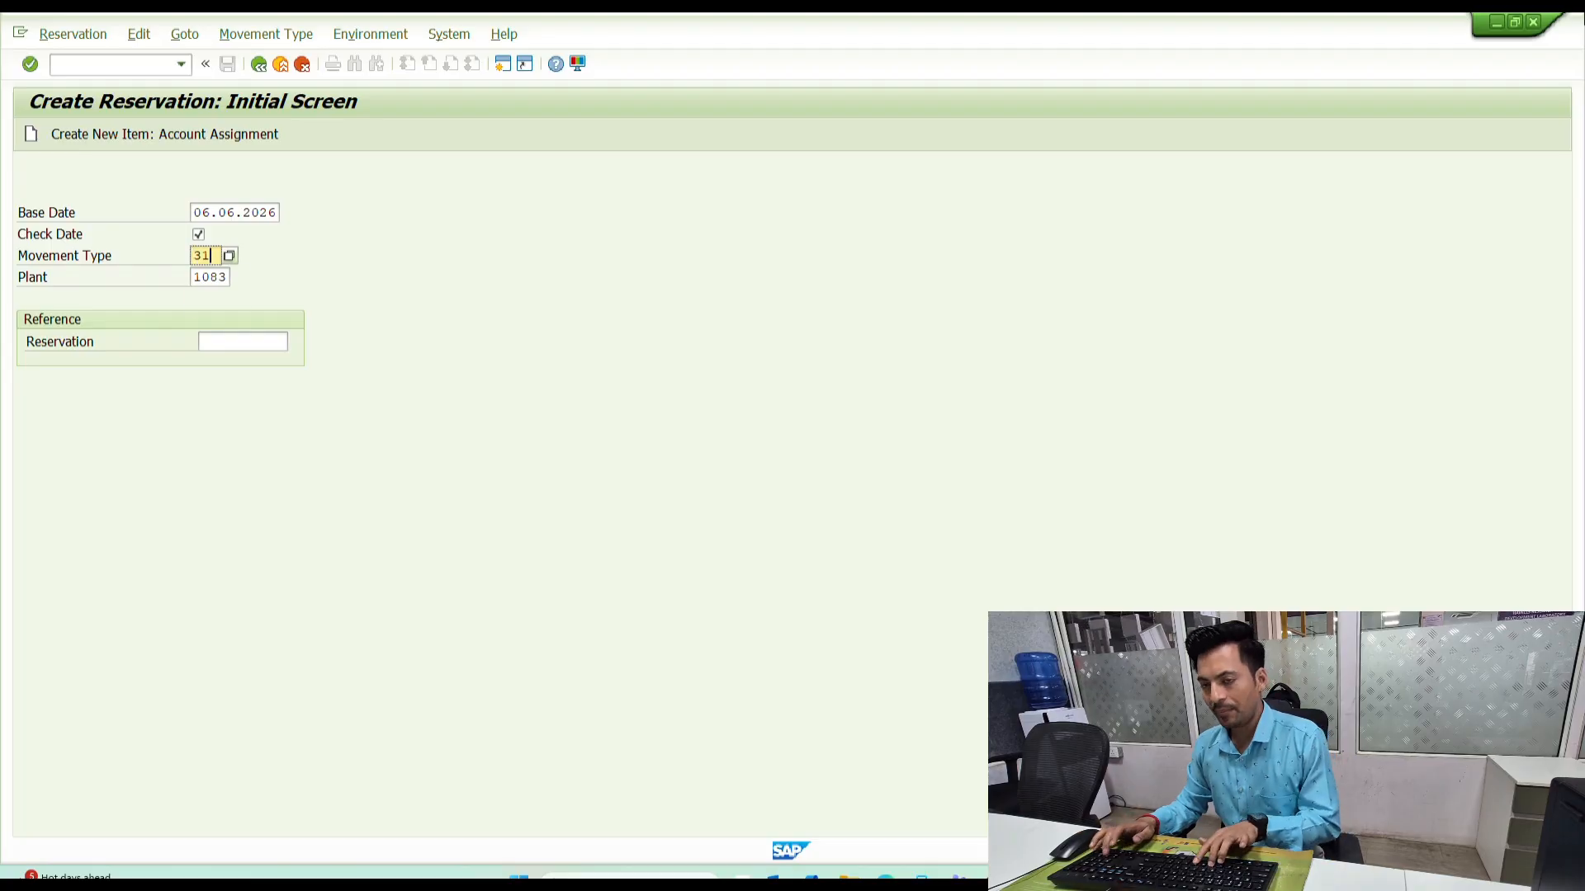
- Create a reservation with movement type 311 for plant 1083 and set the receiving storage location to C003
{"action": "key", "text": "Return"}
{"action": "key", "text": "Down"}
{"action": "key", "text": "Down"}
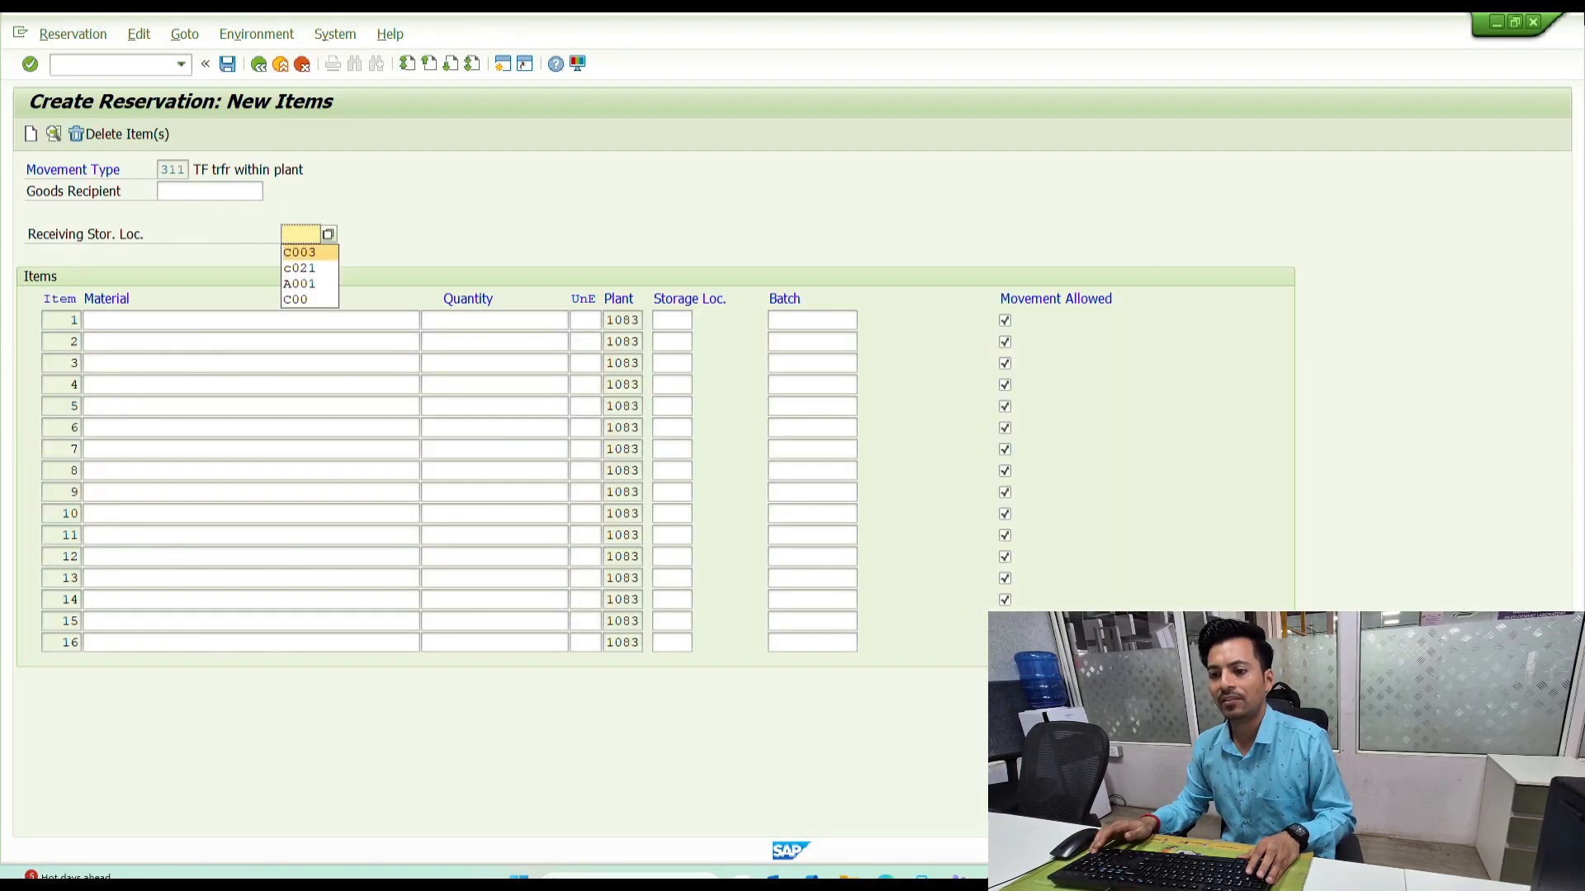
{"action": "key", "text": "Return"}
- Paste the copied material numbers into the 16 reservation items and switch back to the warehouse stock list
{"action": "key", "text": "Tab"}
{"action": "key", "text": "ctrl+v"}
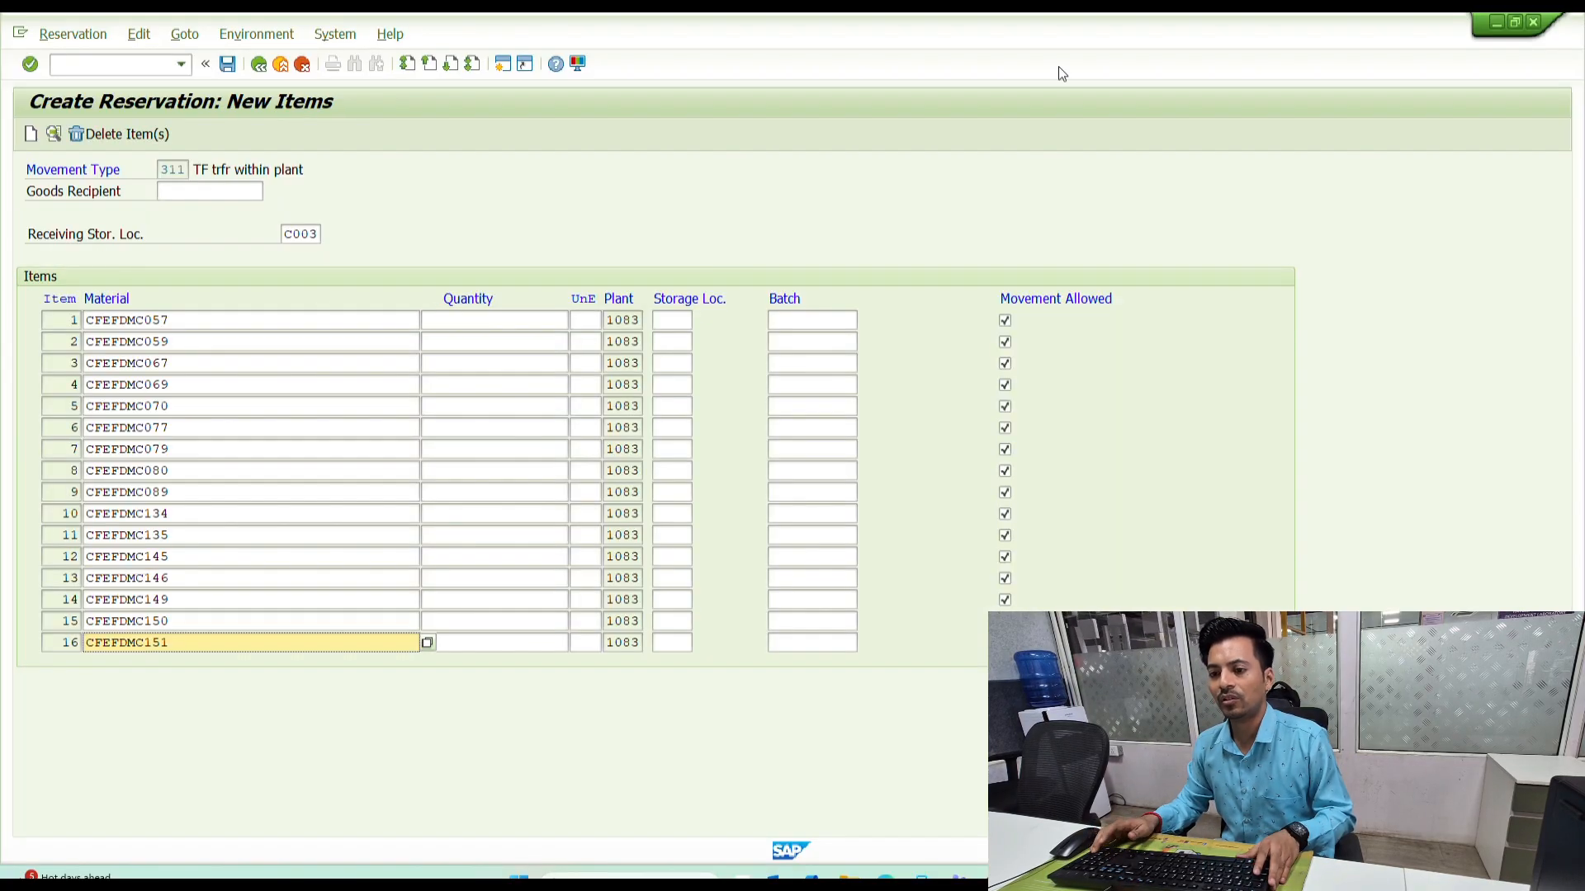
{"action": "key", "text": "alt+Tab"}
{"action": "key", "text": "alt+Tab"}
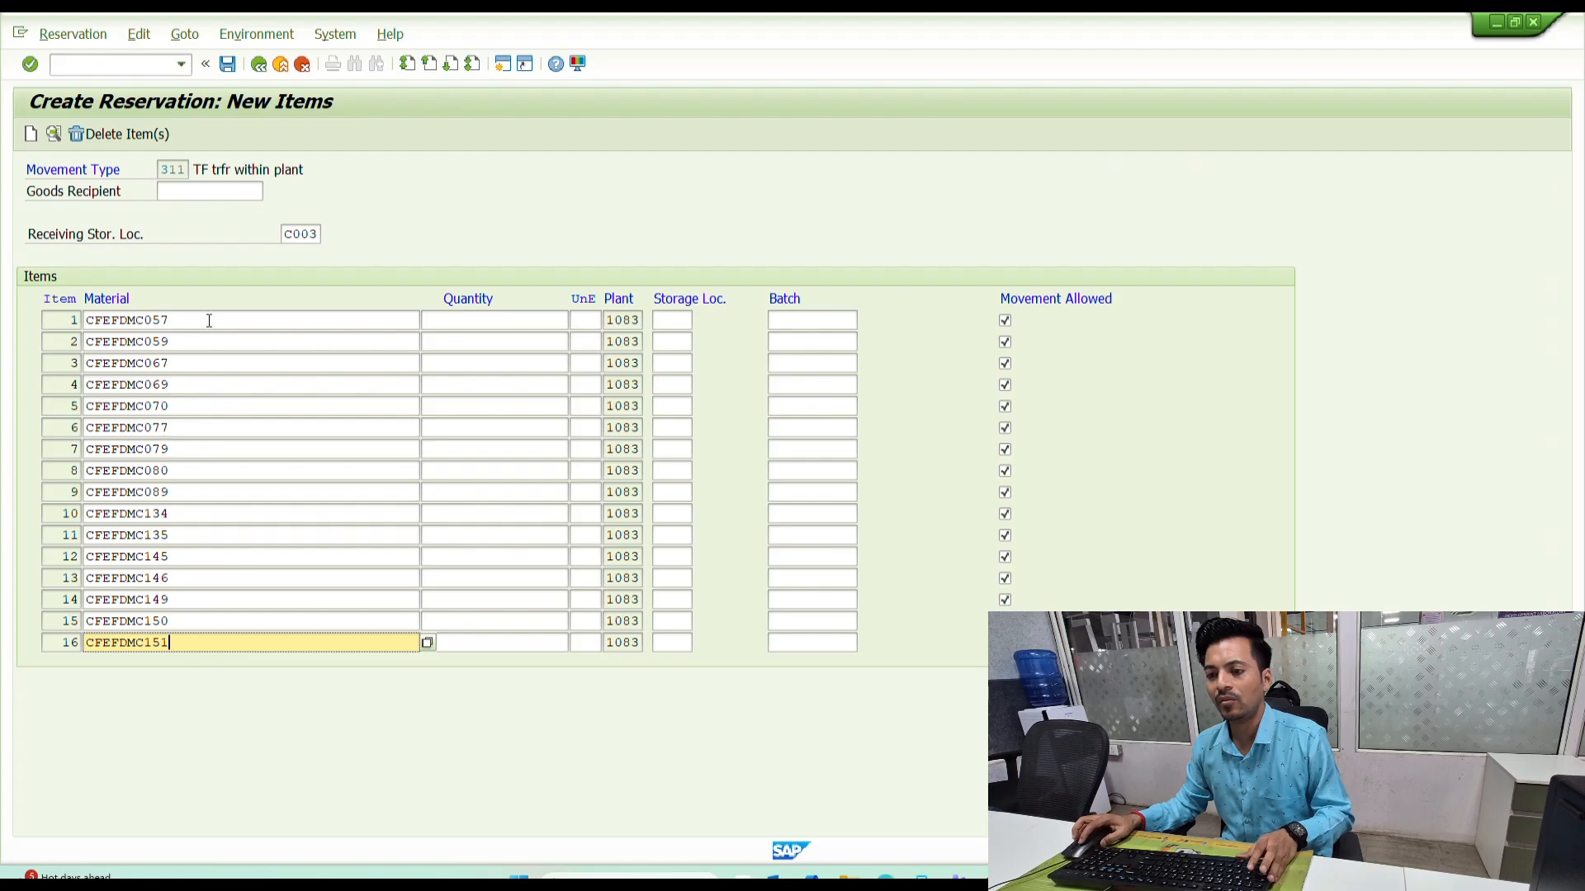
{"action": "key", "text": "alt+Tab"}
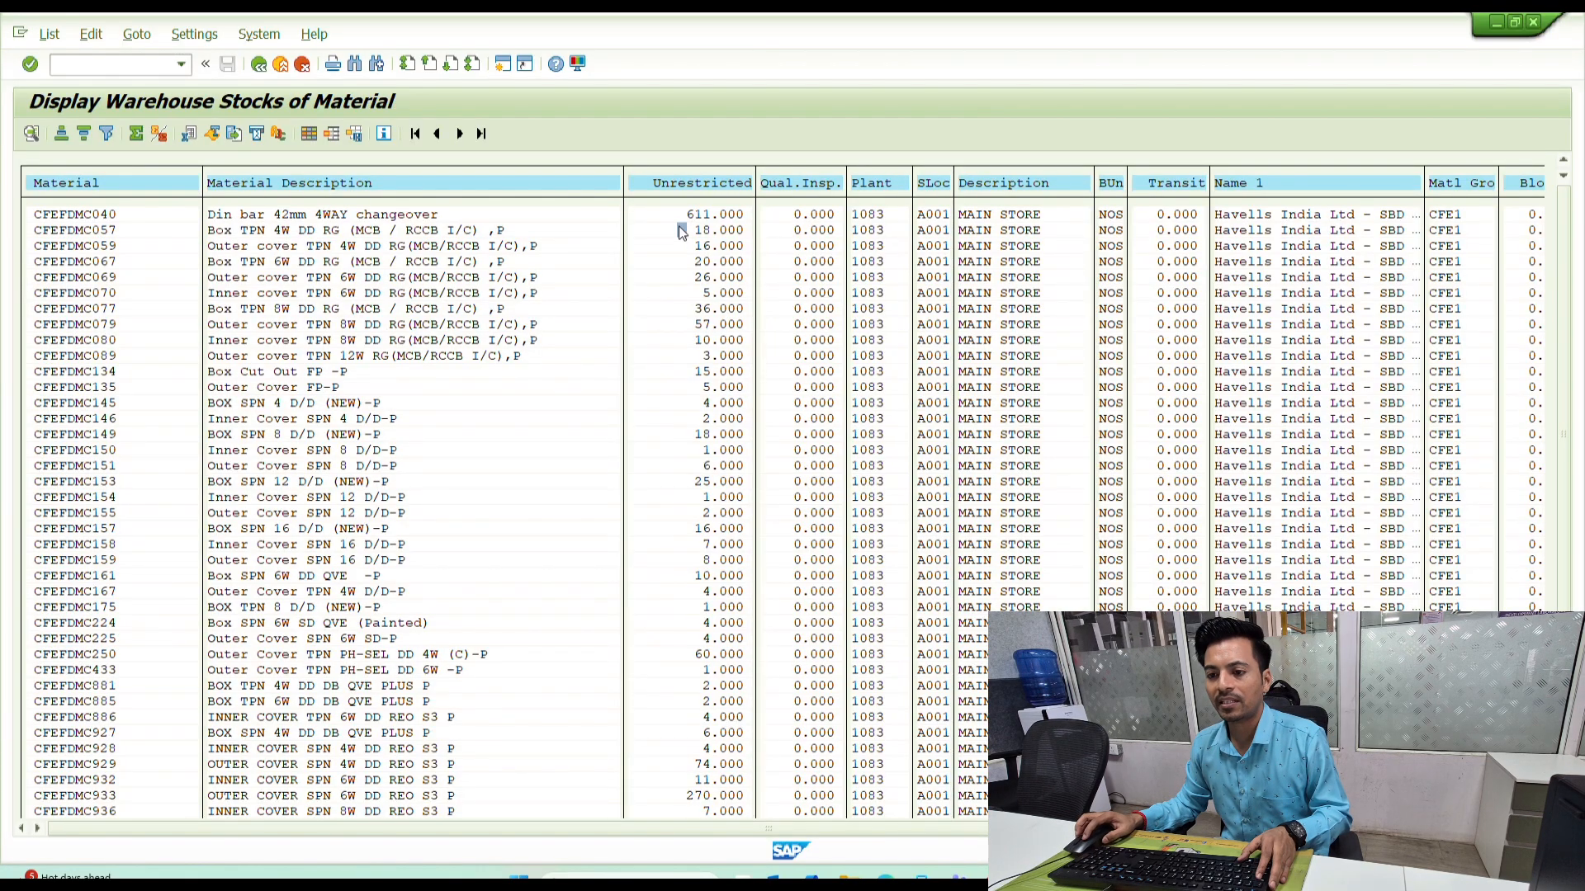
{"action": "key", "text": "ctrl+y"}
{"action": "left_click_drag", "start_coordinate": [678, 222], "coordinate": [768, 456]}
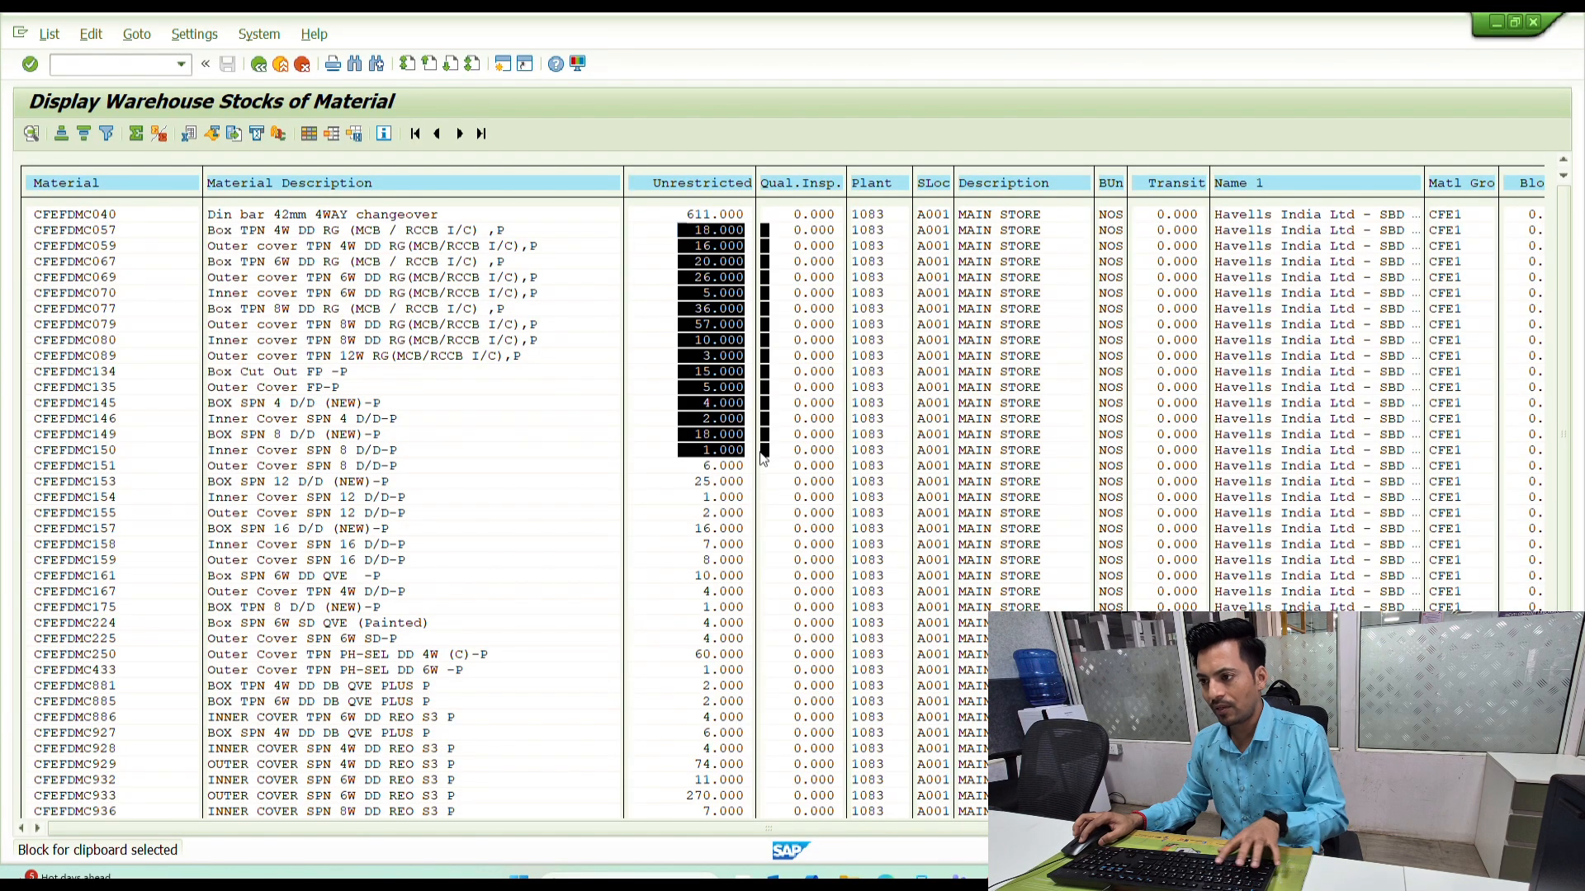
{"action": "key", "text": "ctrl+c"}
- Copy the unrestricted stock quantities from CFEFDMC057 through CFEFDMC151 and paste them as the quantities of the reservation items
{"action": "key", "text": "ctrl+y"}
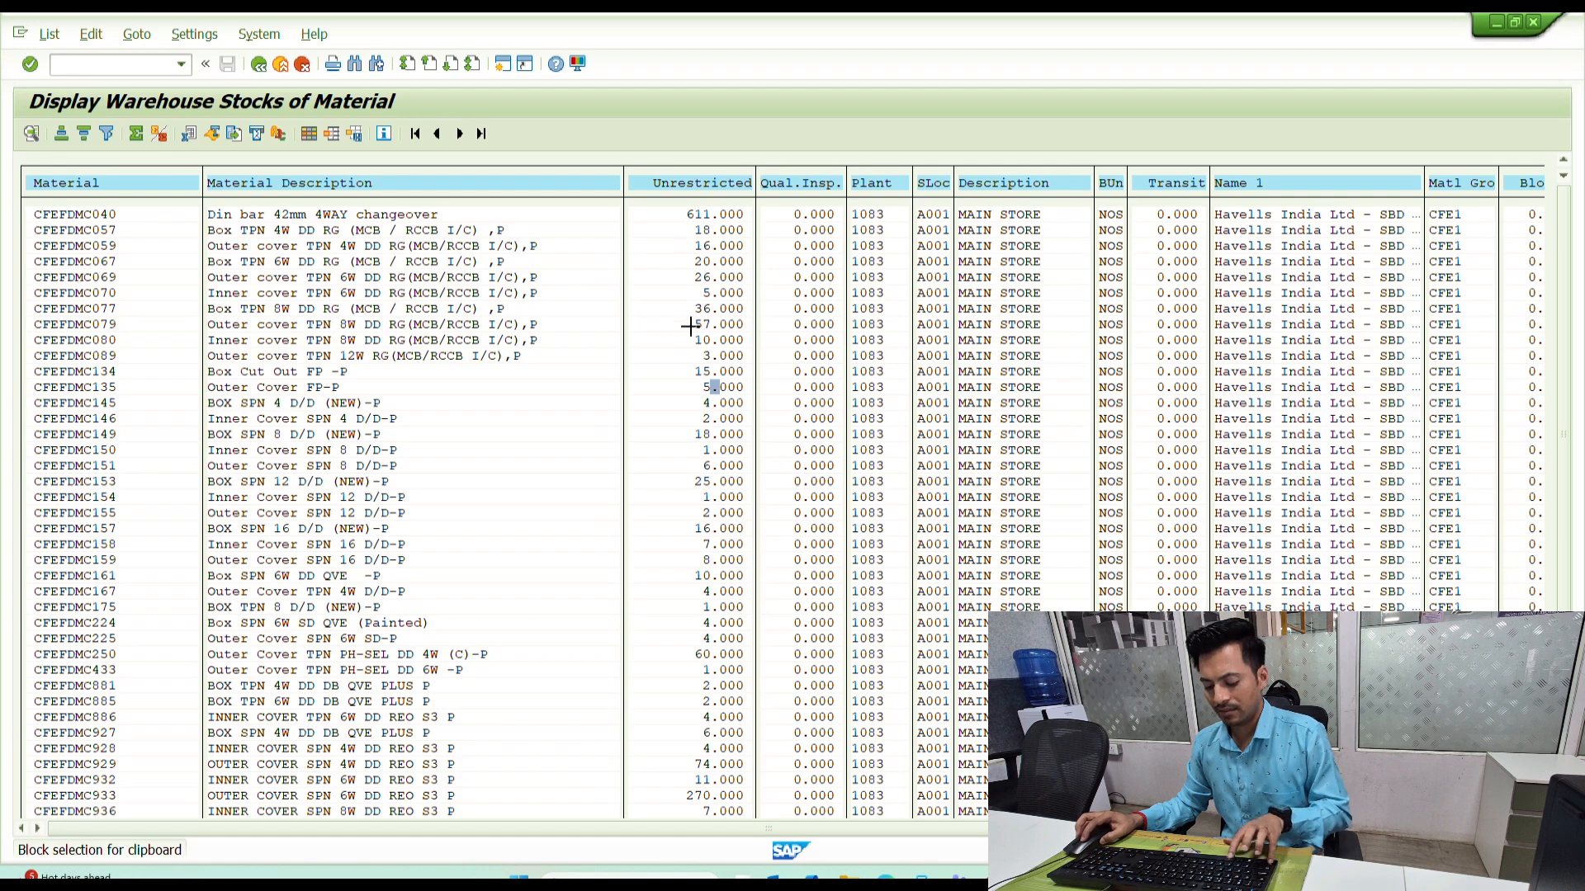
{"action": "left_click_drag", "start_coordinate": [689, 228], "coordinate": [750, 517]}
{"action": "key", "text": "ctrl+c"}
{"action": "key", "text": "alt+Tab"}
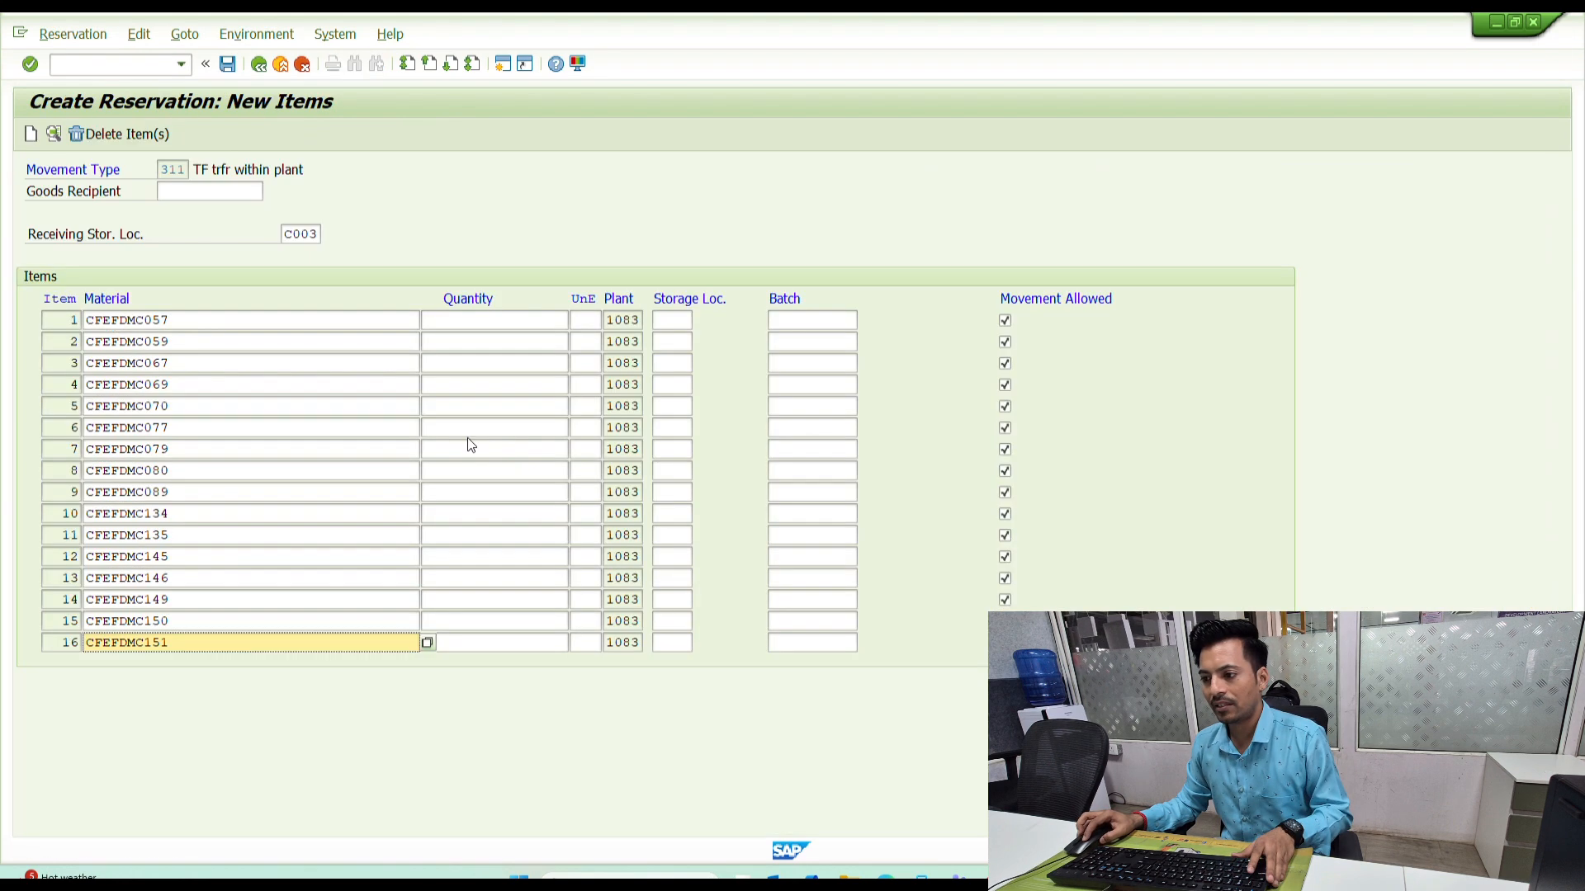
{"action": "left_click", "coordinate": [450, 320]}
{"action": "key", "text": "ctrl+v"}
- Set the storage location to a001 for all 16 reservation items
{"action": "key", "text": "Tab"}
{"action": "key", "text": "Tab"}
{"action": "type", "text": "a001"}
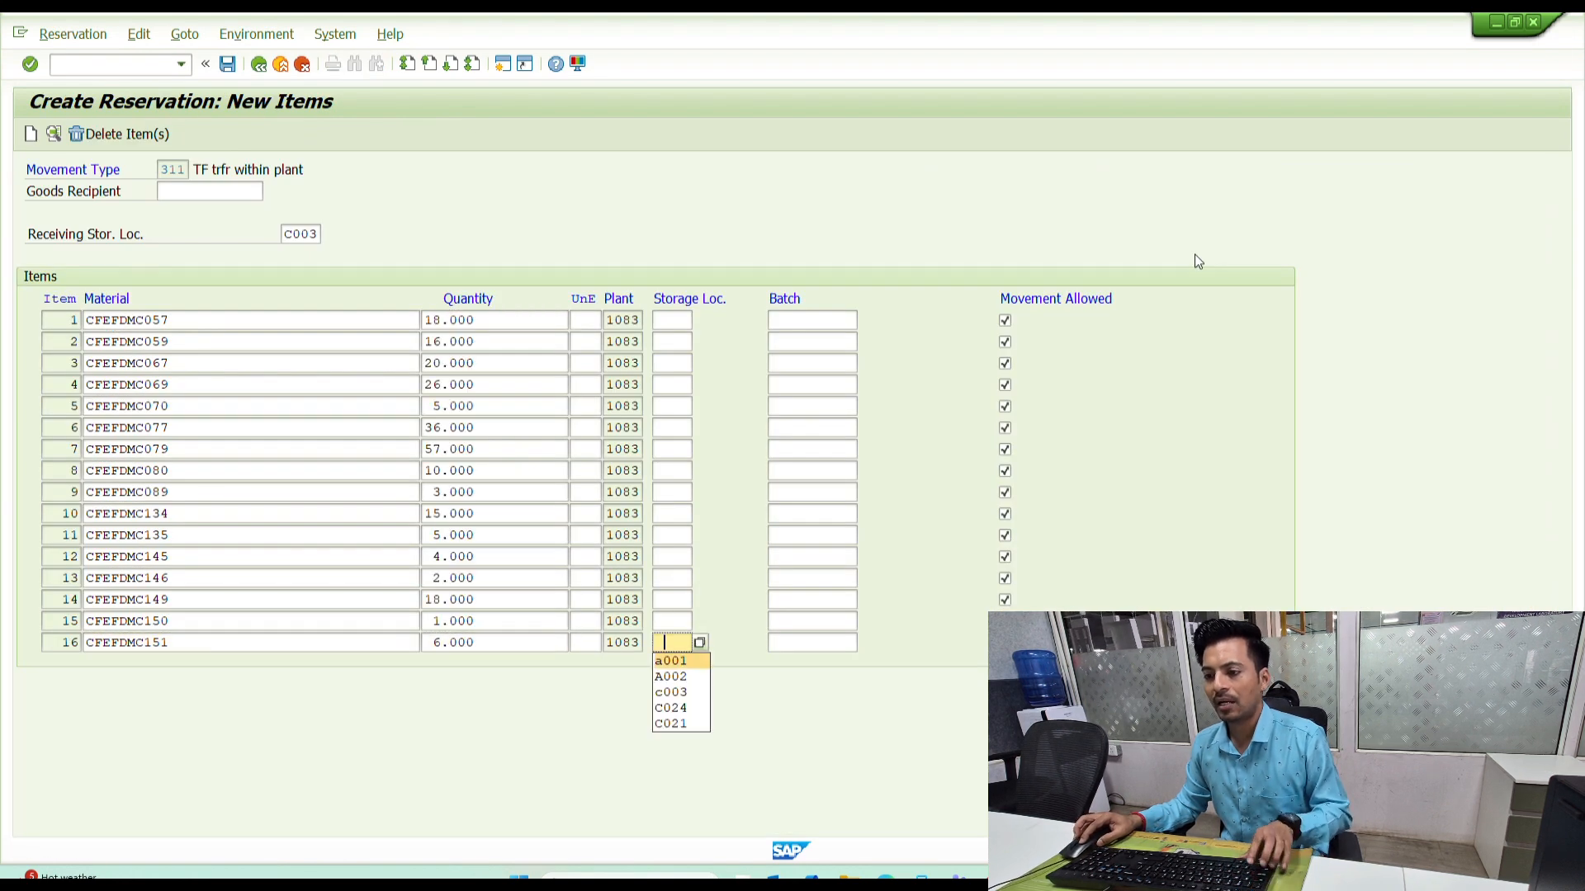
{"action": "key", "text": "Up"}
{"action": "type", "text": "a001"}
{"action": "key", "text": "Up"}
{"action": "type", "text": "a001"}
{"action": "key", "text": "Up"}
{"action": "type", "text": "a001"}
{"action": "key", "text": "Up"}
{"action": "type", "text": "a001"}
{"action": "key", "text": "Up"}
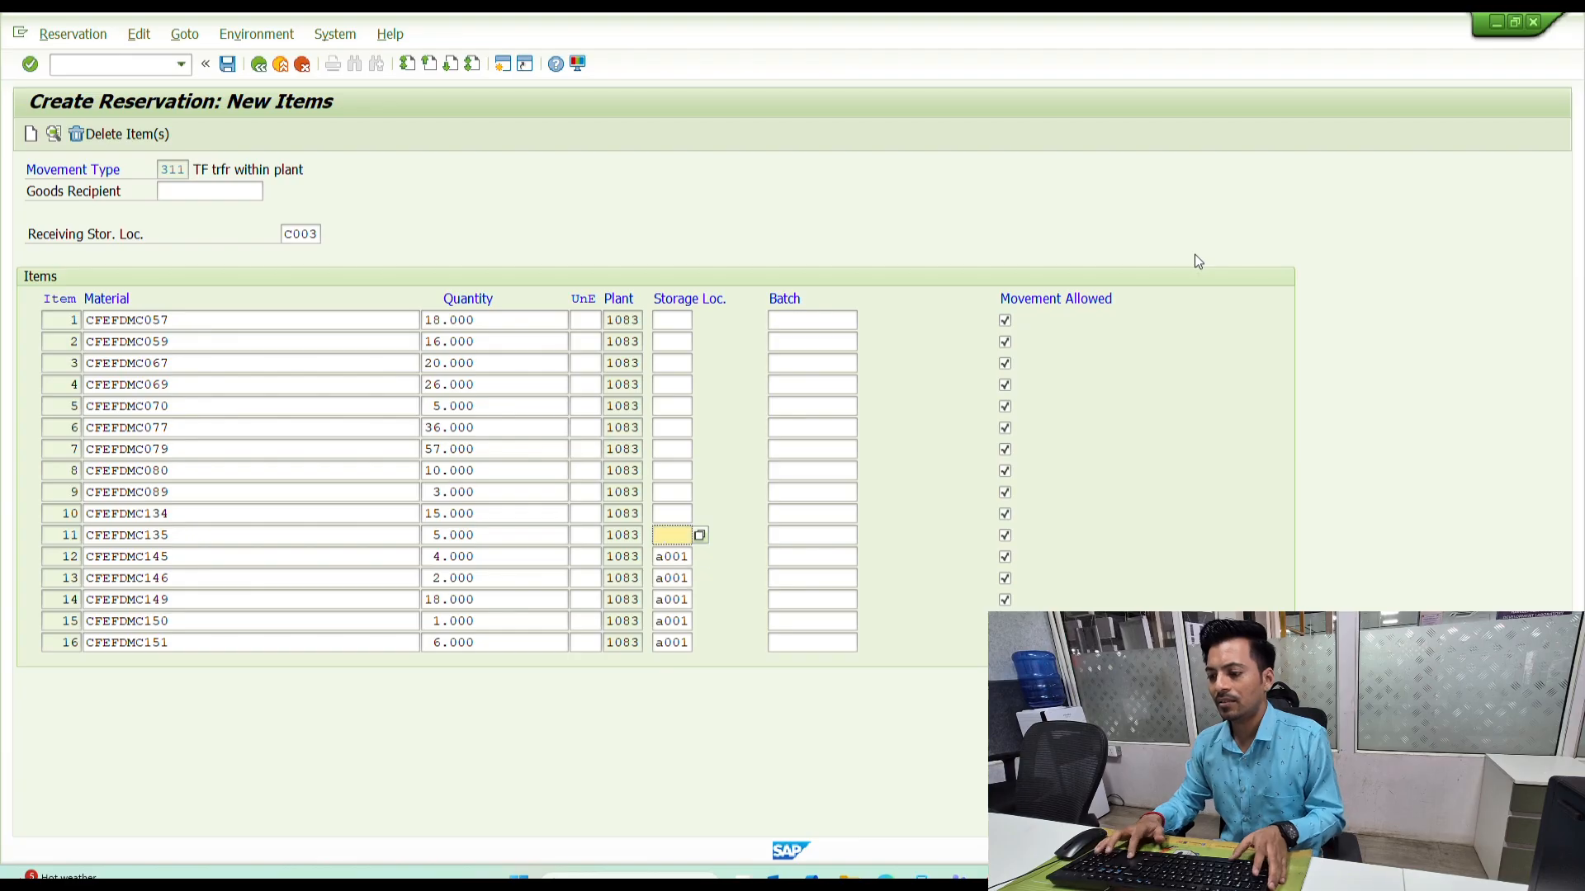
{"action": "type", "text": "a001"}
{"action": "key", "text": "Up"}
{"action": "type", "text": "a001"}
{"action": "key", "text": "Up"}
{"action": "type", "text": "a001a001"}
{"action": "key", "text": "Up"}
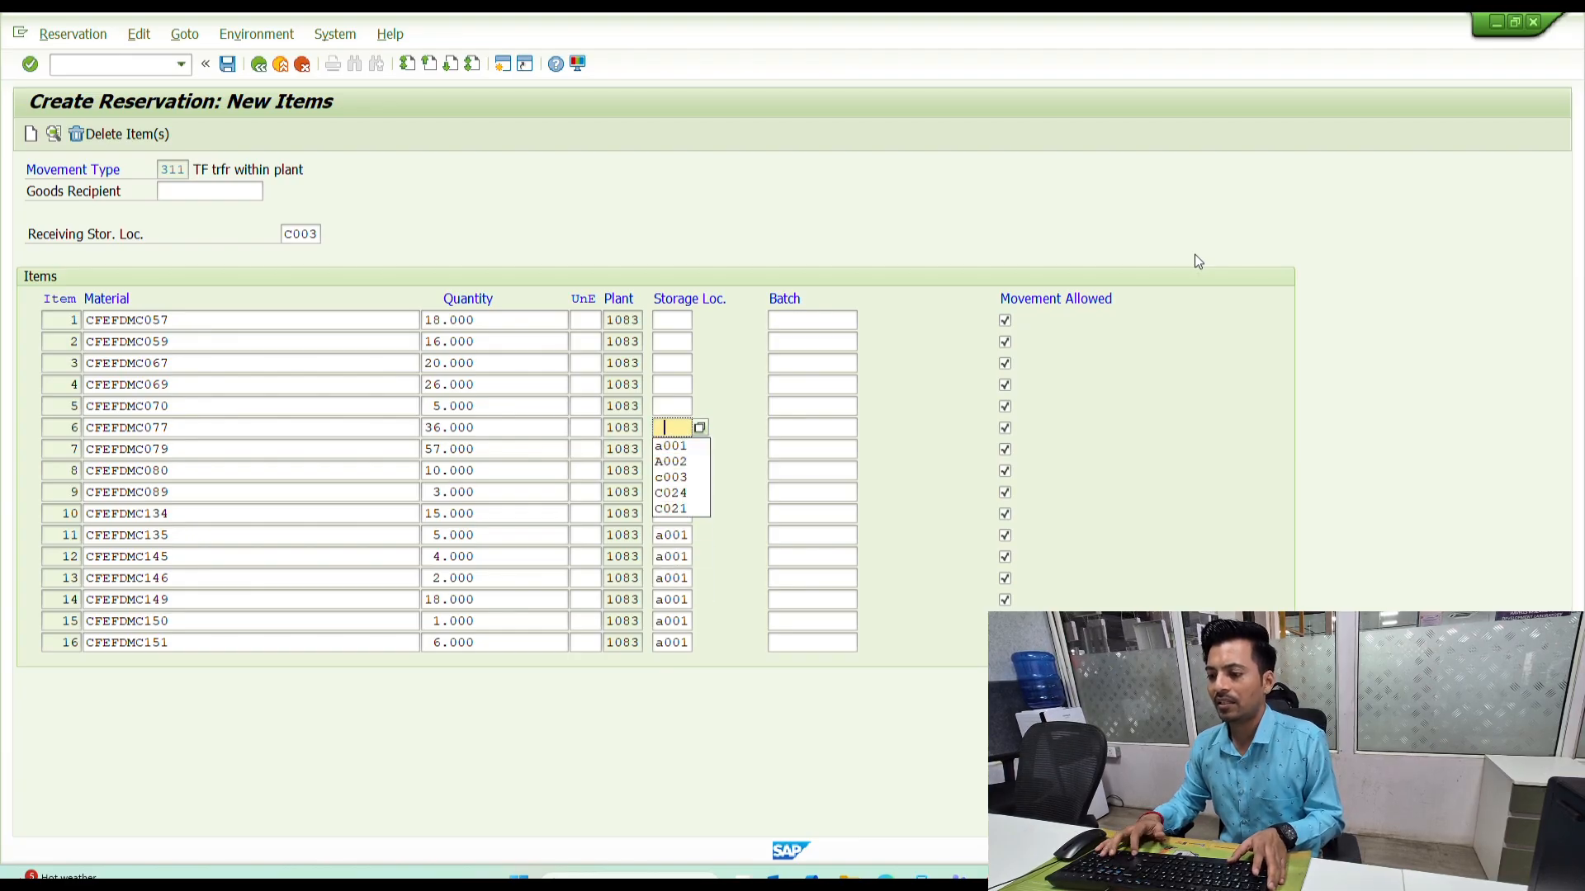
{"action": "type", "text": "a001"}
{"action": "key", "text": "Up"}
{"action": "type", "text": "a001"}
{"action": "key", "text": "Up"}
{"action": "type", "text": "a001"}
{"action": "key", "text": "Up"}
{"action": "type", "text": "a001"}
{"action": "key", "text": "Up"}
{"action": "type", "text": "a001"}
{"action": "key", "text": "Up"}
{"action": "type", "text": "a001"}
{"action": "key", "text": "Tab"}
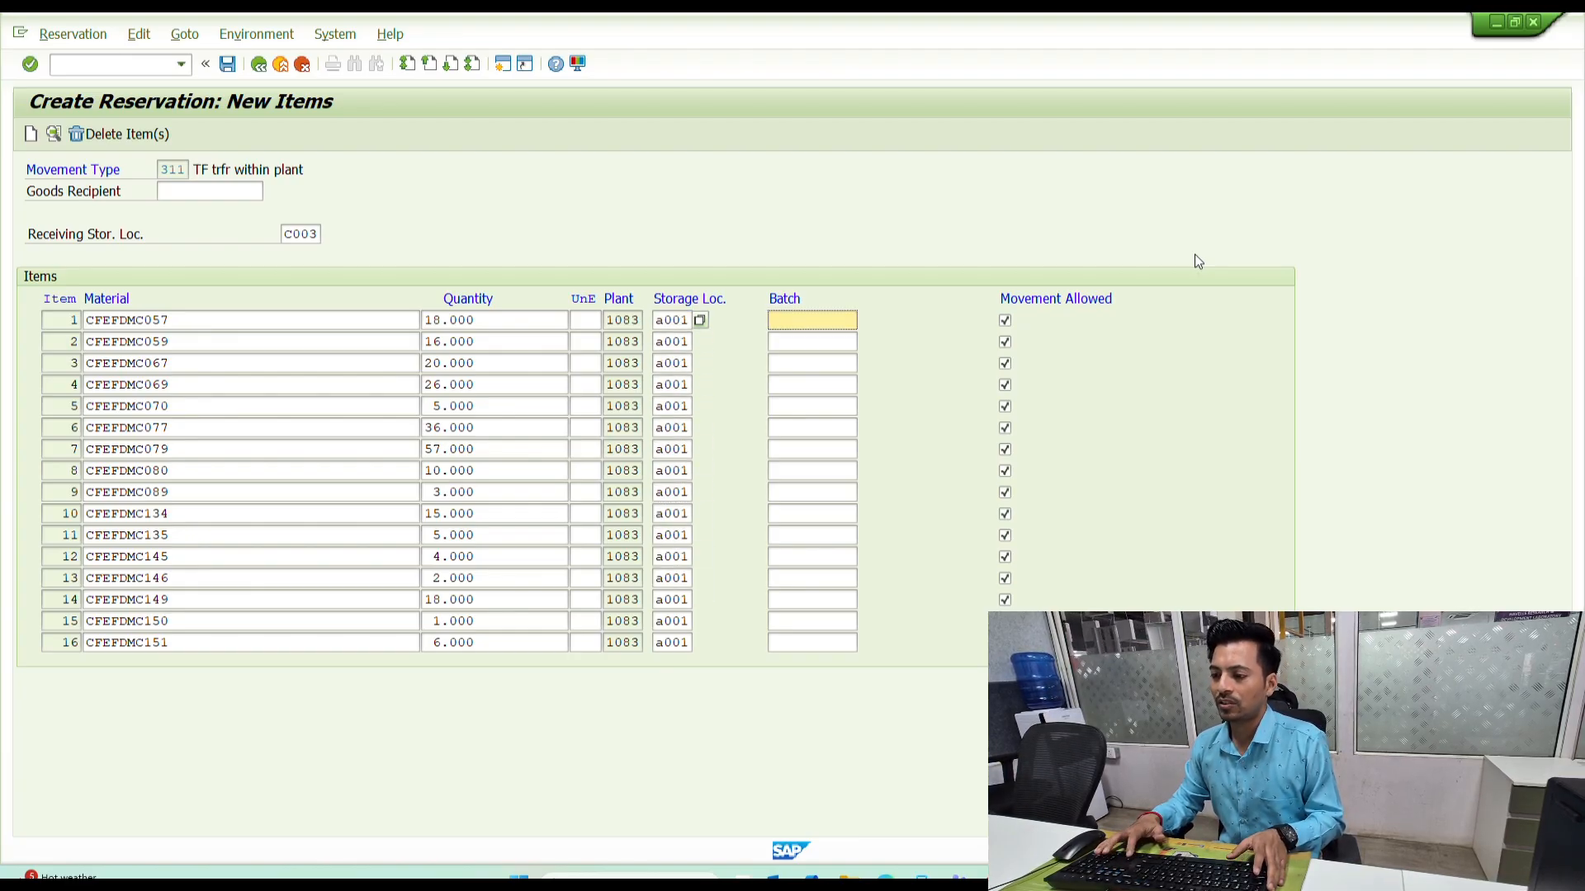
- Set the batch to M&P-SUBCON for all 16 reservation items and confirm the entered items
{"action": "key", "text": "Down"}
{"action": "key", "text": "Down"}
{"action": "key", "text": "Return"}
{"action": "key", "text": "ctrl+a"}
{"action": "key", "text": "ctrl+c"}
{"action": "key", "text": "Down"}
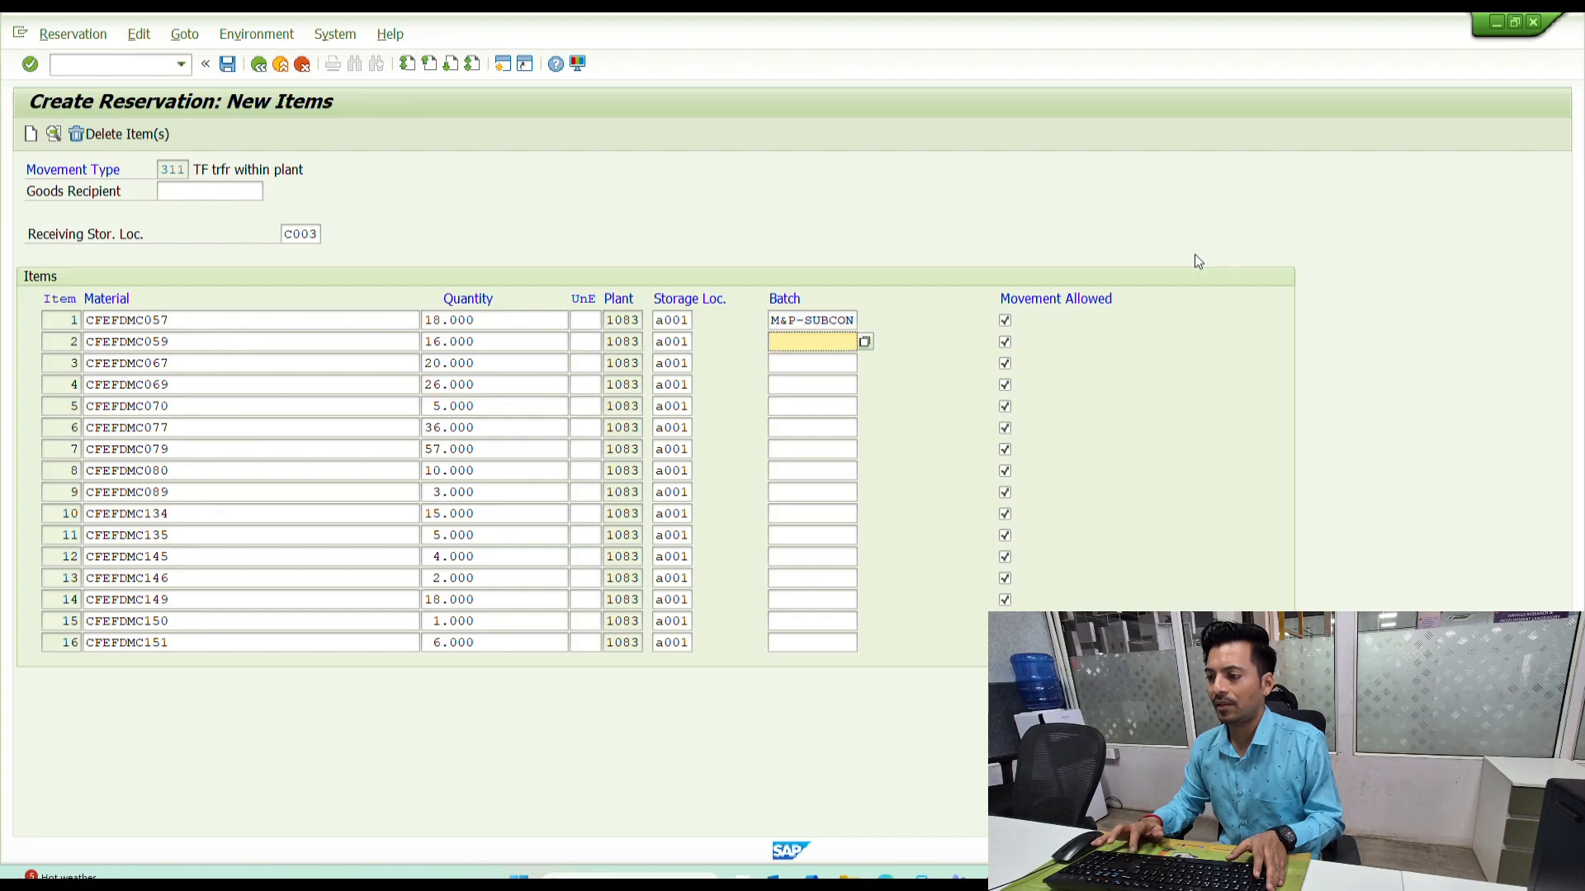
{"action": "key", "text": "ctrl+v"}
{"action": "key", "text": "Down"}
{"action": "key", "text": "ctrl+v"}
{"action": "key", "text": "Down"}
{"action": "key", "text": "ctrl+v"}
{"action": "key", "text": "Down"}
{"action": "key", "text": "ctrl+v"}
{"action": "key", "text": "Down"}
{"action": "key", "text": "ctrl+v"}
{"action": "key", "text": "Down"}
{"action": "key", "text": "ctrl+v"}
{"action": "key", "text": "Down"}
{"action": "key", "text": "ctrl+v"}
{"action": "key", "text": "Down"}
{"action": "key", "text": "ctrl+v"}
{"action": "key", "text": "Down"}
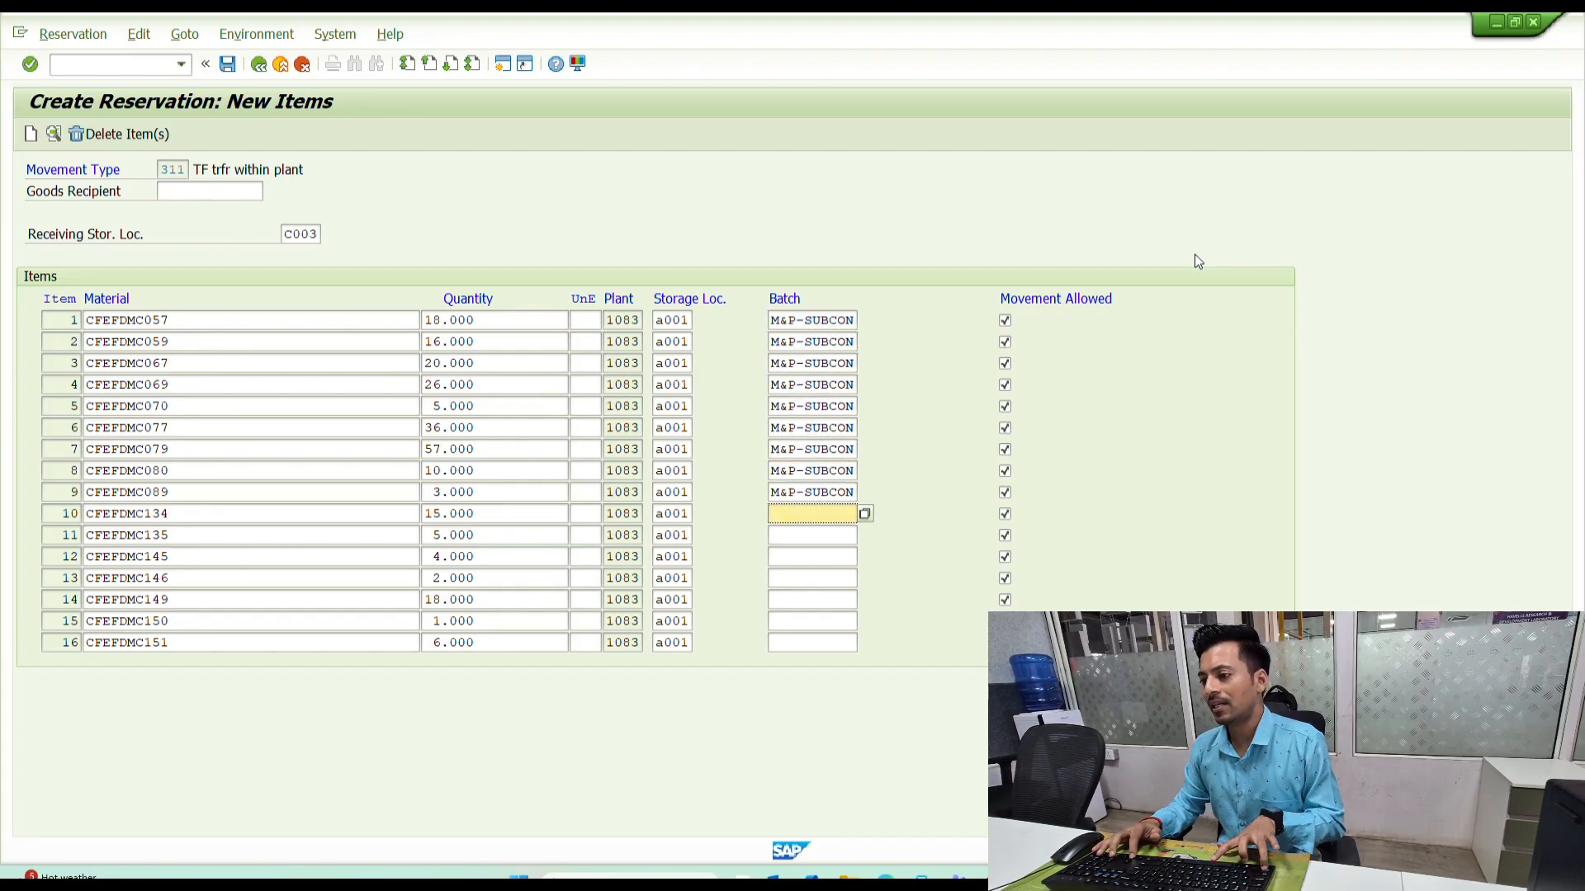
{"action": "key", "text": "ctrl+v"}
{"action": "key", "text": "Down"}
{"action": "key", "text": "ctrl+v"}
{"action": "key", "text": "Down"}
{"action": "key", "text": "ctrl+v"}
{"action": "key", "text": "Down"}
{"action": "key", "text": "ctrl+v"}
{"action": "key", "text": "Down"}
{"action": "key", "text": "ctrl+v"}
{"action": "key", "text": "Down"}
{"action": "key", "text": "ctrl+v"}
{"action": "key", "text": "Down"}
{"action": "key", "text": "ctrl+v"}
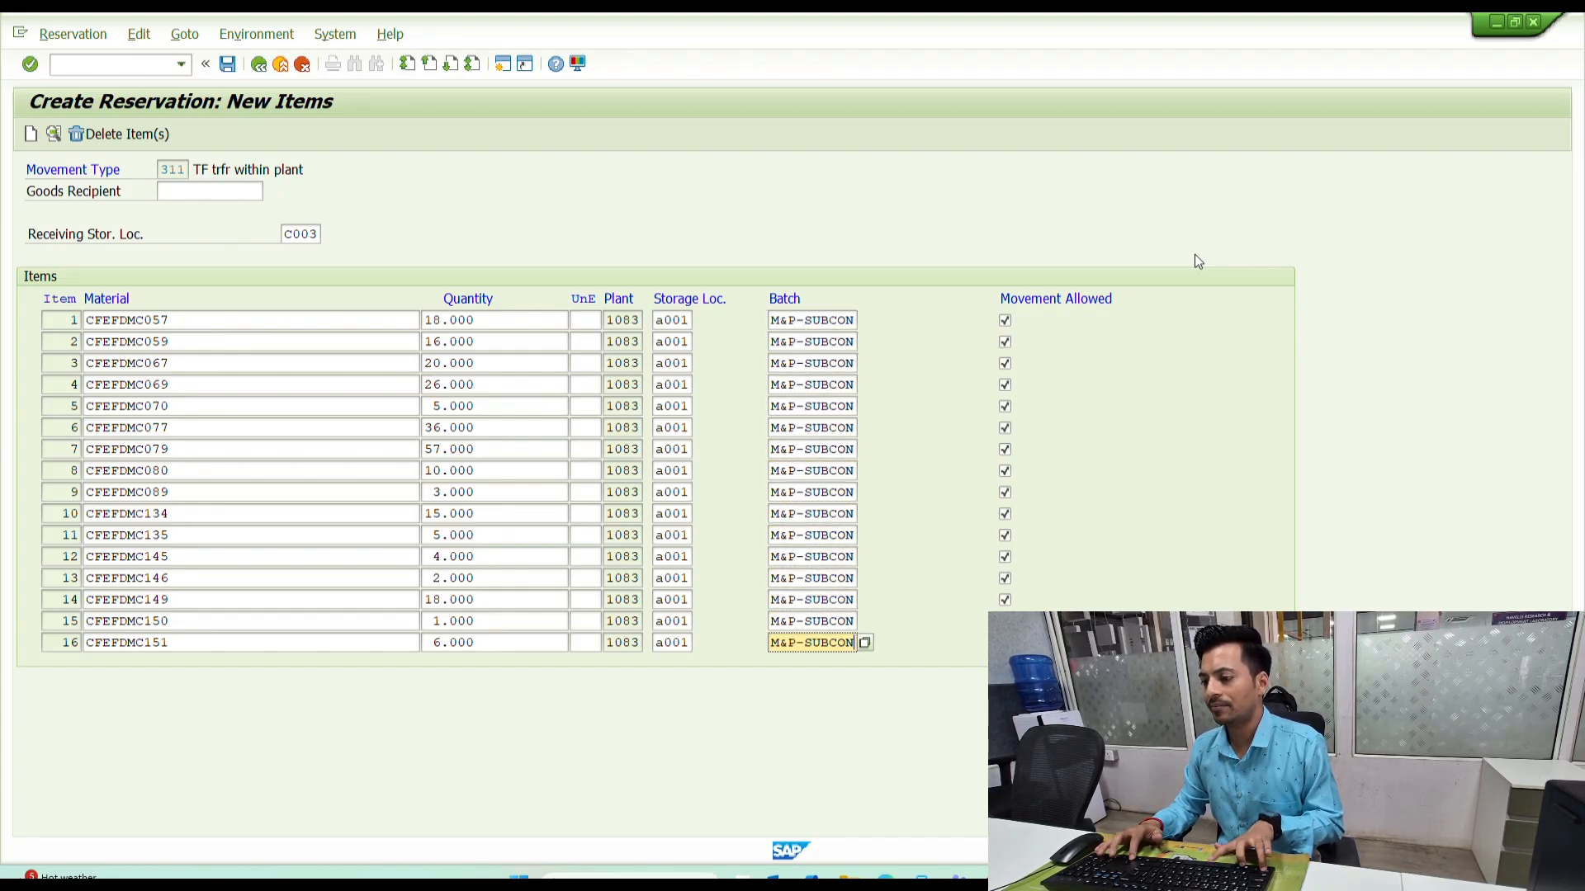
{"action": "key", "text": "Return"}
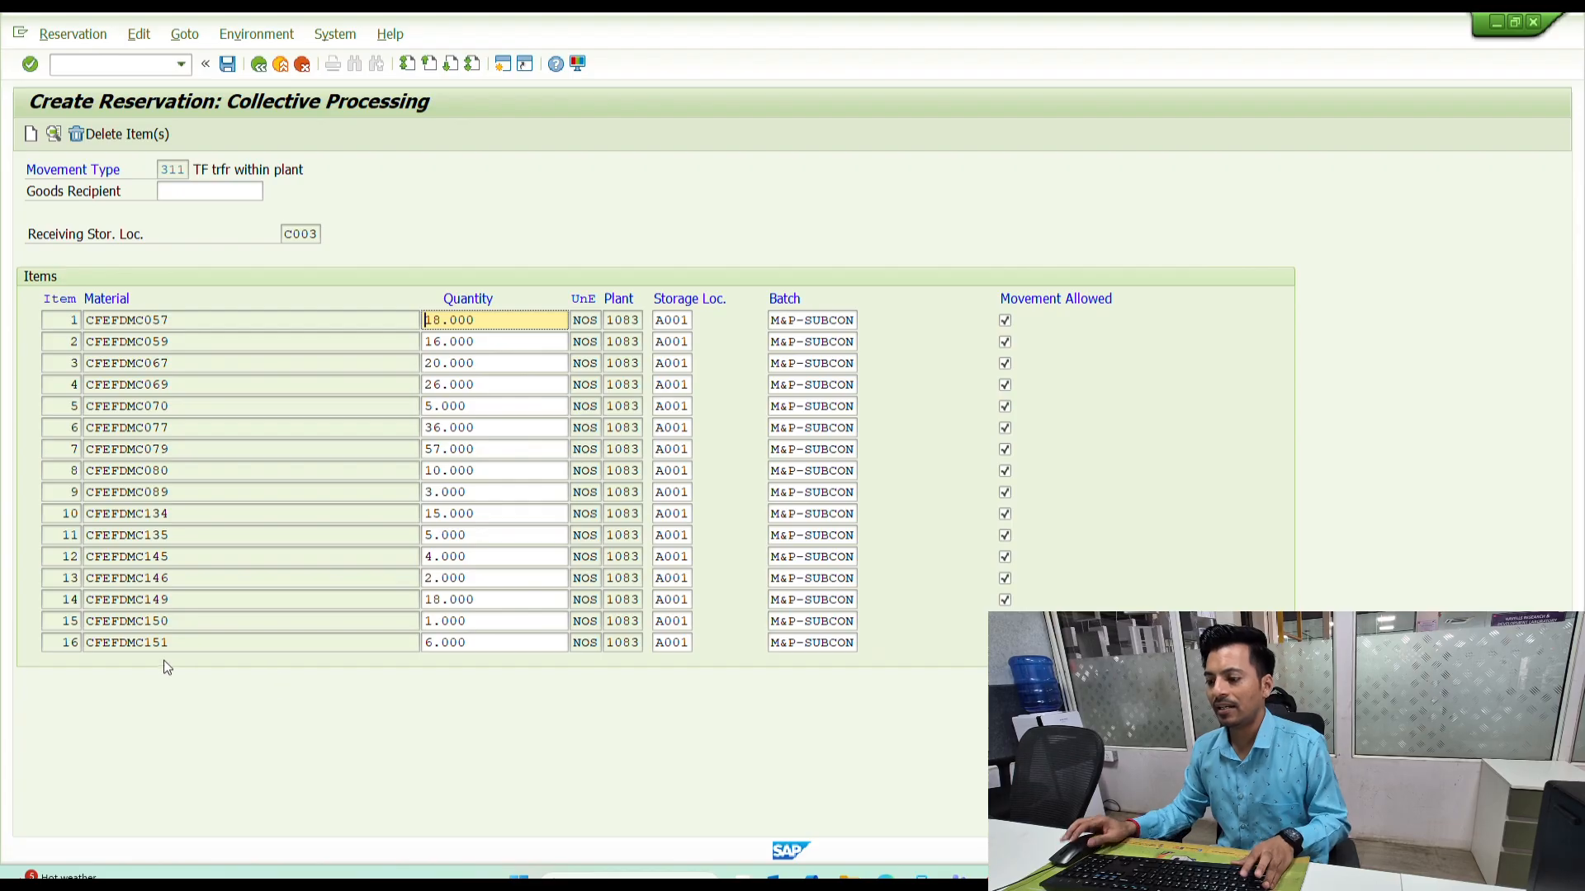
- Start a new page of reservation items and fill items 17 to 32 with the material numbers copied from CFEFDMC153 onward in the stock list
{"action": "left_click", "coordinate": [32, 135]}
{"action": "key", "text": "alt+Tab"}
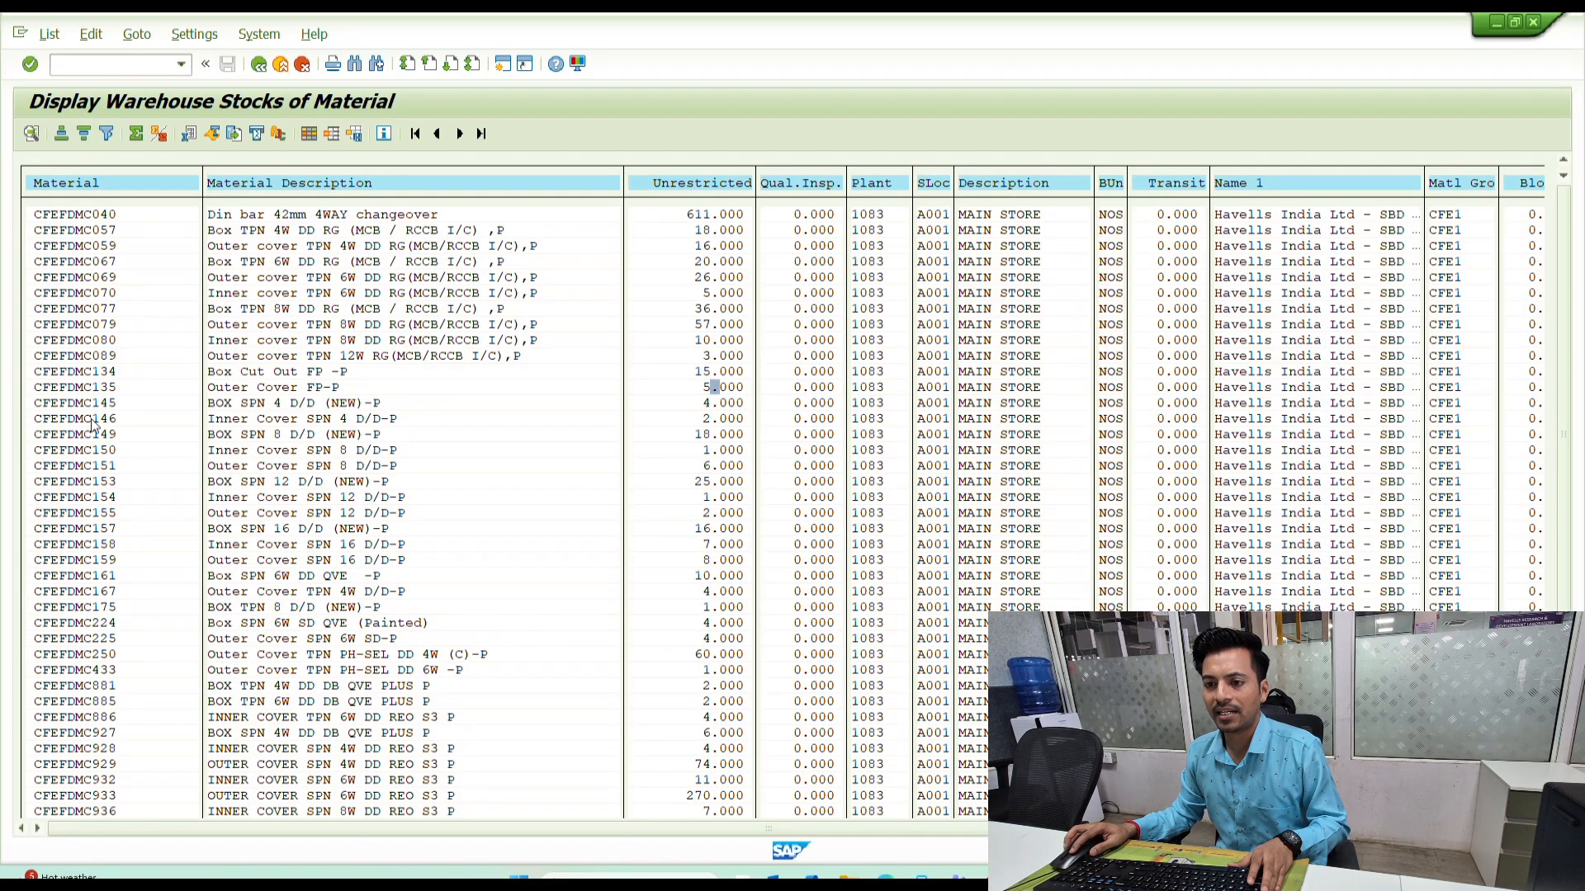
{"action": "left_click", "coordinate": [104, 467]}
{"action": "left_click", "coordinate": [38, 483]}
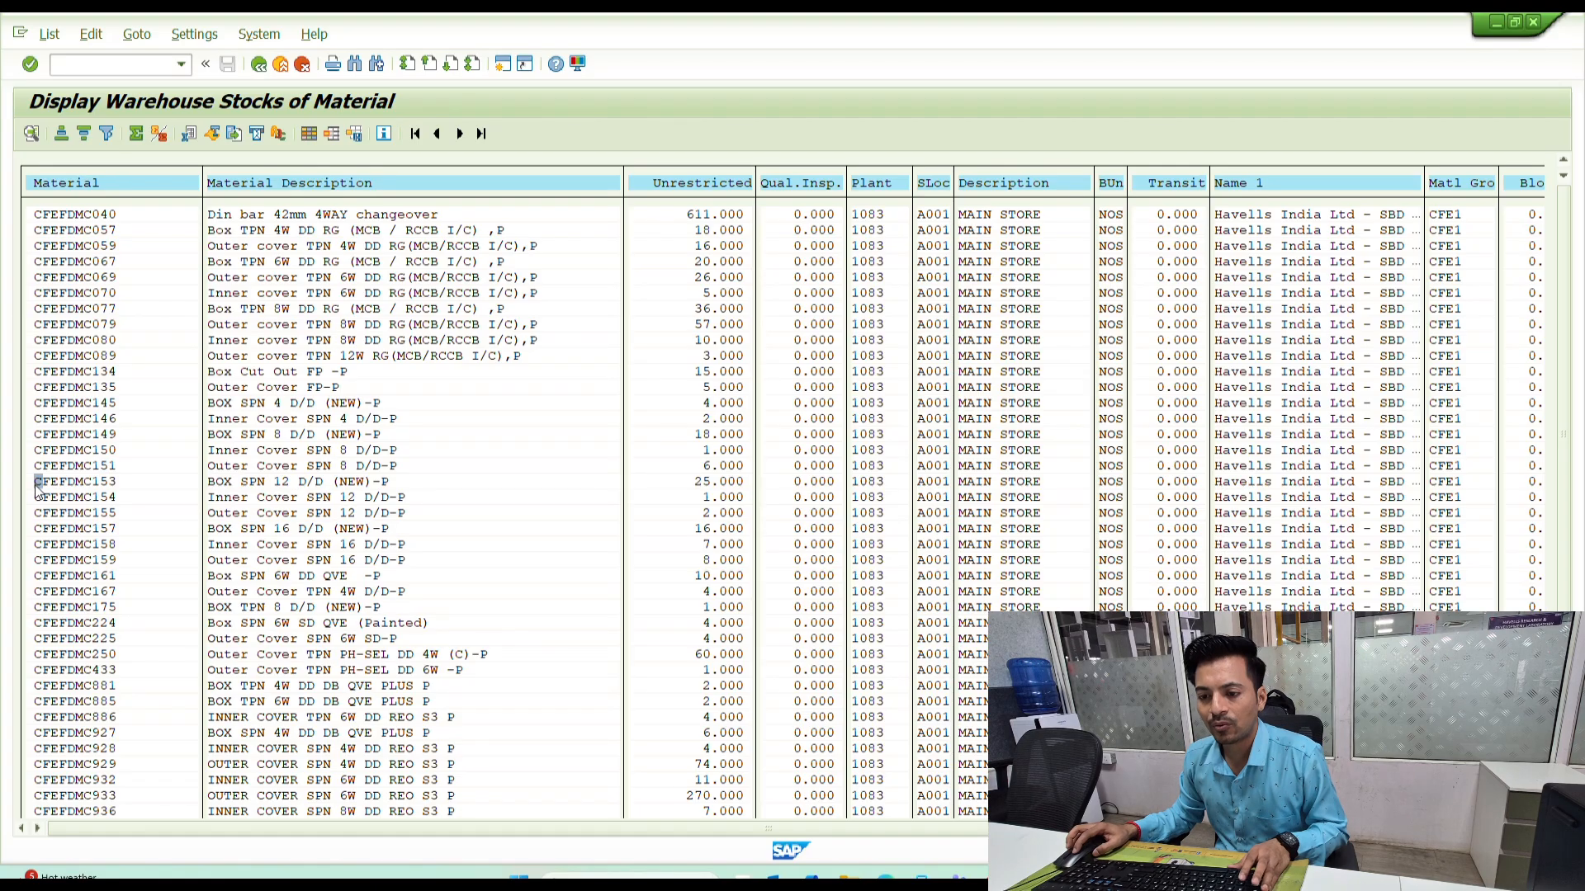
{"action": "key", "text": "ctrl+y"}
{"action": "left_click_drag", "start_coordinate": [33, 484], "coordinate": [121, 774]}
{"action": "key", "text": "ctrl+c"}
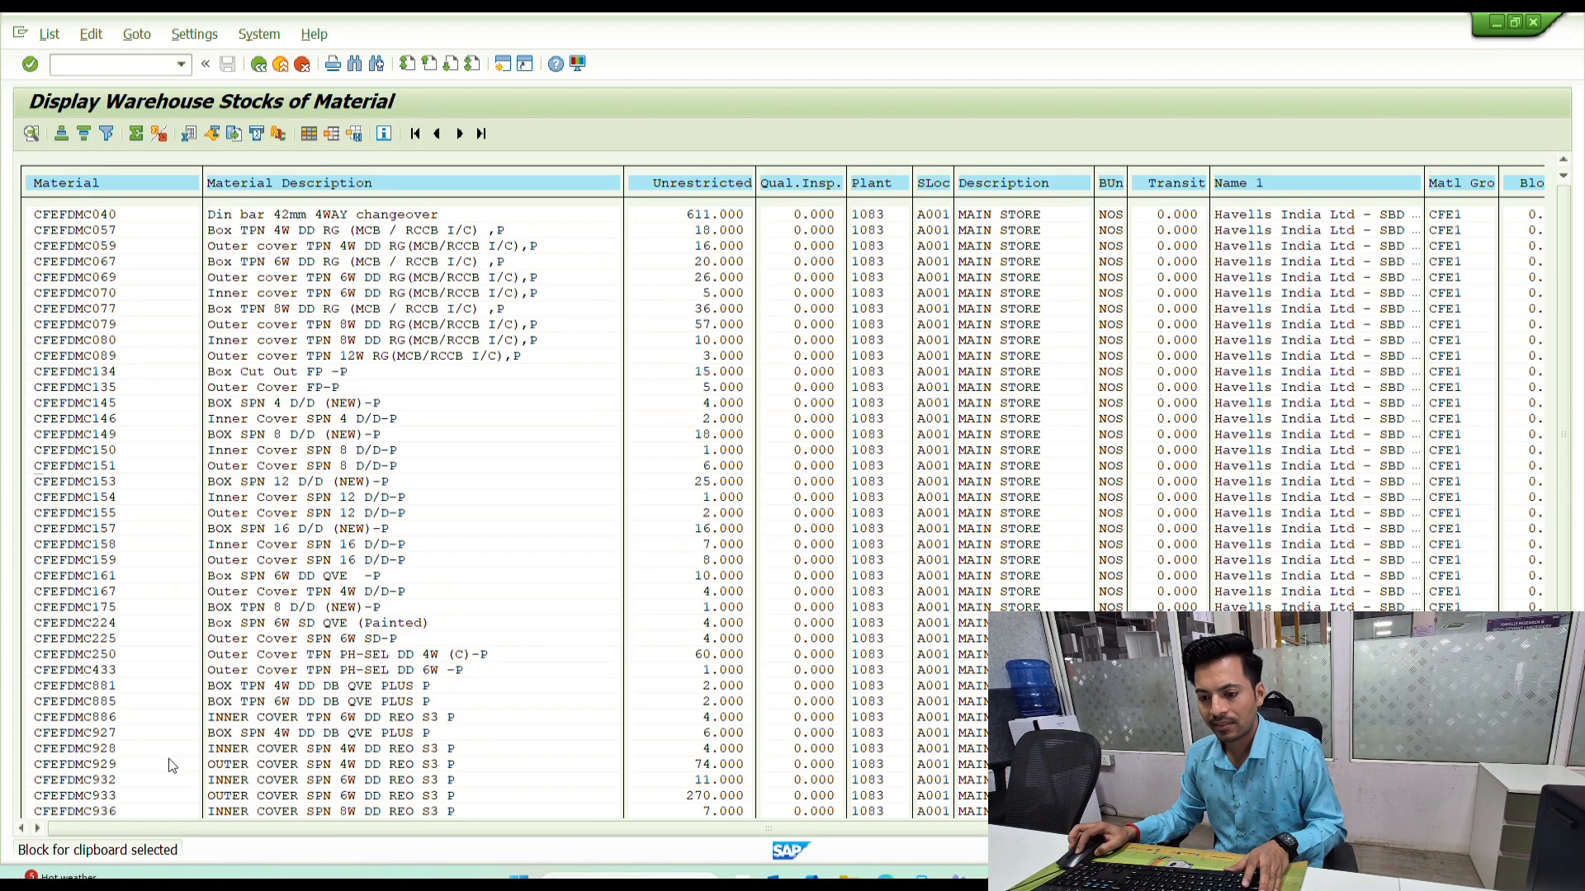
{"action": "key", "text": "alt+Tab"}
{"action": "key", "text": "ctrl+v"}
- Copy the unrestricted stock quantities from CFEFDMC153 onward in the stock list and paste them as the quantities of items 17 to 32
{"action": "key", "text": "alt+Tab"}
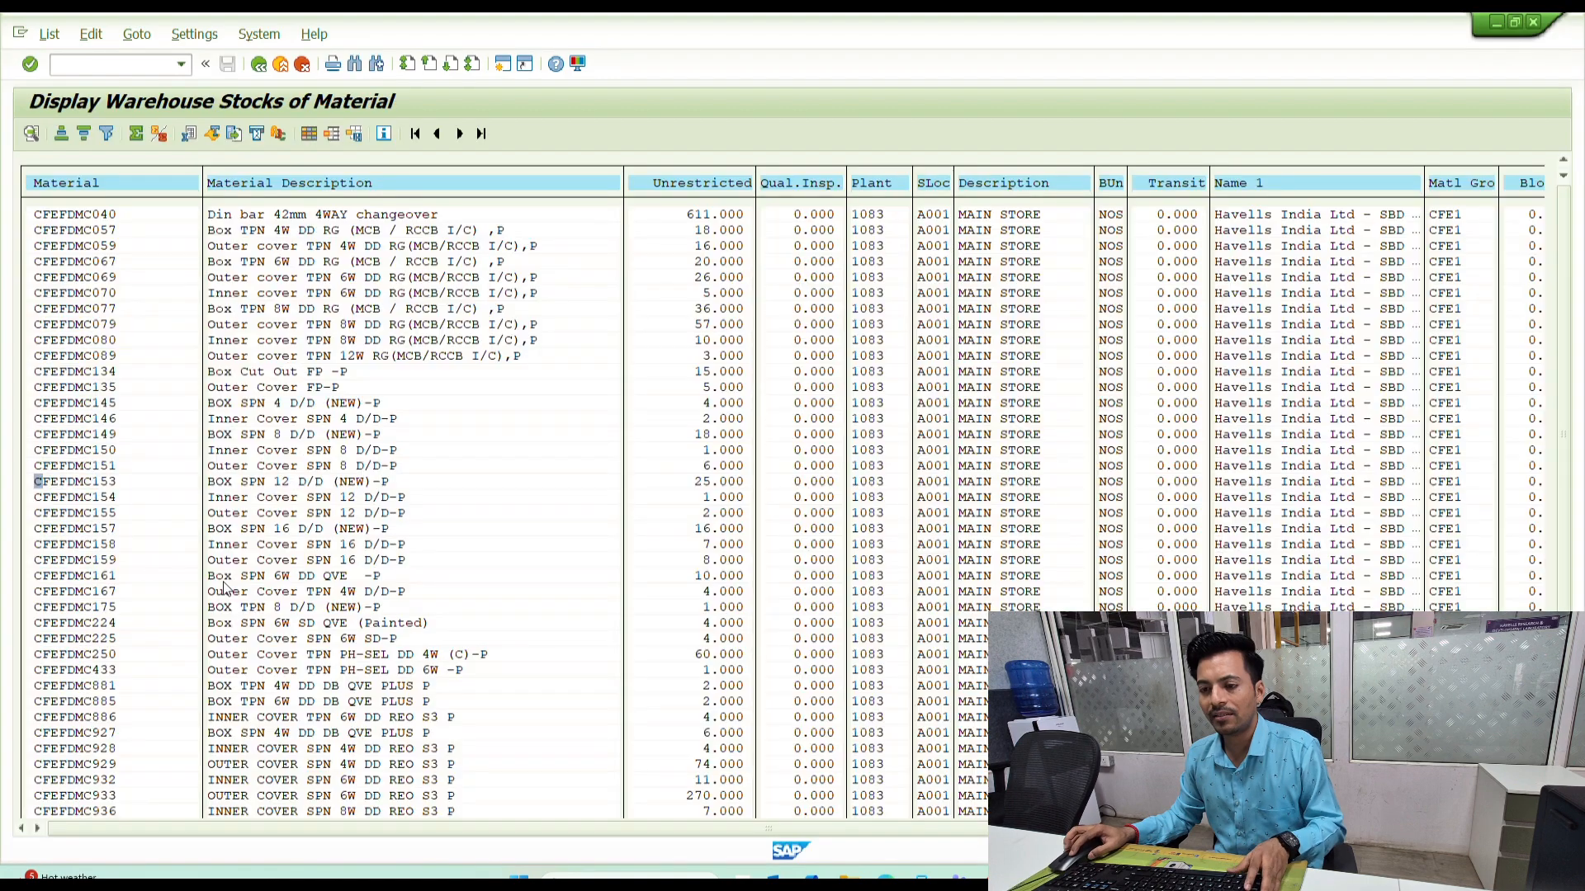
{"action": "left_click", "coordinate": [104, 485]}
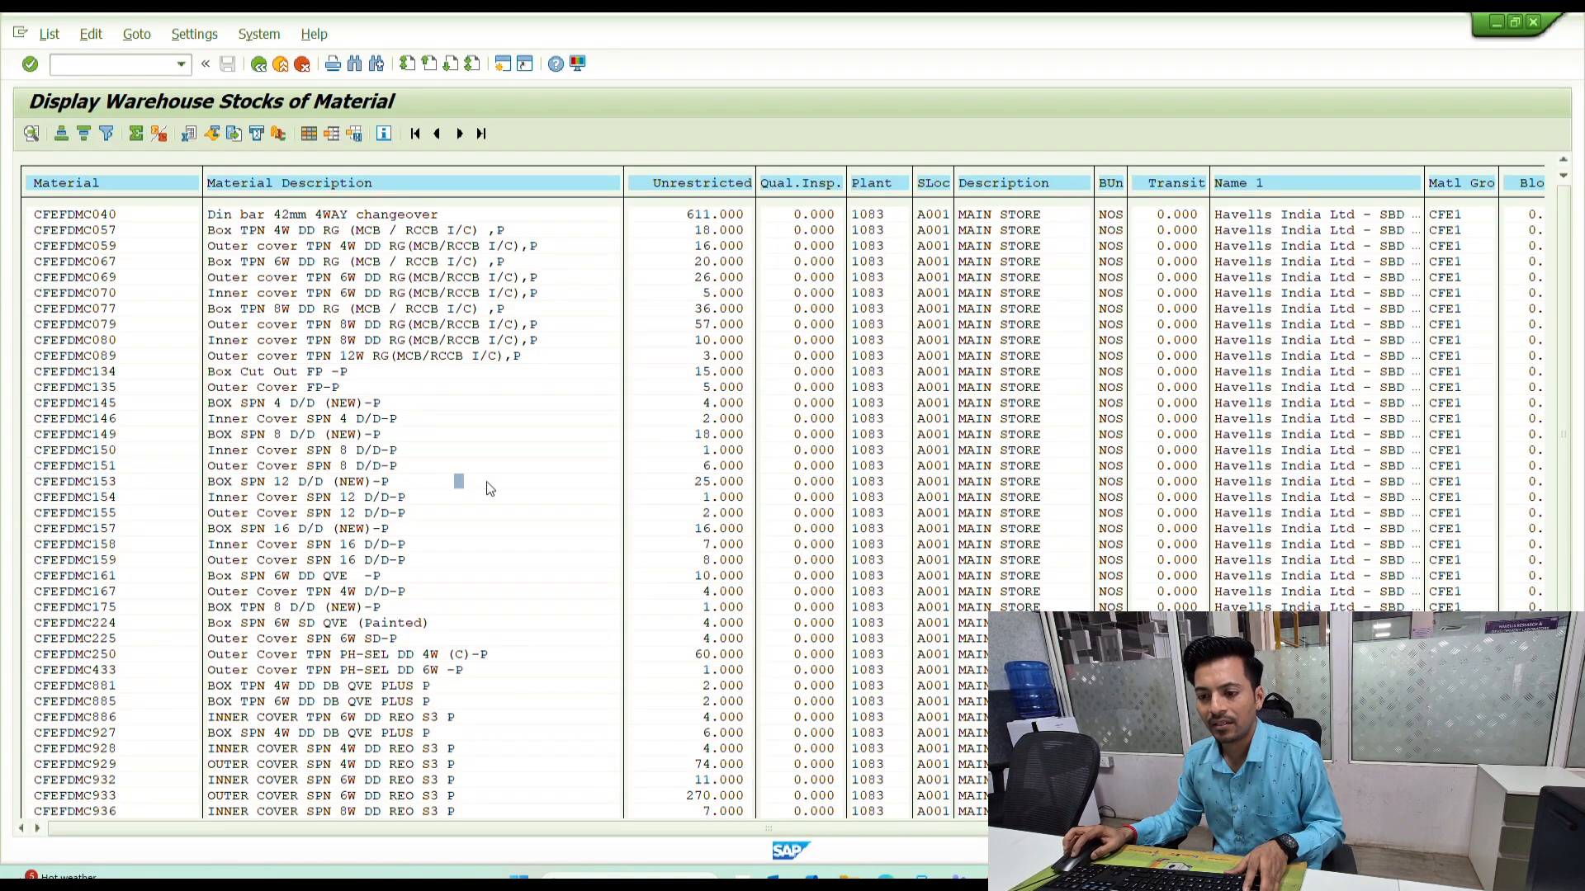
{"action": "left_click", "coordinate": [619, 484]}
{"action": "left_click_drag", "start_coordinate": [681, 478], "coordinate": [759, 780]}
{"action": "key", "text": "ctrl+c"}
{"action": "key", "text": "alt+Tab"}
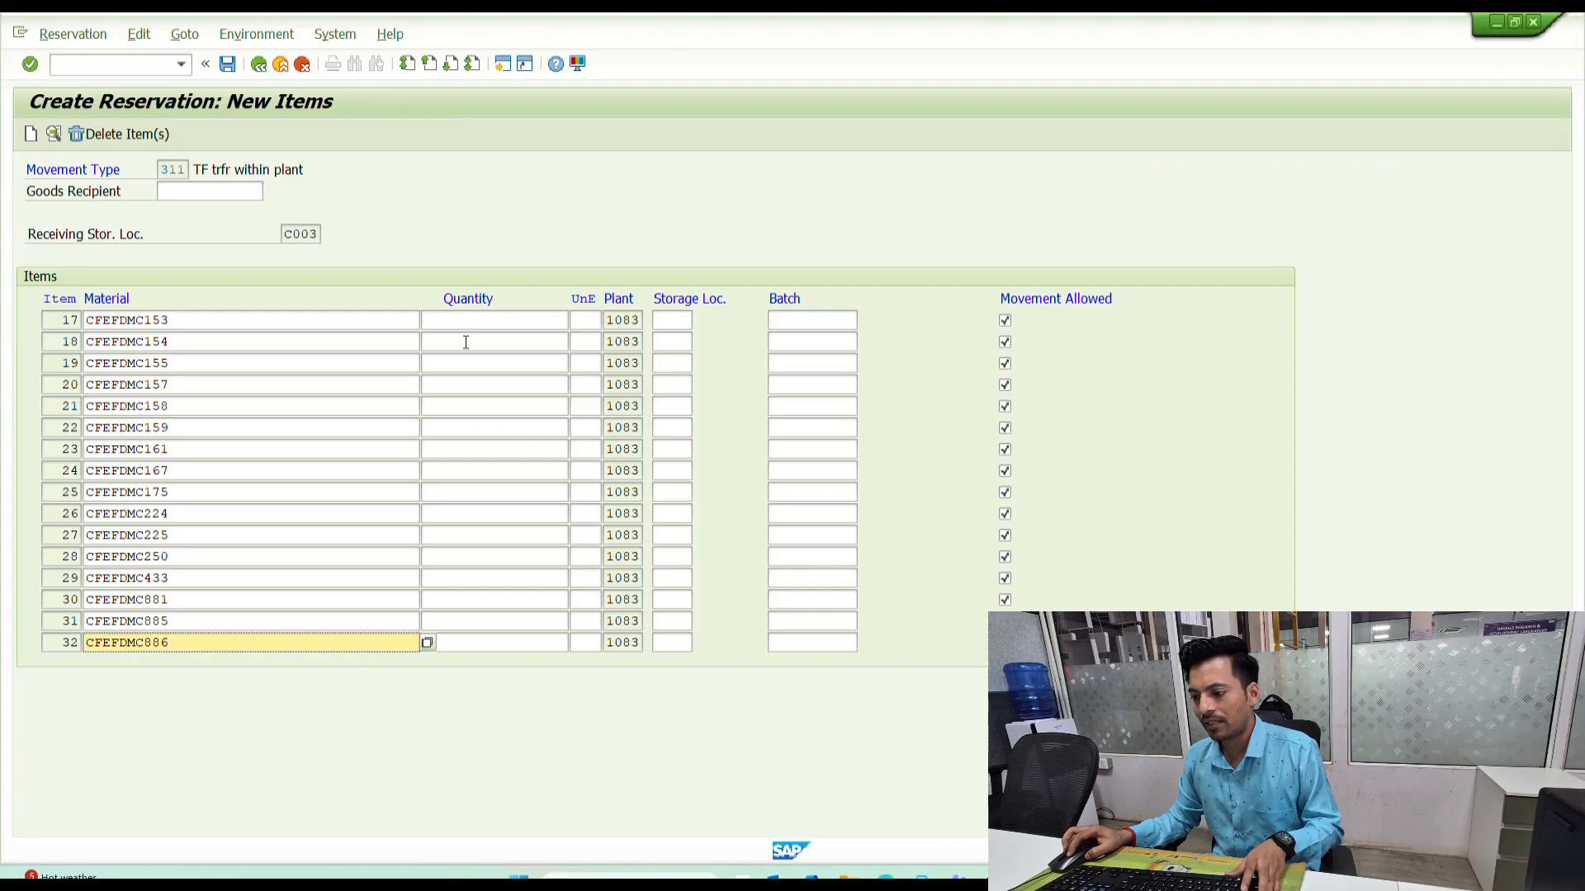
{"action": "left_click", "coordinate": [466, 320]}
{"action": "key", "text": "ctrl+v"}
- Set the storage location to a001 for reservation items 17 to 32
{"action": "key", "text": "Down"}
{"action": "key", "text": "Return"}
{"action": "key", "text": "Up"}
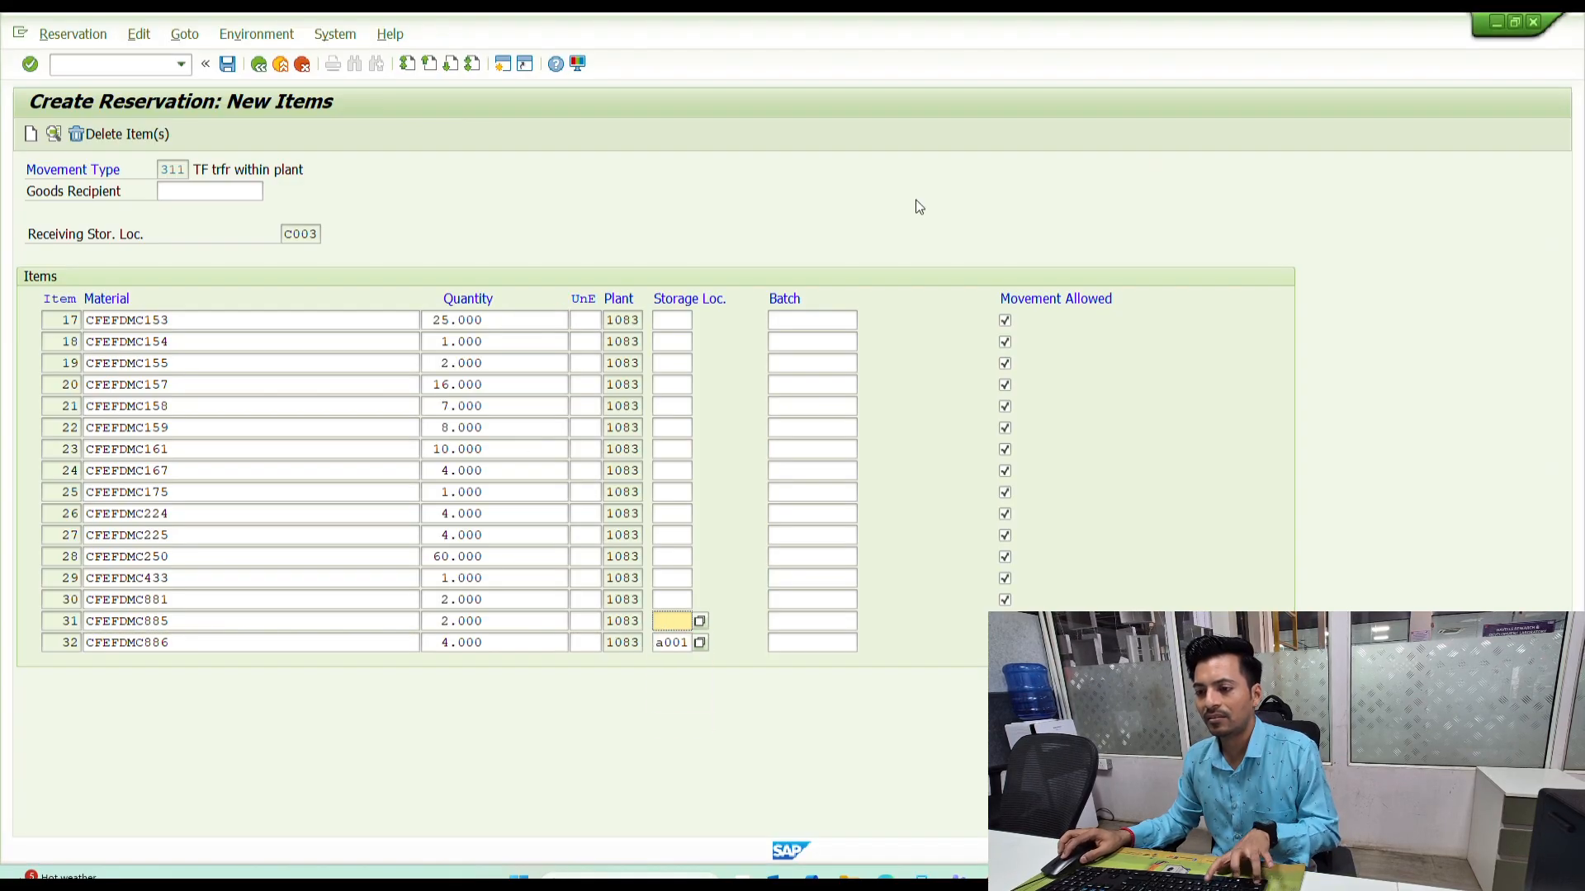
{"action": "key", "text": "space"}
{"action": "key", "text": "Down"}
{"action": "key", "text": "Return"}
{"action": "key", "text": "Up"}
{"action": "key", "text": "space"}
{"action": "key", "text": "Down"}
{"action": "key", "text": "Return"}
{"action": "key", "text": "Up"}
{"action": "key", "text": "space"}
{"action": "key", "text": "Down"}
{"action": "key", "text": "Return"}
{"action": "key", "text": "Up"}
{"action": "key", "text": "space"}
{"action": "key", "text": "Down"}
{"action": "key", "text": "Return"}
{"action": "key", "text": "Up"}
{"action": "key", "text": "space"}
{"action": "key", "text": "Down"}
{"action": "key", "text": "Return"}
{"action": "key", "text": "Up"}
{"action": "key", "text": "space"}
{"action": "key", "text": "Down"}
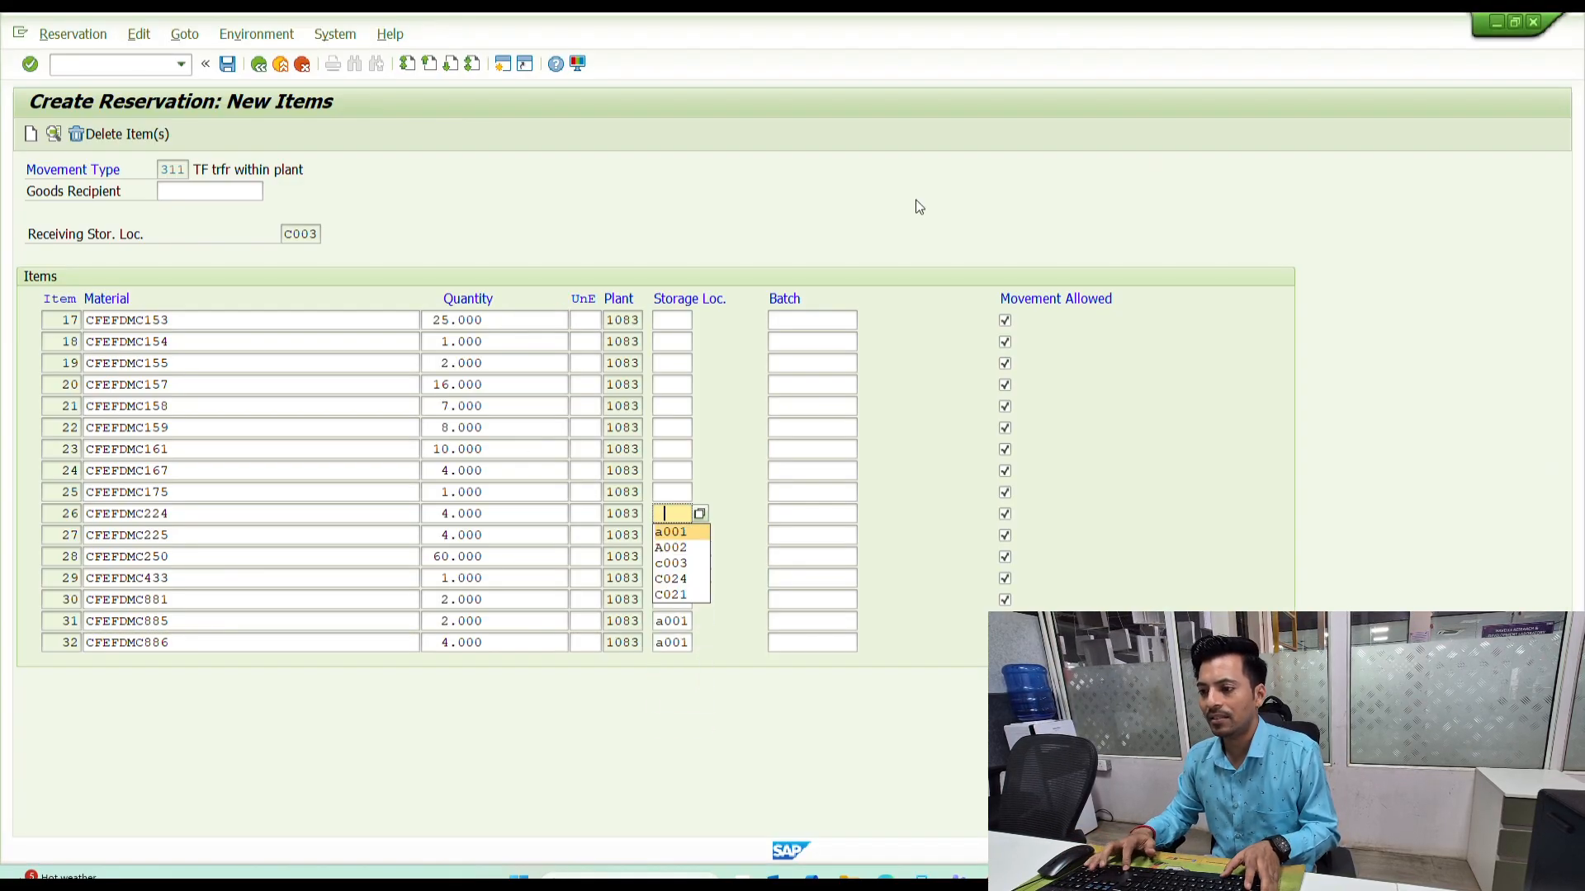
{"action": "key", "text": "Return"}
{"action": "key", "text": "Up"}
{"action": "key", "text": "space"}
{"action": "key", "text": "Down"}
{"action": "key", "text": "Return"}
{"action": "key", "text": "Up"}
{"action": "key", "text": "space"}
{"action": "key", "text": "Down"}
{"action": "key", "text": "Return"}
{"action": "key", "text": "Up"}
{"action": "key", "text": "space"}
{"action": "key", "text": "Down"}
{"action": "key", "text": "Return"}
{"action": "key", "text": "Up"}
{"action": "key", "text": "space"}
{"action": "key", "text": "Down"}
{"action": "key", "text": "Return"}
{"action": "key", "text": "Up"}
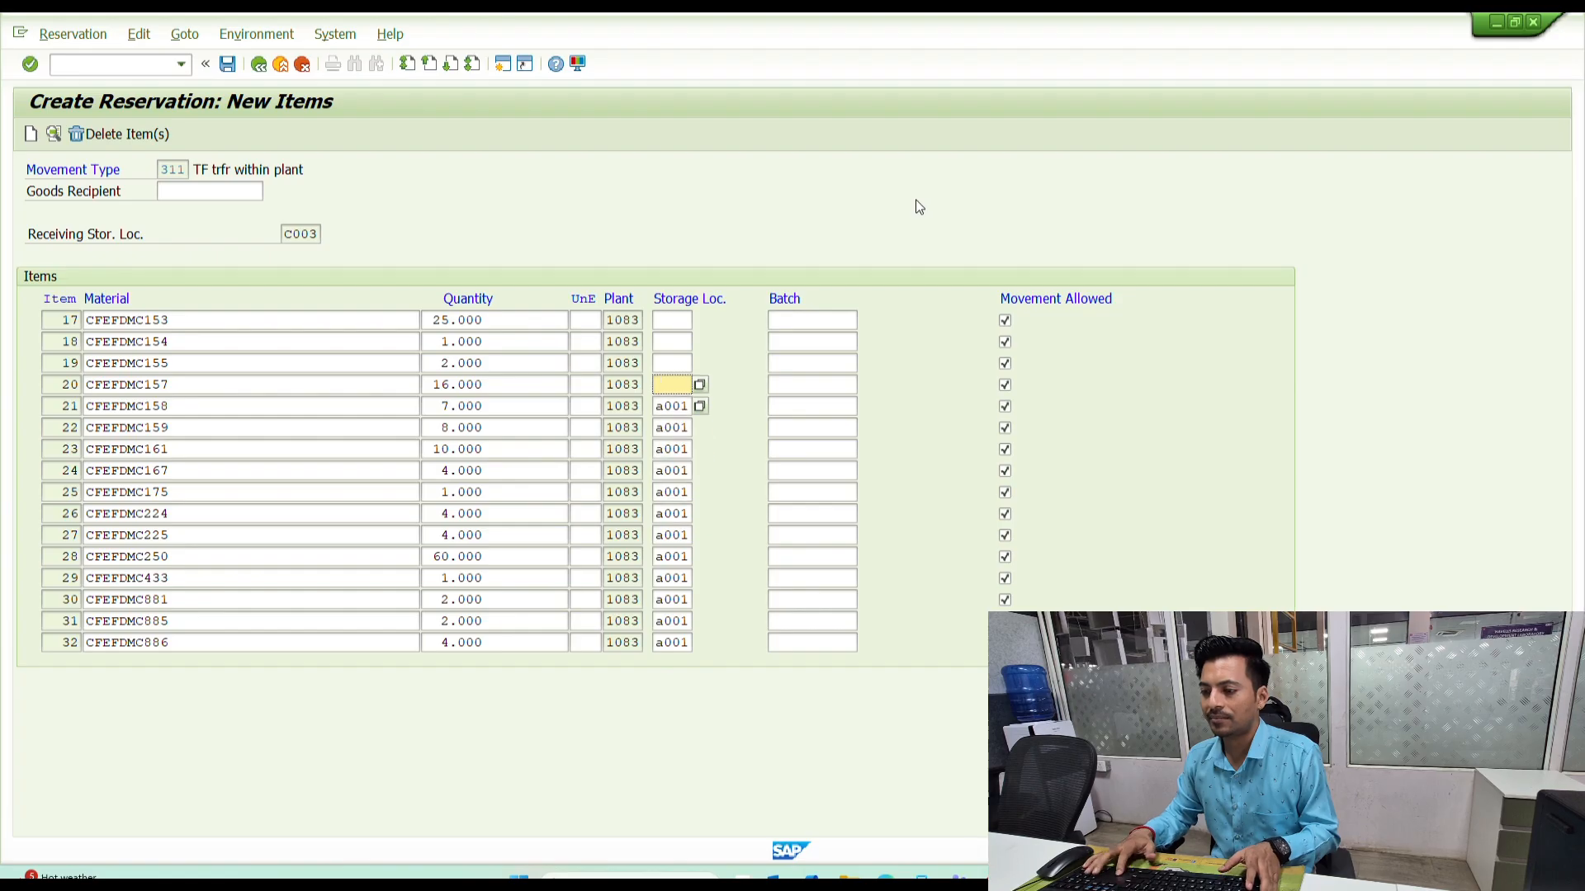
{"action": "key", "text": "space"}
{"action": "key", "text": "Down"}
{"action": "key", "text": "Return"}
{"action": "key", "text": "Up"}
{"action": "key", "text": "space"}
{"action": "key", "text": "Down"}
{"action": "key", "text": "Return"}
{"action": "key", "text": "Up"}
{"action": "key", "text": "space"}
{"action": "key", "text": "Down"}
{"action": "key", "text": "Return"}
{"action": "key", "text": "Up"}
{"action": "key", "text": "space"}
{"action": "key", "text": "Down"}
{"action": "key", "text": "Return"}
{"action": "key", "text": "Up"}
{"action": "key", "text": "space"}
{"action": "key", "text": "Down"}
{"action": "key", "text": "Return"}
- Set the batch to M&P-SUBCON for reservation items 17 to 32 and confirm the entered items
{"action": "key", "text": "Tab"}
{"action": "key", "text": "space"}
{"action": "key", "text": "Down"}
{"action": "key", "text": "Return"}
{"action": "key", "text": "Down"}
{"action": "key", "text": "space"}
{"action": "key", "text": "Down"}
{"action": "key", "text": "Return"}
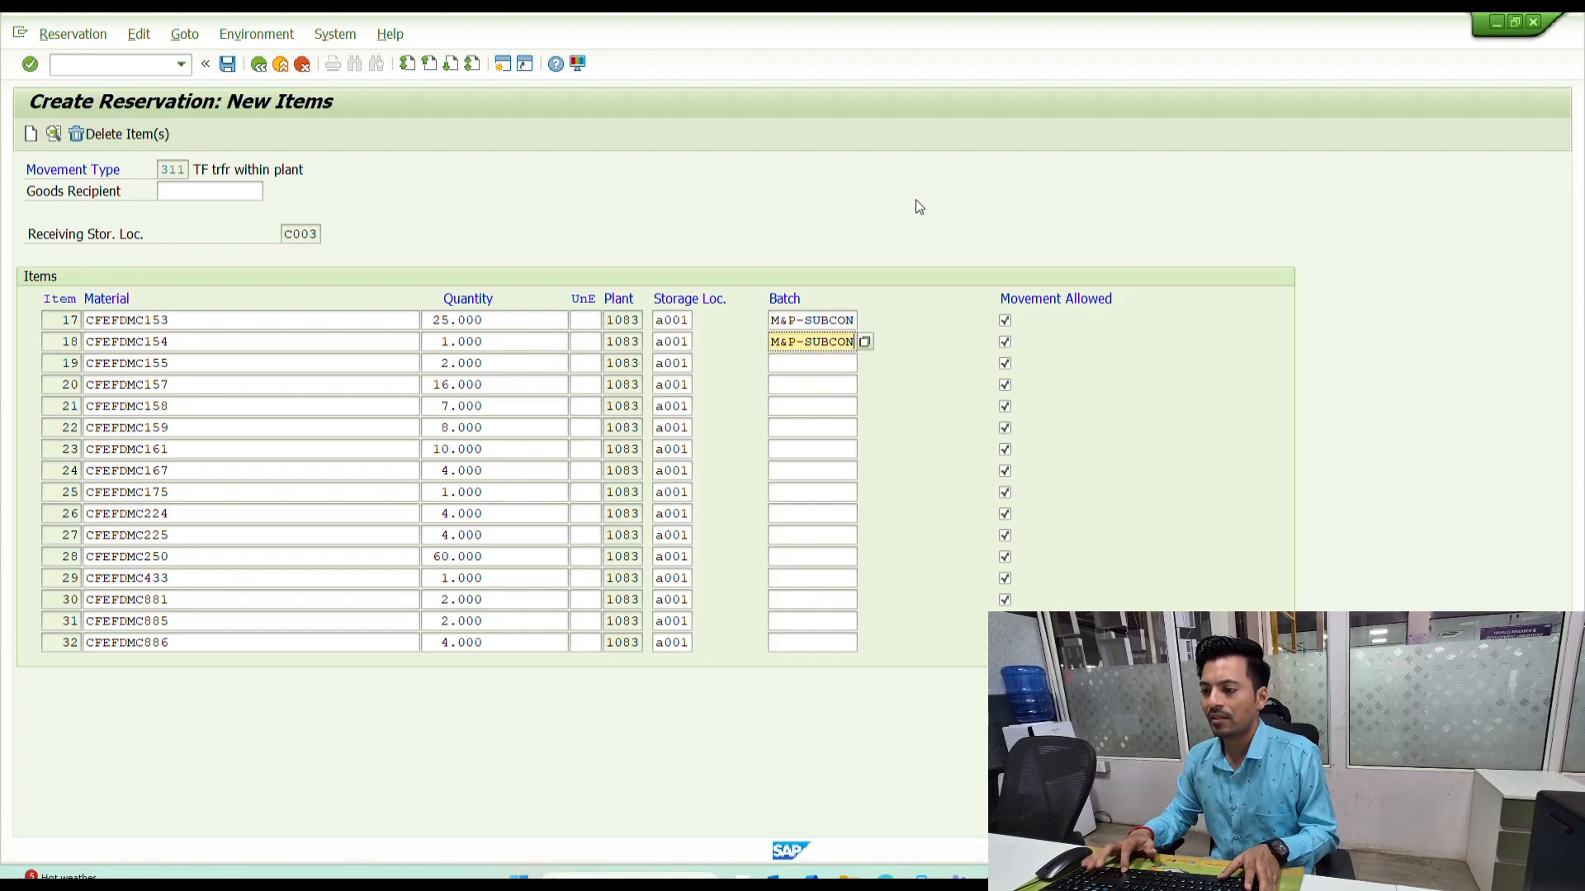
{"action": "key", "text": "Down"}
{"action": "key", "text": "space"}
{"action": "key", "text": "Down"}
{"action": "key", "text": "Return"}
{"action": "key", "text": "Down"}
{"action": "key", "text": "space"}
{"action": "key", "text": "Down"}
{"action": "key", "text": "Return"}
{"action": "key", "text": "Down"}
{"action": "key", "text": "space"}
{"action": "key", "text": "Down"}
{"action": "key", "text": "Return"}
{"action": "key", "text": "Down"}
{"action": "key", "text": "space"}
{"action": "key", "text": "Down"}
{"action": "key", "text": "Return"}
{"action": "key", "text": "Down"}
{"action": "key", "text": "space"}
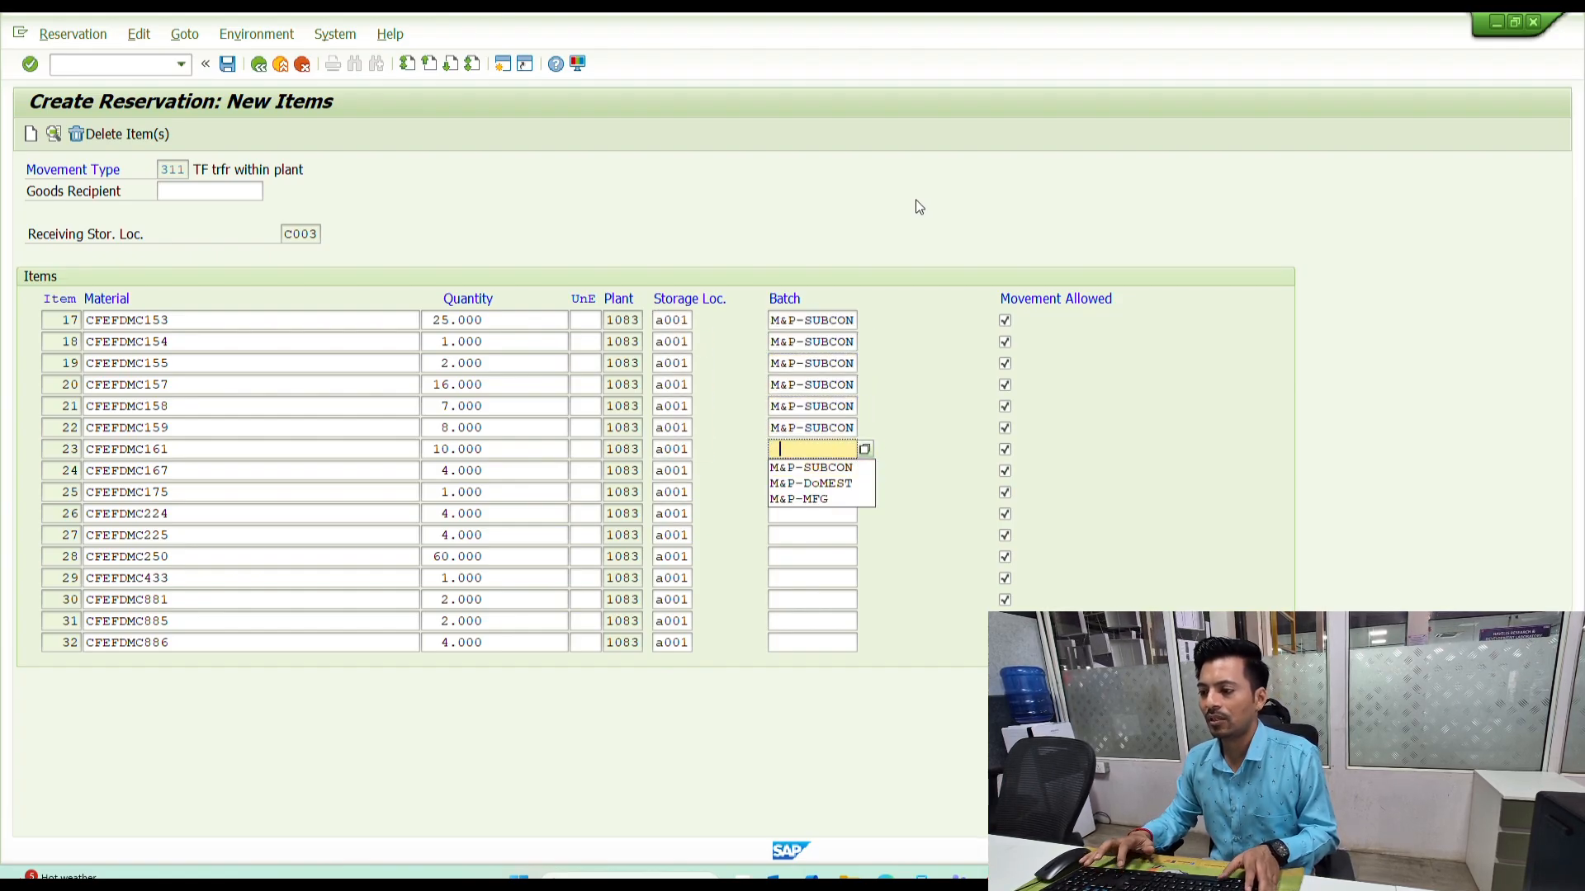
{"action": "key", "text": "Down"}
{"action": "key", "text": "Return"}
{"action": "key", "text": "Down"}
{"action": "key", "text": "space"}
{"action": "key", "text": "Down"}
{"action": "key", "text": "Return"}
{"action": "key", "text": "Down"}
{"action": "key", "text": "space"}
{"action": "key", "text": "Down"}
{"action": "key", "text": "Return"}
{"action": "key", "text": "Down"}
{"action": "key", "text": "space"}
{"action": "key", "text": "Down"}
{"action": "key", "text": "Return"}
{"action": "key", "text": "Down"}
{"action": "key", "text": "space"}
{"action": "key", "text": "Down"}
{"action": "key", "text": "Return"}
{"action": "key", "text": "Down"}
{"action": "key", "text": "space"}
{"action": "key", "text": "Down"}
{"action": "key", "text": "Return"}
{"action": "key", "text": "Down"}
{"action": "key", "text": "space"}
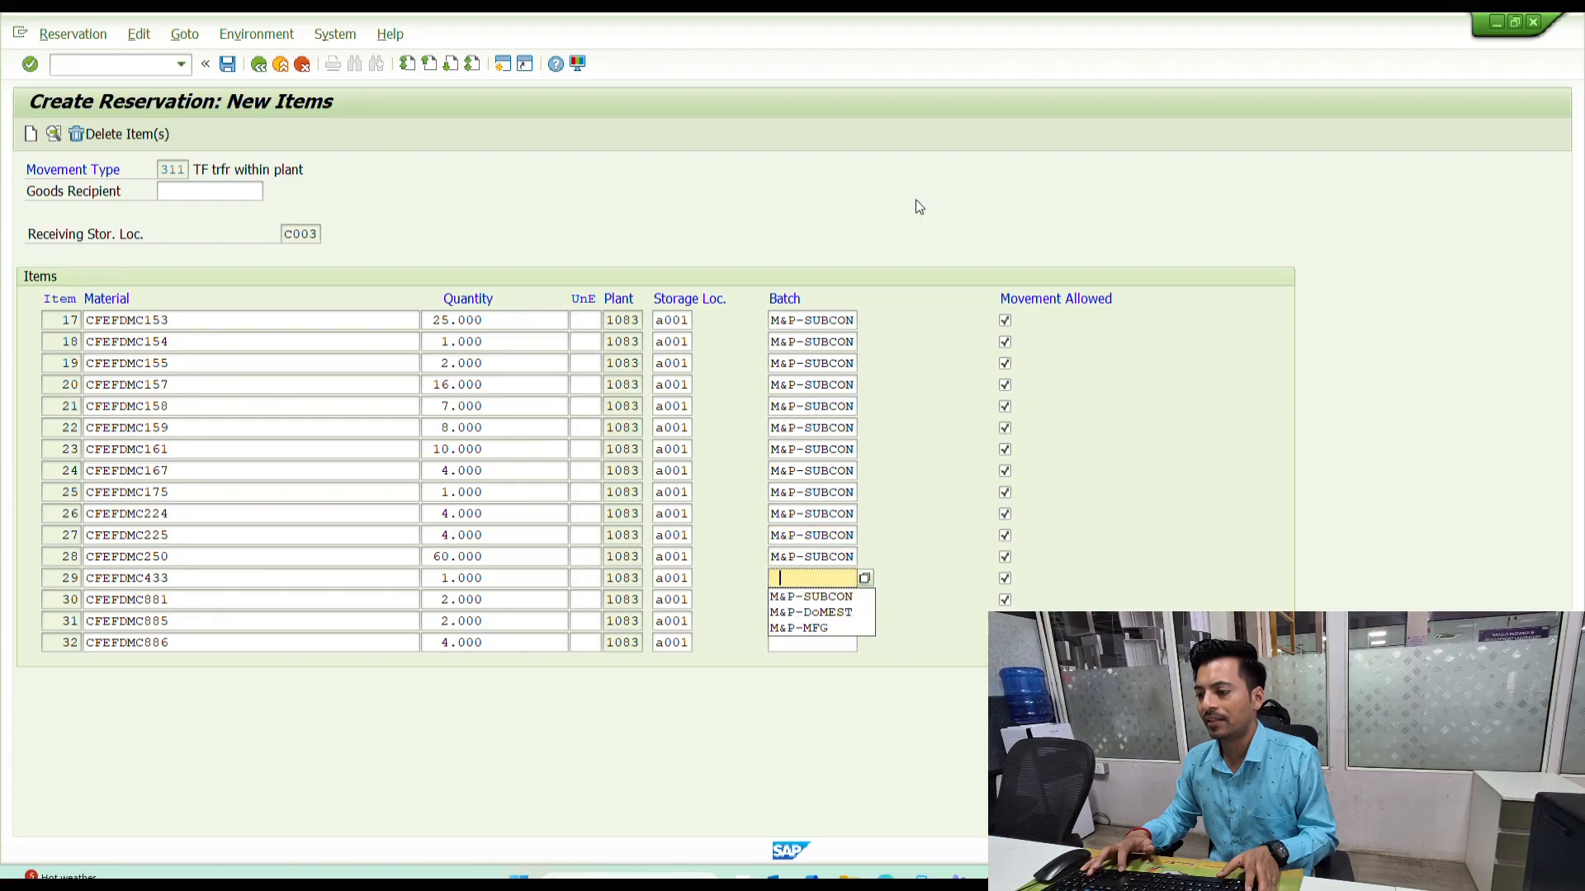
{"action": "key", "text": "Down"}
{"action": "key", "text": "Return"}
{"action": "key", "text": "Down"}
{"action": "key", "text": "space"}
{"action": "key", "text": "Down"}
{"action": "key", "text": "Return"}
{"action": "key", "text": "Down"}
{"action": "key", "text": "space"}
{"action": "key", "text": "Down"}
{"action": "key", "text": "Return"}
{"action": "key", "text": "Down"}
{"action": "key", "text": "space"}
{"action": "key", "text": "Down"}
{"action": "key", "text": "Return"}
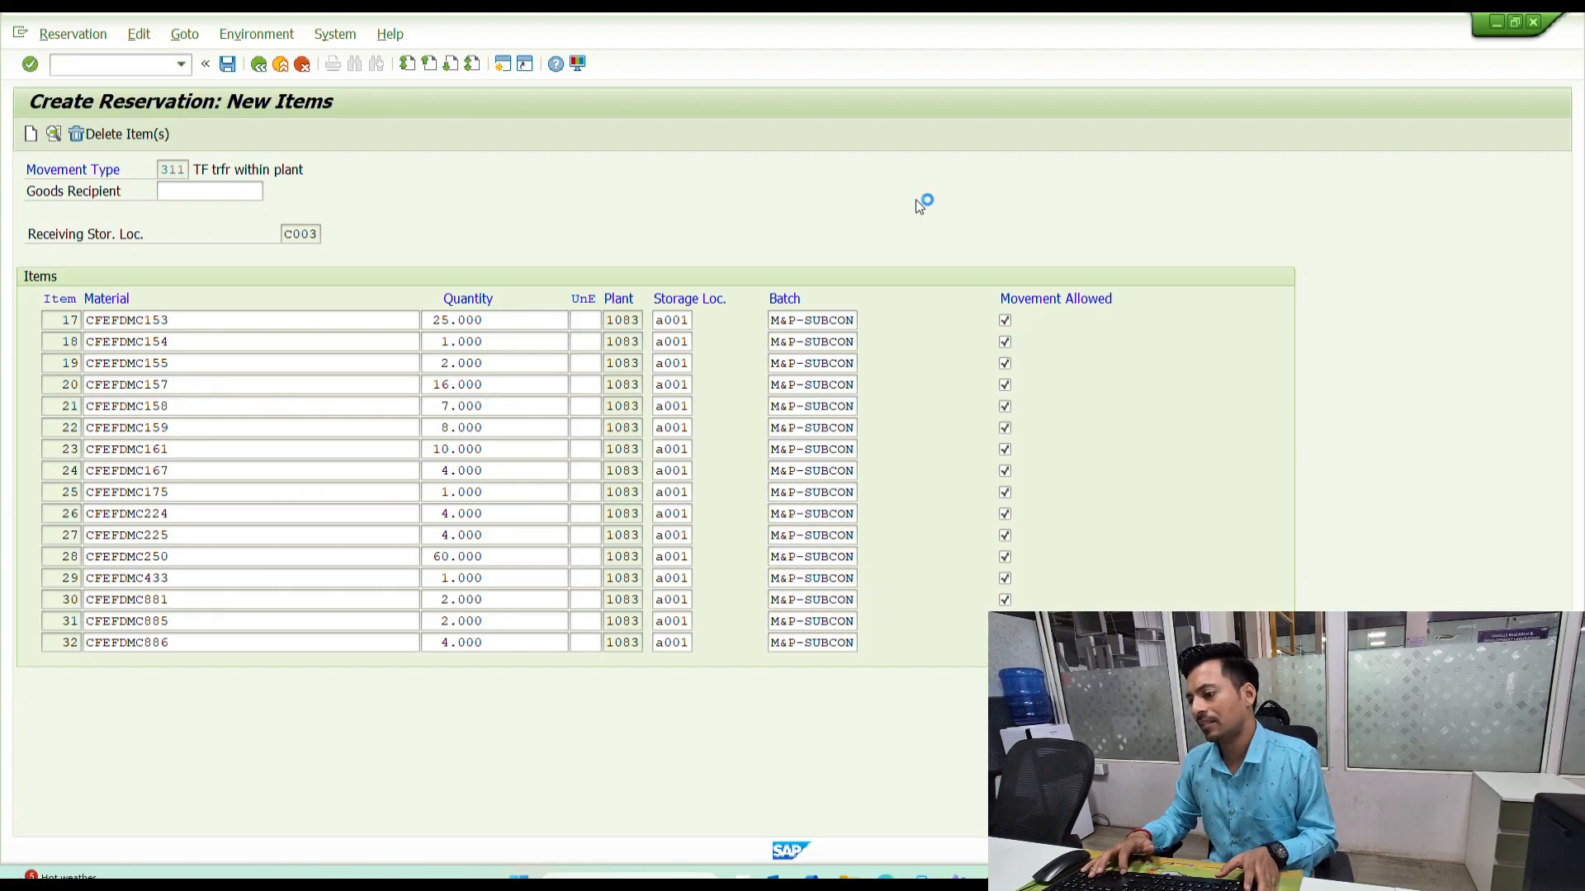
{"action": "key", "text": "Return"}
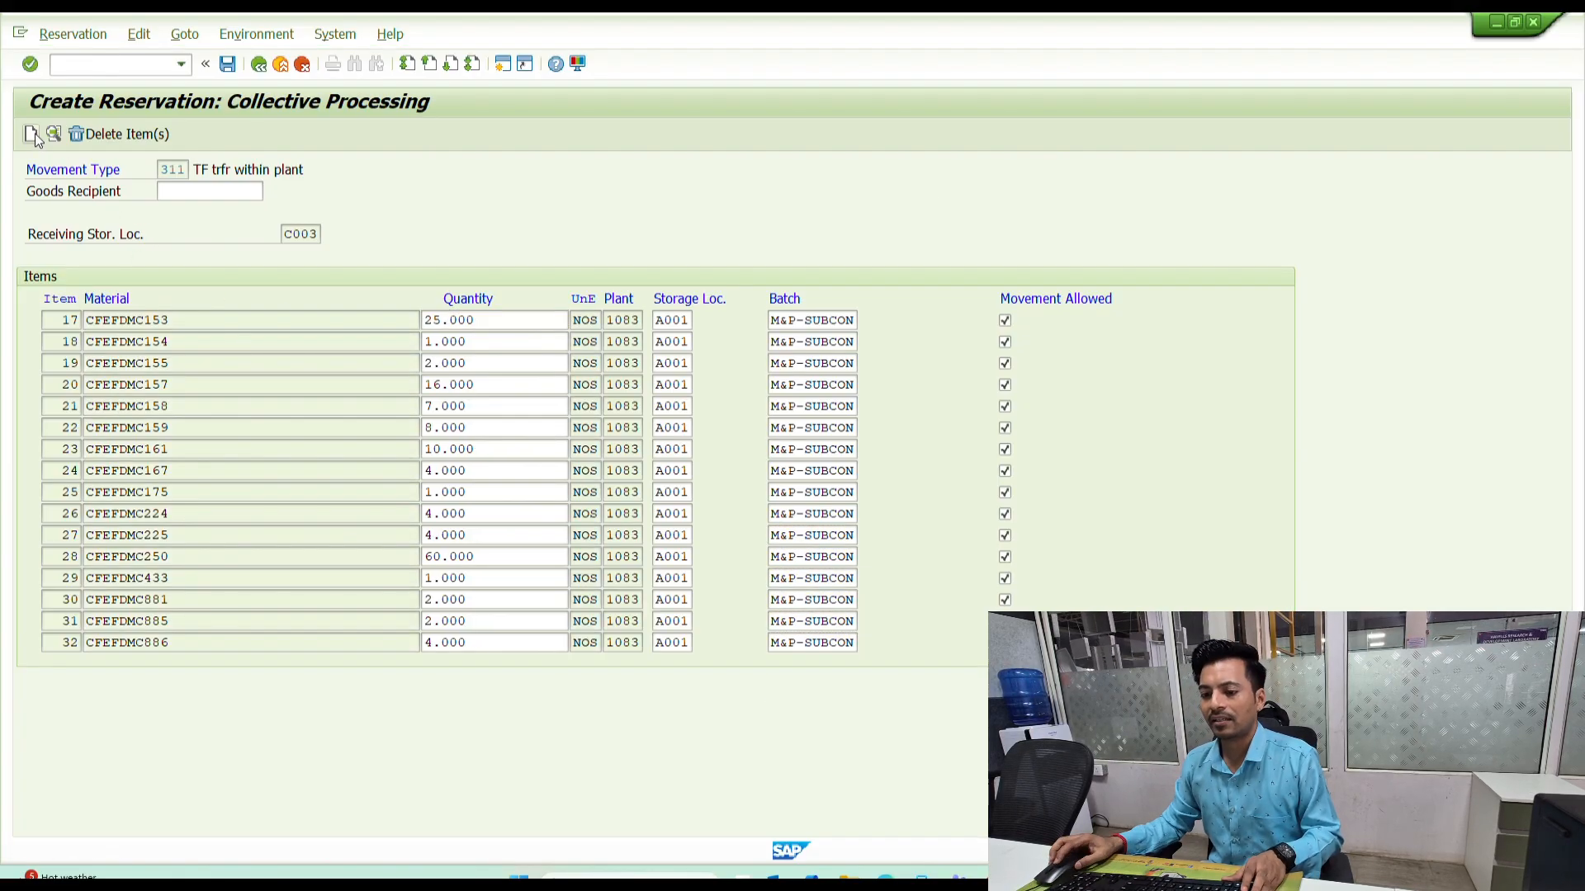
- Start a new page of reservation items and fill items 33 to 44 with the material numbers CFEFDMC927 to CFEFDMC944 copied from the stock list
{"action": "left_click", "coordinate": [32, 135]}
{"action": "key", "text": "alt+Tab"}
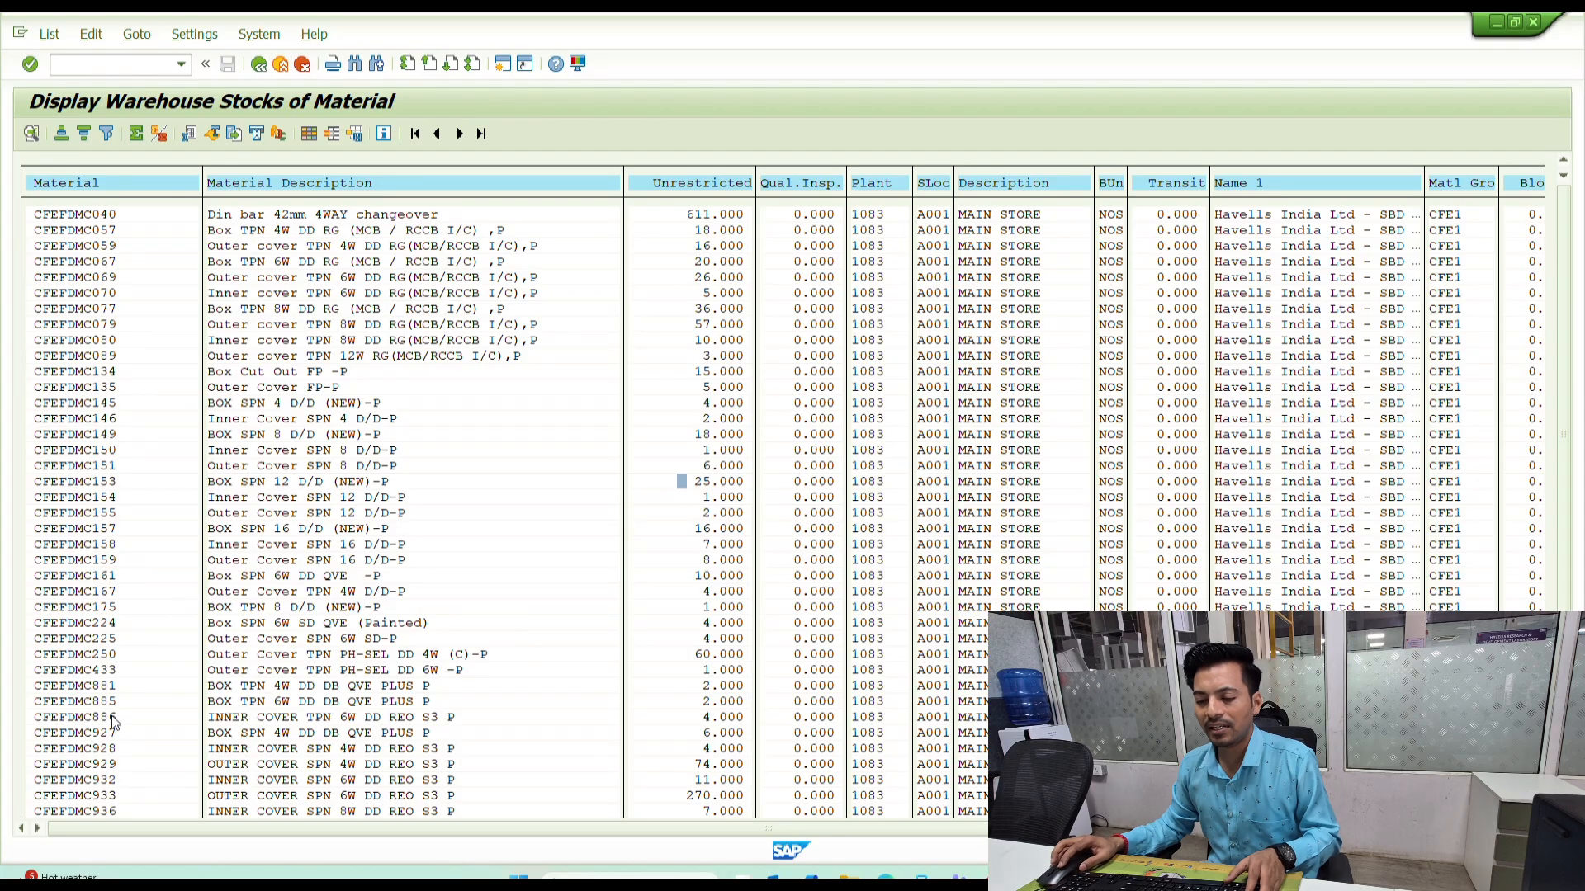
{"action": "scroll", "coordinate": [197, 708], "scroll_direction": "down", "scroll_amount": 4}
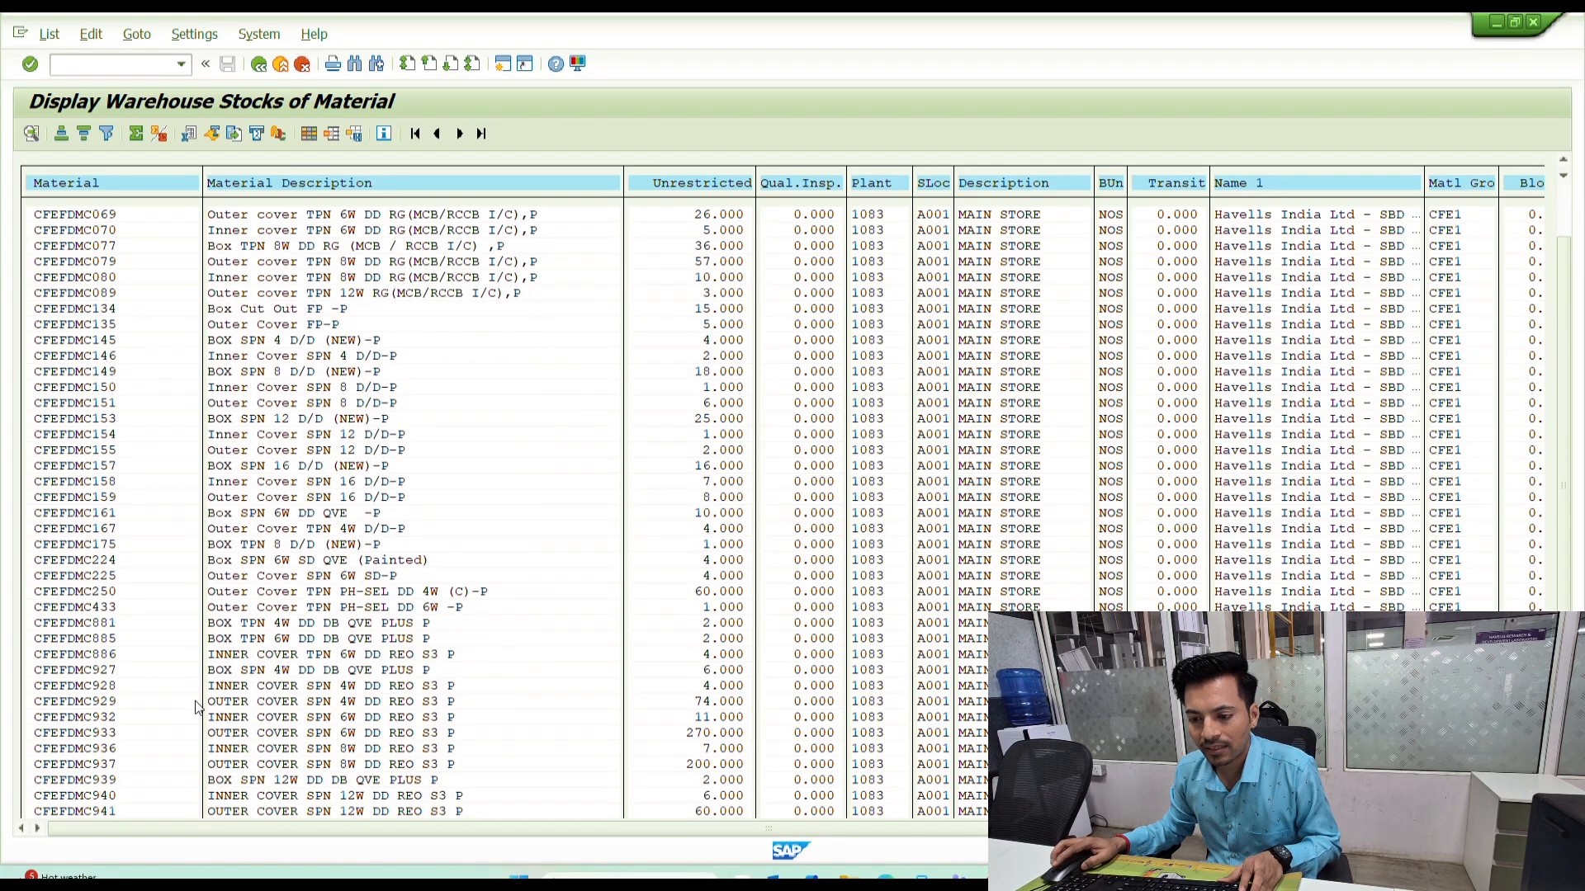
{"action": "scroll", "coordinate": [197, 707], "scroll_direction": "down", "scroll_amount": 5}
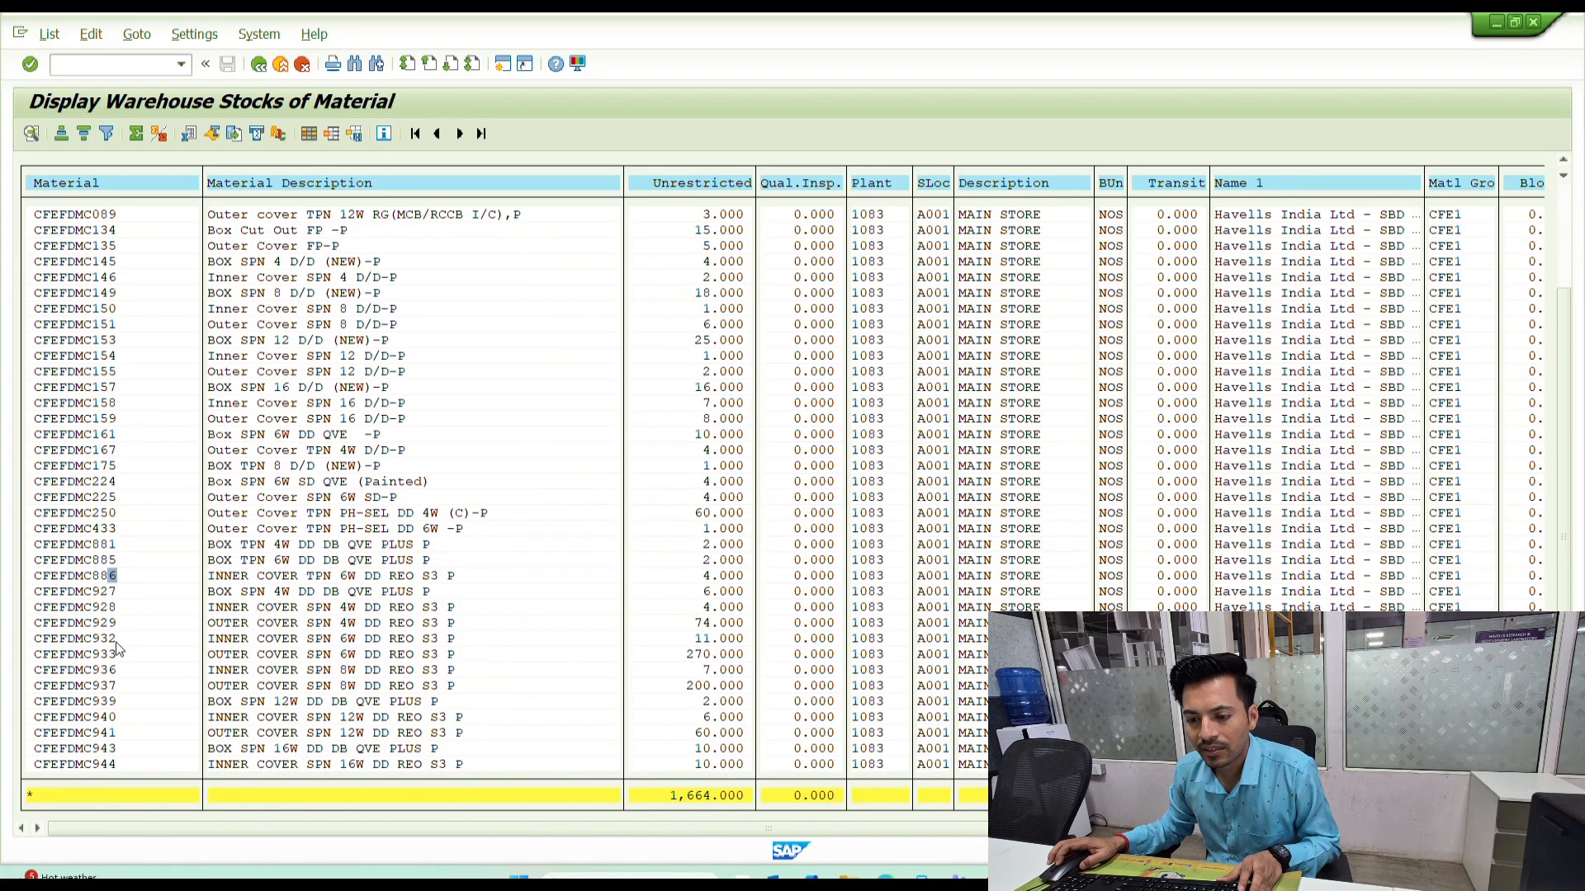
{"action": "left_click", "coordinate": [38, 591]}
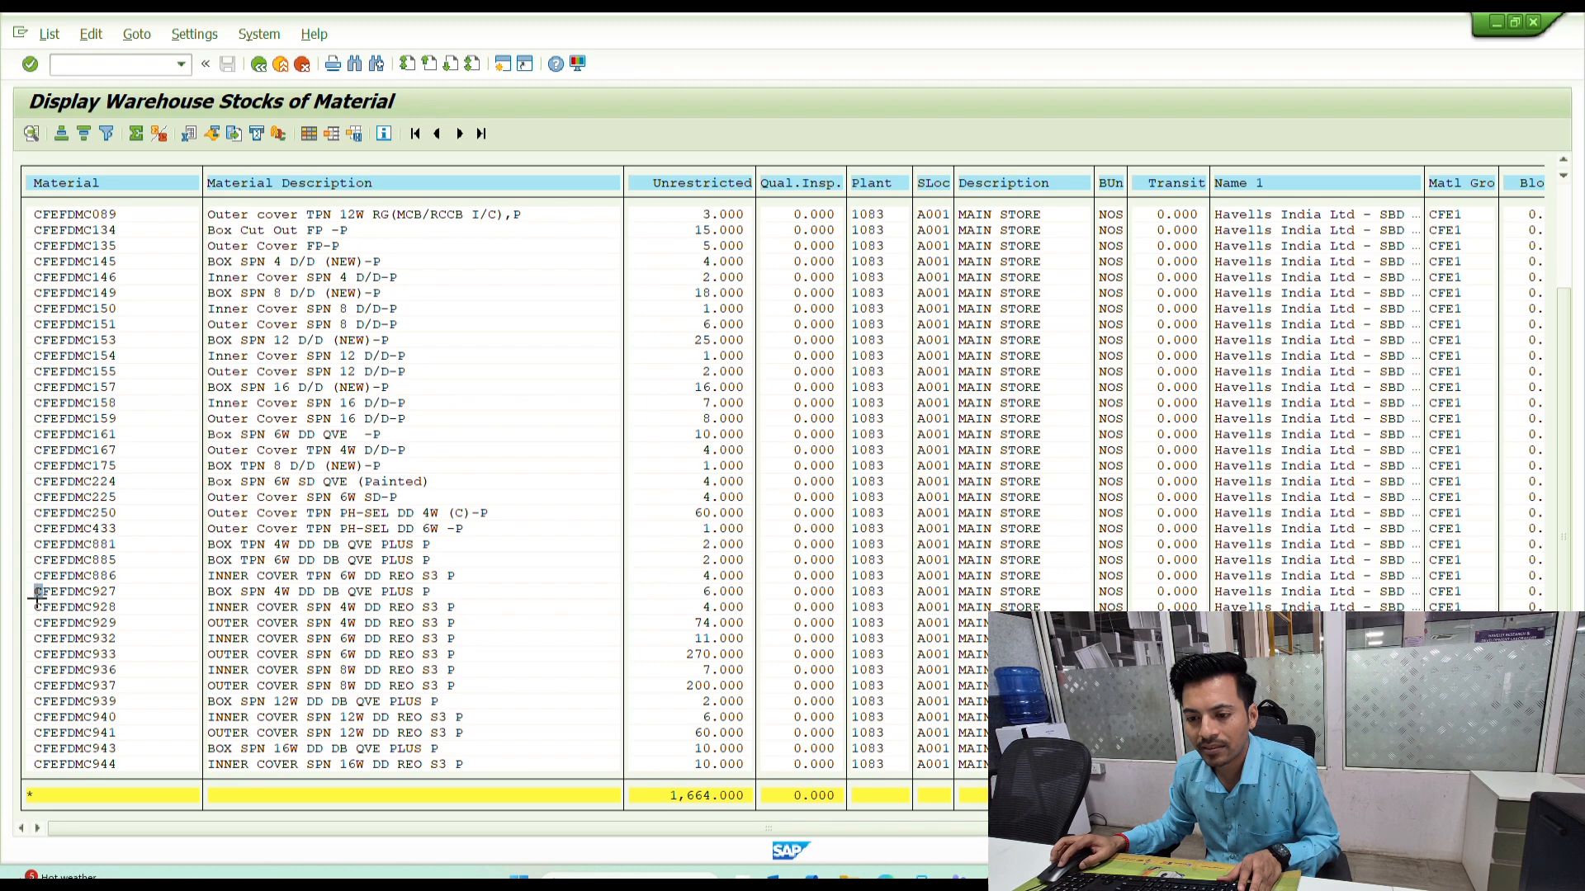
{"action": "key", "text": "ctrl+y"}
{"action": "left_click_drag", "start_coordinate": [35, 592], "coordinate": [118, 767]}
{"action": "key", "text": "ctrl+c"}
{"action": "key", "text": "alt+Tab"}
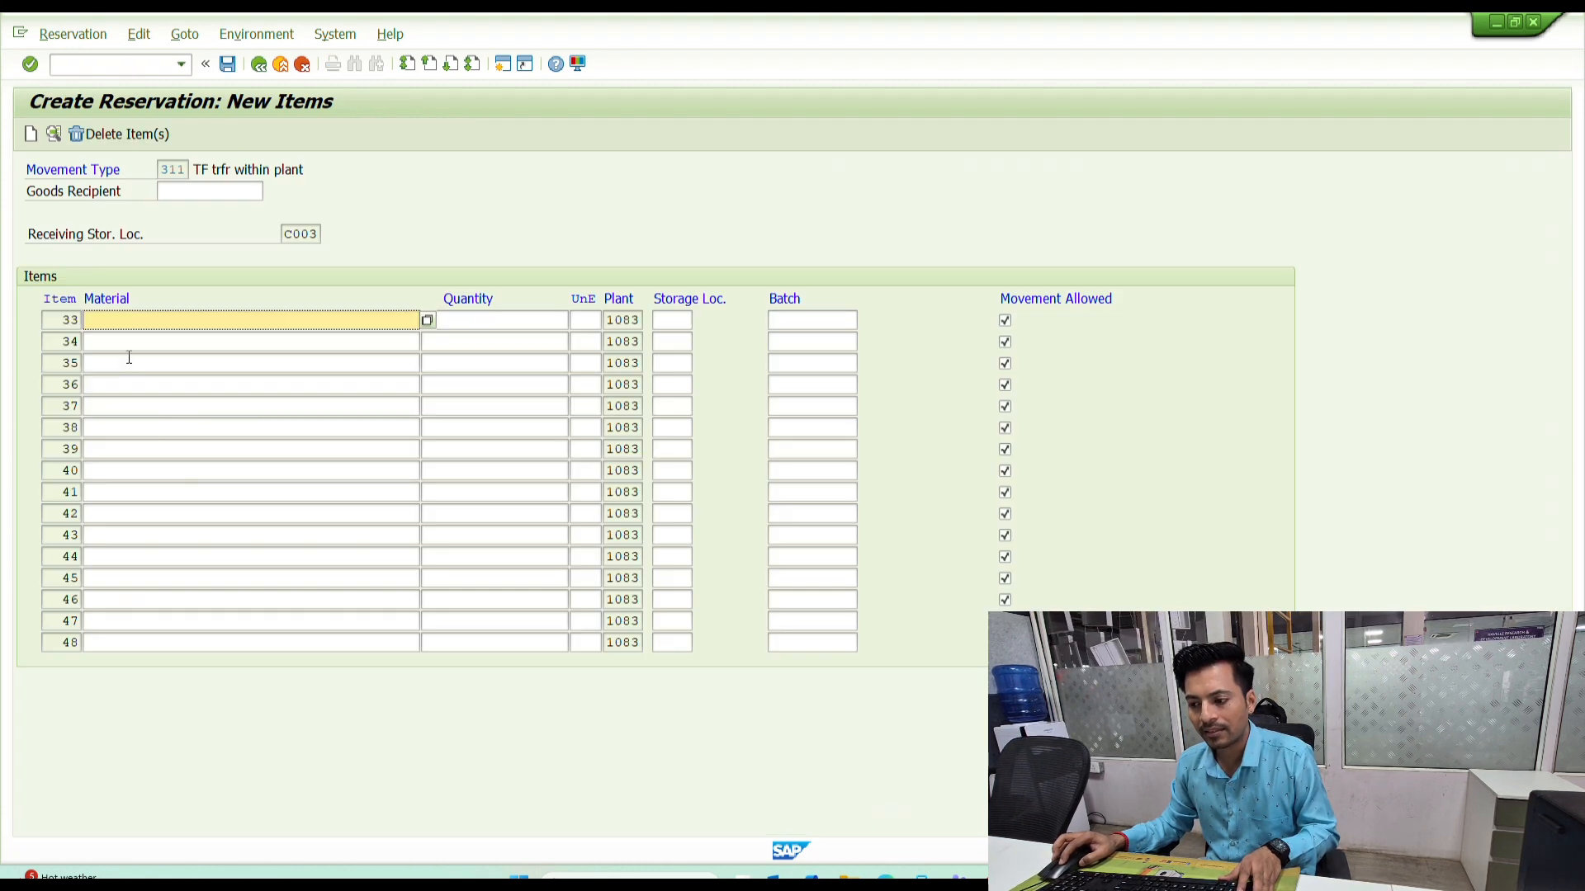
{"action": "key", "text": "ctrl+v"}
- Copy the unrestricted stock quantities of CFEFDMC927 to CFEFDMC944 from the stock list and paste them as the quantities of items 33 to 44
{"action": "key", "text": "alt+Tab"}
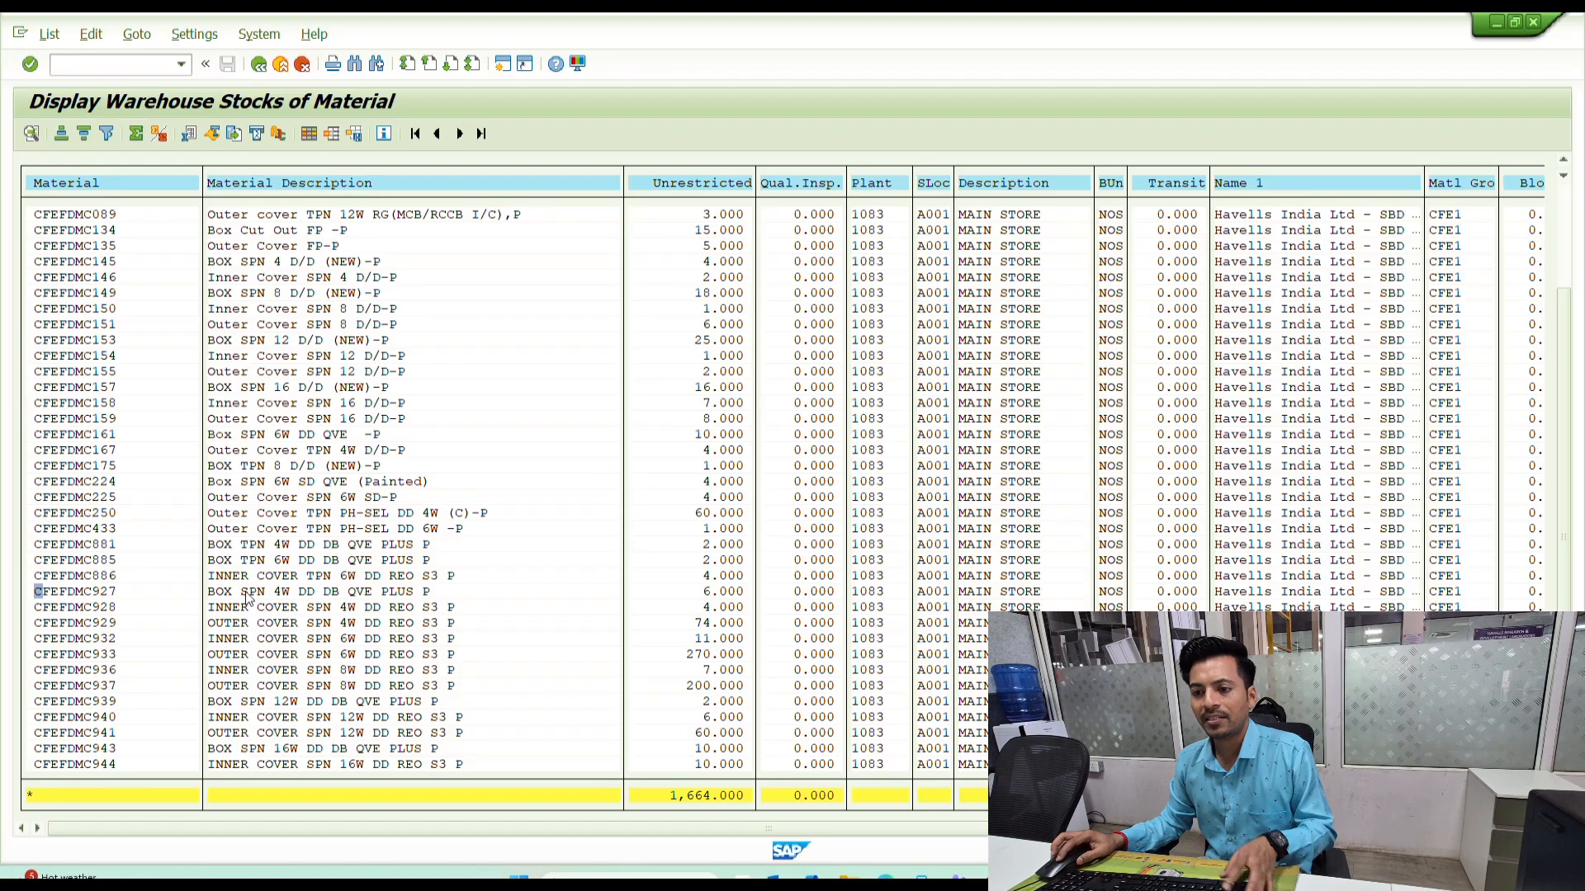
{"action": "left_click", "coordinate": [682, 592]}
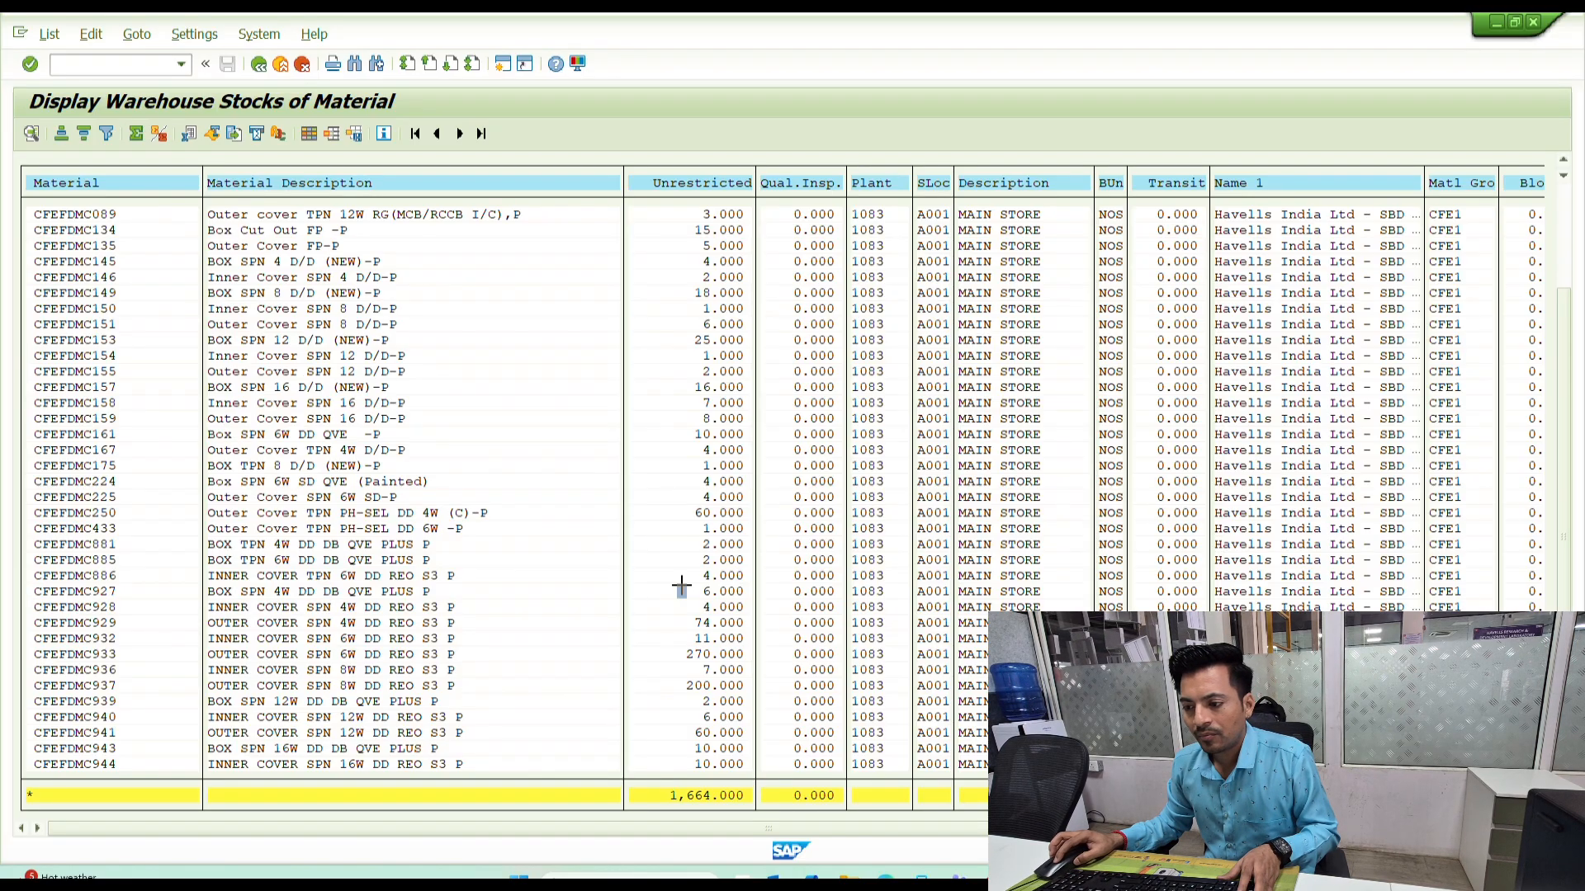
{"action": "left_click_drag", "start_coordinate": [680, 588], "coordinate": [747, 768]}
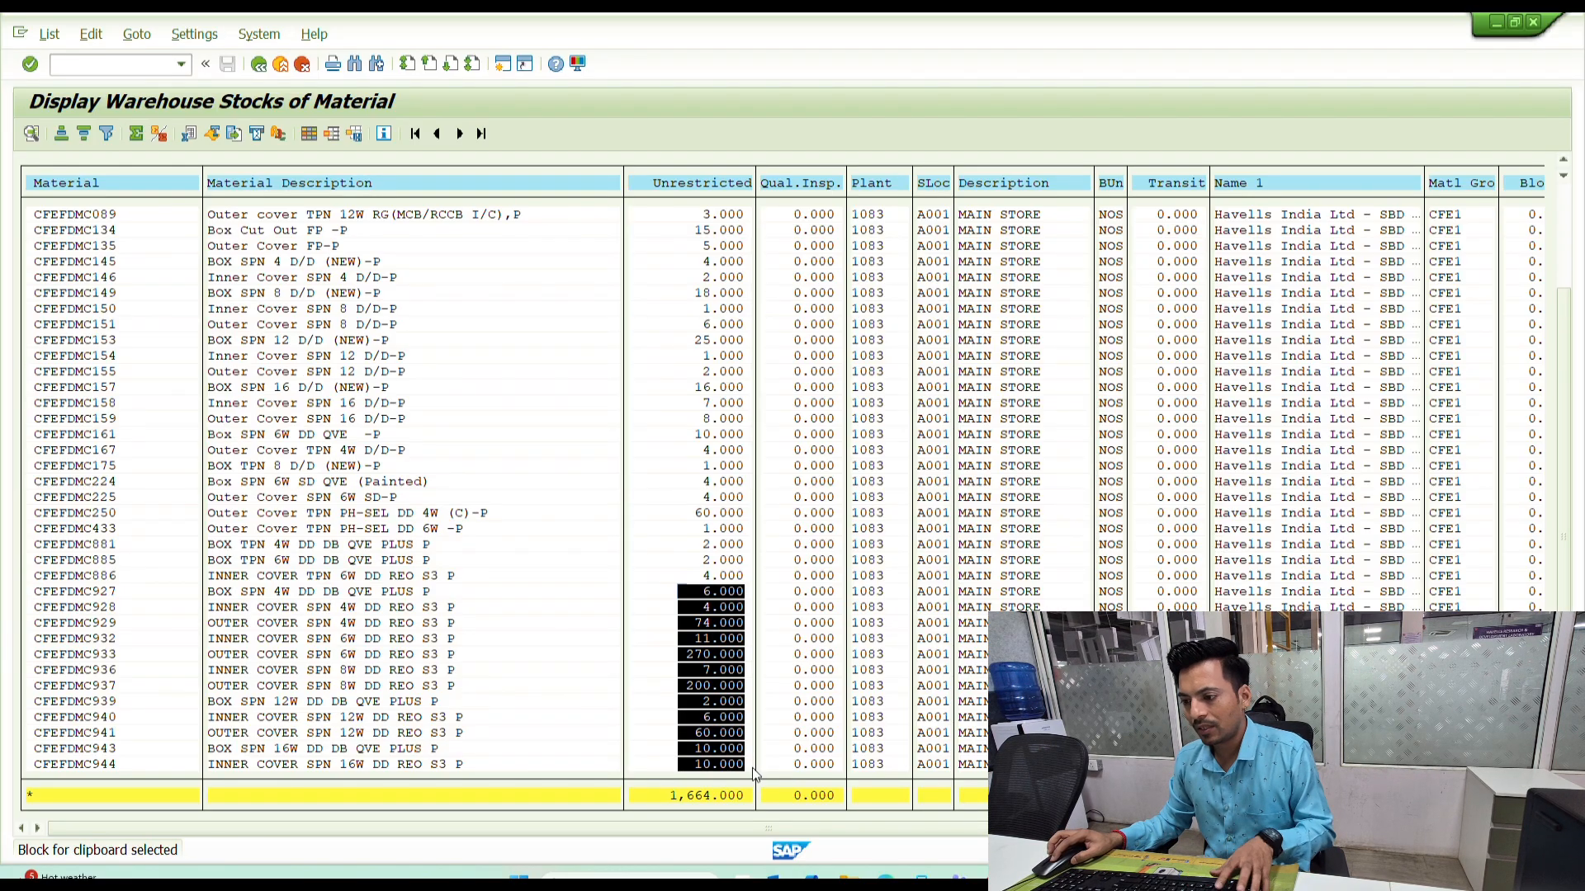
{"action": "key", "text": "ctrl+c"}
{"action": "key", "text": "alt+Tab"}
{"action": "left_click", "coordinate": [466, 320]}
{"action": "key", "text": "ctrl+v"}
- Set the storage location to a001 for reservation items 33 to 44
{"action": "key", "text": "Tab"}
{"action": "key", "text": "Tab"}
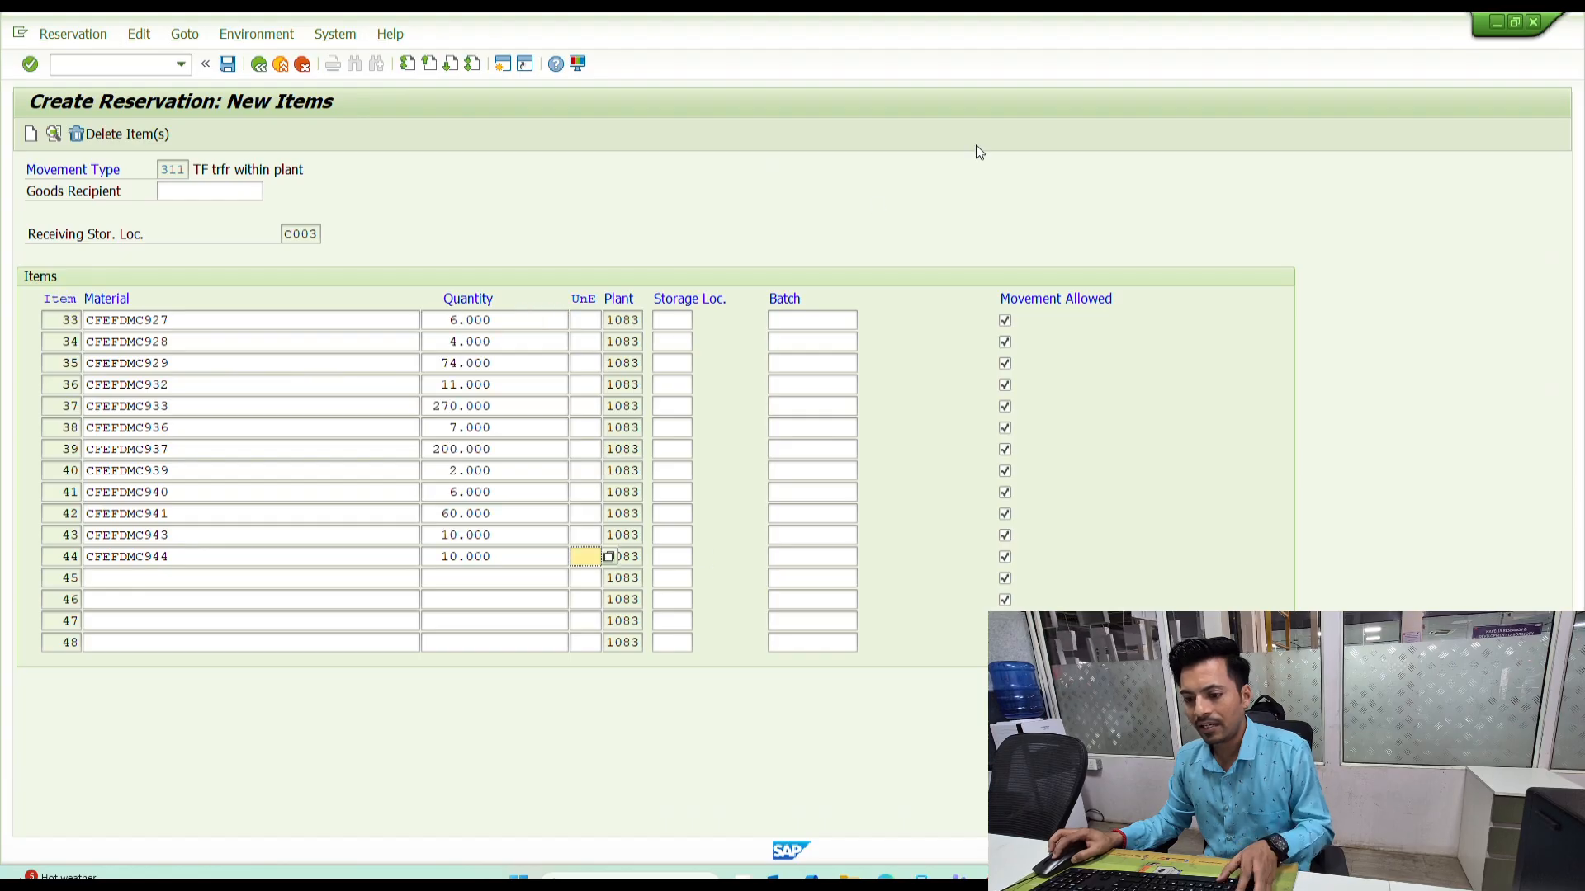
{"action": "type", "text": "a001"}
{"action": "key", "text": "Up"}
{"action": "type", "text": "a001"}
{"action": "key", "text": "Up"}
{"action": "type", "text": "a001"}
{"action": "key", "text": "Up"}
{"action": "type", "text": "a001"}
{"action": "key", "text": "Up"}
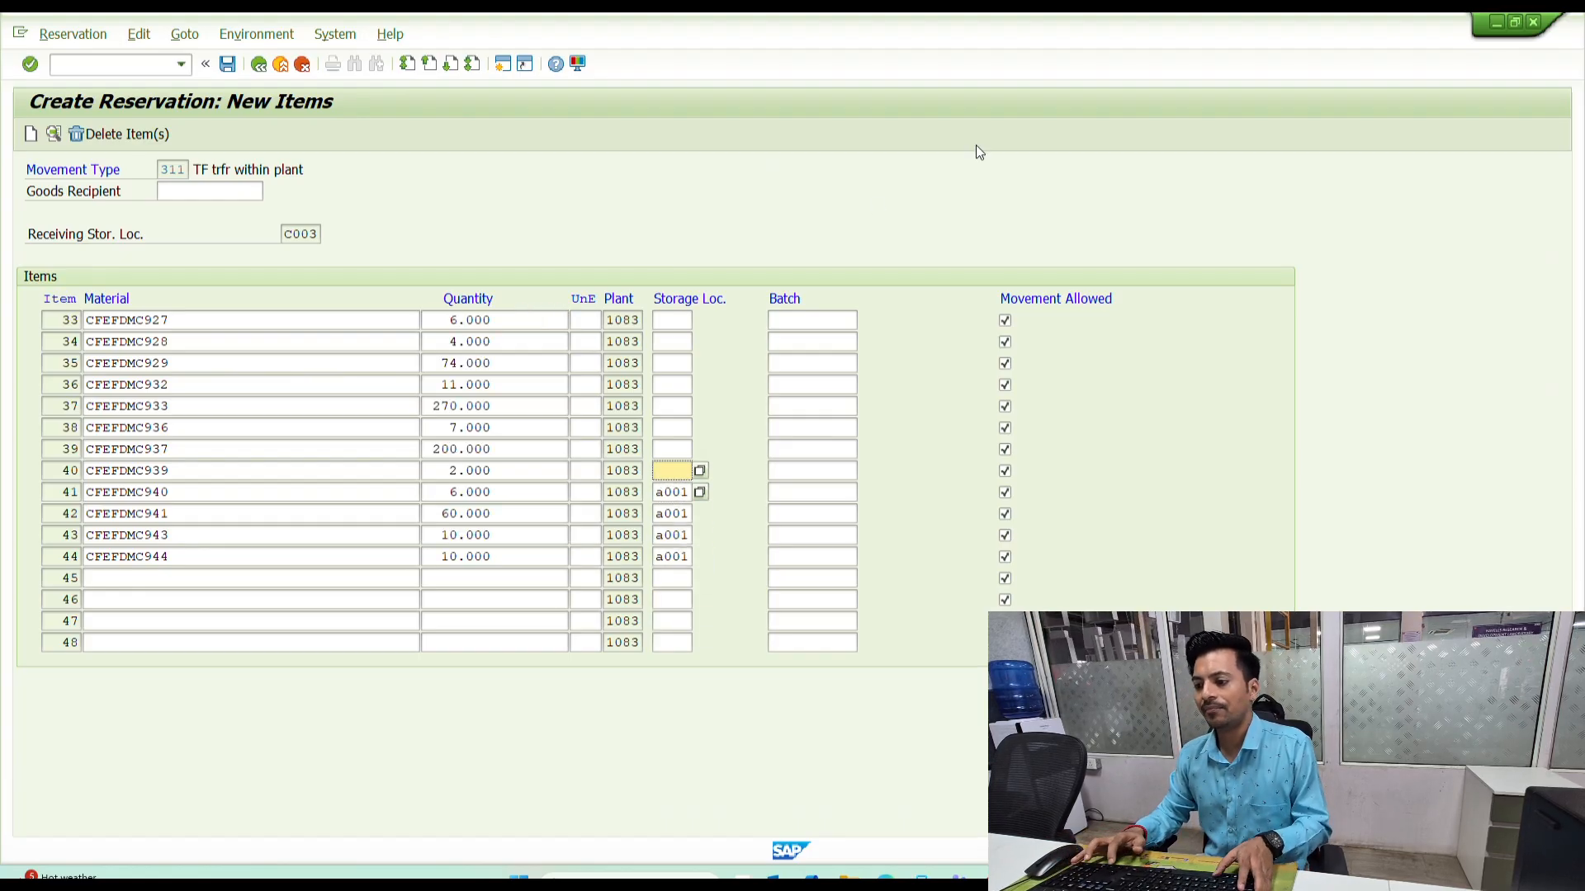
{"action": "key", "text": "Down"}
{"action": "key", "text": "Return"}
{"action": "key", "text": "Up"}
{"action": "key", "text": "space"}
{"action": "key", "text": "Down"}
{"action": "key", "text": "Return"}
{"action": "key", "text": "Up"}
{"action": "key", "text": "space"}
{"action": "key", "text": "Down"}
{"action": "key", "text": "Return"}
{"action": "key", "text": "Up"}
{"action": "key", "text": "space"}
{"action": "key", "text": "Down"}
{"action": "key", "text": "Return"}
{"action": "key", "text": "Up"}
{"action": "key", "text": "space"}
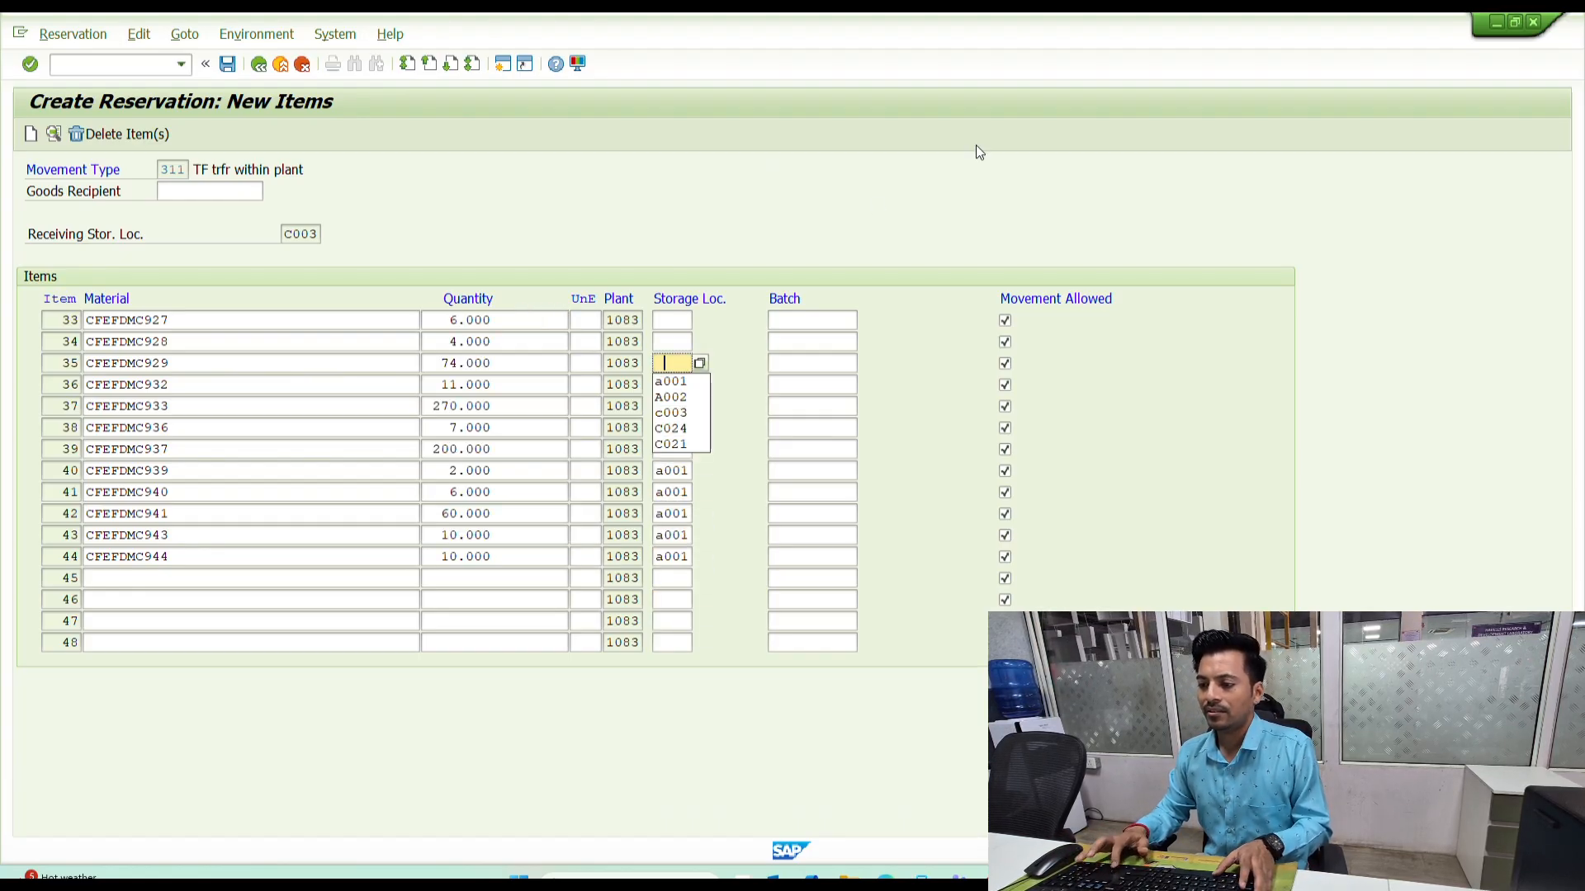
{"action": "key", "text": "Down"}
{"action": "key", "text": "Return"}
{"action": "key", "text": "Up"}
{"action": "key", "text": "space"}
{"action": "key", "text": "Down"}
{"action": "key", "text": "Return"}
{"action": "key", "text": "Up"}
{"action": "key", "text": "space"}
{"action": "key", "text": "Down"}
{"action": "key", "text": "Return"}
- Set the batch to M&P-SUBCON for reservation items 33 to 44
{"action": "key", "text": "Tab"}
{"action": "key", "text": "space"}
{"action": "key", "text": "Down"}
{"action": "key", "text": "Return"}
{"action": "key", "text": "Down"}
{"action": "key", "text": "space"}
{"action": "key", "text": "Down"}
{"action": "key", "text": "Return"}
{"action": "key", "text": "Down"}
{"action": "key", "text": "space"}
{"action": "key", "text": "Down"}
{"action": "key", "text": "Return"}
{"action": "key", "text": "Down"}
{"action": "key", "text": "space"}
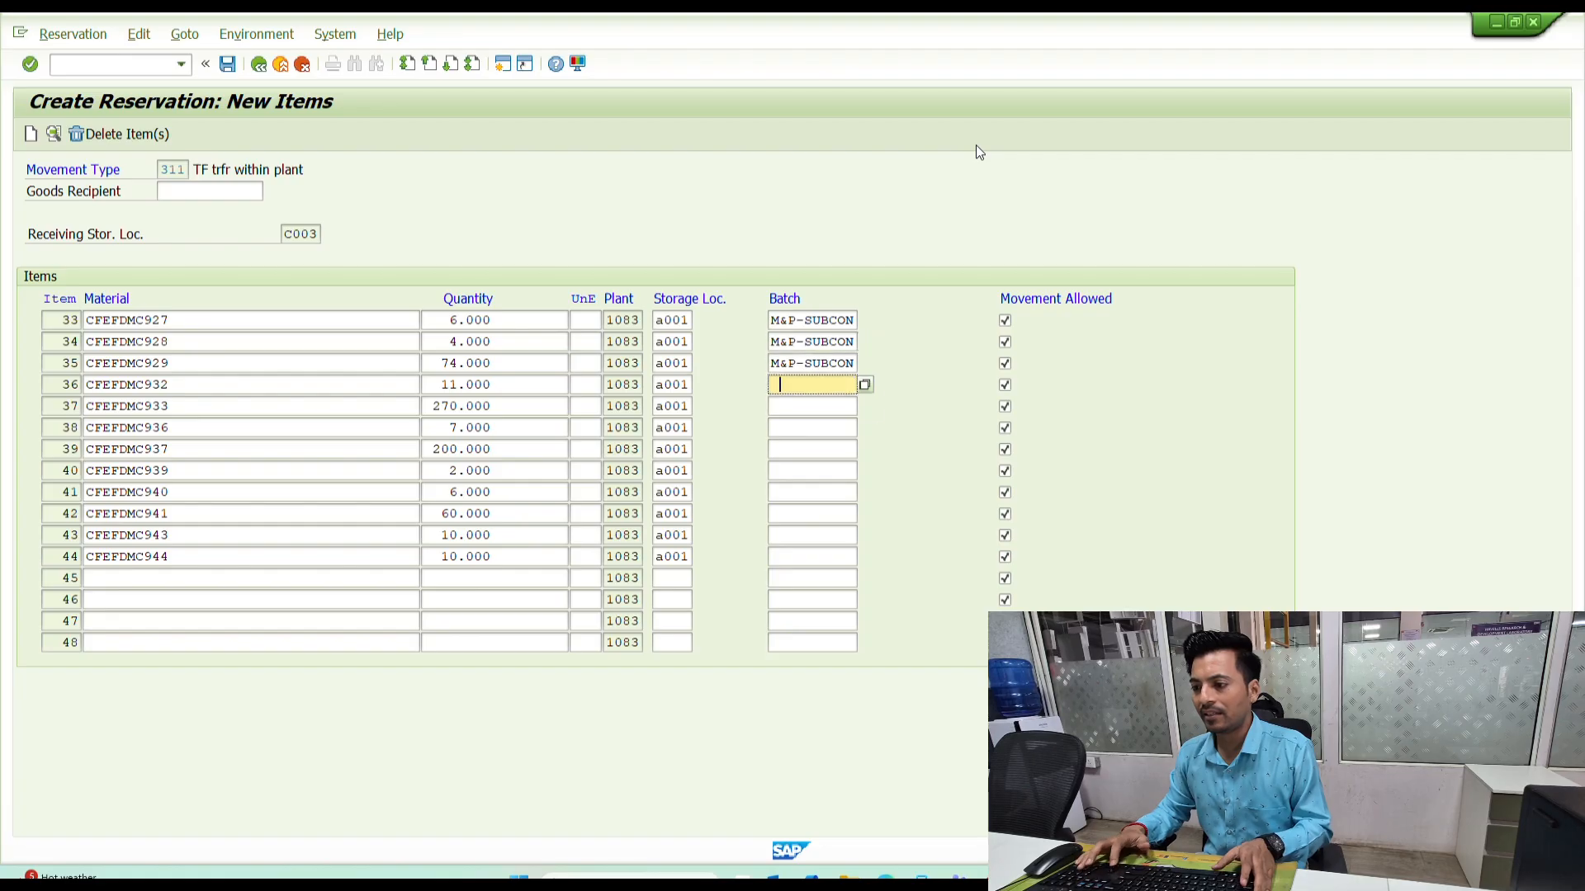
{"action": "key", "text": "Down"}
{"action": "key", "text": "Return"}
{"action": "key", "text": "Down"}
{"action": "key", "text": "space"}
{"action": "key", "text": "Down"}
{"action": "key", "text": "Return"}
{"action": "key", "text": "Down"}
{"action": "key", "text": "space"}
{"action": "key", "text": "Down"}
{"action": "key", "text": "Return"}
{"action": "key", "text": "Down"}
{"action": "key", "text": "space"}
{"action": "key", "text": "Down"}
{"action": "key", "text": "Return"}
{"action": "key", "text": "Down"}
{"action": "key", "text": "space"}
{"action": "key", "text": "Down"}
{"action": "key", "text": "Return"}
{"action": "key", "text": "Down"}
{"action": "key", "text": "space"}
{"action": "key", "text": "Down"}
{"action": "key", "text": "Return"}
{"action": "key", "text": "Down"}
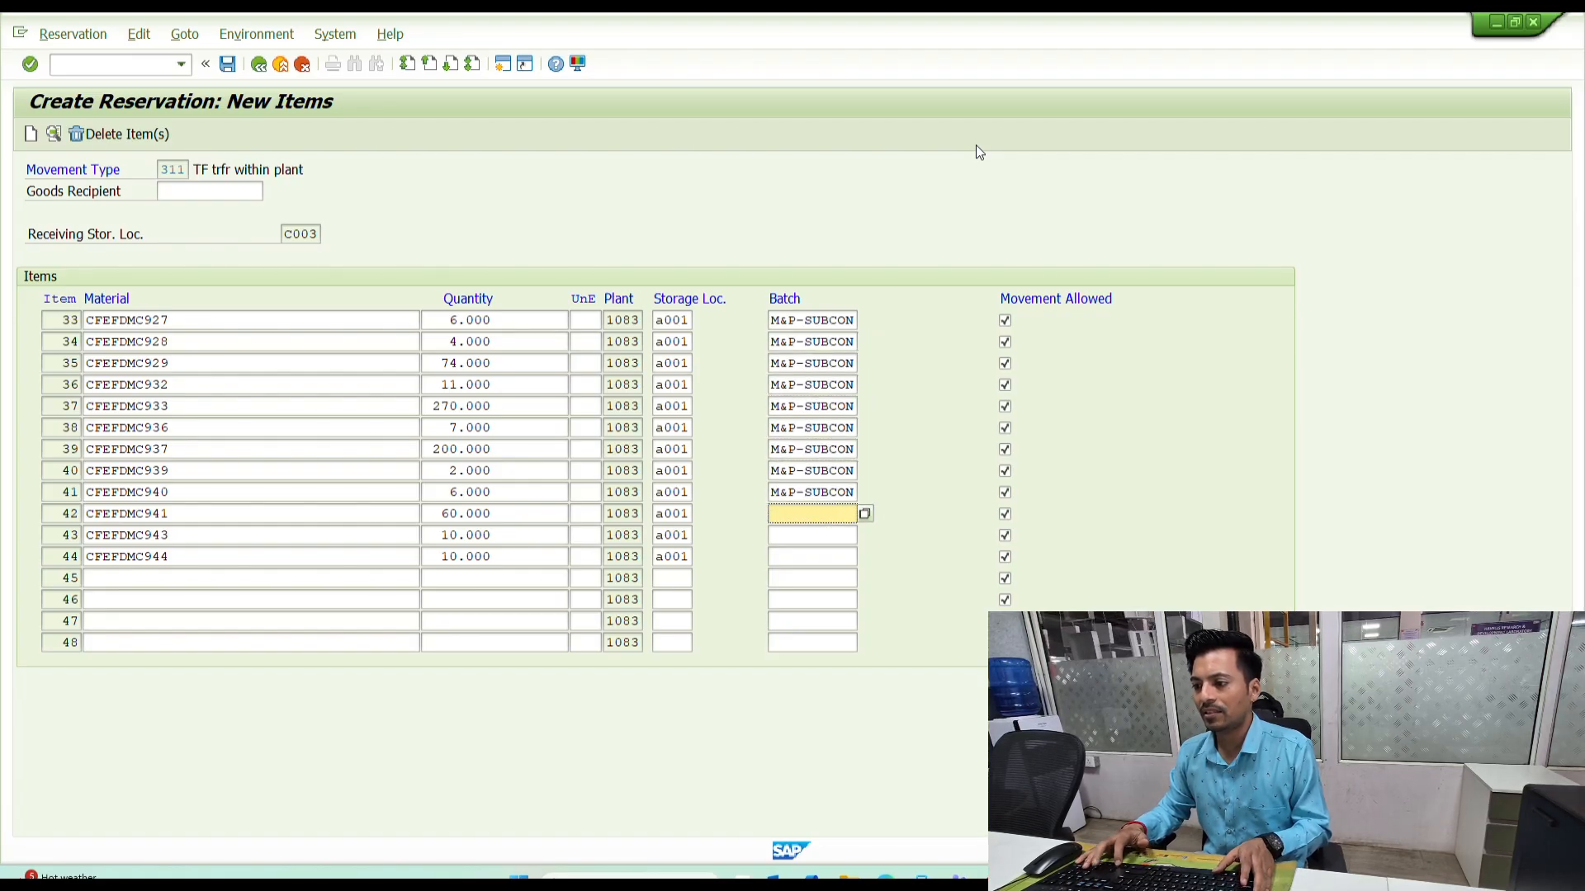
{"action": "key", "text": "space"}
{"action": "key", "text": "Down"}
{"action": "key", "text": "Return"}
{"action": "key", "text": "Down"}
{"action": "key", "text": "space"}
{"action": "key", "text": "Down"}
{"action": "key", "text": "Return"}
{"action": "key", "text": "Down"}
{"action": "key", "text": "space"}
{"action": "key", "text": "Down"}
{"action": "key", "text": "Return"}
- Run the warehouse stock list for materials CFEFDEC* in plant 1083, storage location A001, and sort it ascending by material
{"action": "key", "text": "alt+Tab"}
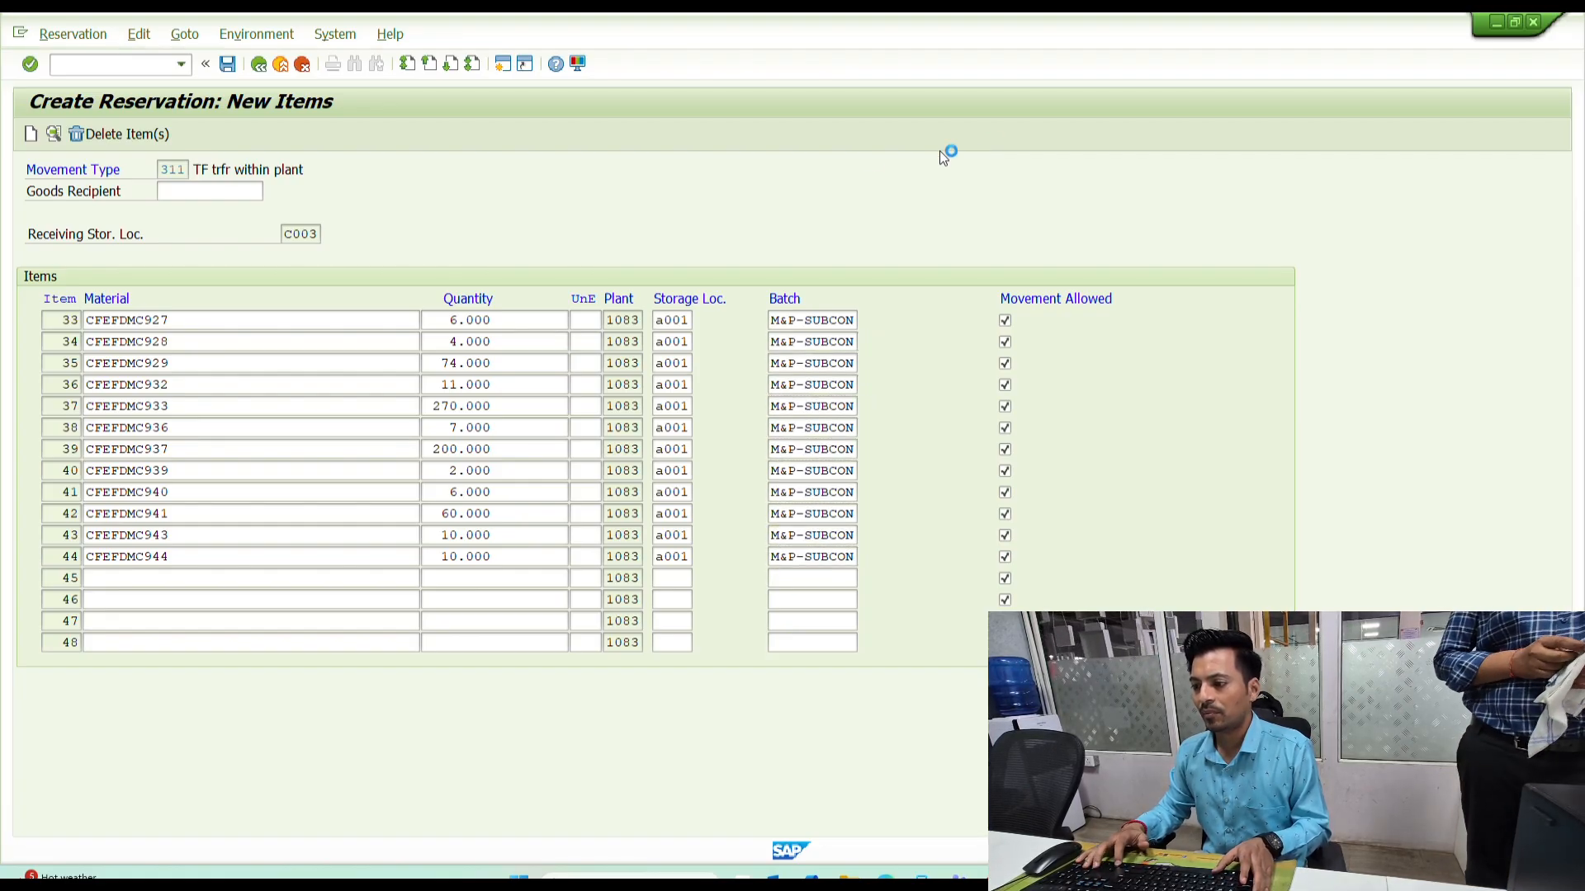
{"action": "key", "text": "F3"}
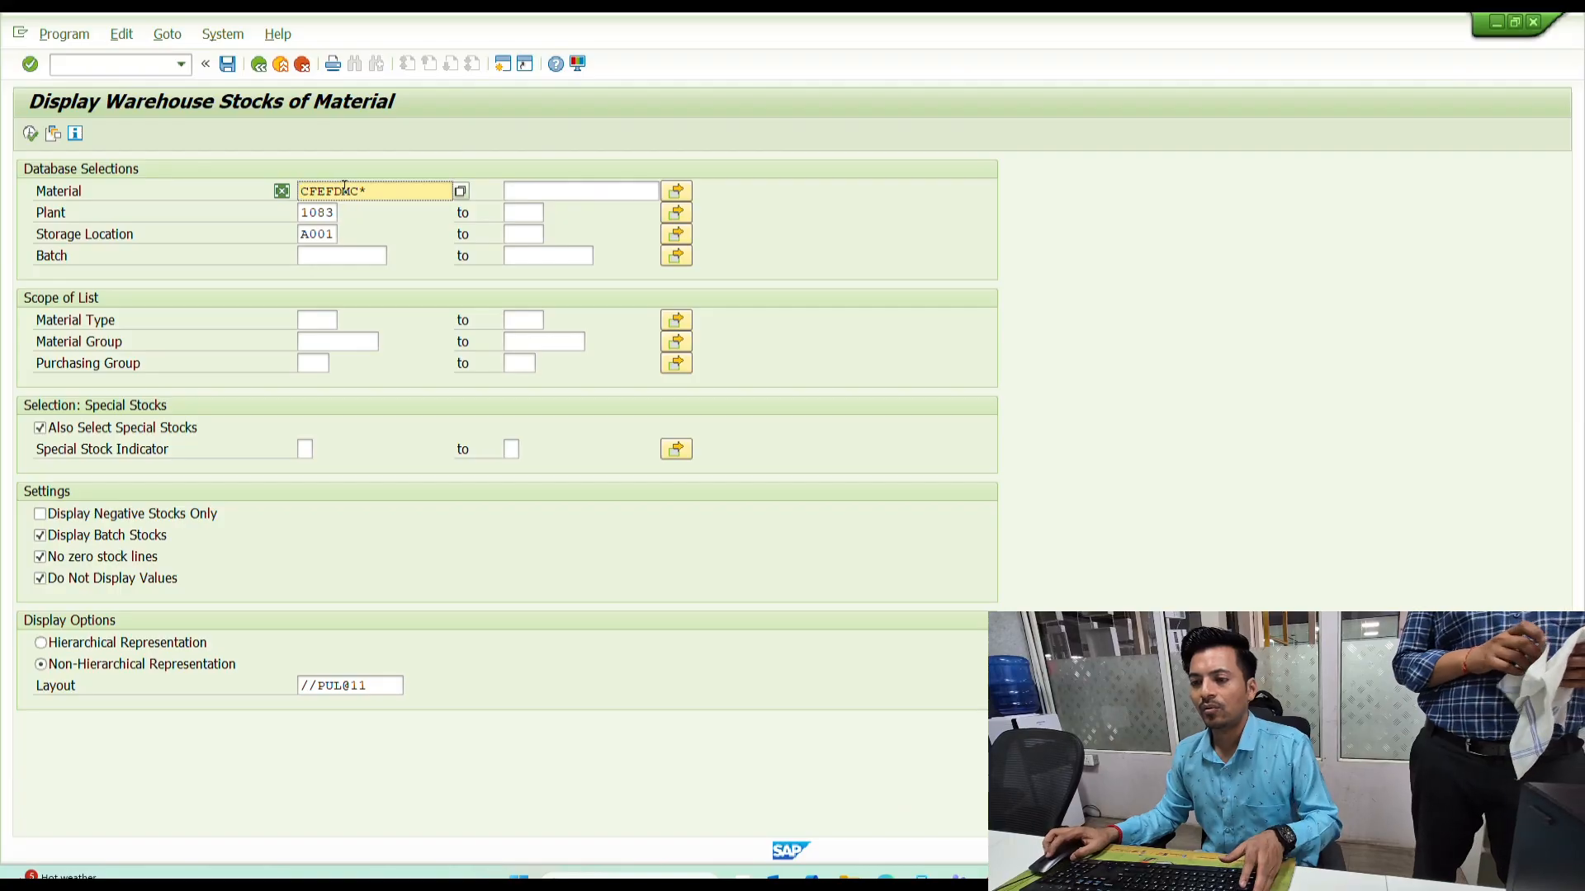
{"action": "key", "text": "F8"}
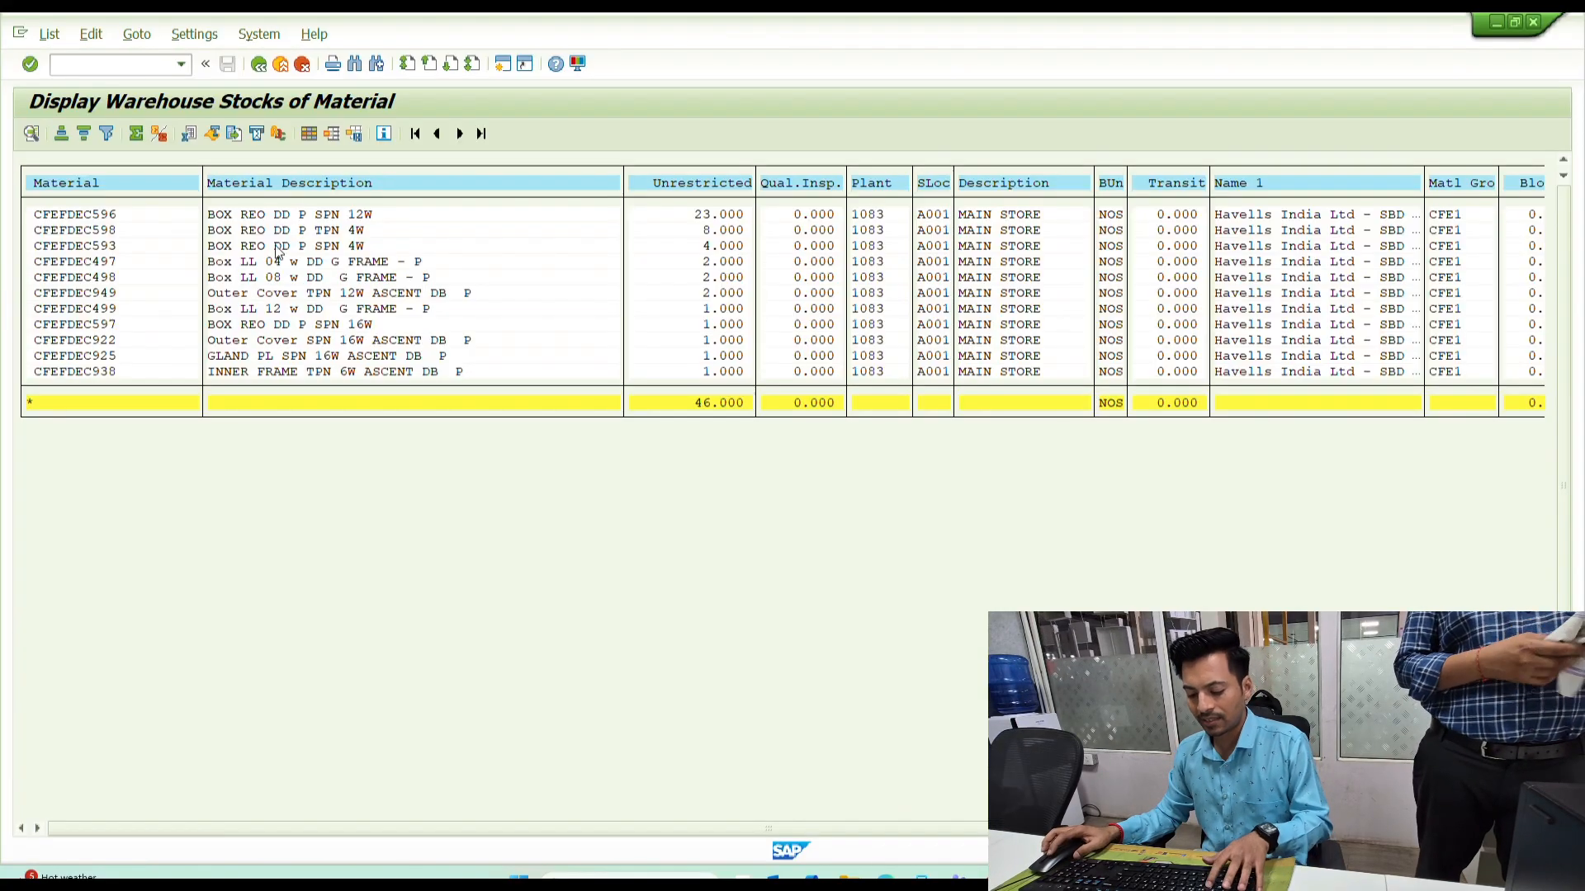
{"action": "left_click", "coordinate": [63, 183]}
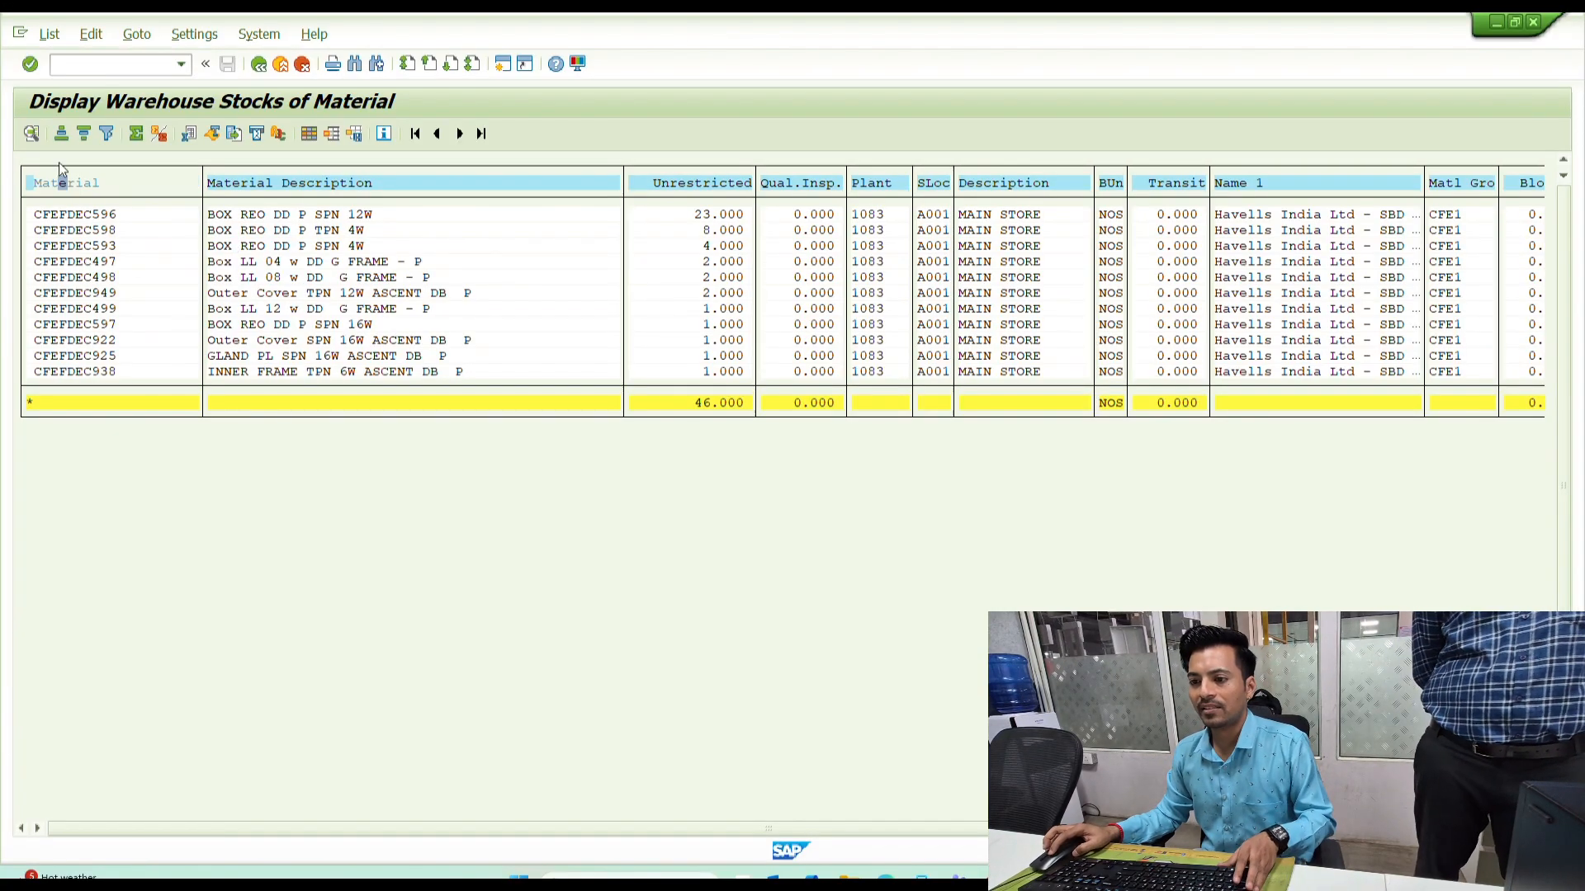
{"action": "left_click", "coordinate": [61, 134]}
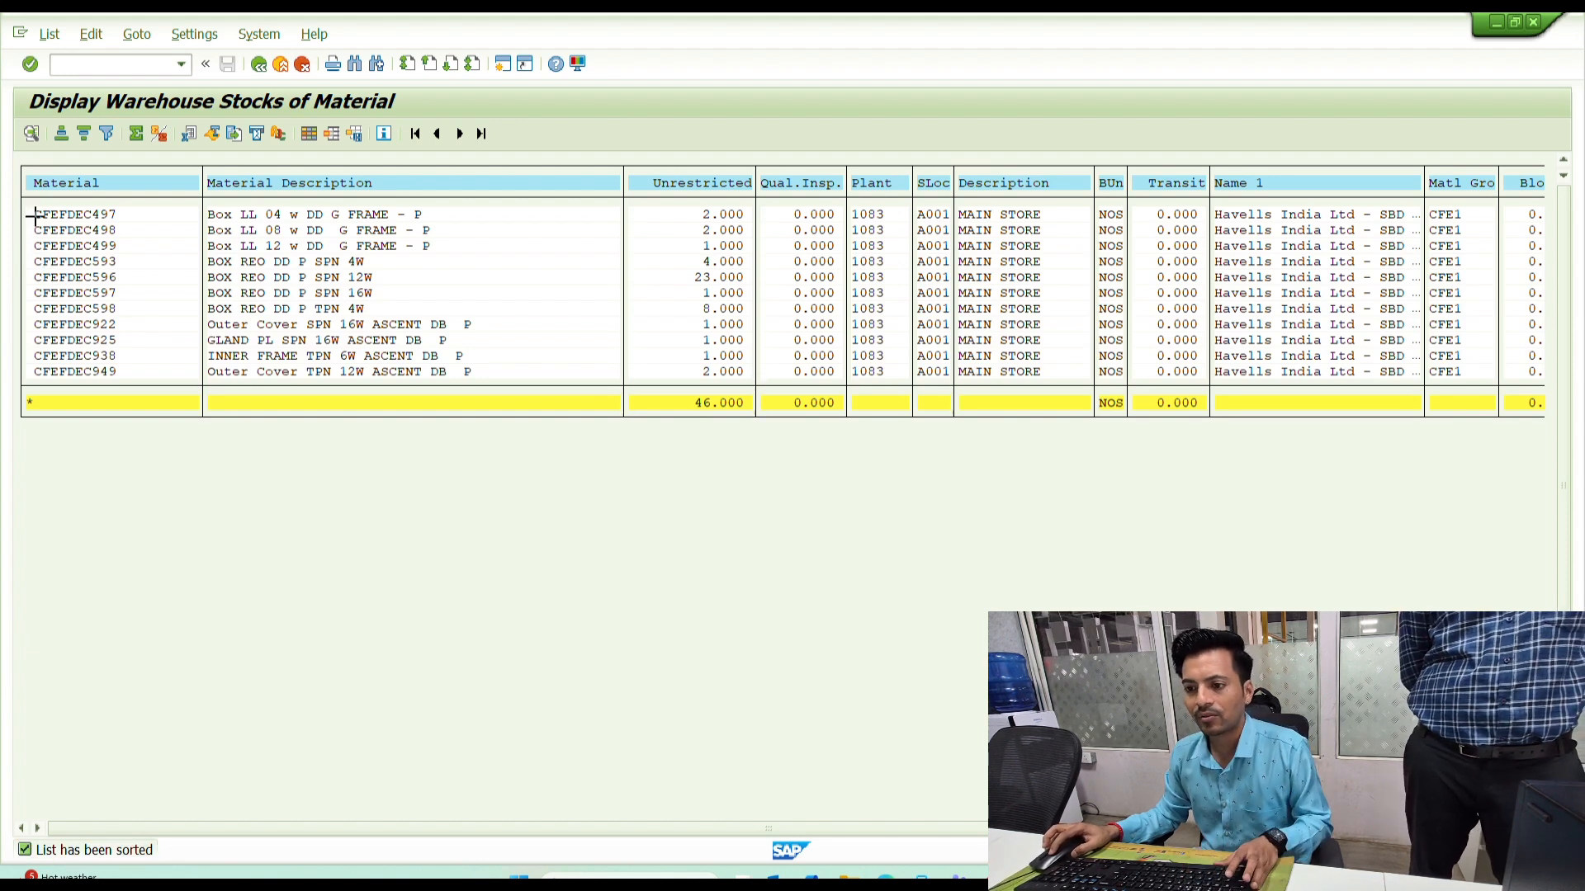
- Copy material numbers CFEFDEC497 to CFEFDEC949 from the stock list and paste them as items 45 to 55 on a new reservation page
{"action": "key", "text": "ctrl+y"}
{"action": "left_click_drag", "start_coordinate": [35, 217], "coordinate": [121, 381]}
{"action": "key", "text": "ctrl+c"}
{"action": "key", "text": "alt+Tab"}
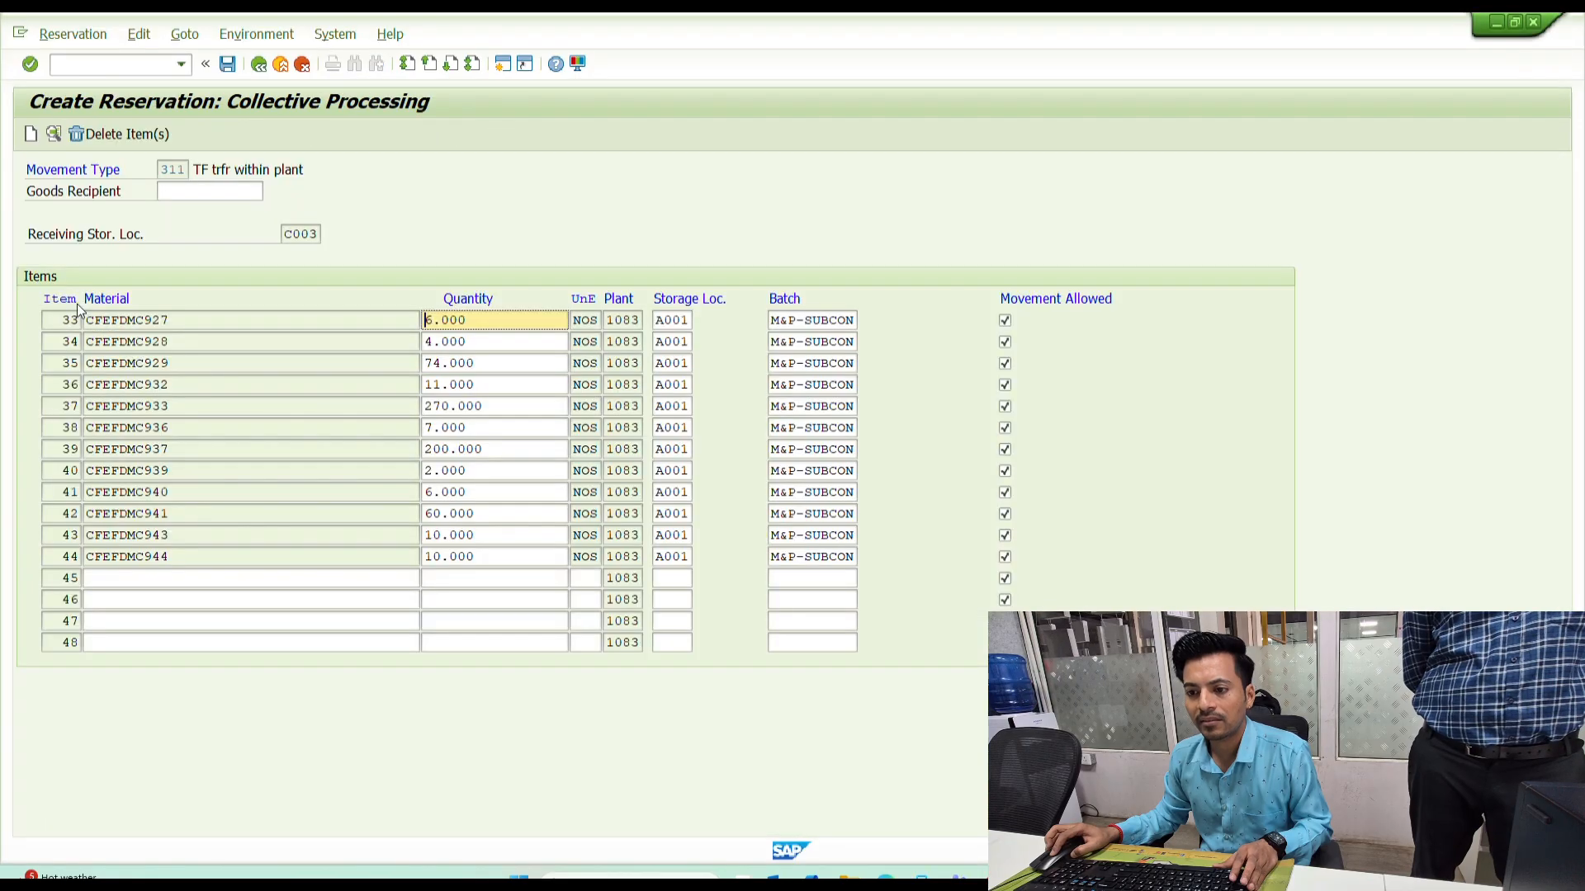
{"action": "left_click", "coordinate": [30, 134]}
{"action": "key", "text": "ctrl+v"}
- Copy the unrestricted stock quantities of CFEFDEC497 to CFEFDEC949 from the stock list and paste them as the quantities of items 45 to 55
{"action": "key", "text": "alt+Tab"}
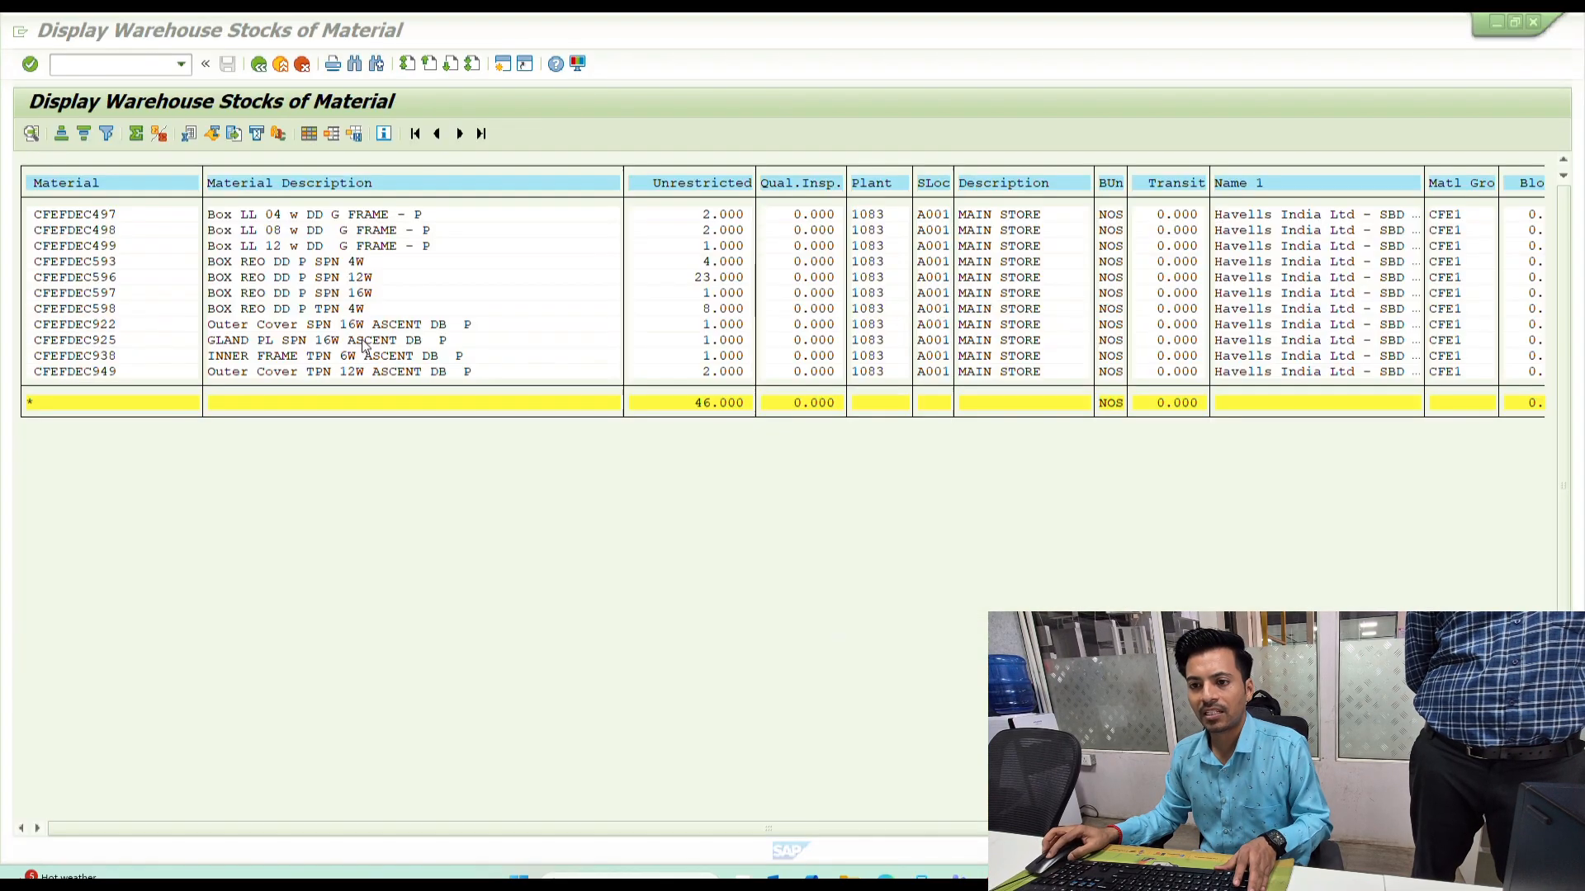
{"action": "key", "text": "ctrl+y"}
{"action": "left_click_drag", "start_coordinate": [686, 215], "coordinate": [755, 376]}
{"action": "key", "text": "ctrl+c"}
{"action": "key", "text": "alt+Tab"}
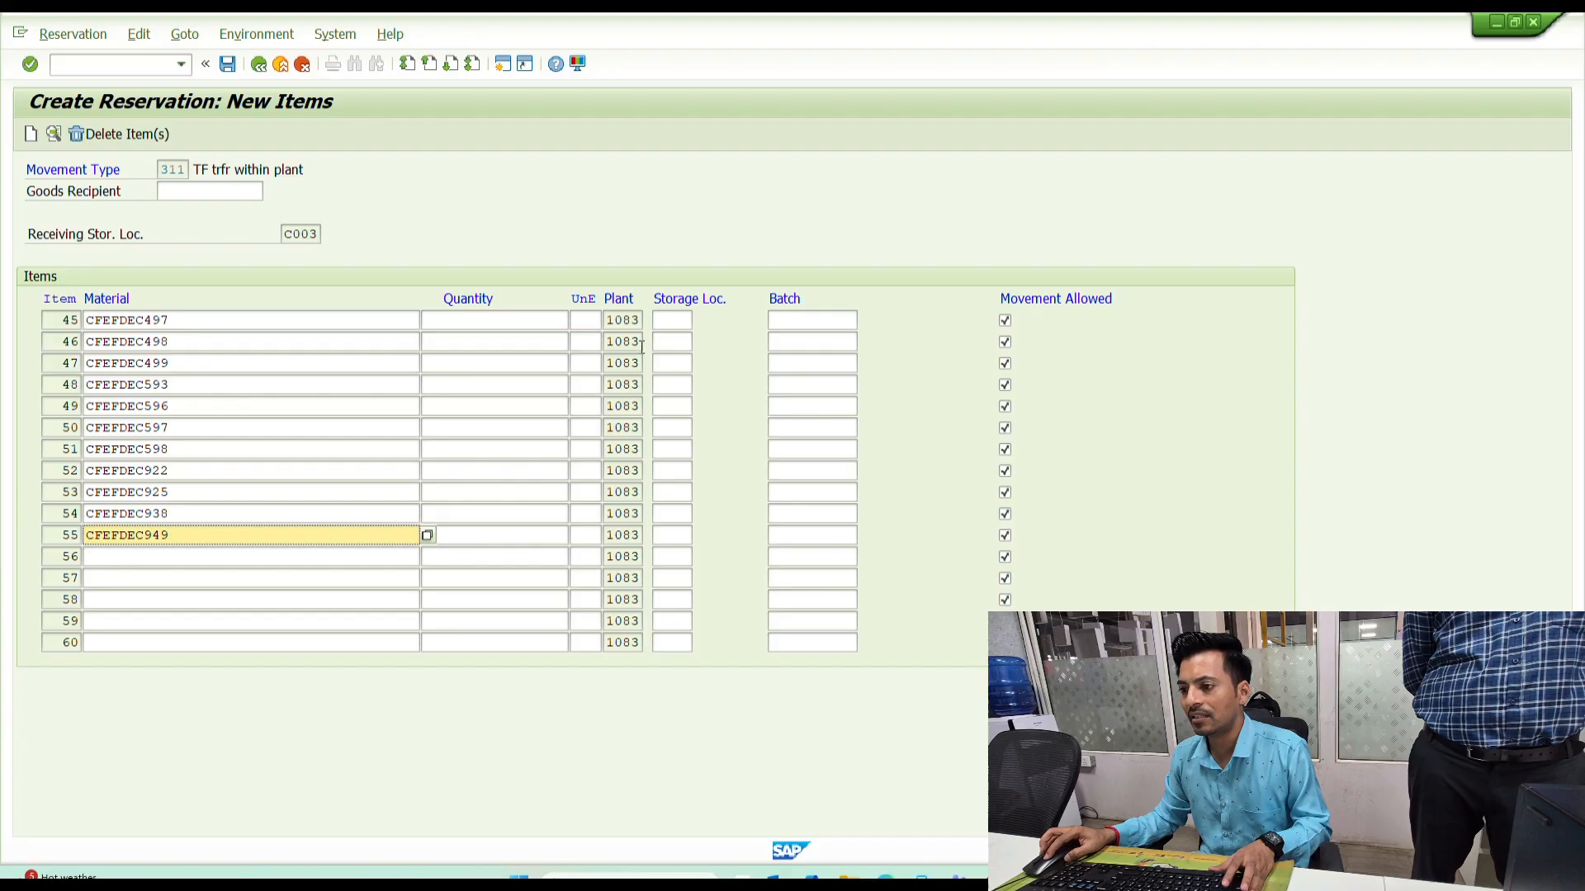
{"action": "left_click", "coordinate": [488, 328]}
{"action": "key", "text": "ctrl+v"}
{"action": "key", "text": "alt+Tab"}
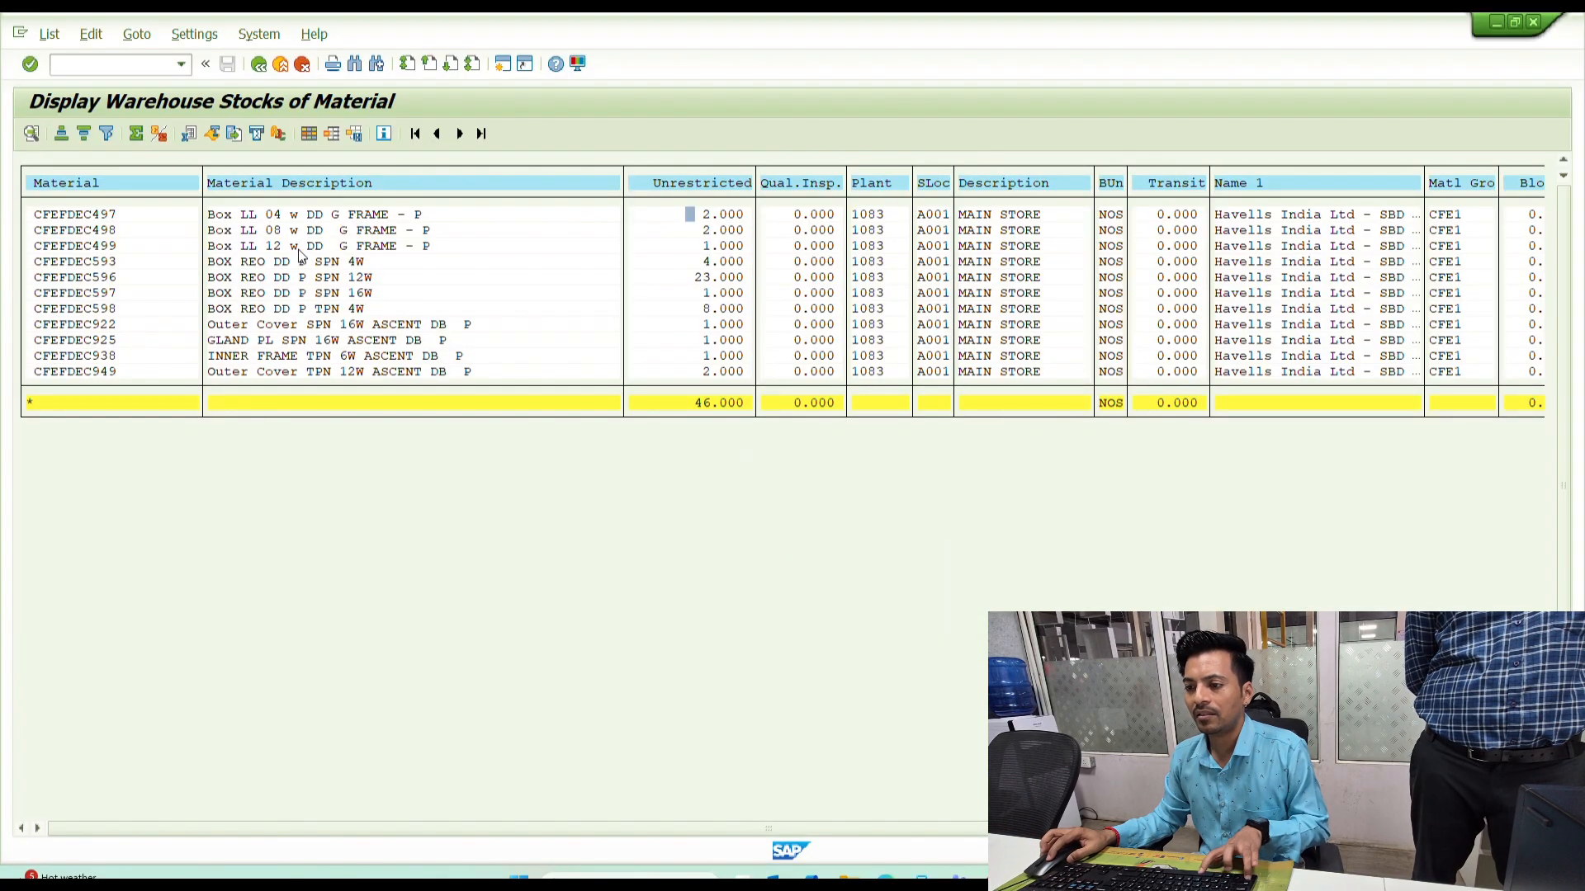
{"action": "key", "text": "alt+Tab"}
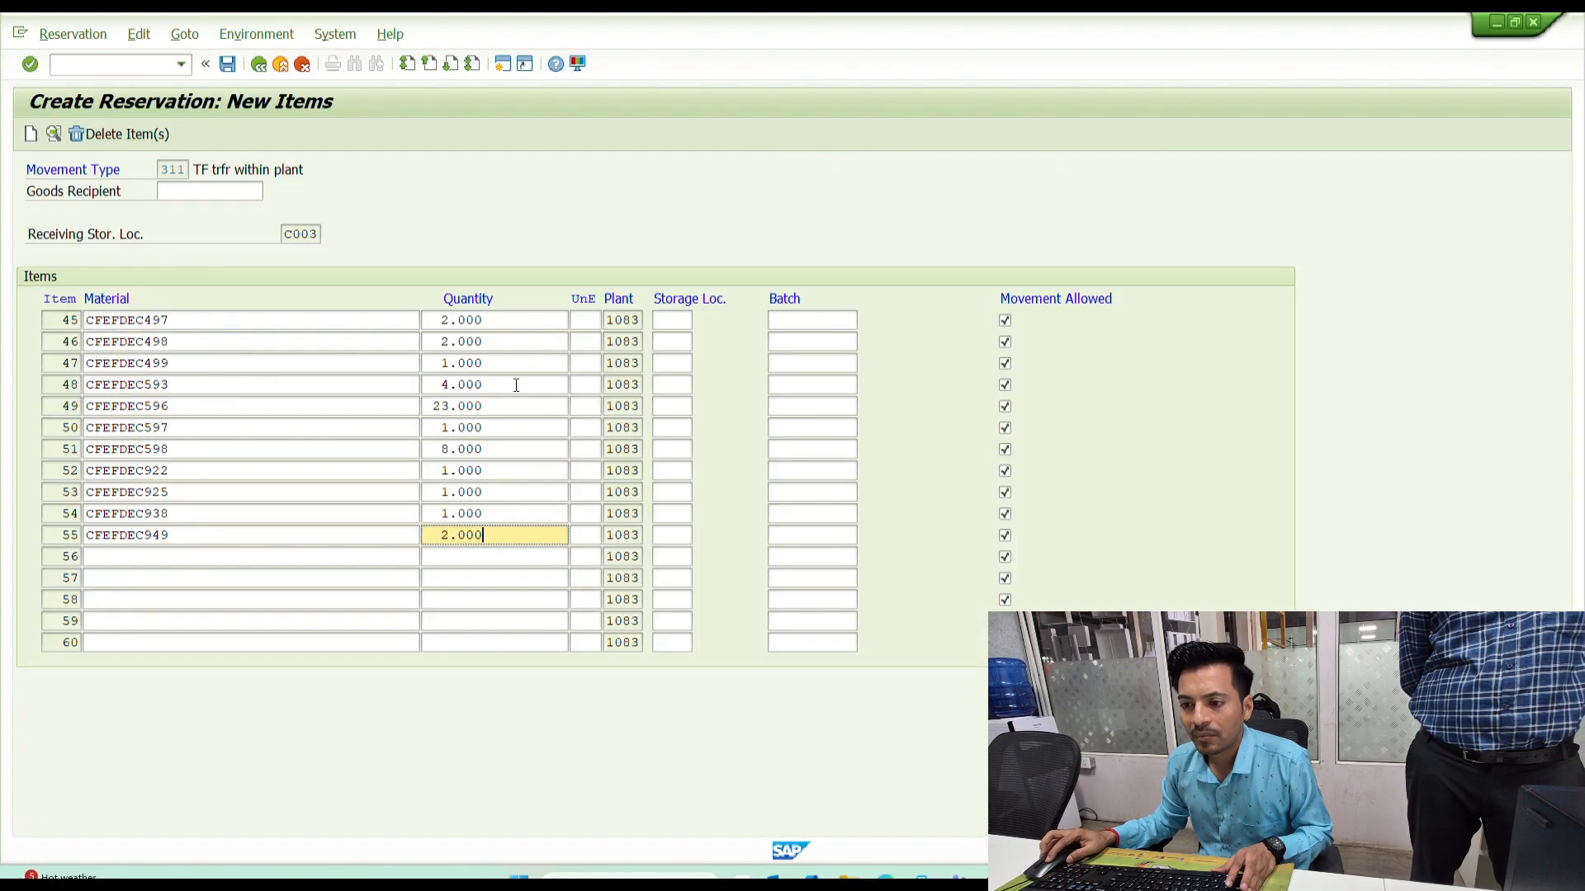
- Run the warehouse stock list for the CFEFDBC materials in storage location A001 and copy the material numbers from CFEFDBC834 down to CFEFDBC905
{"action": "key", "text": "alt+Tab"}
{"action": "key", "text": "F3"}
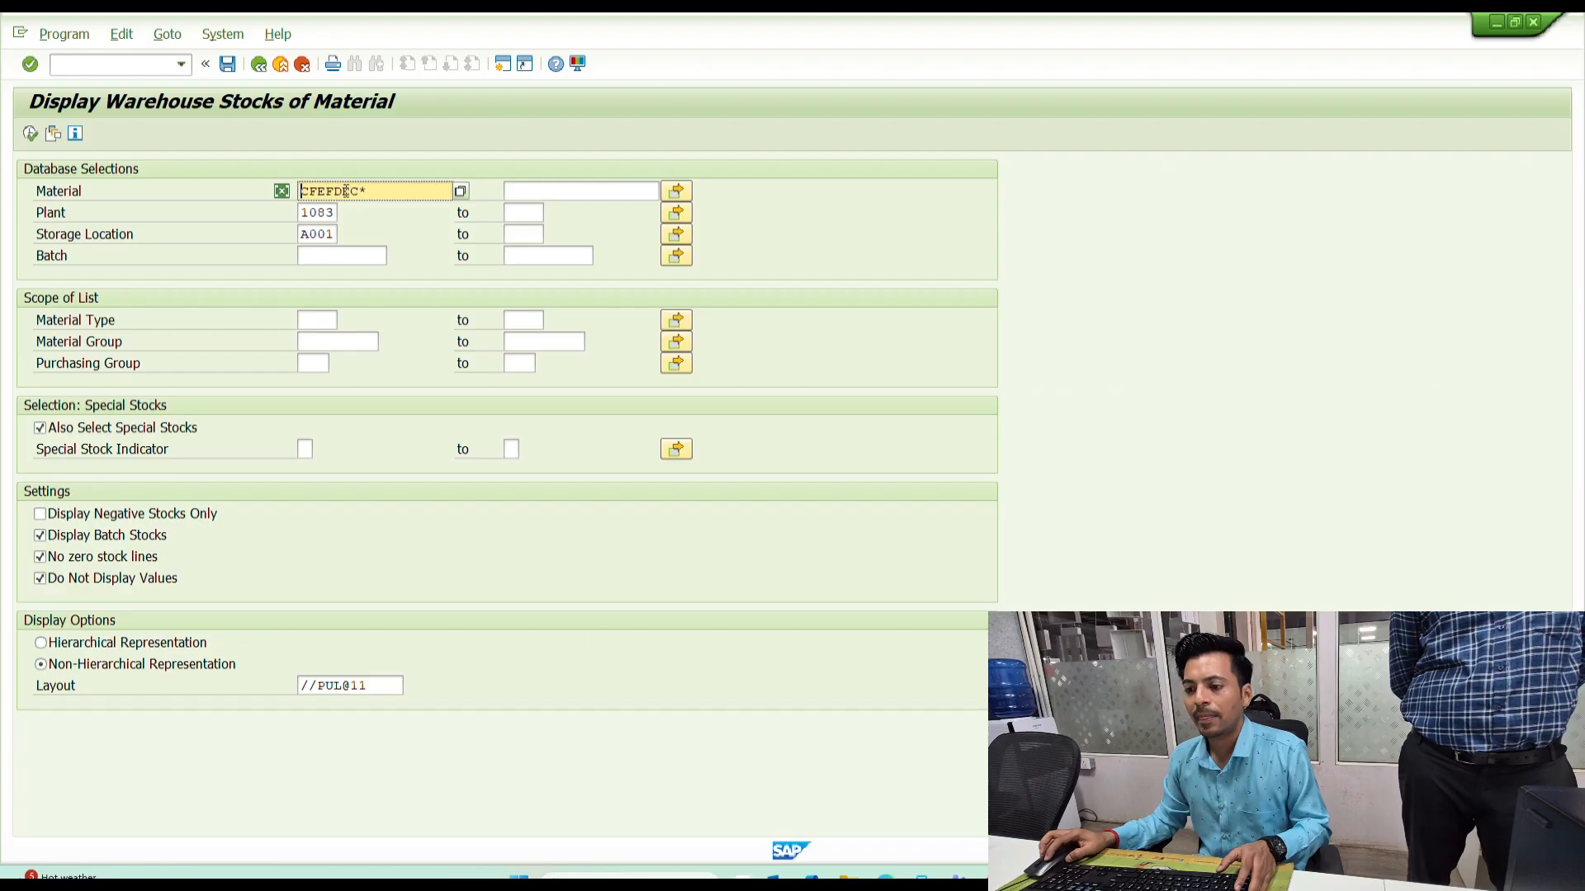
{"action": "key", "text": "F8"}
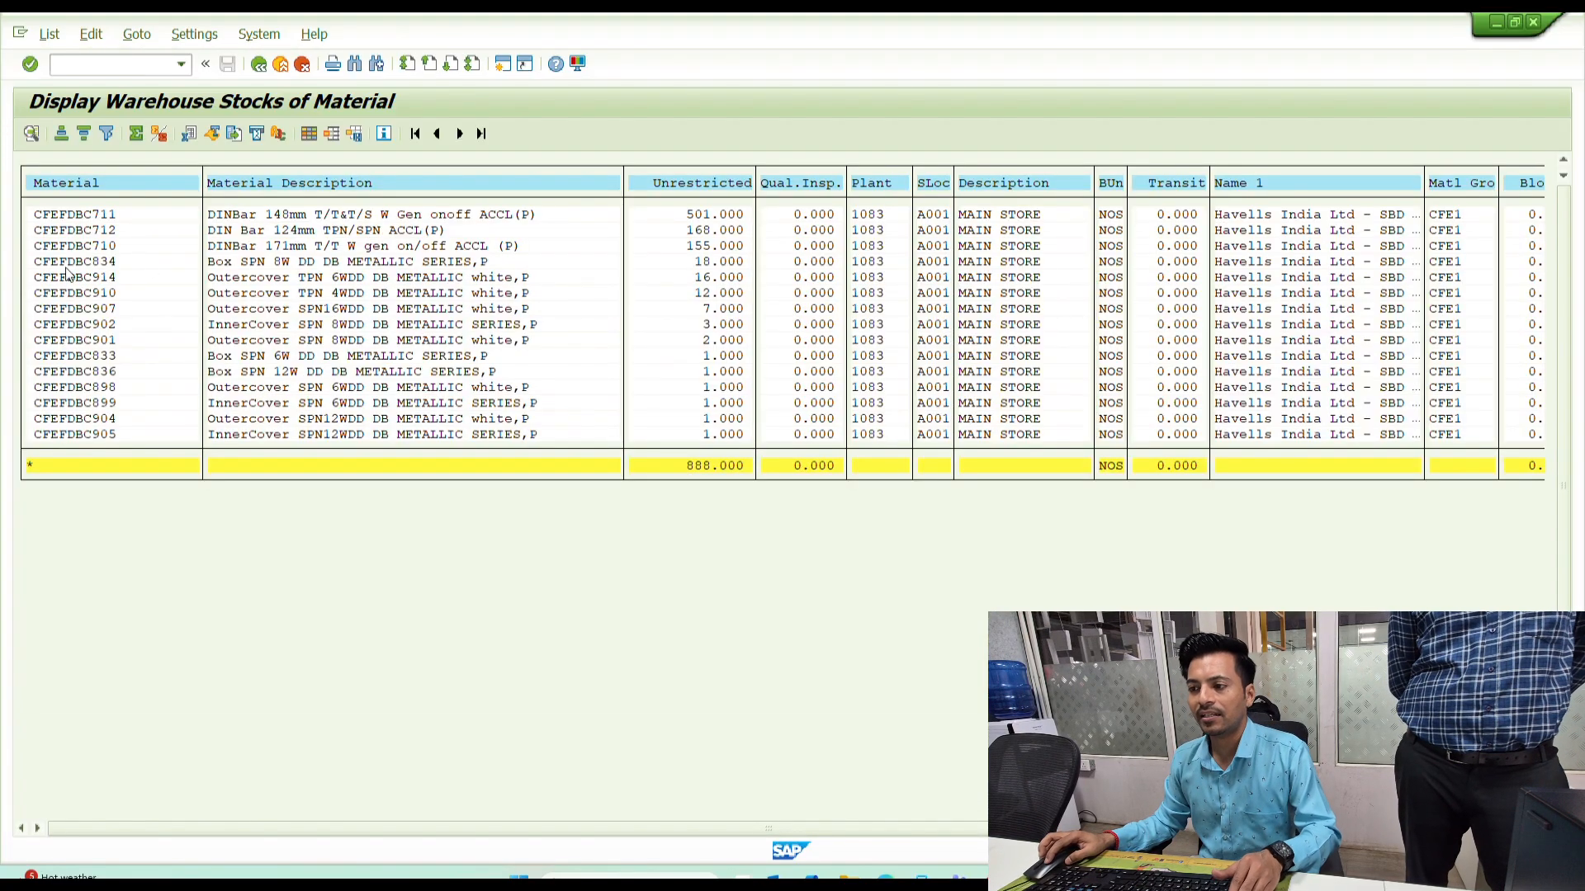
{"action": "key", "text": "ctrl+y"}
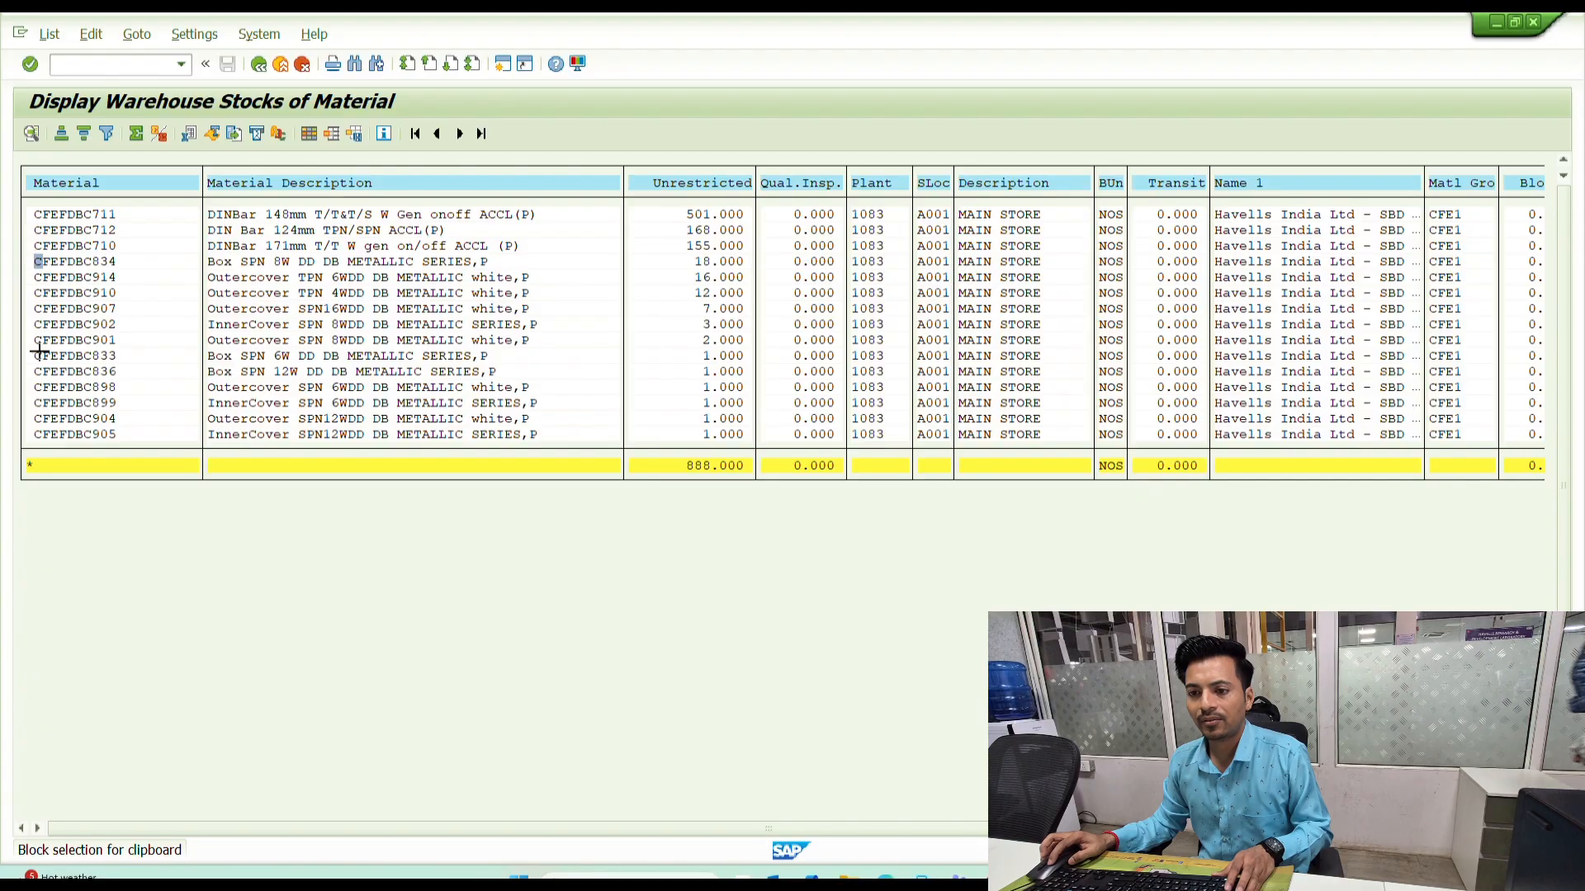
{"action": "left_click_drag", "start_coordinate": [40, 351], "coordinate": [127, 433]}
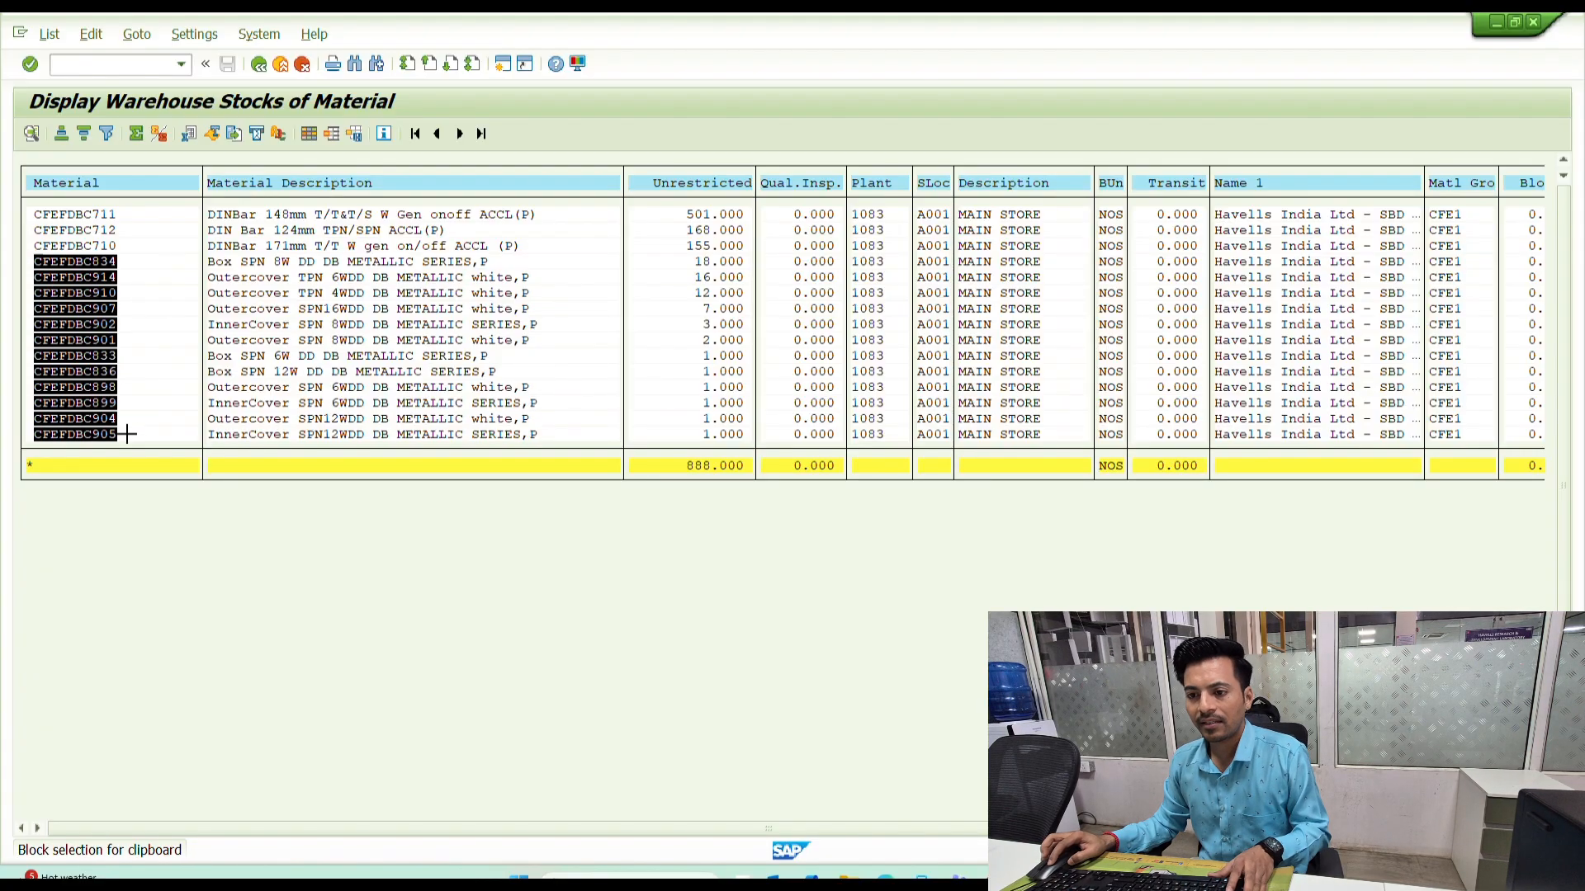
{"action": "key", "text": "ctrl+c"}
- Set the storage location to a001 for reservation items 45 to 55
{"action": "key", "text": "alt+Tab"}
{"action": "key", "text": "Tab"}
{"action": "key", "text": "Tab"}
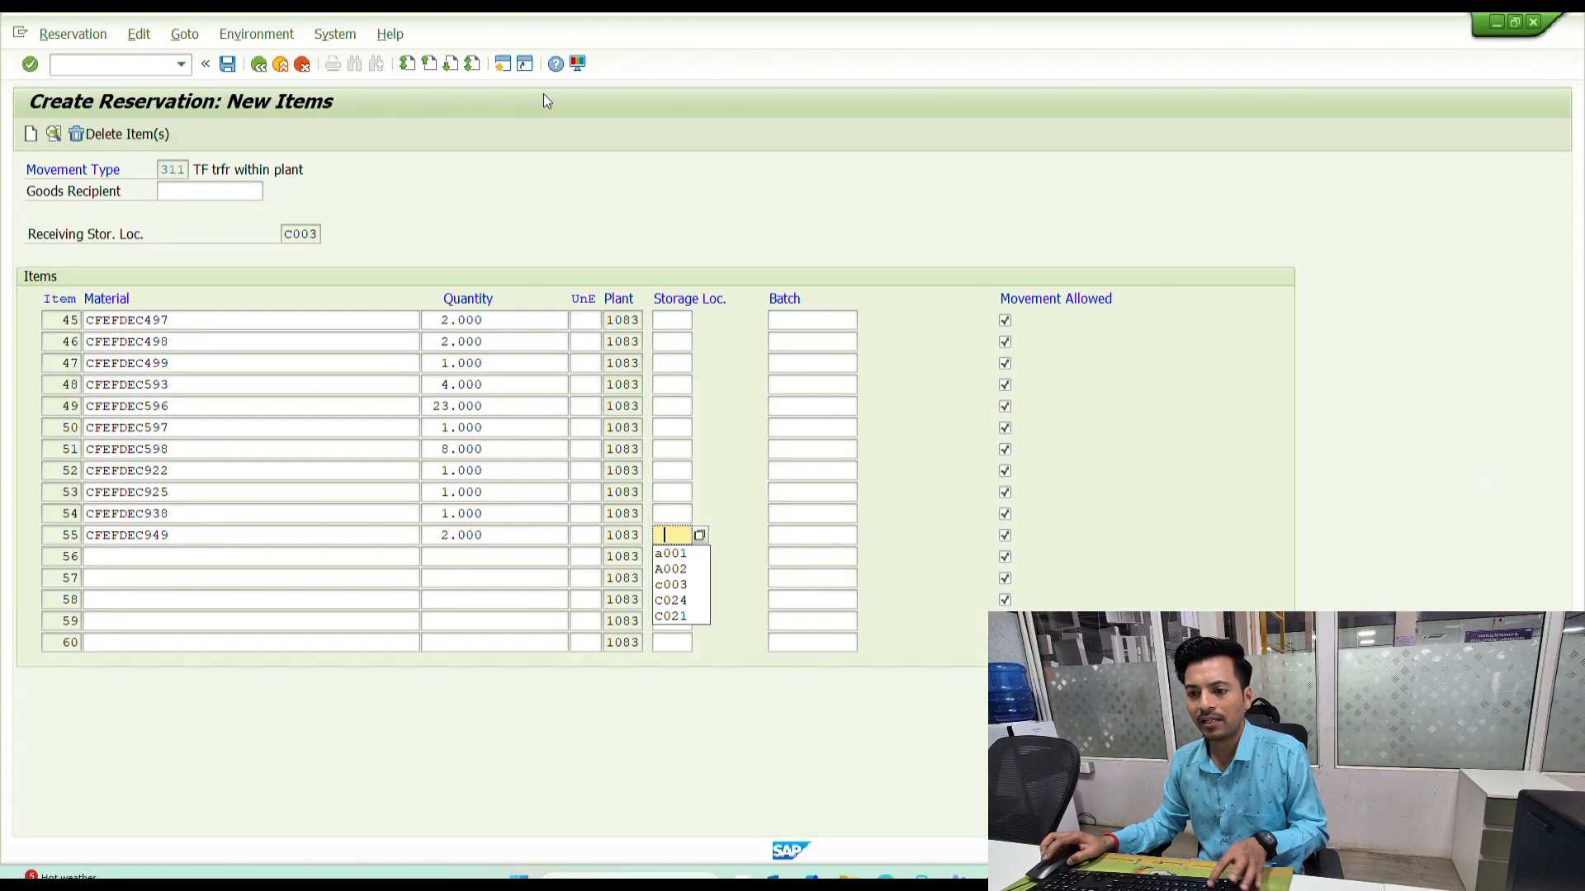
{"action": "key", "text": "Down"}
{"action": "key", "text": "Return"}
{"action": "key", "text": "Up"}
{"action": "key", "text": "space"}
{"action": "key", "text": "Down"}
{"action": "key", "text": "Return"}
{"action": "key", "text": "Up"}
{"action": "key", "text": "space"}
{"action": "key", "text": "Down"}
{"action": "key", "text": "Return"}
{"action": "key", "text": "Up"}
{"action": "key", "text": "space"}
{"action": "key", "text": "Down"}
{"action": "key", "text": "Return"}
{"action": "key", "text": "Up"}
{"action": "key", "text": "space"}
{"action": "key", "text": "Down"}
{"action": "key", "text": "Return"}
{"action": "key", "text": "Up"}
{"action": "key", "text": "space"}
{"action": "key", "text": "Down"}
{"action": "key", "text": "Return"}
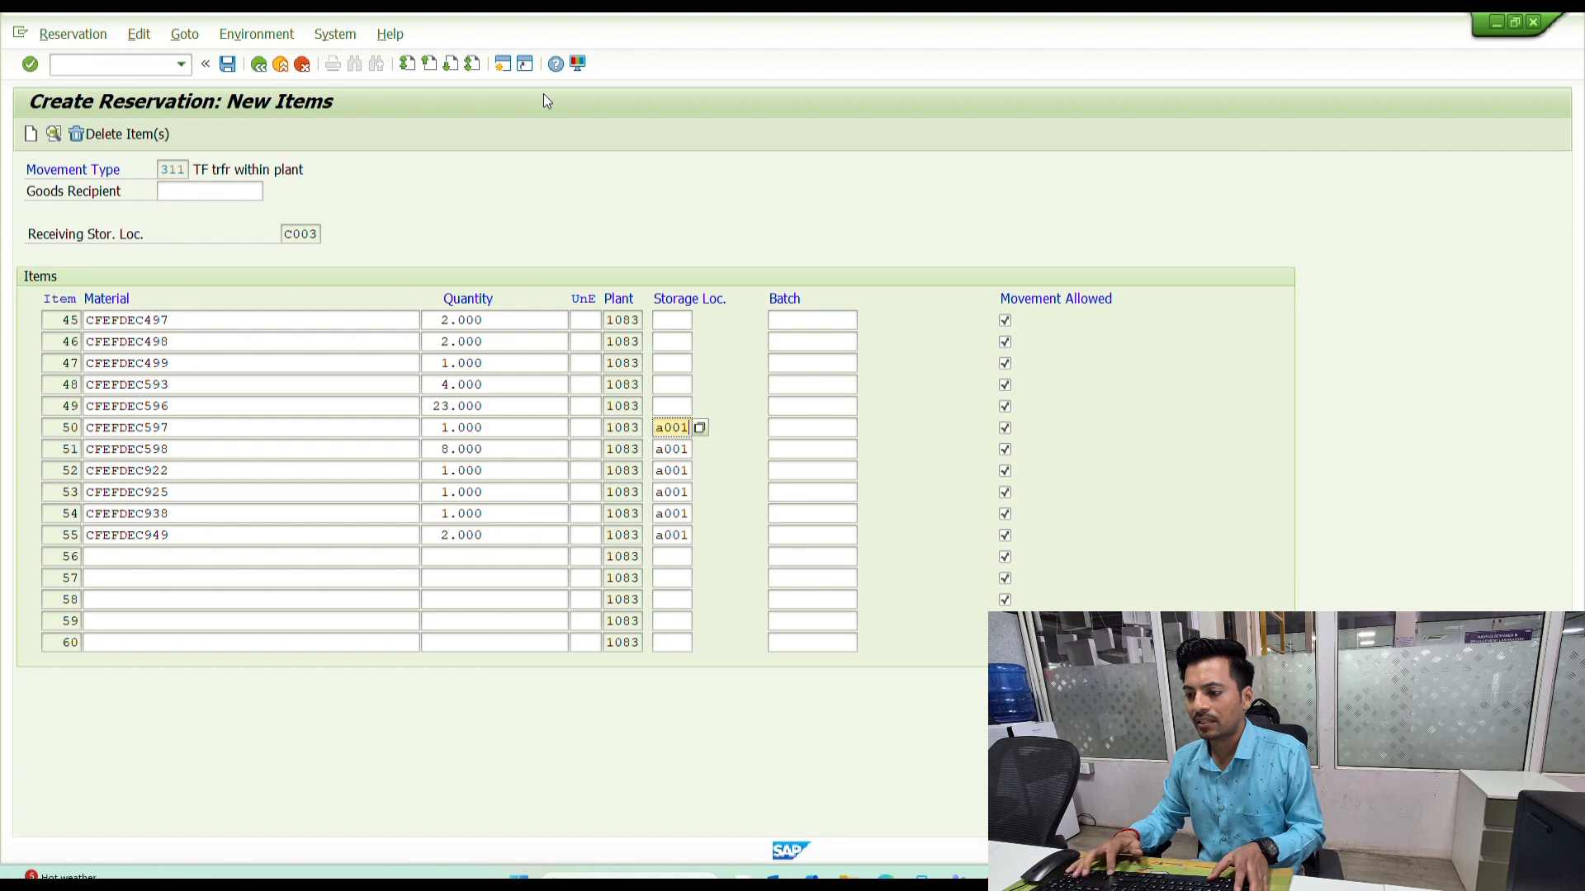
{"action": "key", "text": "Up"}
{"action": "key", "text": "space"}
{"action": "key", "text": "Down"}
{"action": "key", "text": "Return"}
{"action": "key", "text": "Up"}
{"action": "key", "text": "space"}
{"action": "key", "text": "Down"}
{"action": "key", "text": "Return"}
{"action": "key", "text": "Up"}
{"action": "key", "text": "space"}
{"action": "key", "text": "space"}
{"action": "key", "text": "Down"}
{"action": "key", "text": "Return"}
- Set the batch to M&P-SUBCON for reservation items 45 to 55 and confirm the entries
{"action": "key", "text": "Tab"}
{"action": "key", "text": "space"}
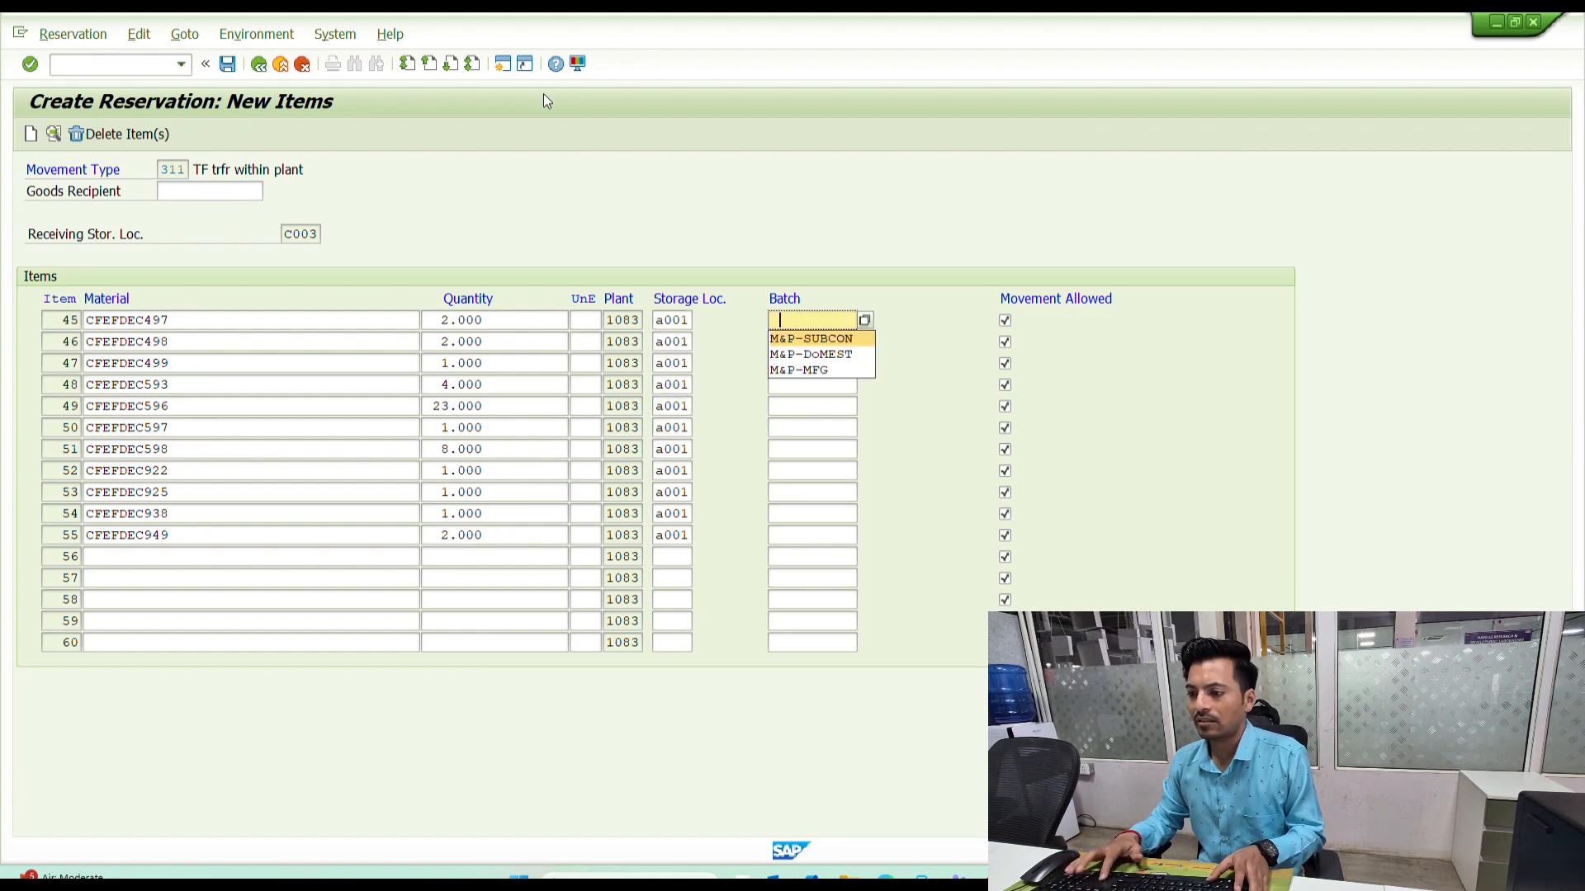
{"action": "key", "text": "Down"}
{"action": "key", "text": "Return"}
{"action": "key", "text": "Down"}
{"action": "key", "text": "space"}
{"action": "key", "text": "Down"}
{"action": "key", "text": "Return"}
{"action": "key", "text": "Down"}
{"action": "key", "text": "space"}
{"action": "key", "text": "Down"}
{"action": "key", "text": "Return"}
{"action": "key", "text": "Down"}
{"action": "key", "text": "space"}
{"action": "key", "text": "Down"}
{"action": "key", "text": "Return"}
{"action": "key", "text": "Down"}
{"action": "key", "text": "space"}
{"action": "key", "text": "Down"}
{"action": "key", "text": "Return"}
{"action": "key", "text": "Down"}
{"action": "key", "text": "space"}
{"action": "key", "text": "Down"}
{"action": "key", "text": "Return"}
{"action": "key", "text": "Down"}
{"action": "key", "text": "space"}
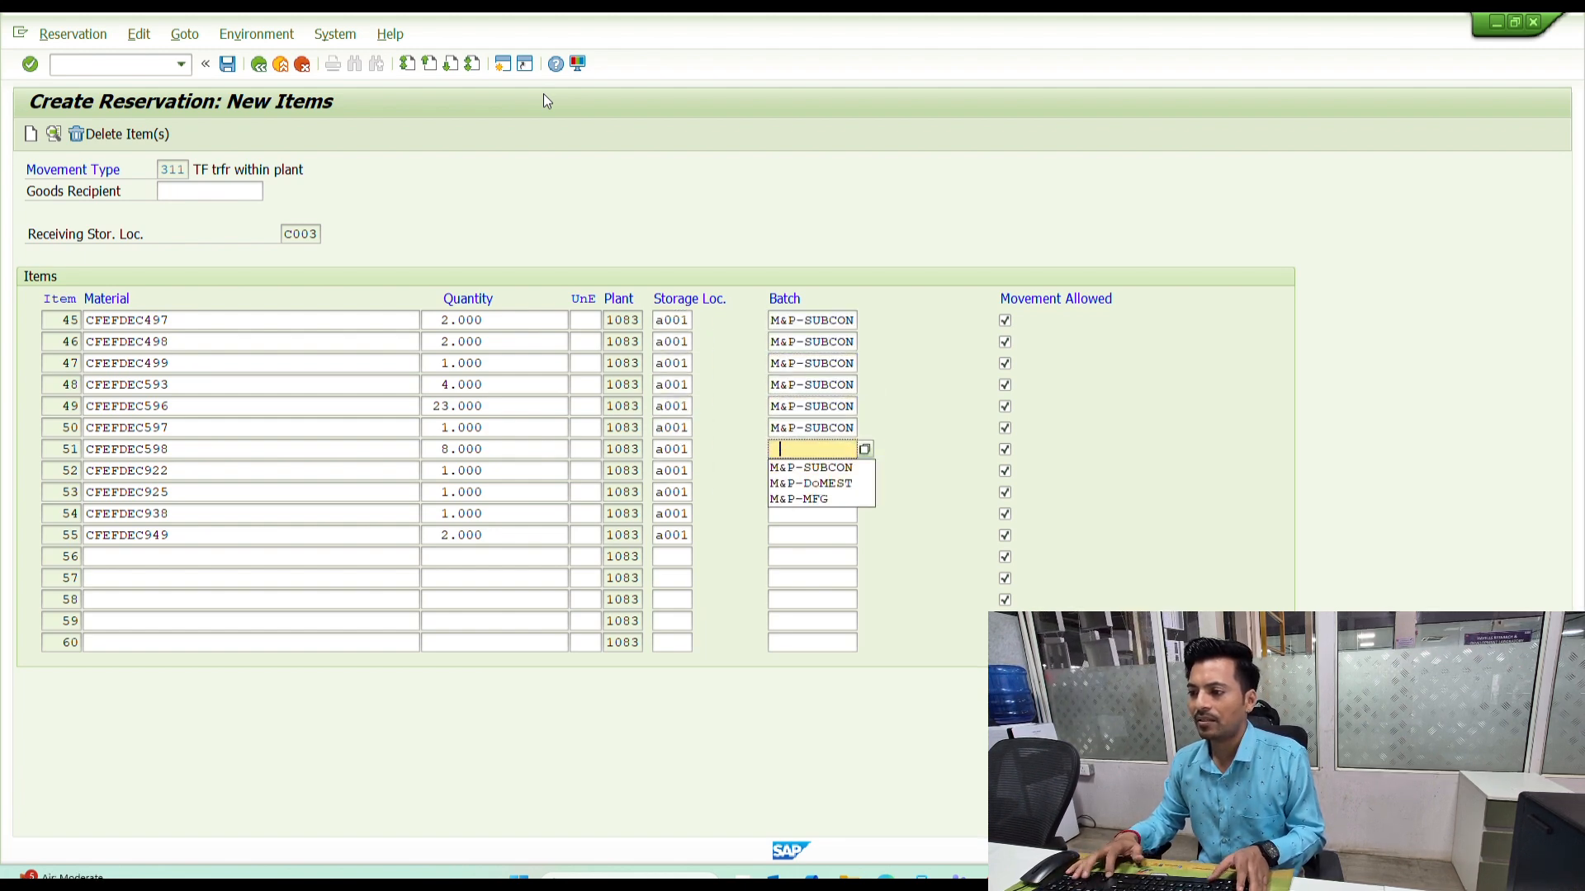
{"action": "key", "text": "Down"}
{"action": "key", "text": "Return"}
{"action": "key", "text": "Down"}
{"action": "key", "text": "space"}
{"action": "key", "text": "Down"}
{"action": "key", "text": "Return"}
{"action": "key", "text": "Down"}
{"action": "key", "text": "space"}
{"action": "key", "text": "Down"}
{"action": "key", "text": "Return"}
{"action": "key", "text": "Down"}
{"action": "key", "text": "space"}
{"action": "key", "text": "Down"}
{"action": "key", "text": "Return"}
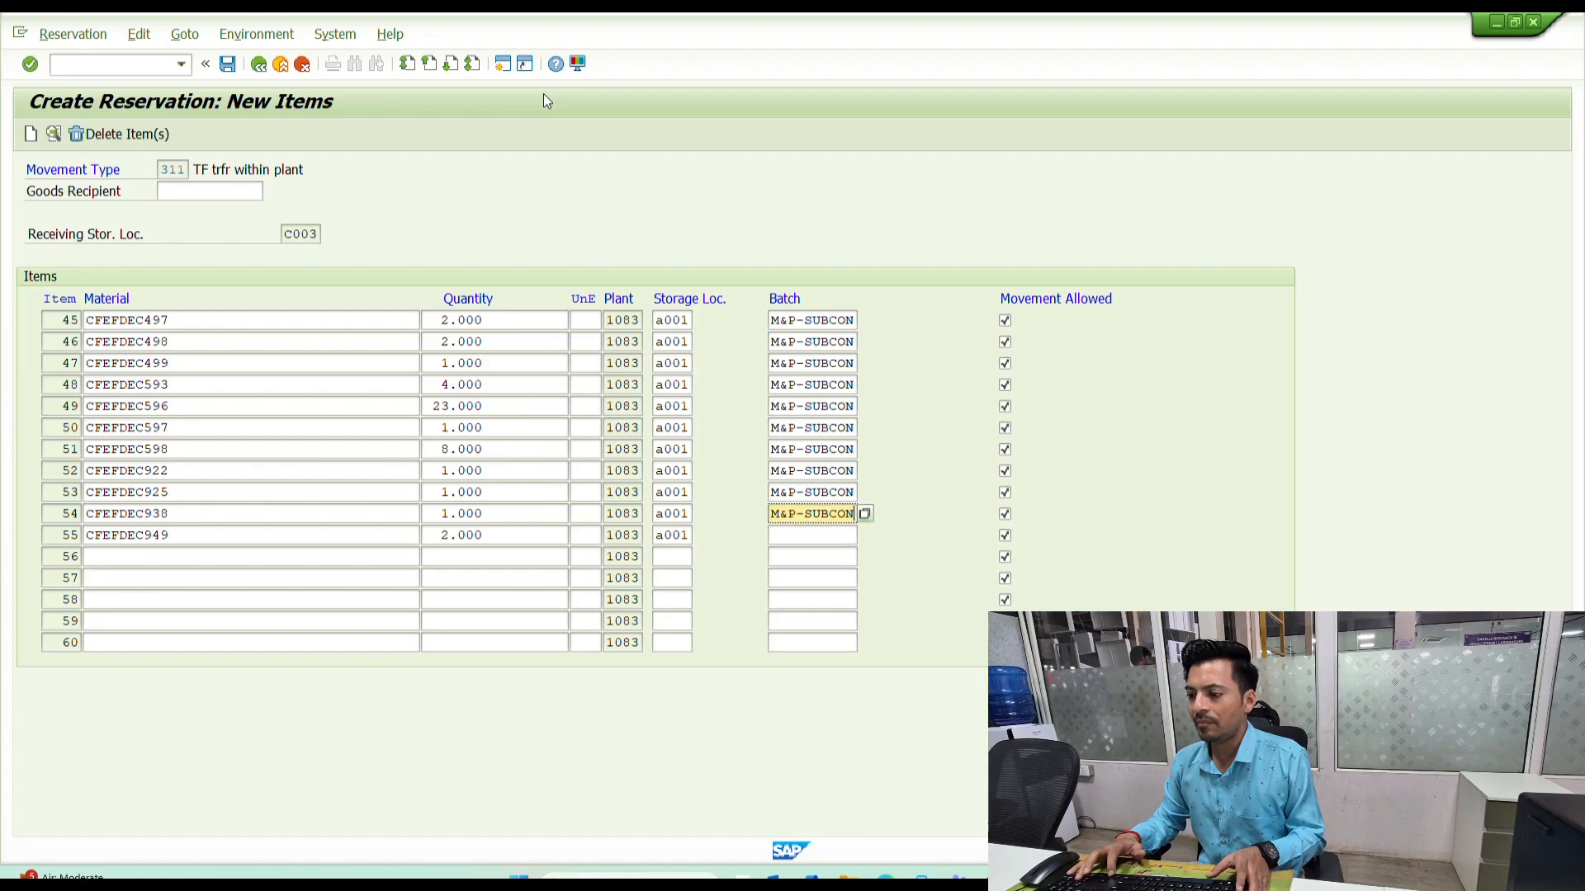
{"action": "key", "text": "Down"}
{"action": "key", "text": "space"}
{"action": "key", "text": "Down"}
{"action": "key", "text": "Return"}
{"action": "key", "text": "Down"}
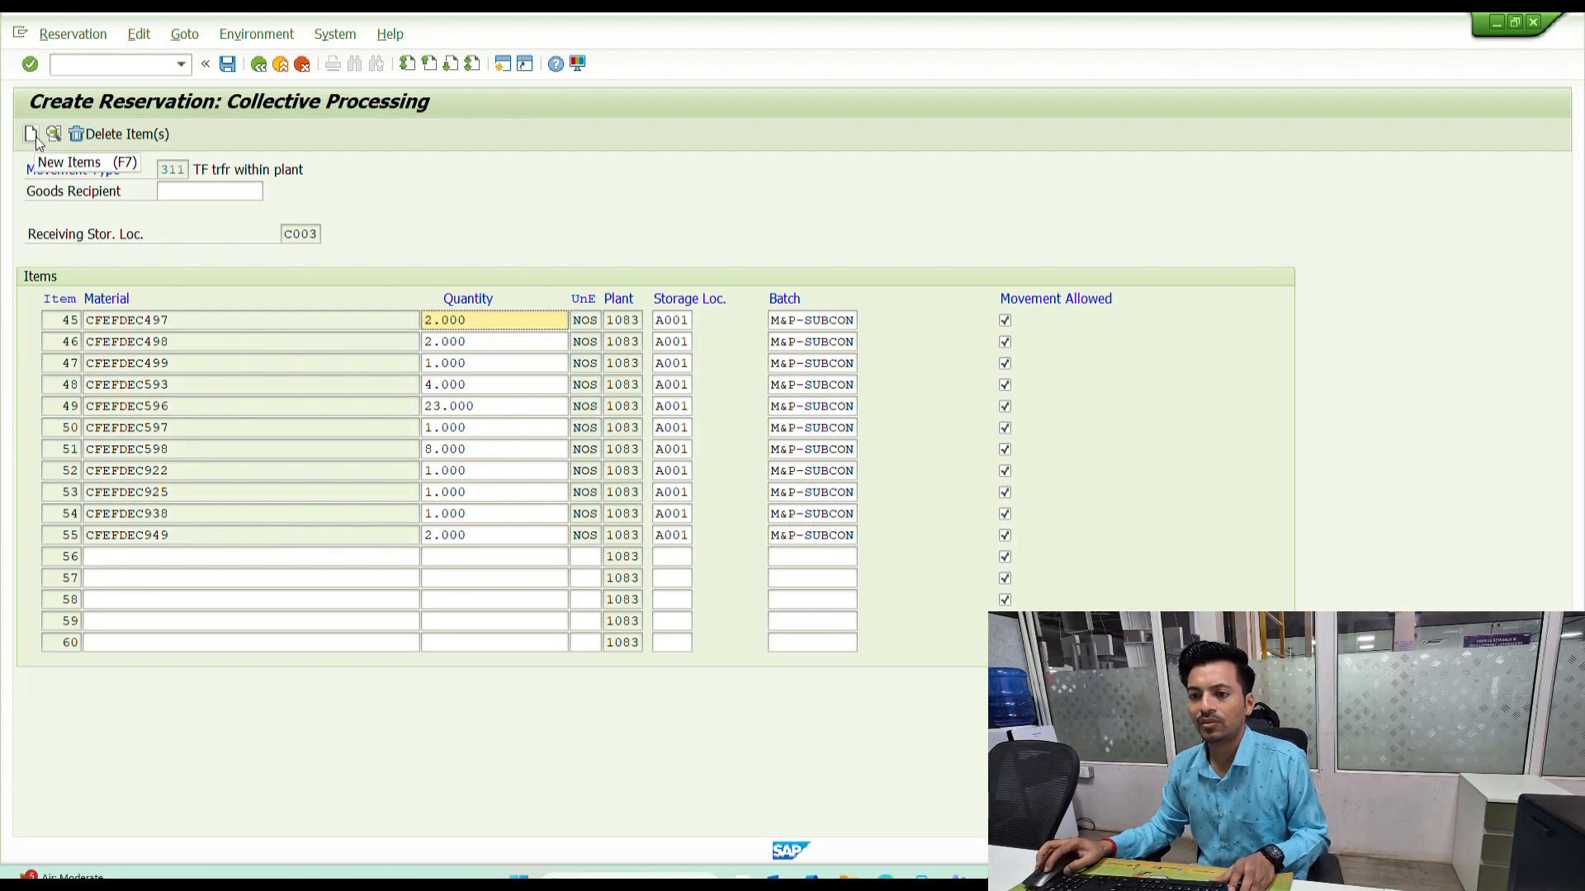
- Paste the copied CFEFDBC material numbers as items 56 to 67 on a new reservation page and copy in their unrestricted stock quantities
{"action": "left_click", "coordinate": [36, 137]}
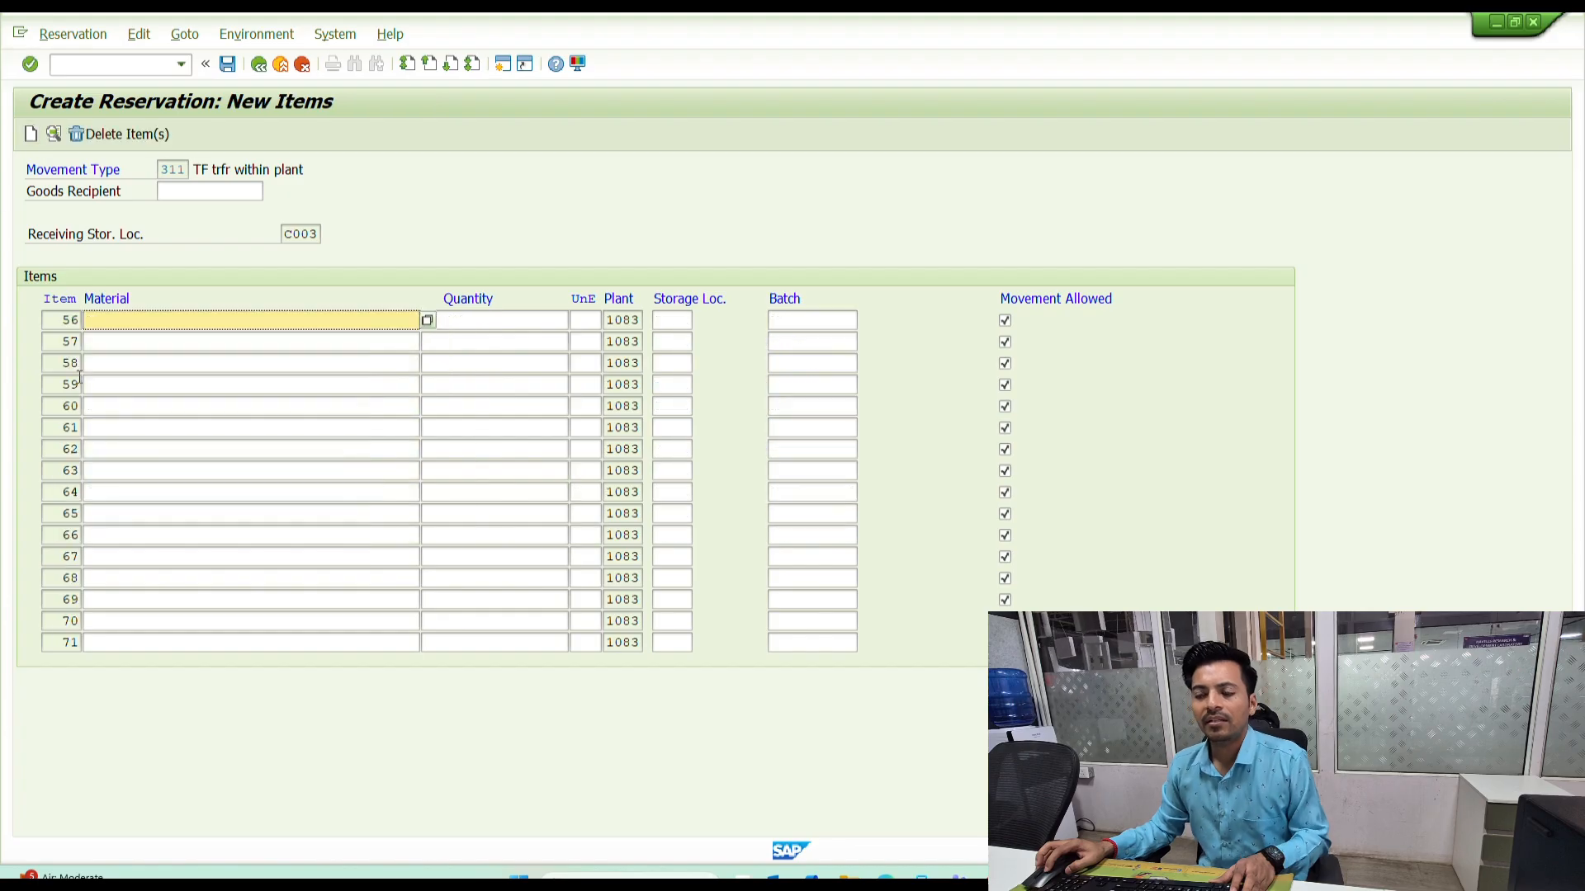
{"action": "key", "text": "ctrl+v"}
{"action": "key", "text": "alt+Tab"}
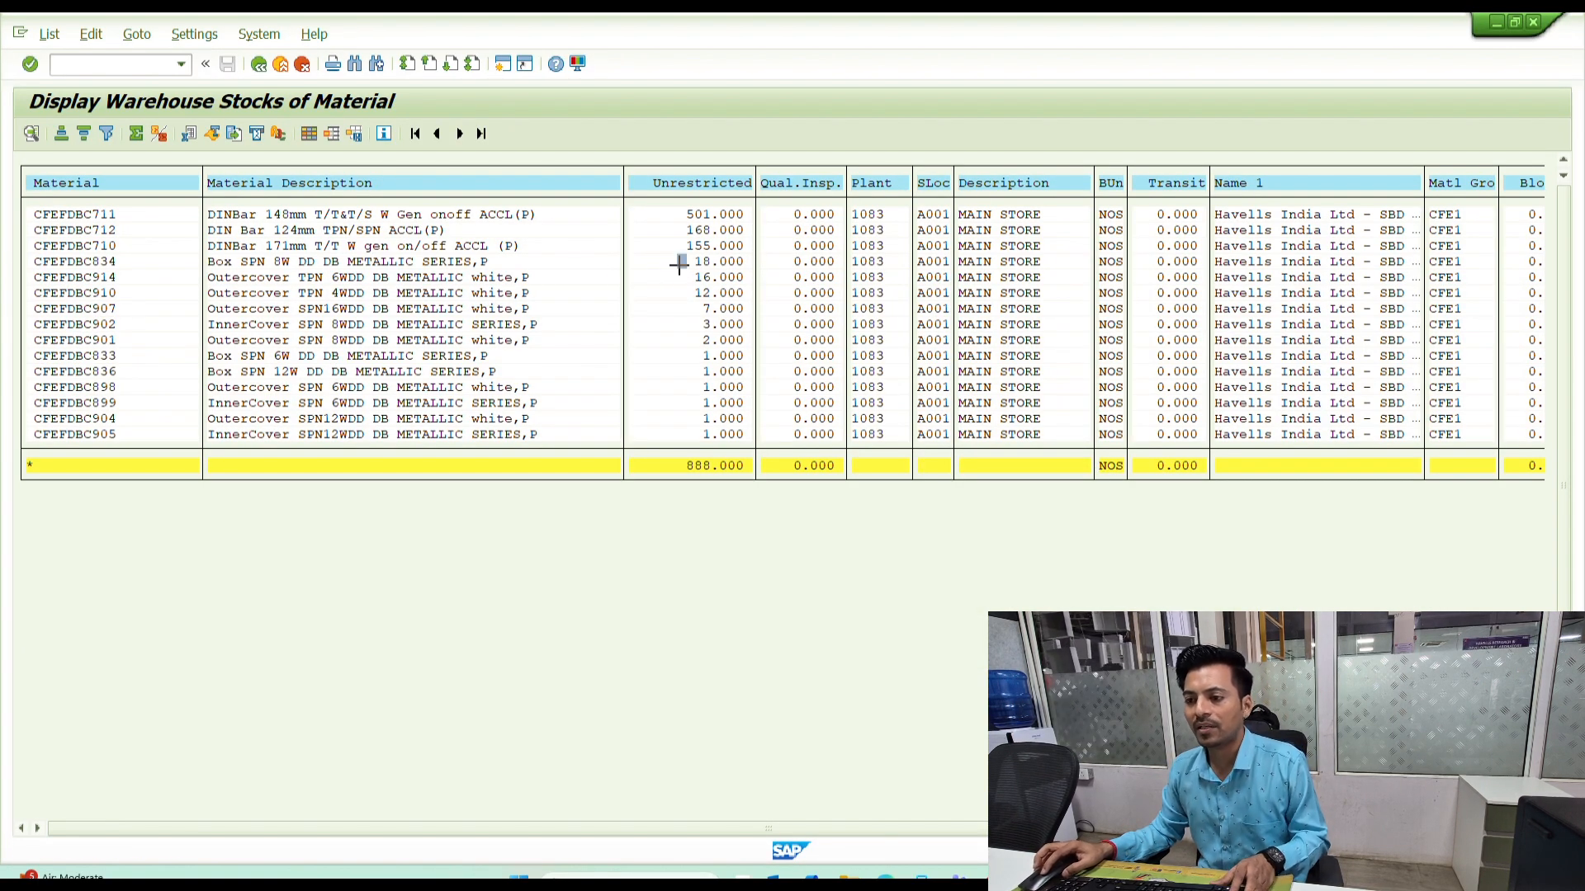
{"action": "left_click_drag", "start_coordinate": [678, 264], "coordinate": [747, 438]}
{"action": "key", "text": "ctrl+c"}
{"action": "key", "text": "alt+Tab"}
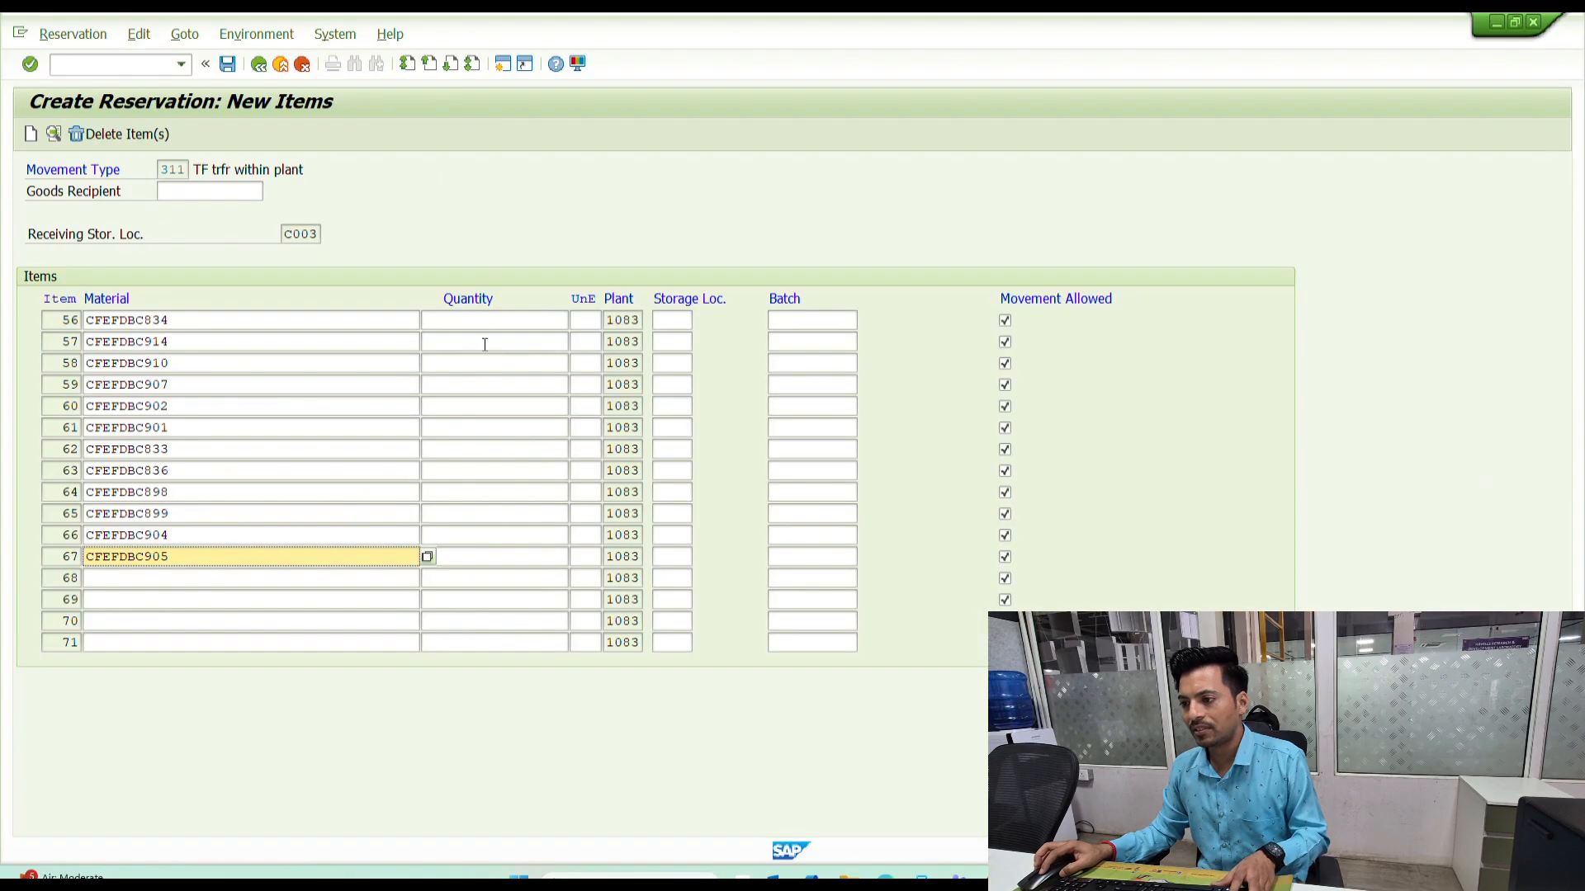
{"action": "left_click", "coordinate": [487, 320]}
{"action": "key", "text": "ctrl+v"}
- Run the warehouse stock list for the CFEFDLC materials in storage location A001 and sort it ascending by material
{"action": "key", "text": "alt+Tab"}
{"action": "key", "text": "F3"}
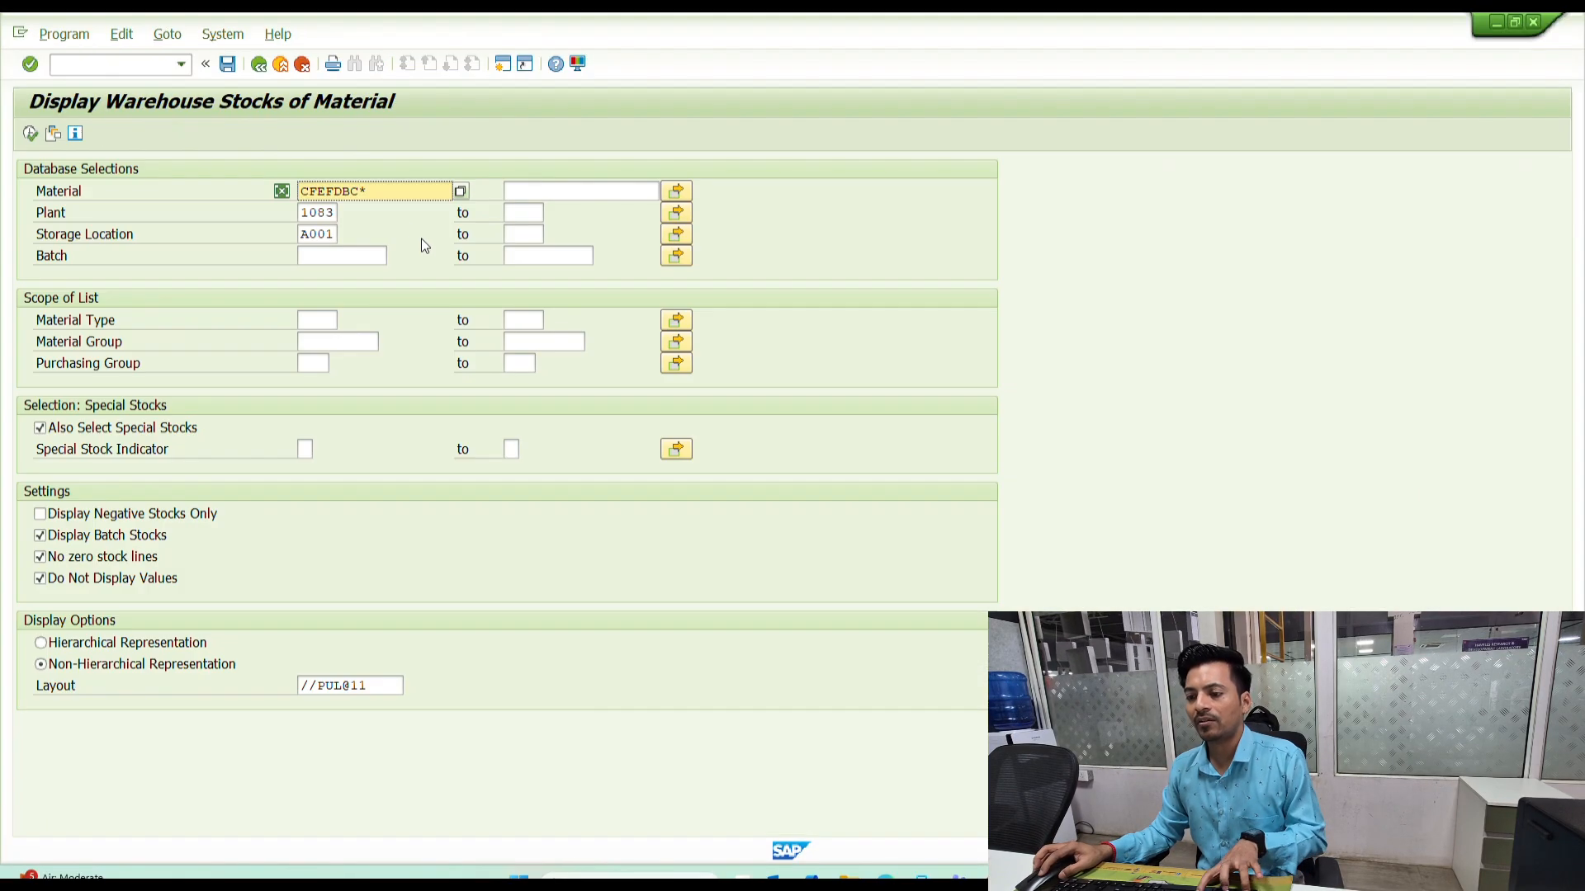
{"action": "key", "text": "F8"}
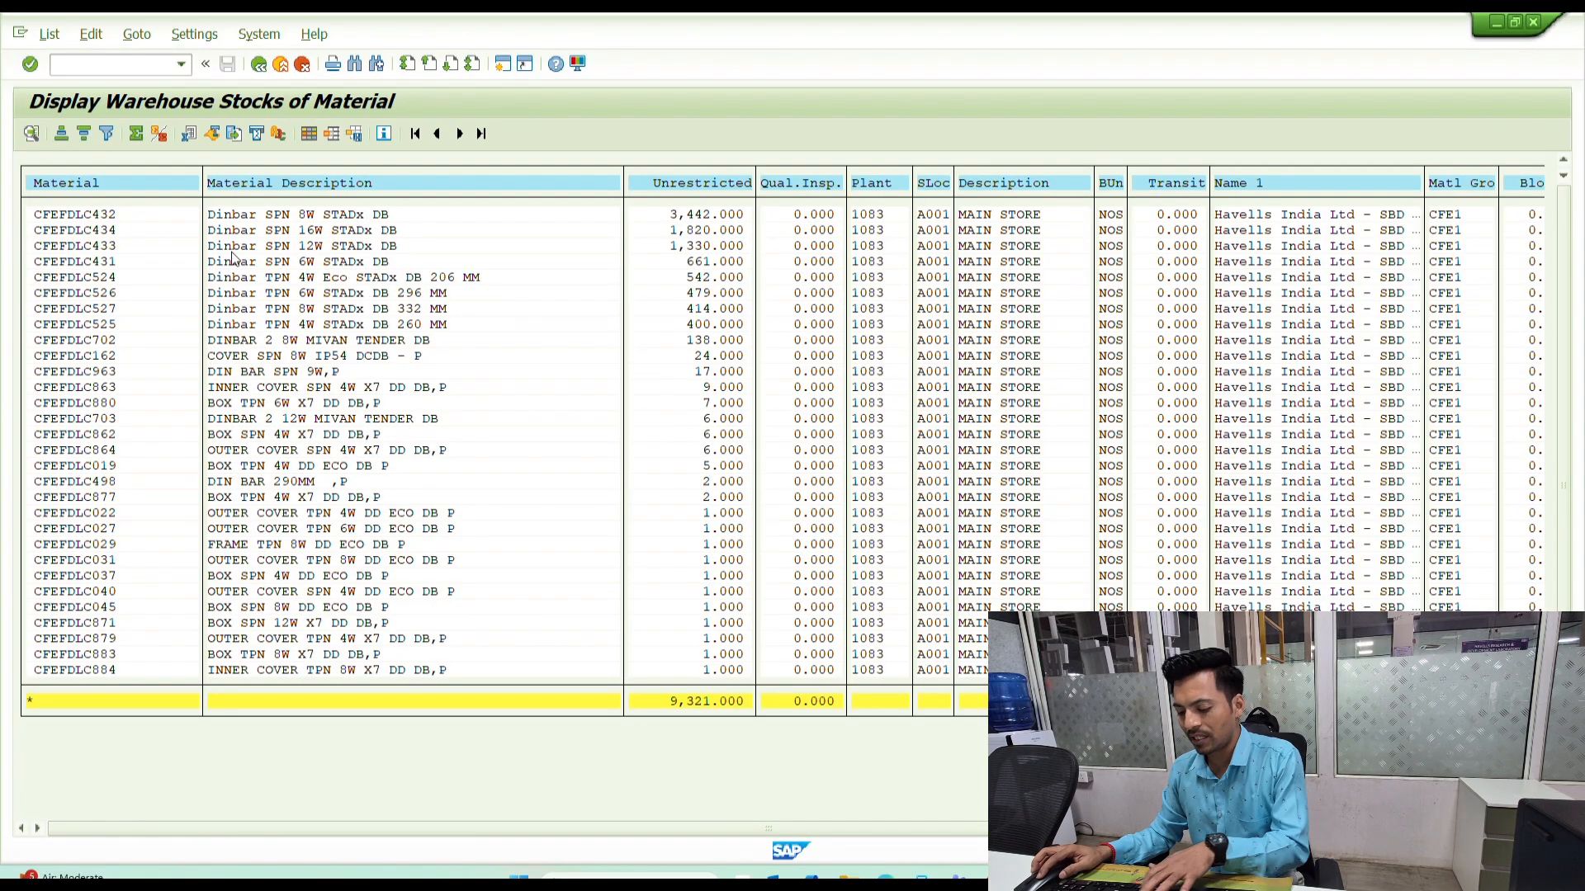
{"action": "left_click", "coordinate": [95, 185]}
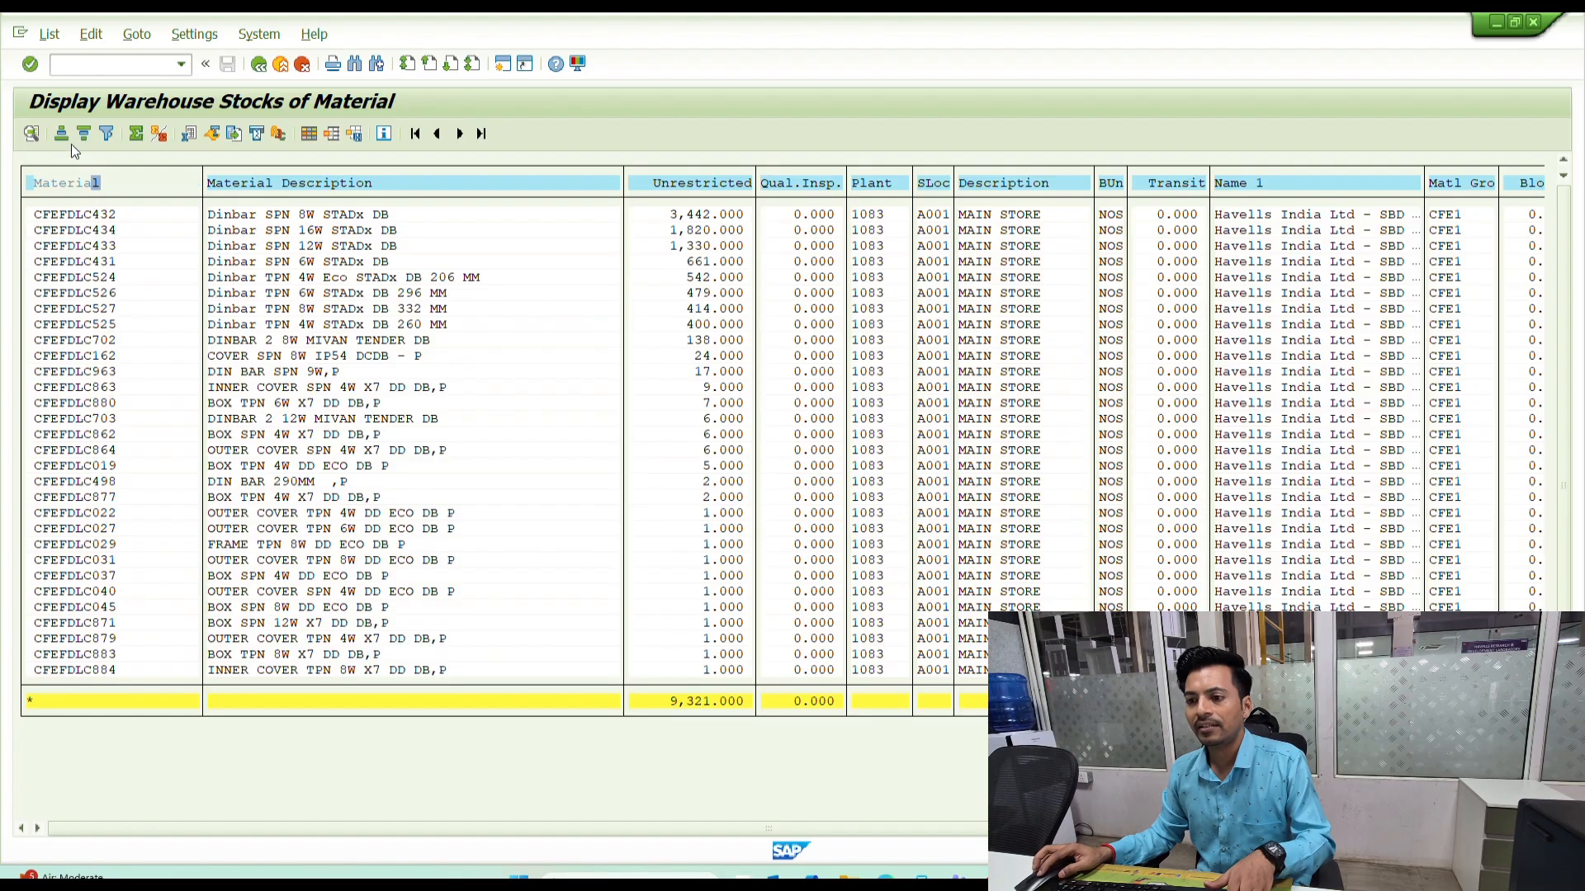
{"action": "left_click", "coordinate": [61, 132]}
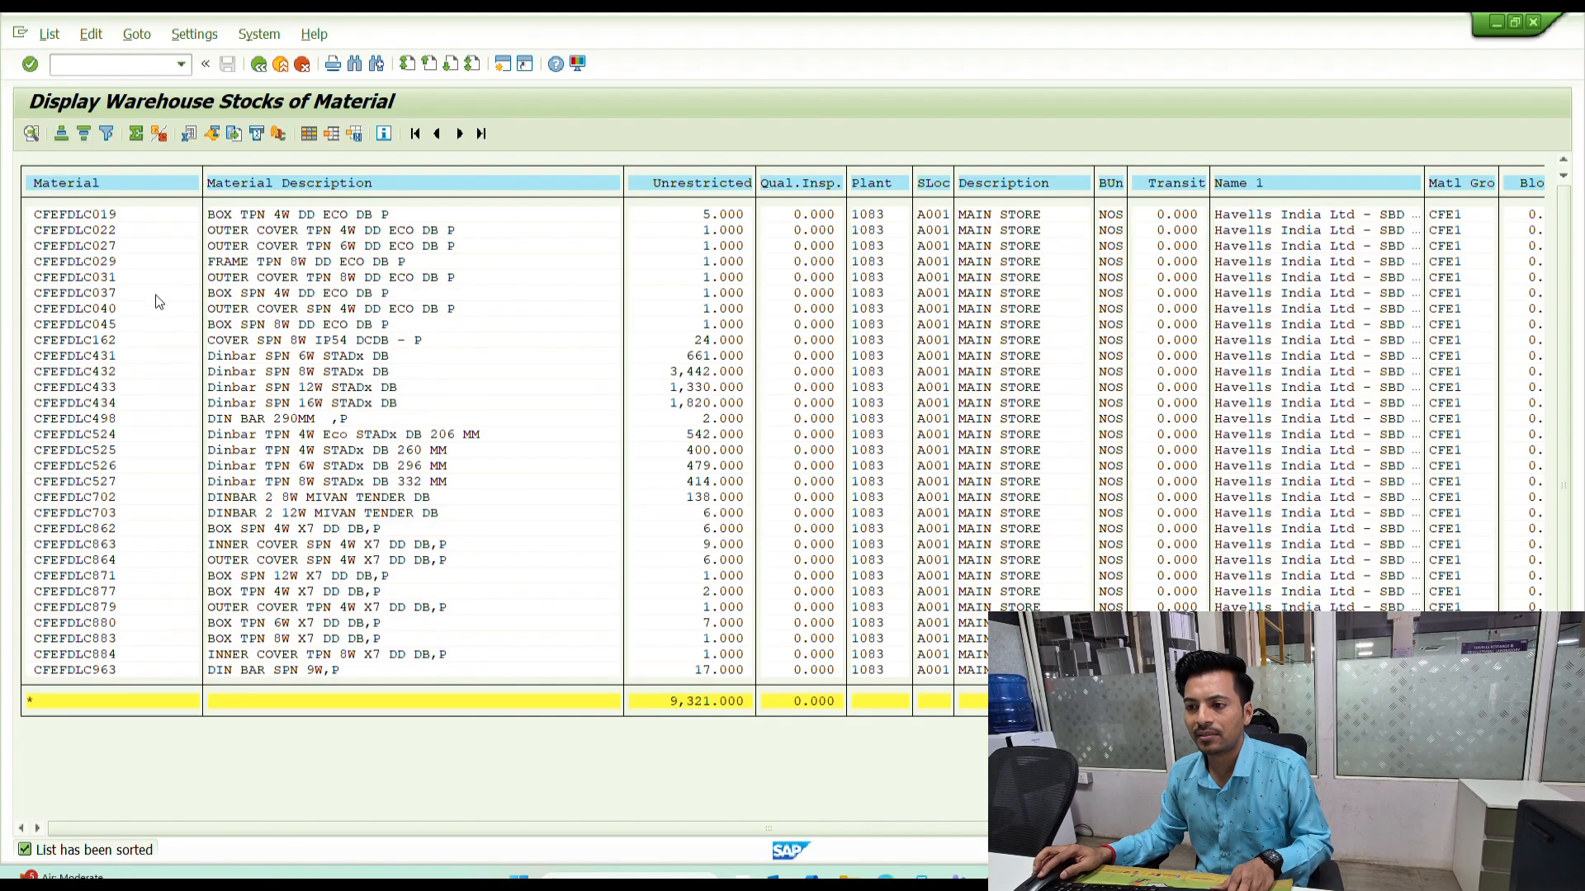
- Copy the block of material numbers from CFEFDLC019 down to CFEFDLC162 in the stock list
{"action": "key", "text": "ctrl+y"}
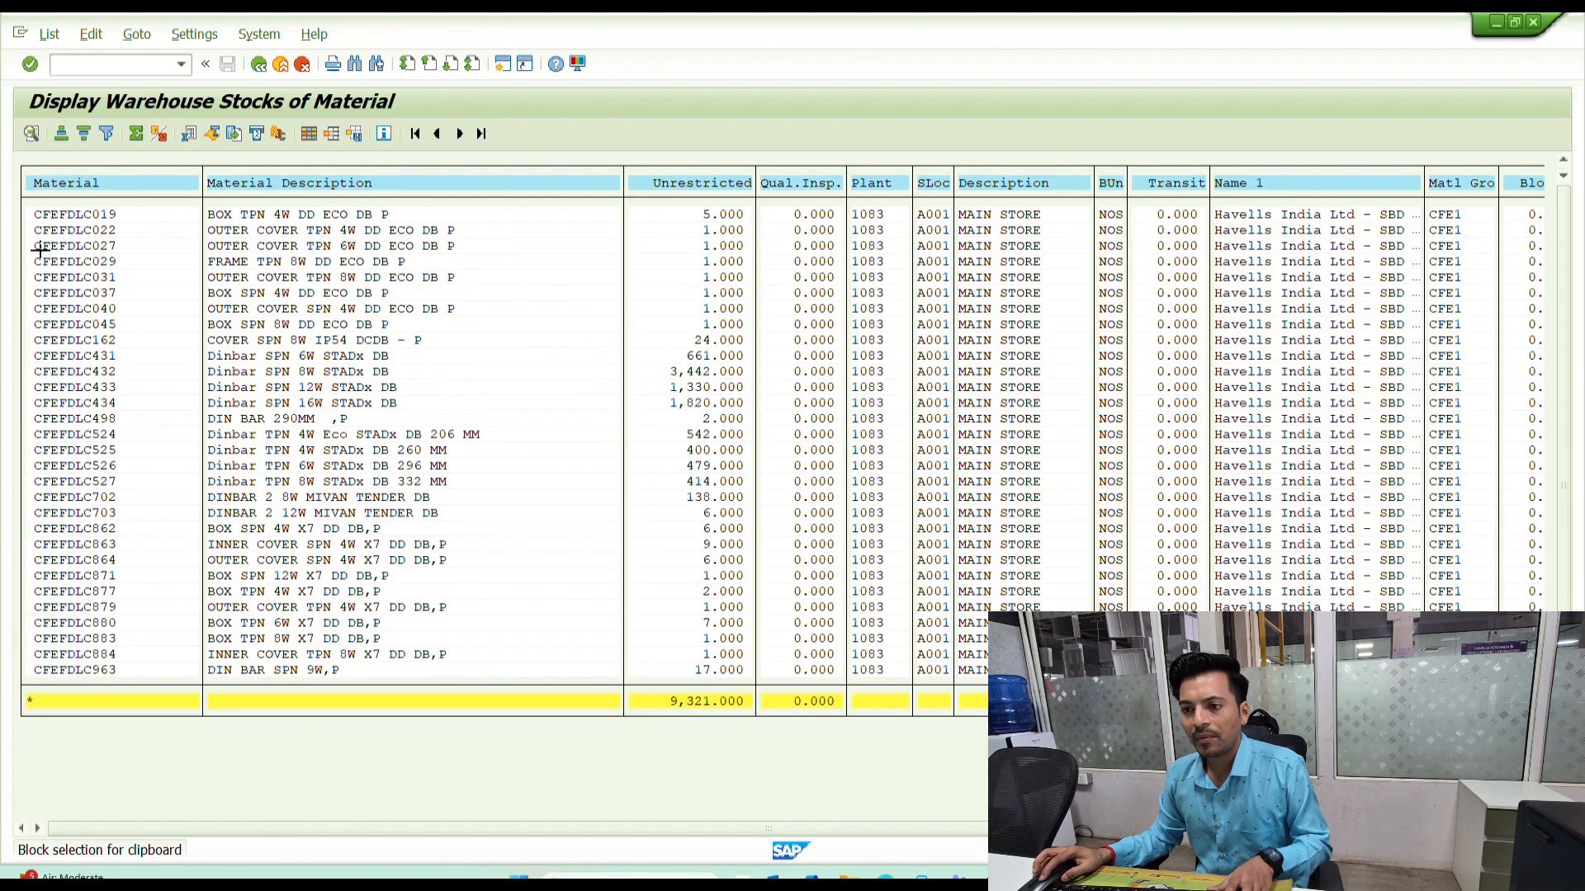
{"action": "left_click_drag", "start_coordinate": [35, 213], "coordinate": [118, 346]}
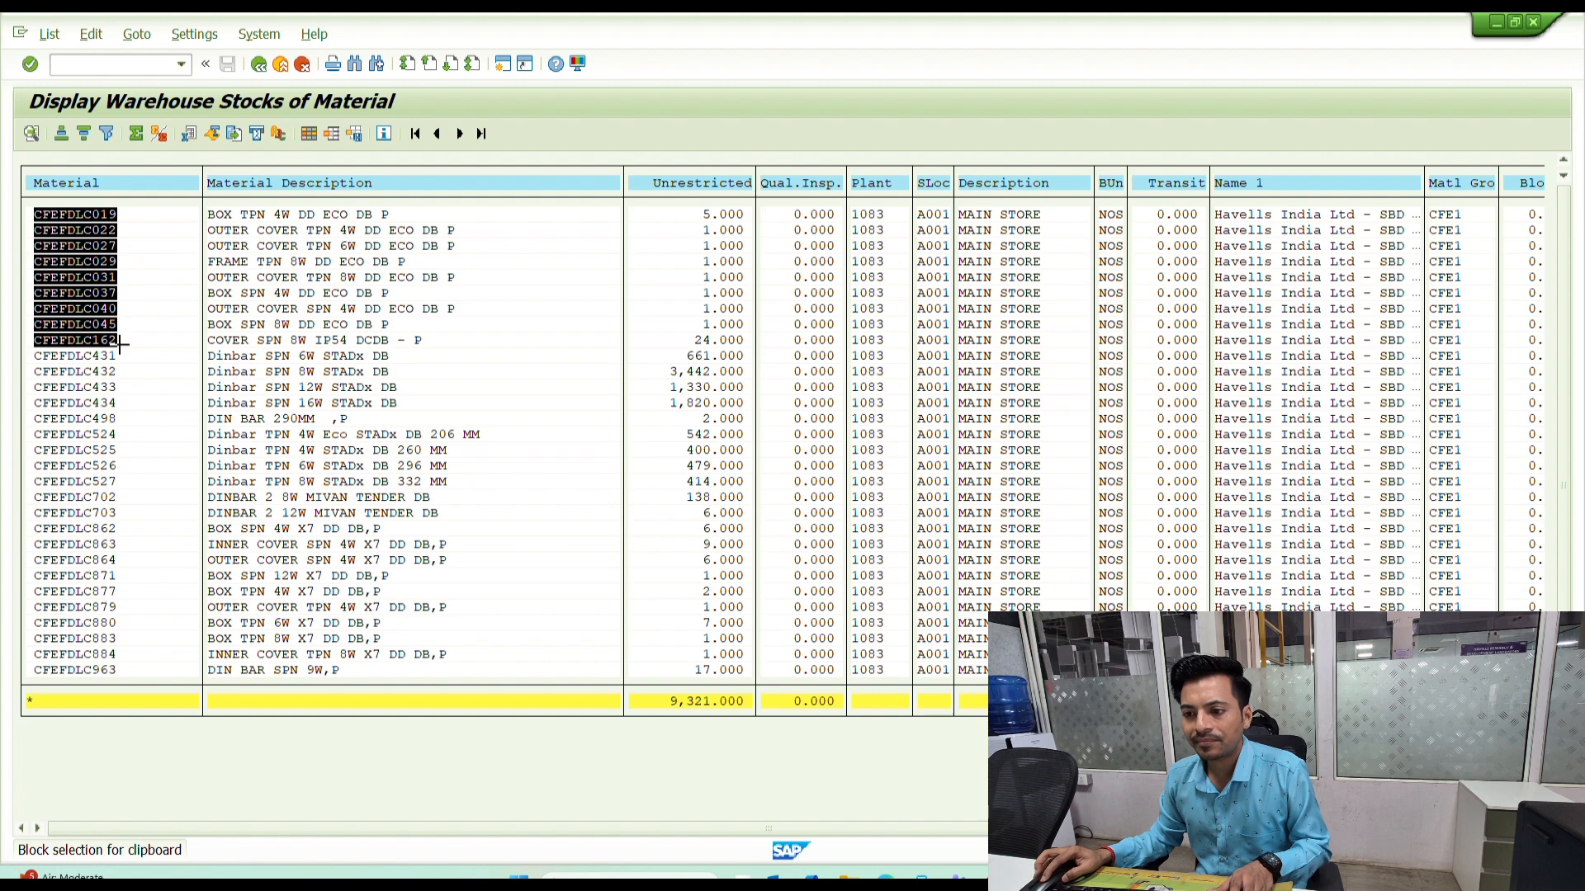
{"action": "key", "text": "ctrl+c"}
- Set the storage location to a001 for reservation items 56 to 67
{"action": "key", "text": "alt+Tab"}
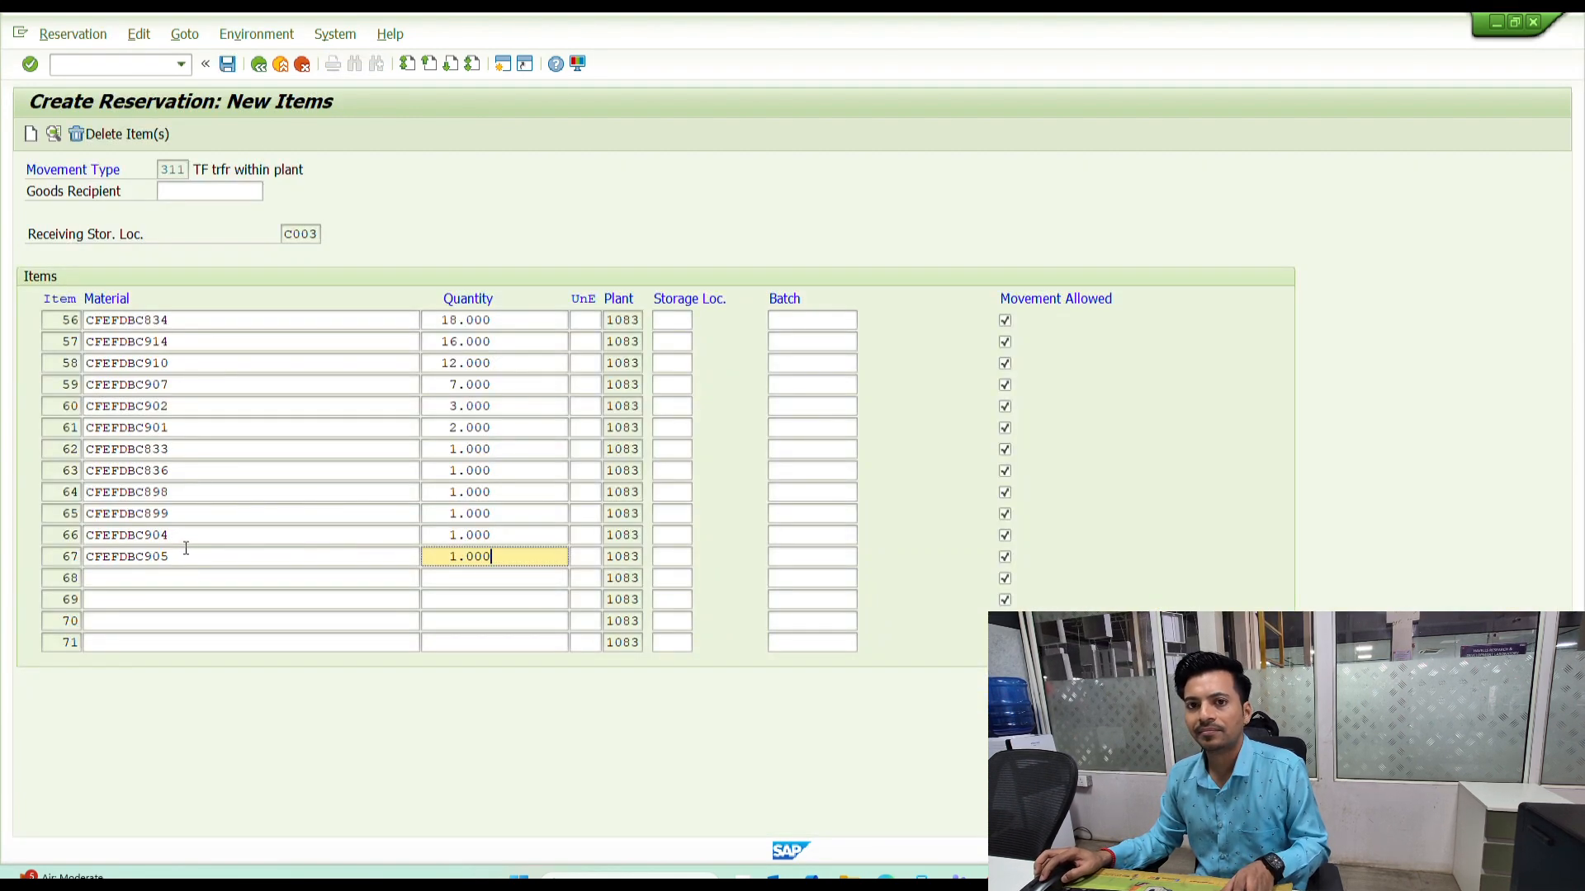
{"action": "key", "text": "Tab"}
{"action": "key", "text": "Tab"}
{"action": "key", "text": "ctrl+v"}
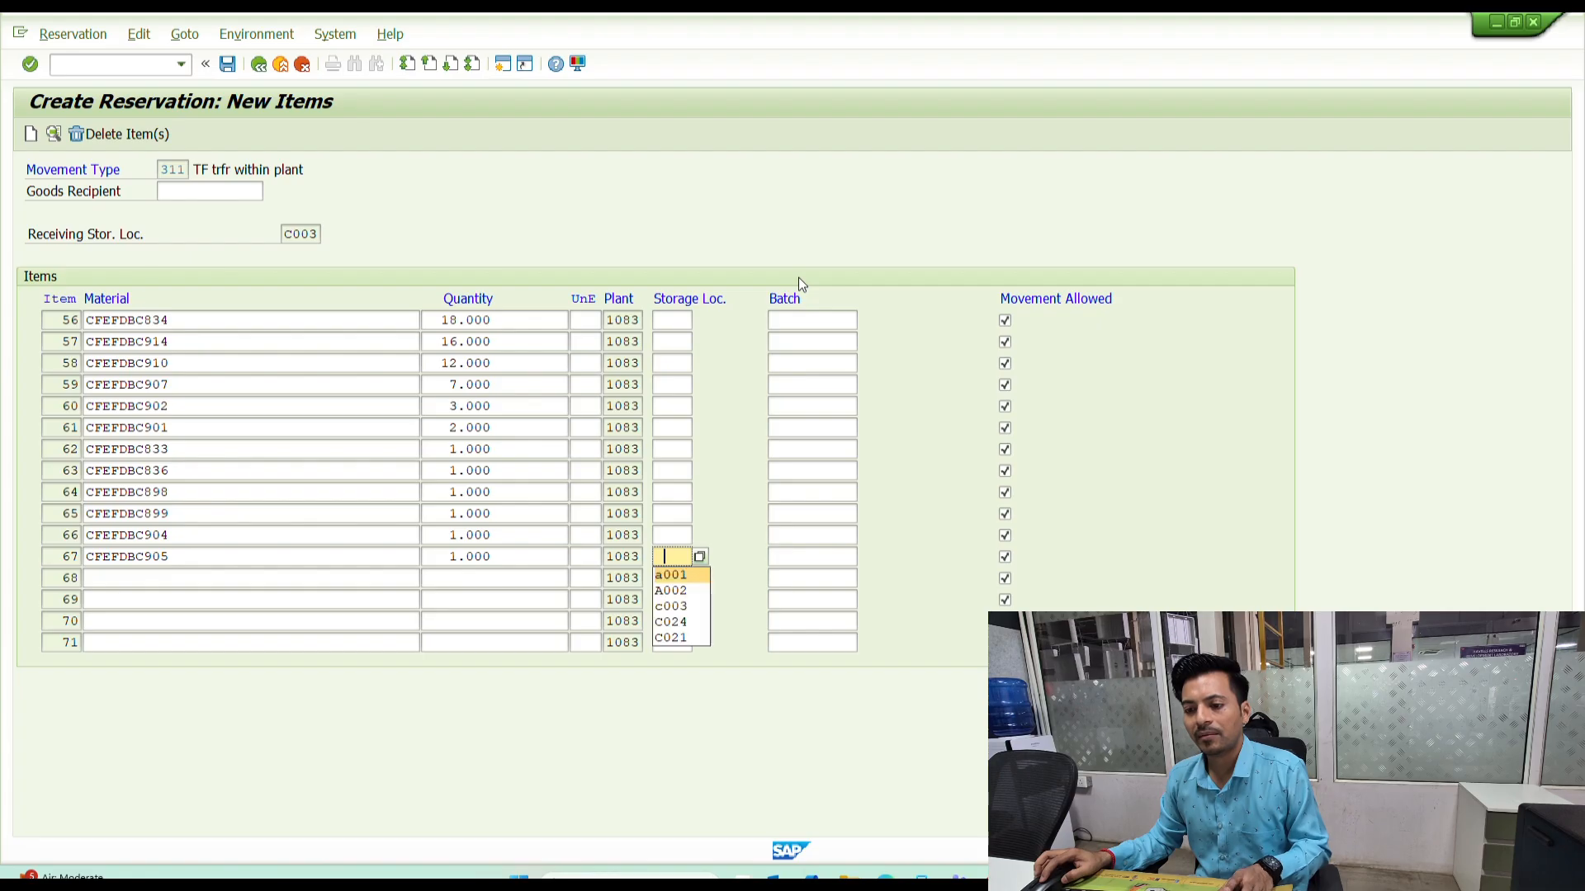
{"action": "key", "text": "Up"}
{"action": "key", "text": "ctrl+v"}
{"action": "key", "text": "Up"}
{"action": "key", "text": "ctrl+v"}
{"action": "key", "text": "Up"}
{"action": "key", "text": "ctrl+v"}
{"action": "key", "text": "Up"}
{"action": "key", "text": "Up"}
{"action": "key", "text": "Up"}
{"action": "key", "text": "Up"}
{"action": "key", "text": "Up"}
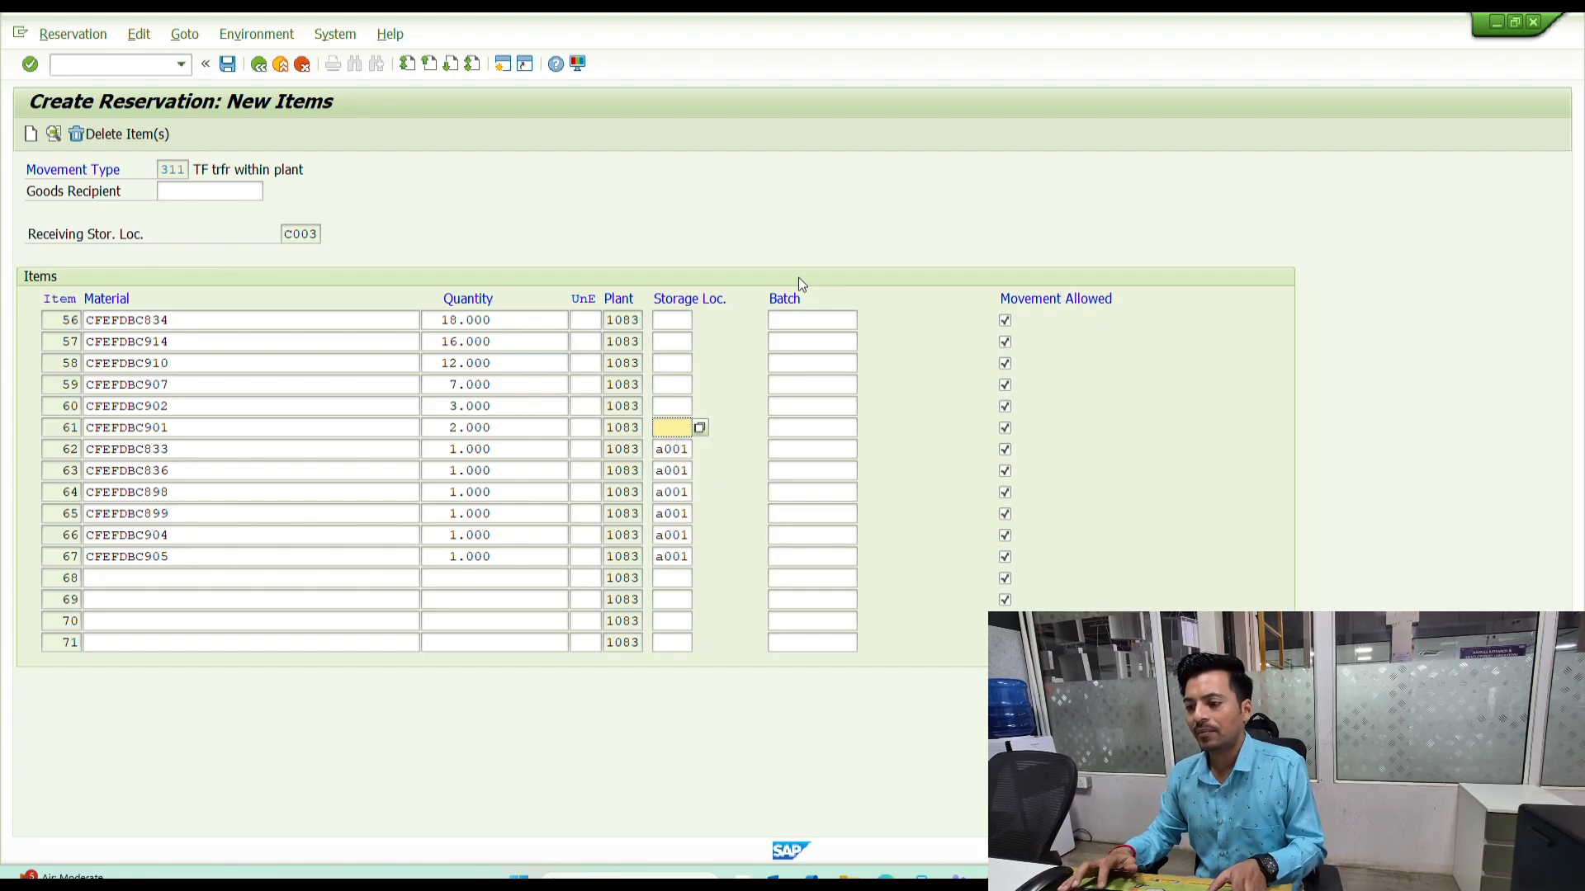
{"action": "key", "text": "ctrl+v"}
{"action": "key", "text": "Up"}
{"action": "key", "text": "ctrl+v"}
{"action": "key", "text": "Up"}
{"action": "key", "text": "ctrl+v"}
{"action": "key", "text": "Up"}
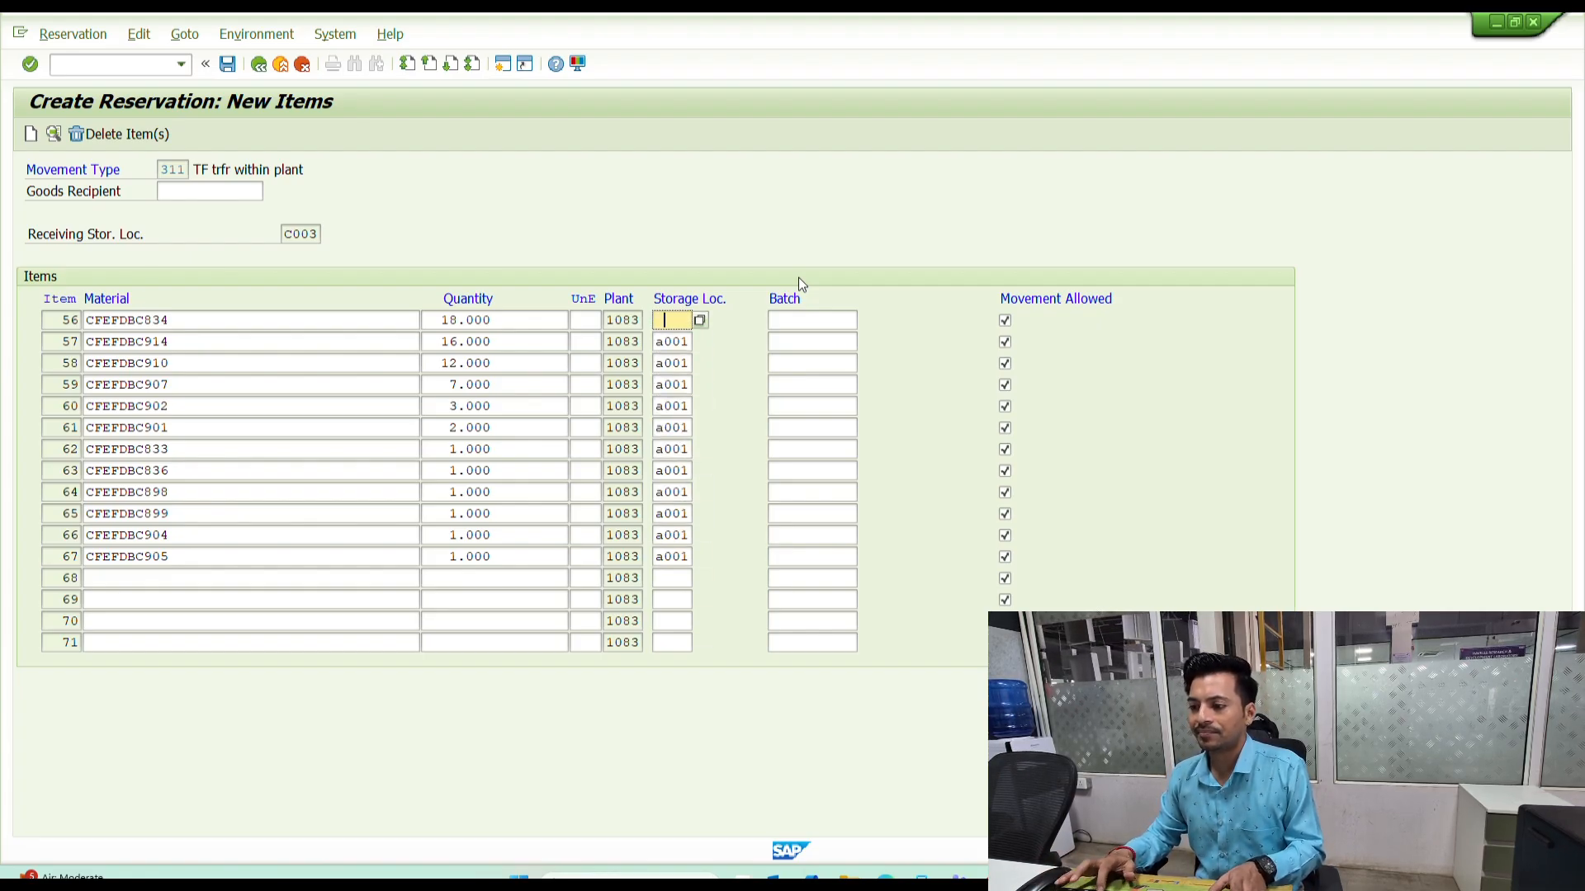
{"action": "key", "text": "ctrl+v"}
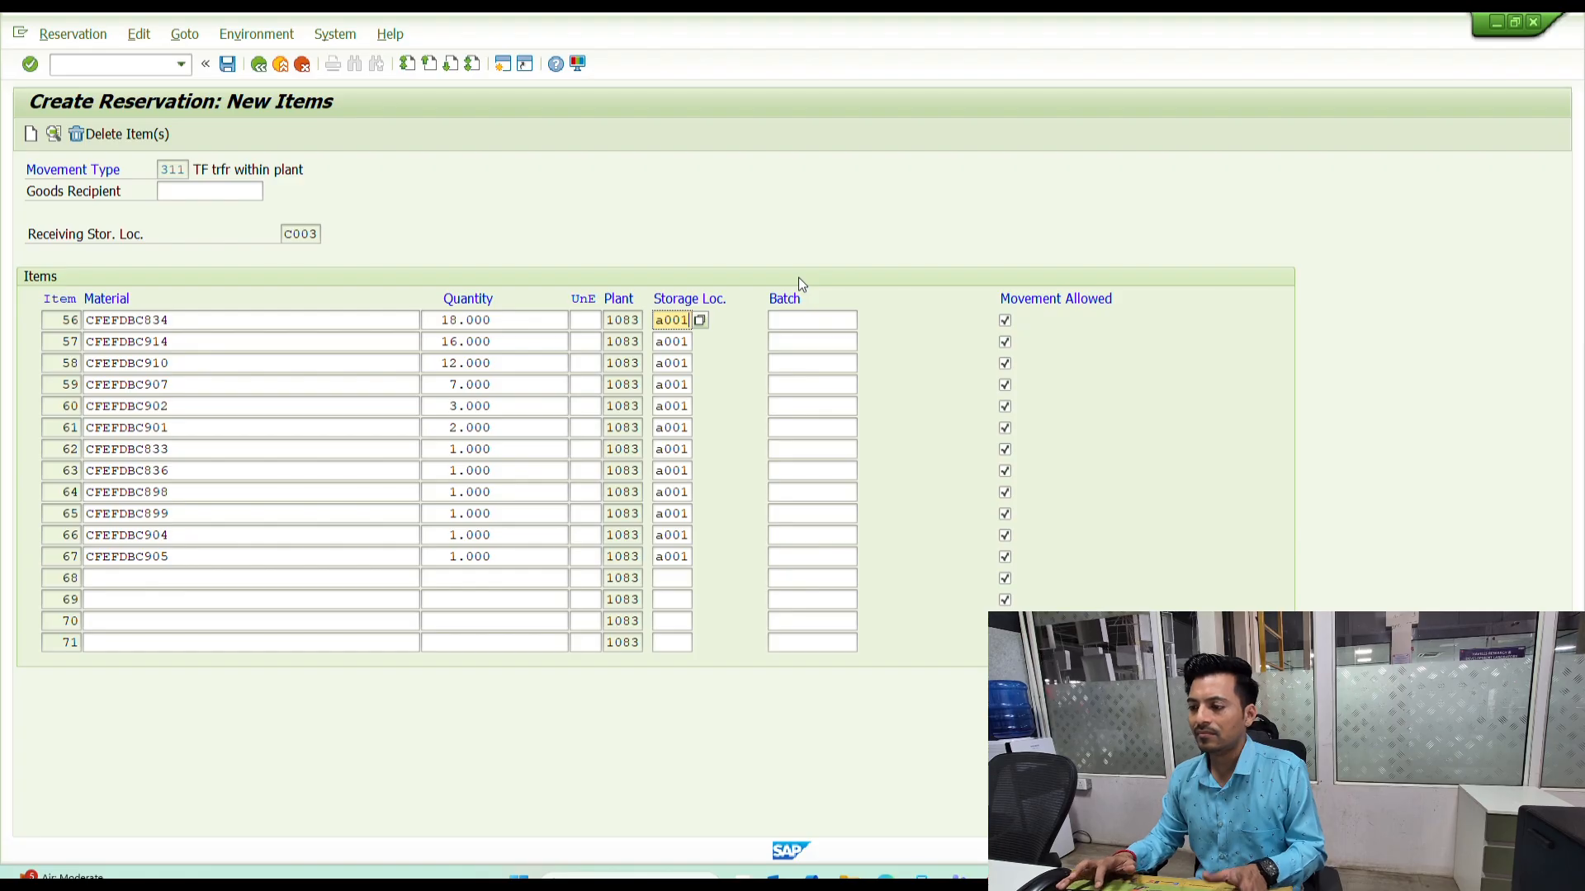
- Set the batch to M&P-SUBCON for reservation items 56 to 67 and confirm the entries
{"action": "key", "text": "Tab"}
{"action": "key", "text": "Down"}
{"action": "key", "text": "Return"}
{"action": "key", "text": "Down"}
{"action": "key", "text": "Down"}
{"action": "key", "text": "Return"}
{"action": "key", "text": "Down"}
{"action": "key", "text": "Down"}
{"action": "key", "text": "Return"}
{"action": "key", "text": "Down"}
{"action": "key", "text": "space"}
{"action": "key", "text": "Down"}
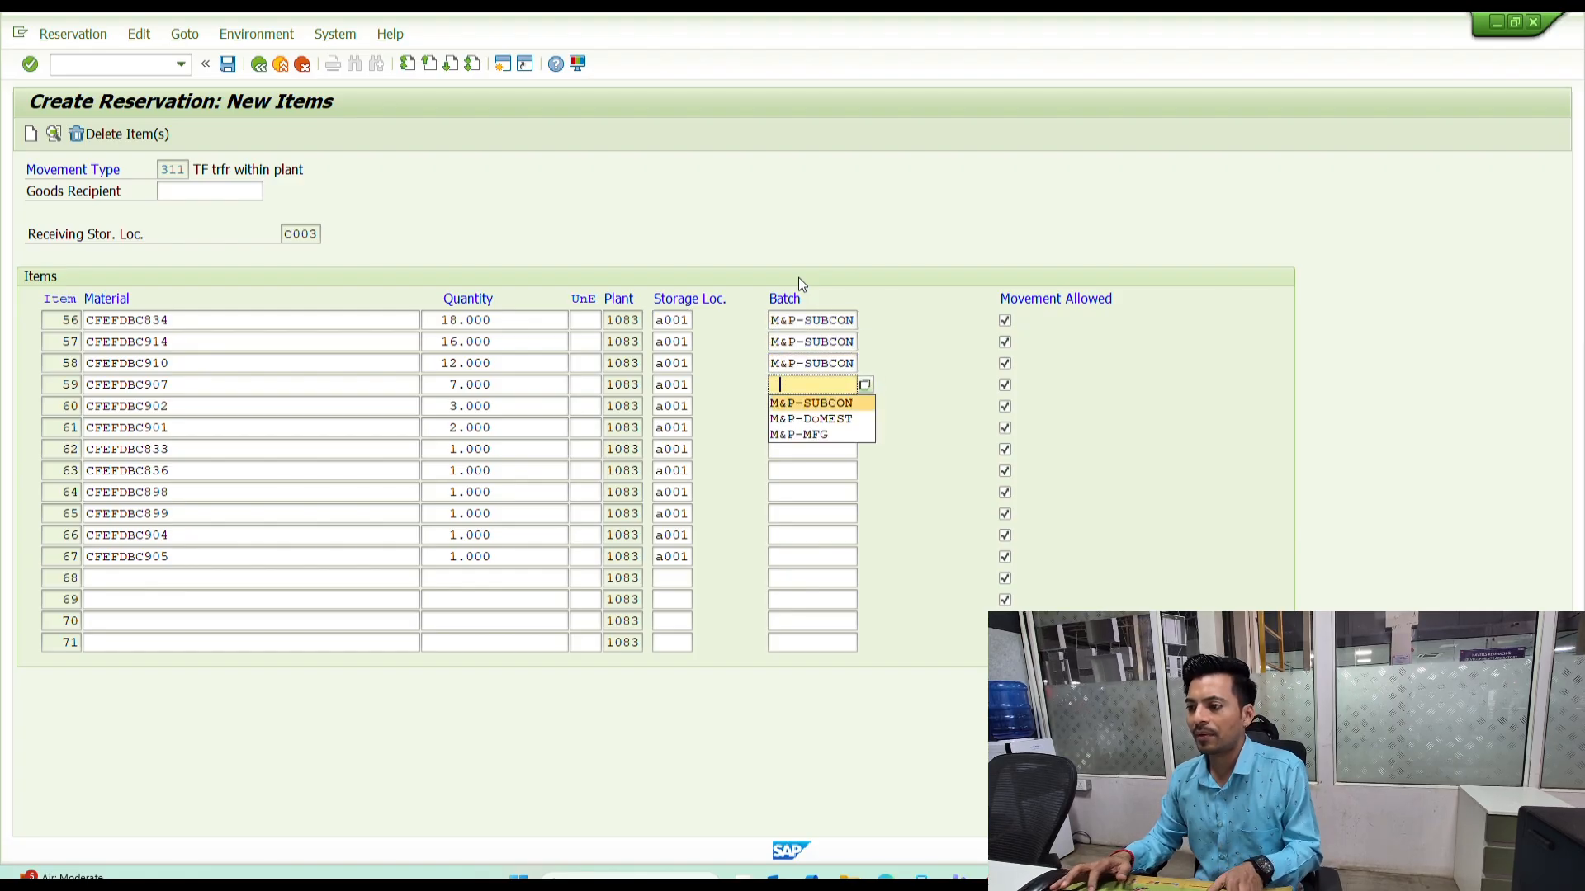
{"action": "key", "text": "Return"}
{"action": "key", "text": "Down"}
{"action": "key", "text": "space"}
{"action": "key", "text": "Down"}
{"action": "key", "text": "Return"}
{"action": "key", "text": "Down"}
{"action": "key", "text": "space"}
{"action": "key", "text": "Down"}
{"action": "key", "text": "Return"}
{"action": "key", "text": "Down"}
{"action": "key", "text": "space"}
{"action": "key", "text": "Down"}
{"action": "key", "text": "Return"}
{"action": "key", "text": "Down"}
{"action": "key", "text": "space"}
{"action": "key", "text": "Down"}
{"action": "key", "text": "Return"}
{"action": "key", "text": "Down"}
{"action": "key", "text": "space"}
{"action": "key", "text": "Down"}
{"action": "key", "text": "Return"}
{"action": "key", "text": "Down"}
{"action": "key", "text": "space"}
{"action": "key", "text": "Down"}
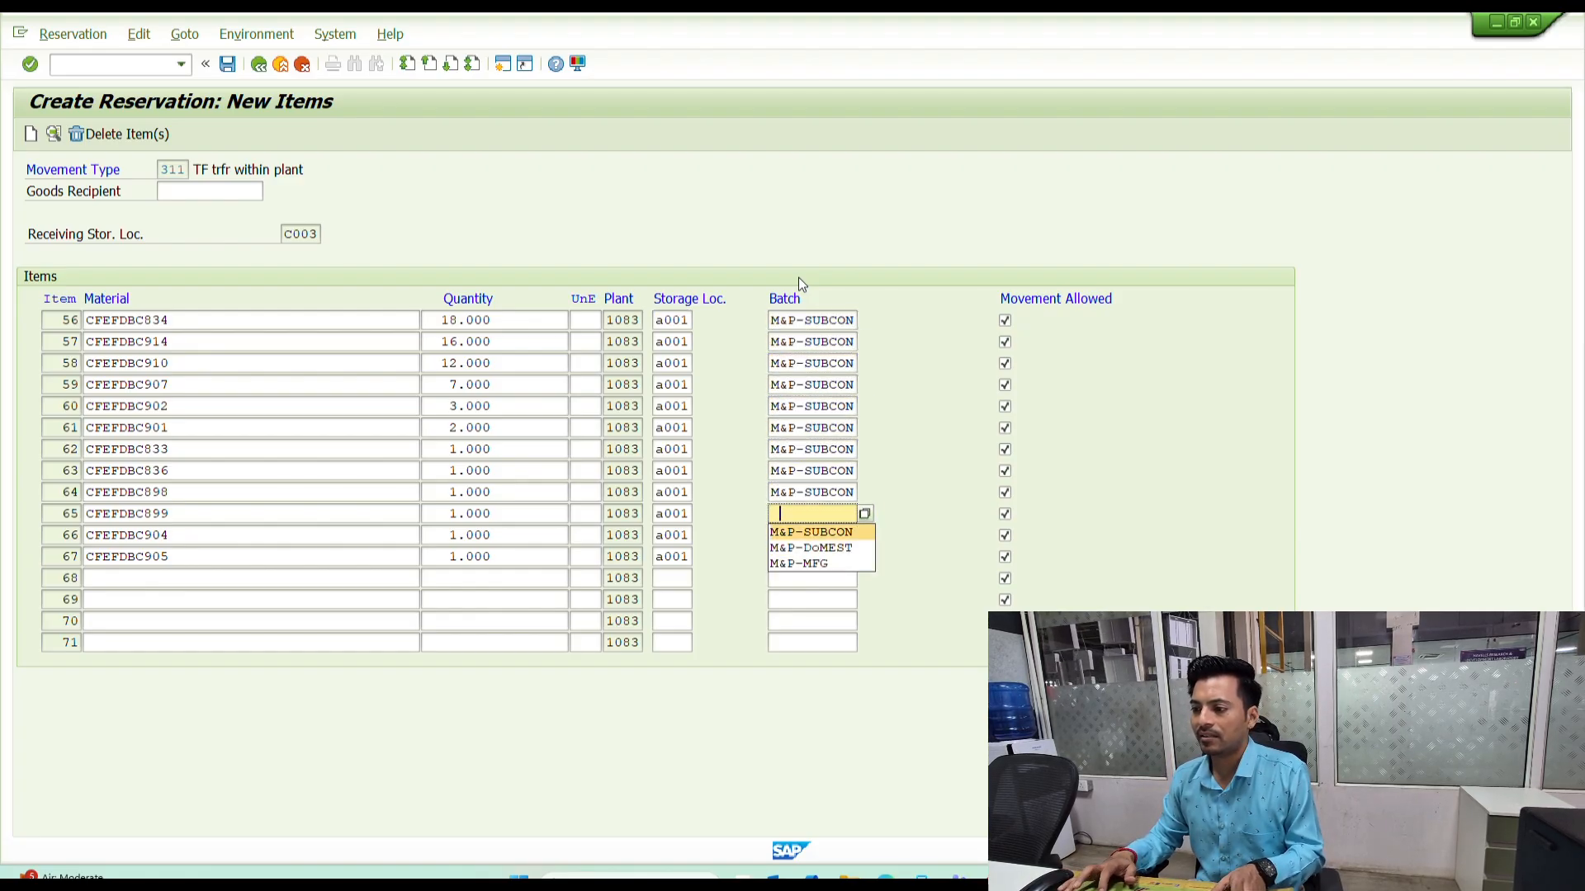
{"action": "key", "text": "Return"}
{"action": "key", "text": "Down"}
{"action": "key", "text": "space"}
{"action": "key", "text": "Down"}
{"action": "key", "text": "Return"}
{"action": "key", "text": "Down"}
{"action": "key", "text": "space"}
{"action": "key", "text": "Down"}
{"action": "key", "text": "Return"}
{"action": "key", "text": "Return"}
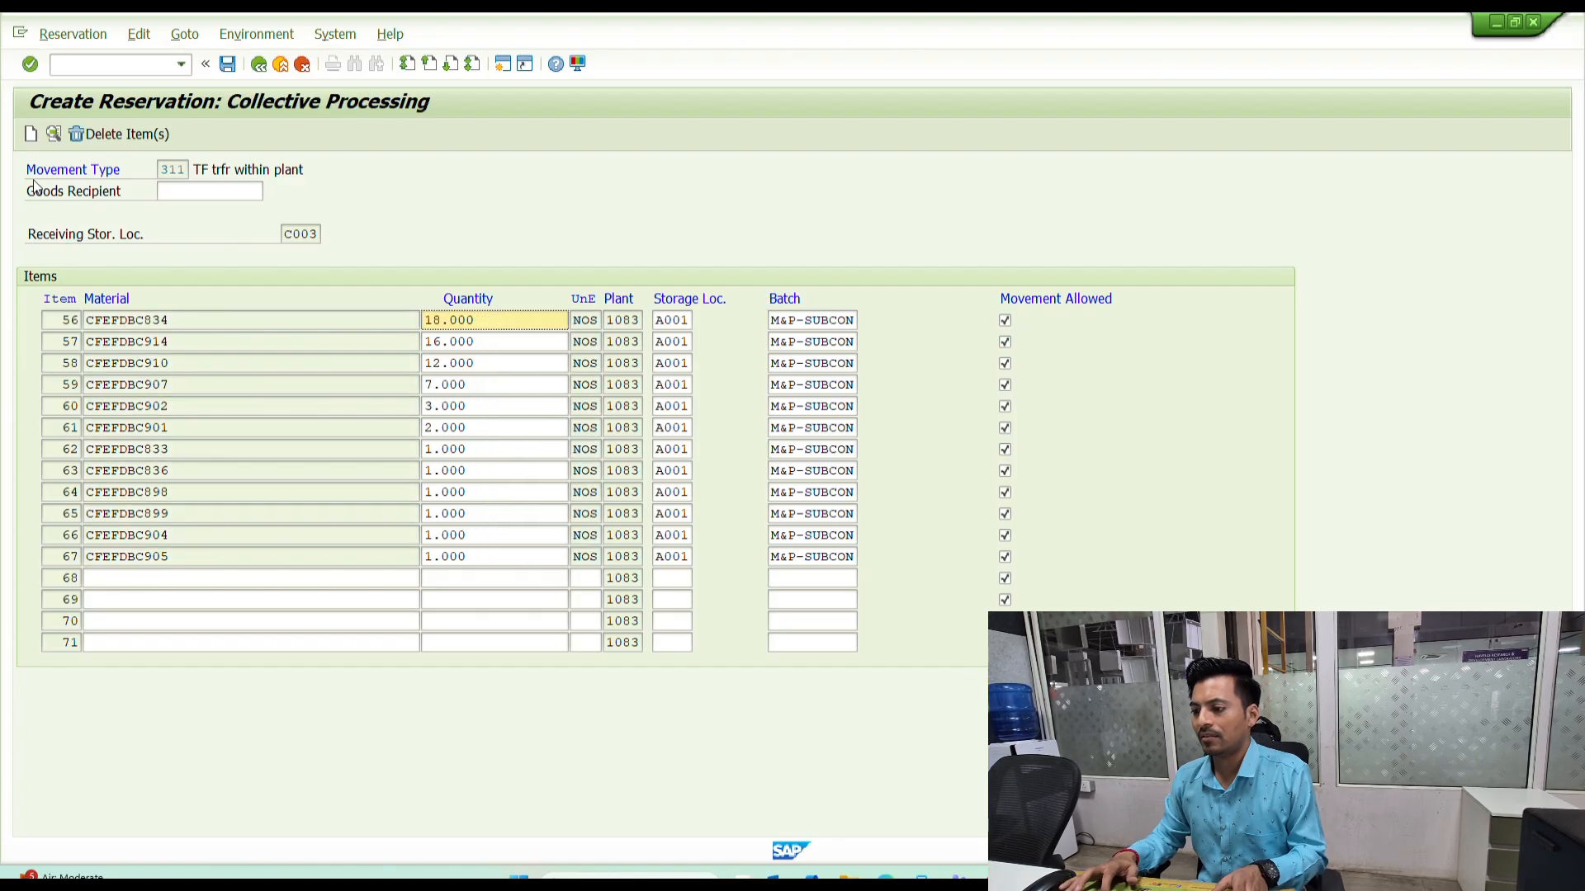
- Enter materials CFEFDLC019 to CFEFDLC162 as items 68 to 76 on a new reservation page and copy in their unrestricted stock quantities
{"action": "left_click", "coordinate": [31, 135]}
{"action": "type", "text": "CFEFDLC019 CFEFDLC022 CFEFDLC027 CFEFDLC029 CFEFDLC031 CFEFDLC037 CFEFDLC040 CFEFDLC045 CFEFDLC162"}
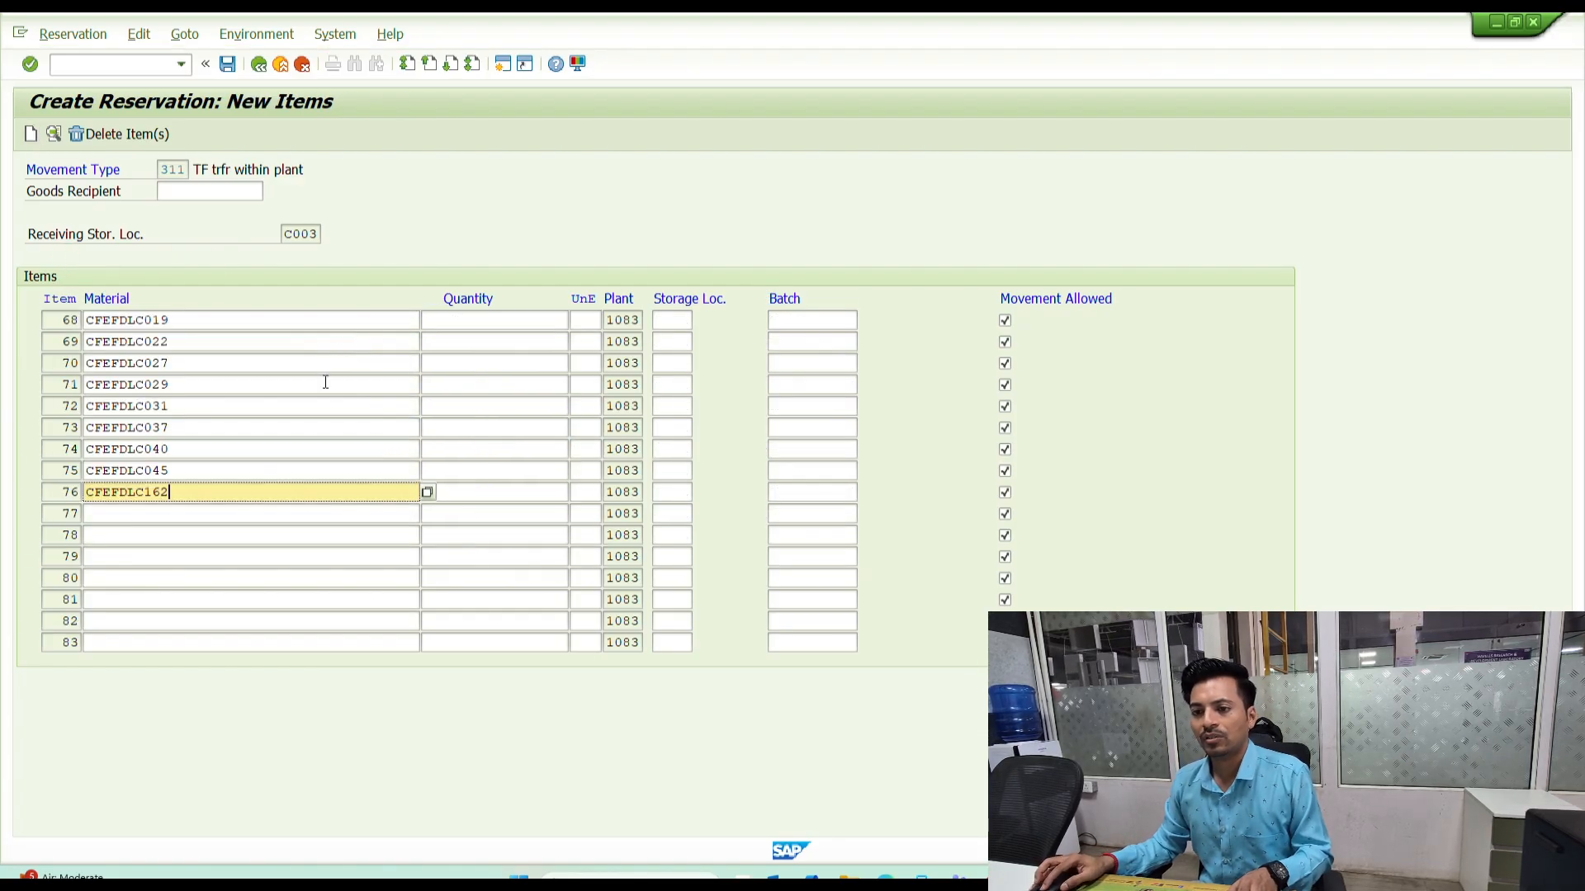
{"action": "key", "text": "alt+Tab"}
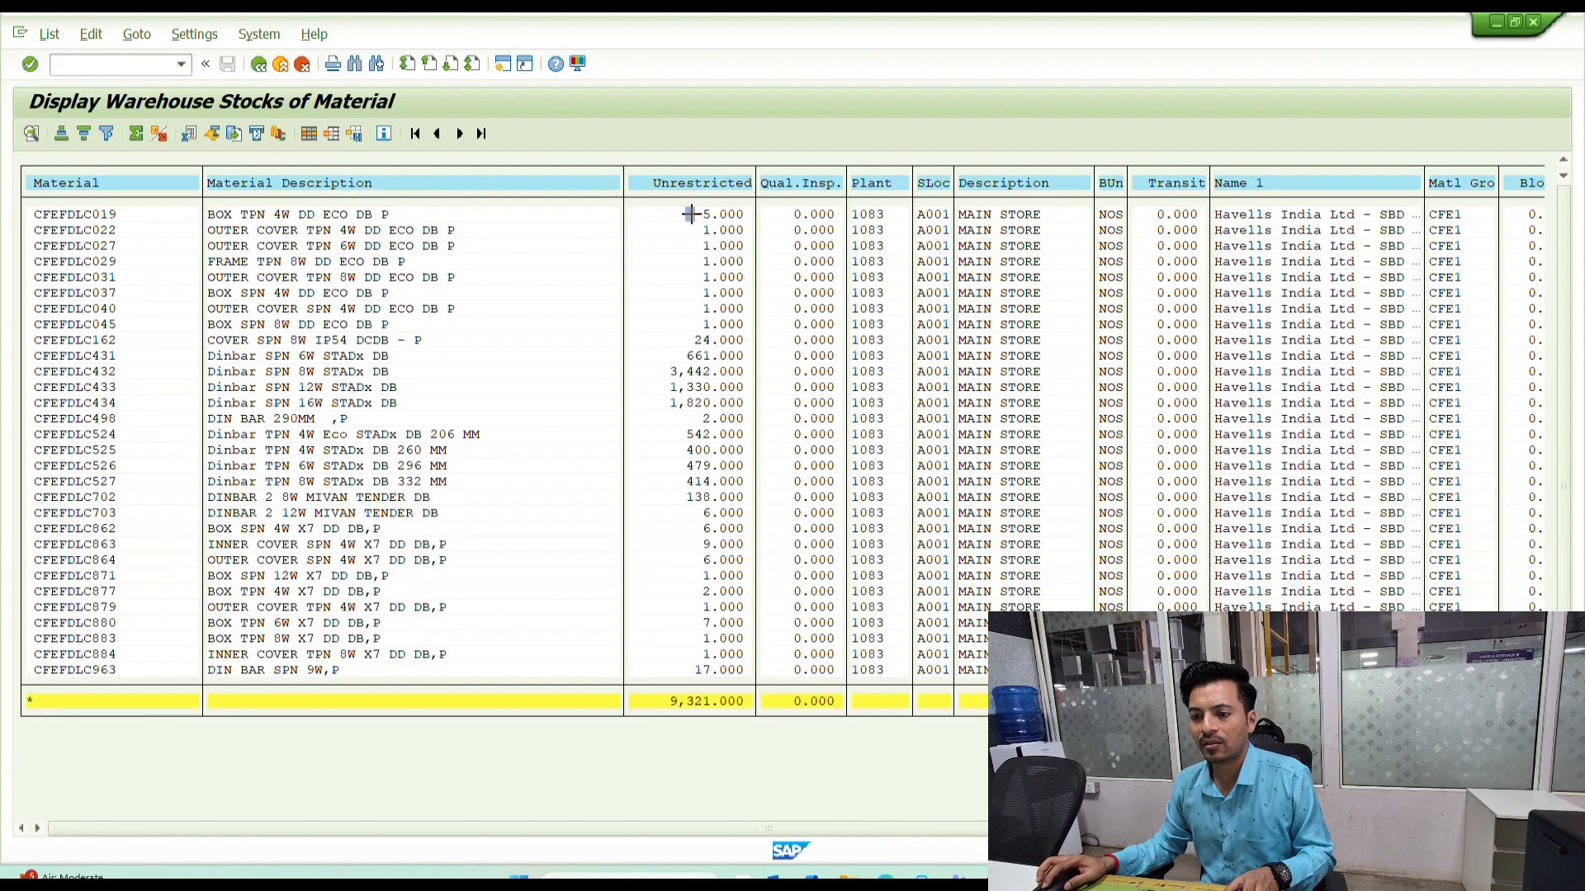
{"action": "left_click_drag", "start_coordinate": [687, 214], "coordinate": [667, 214]}
{"action": "left_click_drag", "start_coordinate": [675, 287], "coordinate": [749, 346]}
{"action": "key", "text": "ctrl+c"}
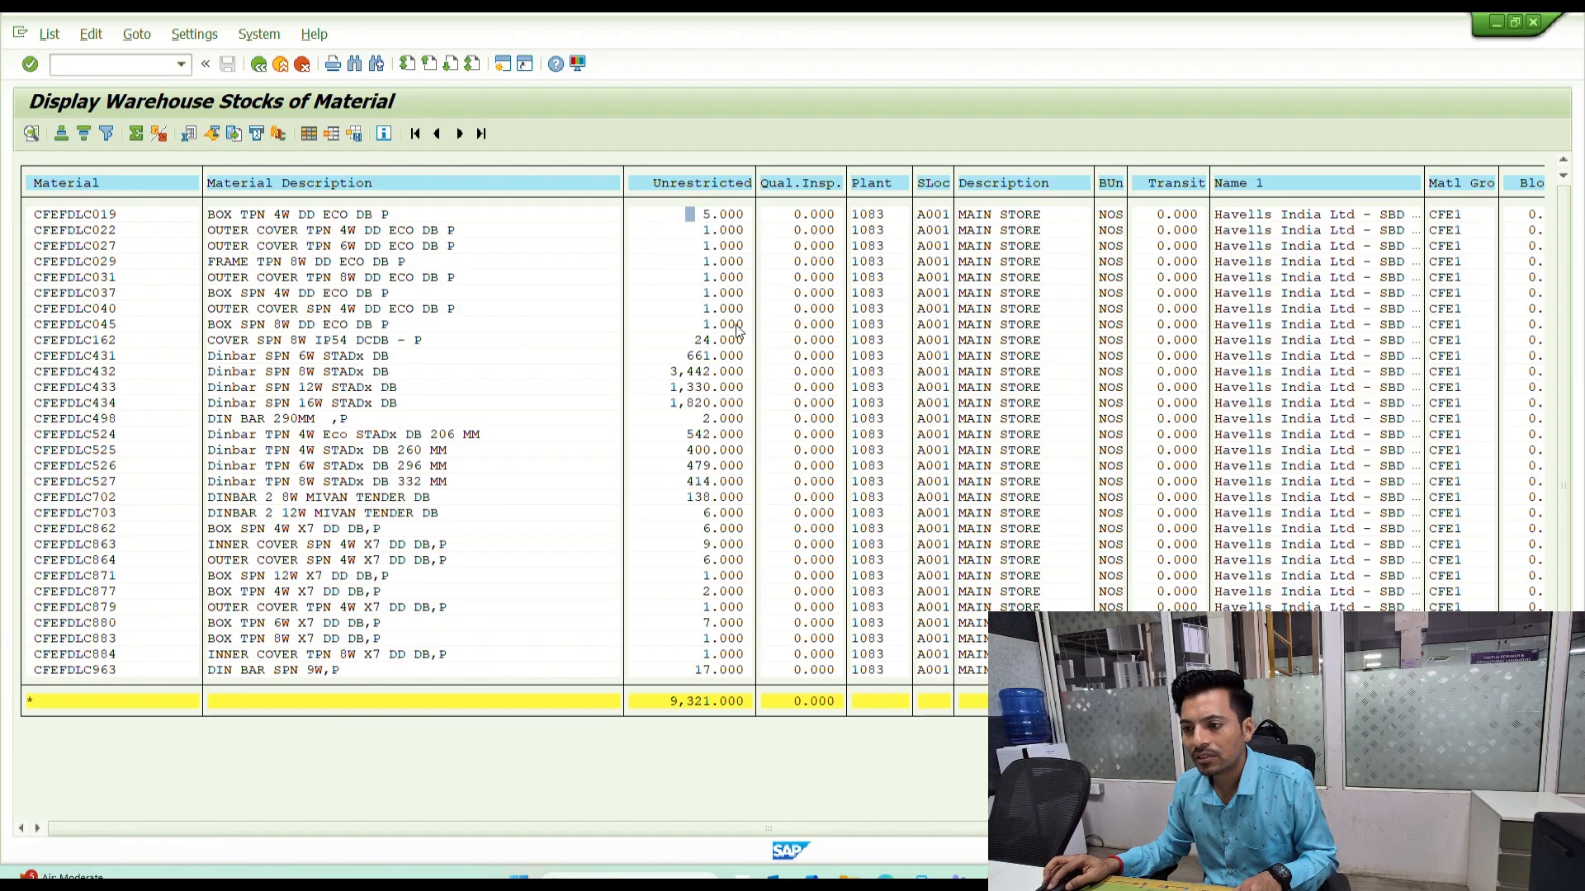
{"action": "key", "text": "alt+Tab"}
{"action": "left_click", "coordinate": [478, 320]}
{"action": "key", "text": "ctrl+v"}
- Set the storage location to a001 for reservation items 68 to 76
{"action": "type", "text": "a001"}
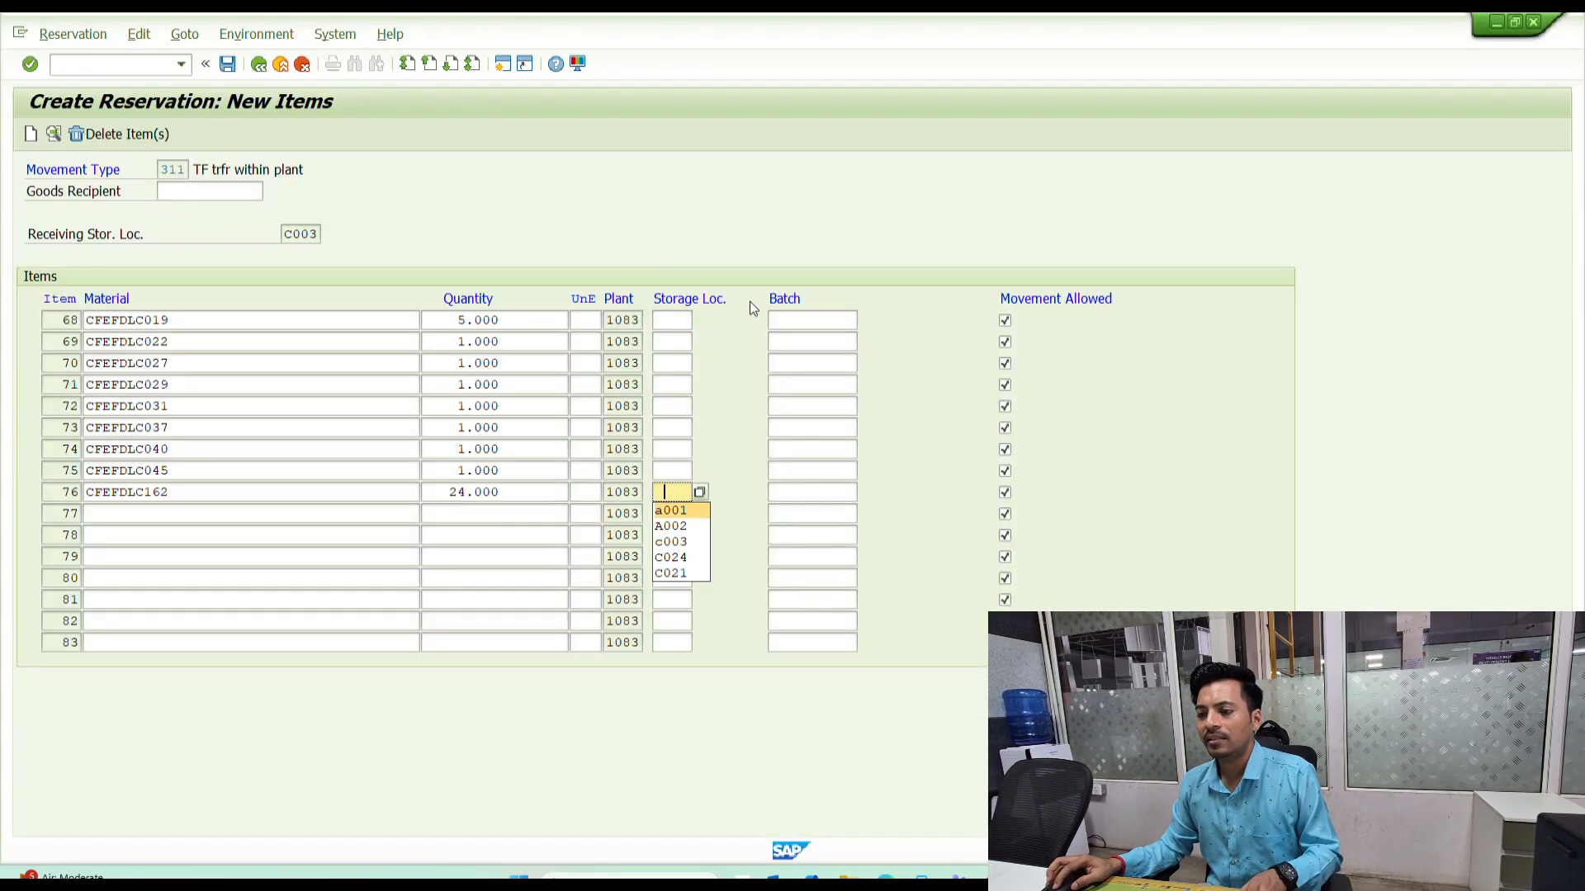
{"action": "key", "text": "Up"}
{"action": "type", "text": "a001"}
{"action": "key", "text": "Up"}
{"action": "type", "text": "a001"}
{"action": "key", "text": "Up"}
{"action": "type", "text": "a001"}
{"action": "key", "text": "Up"}
{"action": "key", "text": "Up"}
{"action": "type", "text": "a001"}
{"action": "key", "text": "Up"}
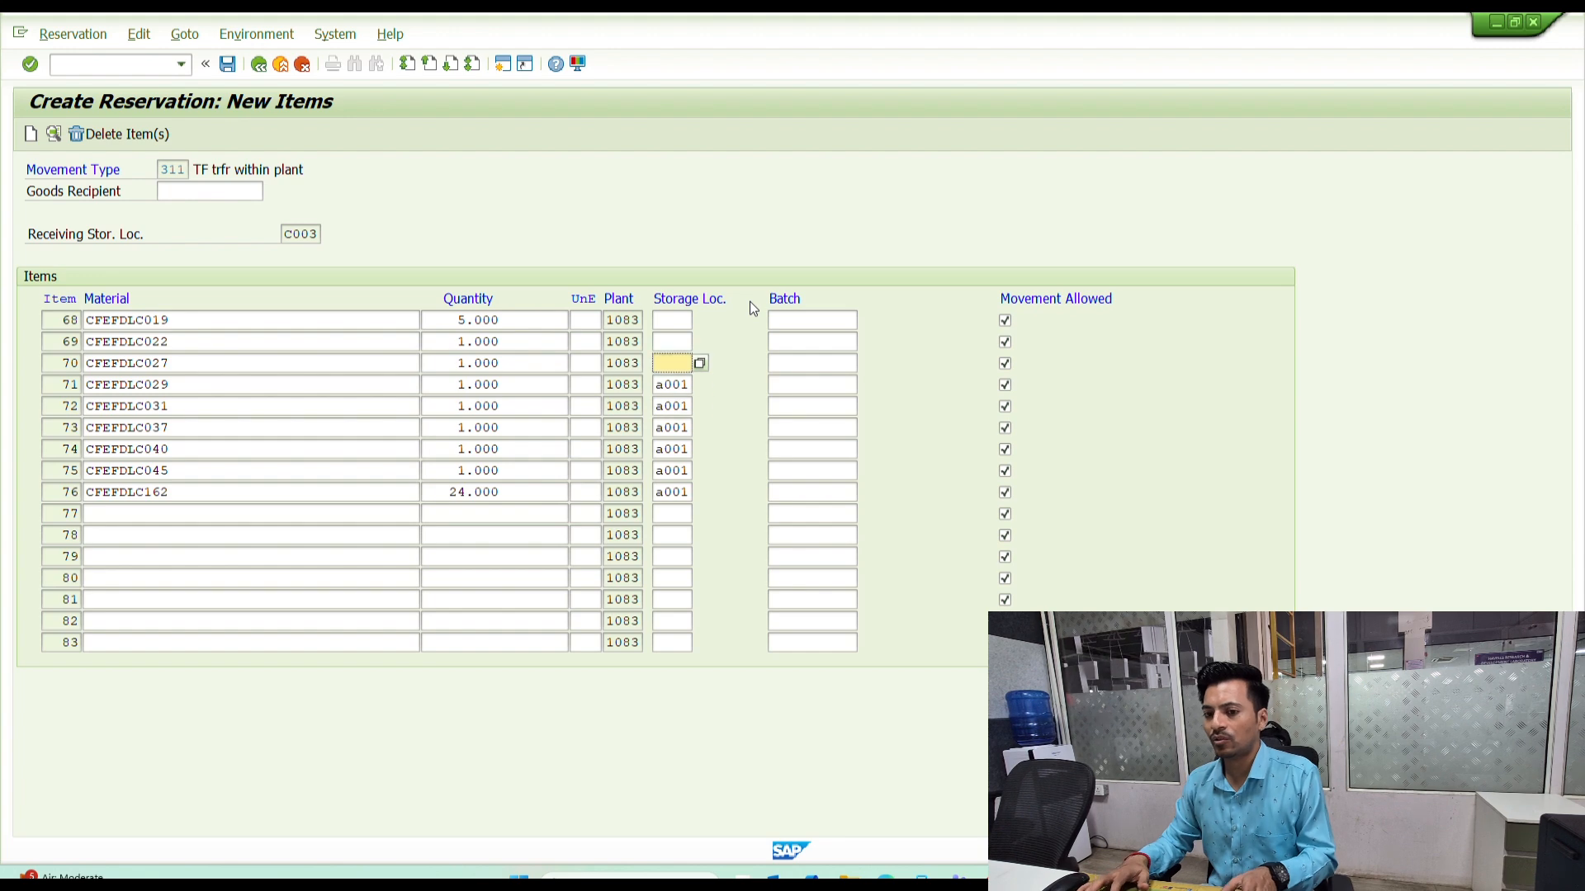
{"action": "type", "text": "a001"}
{"action": "key", "text": "Up"}
{"action": "type", "text": "a001"}
{"action": "key", "text": "Up"}
{"action": "type", "text": "a001"}
- Set the batch to M&P-SUBCON for reservation items 68 to 76 and confirm the entries
{"action": "key", "text": "Down"}
{"action": "type", "text": "M&P-SUBCON"}
{"action": "key", "text": "Down"}
{"action": "type", "text": "M&P-SUBCON"}
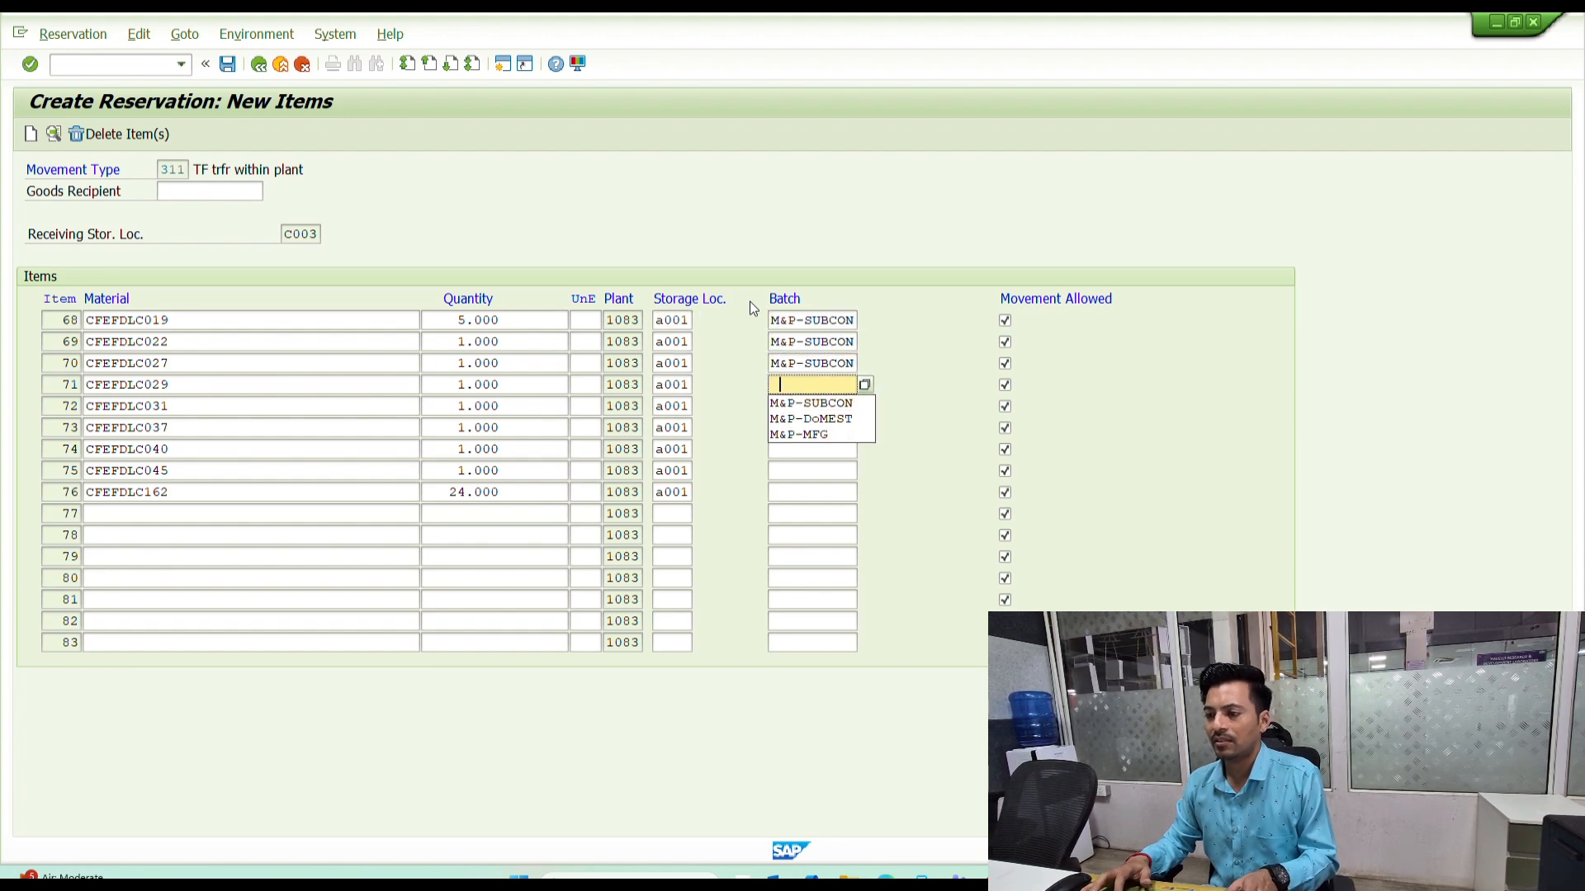
{"action": "key", "text": "Down"}
{"action": "type", "text": "M&P-SUBCON"}
{"action": "key", "text": "Down"}
{"action": "type", "text": "M&P-SUBCON"}
{"action": "key", "text": "Return"}
{"action": "key", "text": "Down"}
{"action": "type", "text": "M&P-SUBCON"}
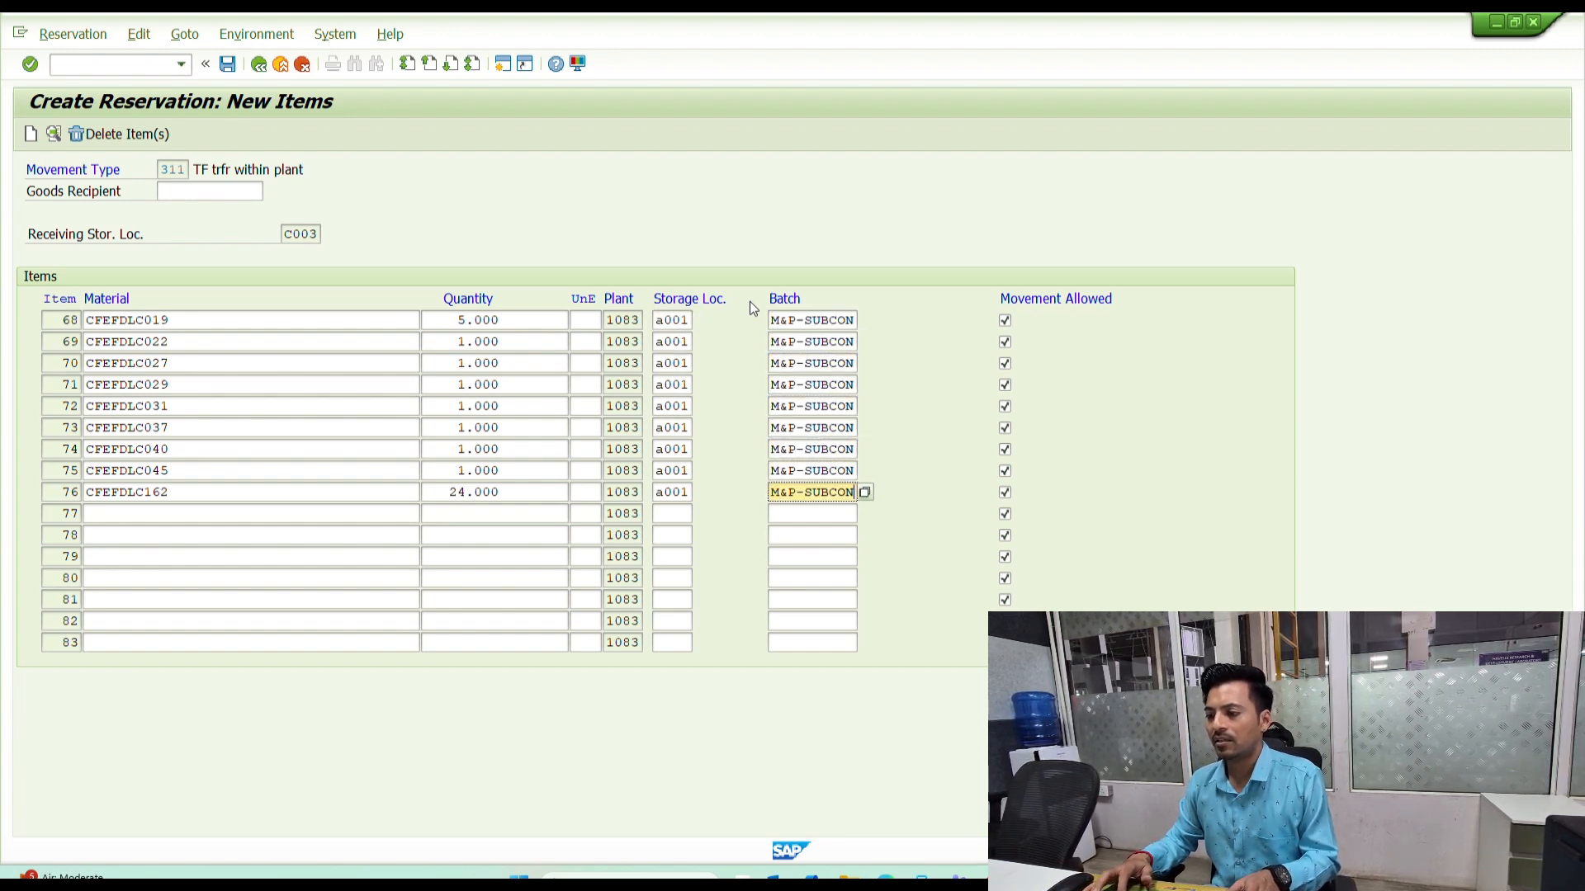
{"action": "key", "text": "Return"}
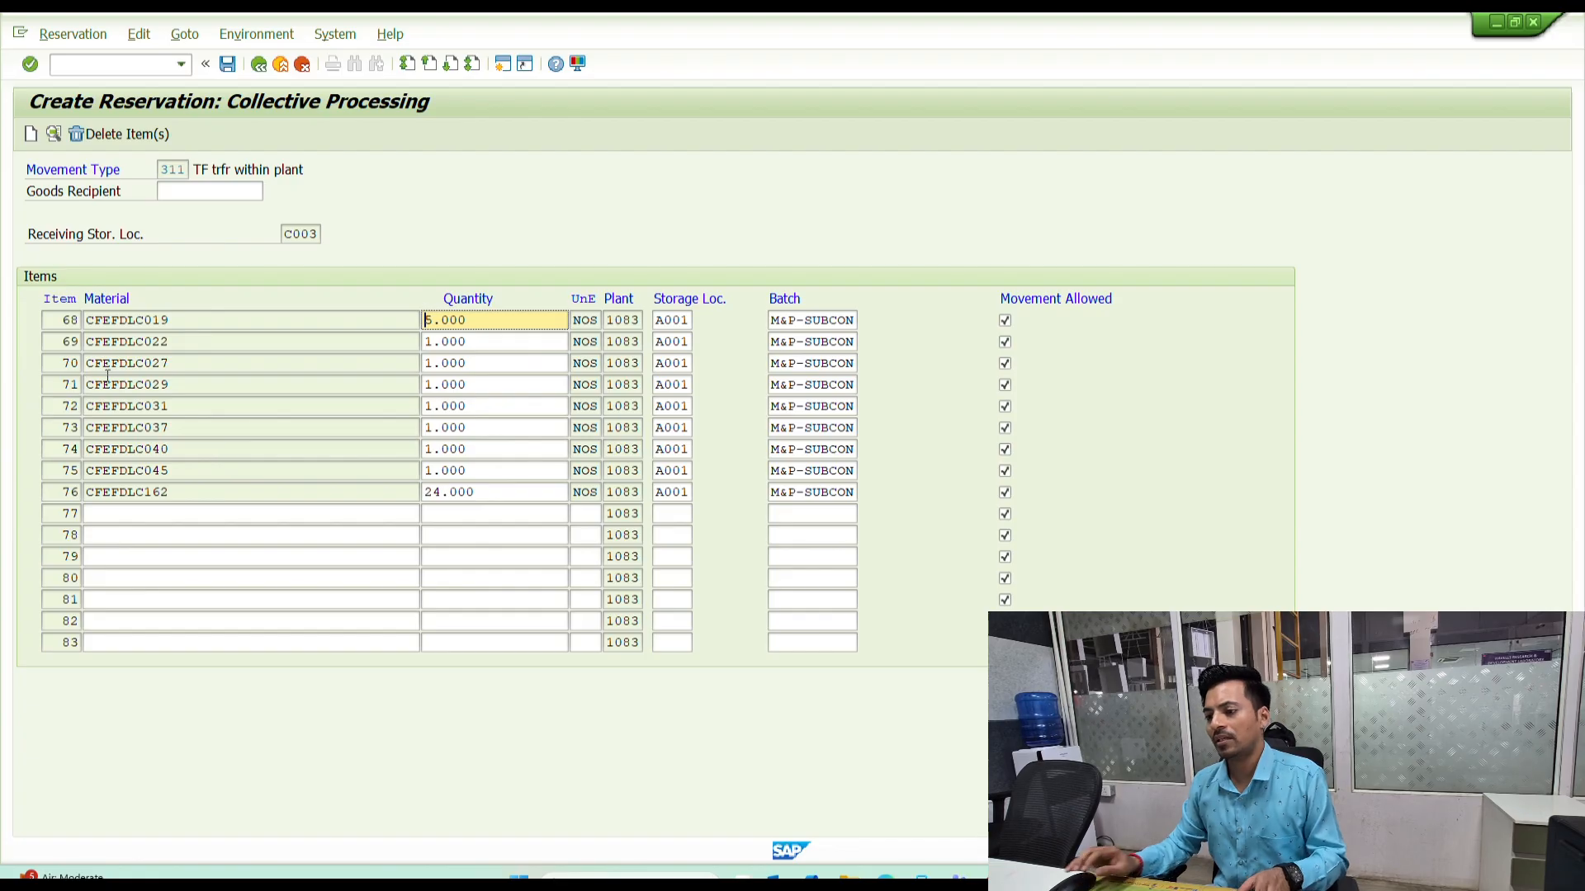
- Copy the material numbers from CFEFDLC862 down to CFEFDLC884 in the stock list and paste them into the reservation from item 77
{"action": "key", "text": "alt+Tab"}
{"action": "key", "text": "alt+Tab"}
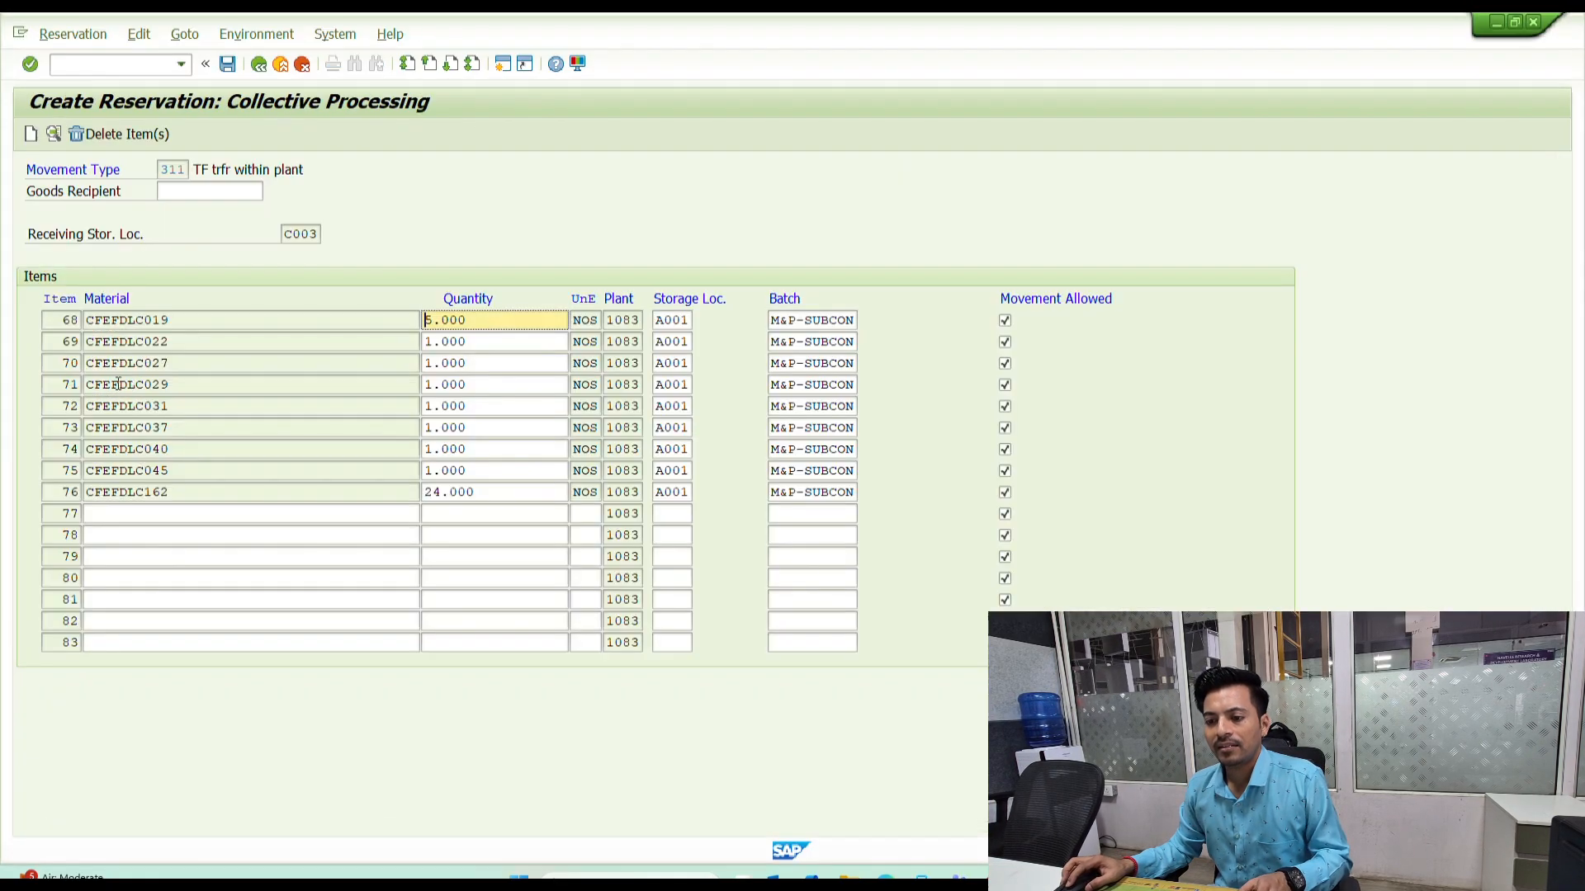
{"action": "double_click", "coordinate": [149, 495]}
{"action": "key", "text": "alt+Tab"}
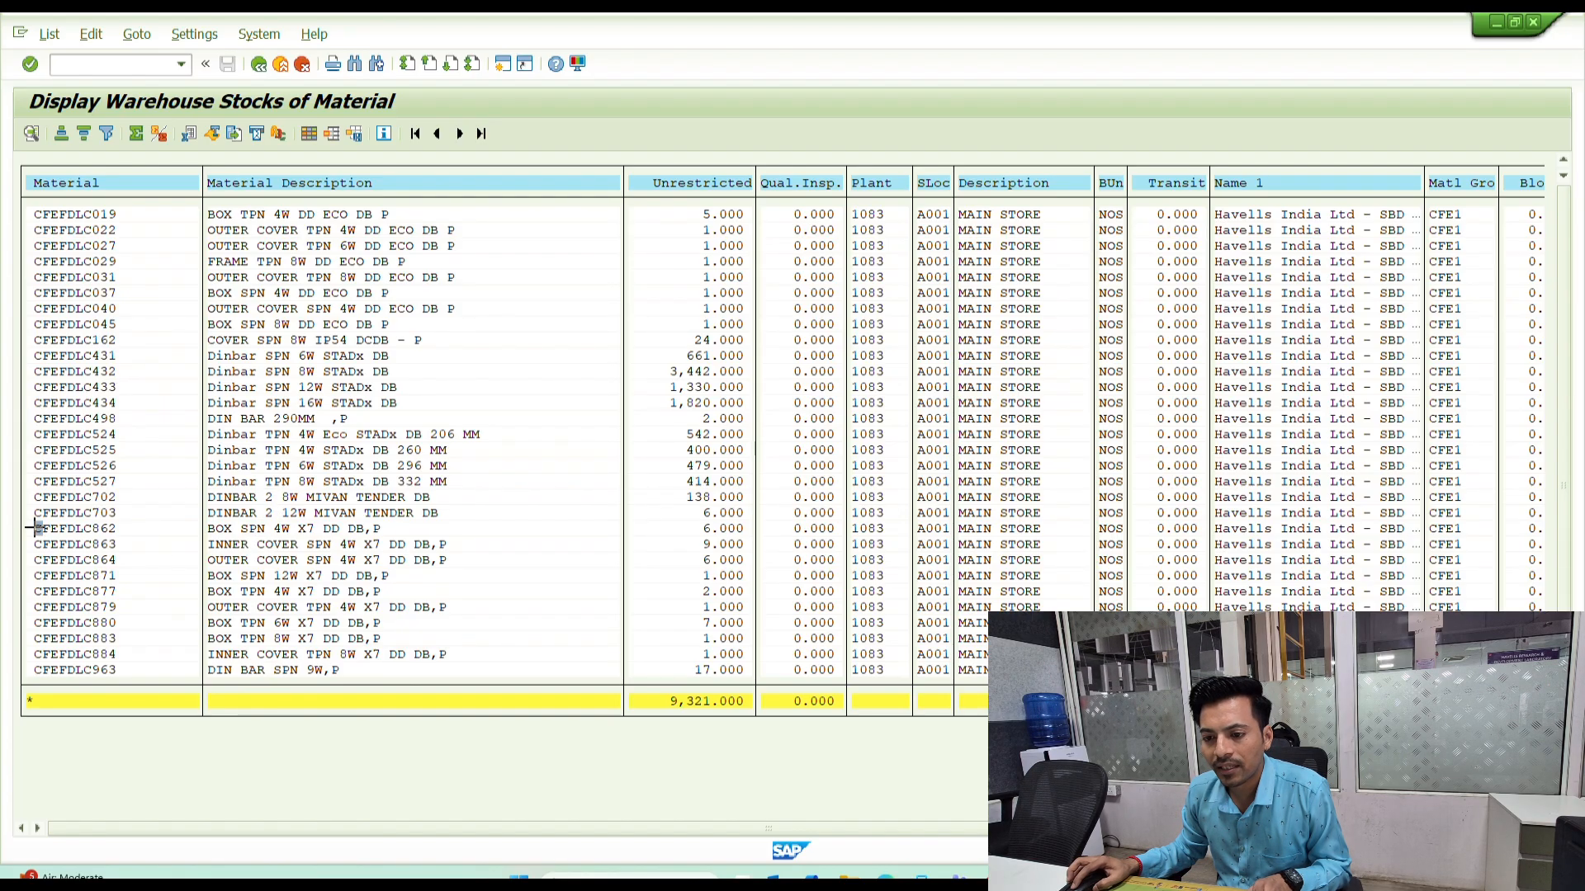
{"action": "left_click_drag", "start_coordinate": [33, 528], "coordinate": [118, 658]}
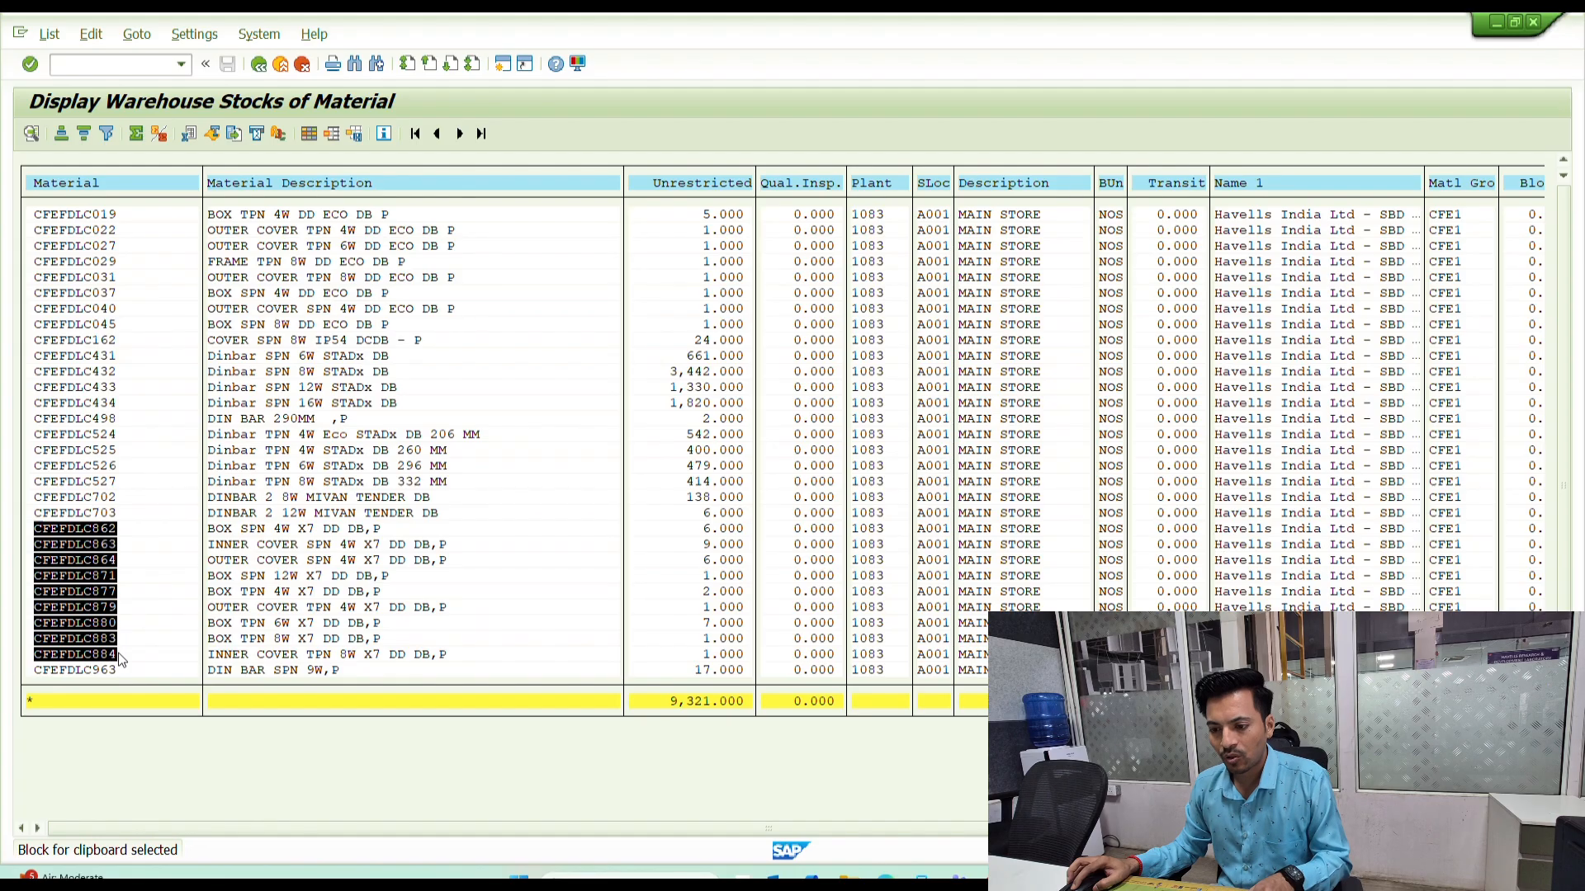
{"action": "key", "text": "ctrl+c"}
{"action": "key", "text": "alt+Tab"}
{"action": "left_click", "coordinate": [202, 516]}
{"action": "key", "text": "ctrl+v"}
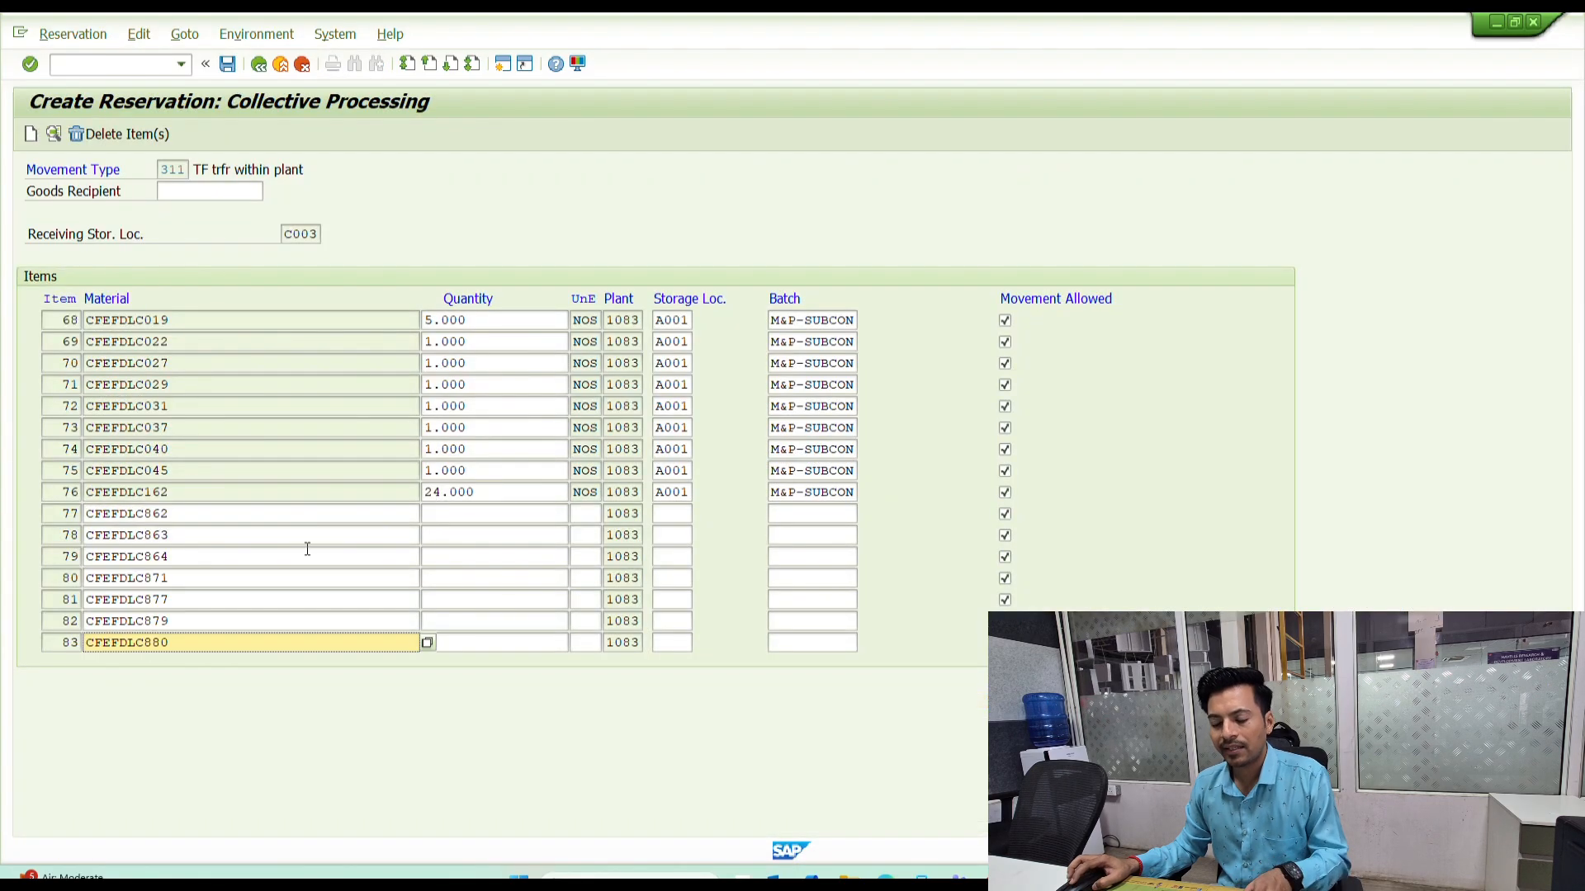
- Copy the unrestricted stock quantities of CFEFDLC862 to CFEFDLC884 and paste them as the reservation quantities from item 77
{"action": "key", "text": "alt+Tab"}
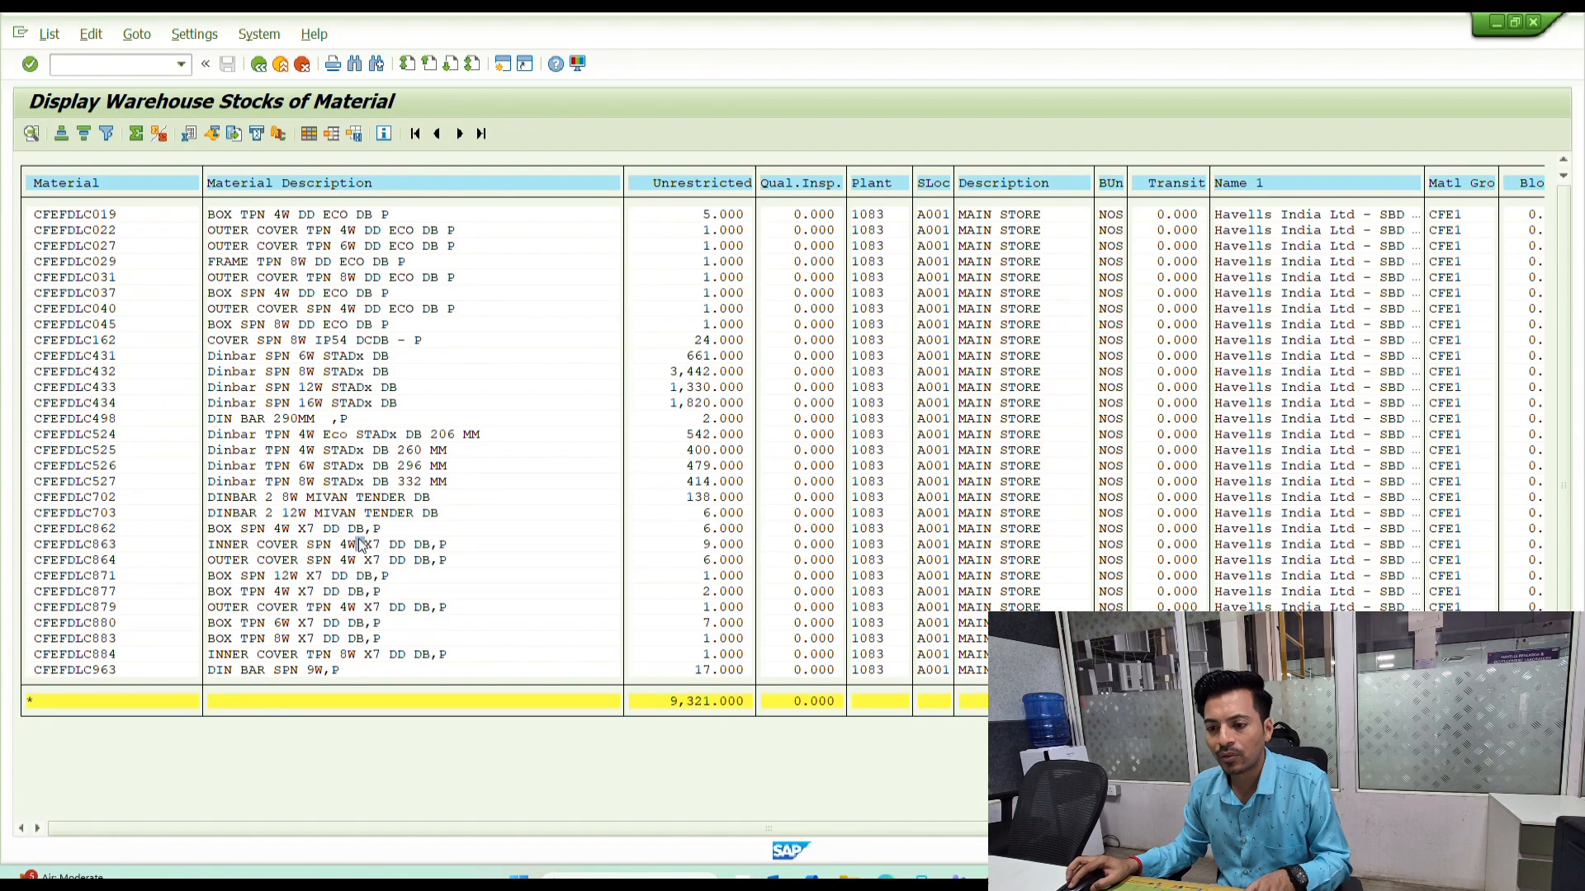
{"action": "left_click", "coordinate": [558, 529]}
{"action": "key", "text": "ctrl+y"}
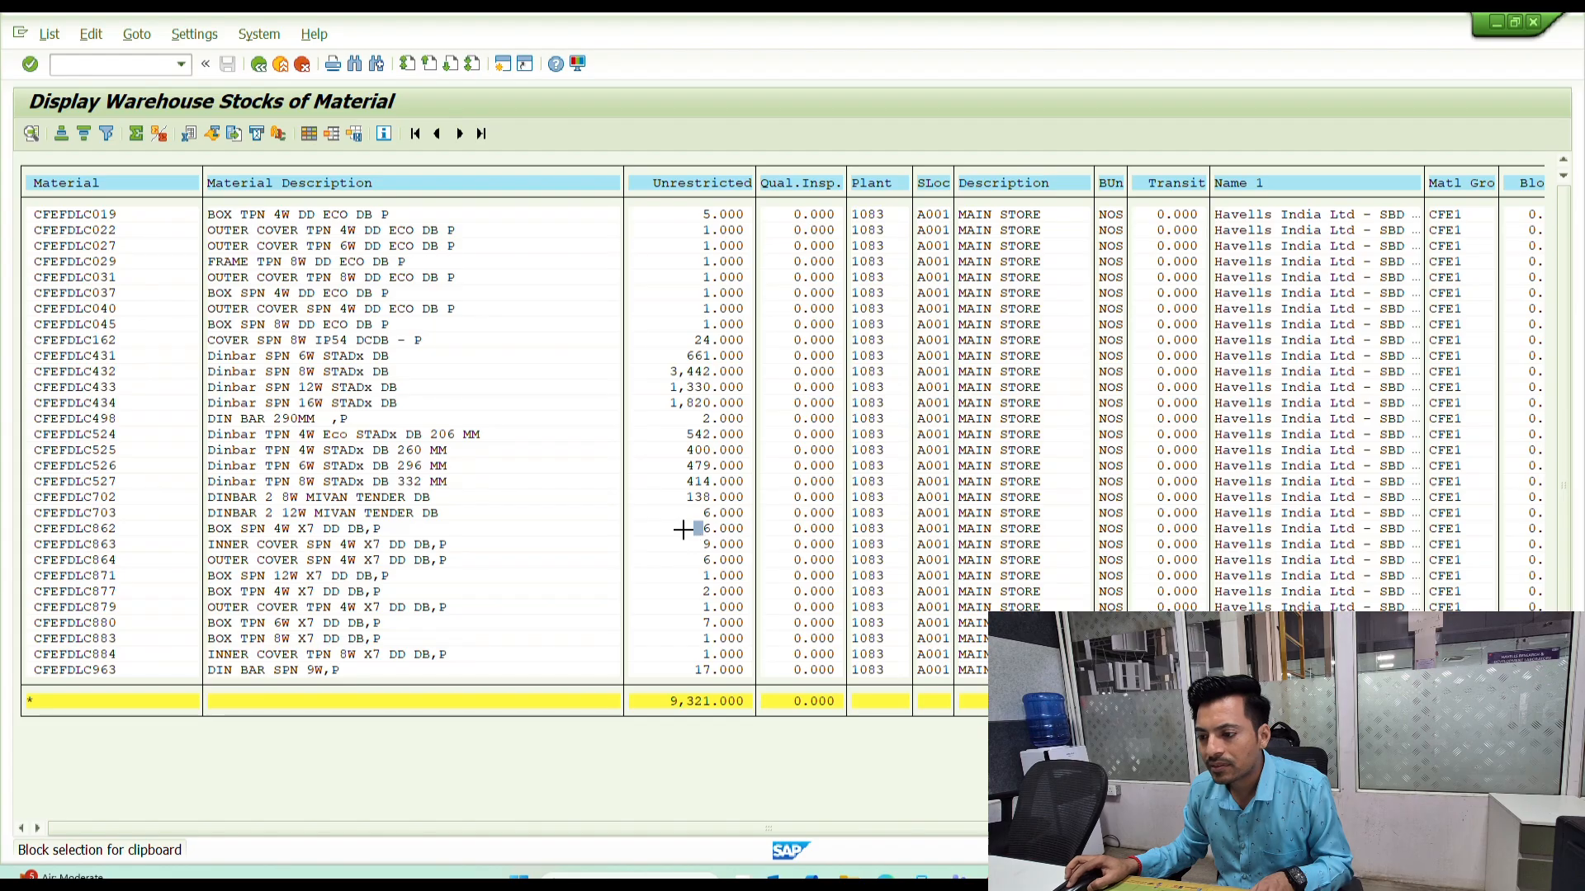
{"action": "left_click_drag", "start_coordinate": [692, 530], "coordinate": [751, 654]}
{"action": "key", "text": "ctrl+c"}
{"action": "key", "text": "alt+Tab"}
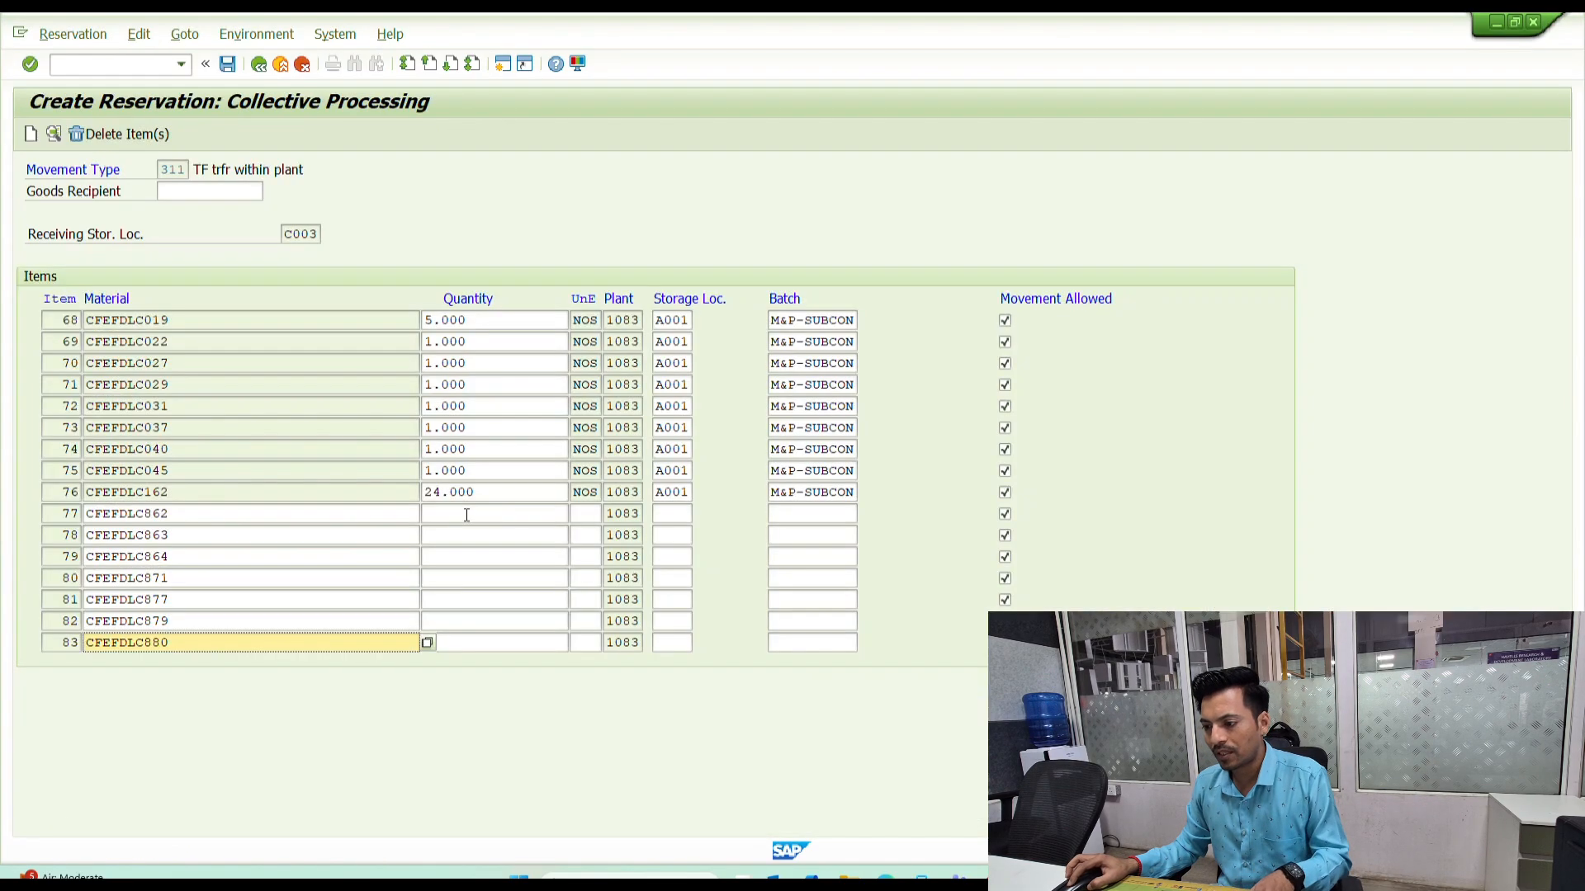
{"action": "left_click", "coordinate": [464, 515]}
{"action": "key", "text": "ctrl+v"}
- Set the storage location to a001 for reservation items 77 to 83
{"action": "key", "text": "Tab"}
{"action": "key", "text": "Tab"}
{"action": "key", "text": "space"}
{"action": "key", "text": "Return"}
{"action": "key", "text": "Up"}
{"action": "key", "text": "space"}
{"action": "key", "text": "Return"}
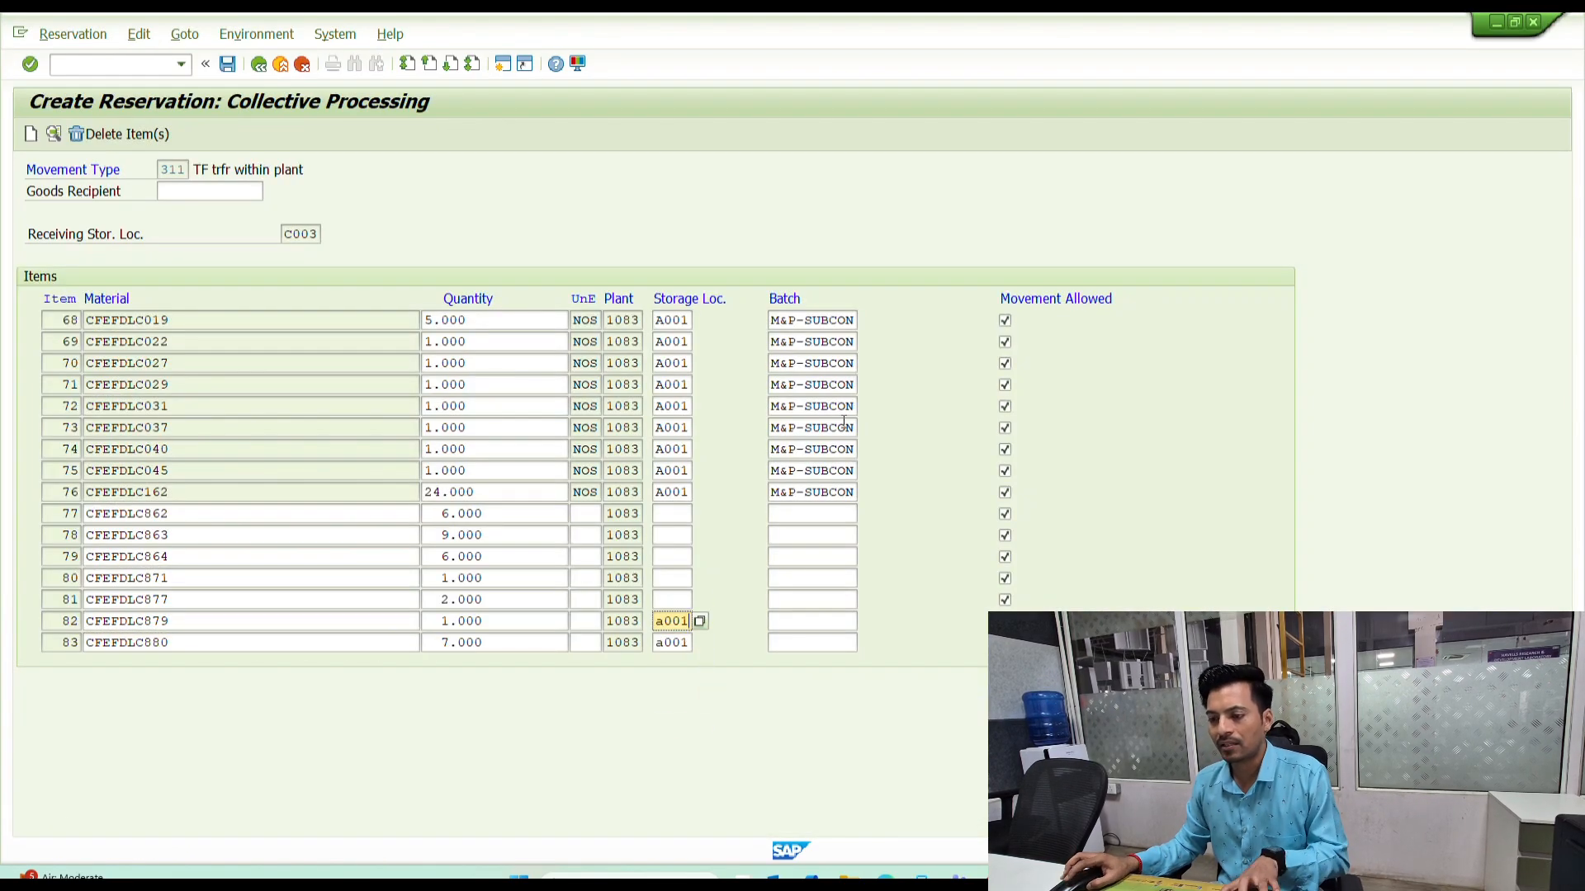
{"action": "key", "text": "Up"}
{"action": "key", "text": "space"}
{"action": "key", "text": "Return"}
{"action": "key", "text": "Up"}
{"action": "key", "text": "space"}
{"action": "key", "text": "Return"}
{"action": "key", "text": "Up"}
{"action": "key", "text": "space"}
{"action": "key", "text": "Return"}
{"action": "key", "text": "Up"}
{"action": "key", "text": "space"}
{"action": "key", "text": "Return"}
{"action": "key", "text": "Up"}
{"action": "key", "text": "space"}
{"action": "key", "text": "Return"}
- Set the batch to M&P-SUBCON for reservation items 77 to 83 and confirm the entries
{"action": "key", "text": "Tab"}
{"action": "key", "text": "space"}
{"action": "key", "text": "Return"}
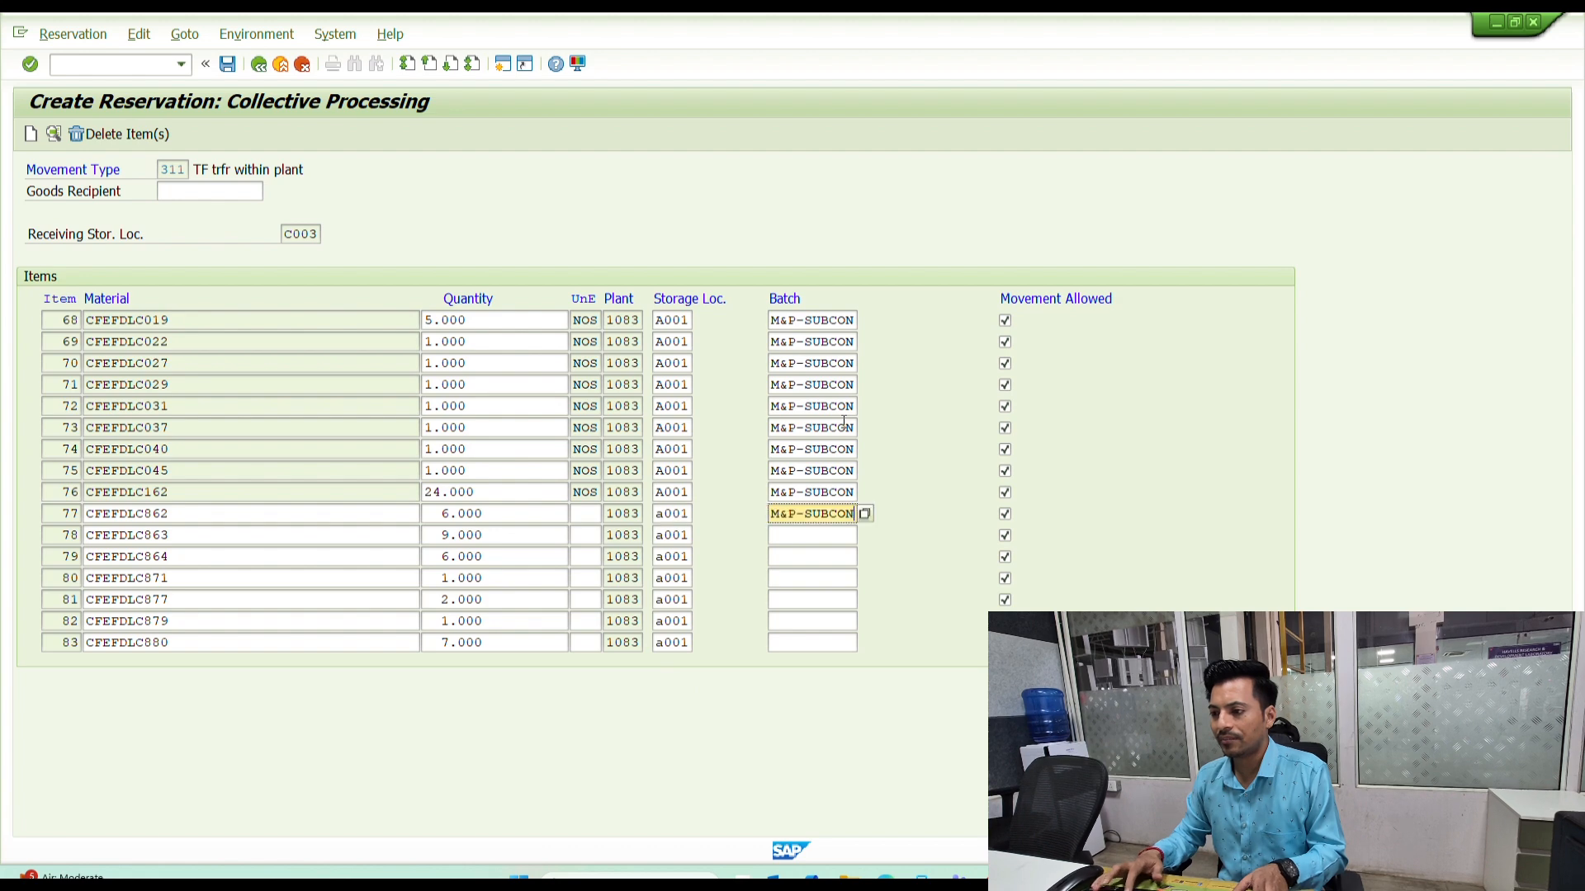
{"action": "key", "text": "Down"}
{"action": "key", "text": "space"}
{"action": "key", "text": "Return"}
{"action": "key", "text": "Down"}
{"action": "key", "text": "space"}
{"action": "key", "text": "Return"}
{"action": "key", "text": "Down"}
{"action": "key", "text": "space"}
{"action": "key", "text": "Return"}
{"action": "key", "text": "Down"}
{"action": "key", "text": "space"}
{"action": "key", "text": "Return"}
{"action": "key", "text": "Down"}
{"action": "key", "text": "space"}
{"action": "key", "text": "Return"}
{"action": "key", "text": "Down"}
{"action": "key", "text": "space"}
{"action": "key", "text": "Return"}
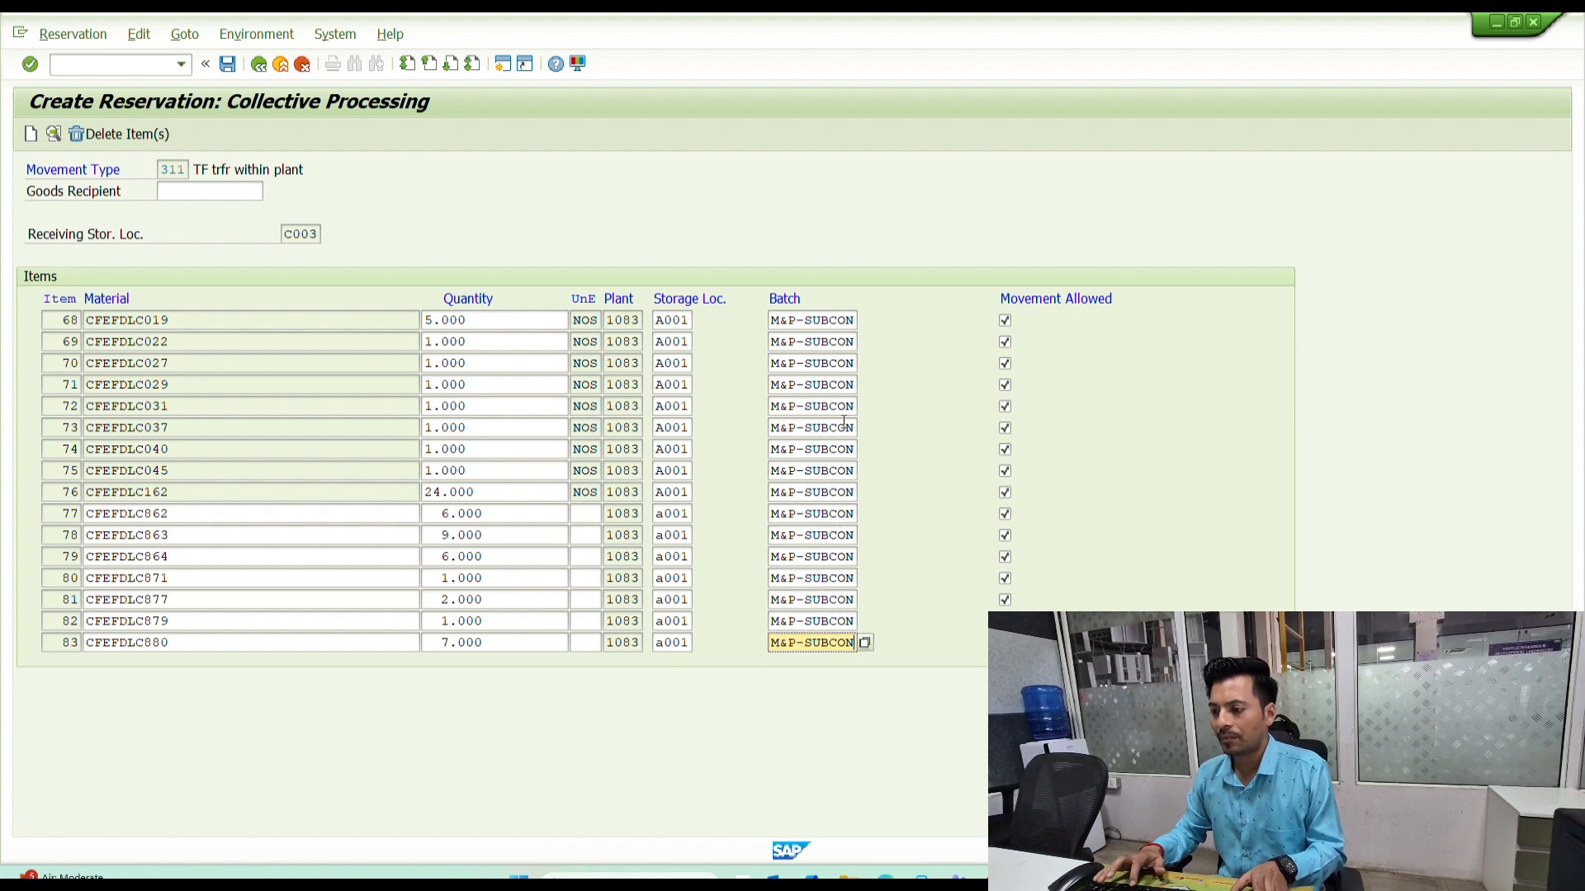
{"action": "key", "text": "Return"}
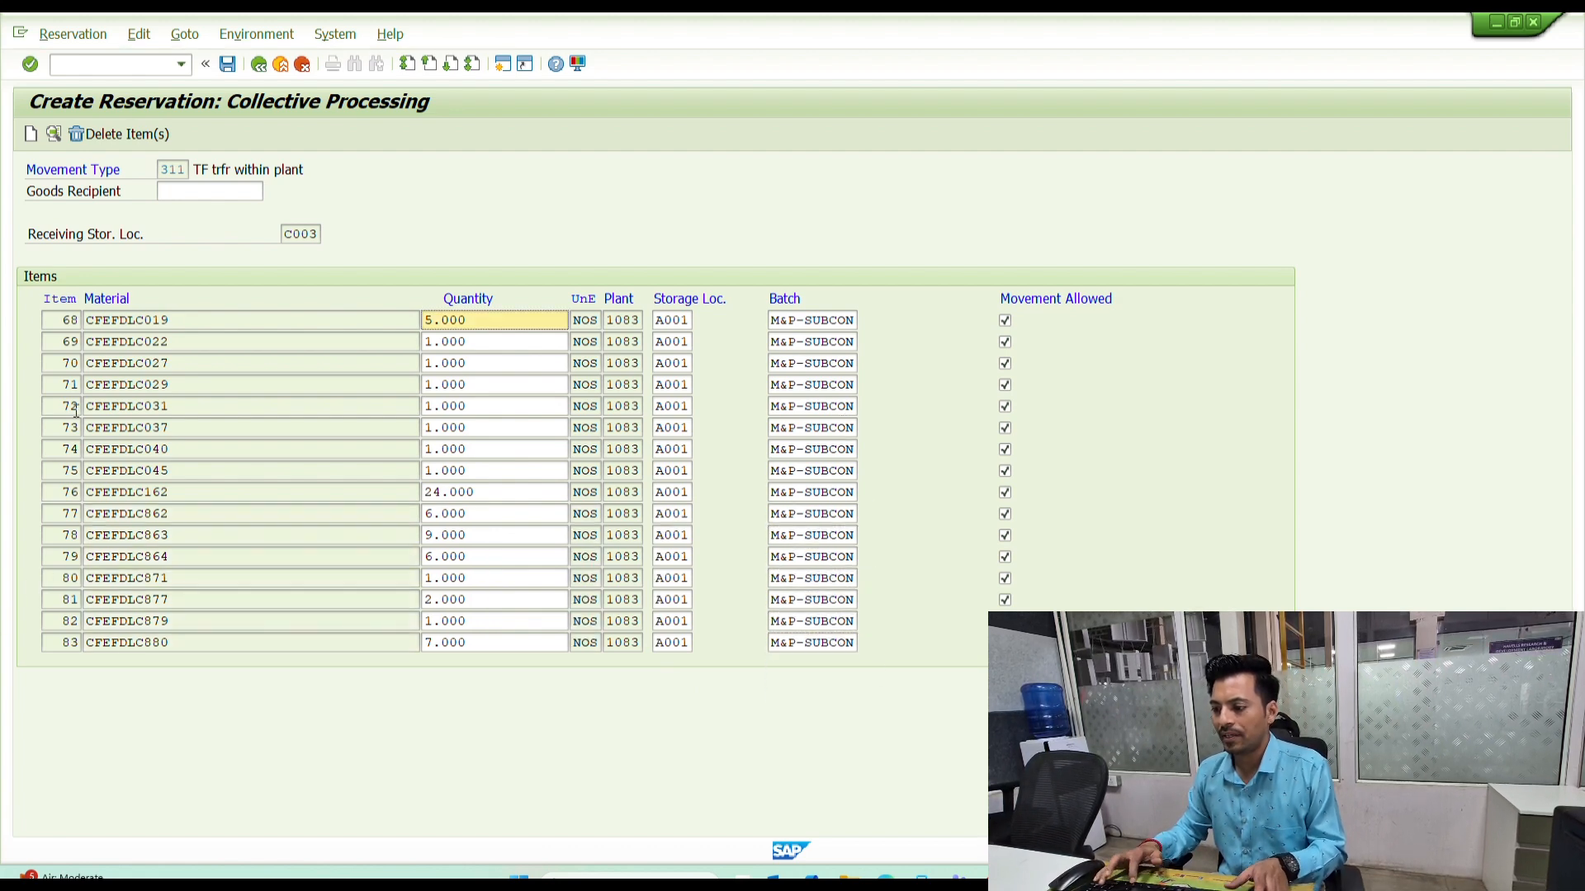
- Copy materials CFEFDLC883 and CFEFDLC884 from the stock list into items 84 and 85 on a new reservation page
{"action": "left_click", "coordinate": [30, 134]}
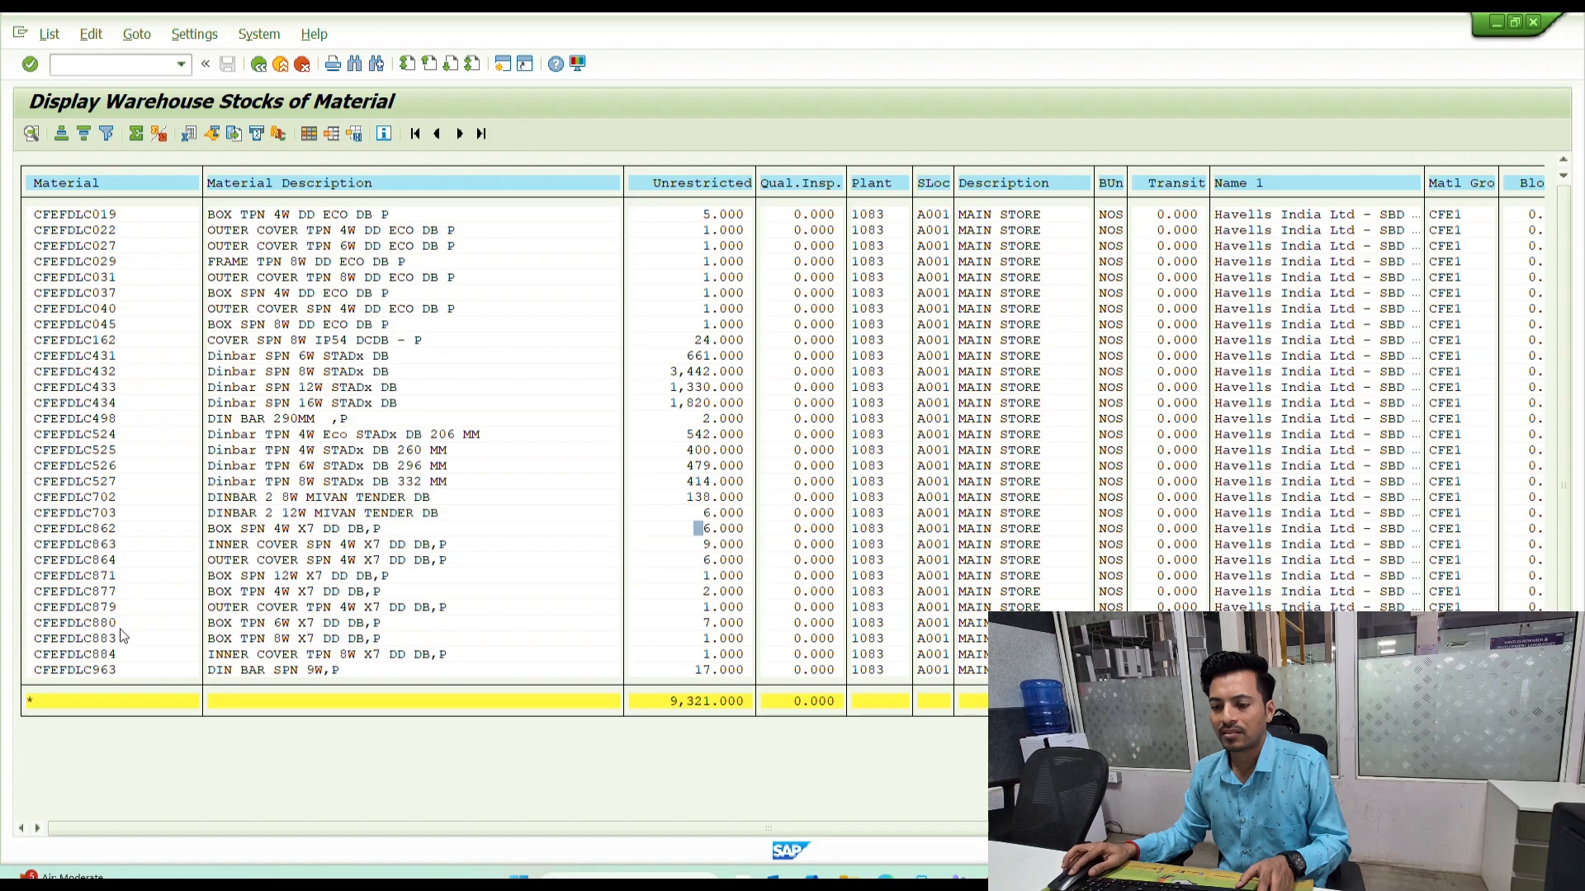
{"action": "left_click", "coordinate": [31, 640]}
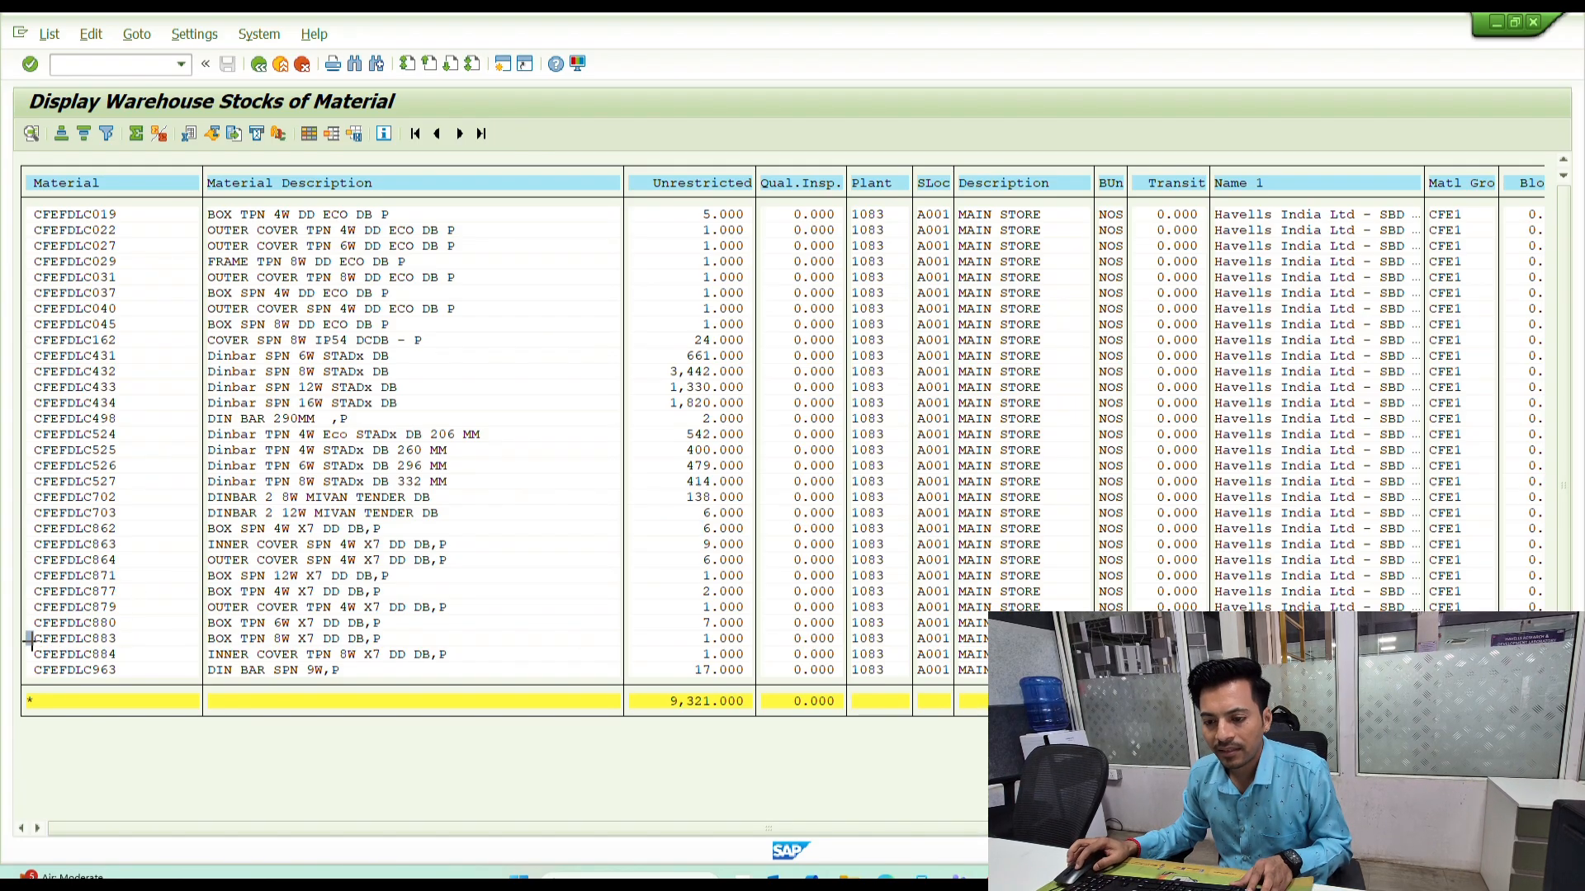
{"action": "key", "text": "ctrl+y"}
{"action": "left_click_drag", "start_coordinate": [32, 639], "coordinate": [111, 654]}
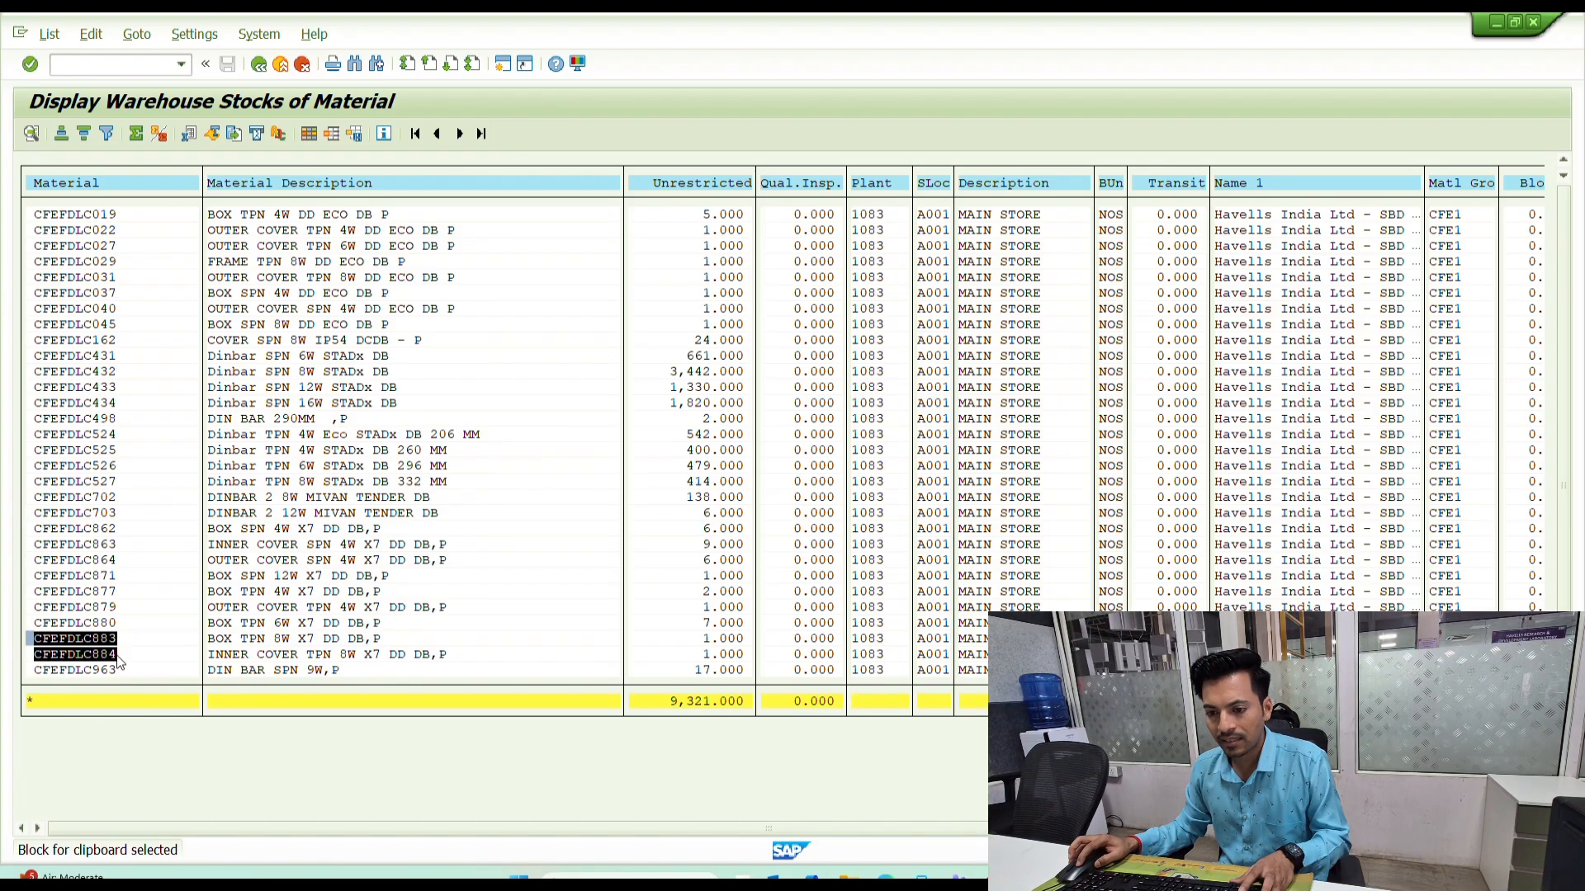
{"action": "key", "text": "ctrl+c"}
{"action": "left_click", "coordinate": [732, 640]}
{"action": "key", "text": "alt+Tab"}
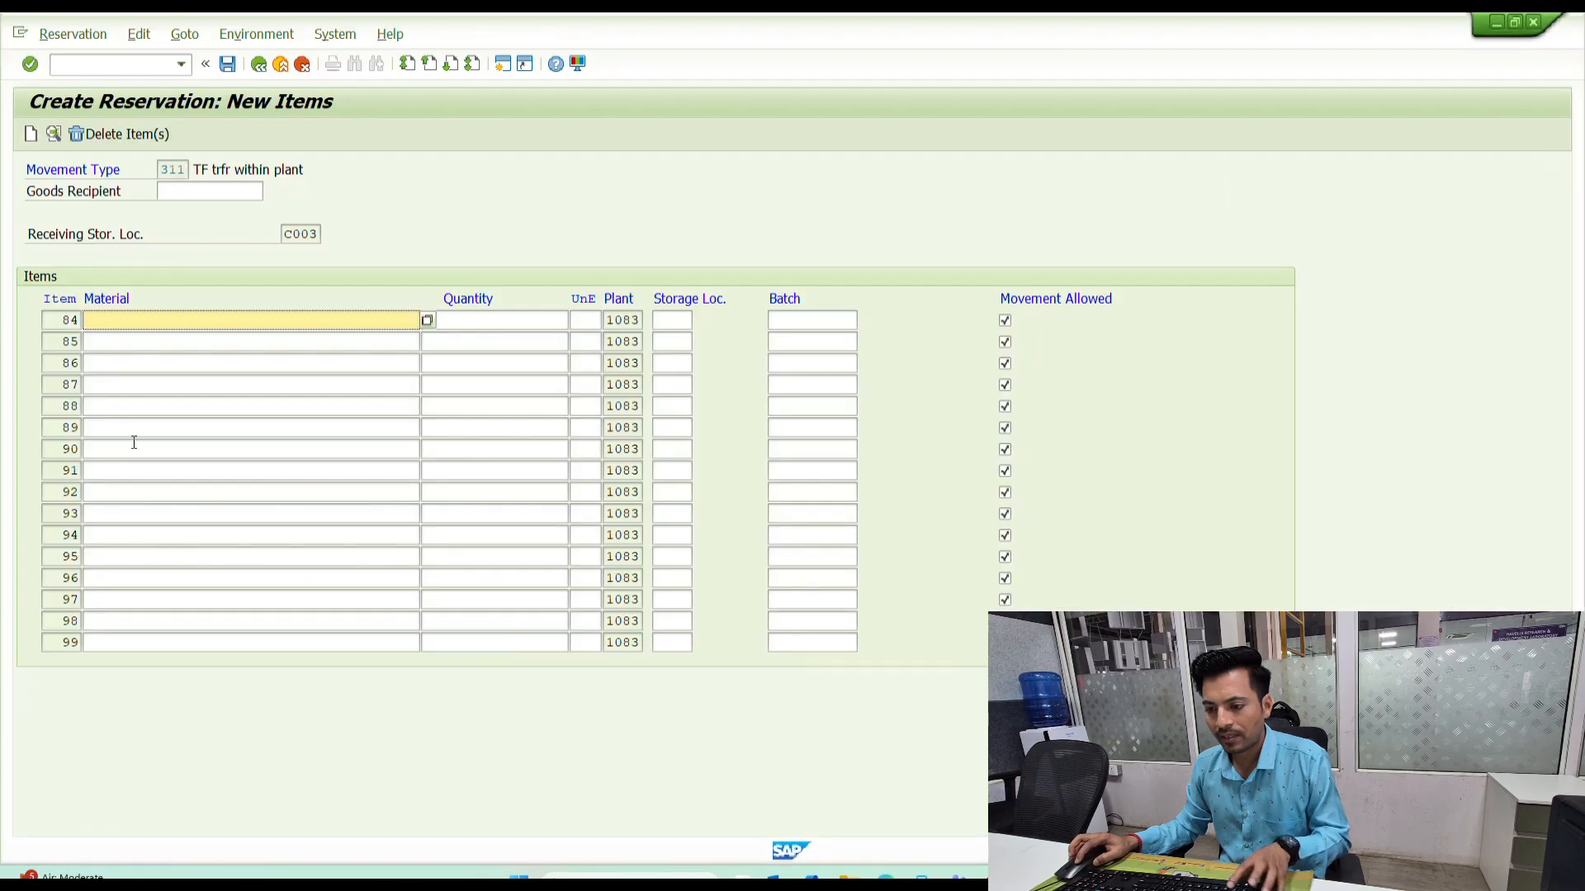
{"action": "key", "text": "ctrl+v"}
- Set the quantity to 1 for reservation items 84 and 85
{"action": "left_click", "coordinate": [440, 322]}
{"action": "type", "text": "1"}
{"action": "key", "text": "Tab"}
{"action": "key", "text": "Down"}
{"action": "key", "text": "shift+Tab"}
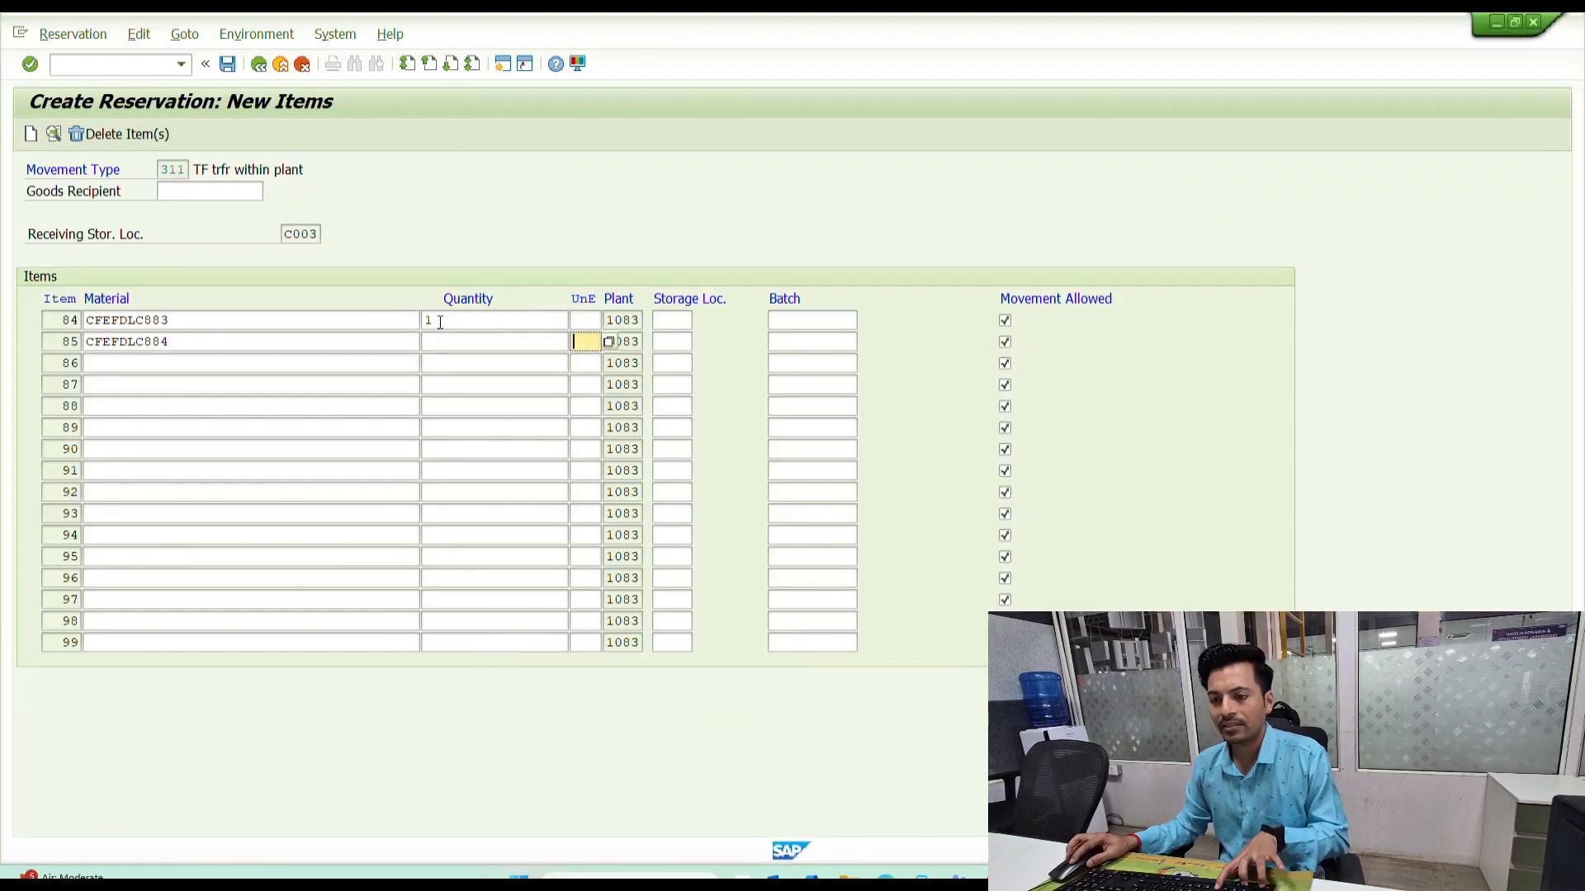
{"action": "type", "text": "1"}
- Set storage location a001 and batch M&P-SUBCON for items 84 and 85 and confirm the entries
{"action": "key", "text": "Tab"}
{"action": "key", "text": "Tab"}
{"action": "type", "text": "a001"}
{"action": "key", "text": "Up"}
{"action": "type", "text": "a001"}
{"action": "key", "text": "Tab"}
{"action": "key", "text": "ctrl+v"}
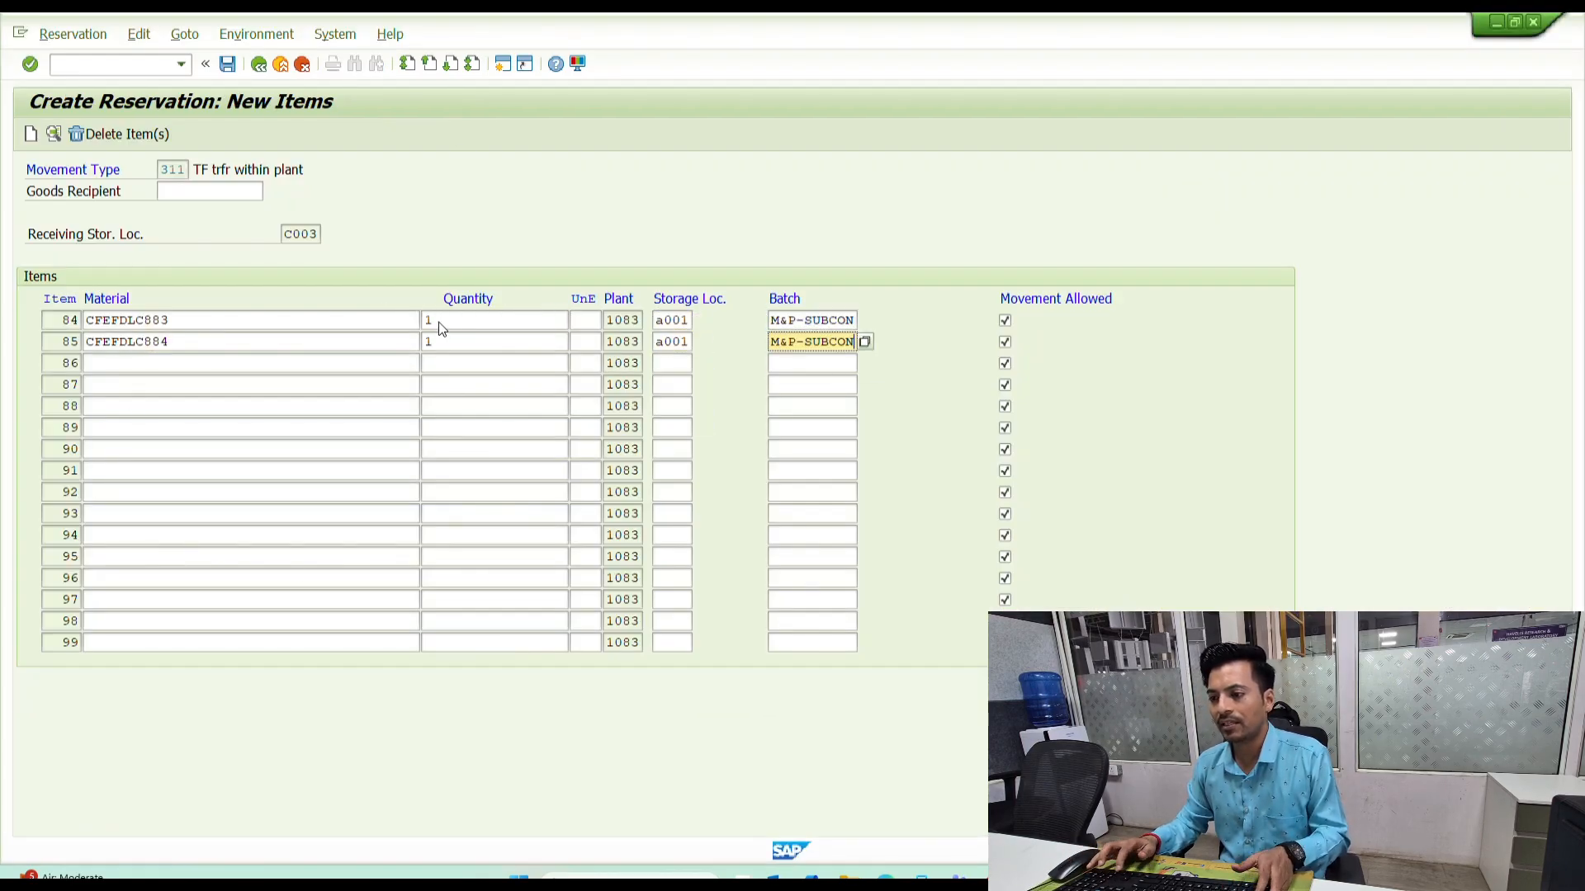
{"action": "key", "text": "Return"}
- Run the warehouse stock report for materials CFEFDPC* in plant 1083, storage location A001
{"action": "key", "text": "alt+Tab"}
{"action": "key", "text": "F3"}
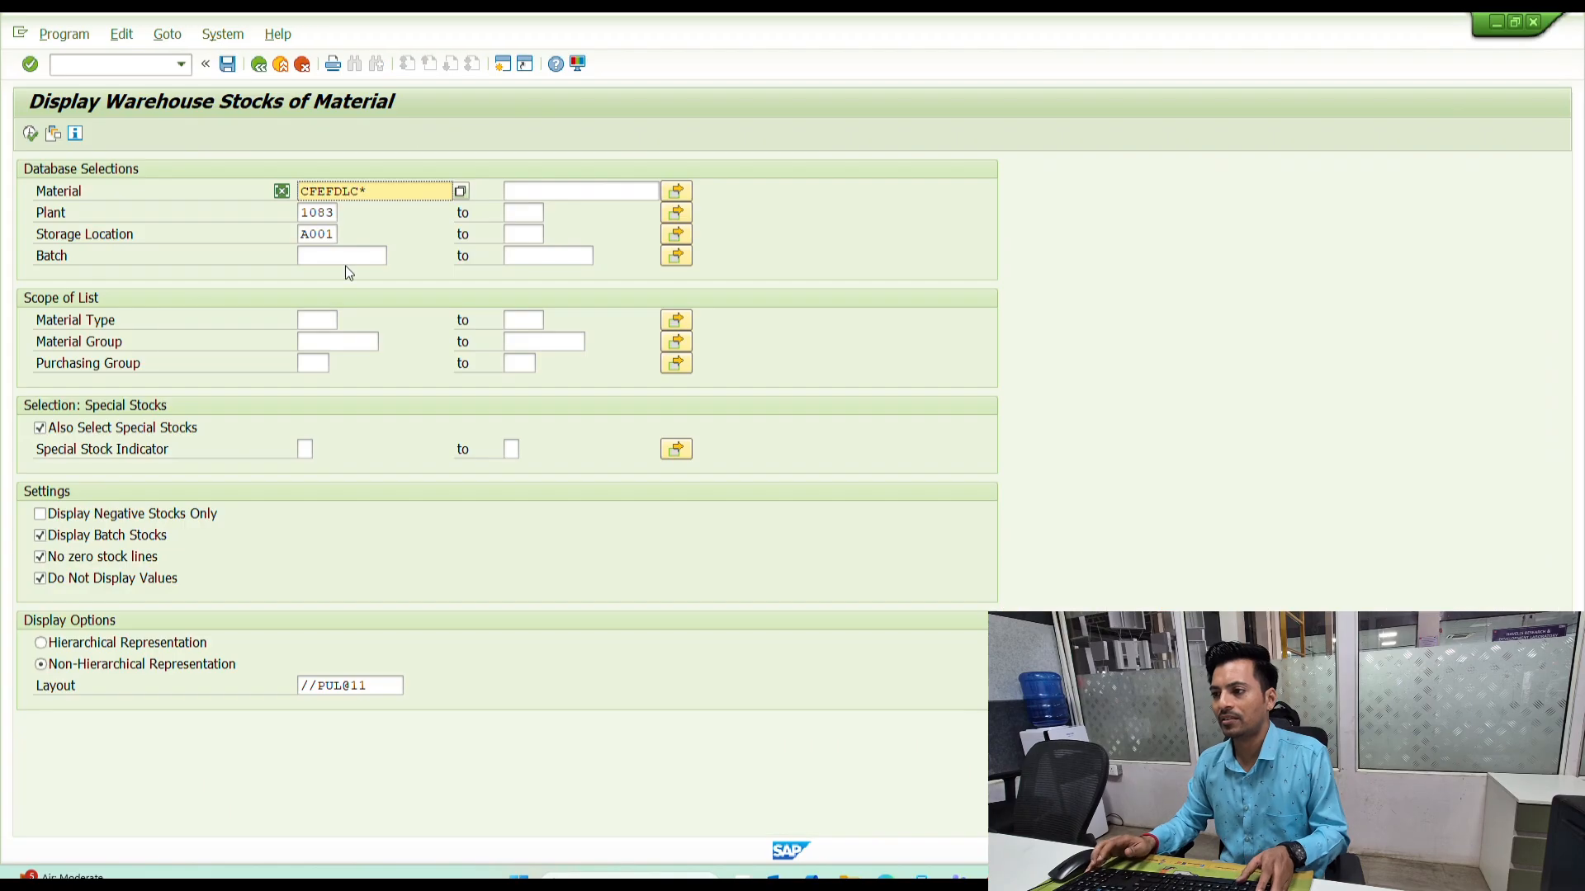
{"action": "key", "text": "Delete"}
{"action": "type", "text": "p"}
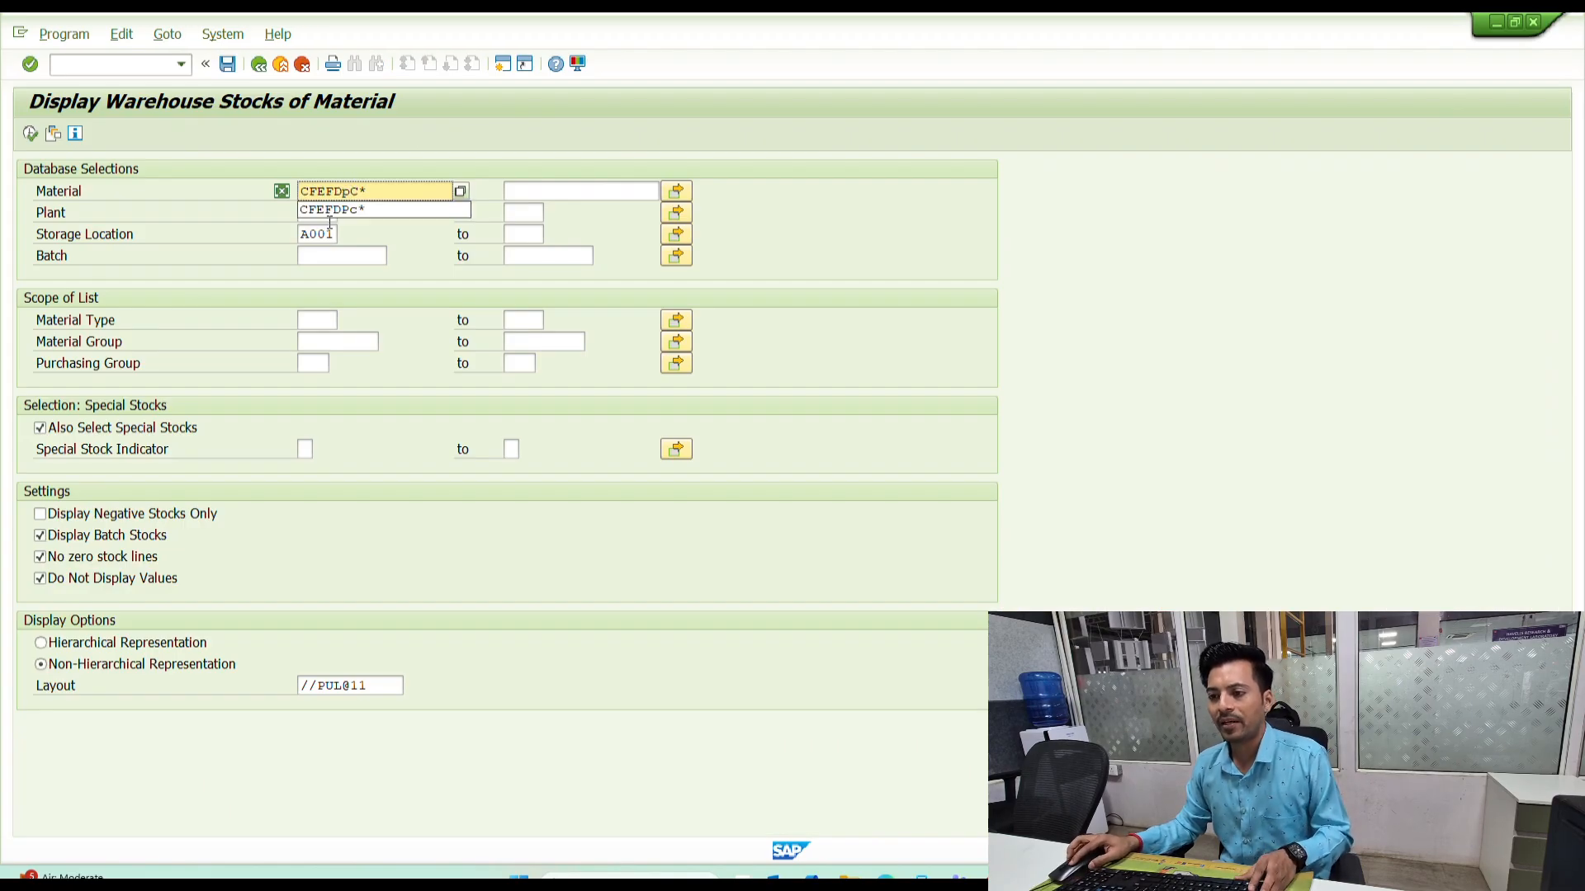
{"action": "key", "text": "F8"}
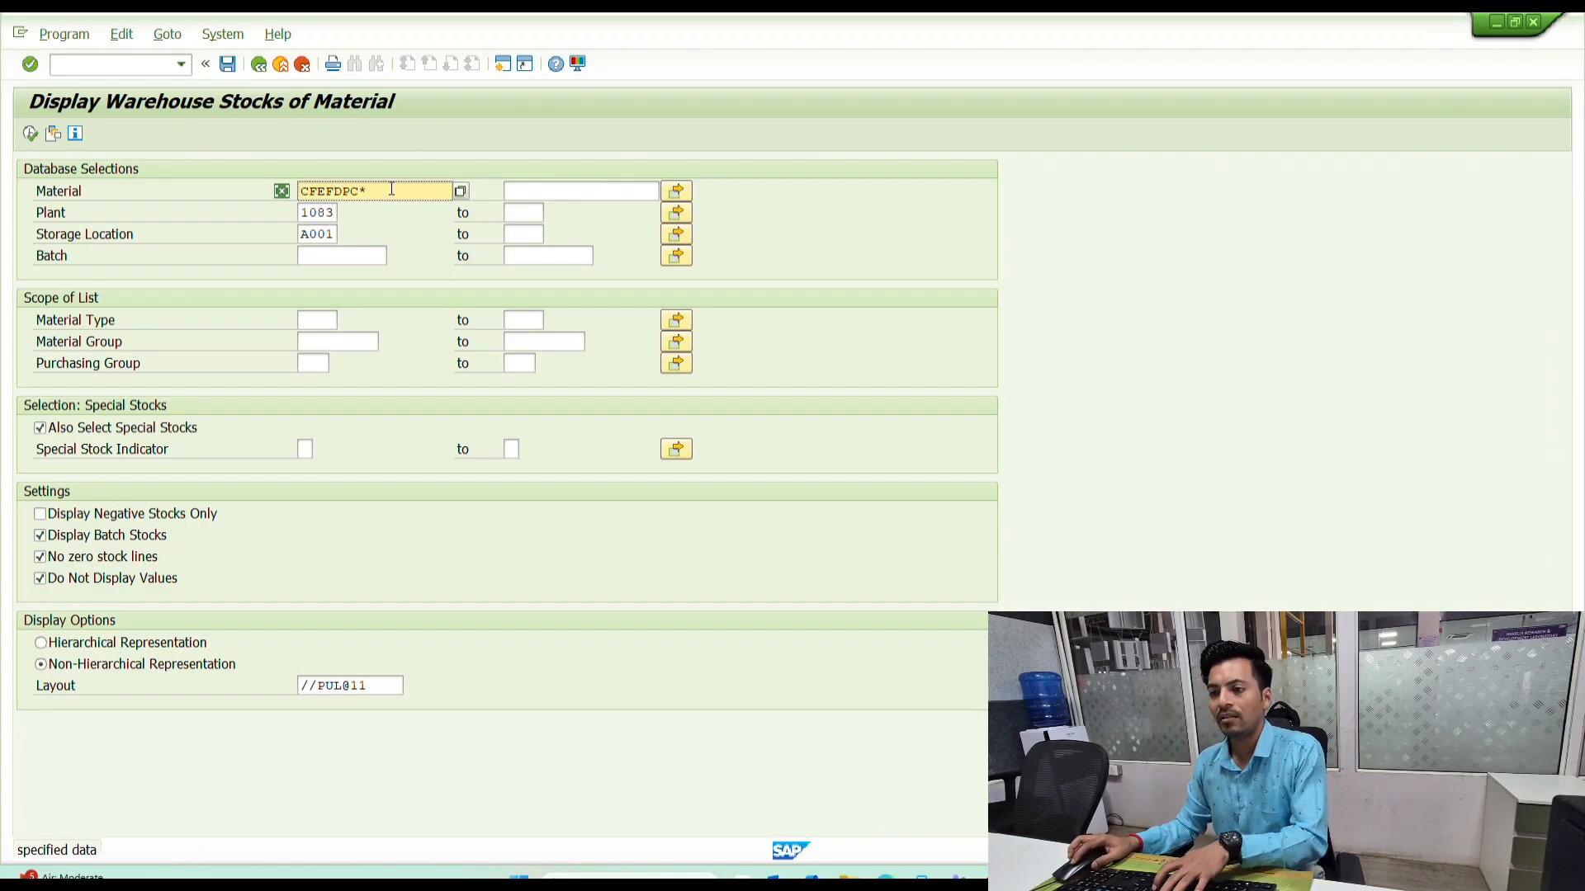
- Return to the reservation entry and save the reservation
{"action": "key", "text": "alt+Tab"}
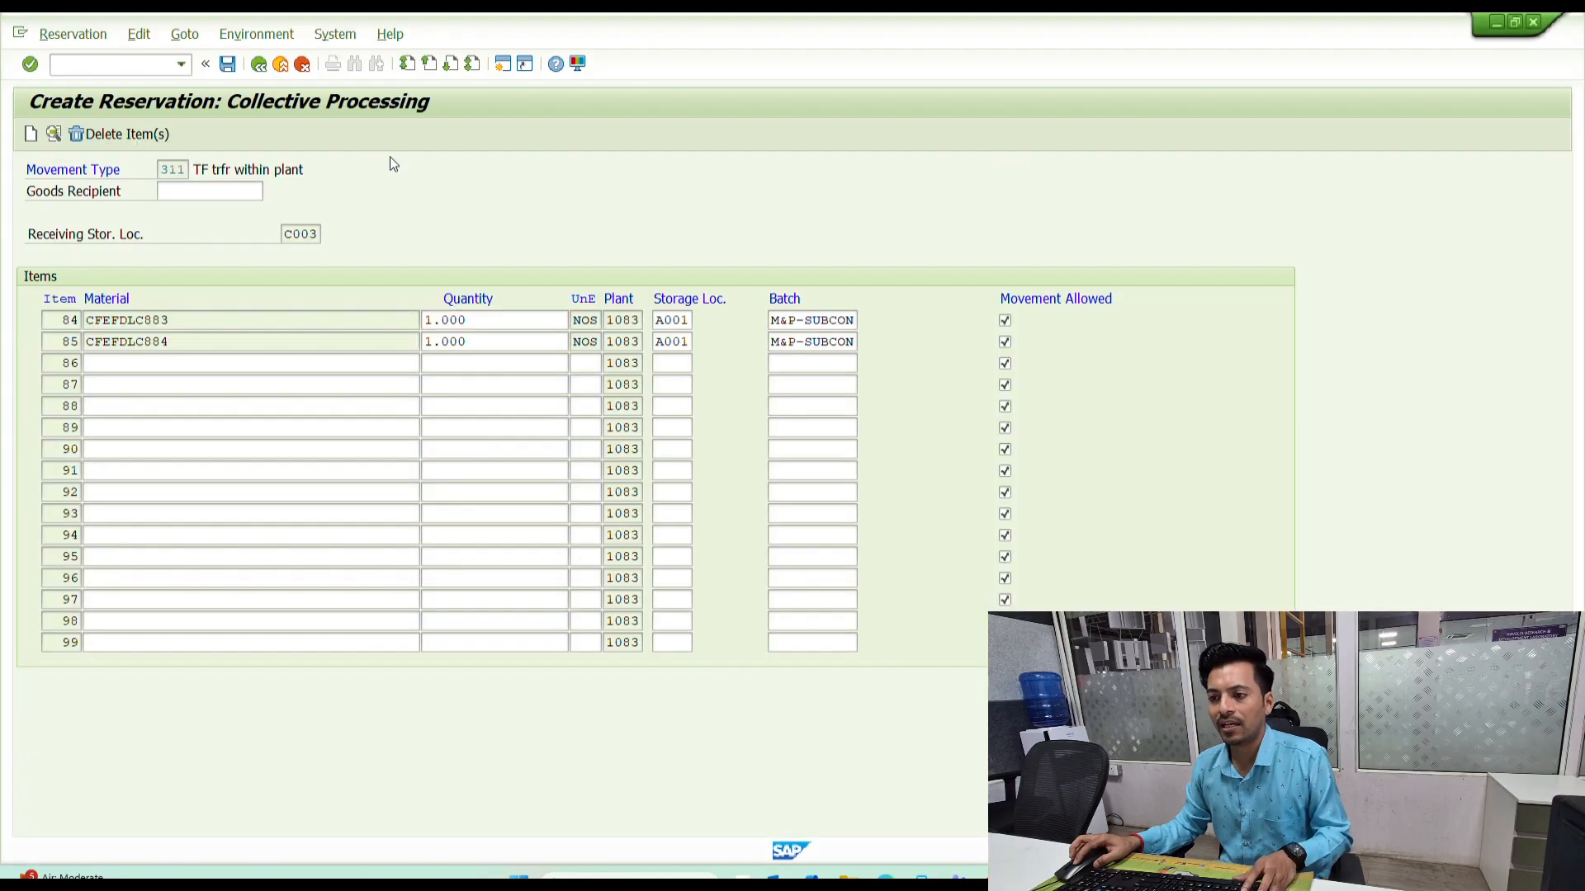
{"action": "key", "text": "alt+Tab"}
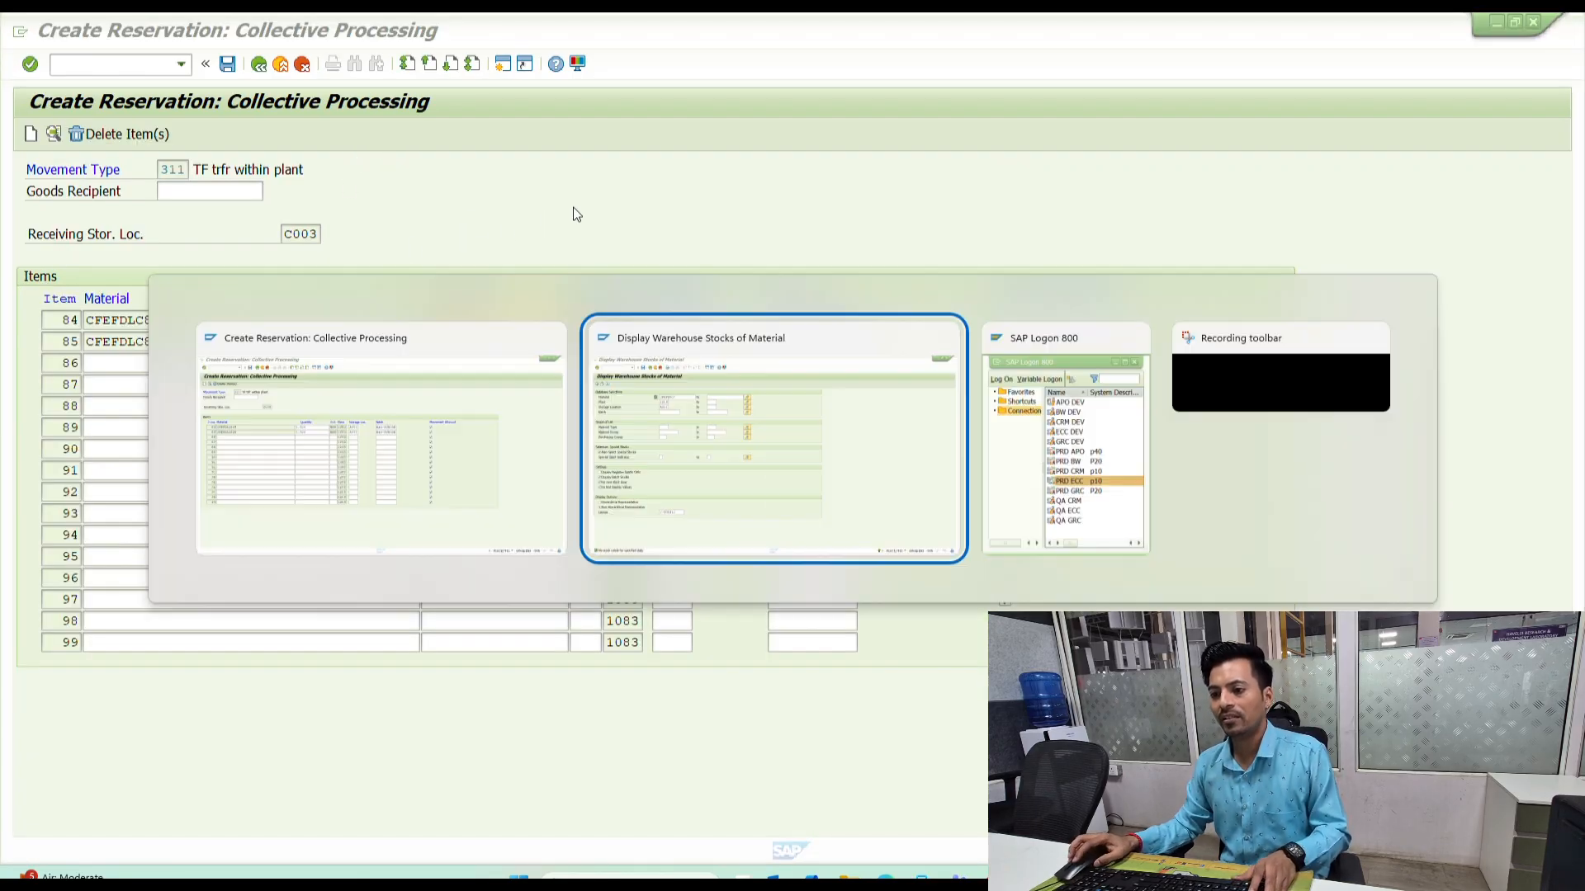
{"action": "key", "text": "alt+Tab"}
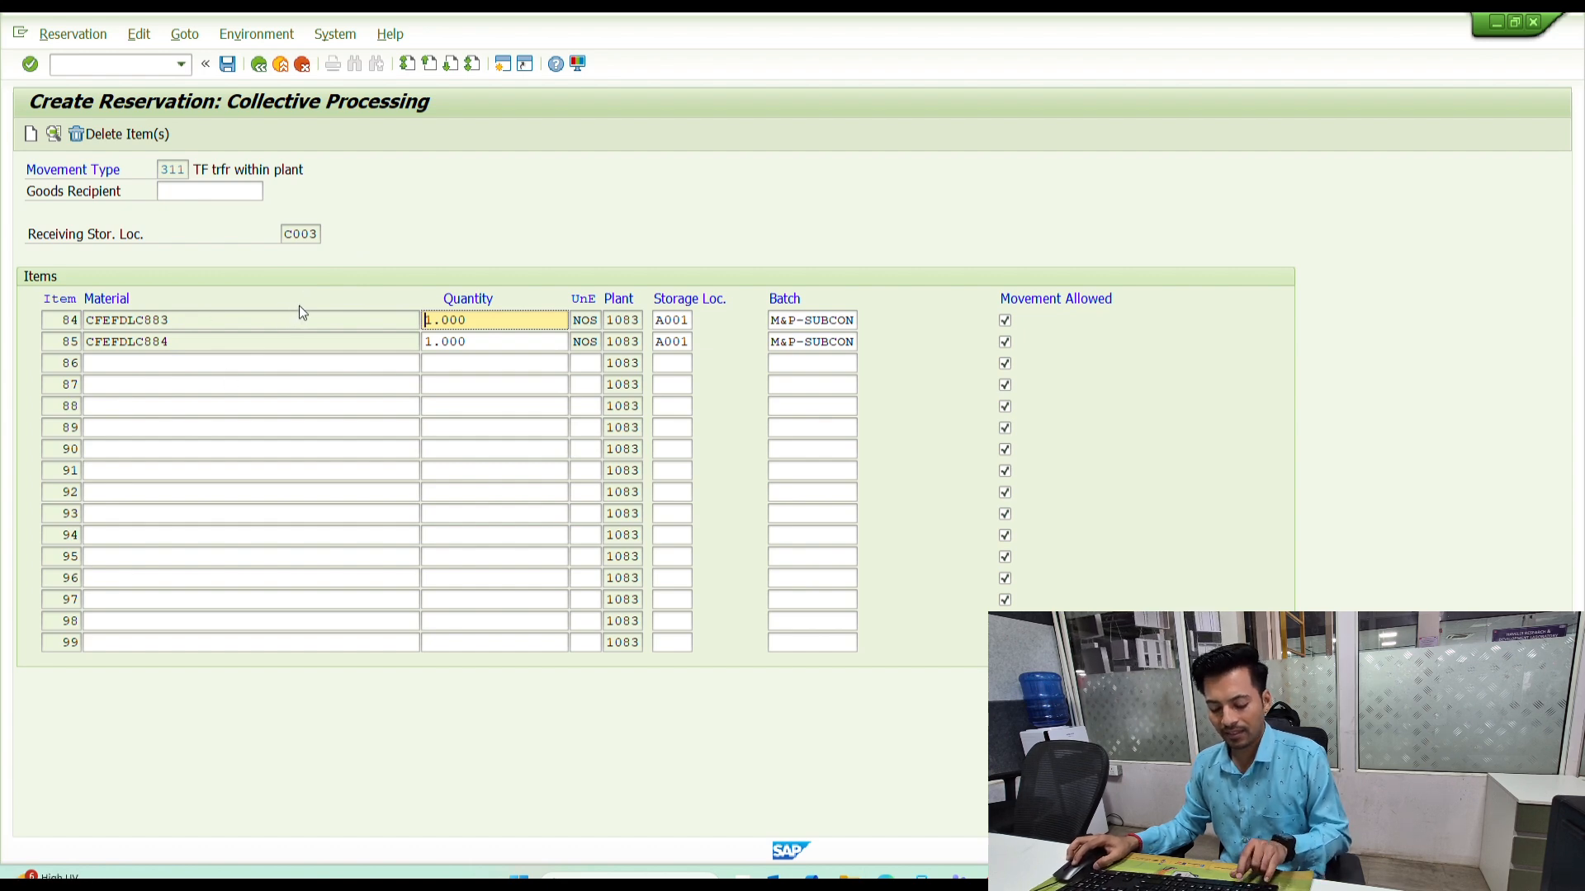
{"action": "key", "text": "ctrl+s"}
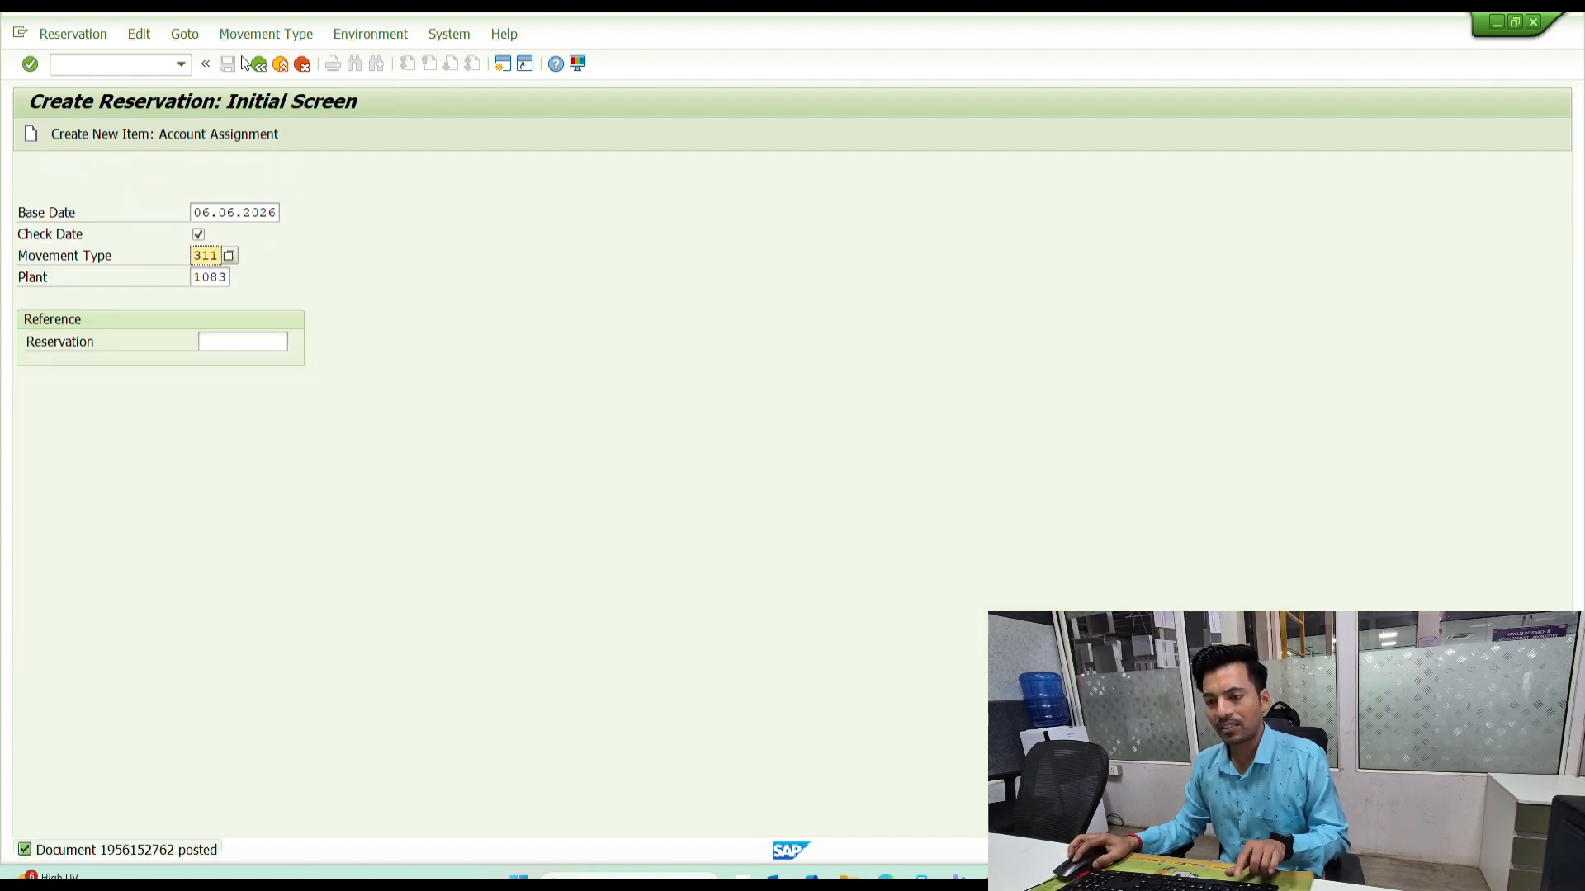
- Open the details of the posting message, copy the document number and close the details
{"action": "double_click", "coordinate": [150, 858]}
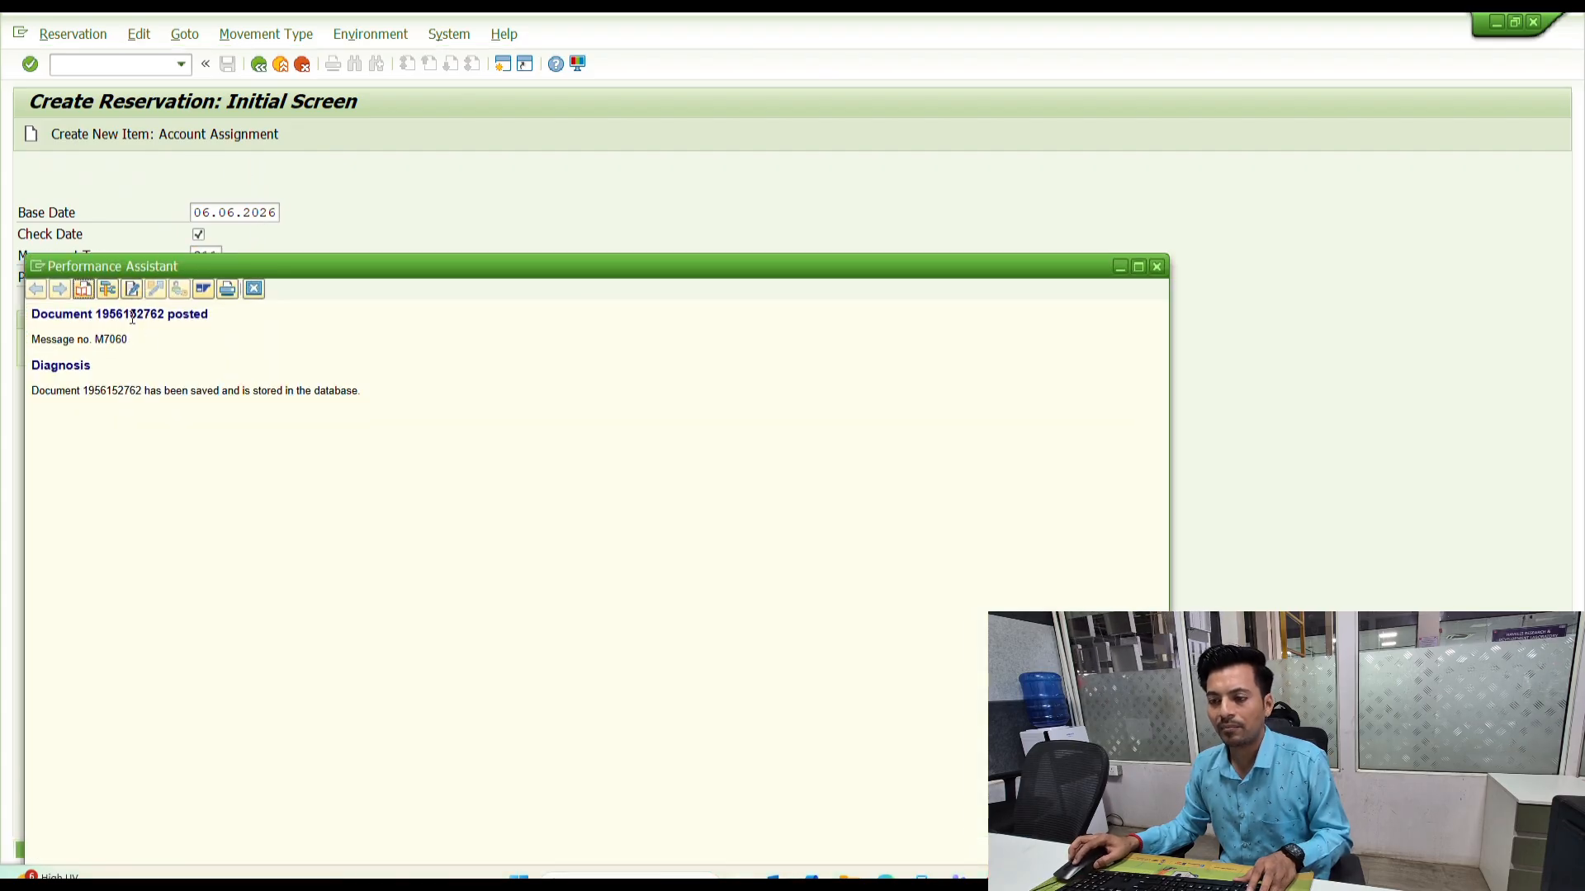
{"action": "double_click", "coordinate": [132, 317]}
{"action": "key", "text": "ctrl+c"}
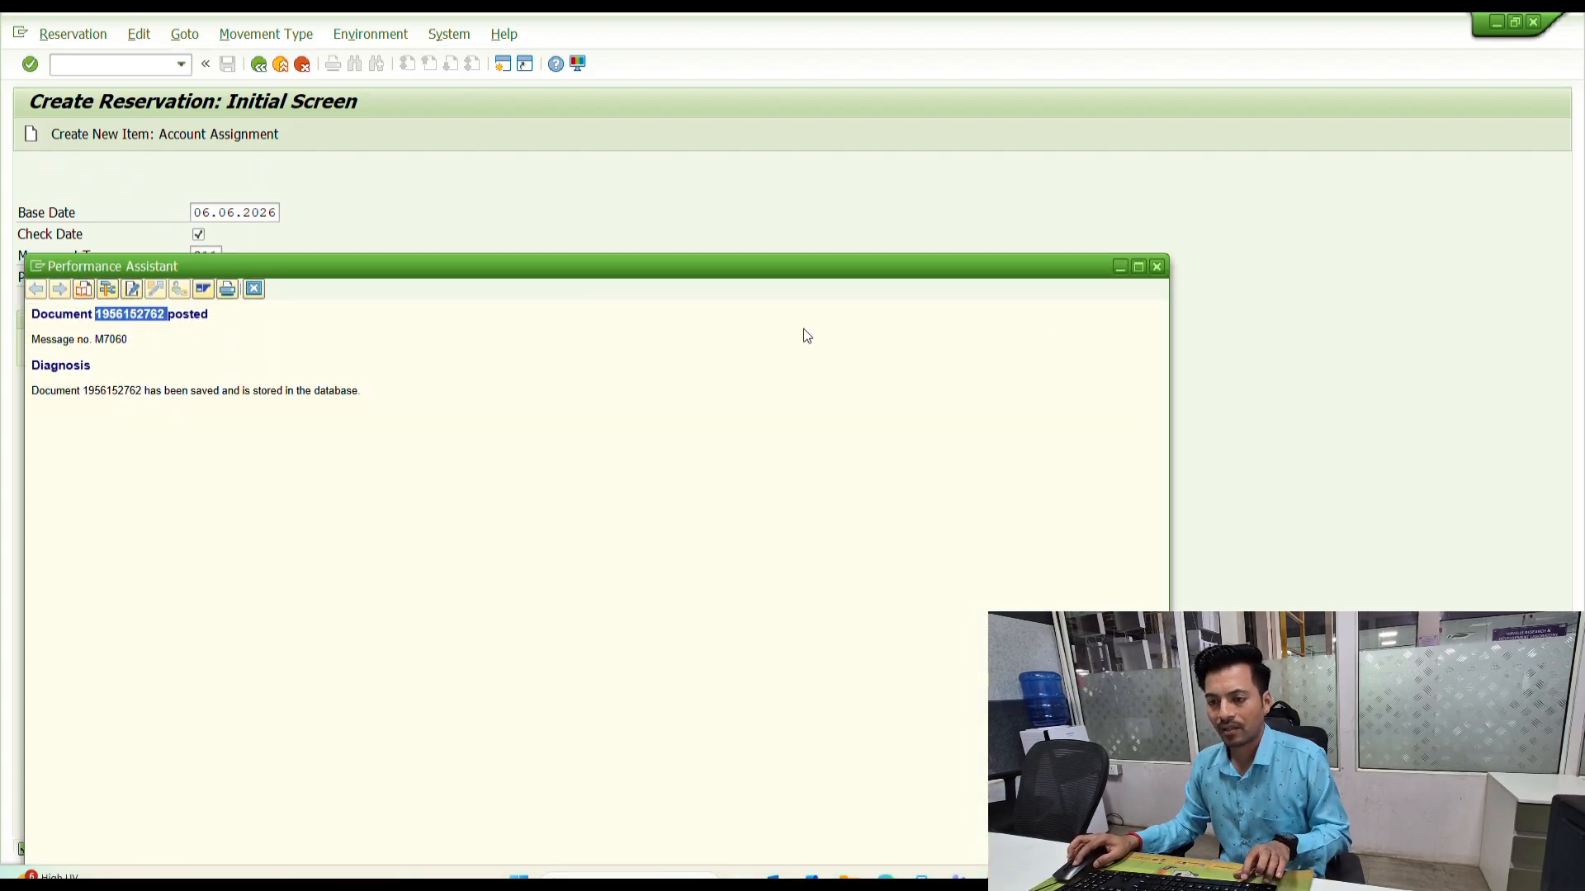
{"action": "left_click", "coordinate": [1155, 267]}
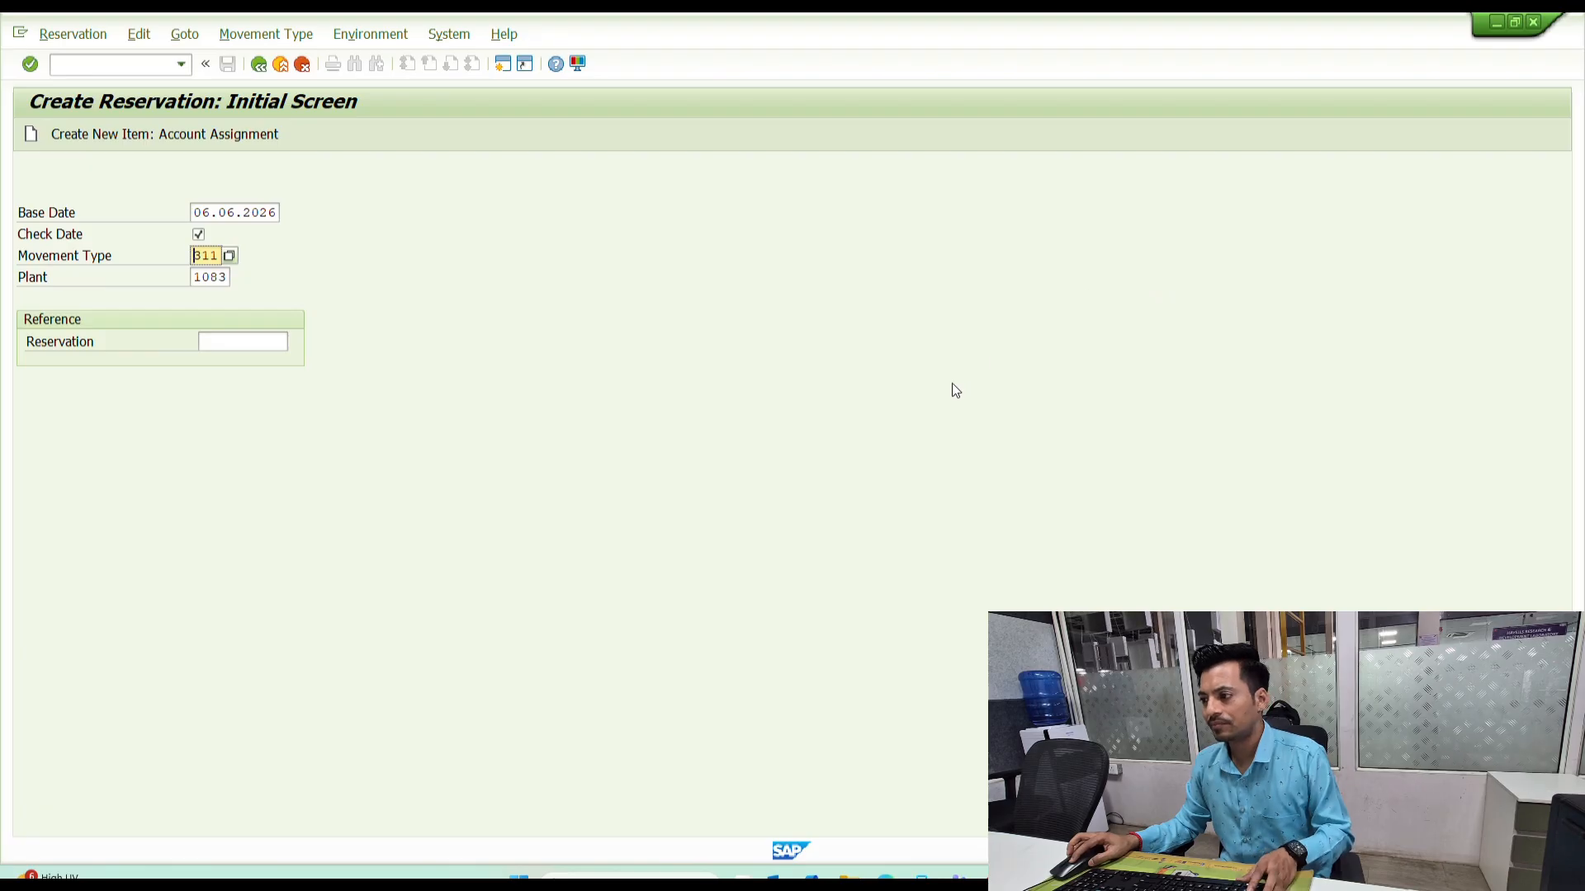
- Open the Component Delete01.06.2026 workbook in Excel and paste the document number into cell G9 of a new sheet
{"action": "key", "text": "super+d"}
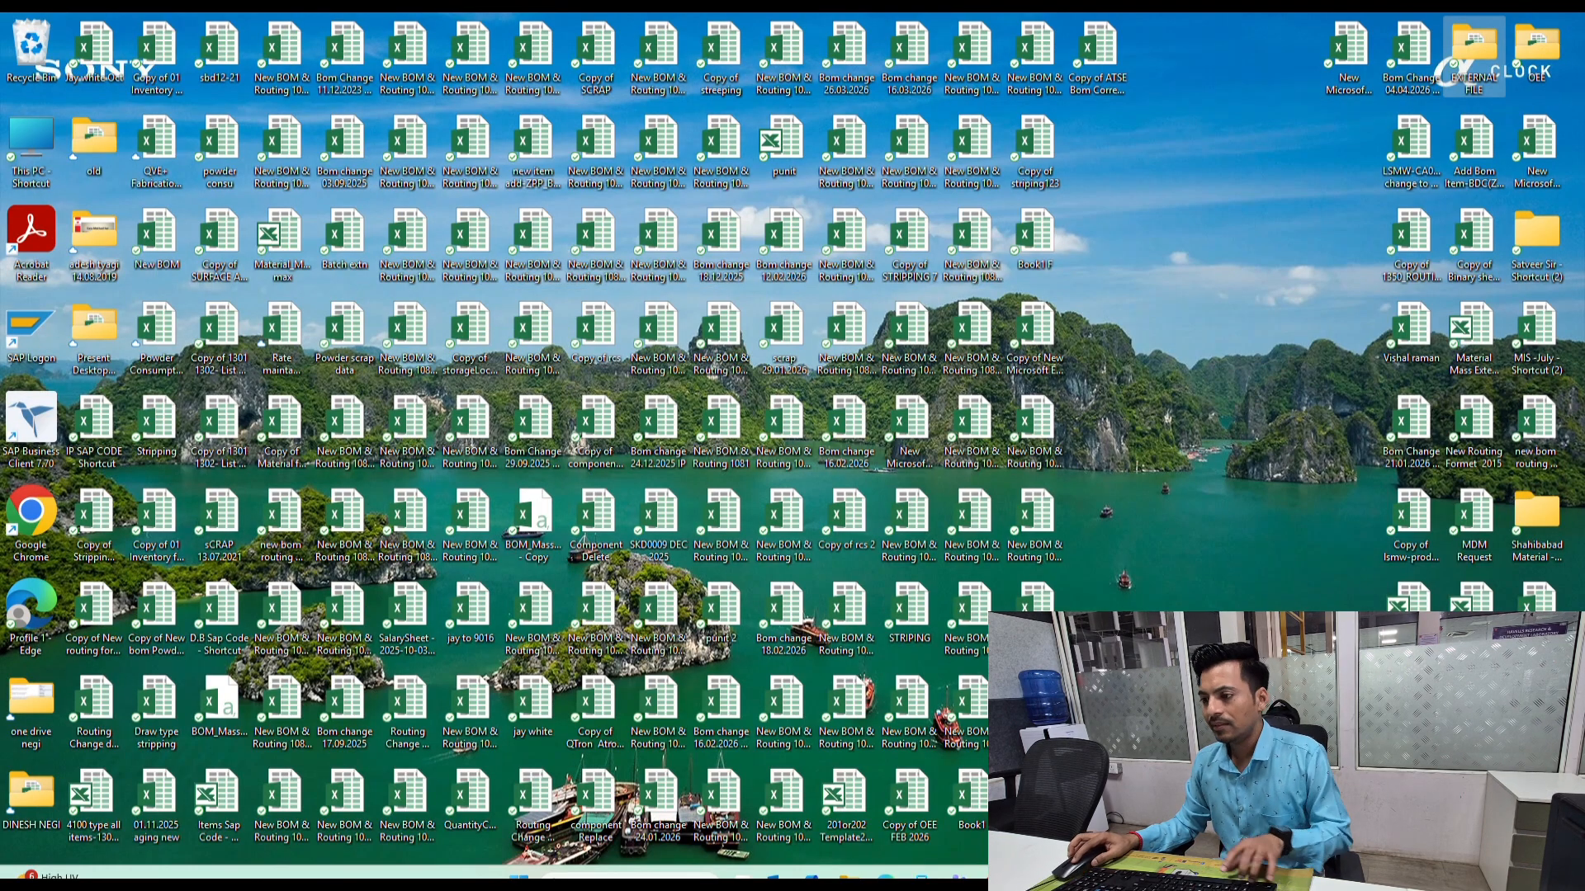
{"action": "double_click", "coordinate": [407, 425]}
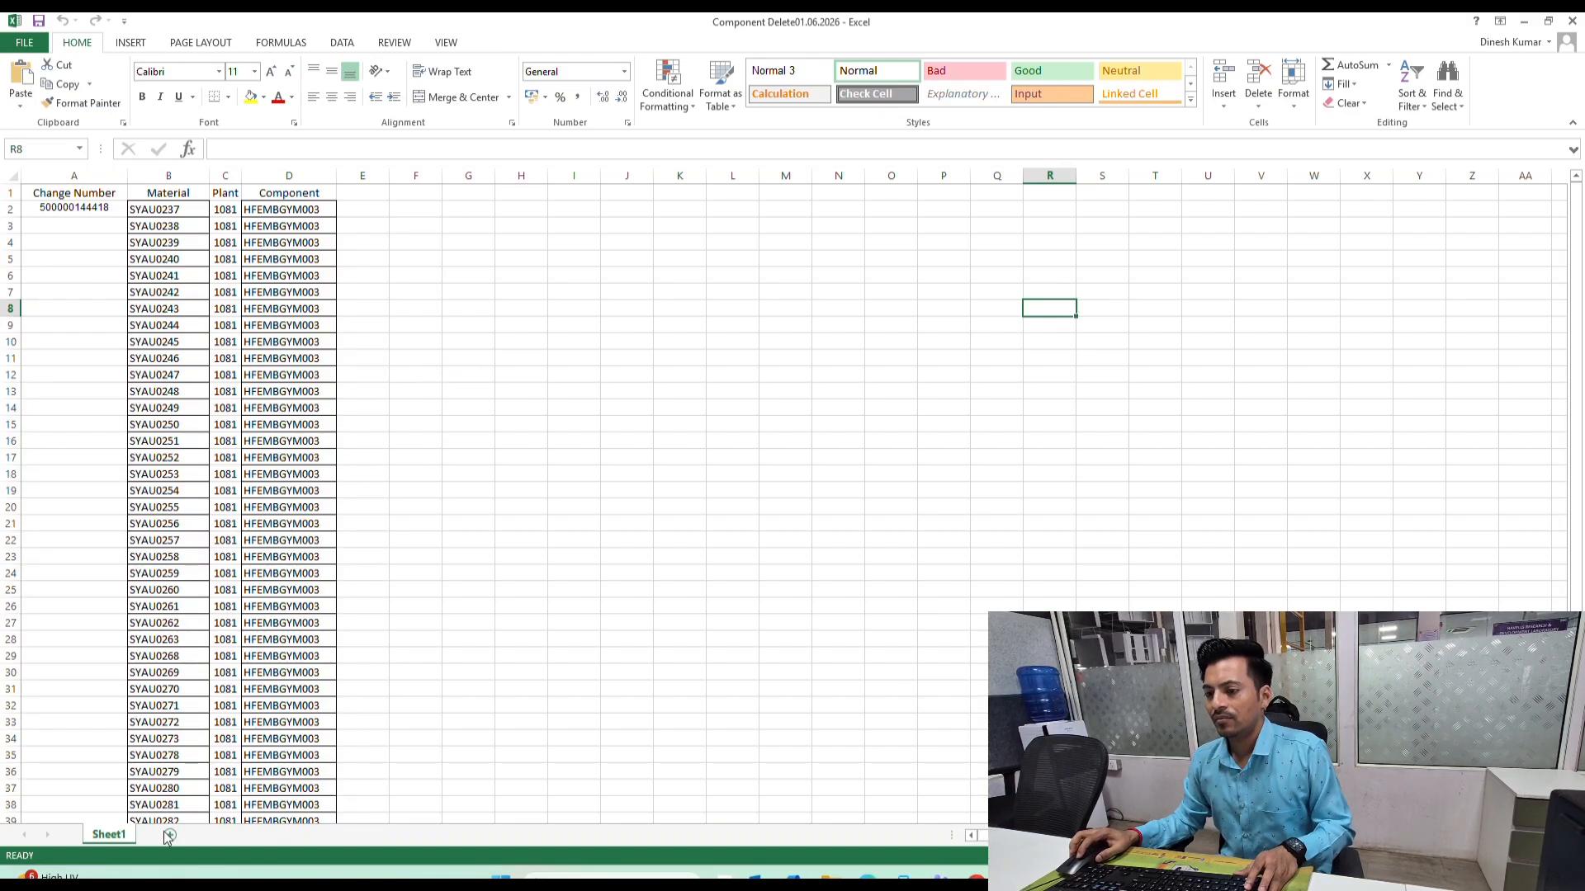
{"action": "left_click", "coordinate": [168, 835]}
{"action": "left_click", "coordinate": [345, 322]}
{"action": "key", "text": "ctrl+v"}
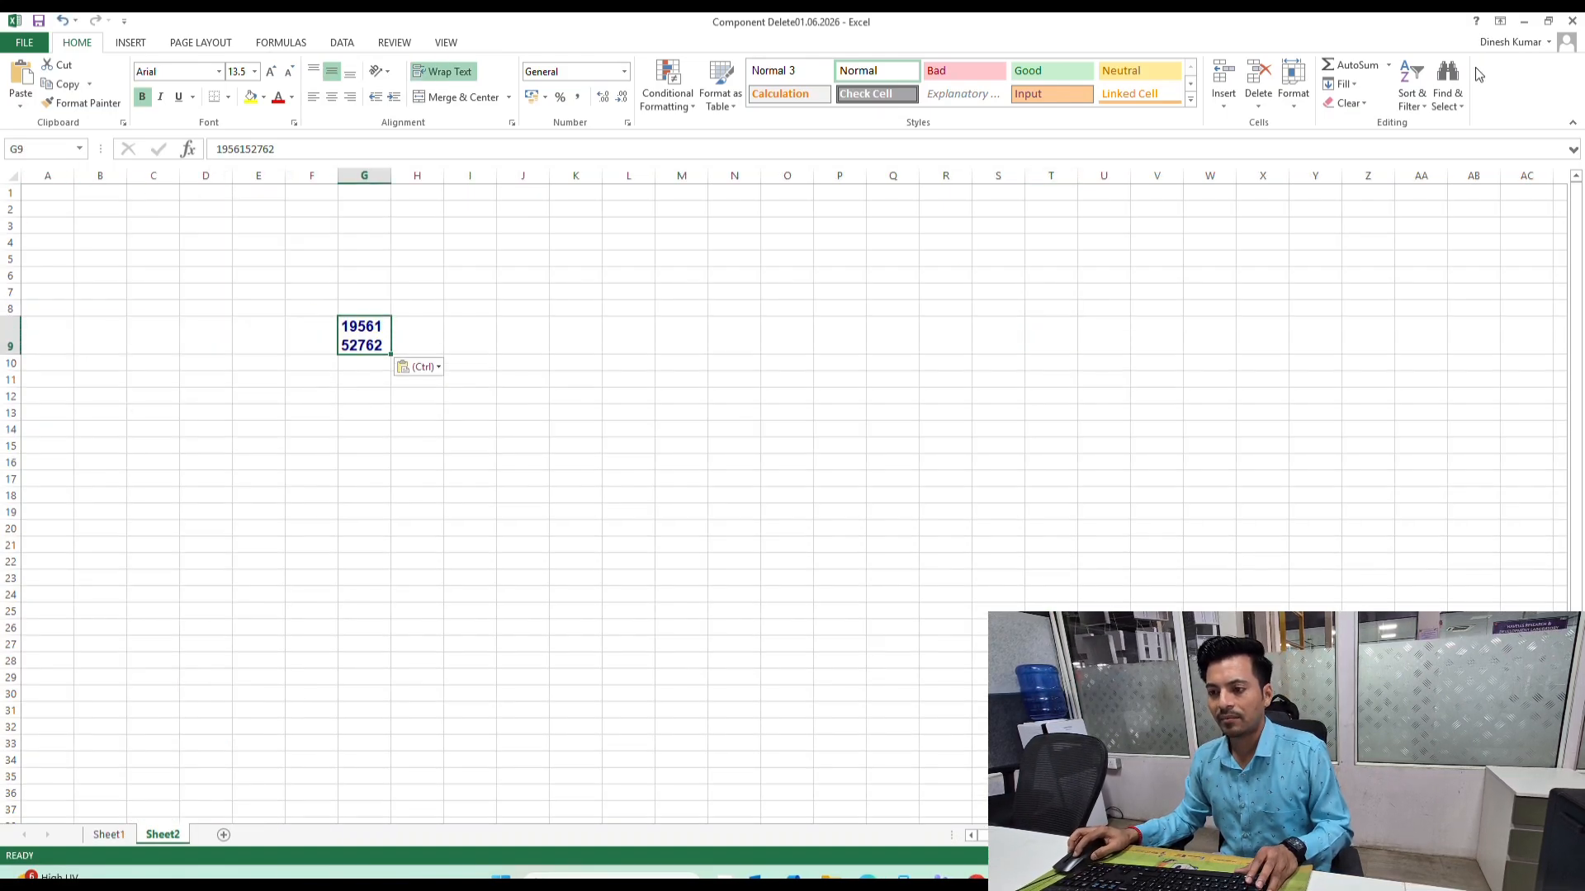
- Enter plant 1083 in cell H9, turn off text wrapping for the document number in G9 and widen column G
{"action": "key", "text": "Right"}
{"action": "type", "text": "1083"}
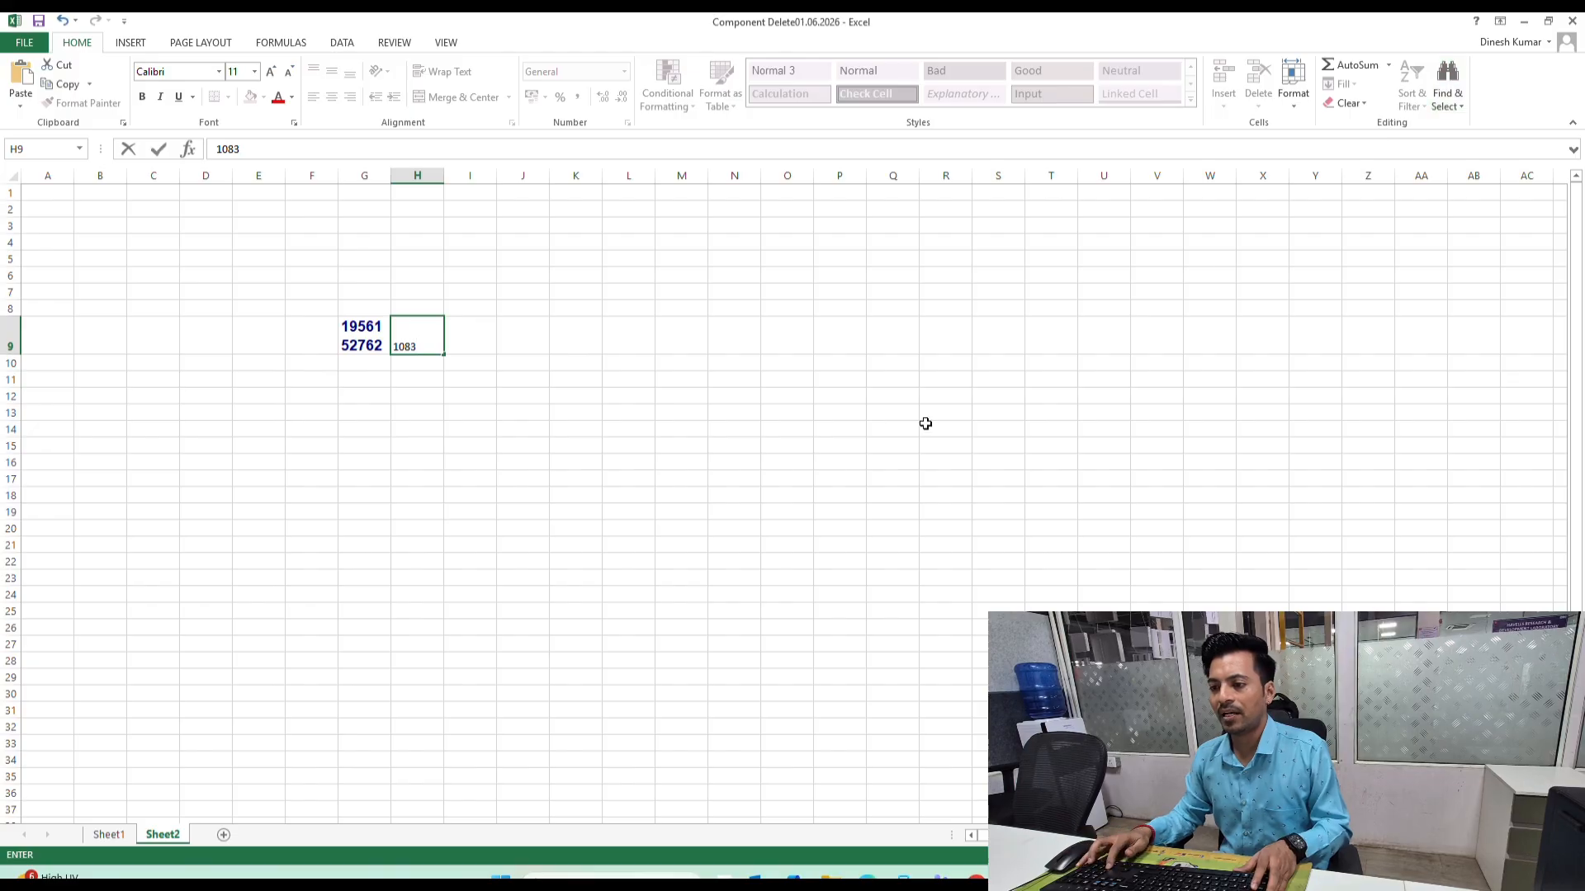
{"action": "key", "text": "Return"}
{"action": "left_click", "coordinate": [367, 335]}
{"action": "left_click", "coordinate": [442, 76]}
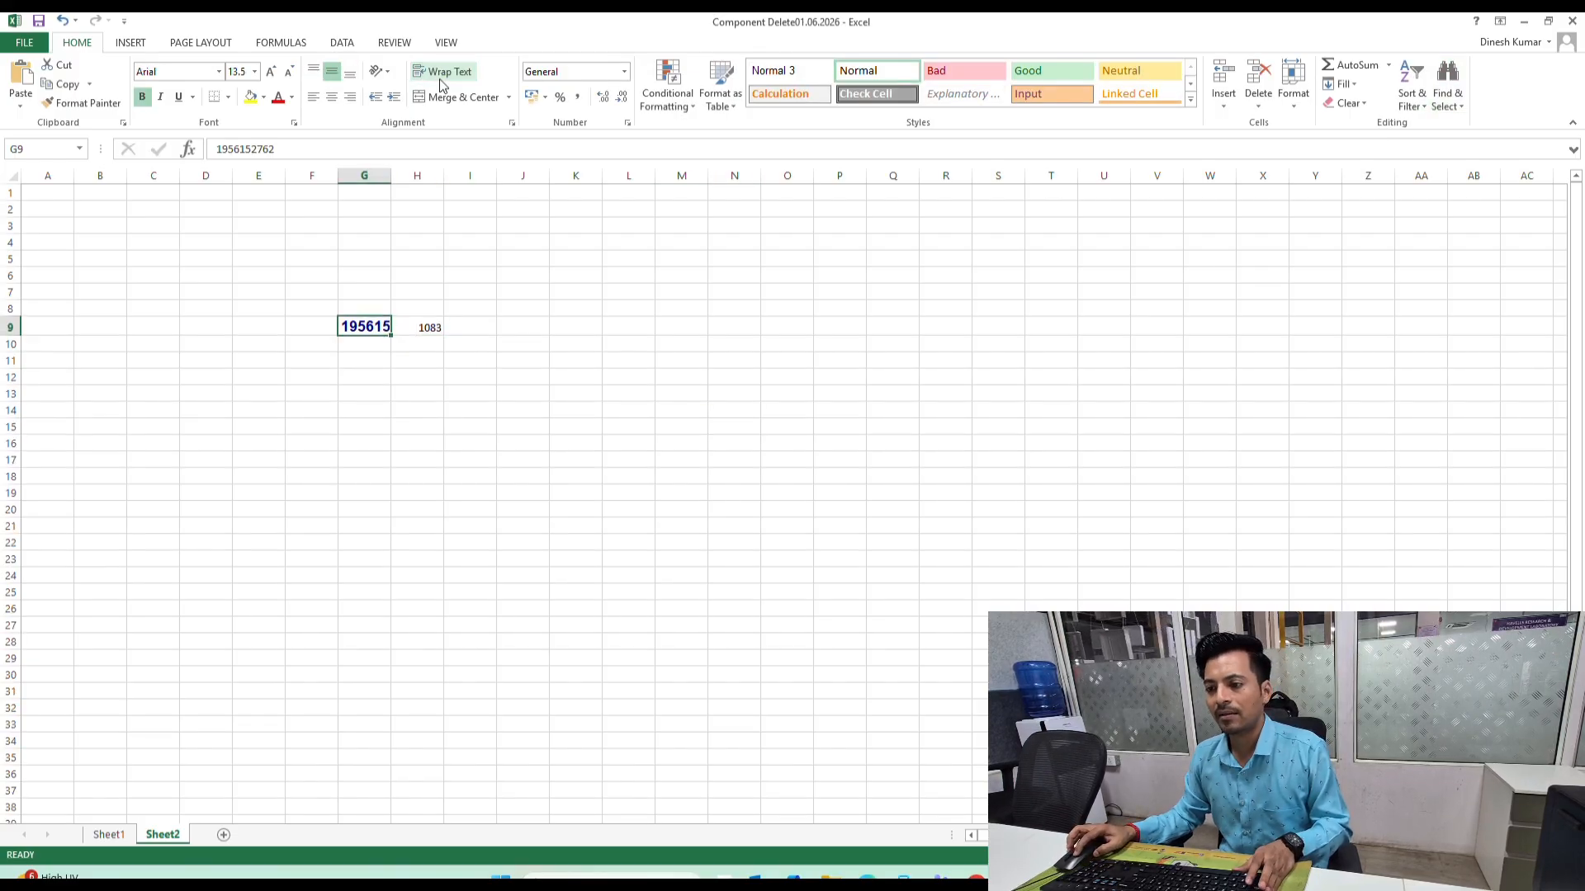
{"action": "left_click_drag", "start_coordinate": [392, 177], "coordinate": [454, 177]}
- Switch to the SAP warehouse stock report and run it for materials CFEFREX* in plant 1081, storage location A002
{"action": "key", "text": "alt+Tab"}
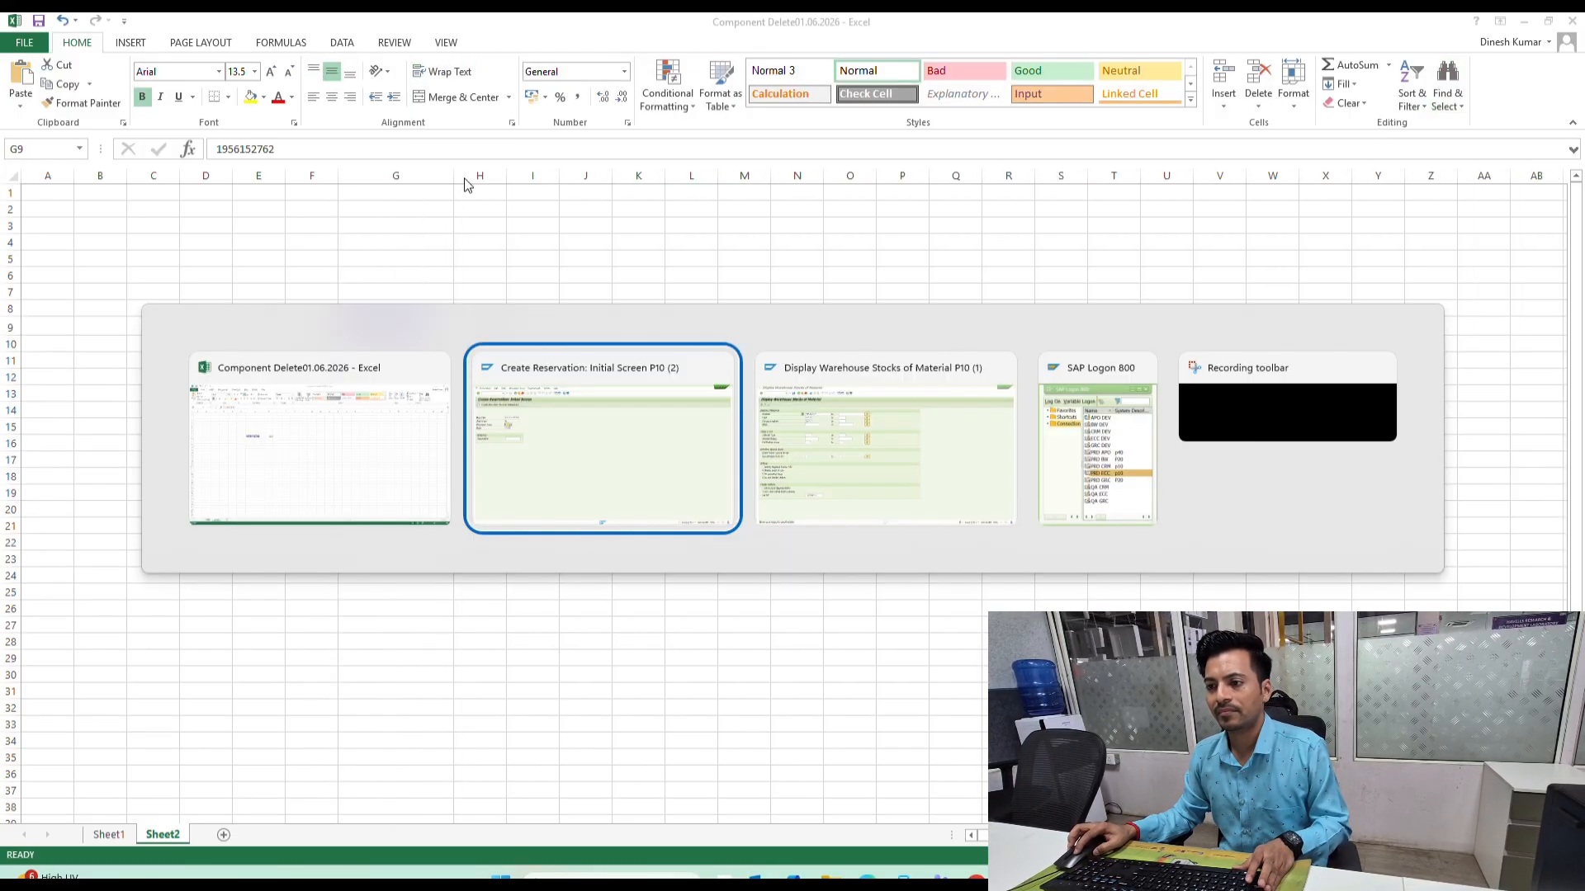
{"action": "key", "text": "alt+Tab"}
{"action": "type", "text": "c"}
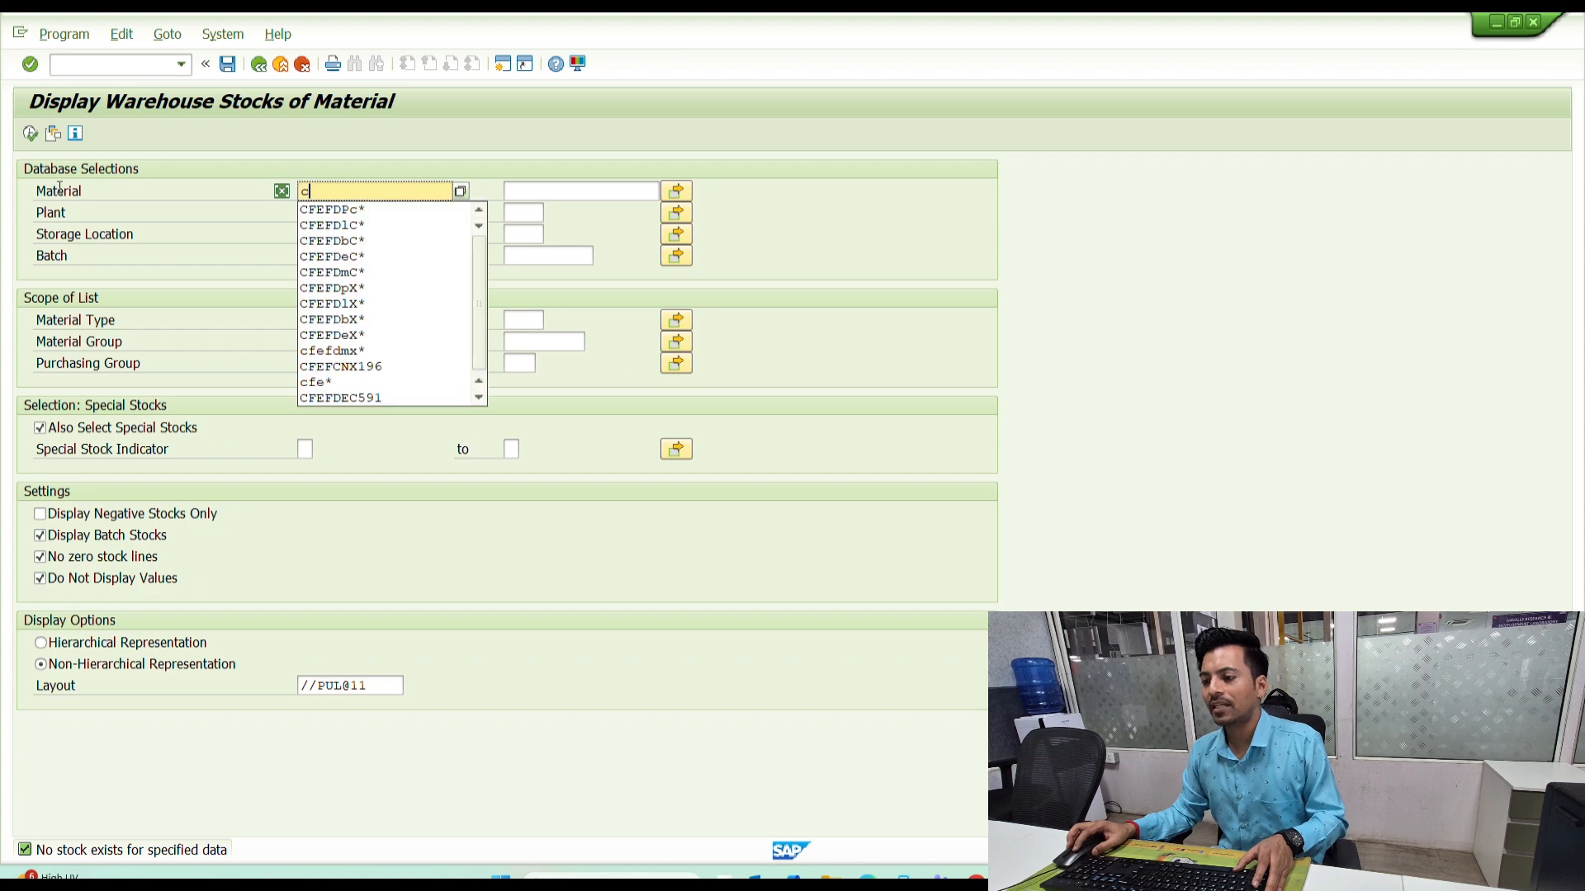
{"action": "type", "text": "fefrex*"}
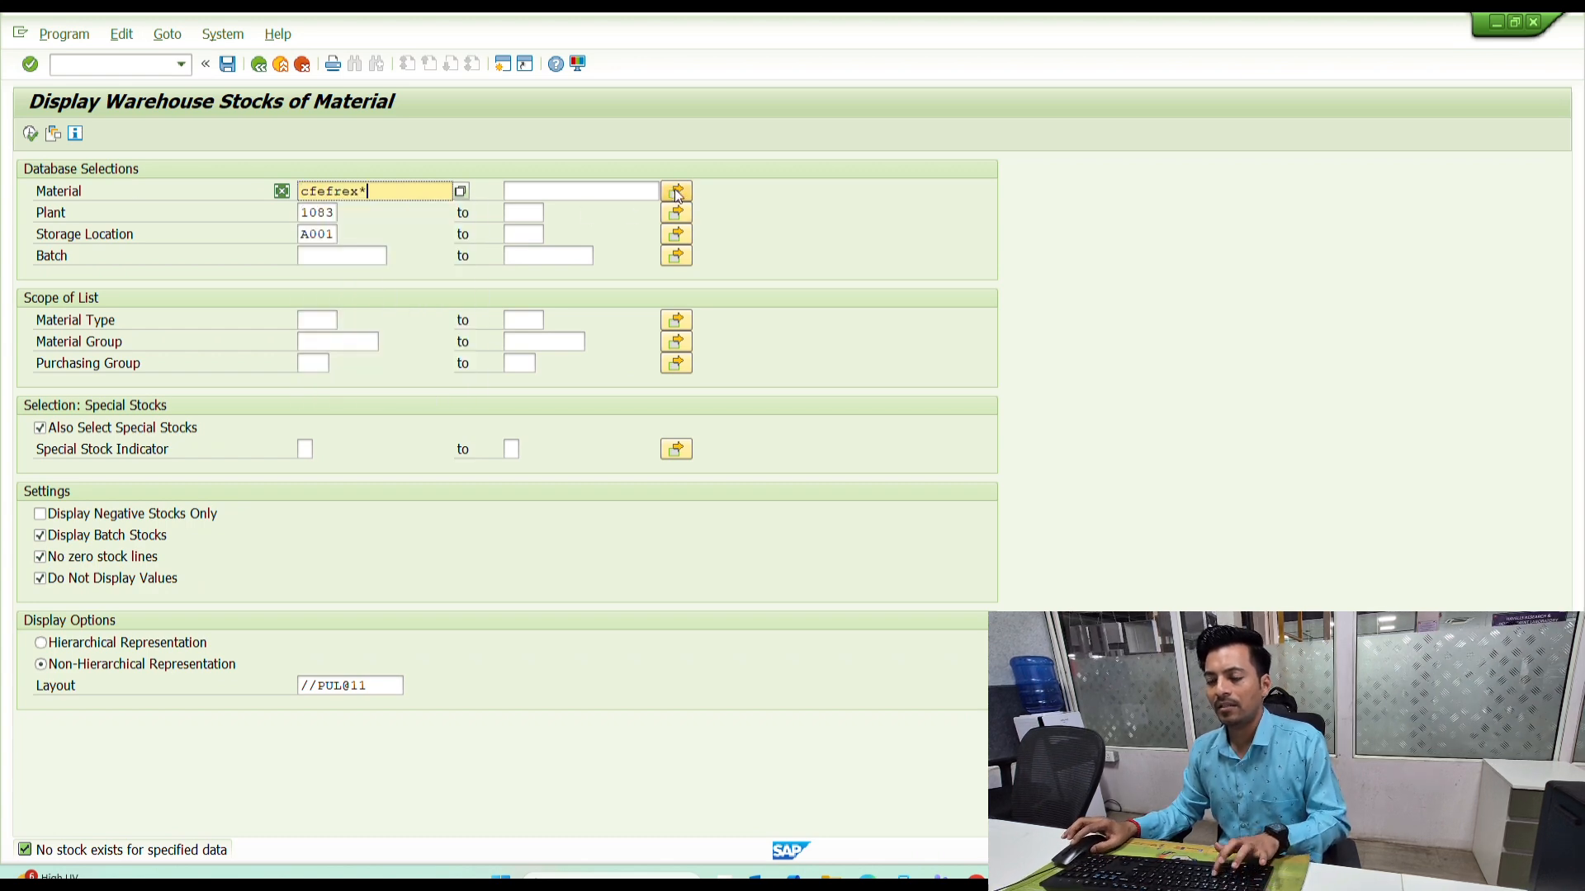
{"action": "key", "text": "Tab"}
{"action": "key", "text": "Tab"}
{"action": "key", "text": "Tab"}
{"action": "key", "text": "Right"}
{"action": "key", "text": "Right"}
{"action": "key", "text": "Right"}
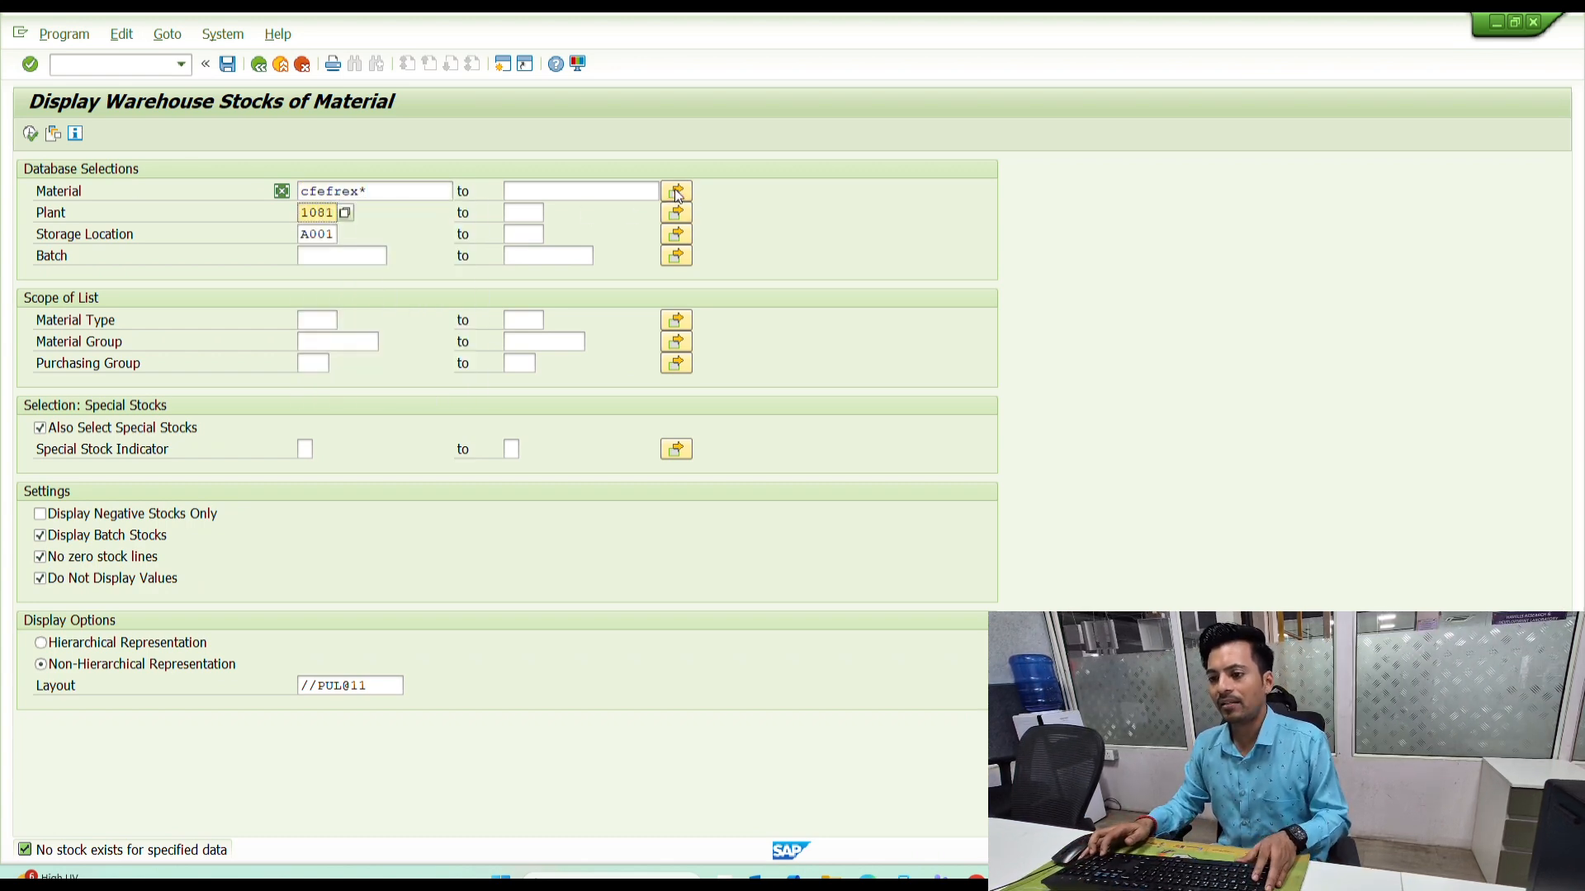
{"action": "key", "text": "Down"}
{"action": "type", "text": "2"}
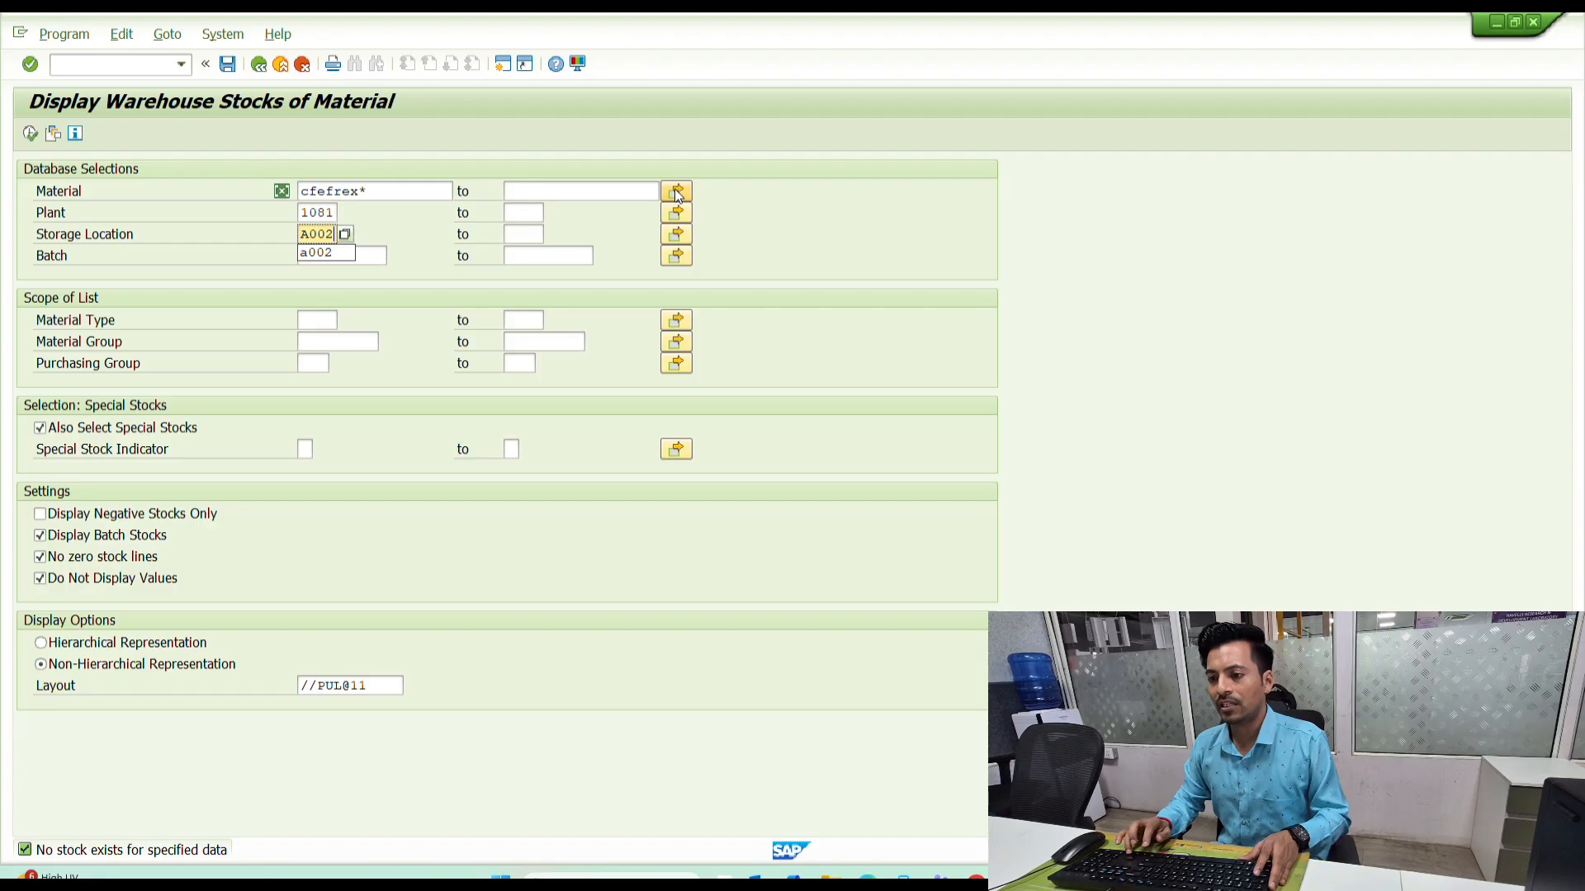
{"action": "key", "text": "F8"}
- Check the plant 1081, location A002 stock for materials CFEFCFX*, CFEFCPX* and CFEFCBX*
{"action": "type", "text": "cfefcf"}
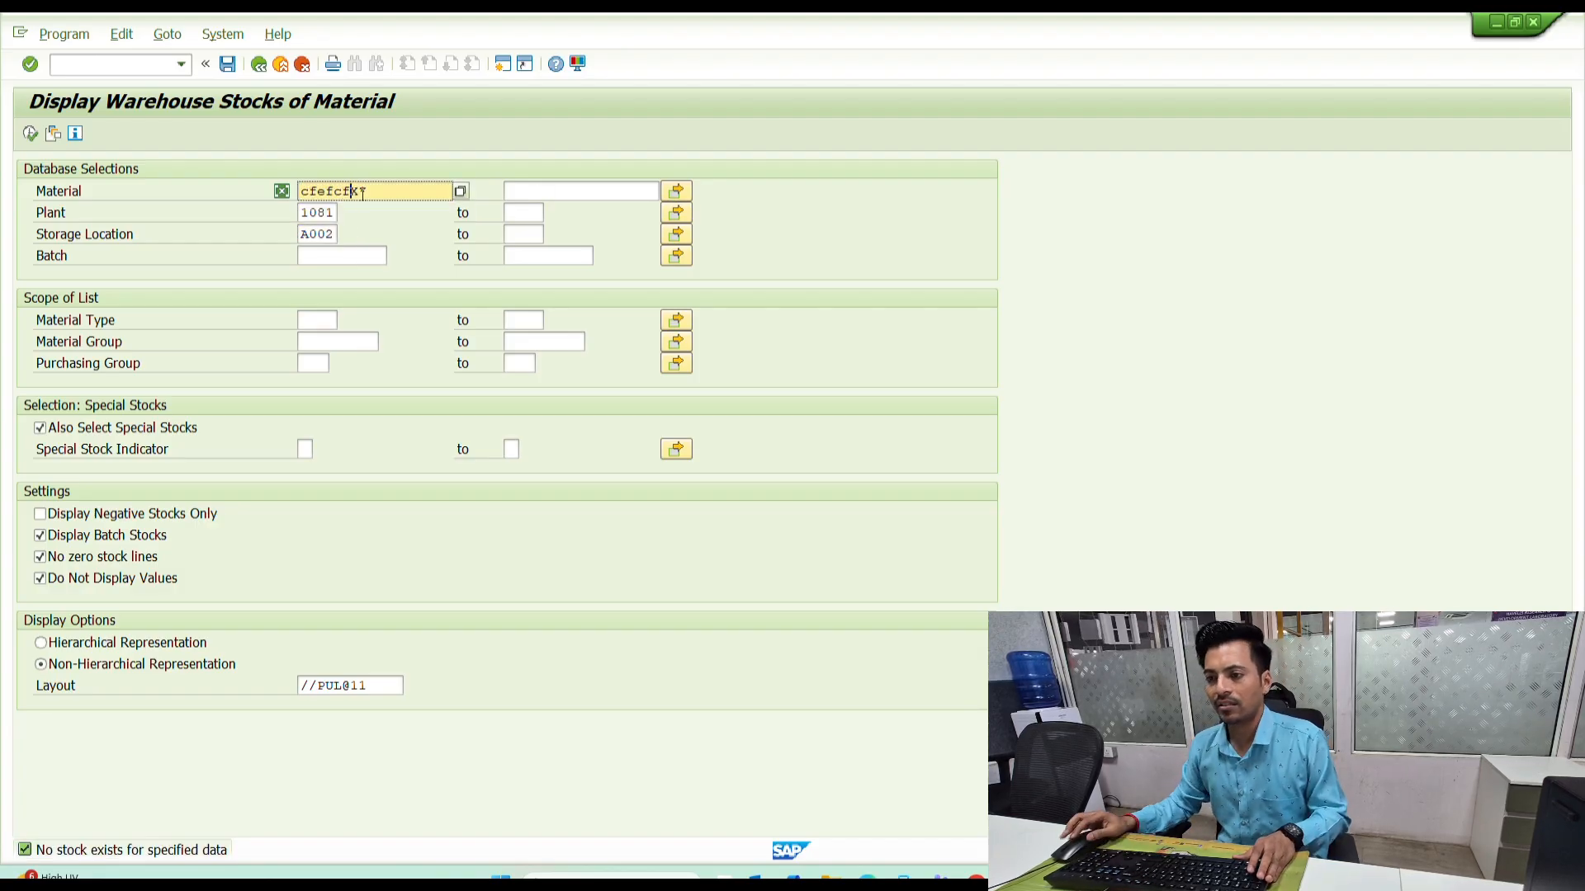
{"action": "key", "text": "F8"}
{"action": "key", "text": "F3"}
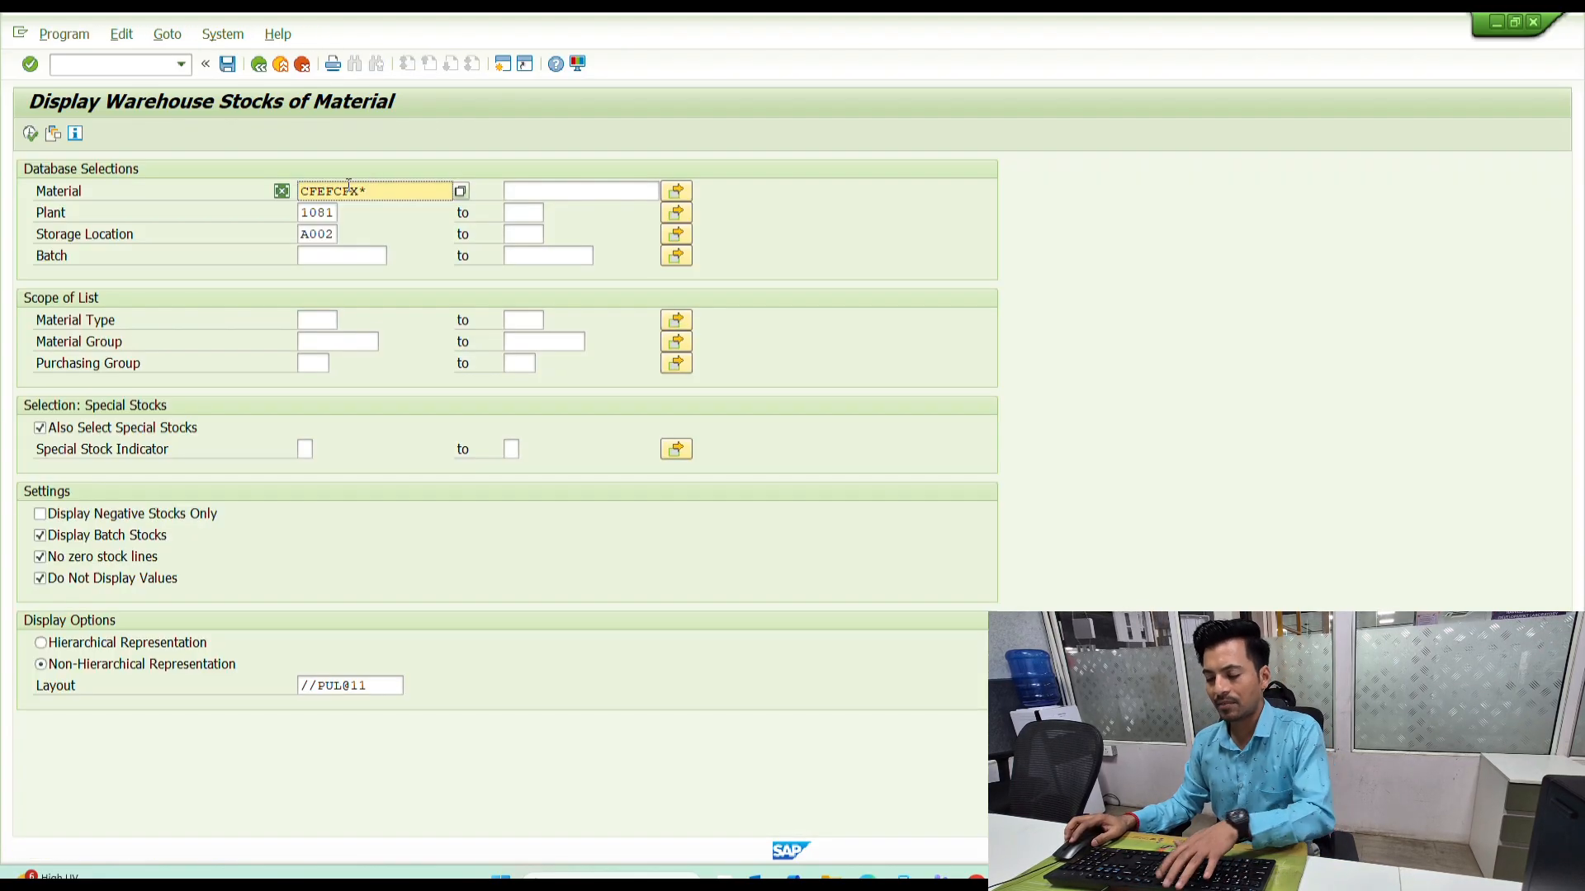
{"action": "key", "text": "F8"}
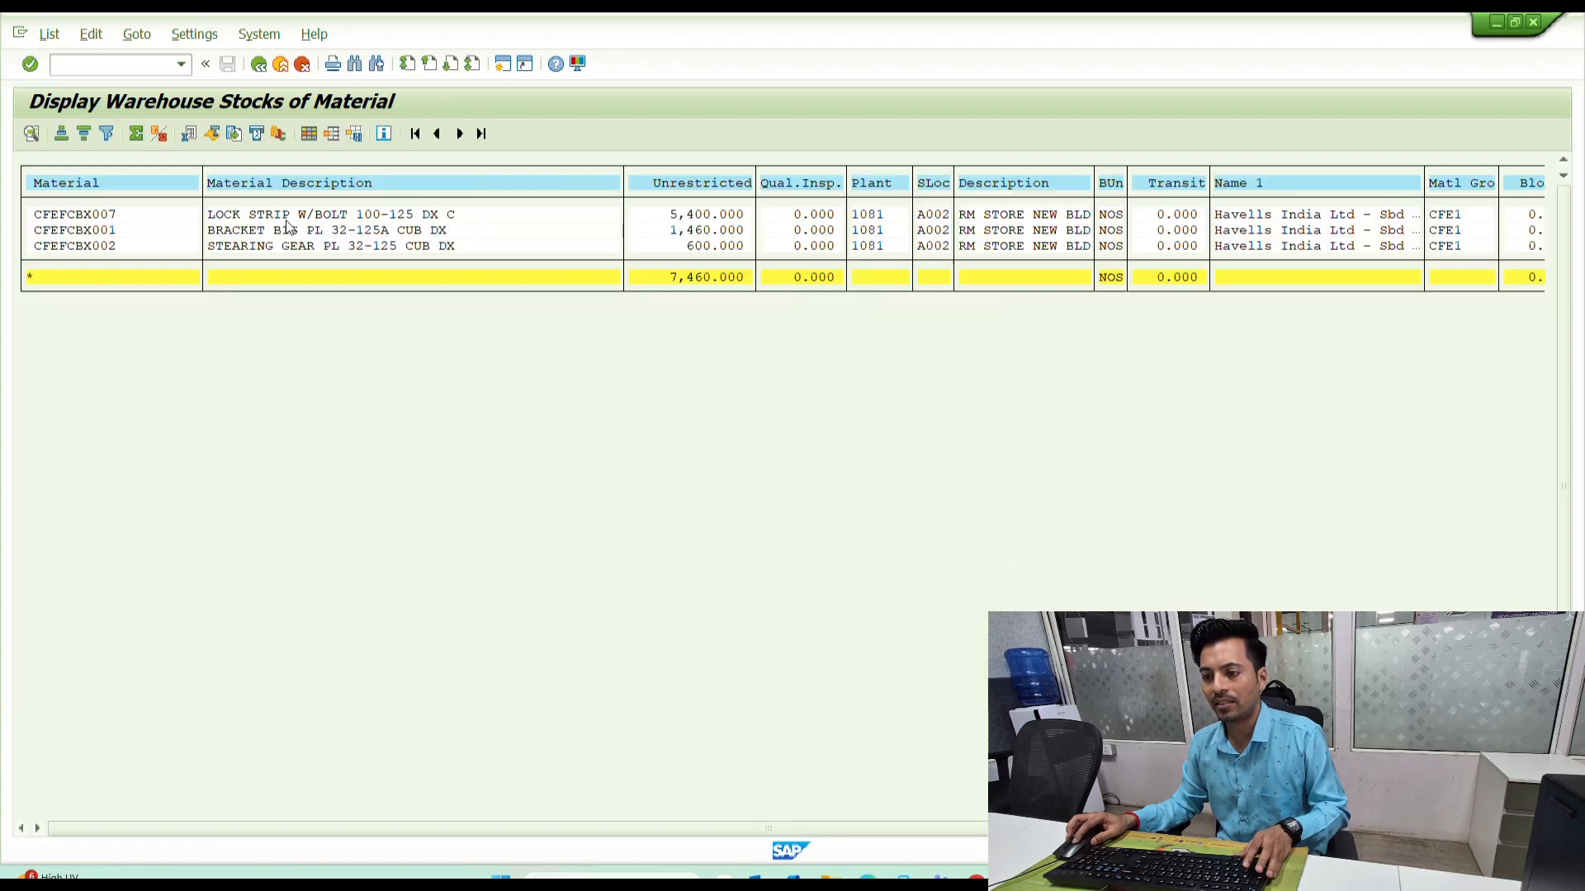
{"action": "key", "text": "F3"}
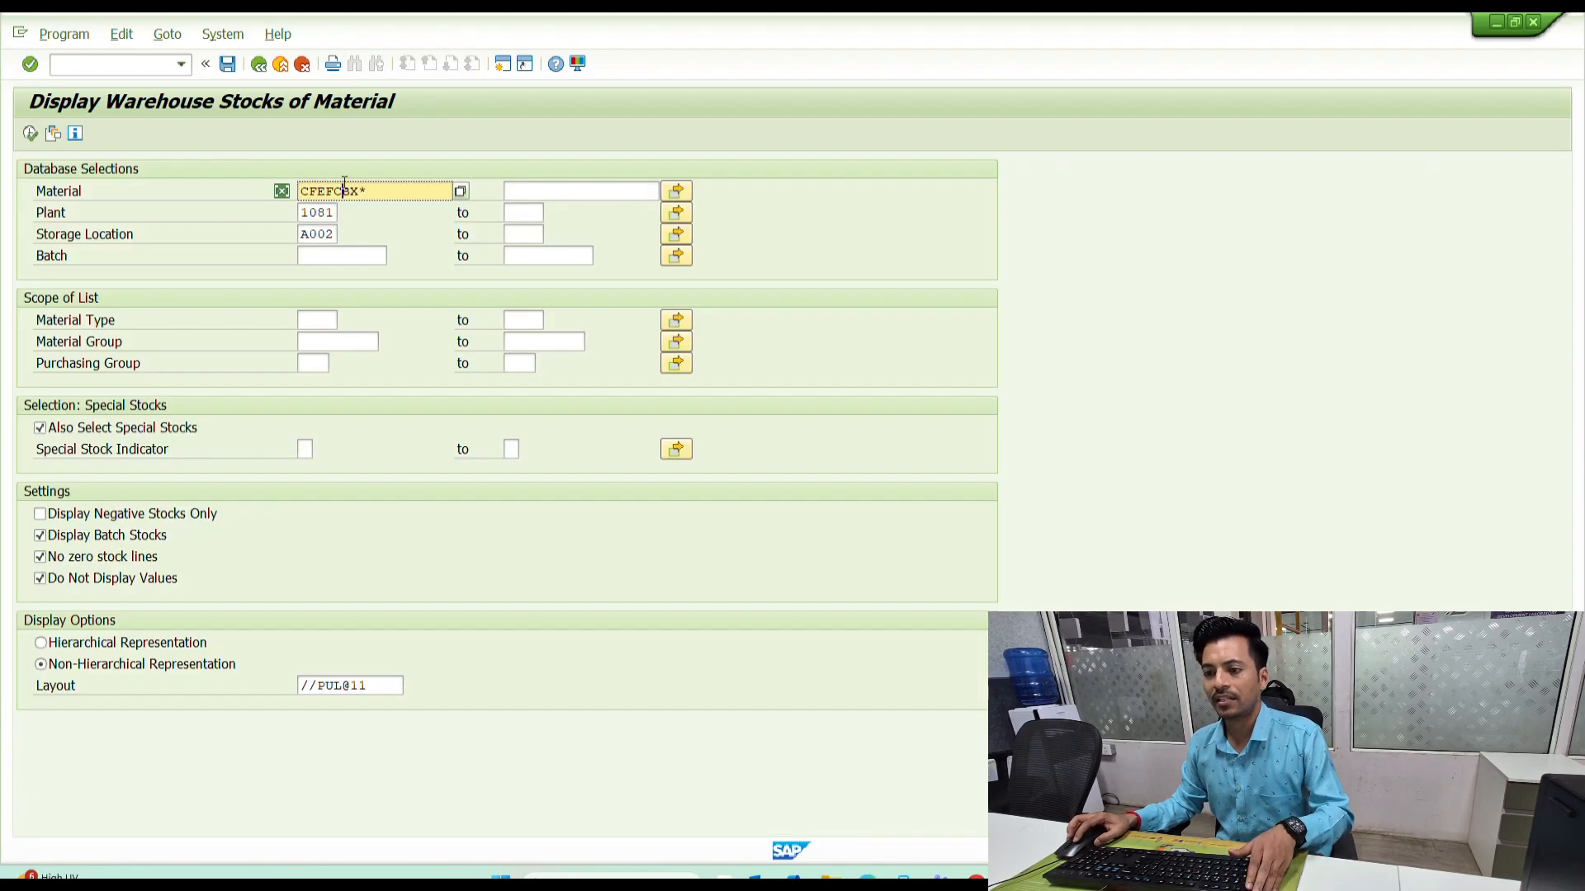
- Run the stock report for materials CFEFCNX* and CFEFCOX* in the same plant and storage location
{"action": "key", "text": "F8"}
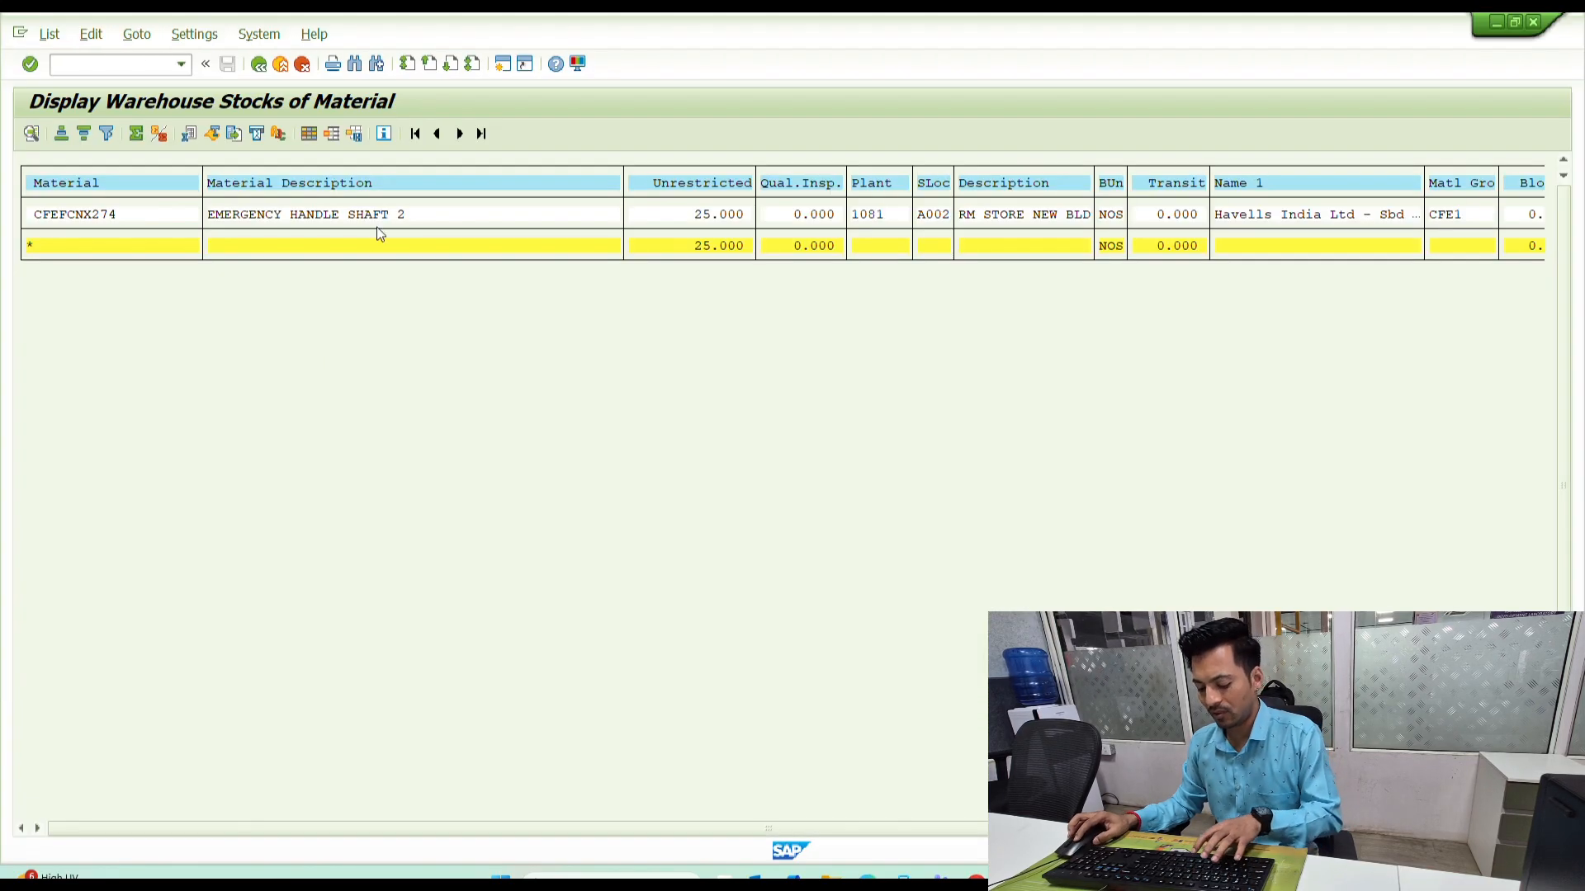
{"action": "key", "text": "F3"}
{"action": "type", "text": "oX*"}
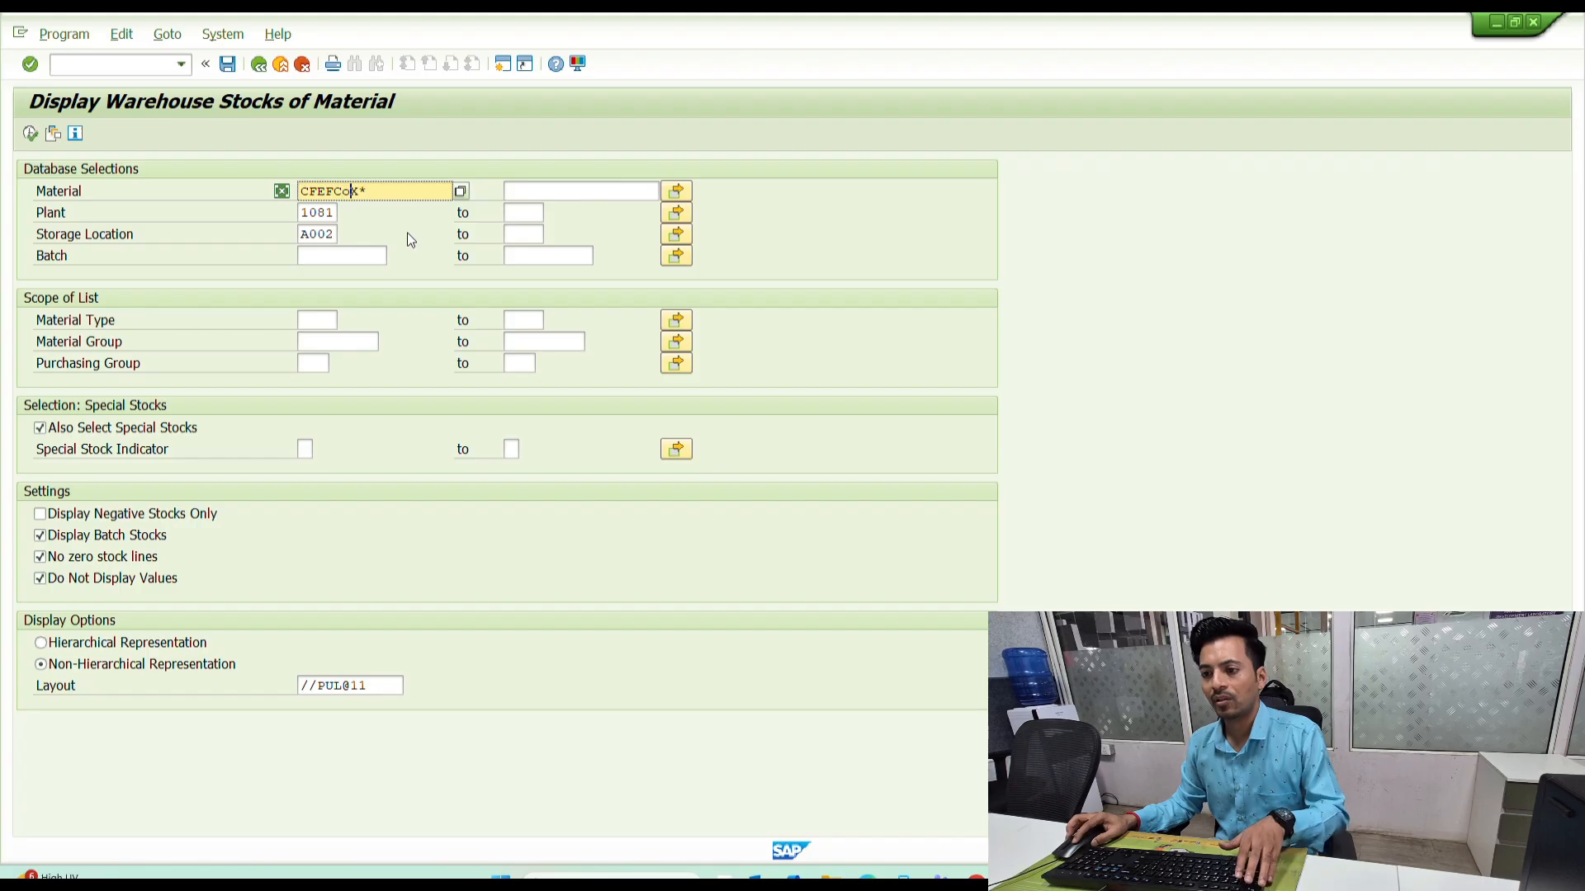
{"action": "key", "text": "F8"}
- Run the stock report for materials CFEFFSX* and CFEFPSX* in plant 1081, storage location A002
{"action": "double_click", "coordinate": [391, 193]}
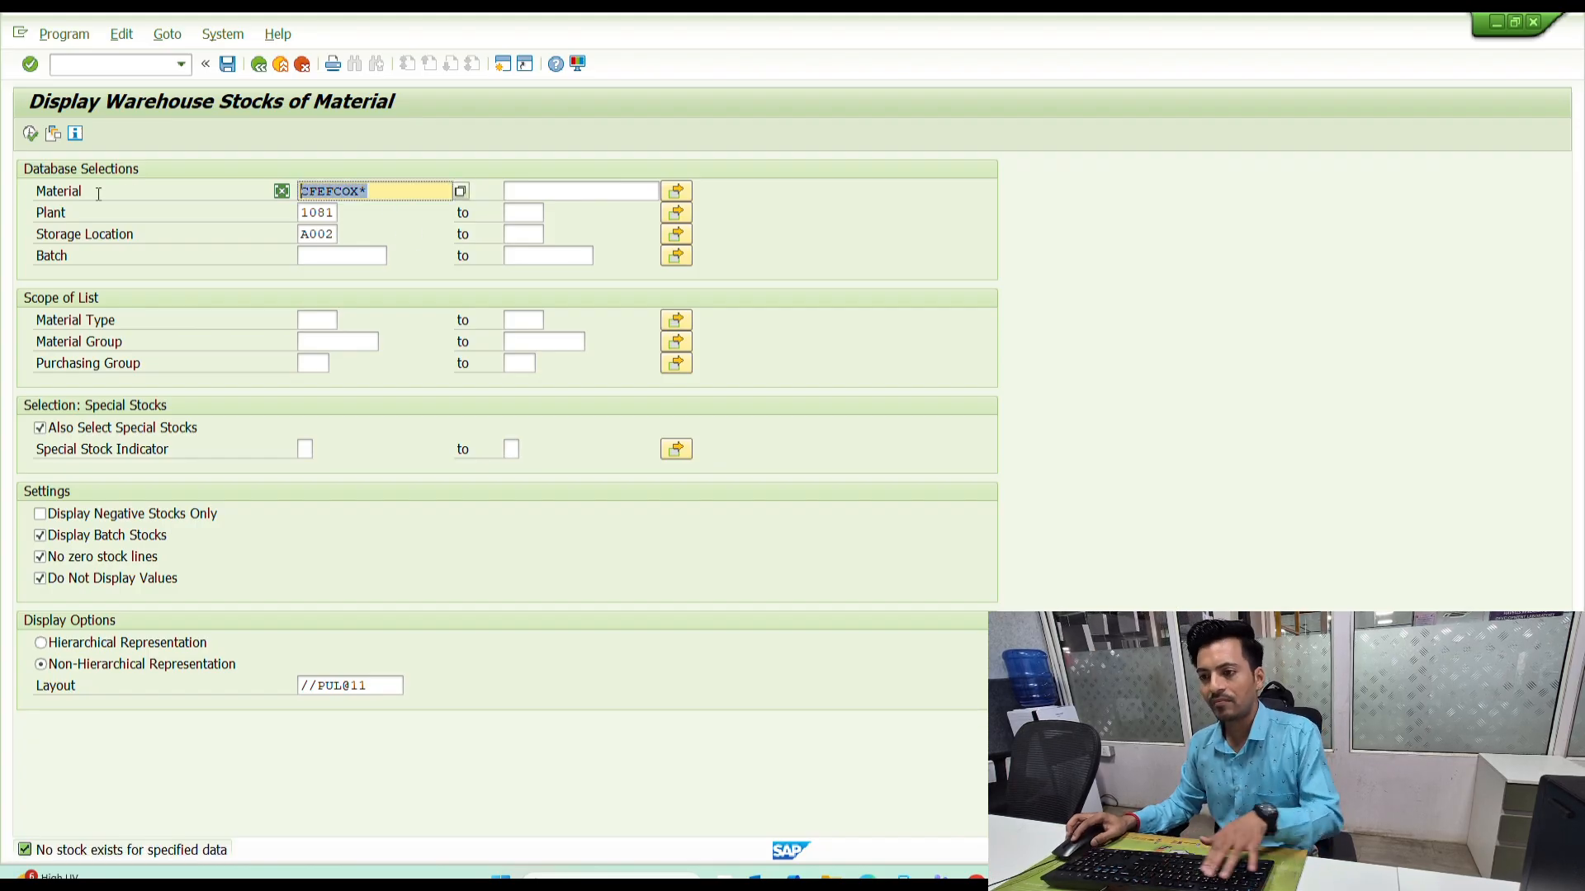
{"action": "type", "text": "cfeffsx*"}
{"action": "key", "text": "F8"}
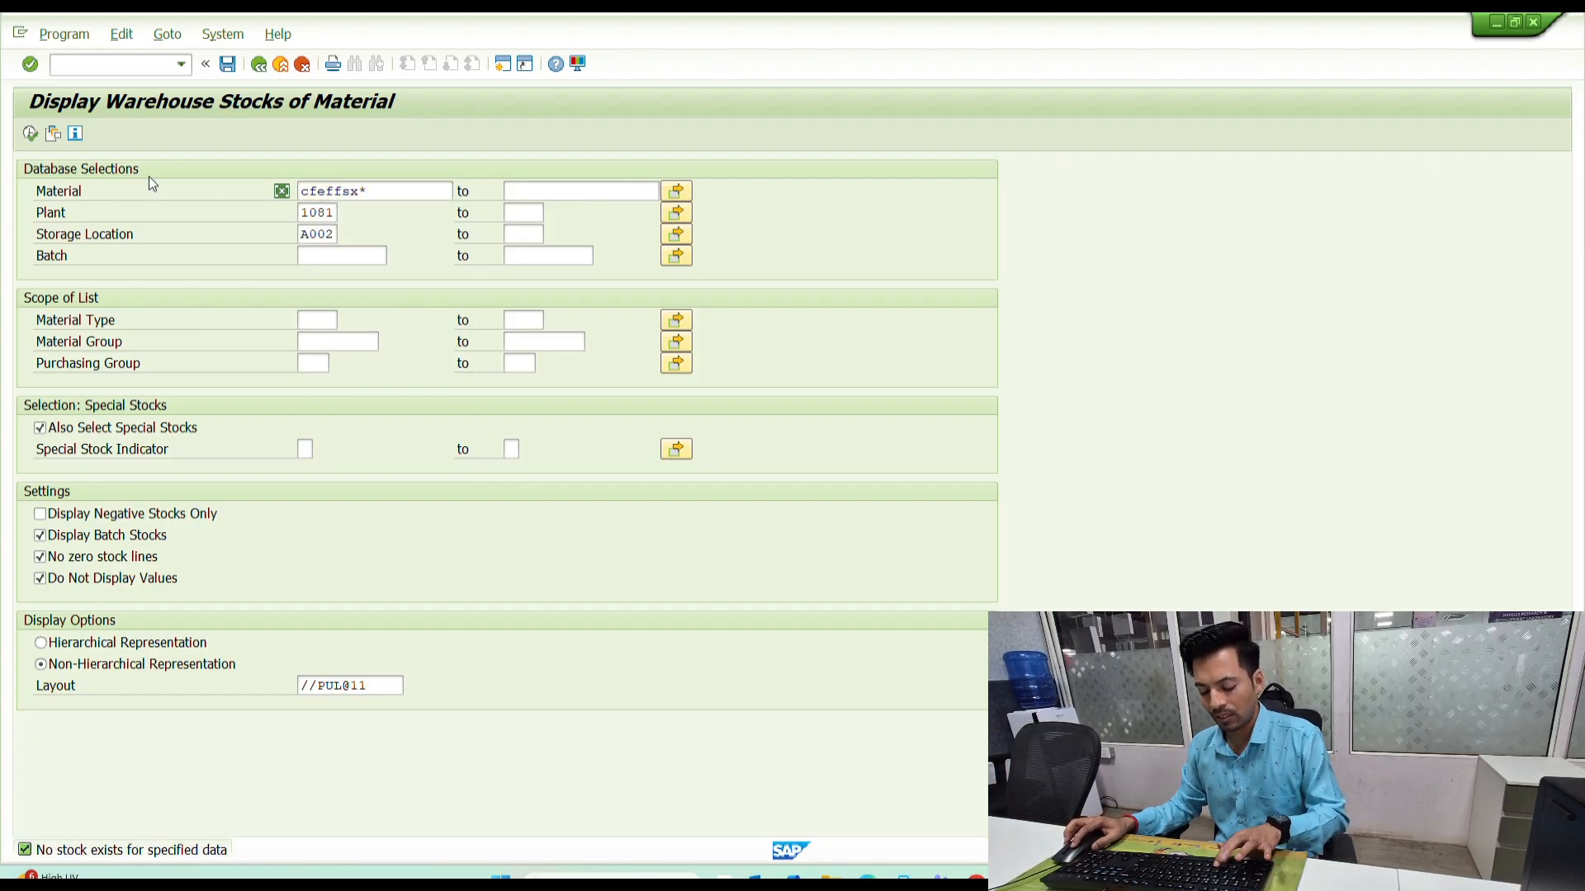
{"action": "key", "text": "F3"}
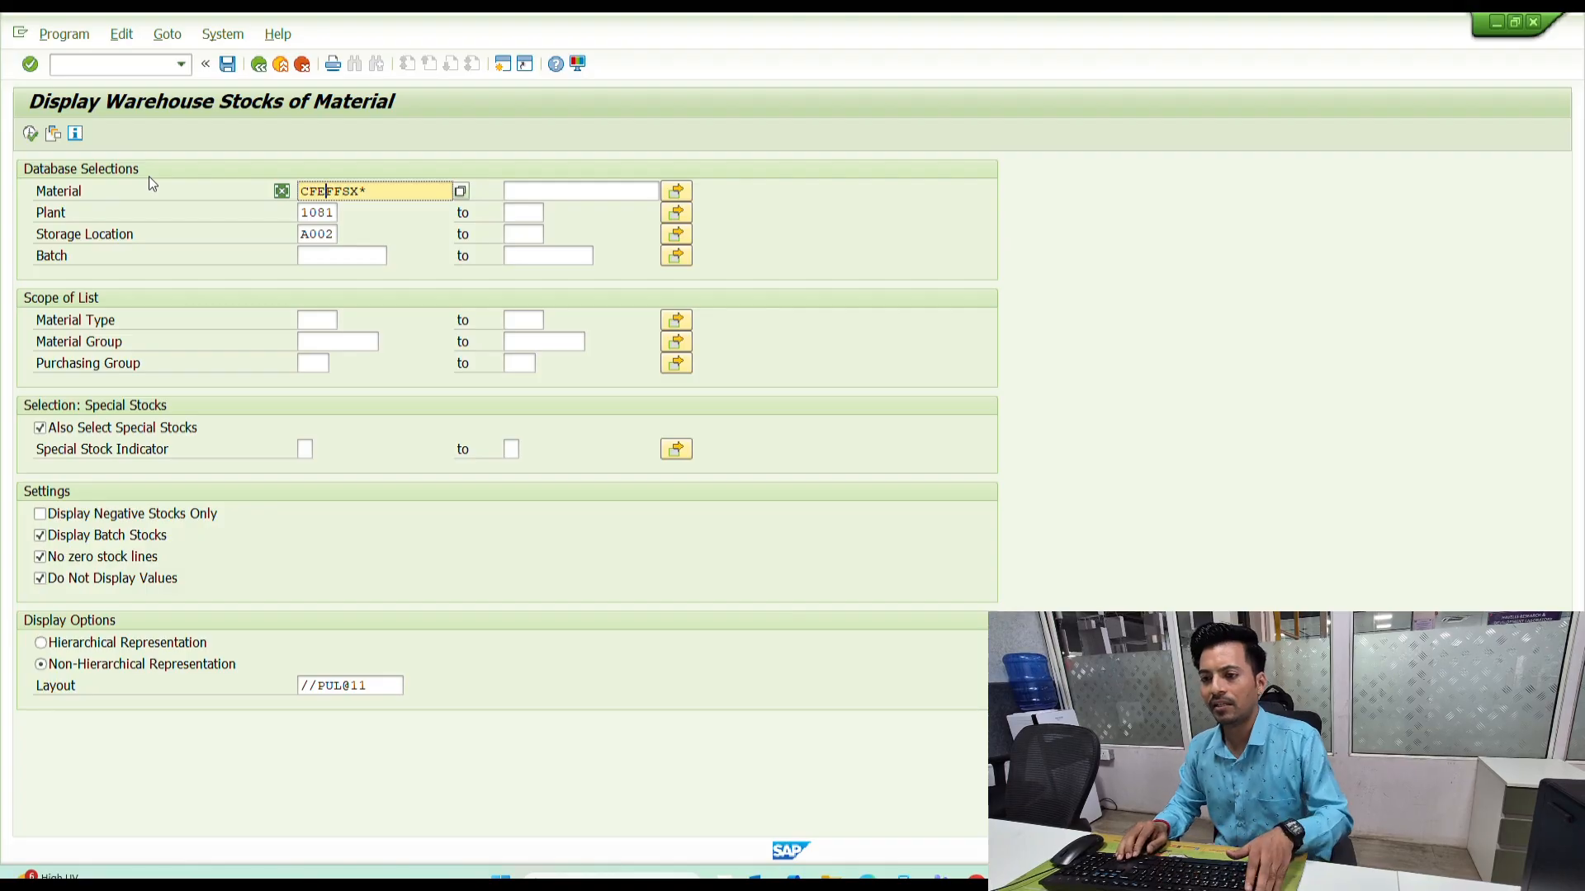
{"action": "key", "text": "Right"}
{"action": "type", "text": "p"}
{"action": "key", "text": "F8"}
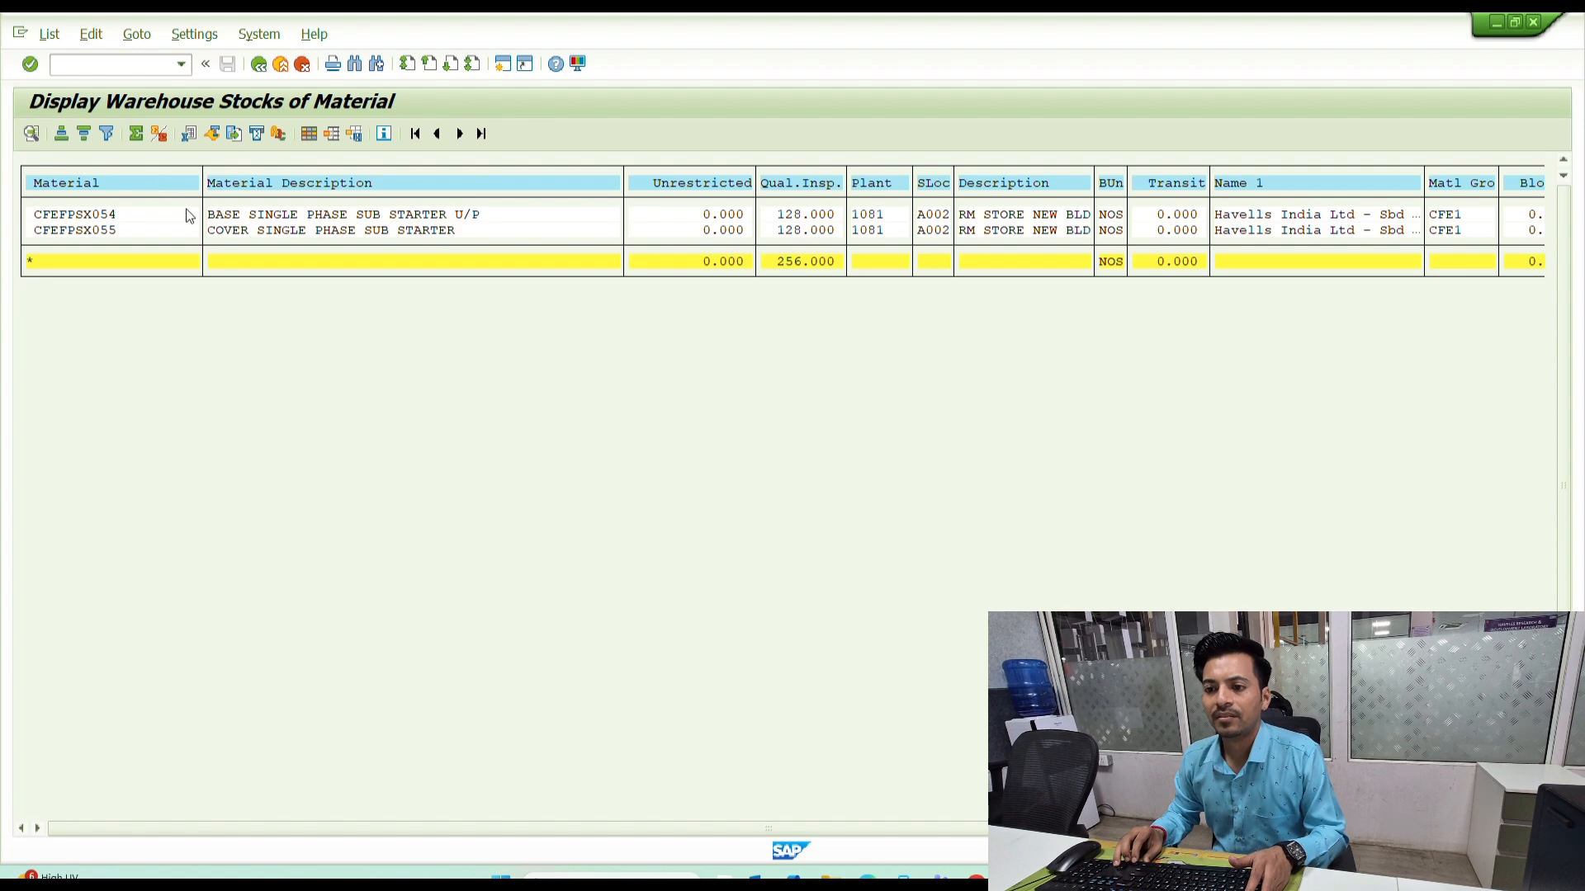
{"action": "key", "text": "F3"}
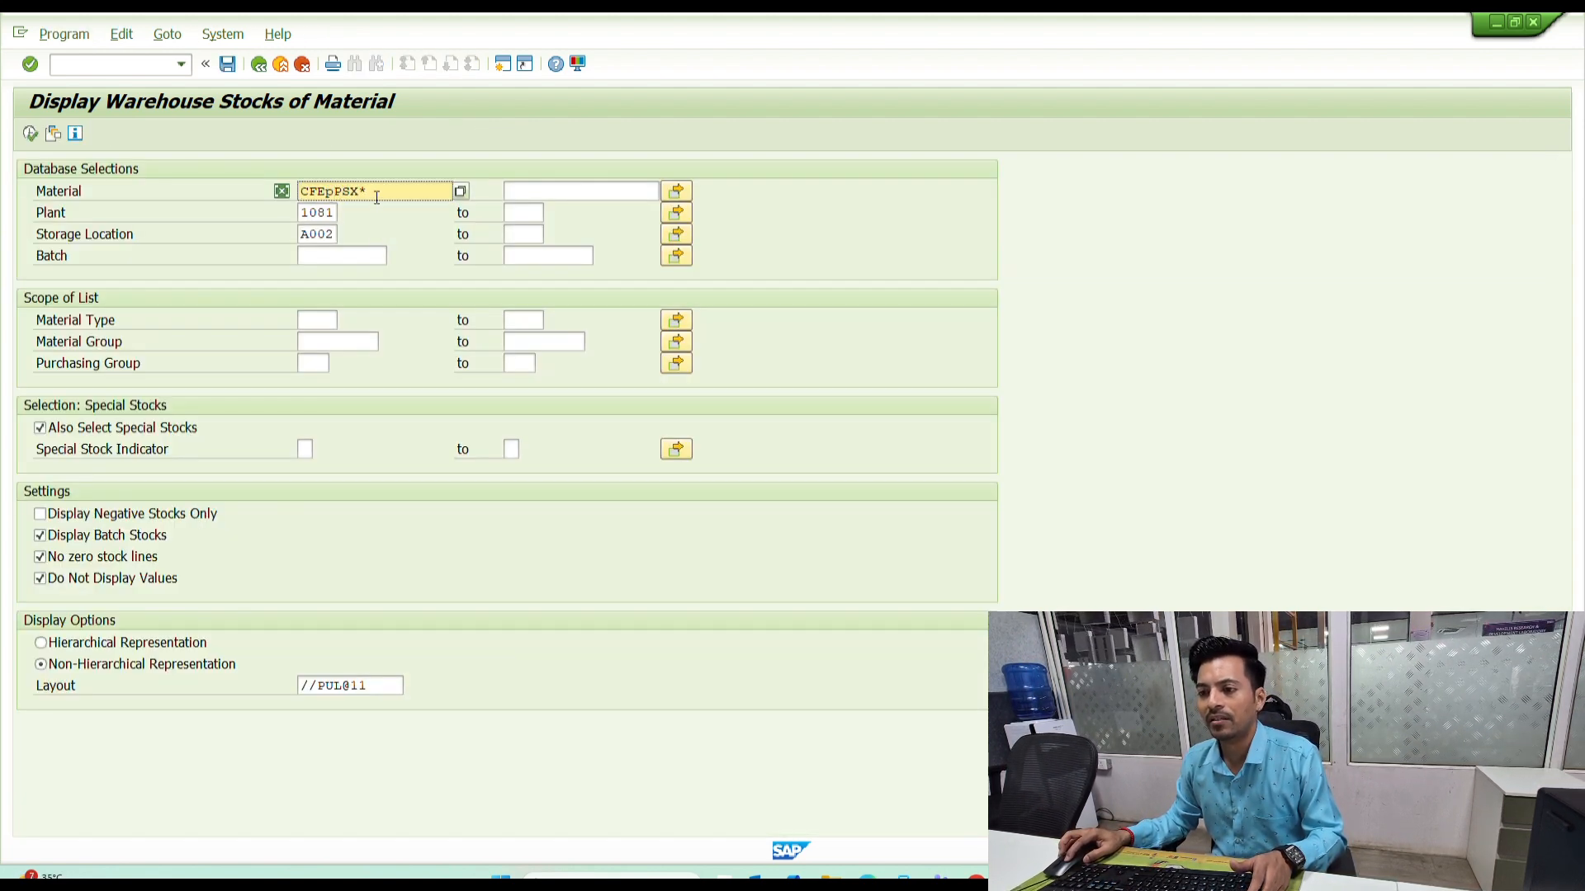
- Run the stock report for materials CFEPPSX* and CFEFXPX* with plant 1081 and storage location A002
{"action": "key", "text": "F8"}
{"action": "key", "text": "F3"}
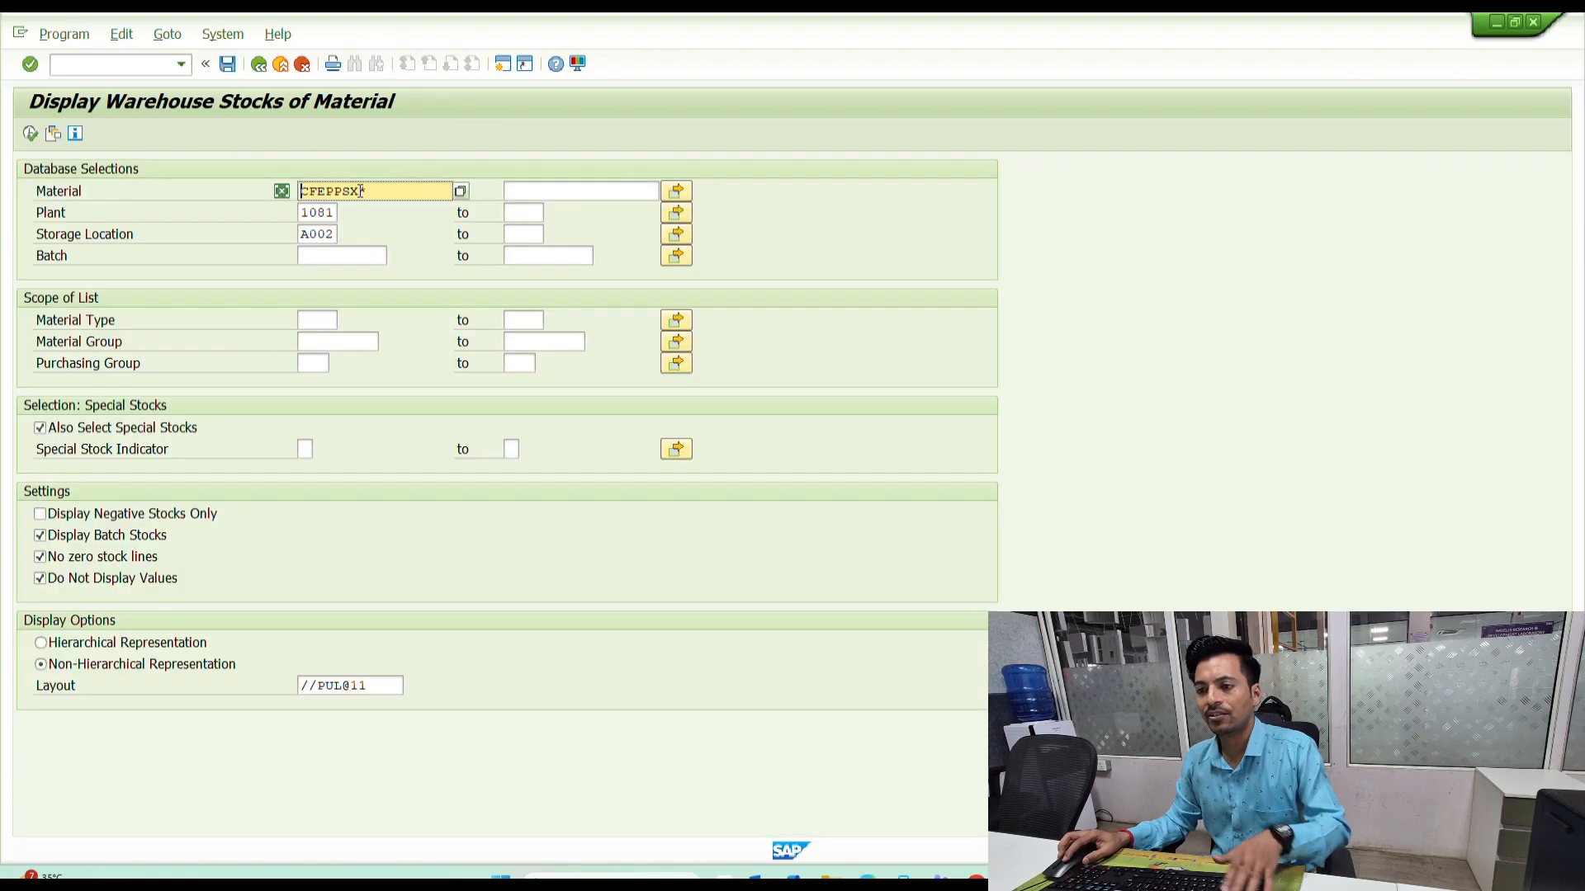
{"action": "key", "text": "shift+End"}
{"action": "type", "text": "f"}
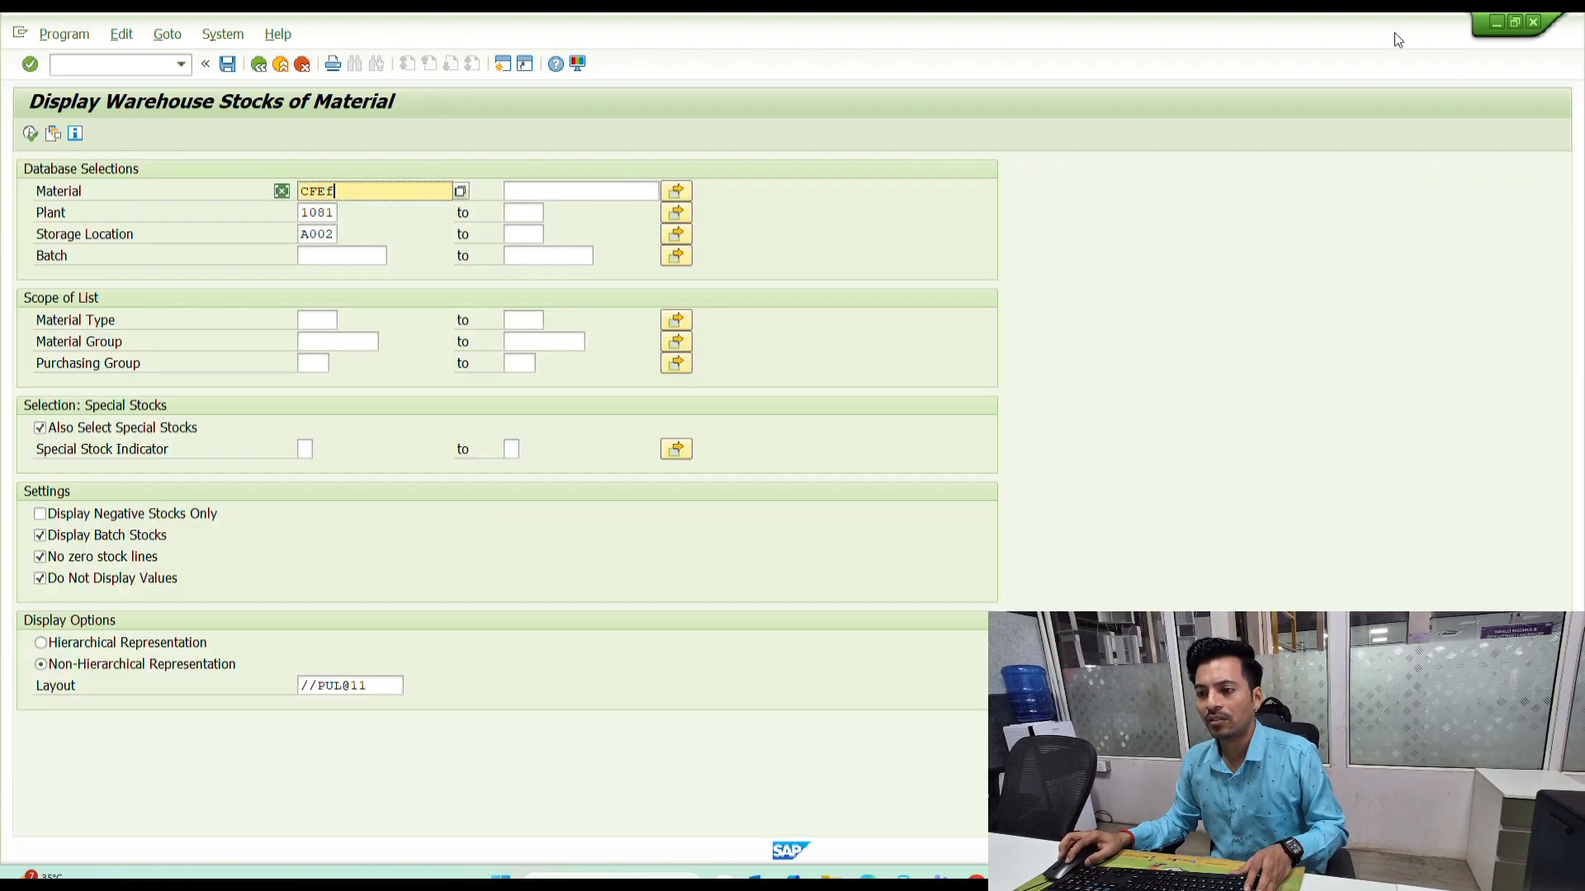
{"action": "type", "text": "xpx*"}
{"action": "key", "text": "F8"}
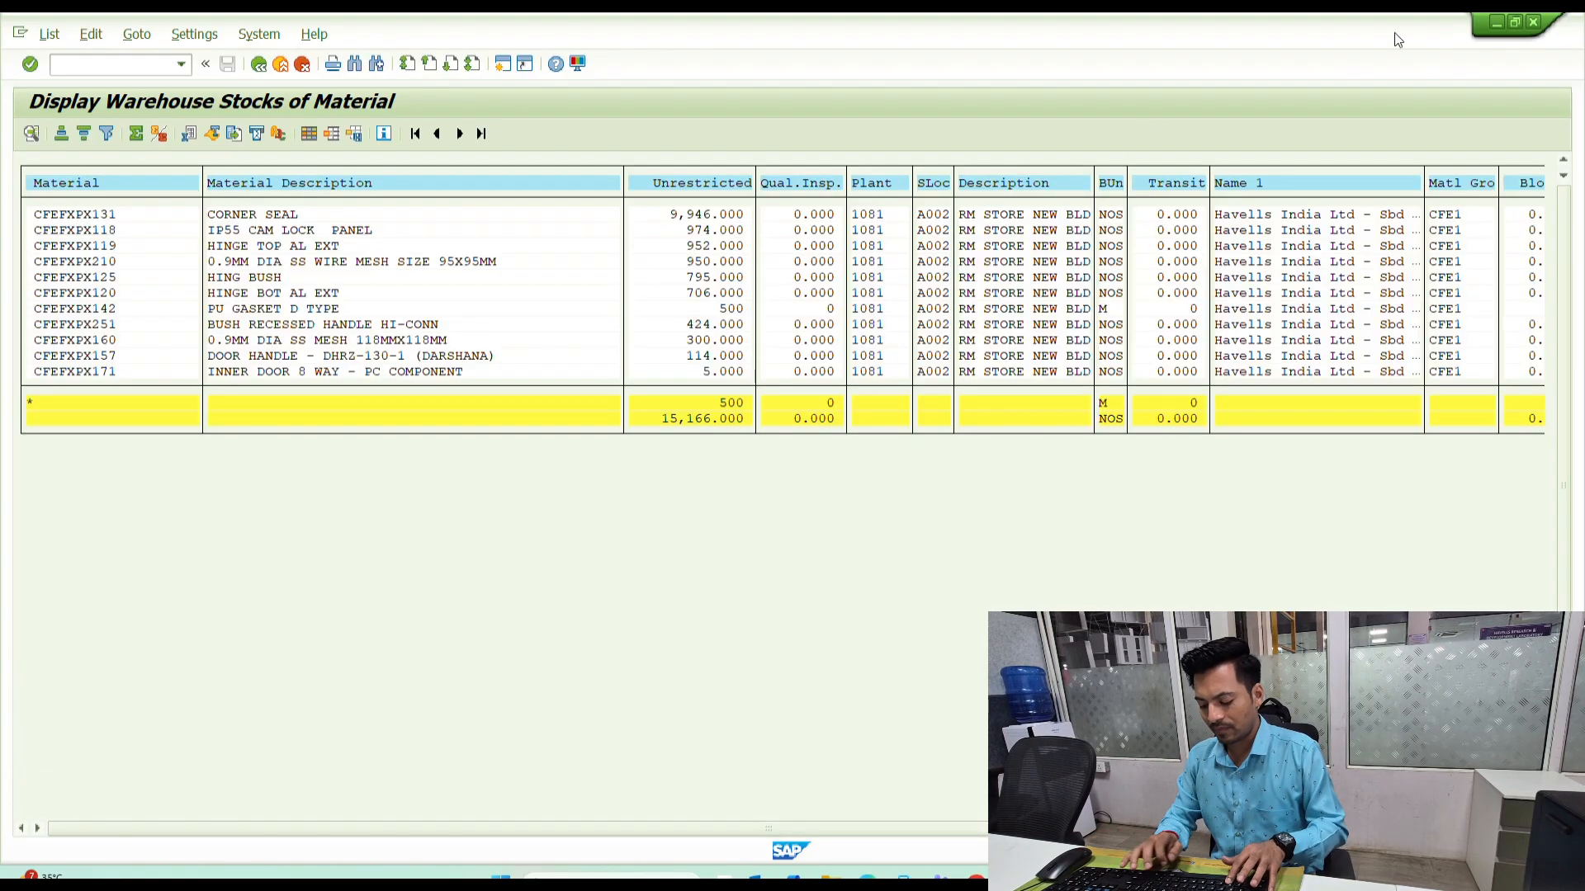
- Return to the report selection and check the stock of materials SBOX* in storage location A002
{"action": "key", "text": "F3"}
{"action": "key", "text": "shift+End"}
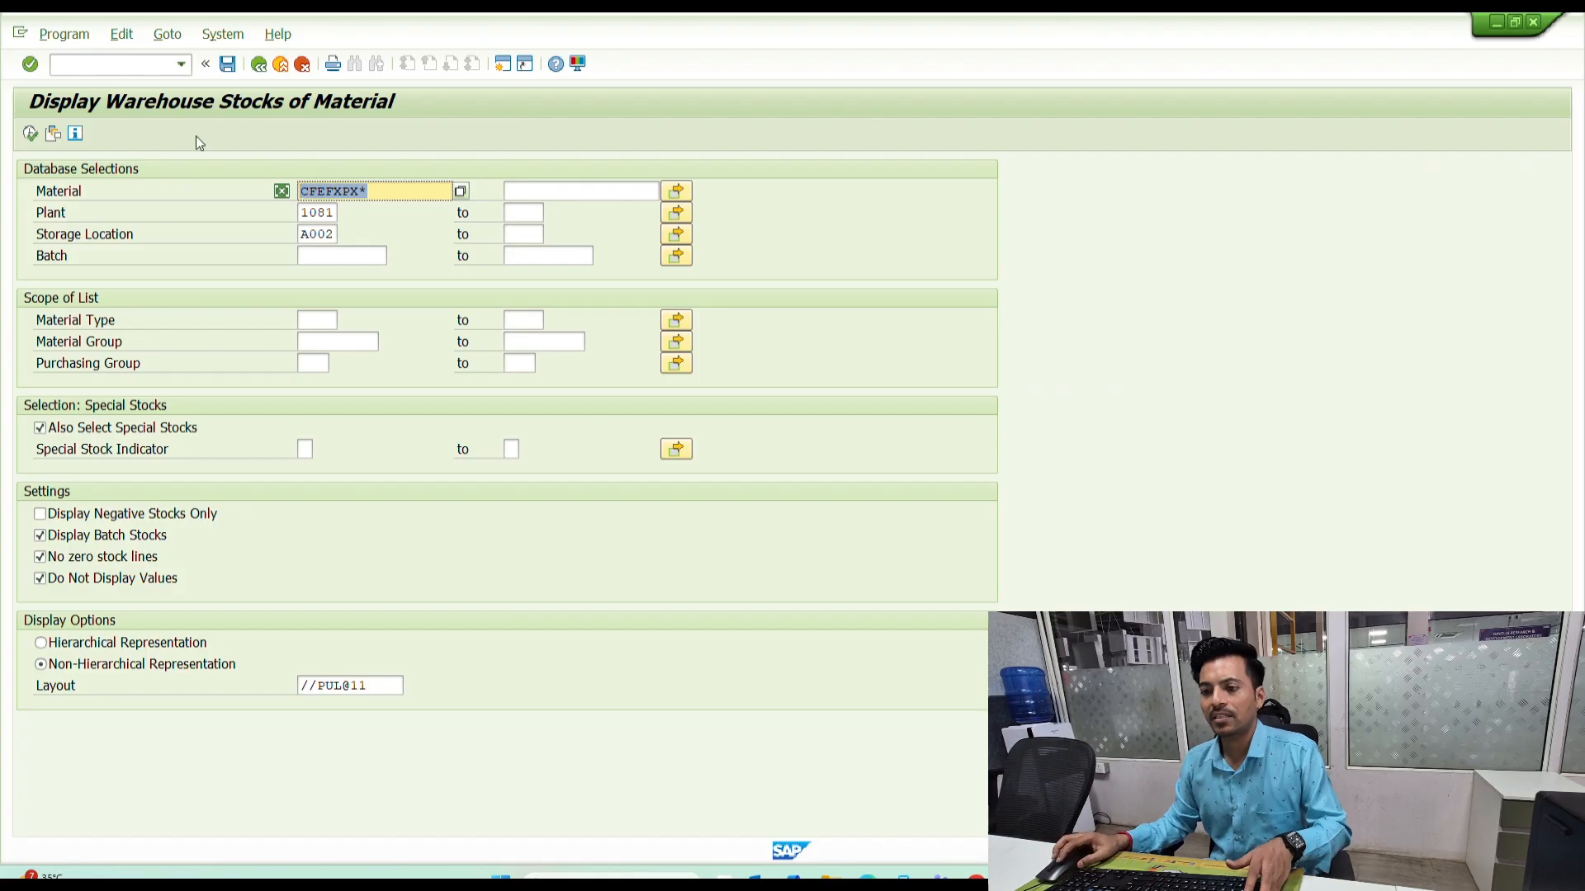
{"action": "type", "text": "sbox*"}
{"action": "key", "text": "F8"}
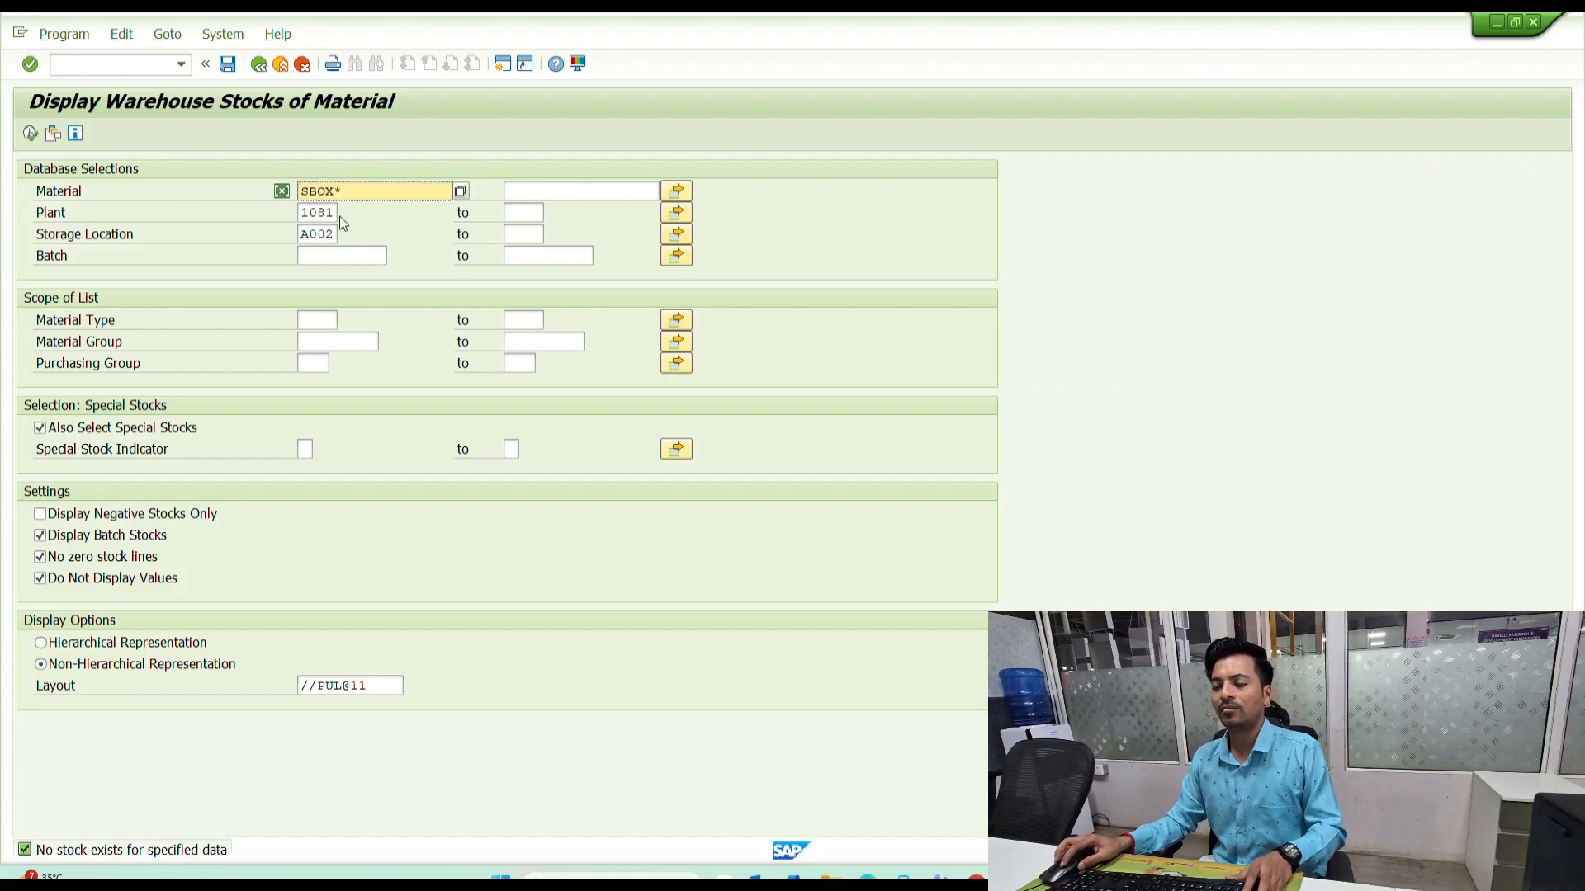
- Run the warehouse stock report for materials CFE* in plant 1081, storage location C024
{"action": "key", "text": "shift+Home"}
{"action": "type", "text": "cfe*"}
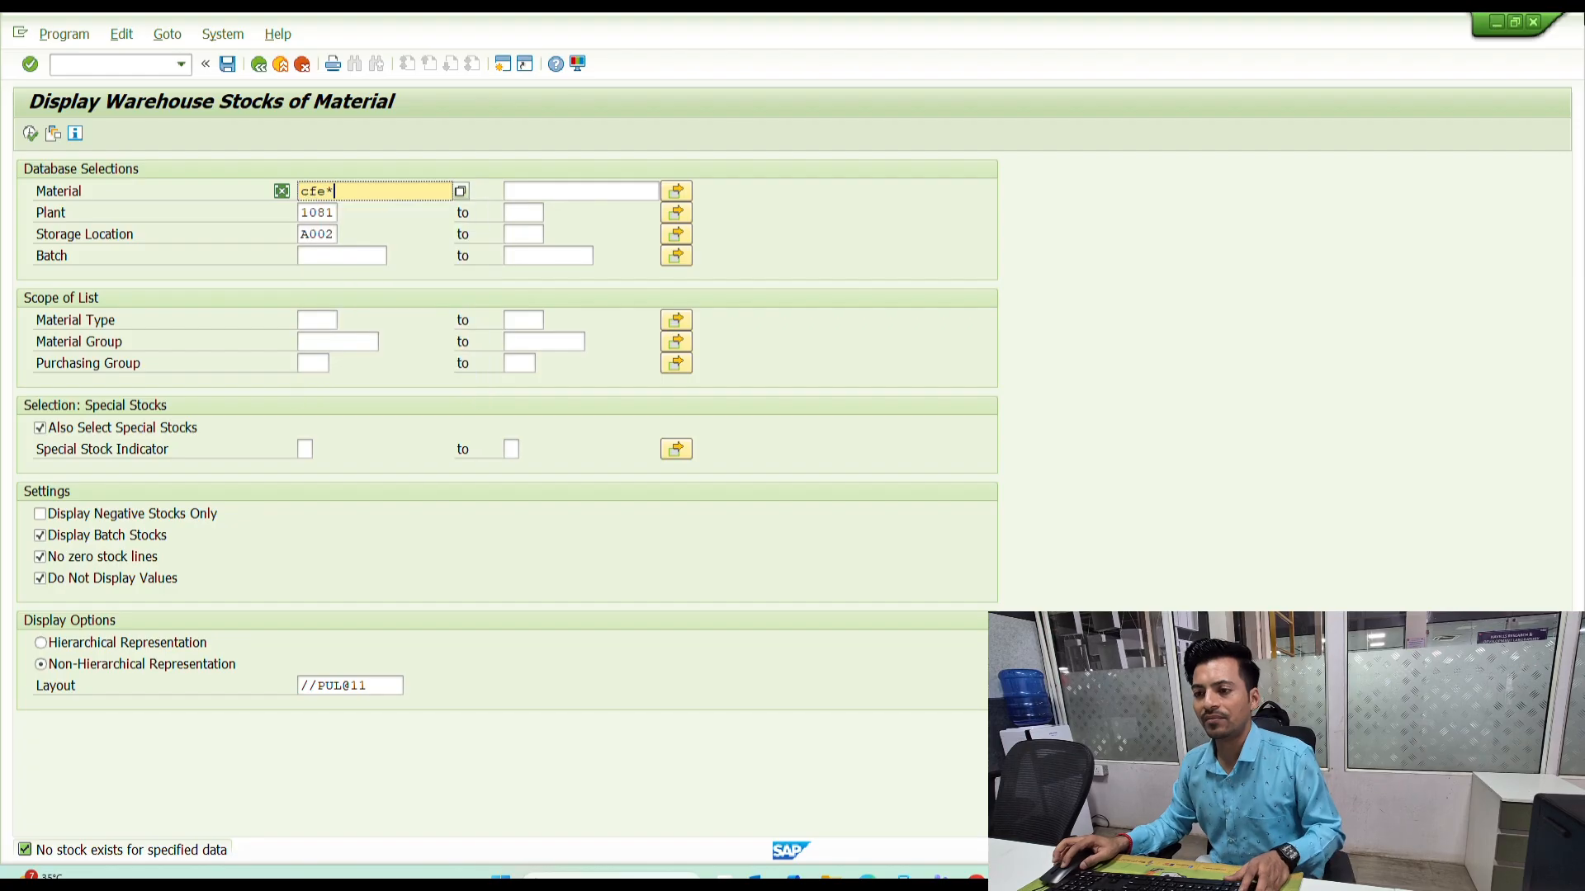
{"action": "key", "text": "Tab"}
{"action": "key", "text": "Tab"}
{"action": "key", "text": "Tab"}
{"action": "key", "text": "Tab"}
{"action": "key", "text": "Tab"}
{"action": "key", "text": "Tab"}
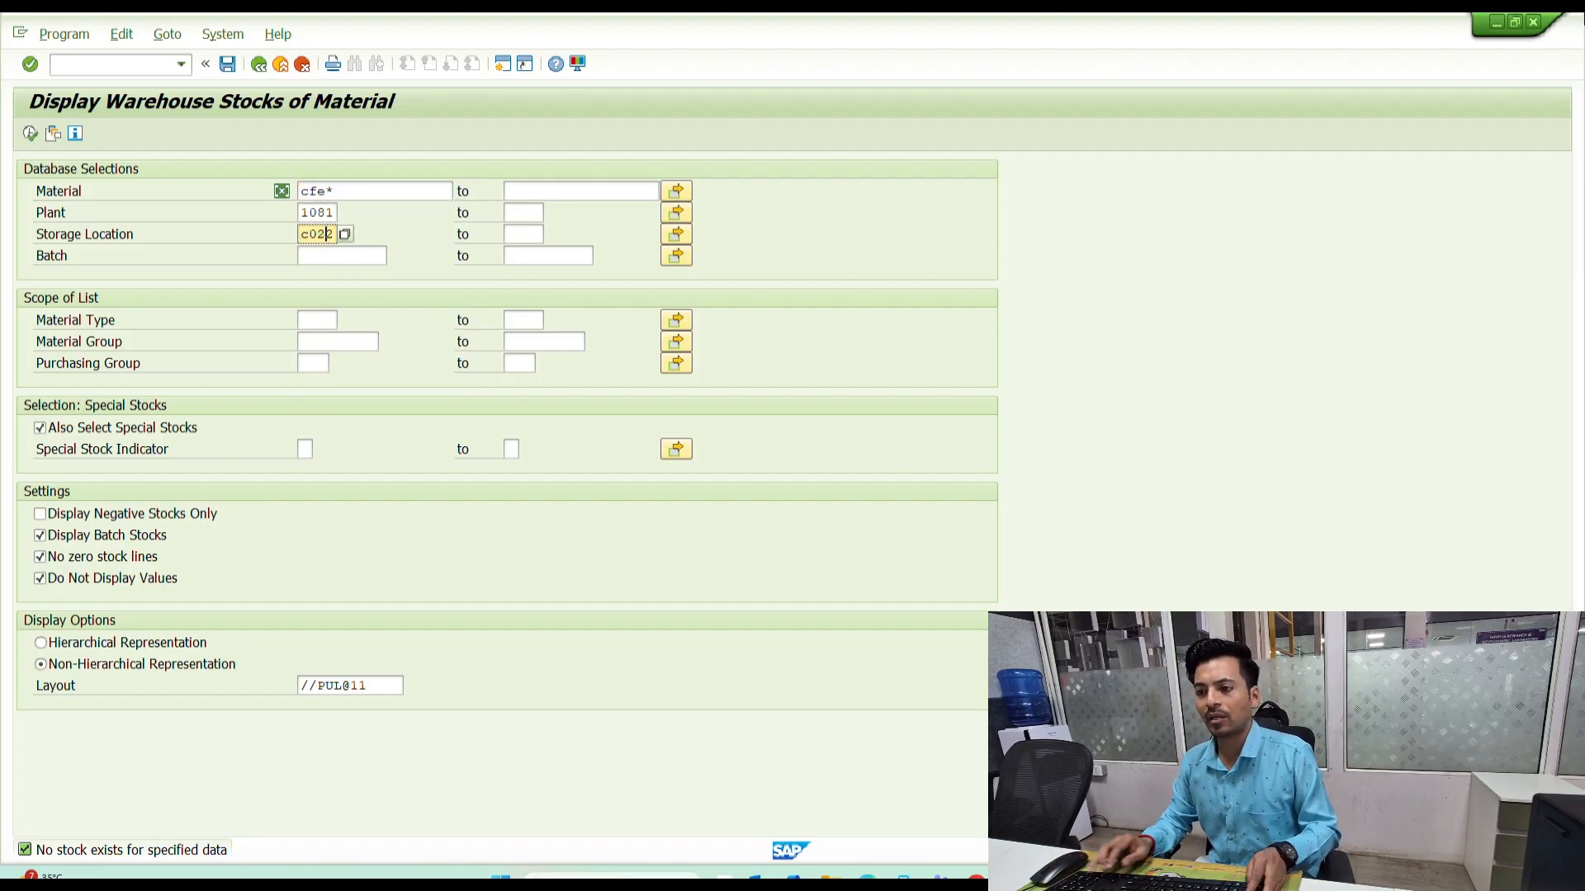
{"action": "type", "text": "4"}
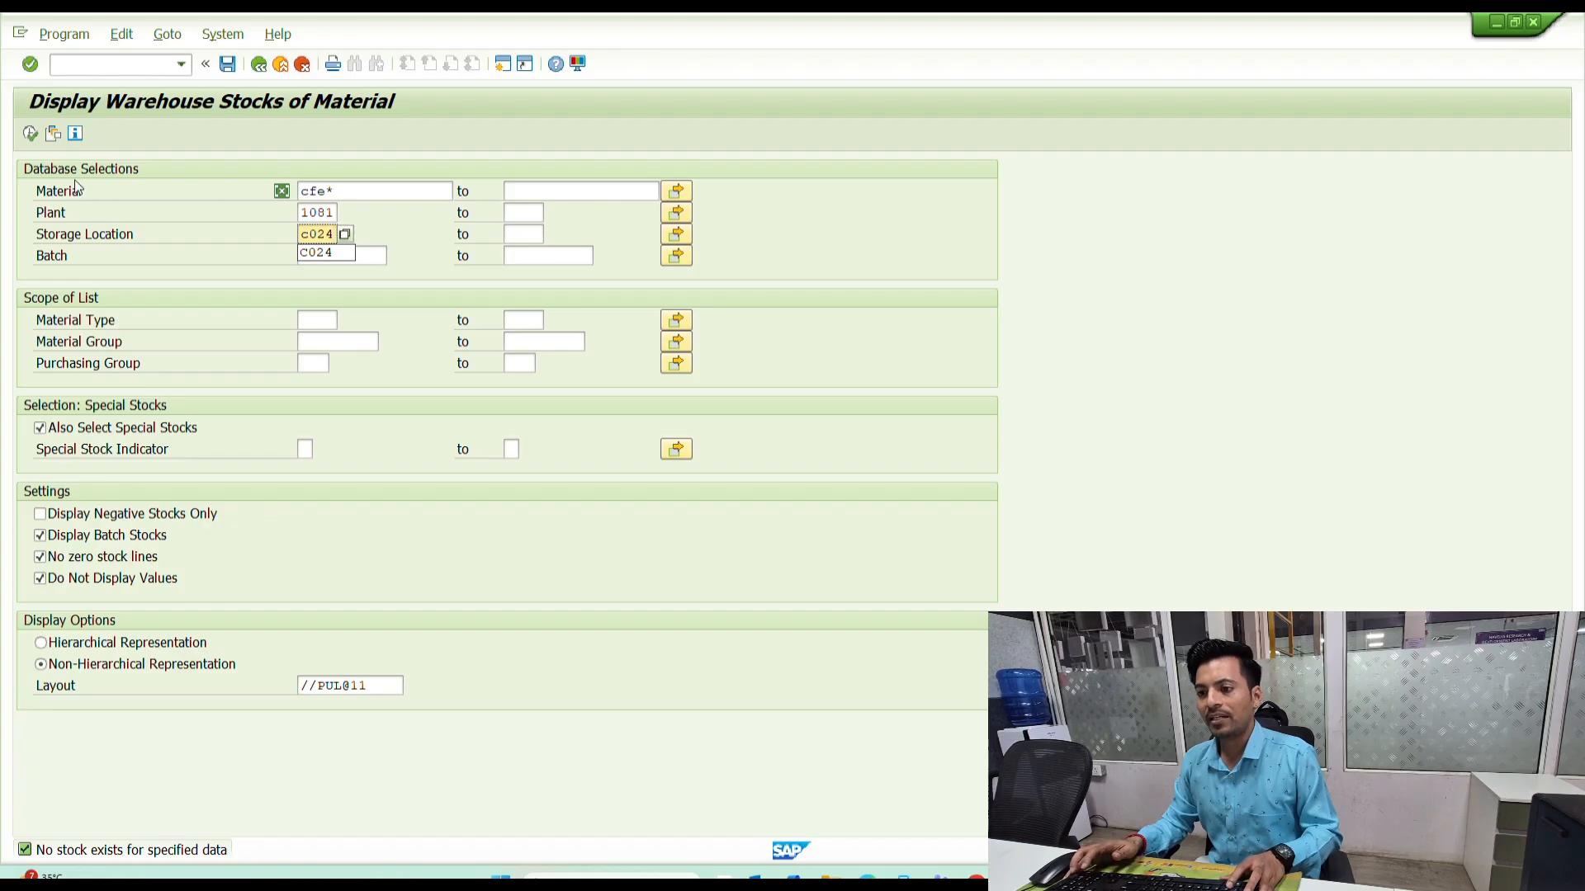
{"action": "left_click", "coordinate": [30, 132]}
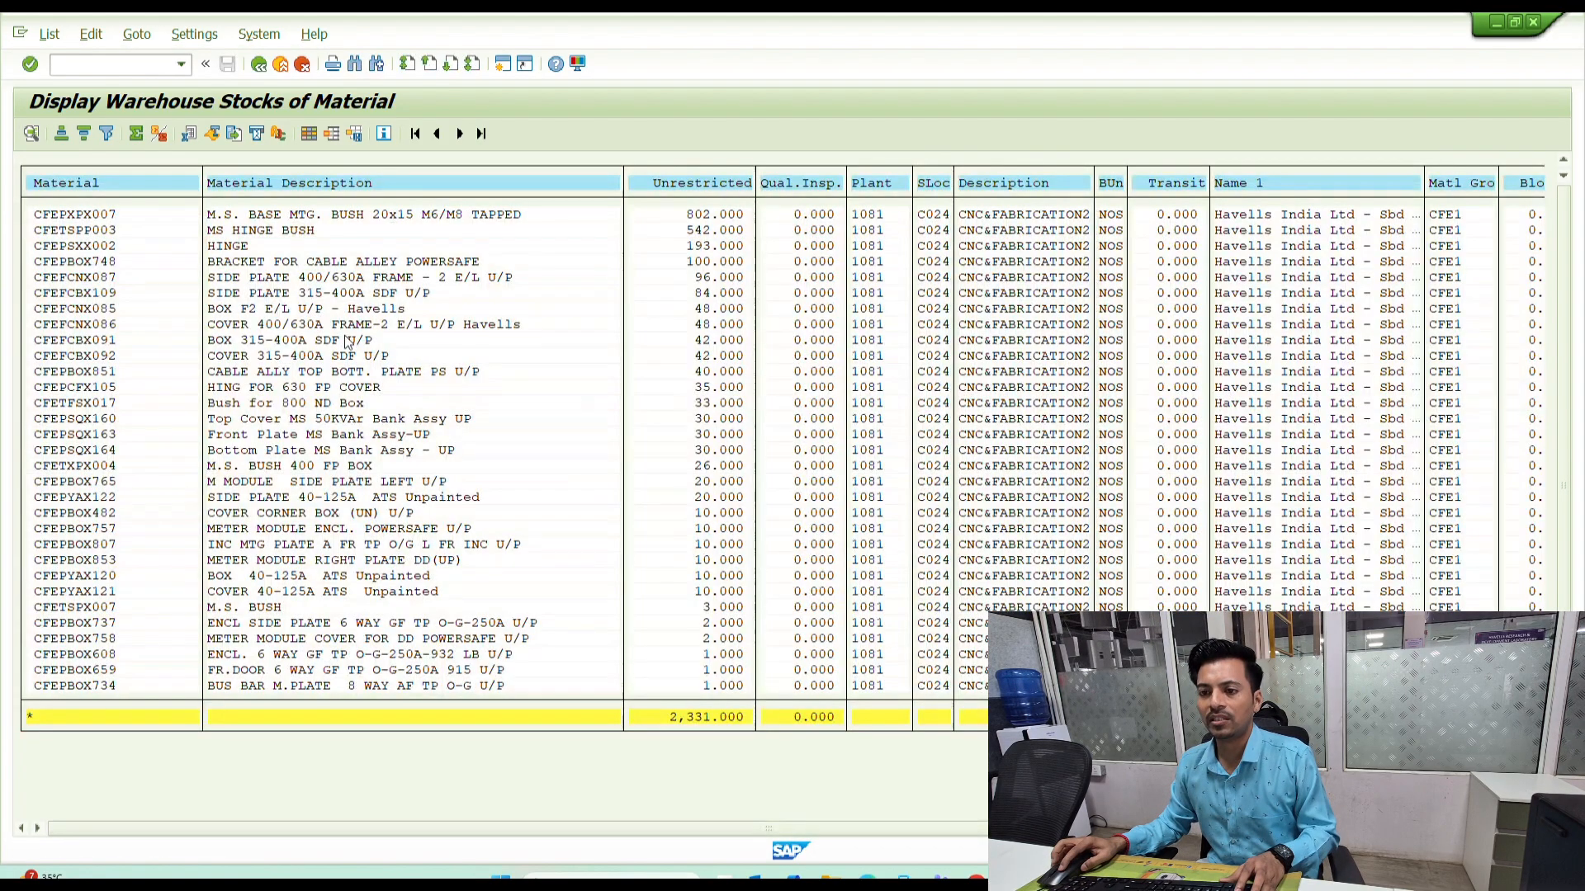
- Sort the stock list ascending by material and copy the six material codes from CFEFCBX091 to CFEFCNX087
{"action": "left_click", "coordinate": [66, 182]}
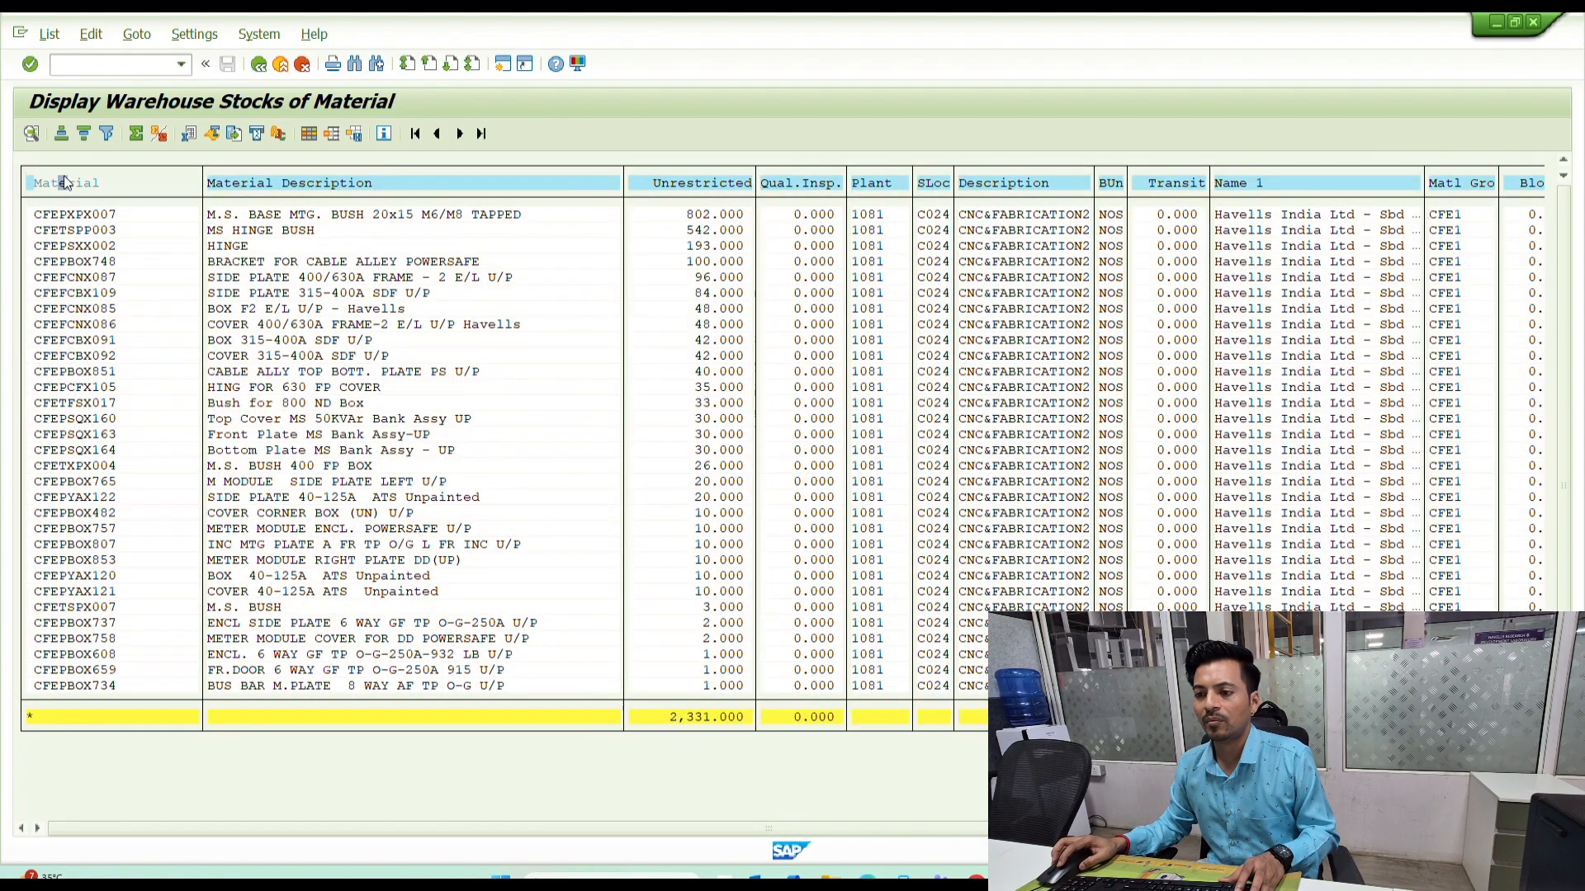
{"action": "left_click", "coordinate": [61, 133]}
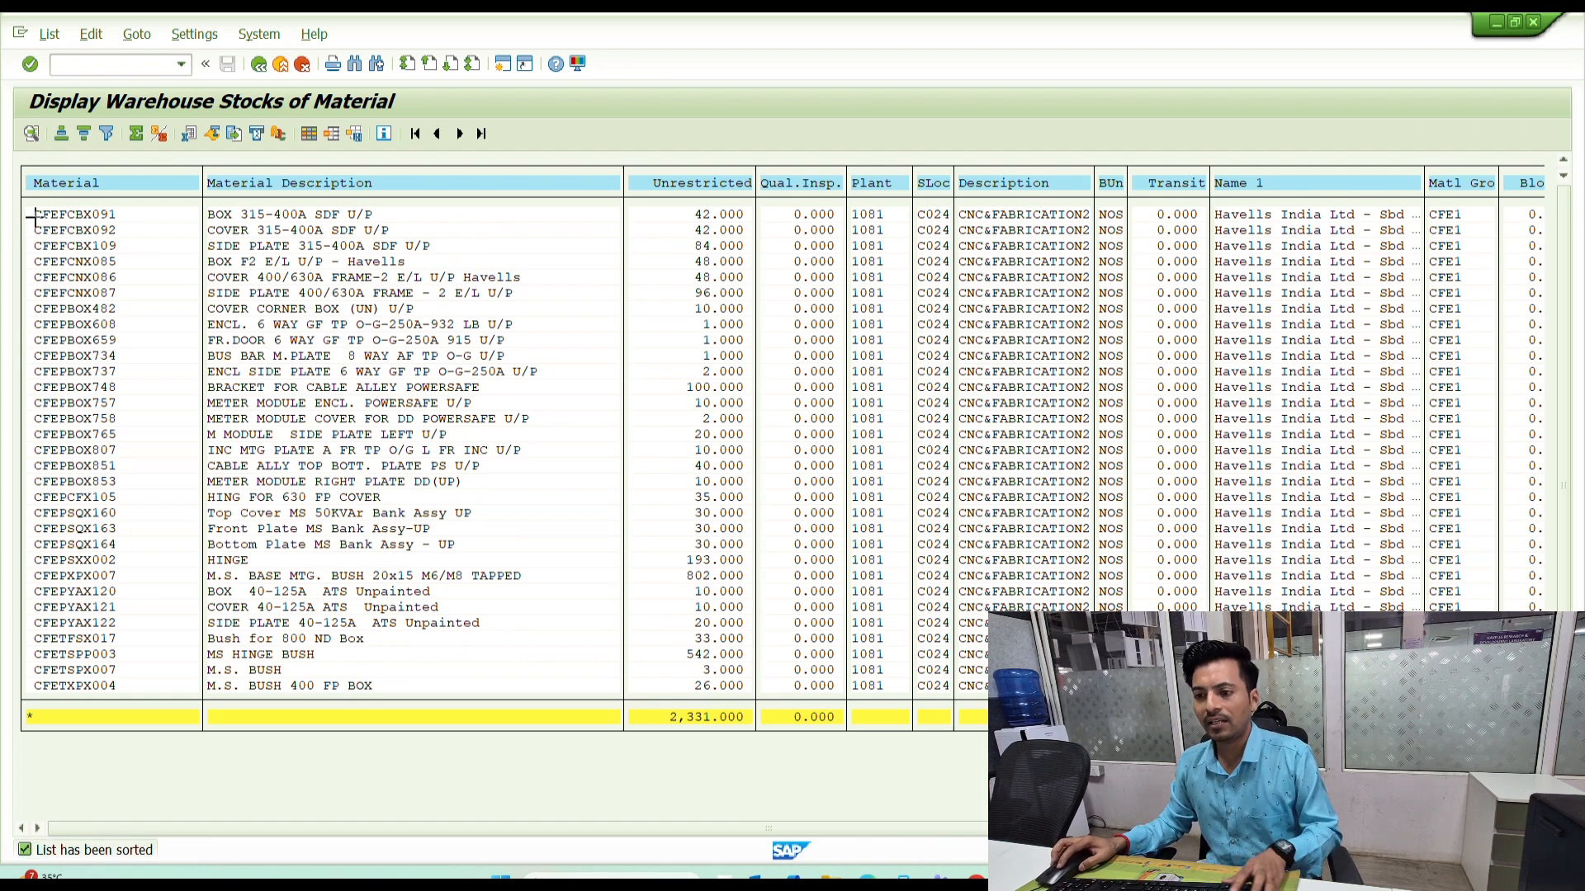
{"action": "left_click_drag", "start_coordinate": [35, 216], "coordinate": [130, 299]}
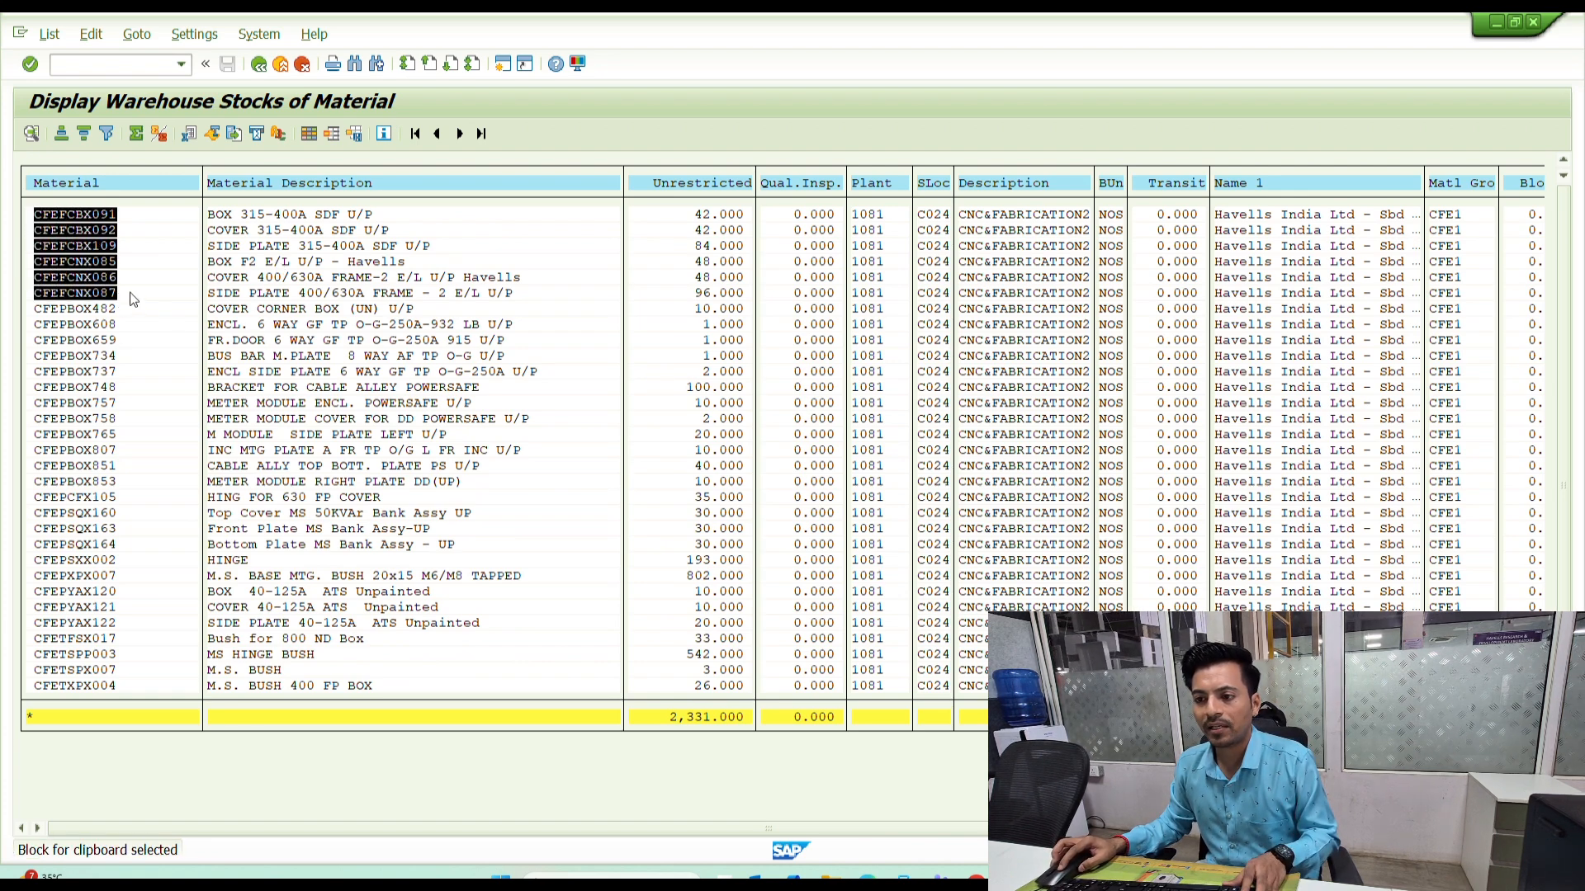
{"action": "key", "text": "ctrl+c"}
- In the reservation session, restart transaction MB21 and open a new reservation with movement type 311 for plant 1081
{"action": "key", "text": "alt+Tab"}
{"action": "key", "text": "Tab"}
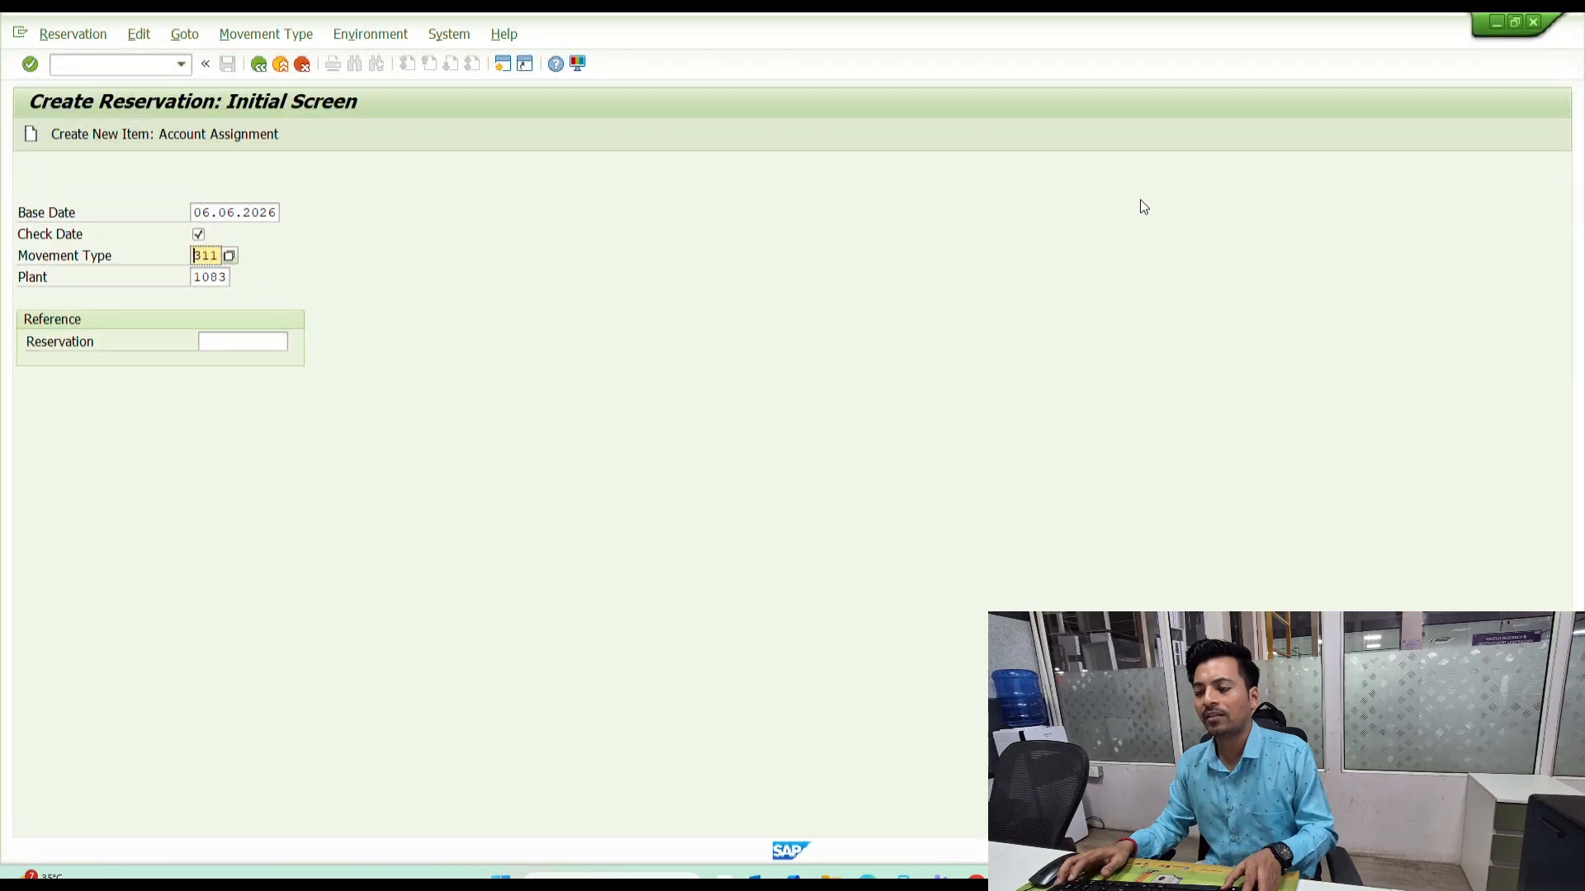
{"action": "key", "text": "F3"}
{"action": "key", "text": "F3"}
{"action": "key", "text": "F3"}
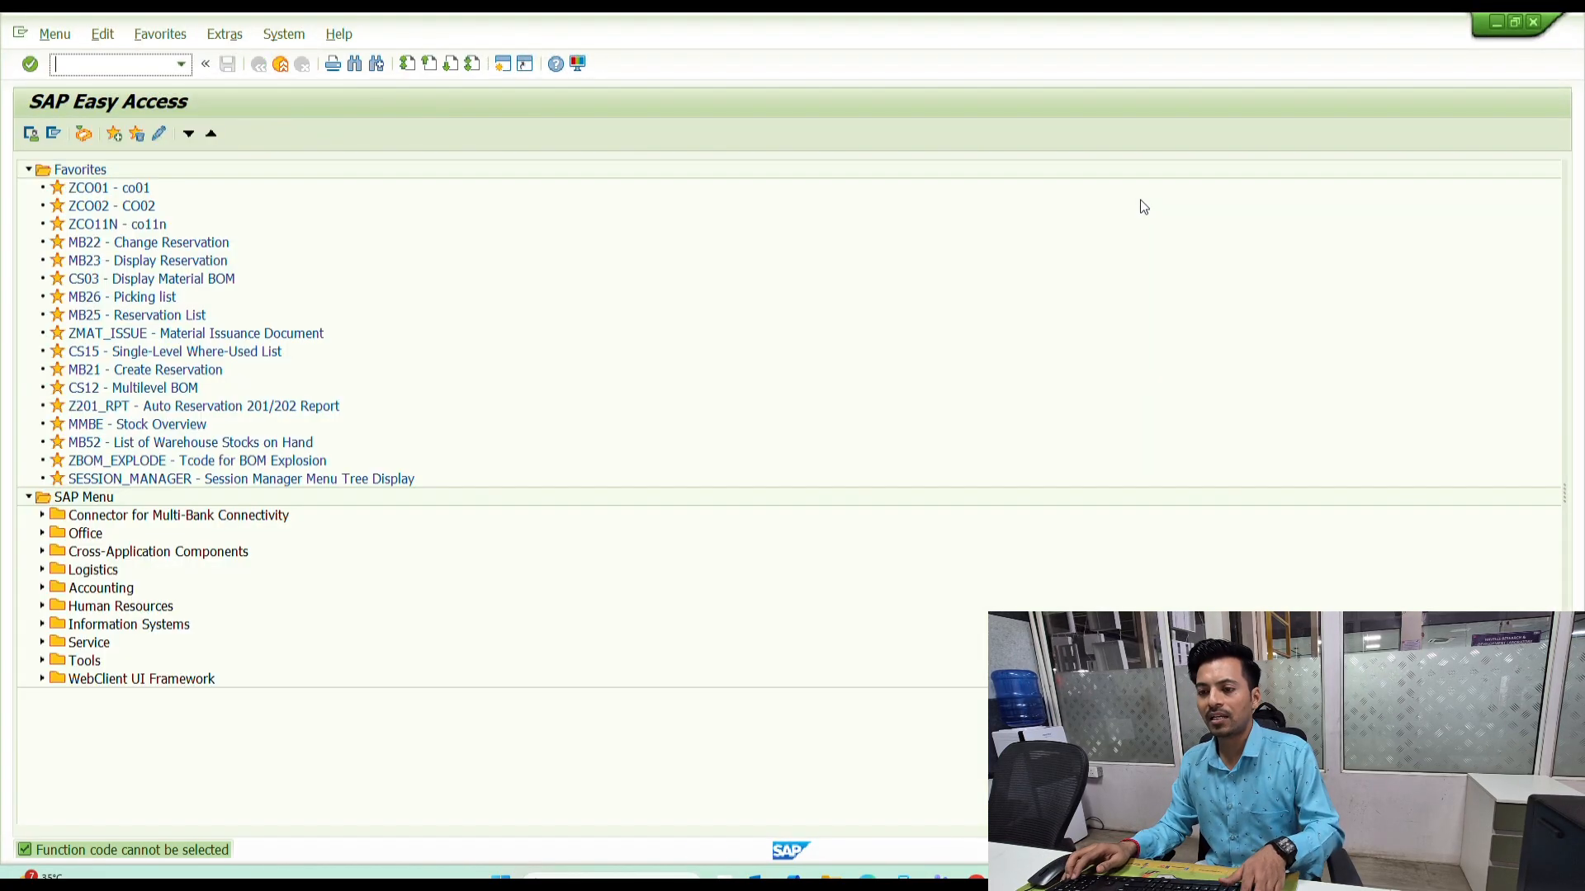
{"action": "type", "text": "mb21"}
{"action": "key", "text": "Return"}
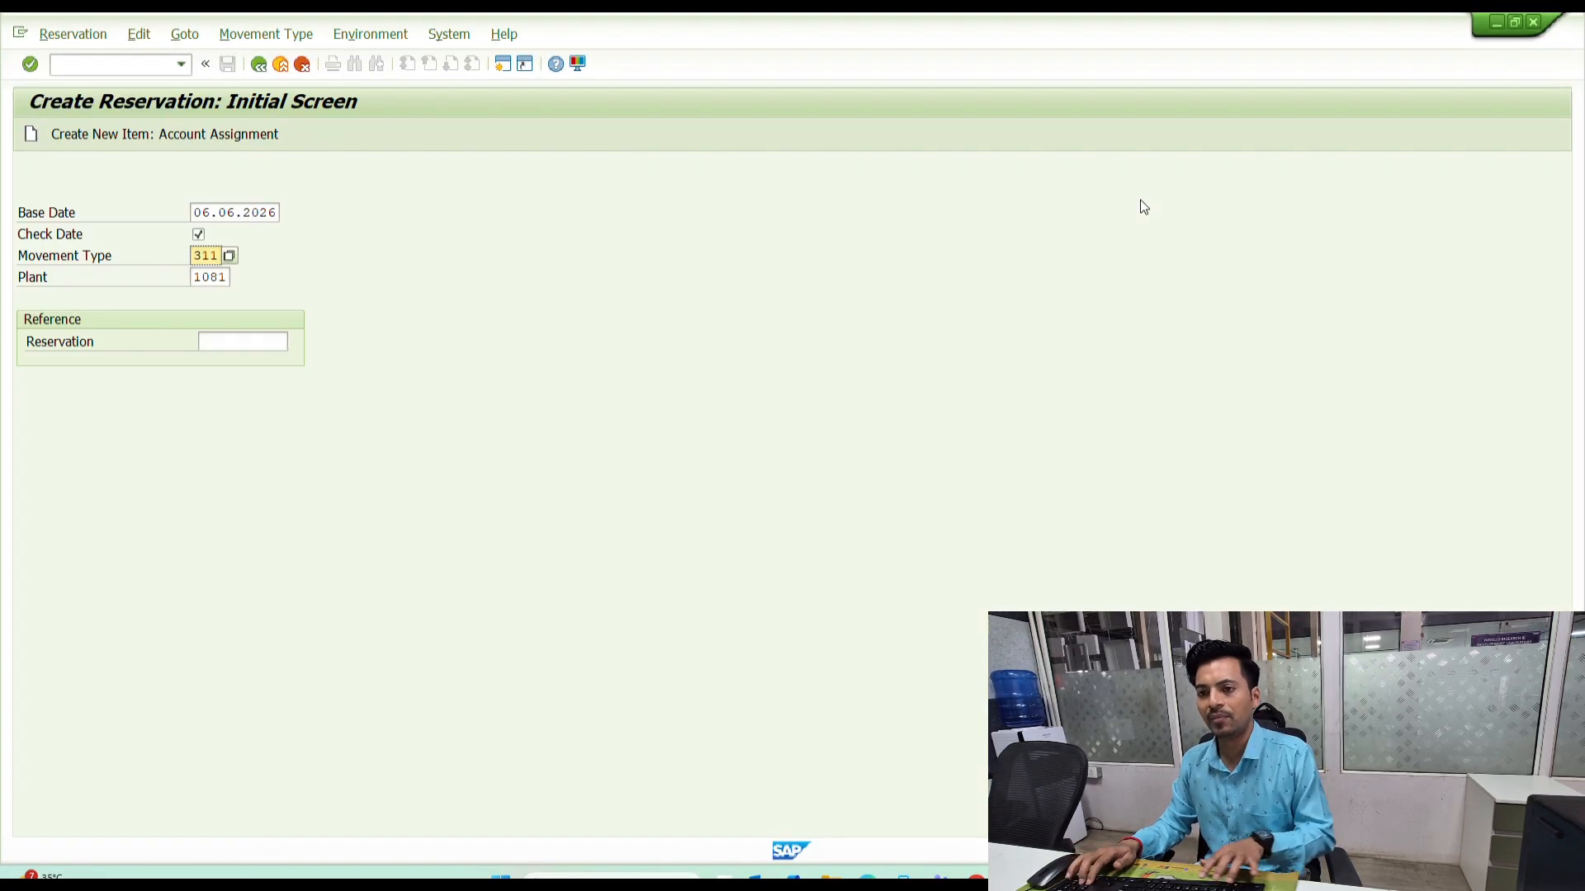
{"action": "key", "text": "Return"}
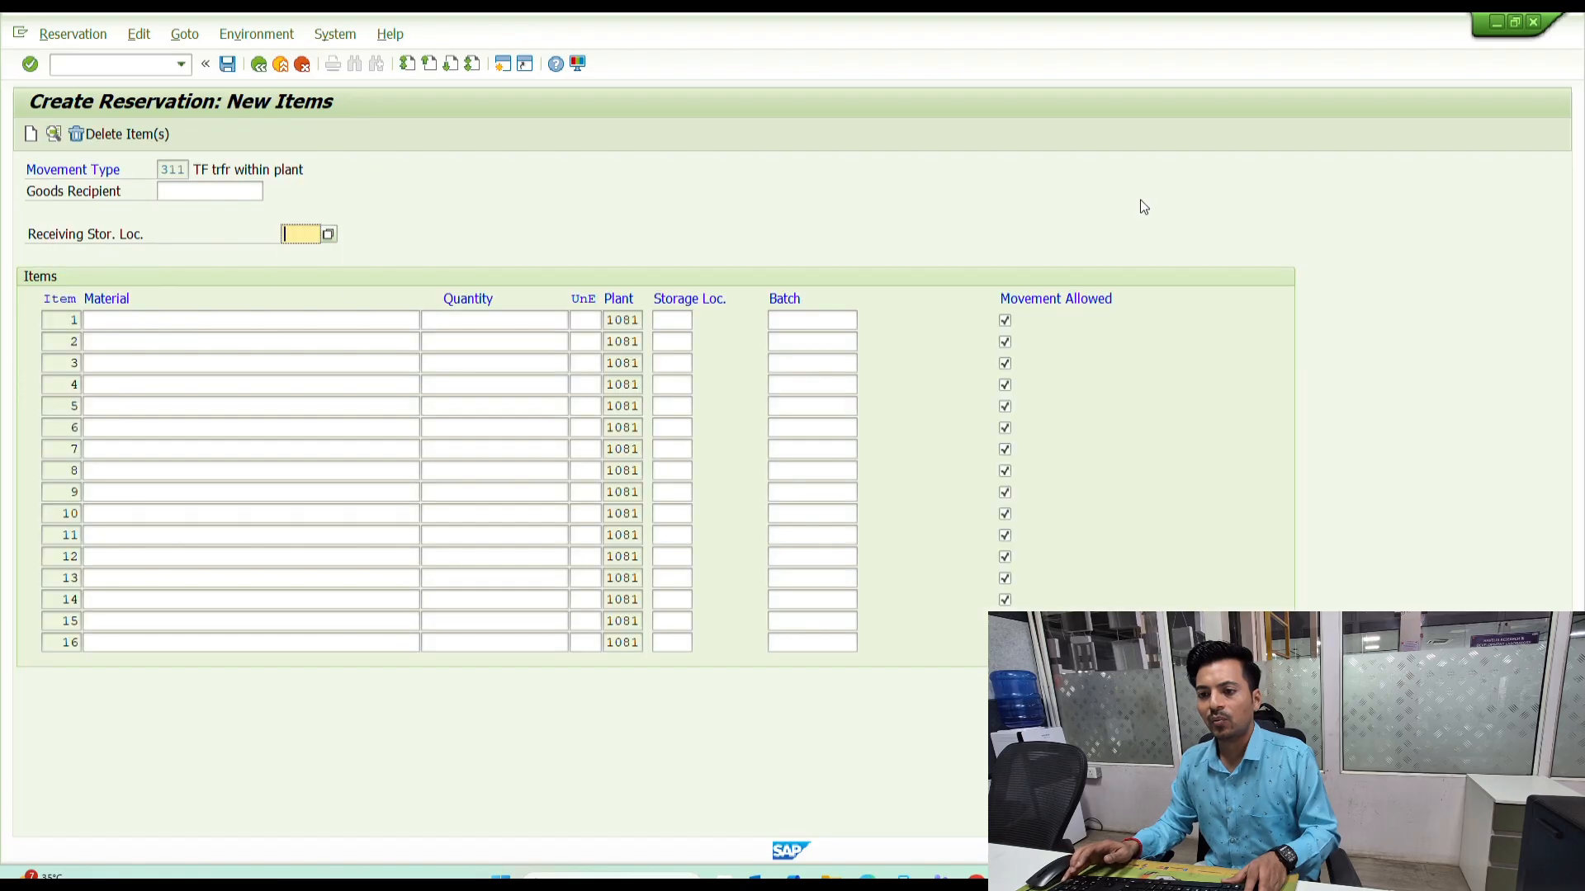
- Set the receiving storage location to C021 and paste the copied material codes into the reservation's item list
{"action": "type", "text": "c021"}
{"action": "key", "text": "Tab"}
{"action": "key", "text": "ctrl+v"}
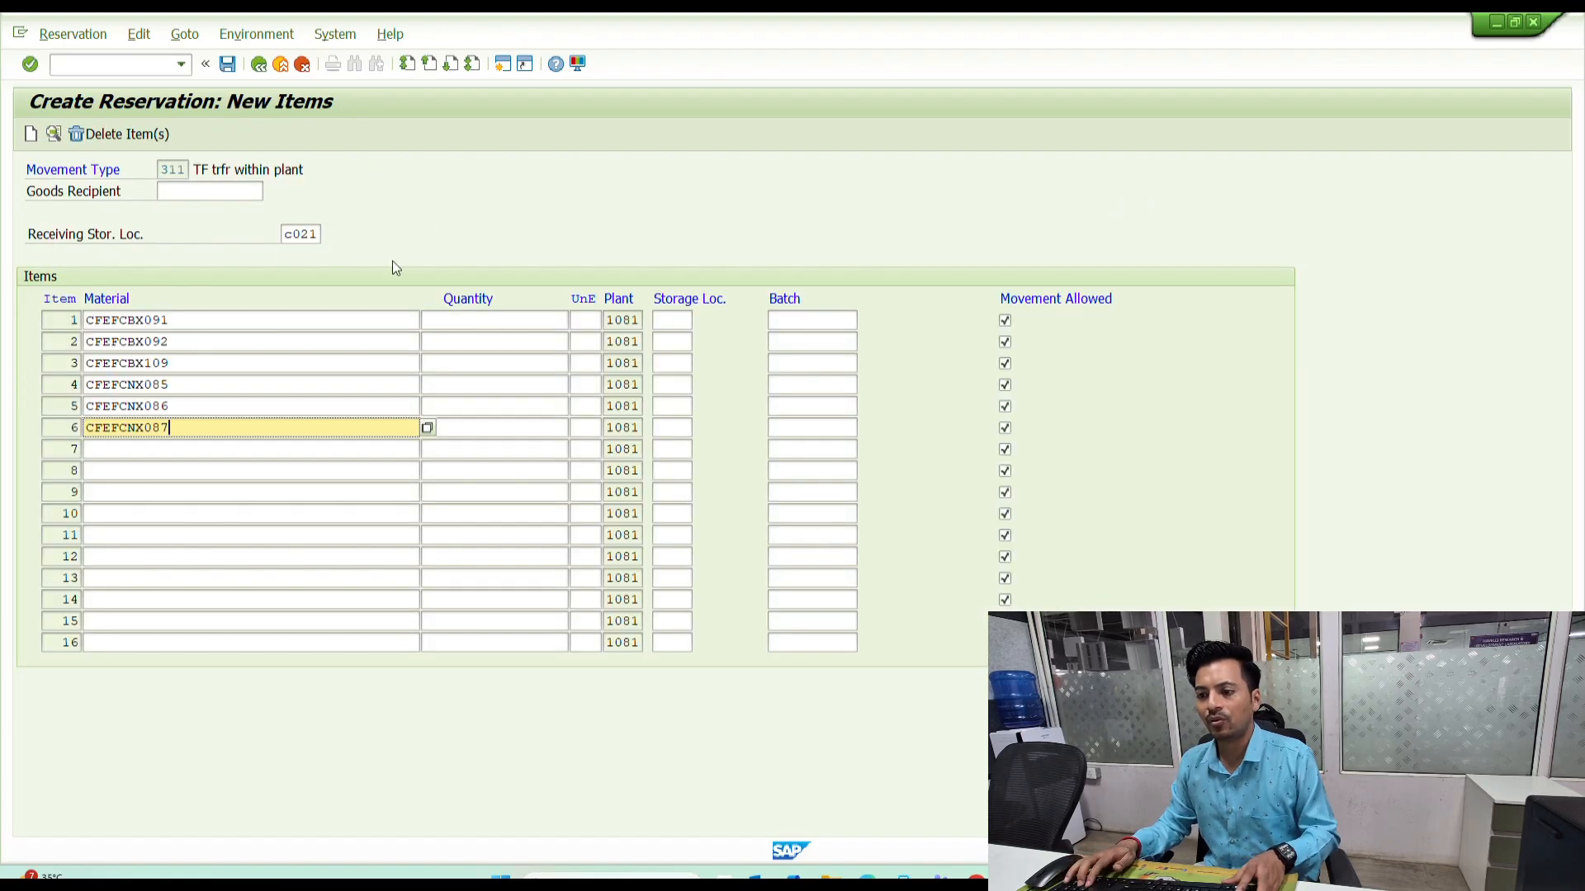
- Copy the unrestricted quantities from CFEFCBX091 down to CFEPBOX758 in the stock list and paste them into the reservation's item quantities
{"action": "key", "text": "alt+Tab"}
{"action": "key", "text": "ctrl+y"}
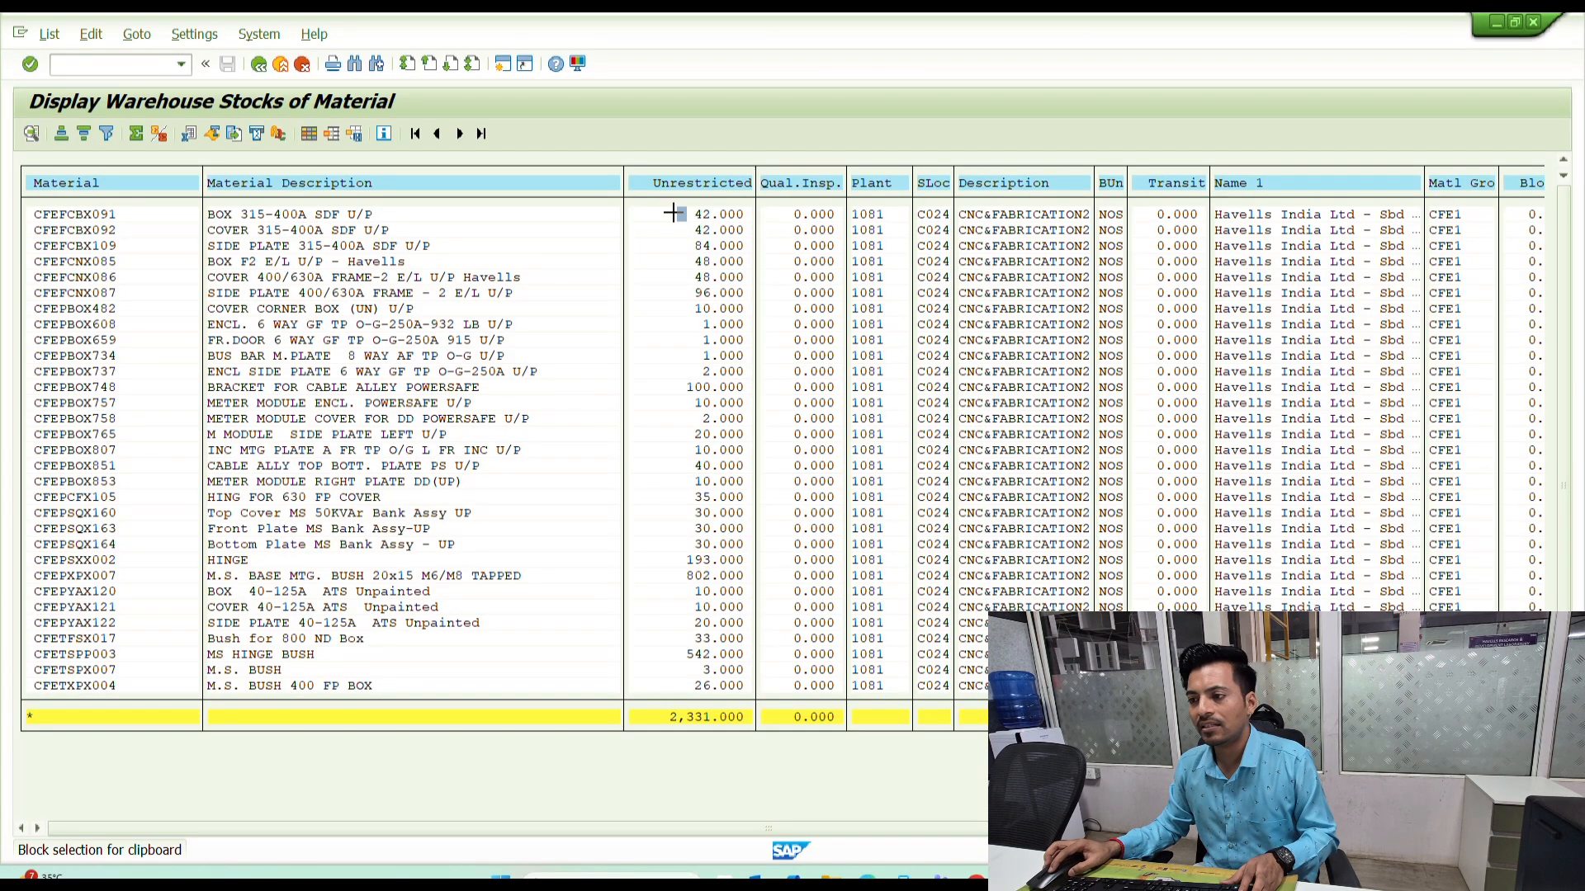
{"action": "left_click_drag", "start_coordinate": [679, 208], "coordinate": [746, 418]}
{"action": "key", "text": "ctrl+c"}
{"action": "key", "text": "alt+Tab"}
{"action": "left_click", "coordinate": [537, 321]}
{"action": "key", "text": "ctrl+v"}
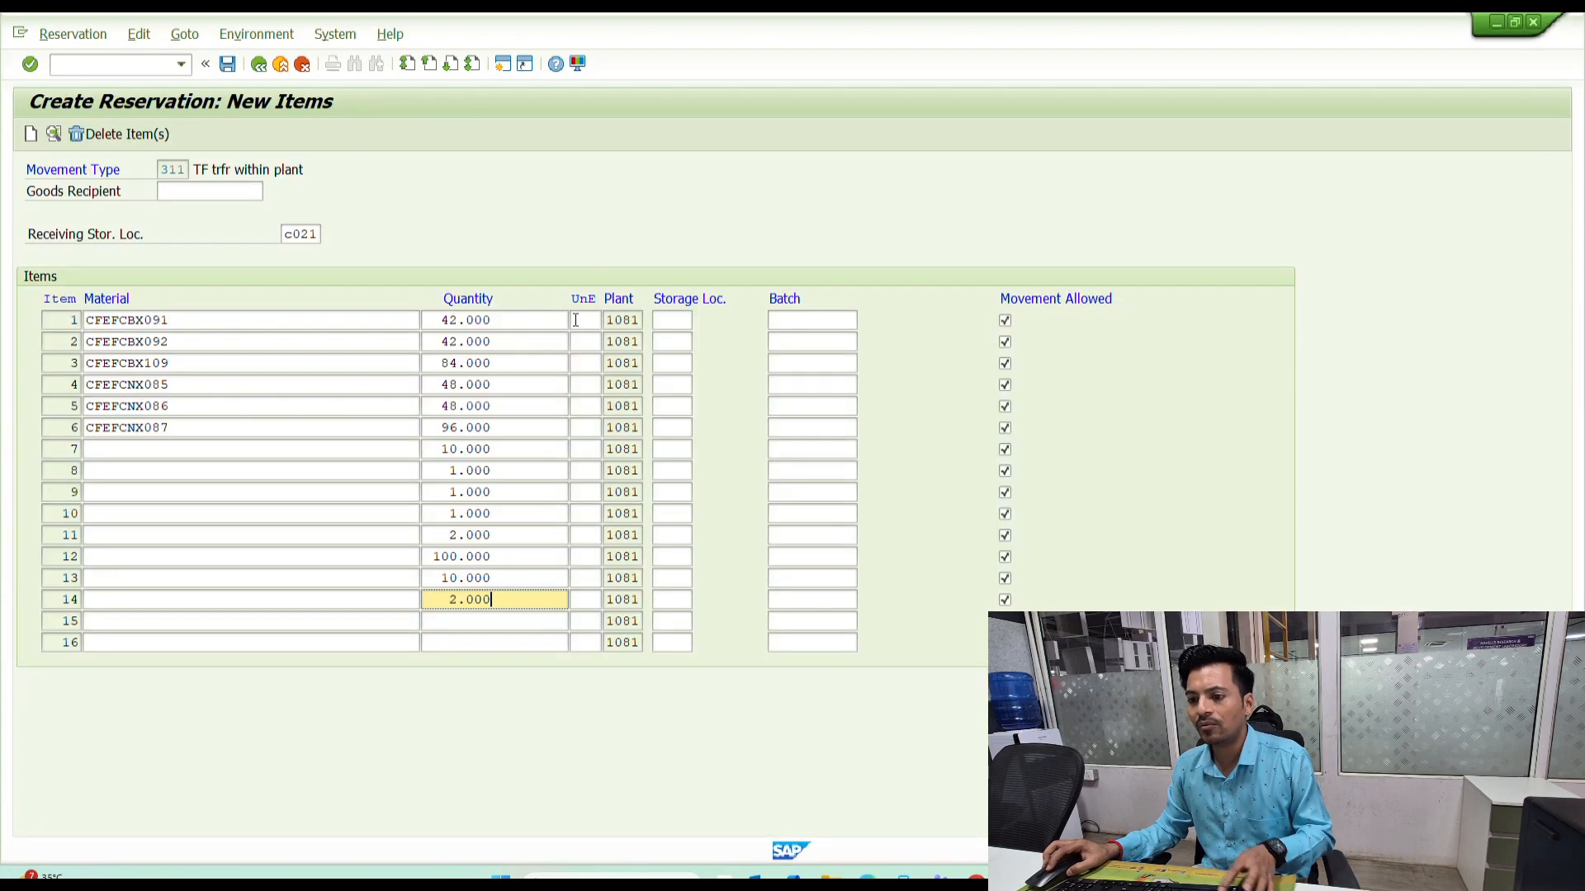
- Copy the material codes CFEFCBX091 to CFEPBOX807 from the stock list and paste them into reservation items 1 to 16
{"action": "key", "text": "alt+Tab"}
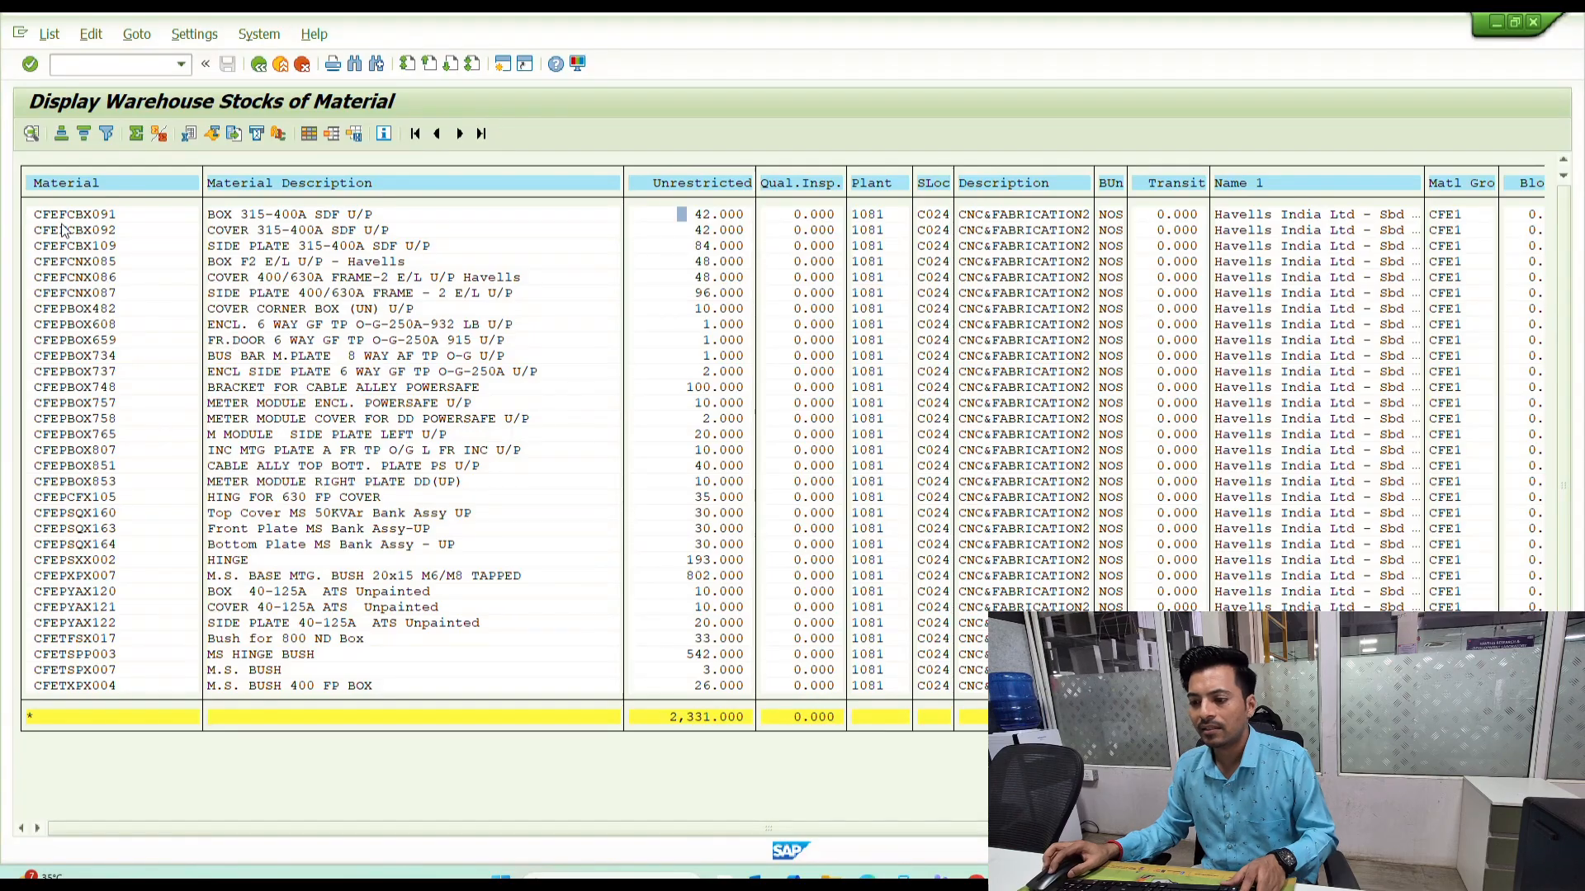
{"action": "left_click_drag", "start_coordinate": [35, 213], "coordinate": [122, 472]}
{"action": "key", "text": "ctrl+c"}
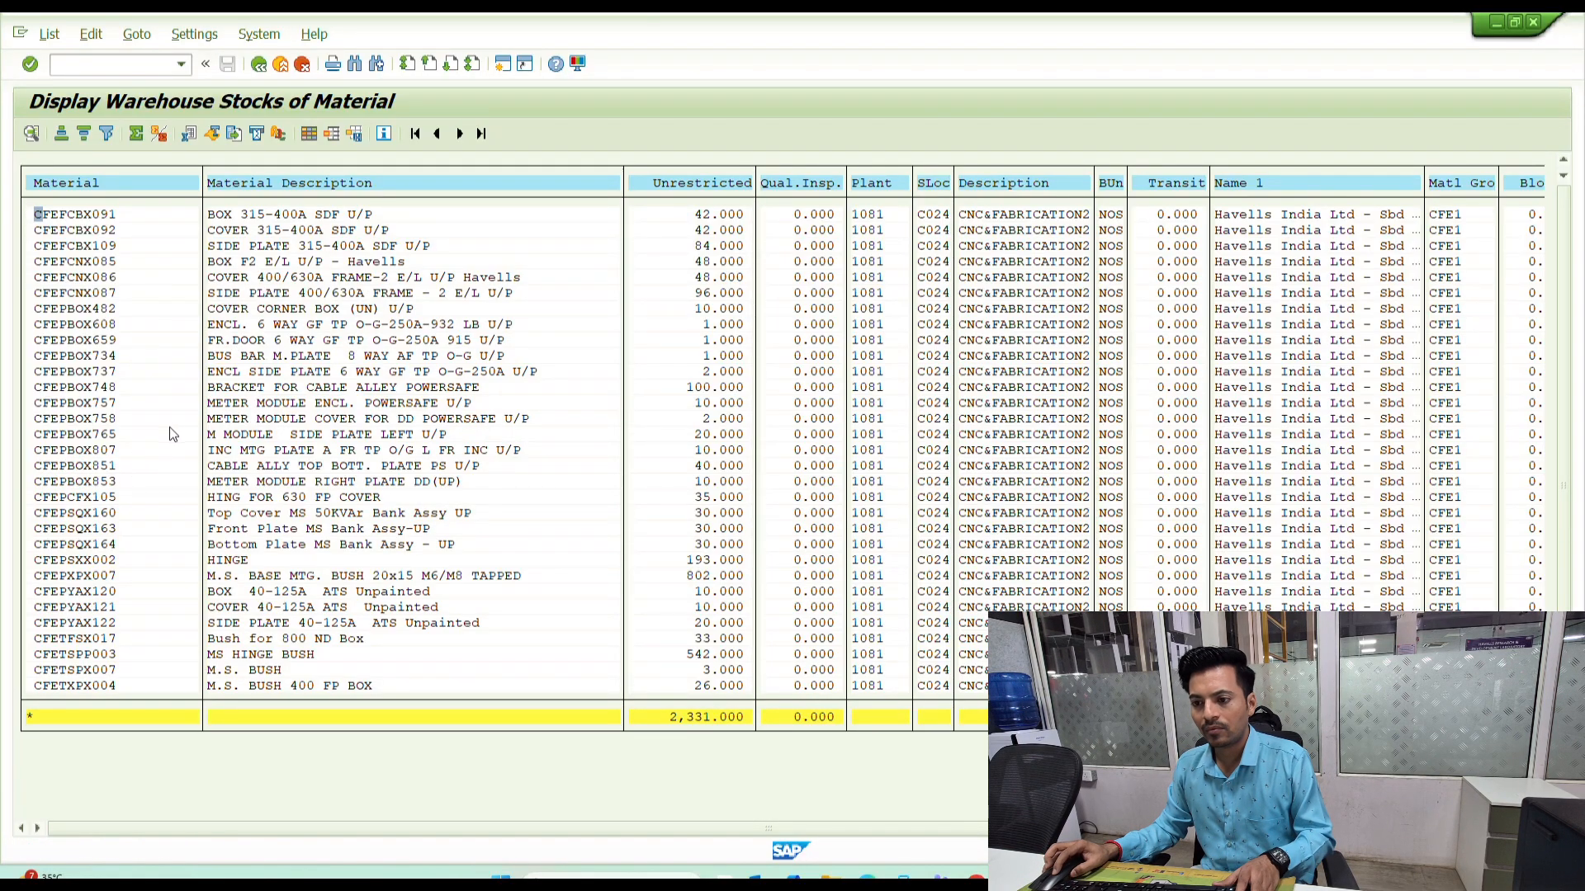
{"action": "key", "text": "alt+Tab"}
{"action": "left_click", "coordinate": [186, 320]}
{"action": "key", "text": "ctrl+v"}
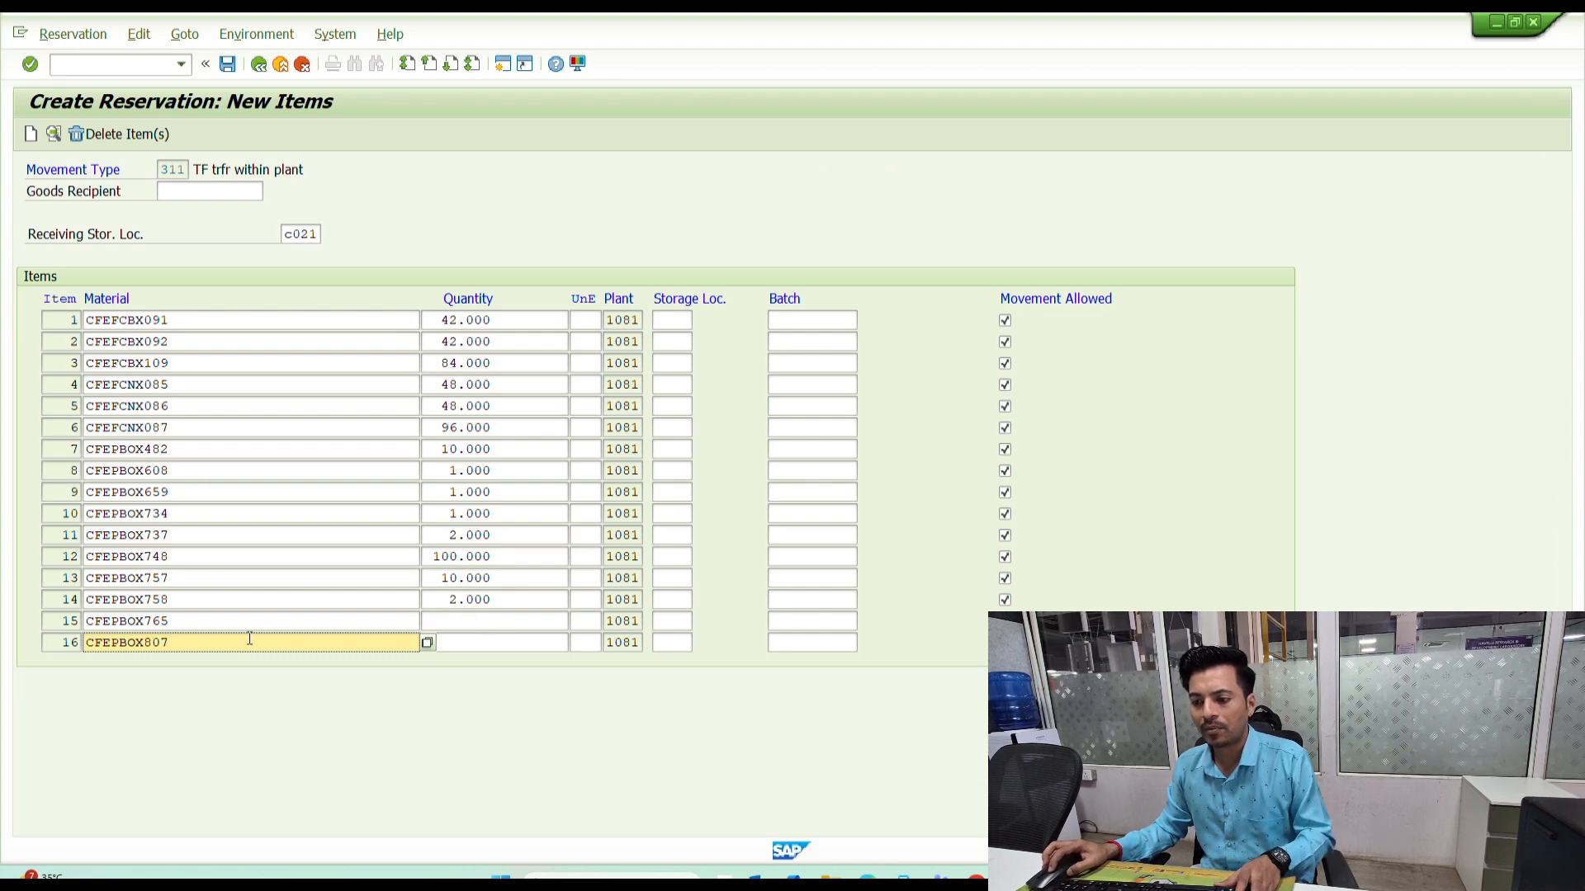
- Look up the stock of CFEPBOX765 and CFEPBOX807 and set the quantities of items 15 and 16 to 20 and 10
{"action": "key", "text": "alt+Tab"}
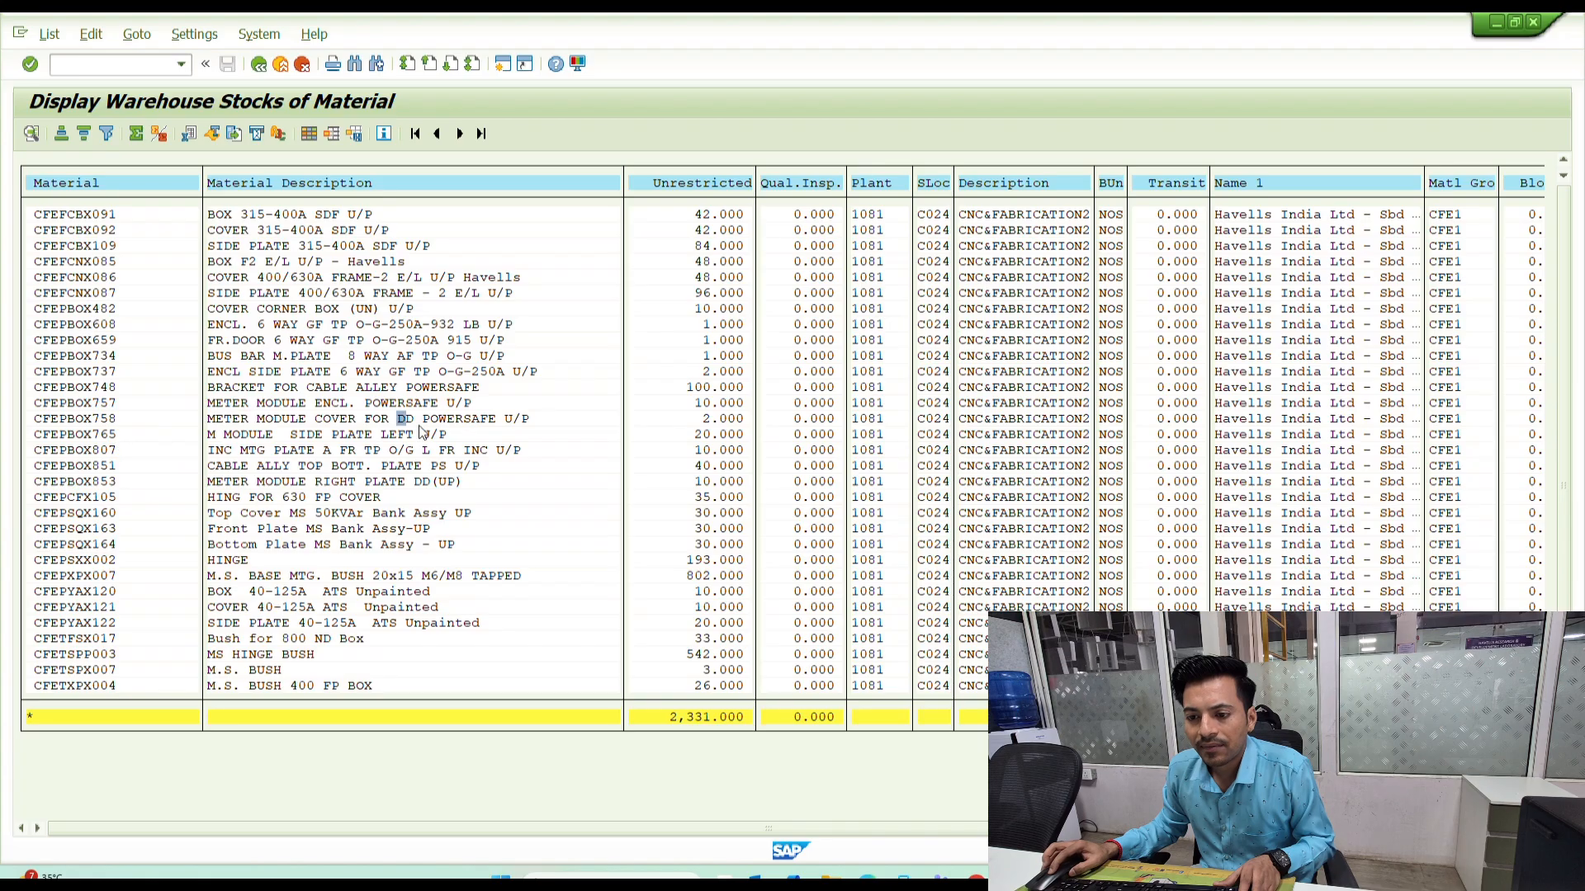
{"action": "key", "text": "alt+Tab"}
{"action": "left_click", "coordinate": [703, 463]}
{"action": "left_click", "coordinate": [437, 619]}
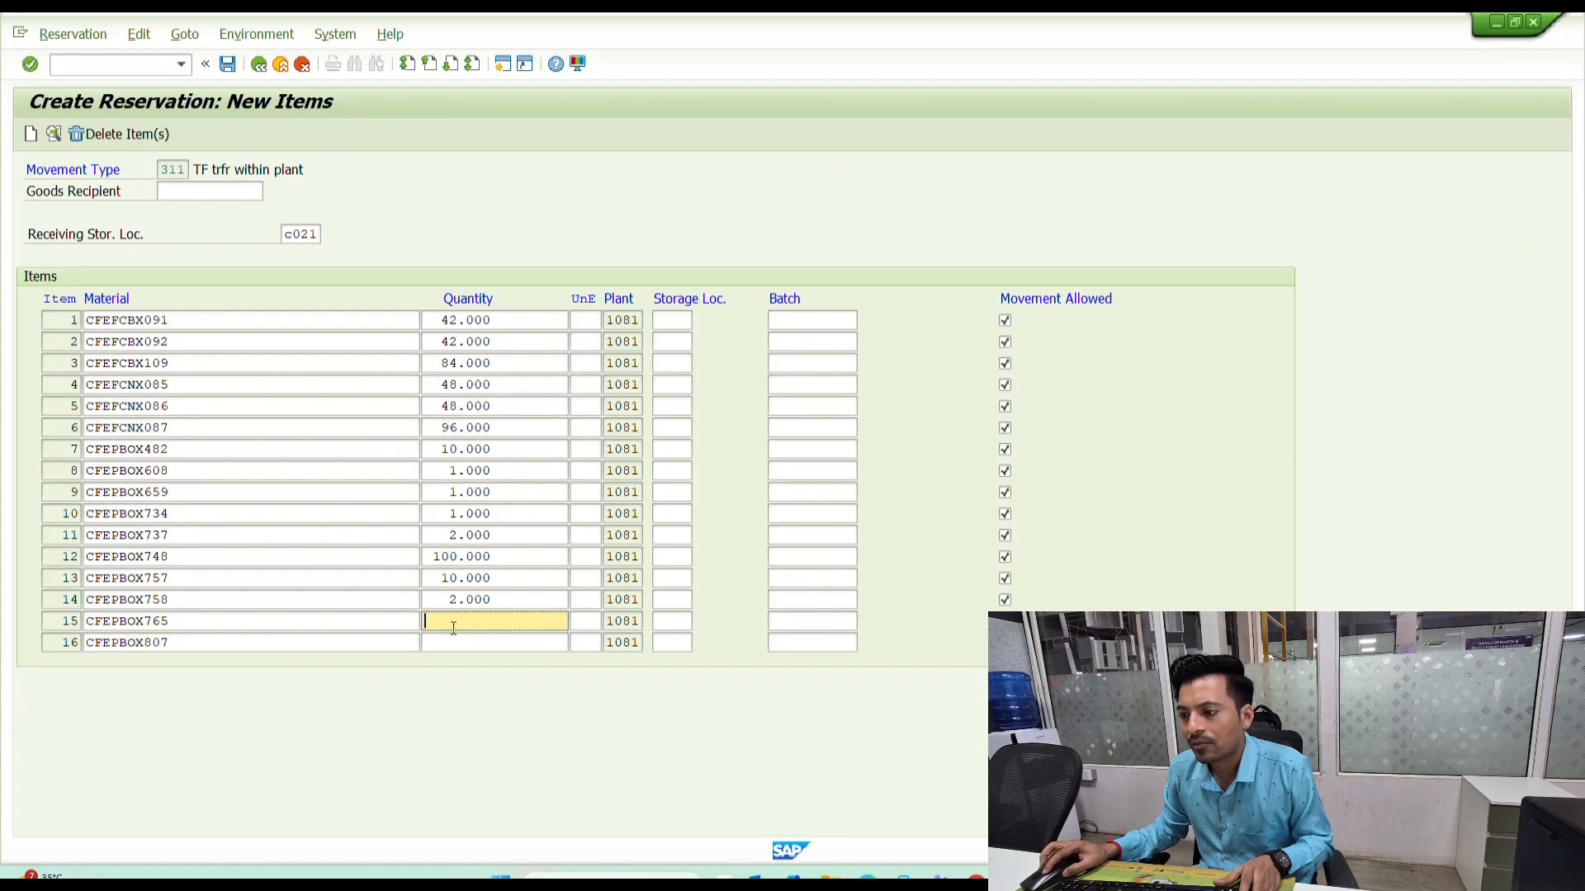
{"action": "type", "text": "20"}
{"action": "key", "text": "Down"}
{"action": "key", "text": "alt+Tab"}
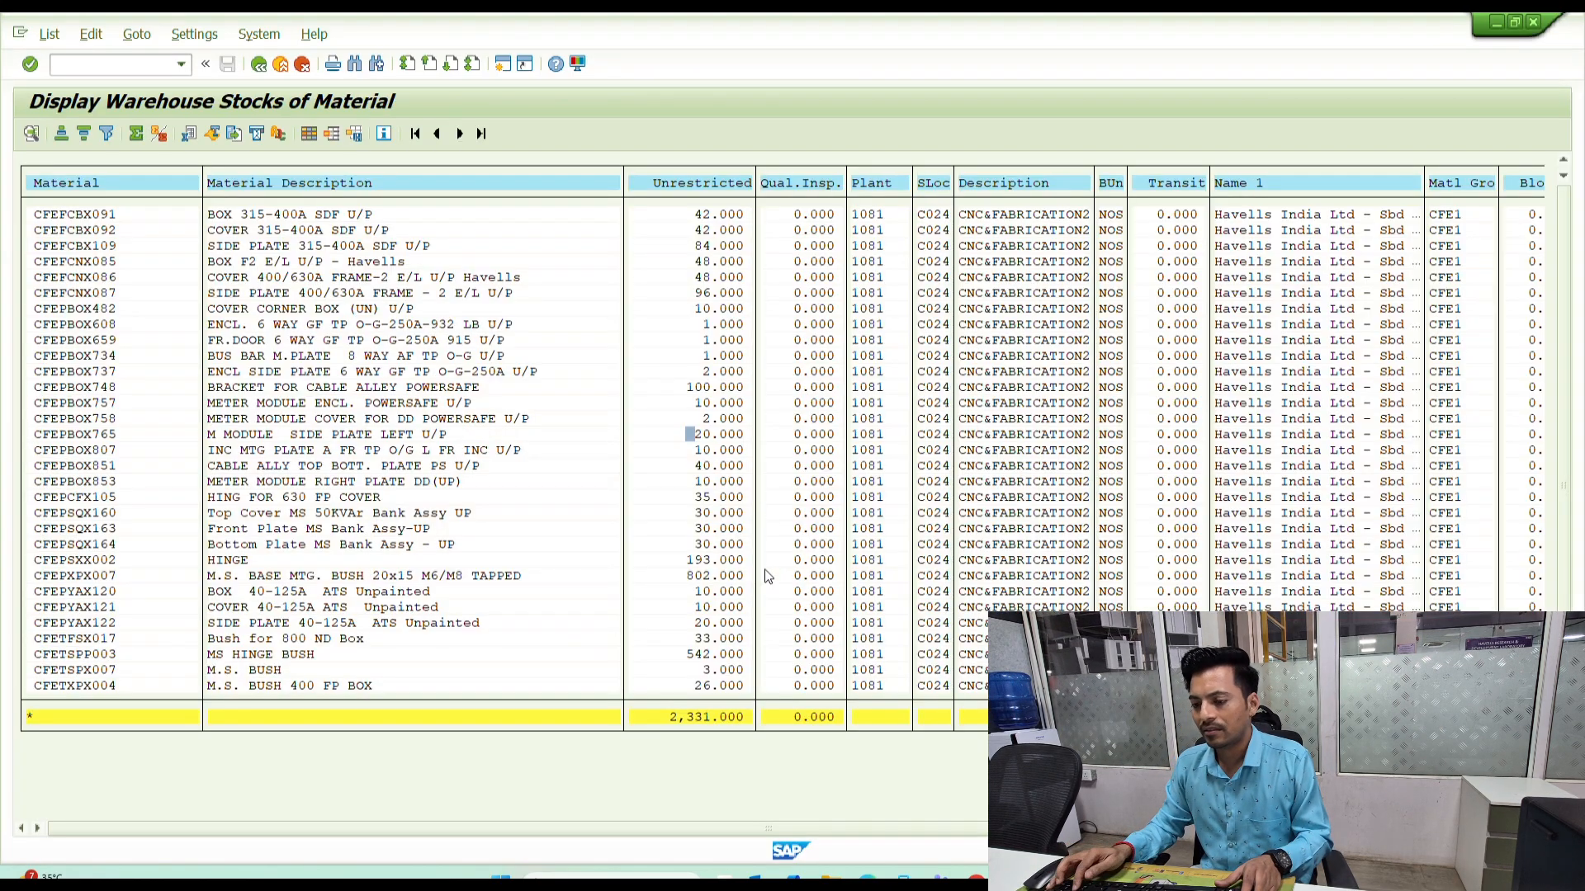
{"action": "key", "text": "alt+Tab"}
{"action": "type", "text": "10"}
- Compare the stock list with the reservation items to check which materials from CFEPBOX482 onwards are still missing
{"action": "key", "text": "alt+Tab"}
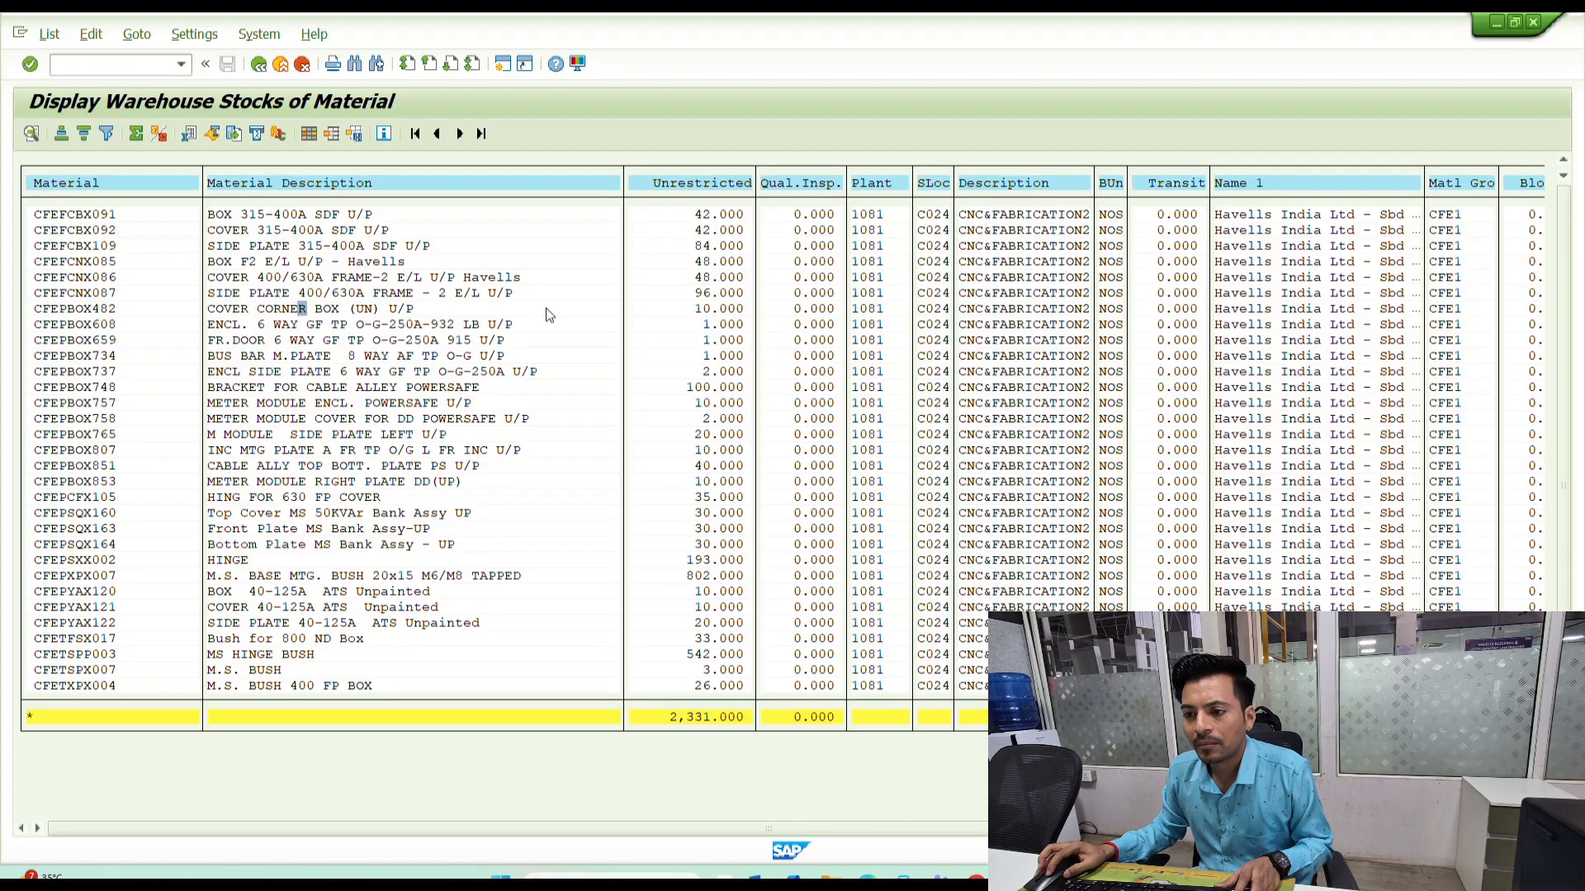
{"action": "left_click", "coordinate": [704, 308]}
{"action": "left_click", "coordinate": [451, 308]}
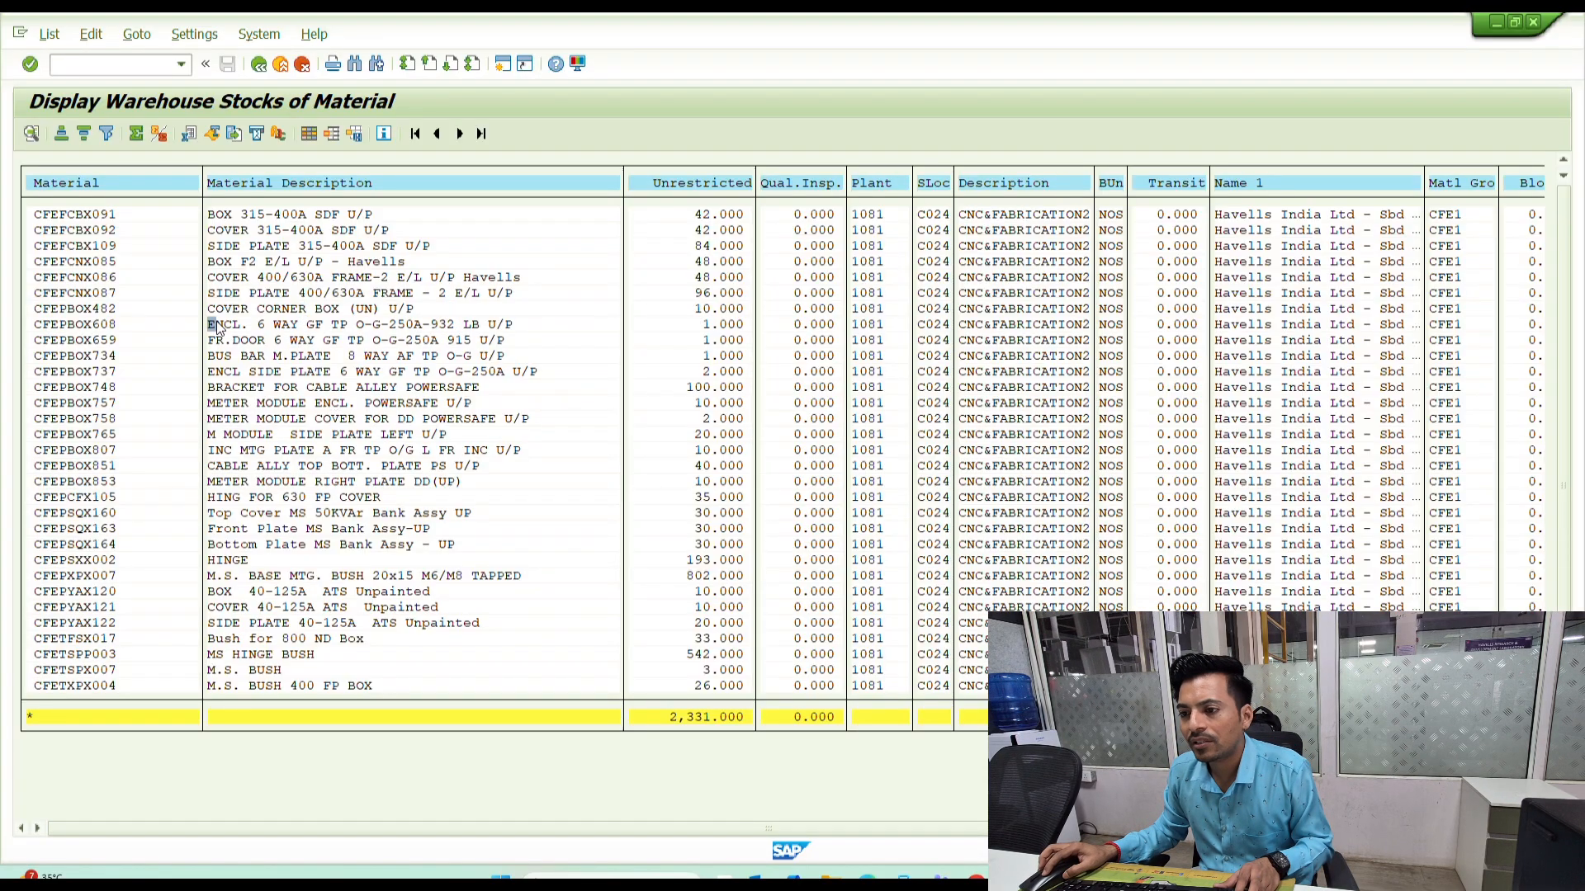
{"action": "left_click", "coordinate": [112, 511]}
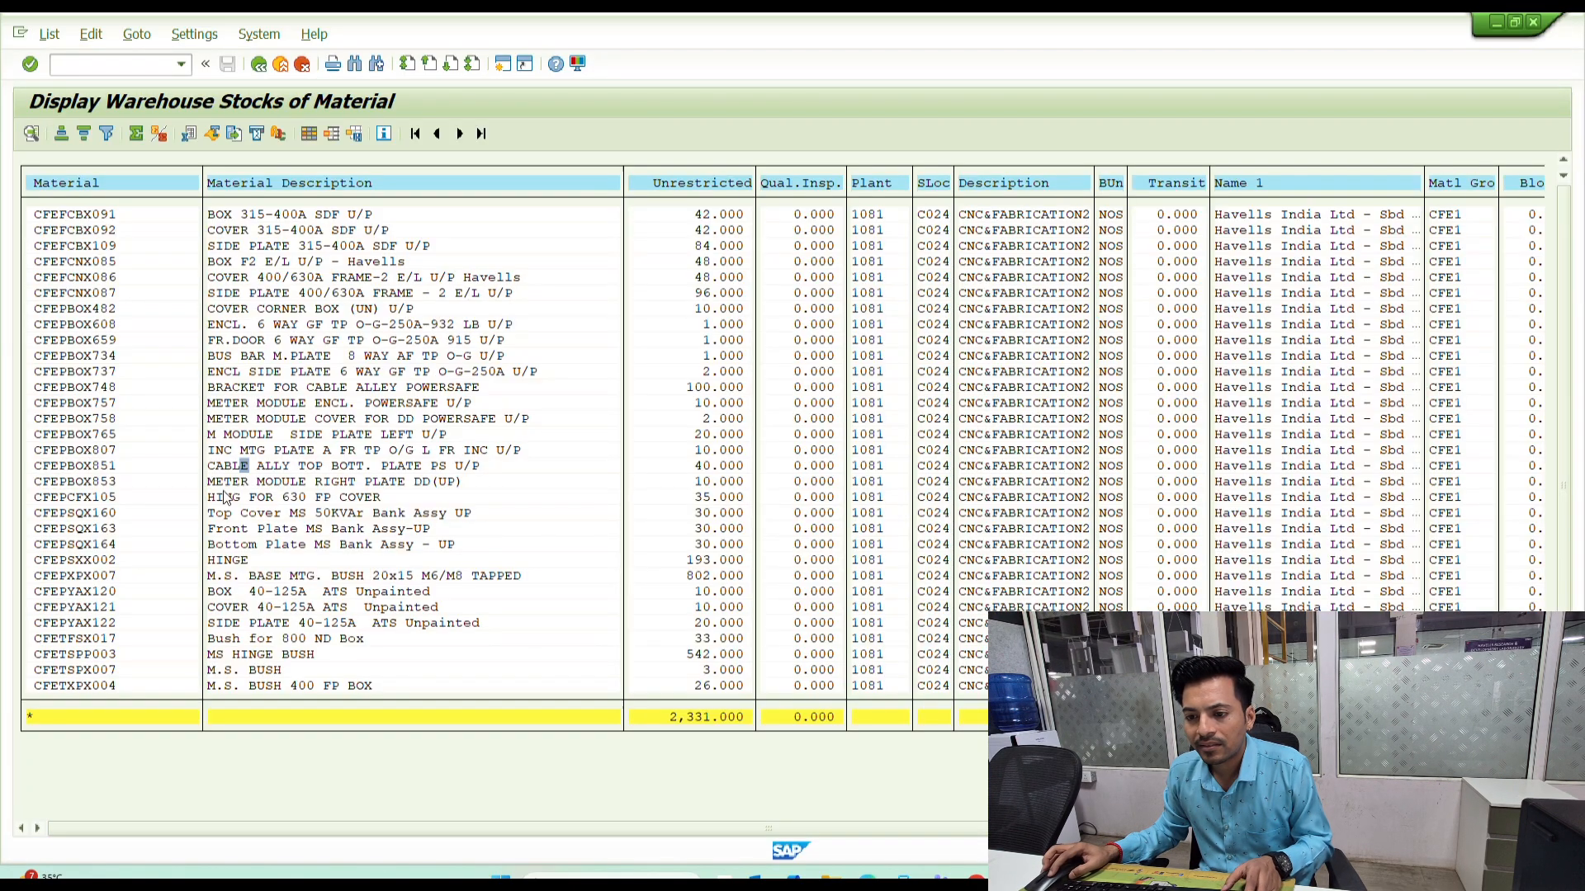
{"action": "key", "text": "alt+Tab"}
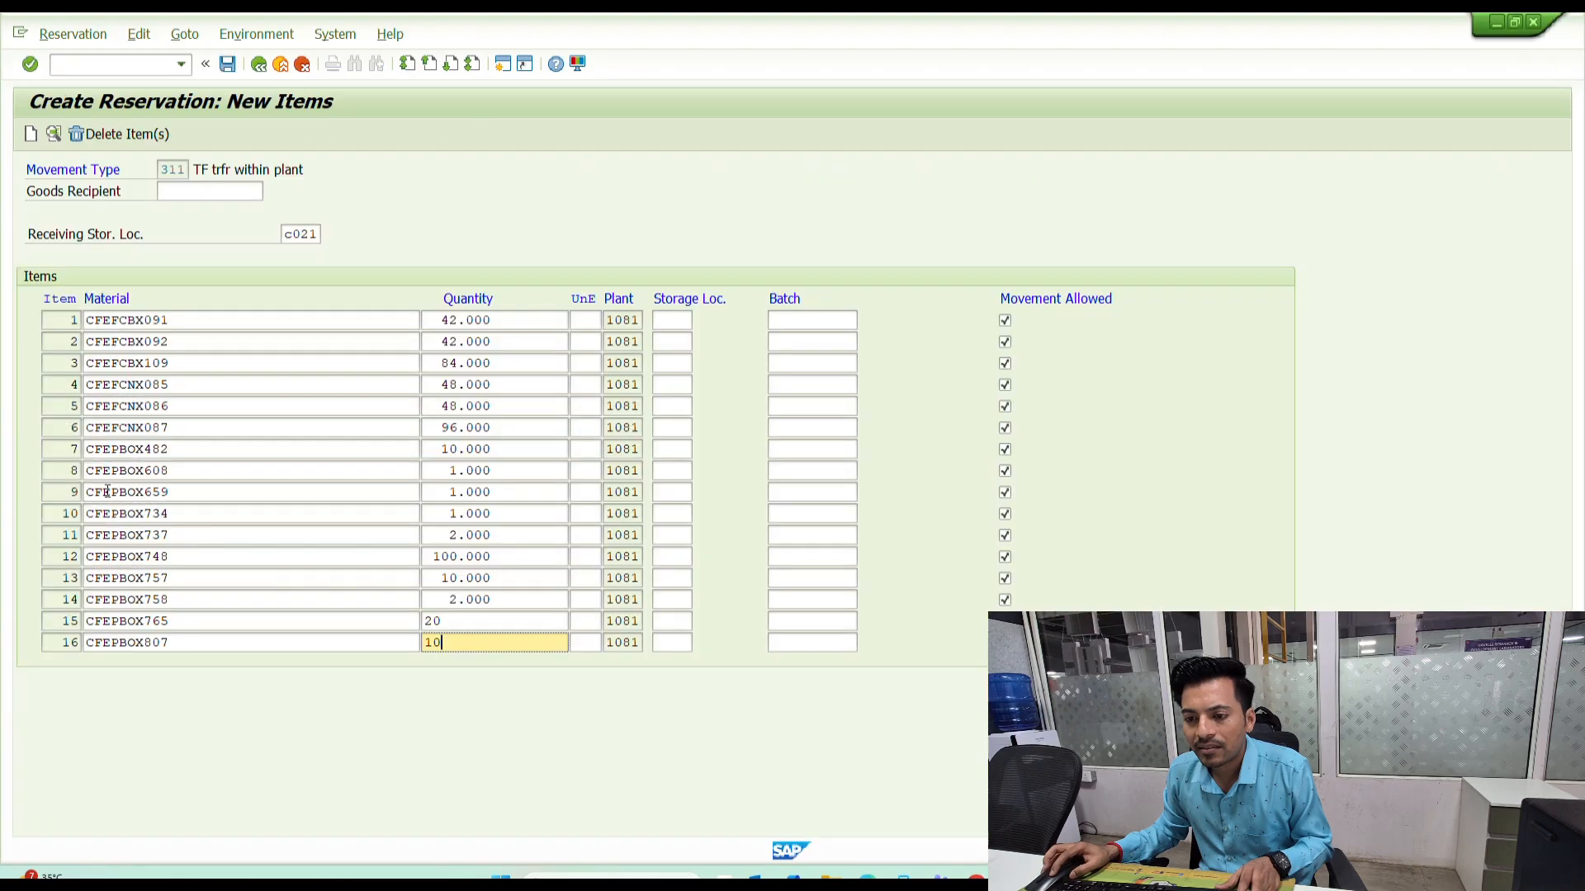
{"action": "key", "text": "alt+Tab"}
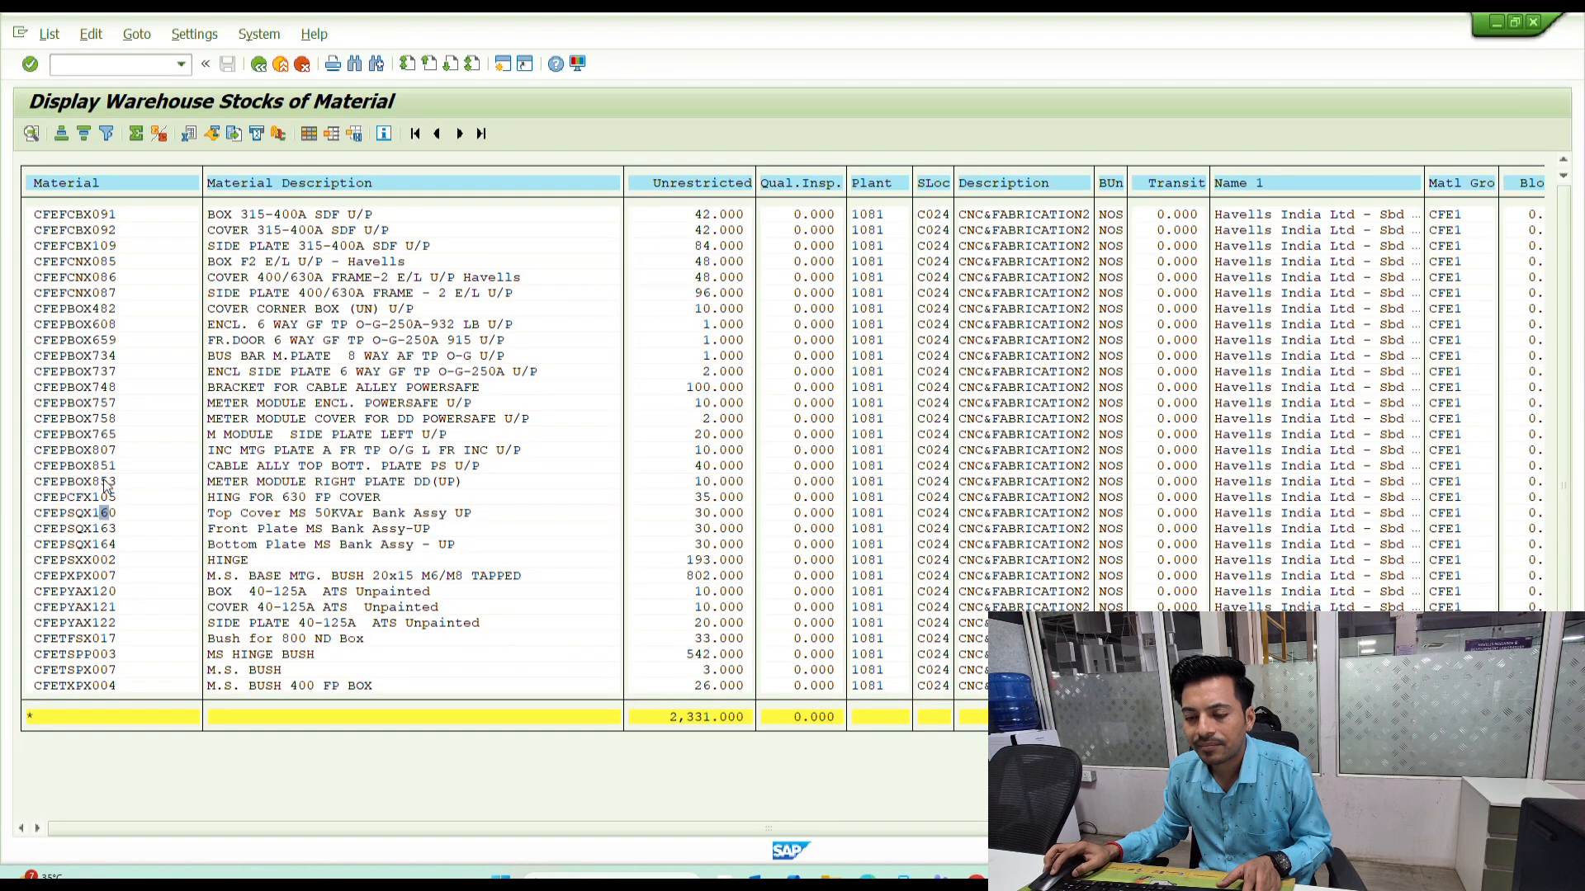
{"action": "left_click", "coordinate": [103, 452]}
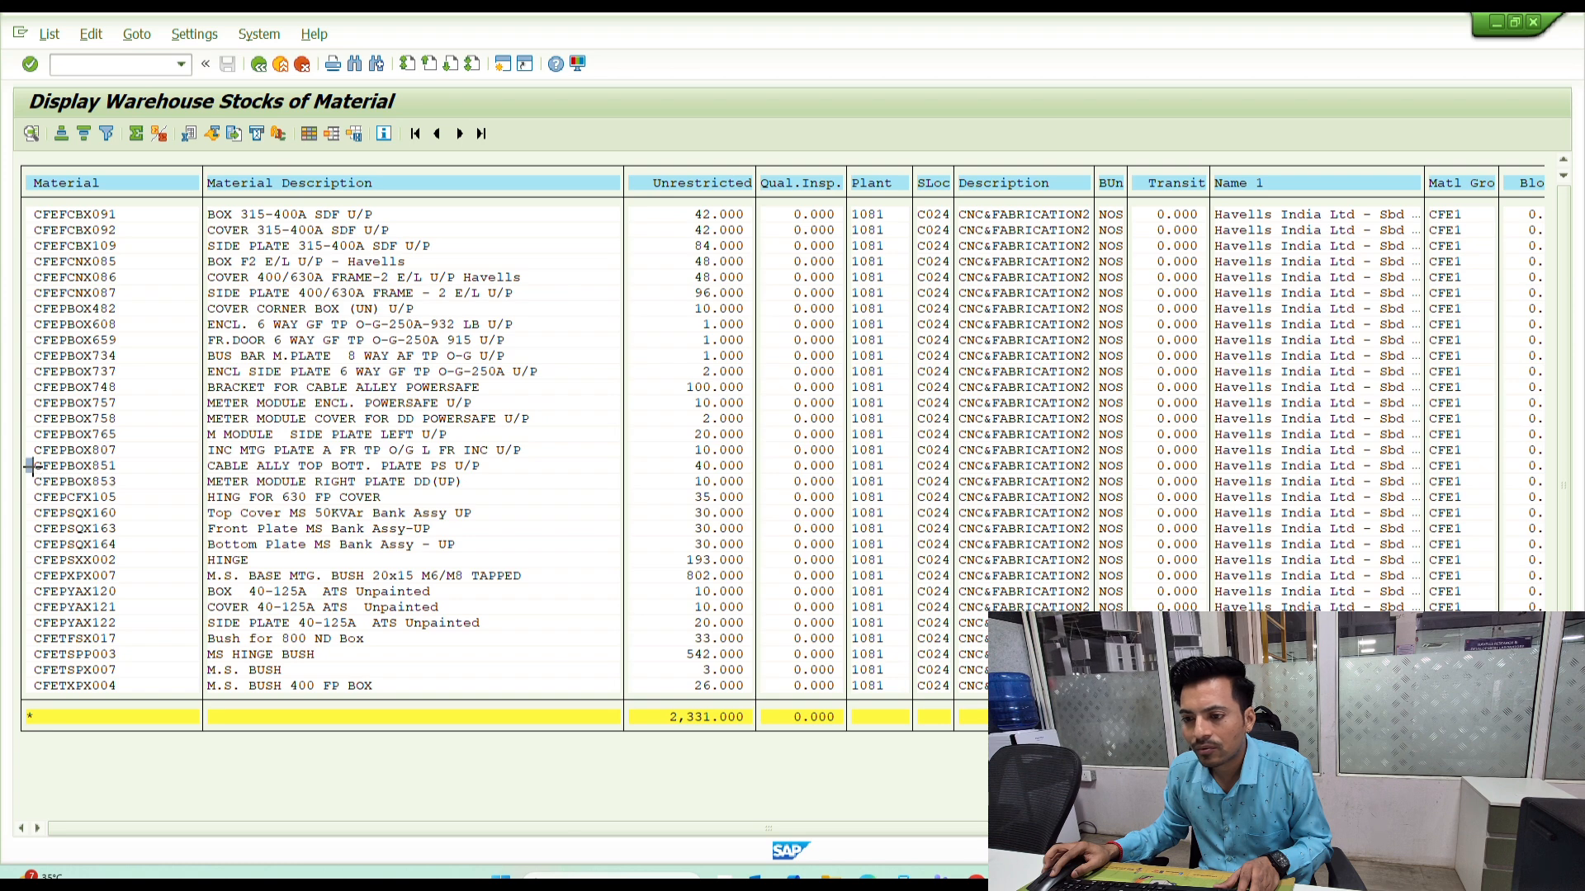
{"action": "key", "text": "ctrl+y"}
{"action": "left_click_drag", "start_coordinate": [29, 466], "coordinate": [118, 466]}
{"action": "key", "text": "ctrl+c"}
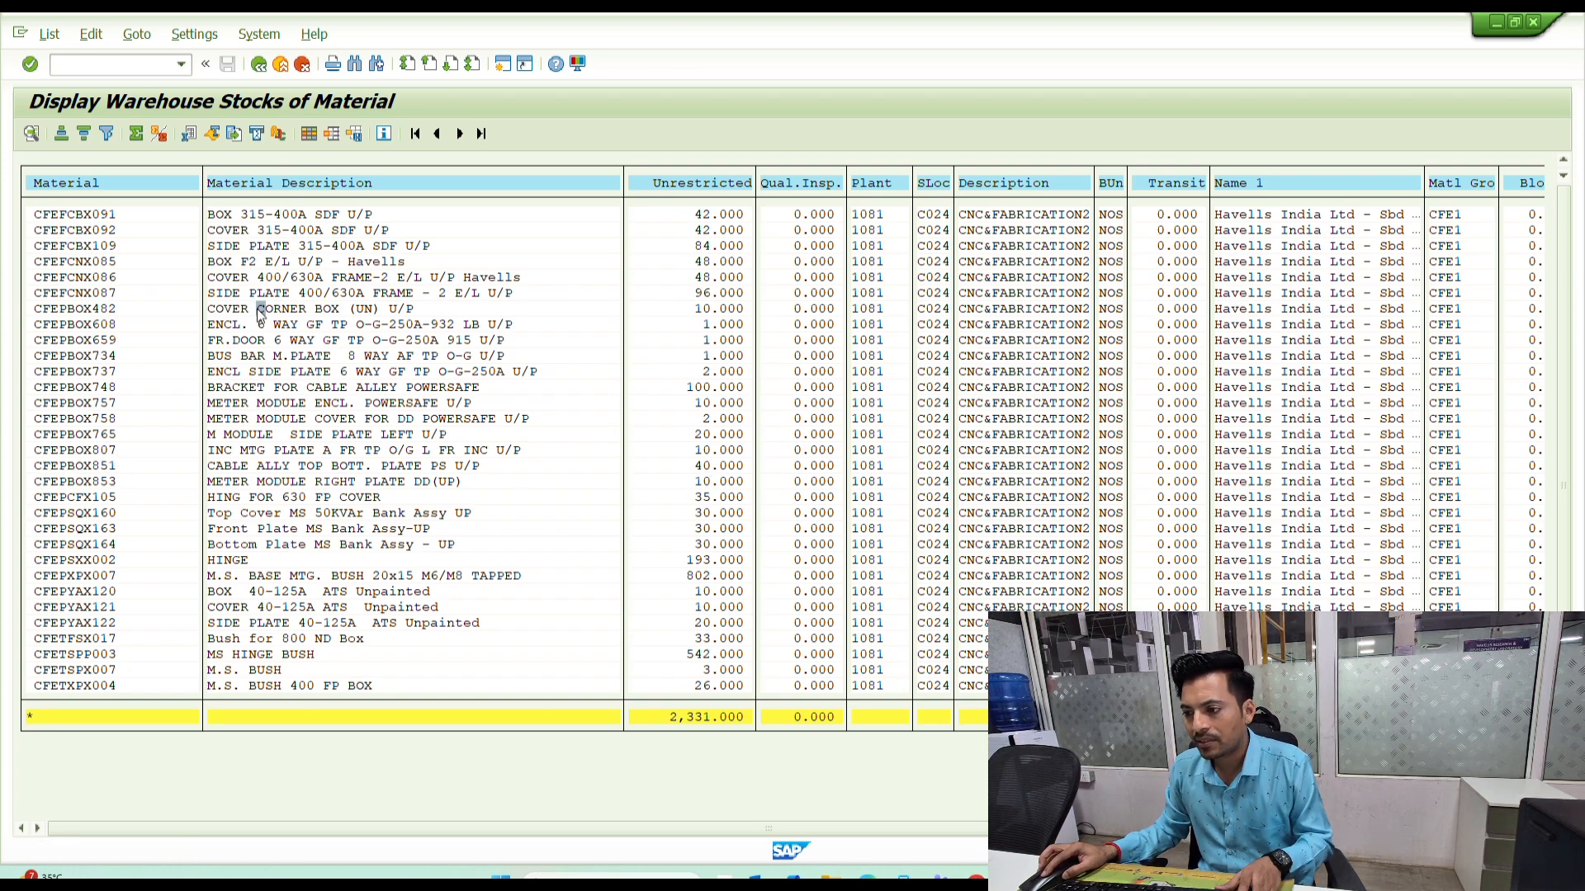
{"action": "key", "text": "alt+Tab"}
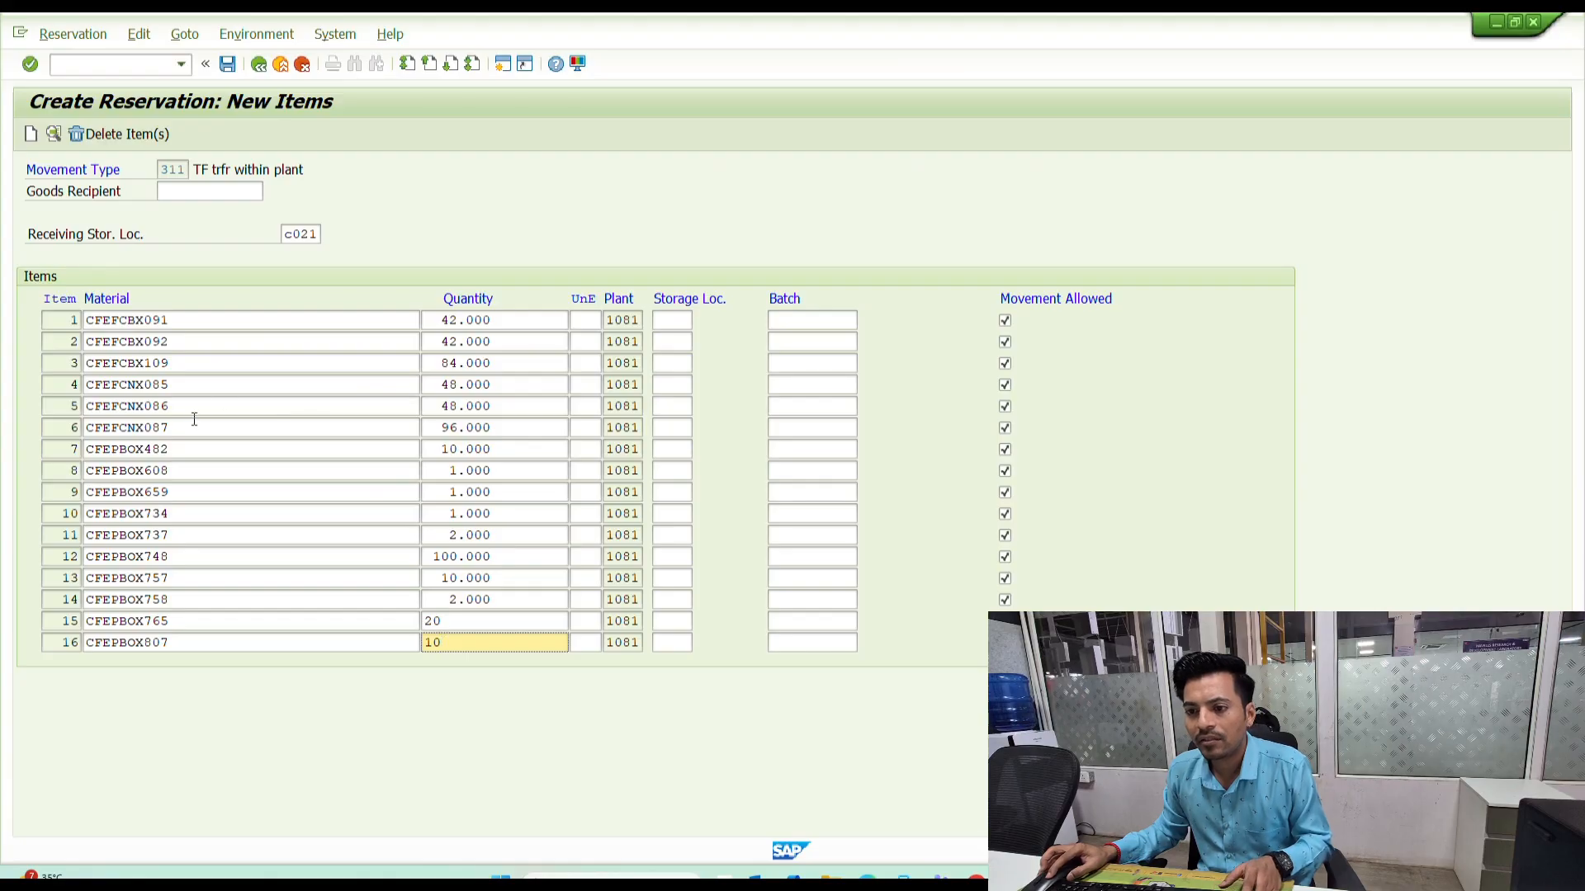
{"action": "key", "text": "alt+Tab"}
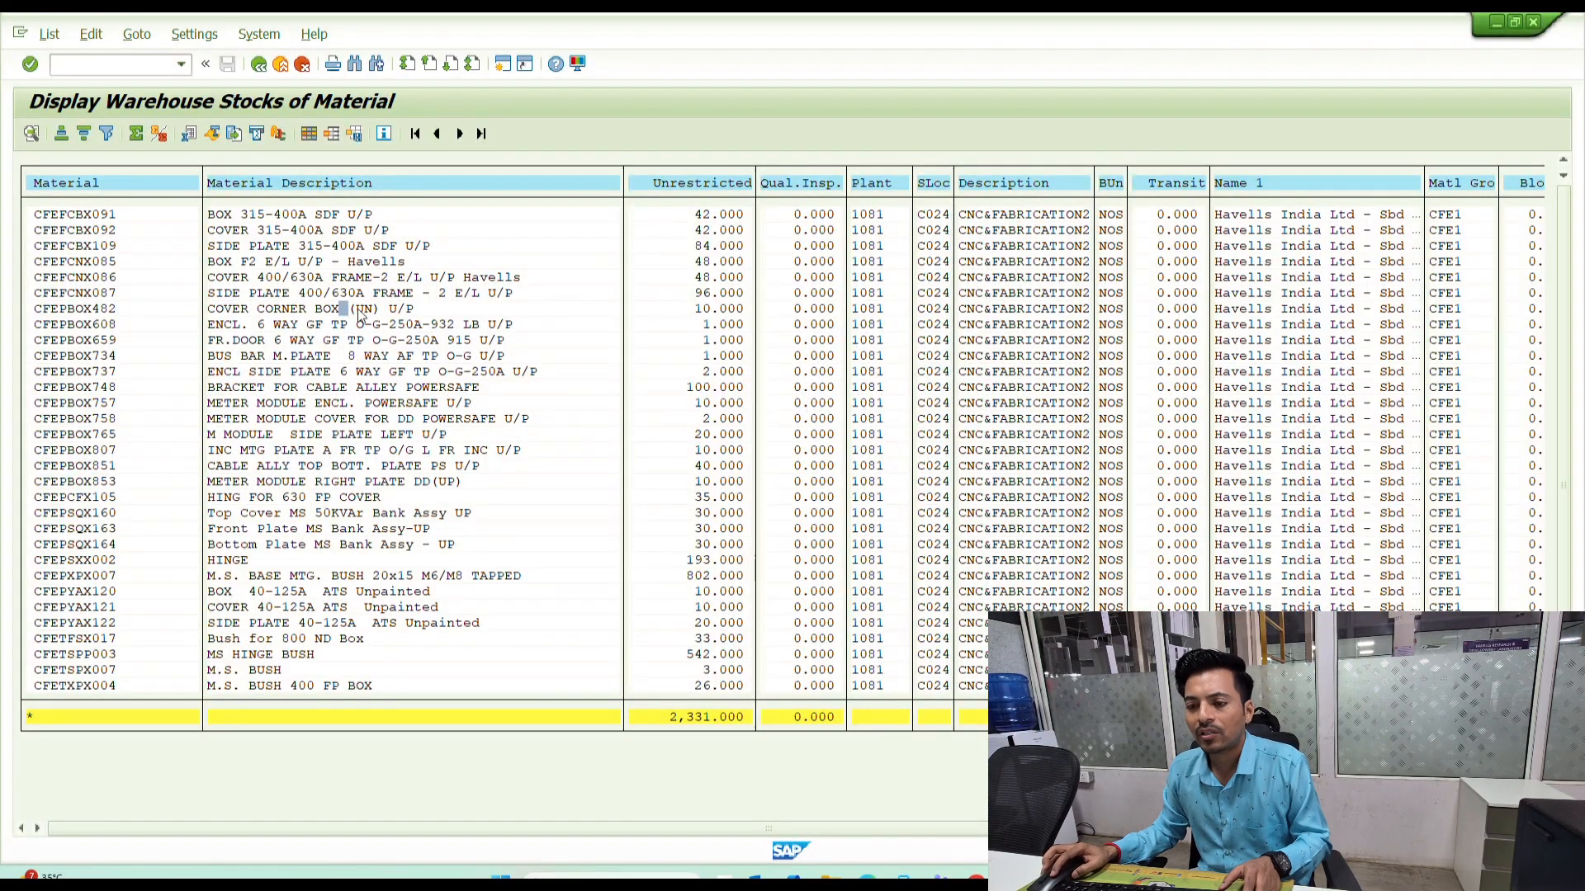
{"action": "left_click", "coordinate": [384, 309]}
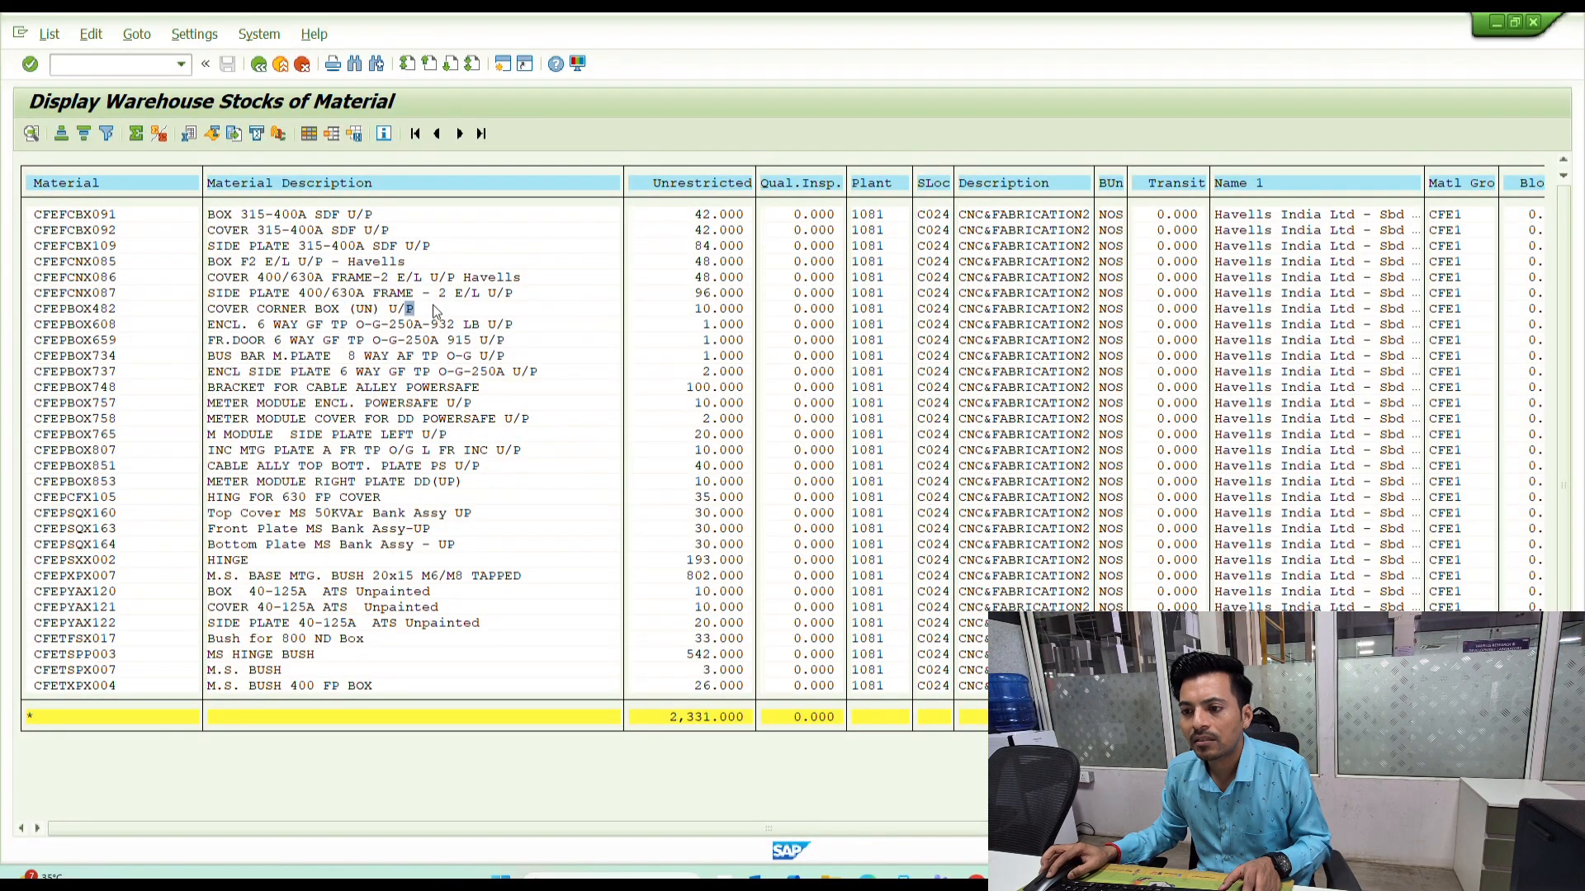
- Return to the reservation and set the storage location of item 16 to C024
{"action": "key", "text": "alt+Tab"}
{"action": "key", "text": "Tab"}
{"action": "key", "text": "Tab"}
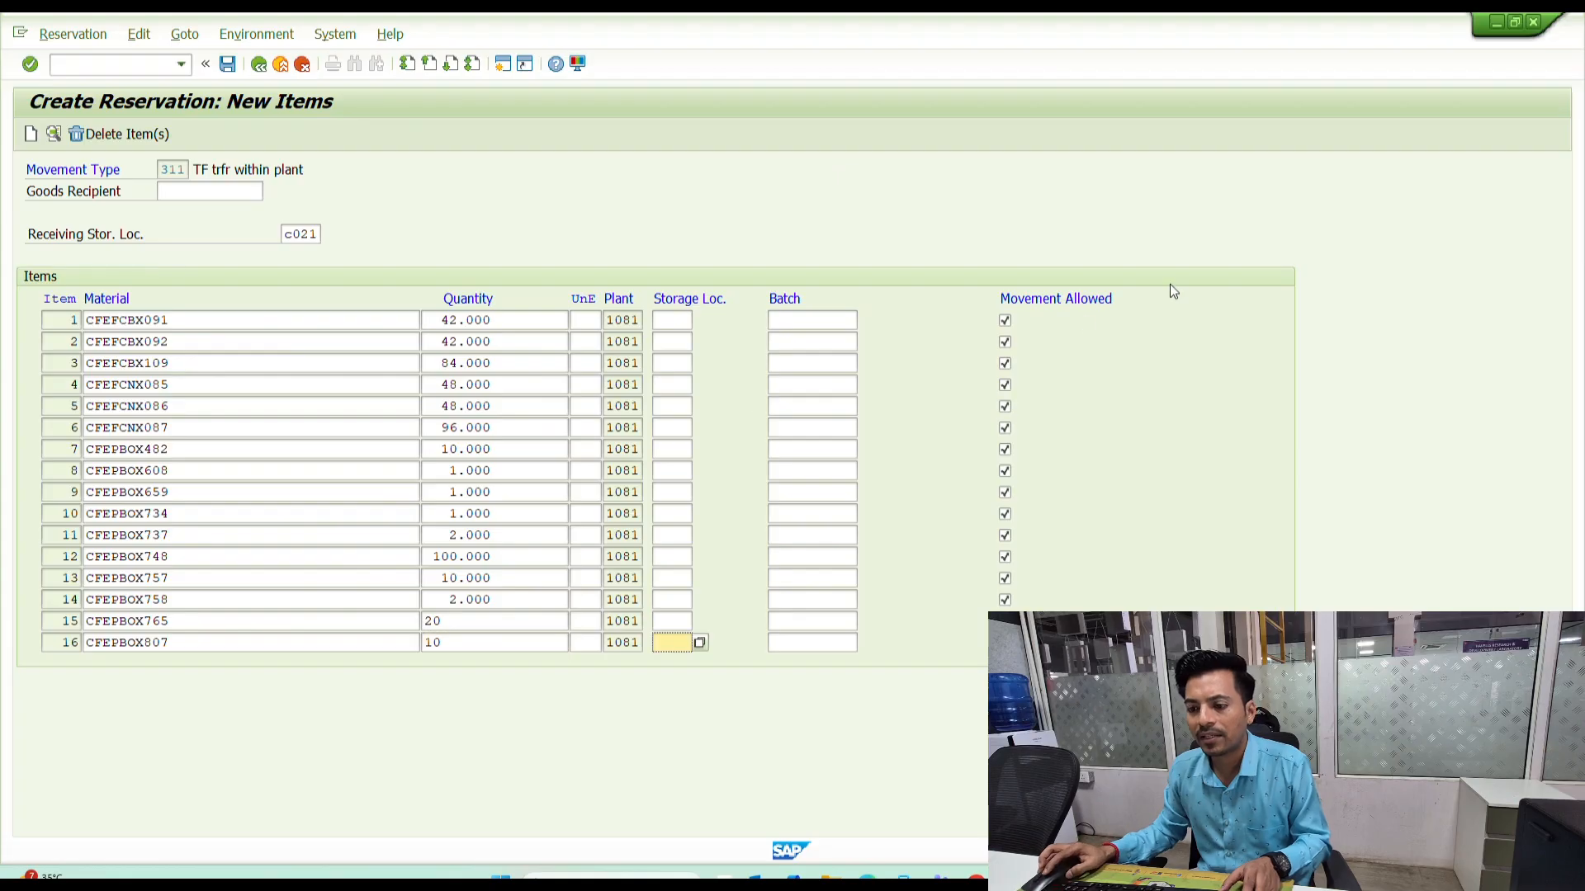
{"action": "key", "text": "space"}
{"action": "key", "text": "Down"}
{"action": "key", "text": "Down"}
{"action": "key", "text": "Down"}
{"action": "key", "text": "Down"}
{"action": "key", "text": "Return"}
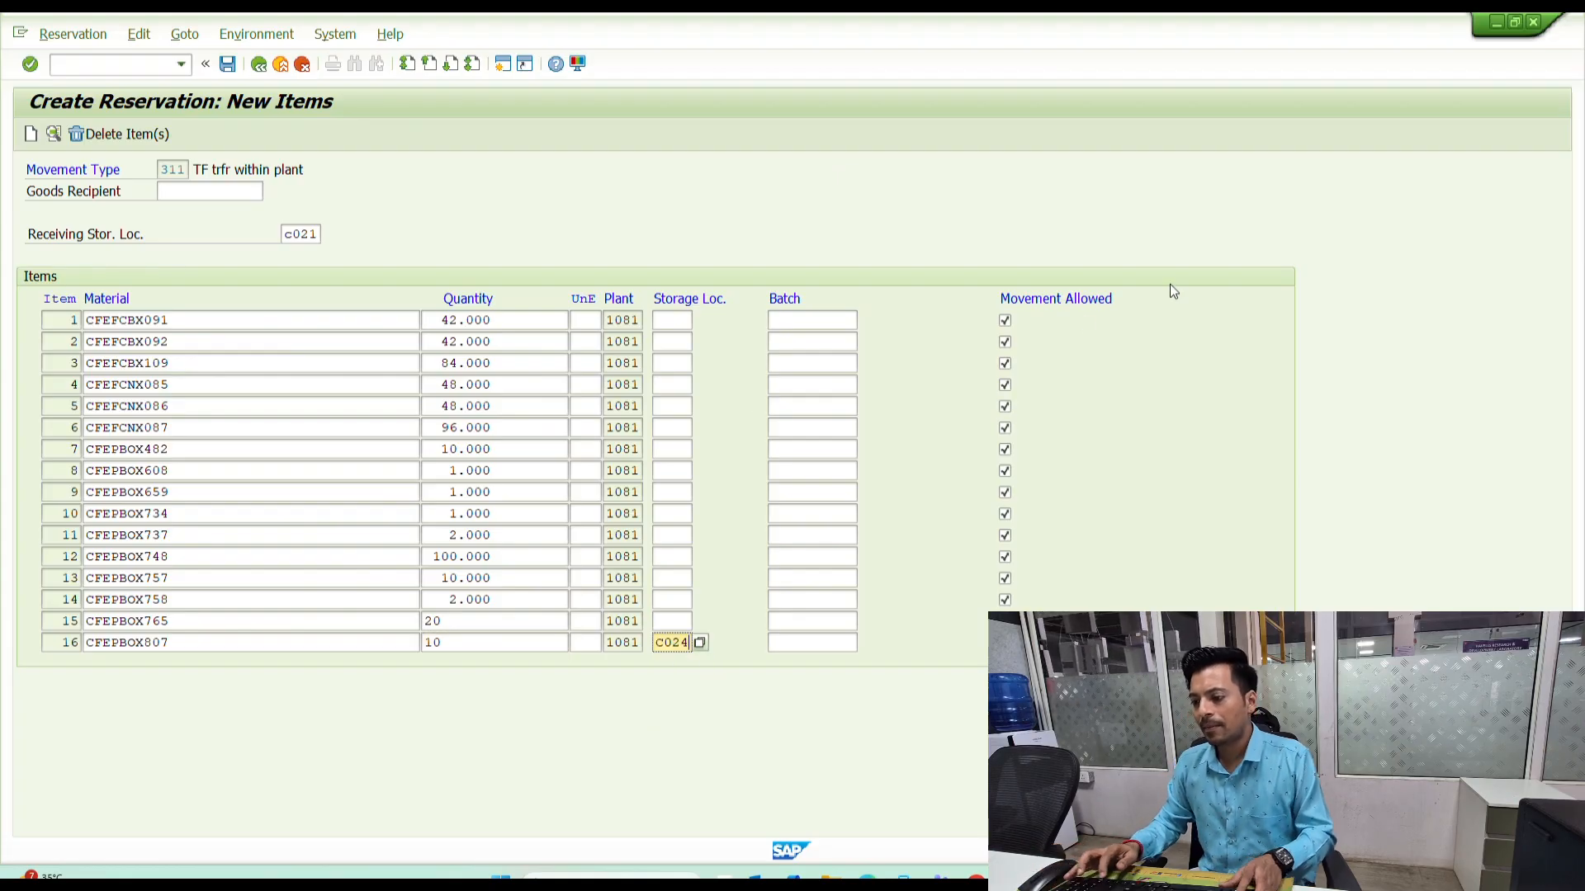
- Copy storage location C024 from item 16 to all the other items, 1 to 15
{"action": "key", "text": "ctrl+a"}
{"action": "key", "text": "ctrl+c"}
{"action": "key", "text": "Up"}
{"action": "key", "text": "ctrl+v"}
{"action": "key", "text": "Up"}
{"action": "key", "text": "ctrl+v"}
{"action": "key", "text": "Up"}
{"action": "key", "text": "ctrl+v"}
{"action": "key", "text": "Up"}
{"action": "key", "text": "ctrl+v"}
{"action": "key", "text": "Up"}
{"action": "key", "text": "ctrl+v"}
{"action": "key", "text": "Up"}
{"action": "key", "text": "ctrl+v"}
{"action": "key", "text": "Up"}
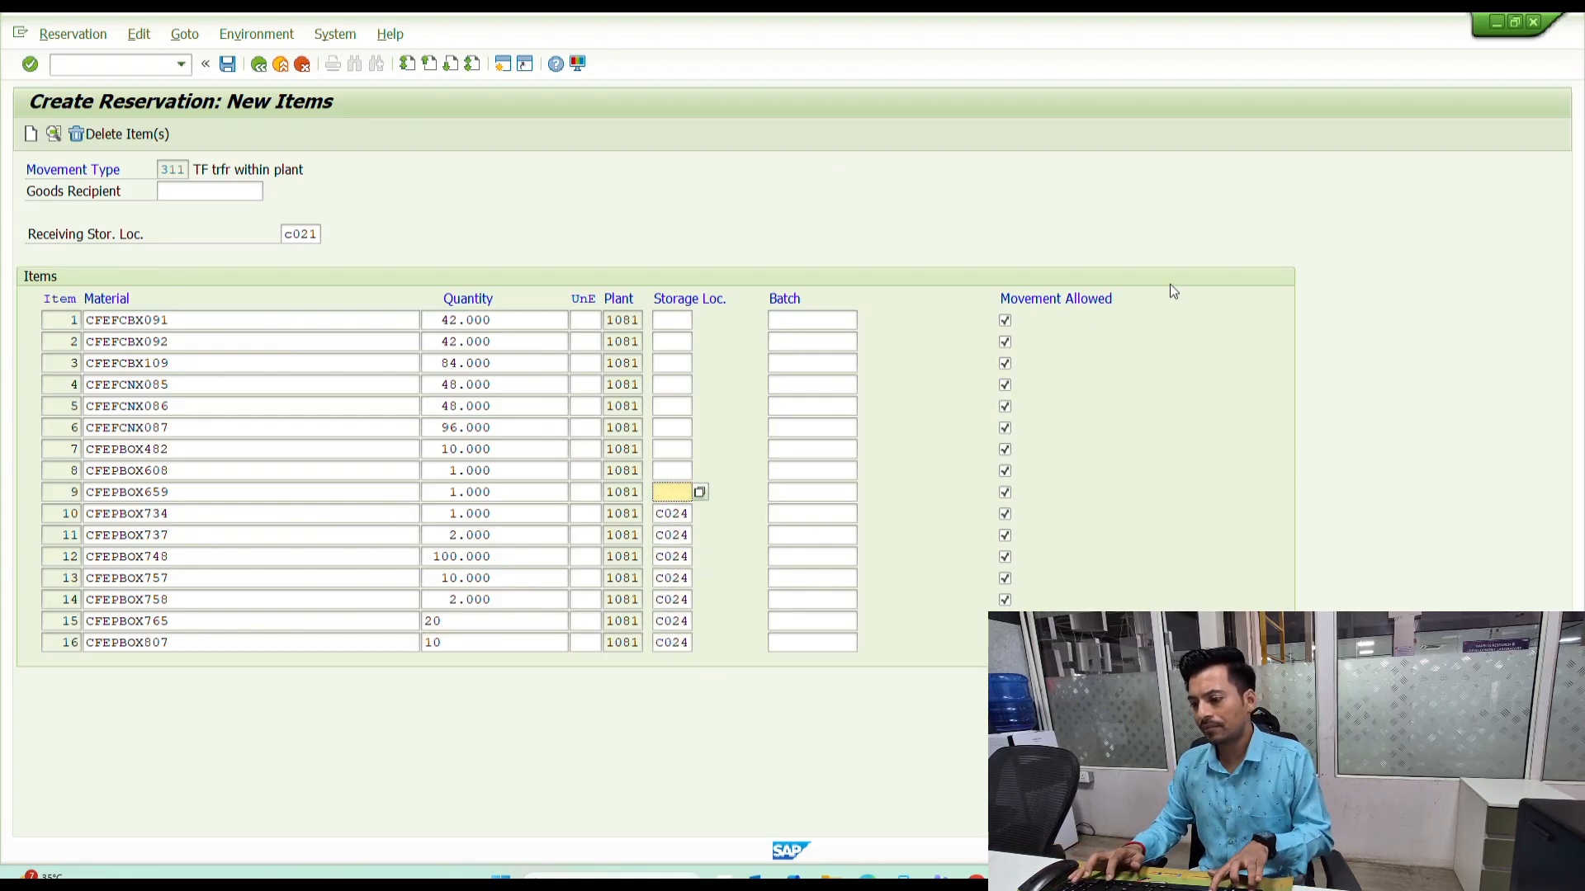
{"action": "key", "text": "ctrl+v"}
{"action": "key", "text": "Up"}
{"action": "key", "text": "ctrl+v"}
{"action": "key", "text": "Up"}
{"action": "key", "text": "ctrl+v"}
{"action": "key", "text": "Up"}
{"action": "key", "text": "ctrl+v"}
{"action": "key", "text": "Up"}
{"action": "key", "text": "ctrl+v"}
{"action": "key", "text": "Up"}
{"action": "key", "text": "ctrl+v"}
{"action": "key", "text": "Up"}
{"action": "key", "text": "ctrl+v"}
{"action": "key", "text": "Up"}
{"action": "key", "text": "Up"}
{"action": "key", "text": "ctrl+v"}
{"action": "key", "text": "Up"}
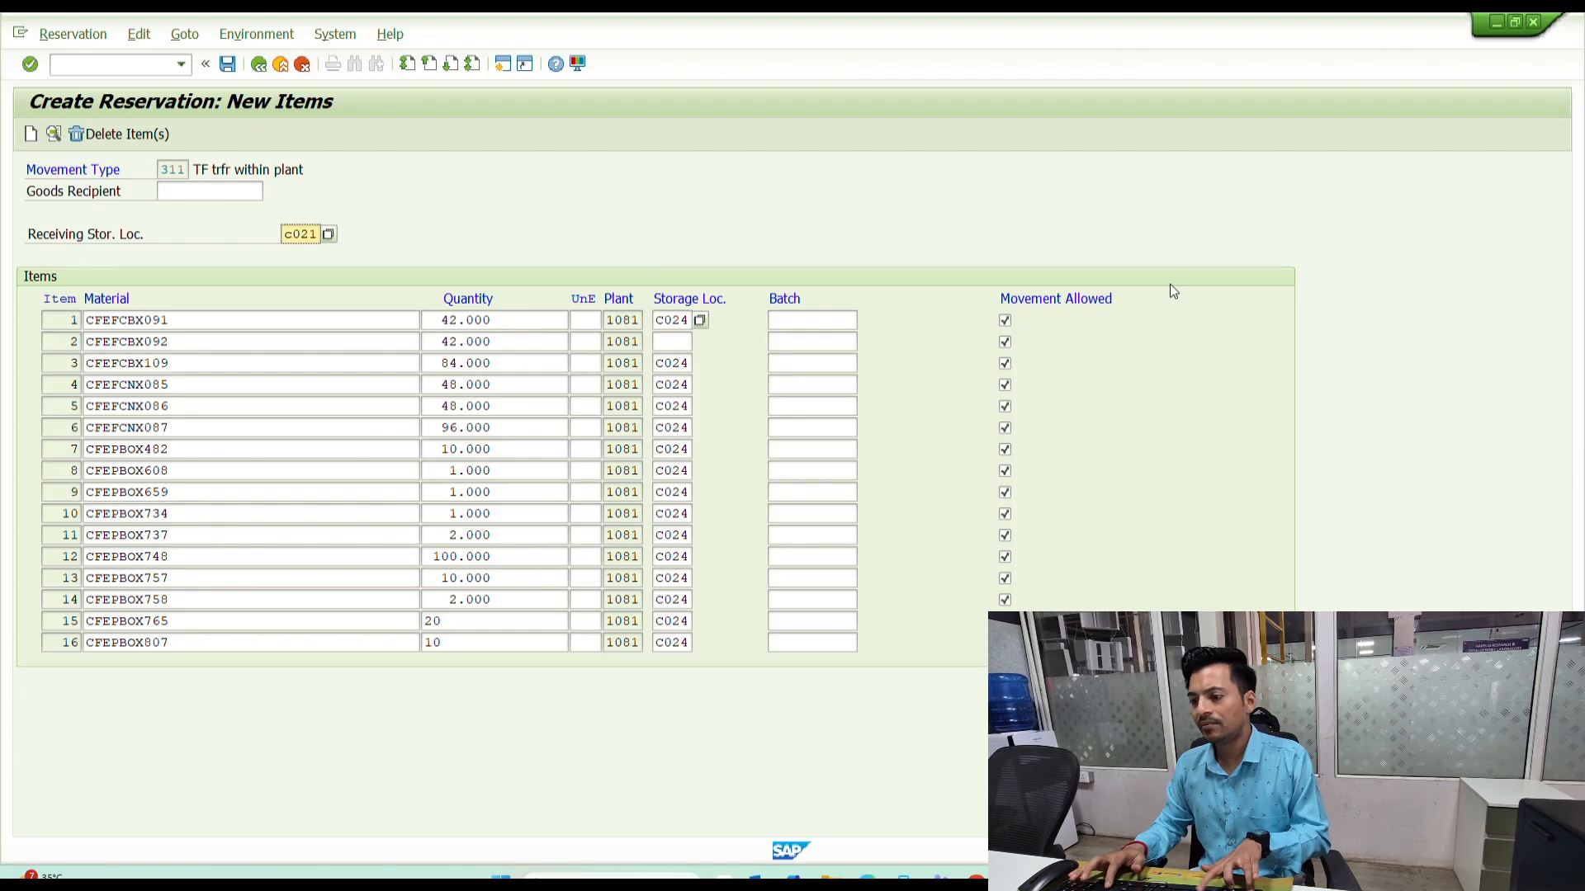
{"action": "left_click", "coordinate": [692, 340]}
{"action": "key", "text": "ctrl+v"}
- Set the batch of item 2 to M&P-MFG
{"action": "key", "text": "Tab"}
{"action": "key", "text": "space"}
{"action": "key", "text": "Down"}
{"action": "key", "text": "Down"}
{"action": "key", "text": "Down"}
{"action": "key", "text": "Return"}
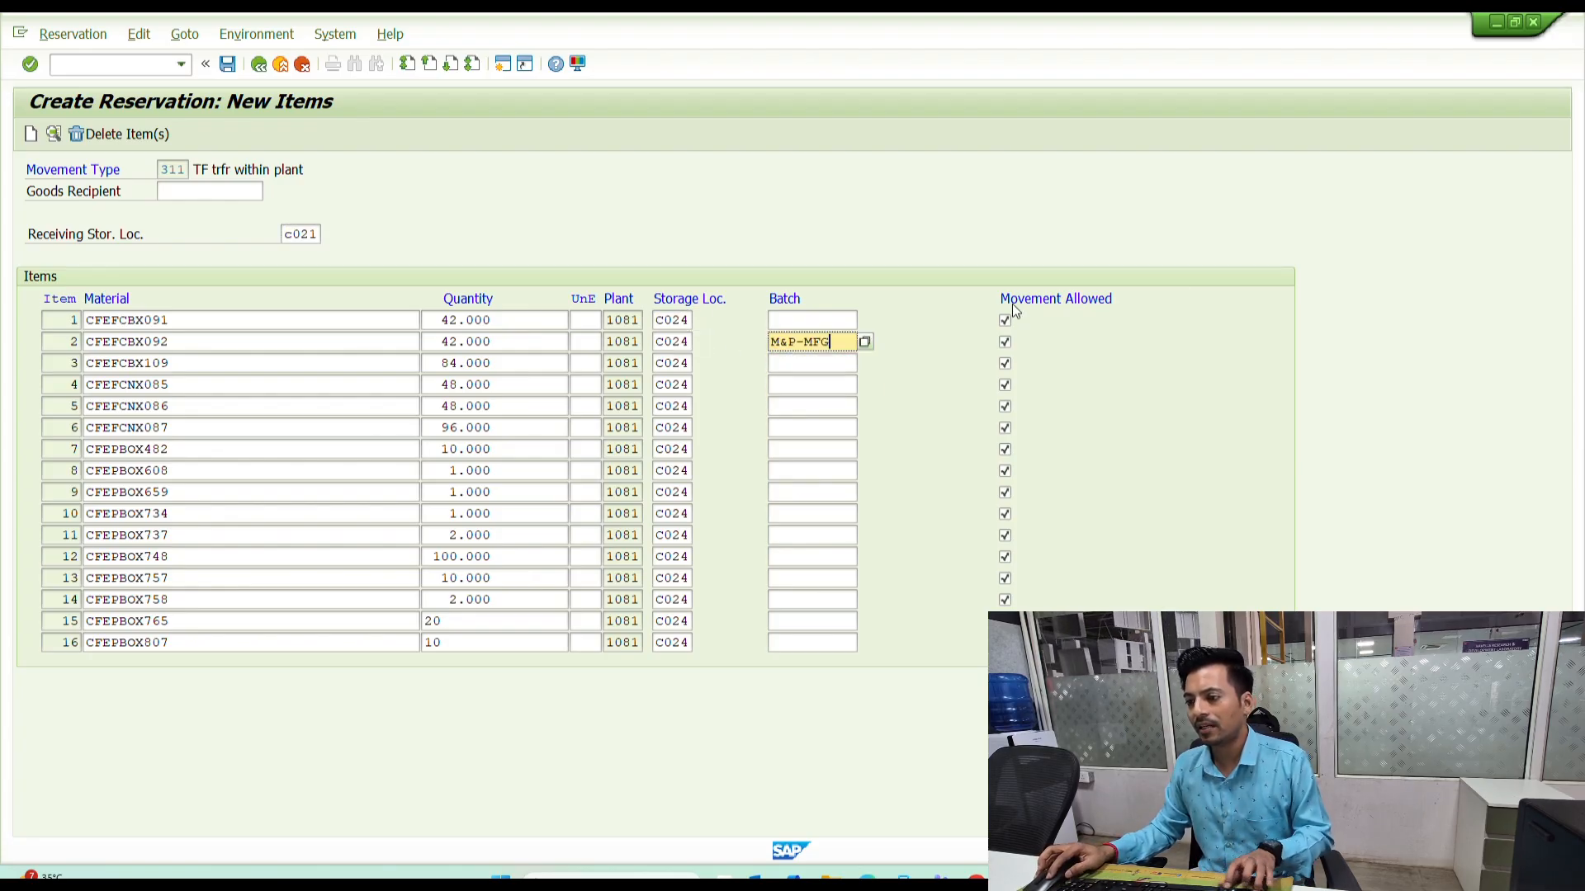
- Copy batch M&P-MFG from item 2 to all the other items up to item 16 and confirm the entries
{"action": "key", "text": "shift+Home"}
{"action": "key", "text": "ctrl+c"}
{"action": "key", "text": "Up"}
{"action": "key", "text": "ctrl+v"}
{"action": "key", "text": "Down"}
{"action": "key", "text": "Down"}
{"action": "key", "text": "ctrl+v"}
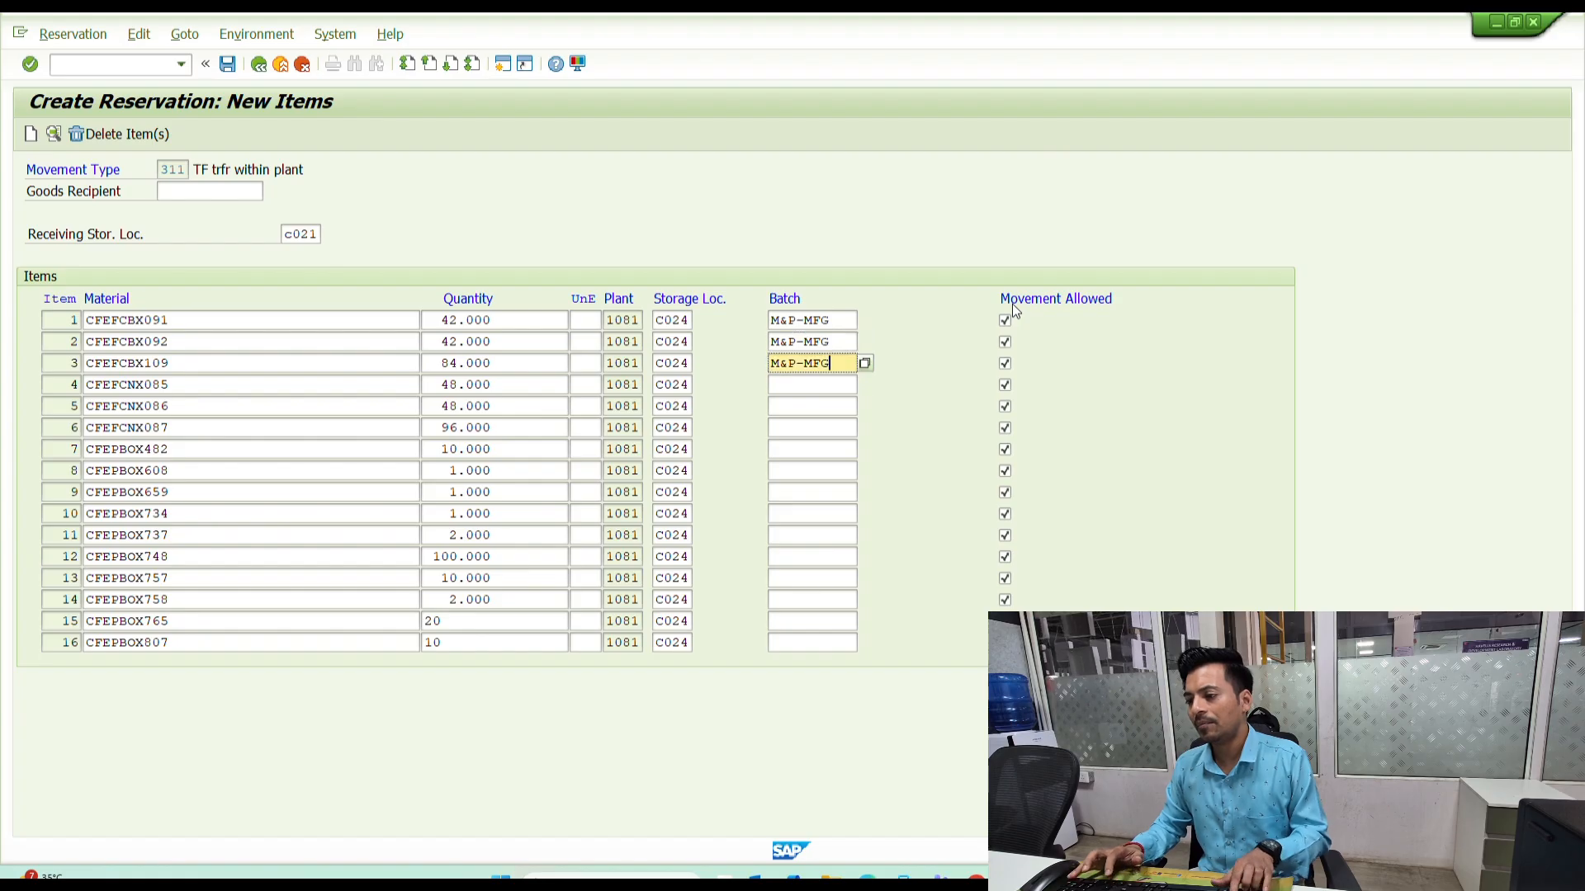
{"action": "key", "text": "Down"}
{"action": "key", "text": "ctrl+v"}
{"action": "key", "text": "Down"}
{"action": "key", "text": "ctrl+v"}
{"action": "key", "text": "Down"}
{"action": "key", "text": "ctrl+v"}
{"action": "key", "text": "Down"}
{"action": "key", "text": "ctrl+v"}
{"action": "key", "text": "Down"}
{"action": "key", "text": "ctrl+v"}
{"action": "key", "text": "Down"}
{"action": "key", "text": "ctrl+v"}
{"action": "key", "text": "Down"}
{"action": "key", "text": "ctrl+v"}
{"action": "key", "text": "Down"}
{"action": "key", "text": "ctrl+v"}
{"action": "key", "text": "Down"}
{"action": "key", "text": "ctrl+v"}
{"action": "key", "text": "Down"}
{"action": "key", "text": "ctrl+v"}
{"action": "key", "text": "Down"}
{"action": "key", "text": "ctrl+v"}
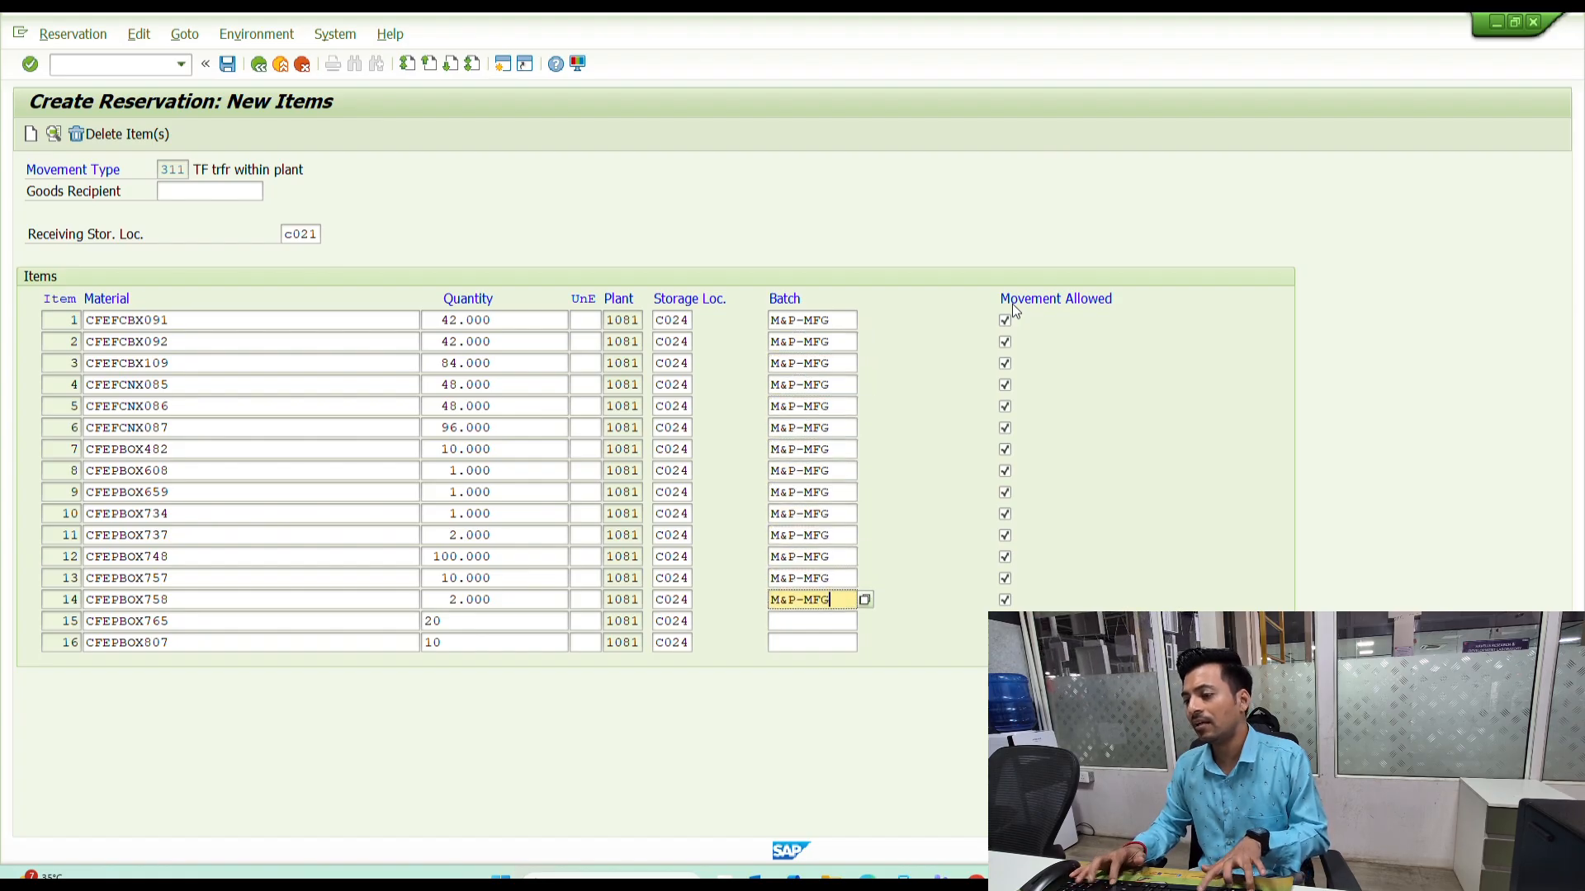
{"action": "key", "text": "Down"}
{"action": "key", "text": "ctrl+v"}
{"action": "key", "text": "Down"}
{"action": "key", "text": "ctrl+v"}
{"action": "key", "text": "Return"}
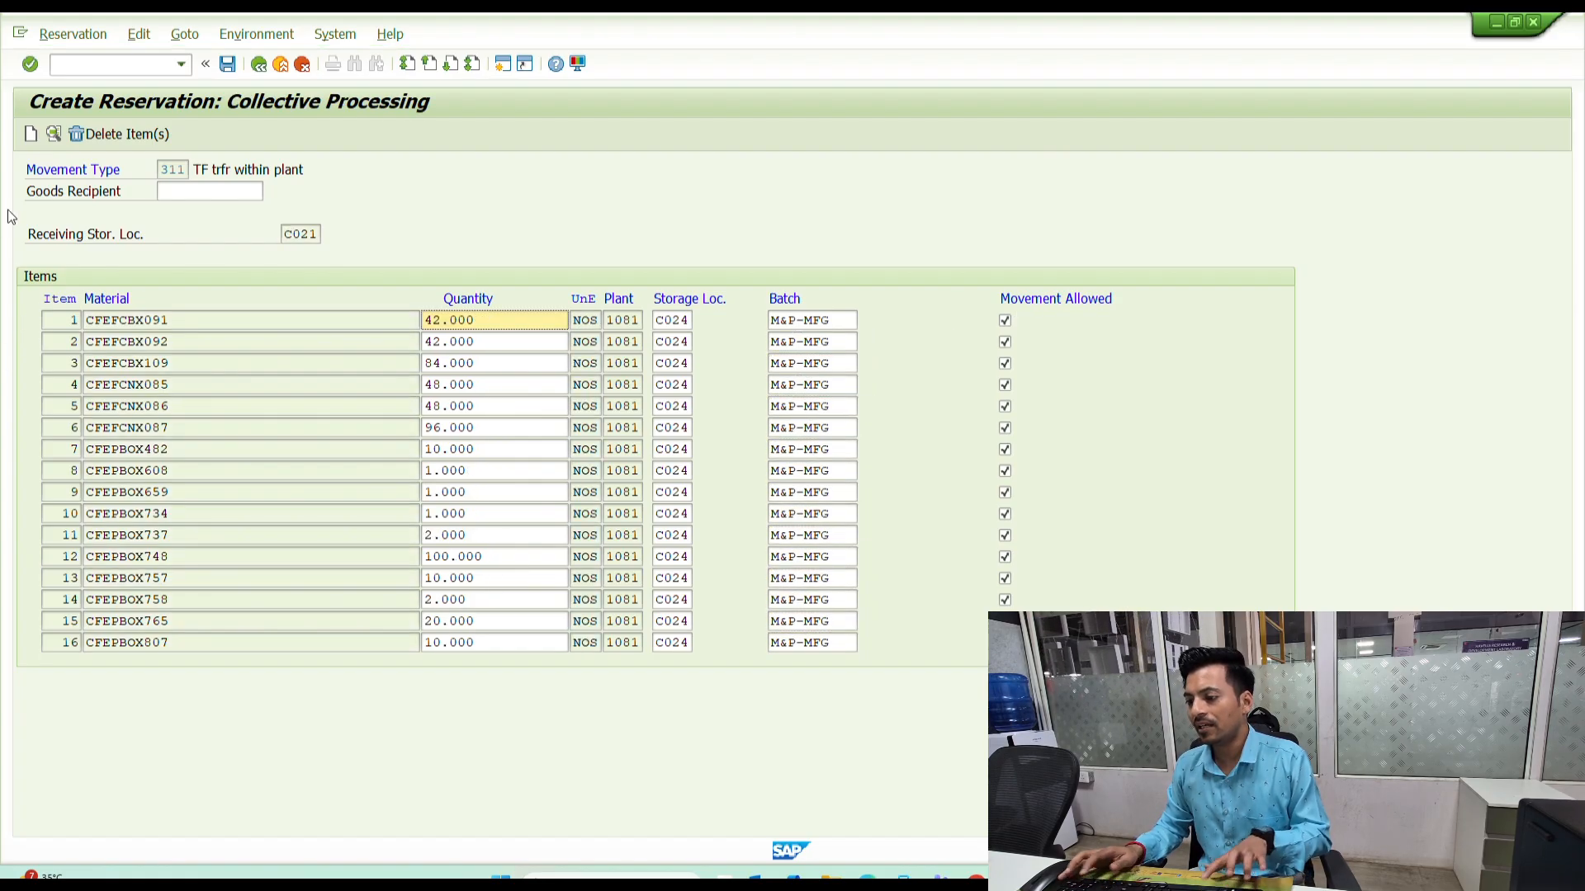
- Open a page of new items and paste CFEPBOX851 and CFEPBOX853 from the stock list as items 17 and 18
{"action": "left_click", "coordinate": [32, 133]}
{"action": "key", "text": "alt+Tab"}
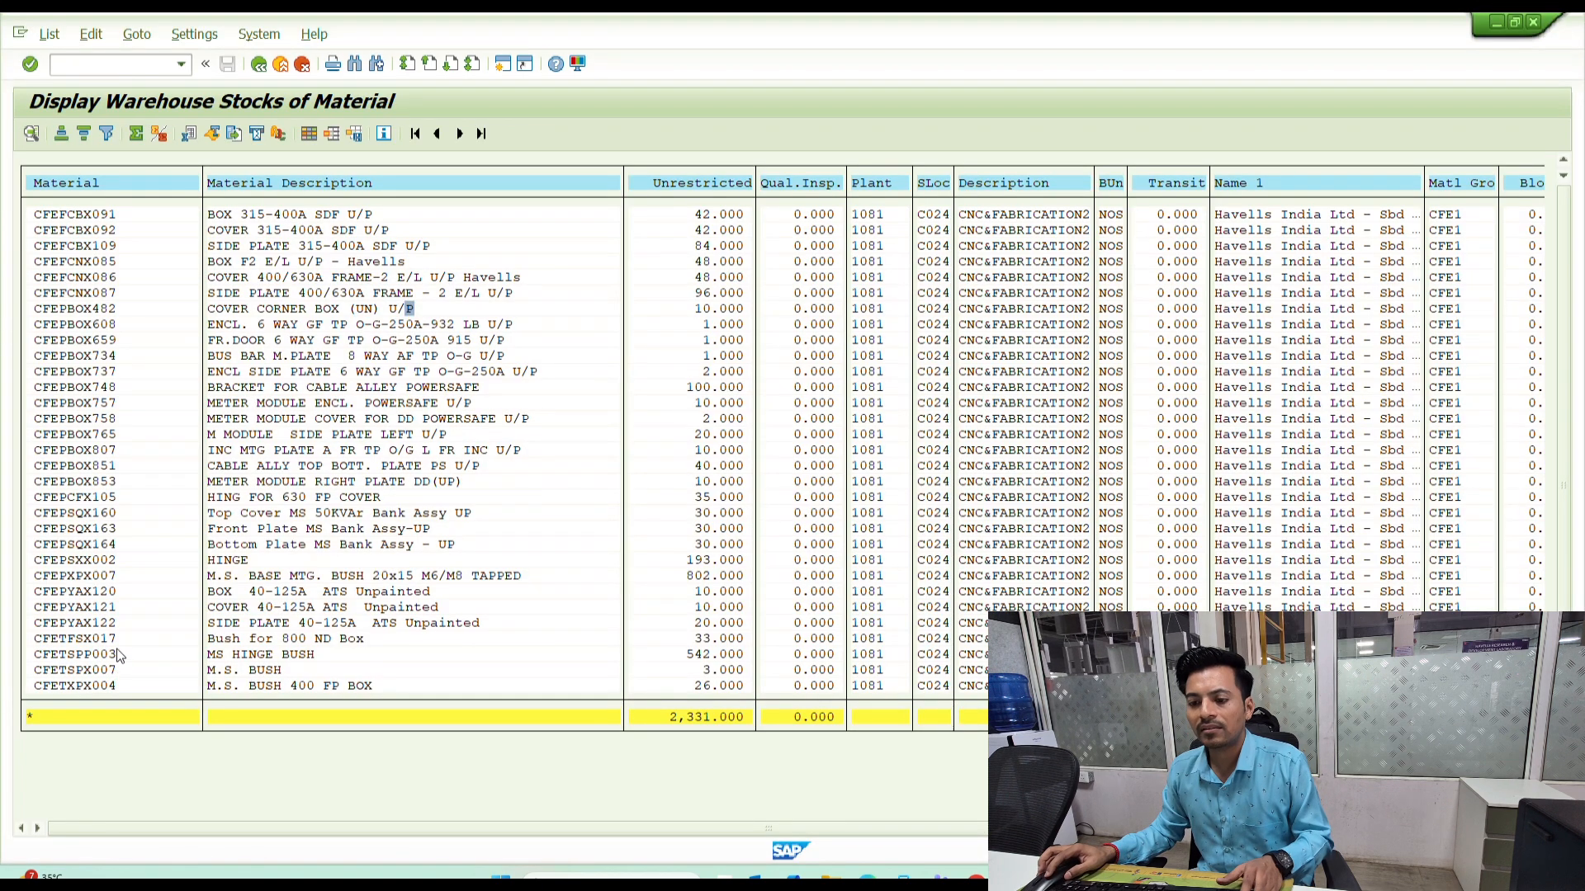
{"action": "left_click", "coordinate": [36, 466]}
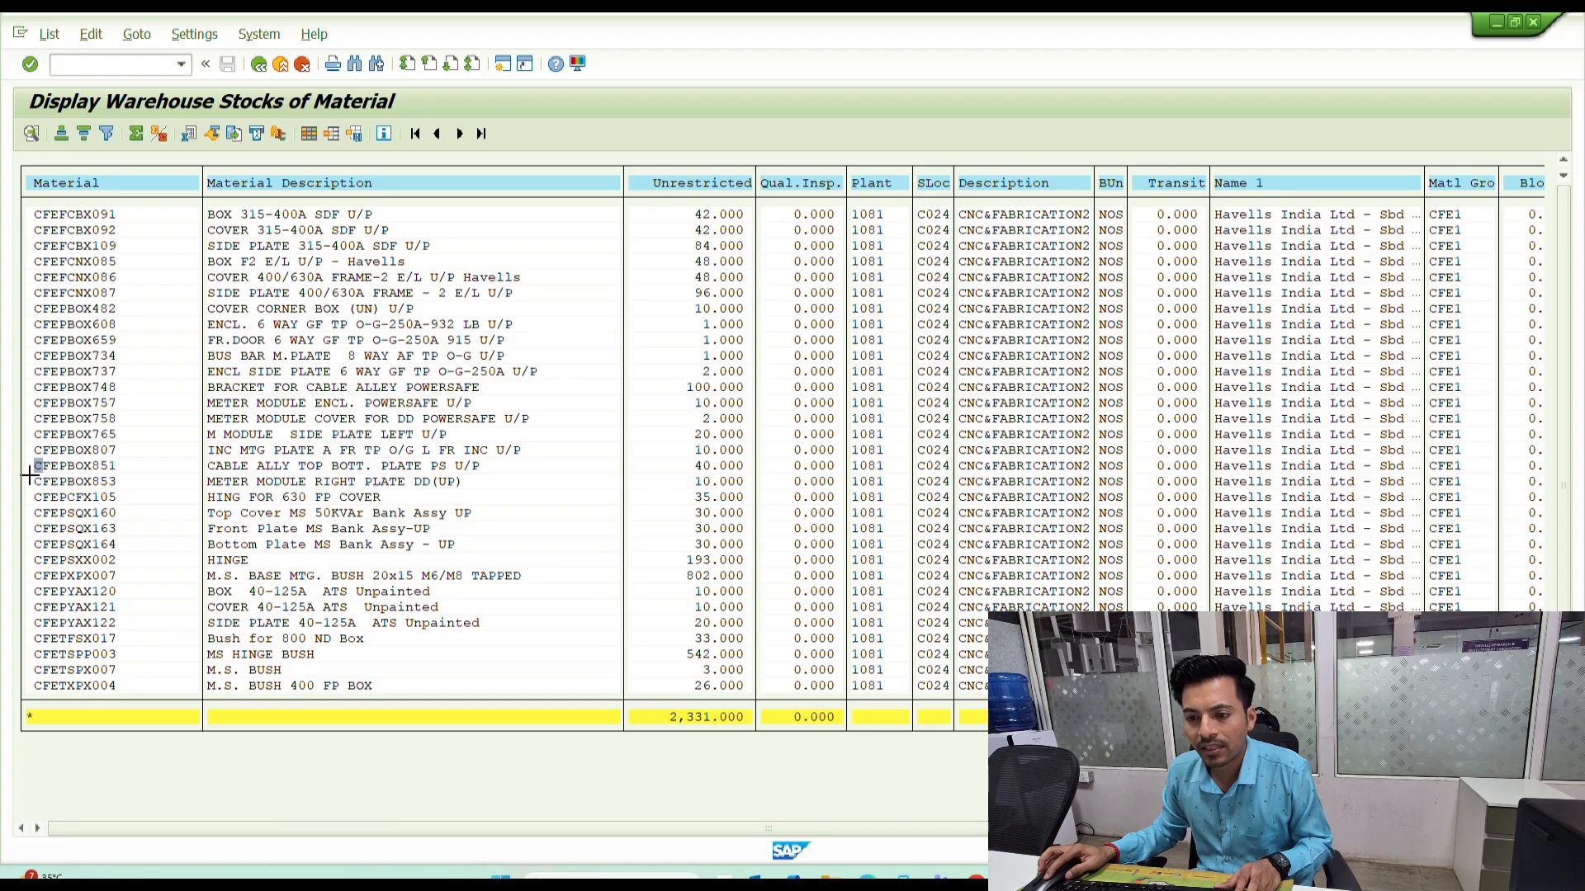
{"action": "left_click_drag", "start_coordinate": [30, 474], "coordinate": [120, 491]}
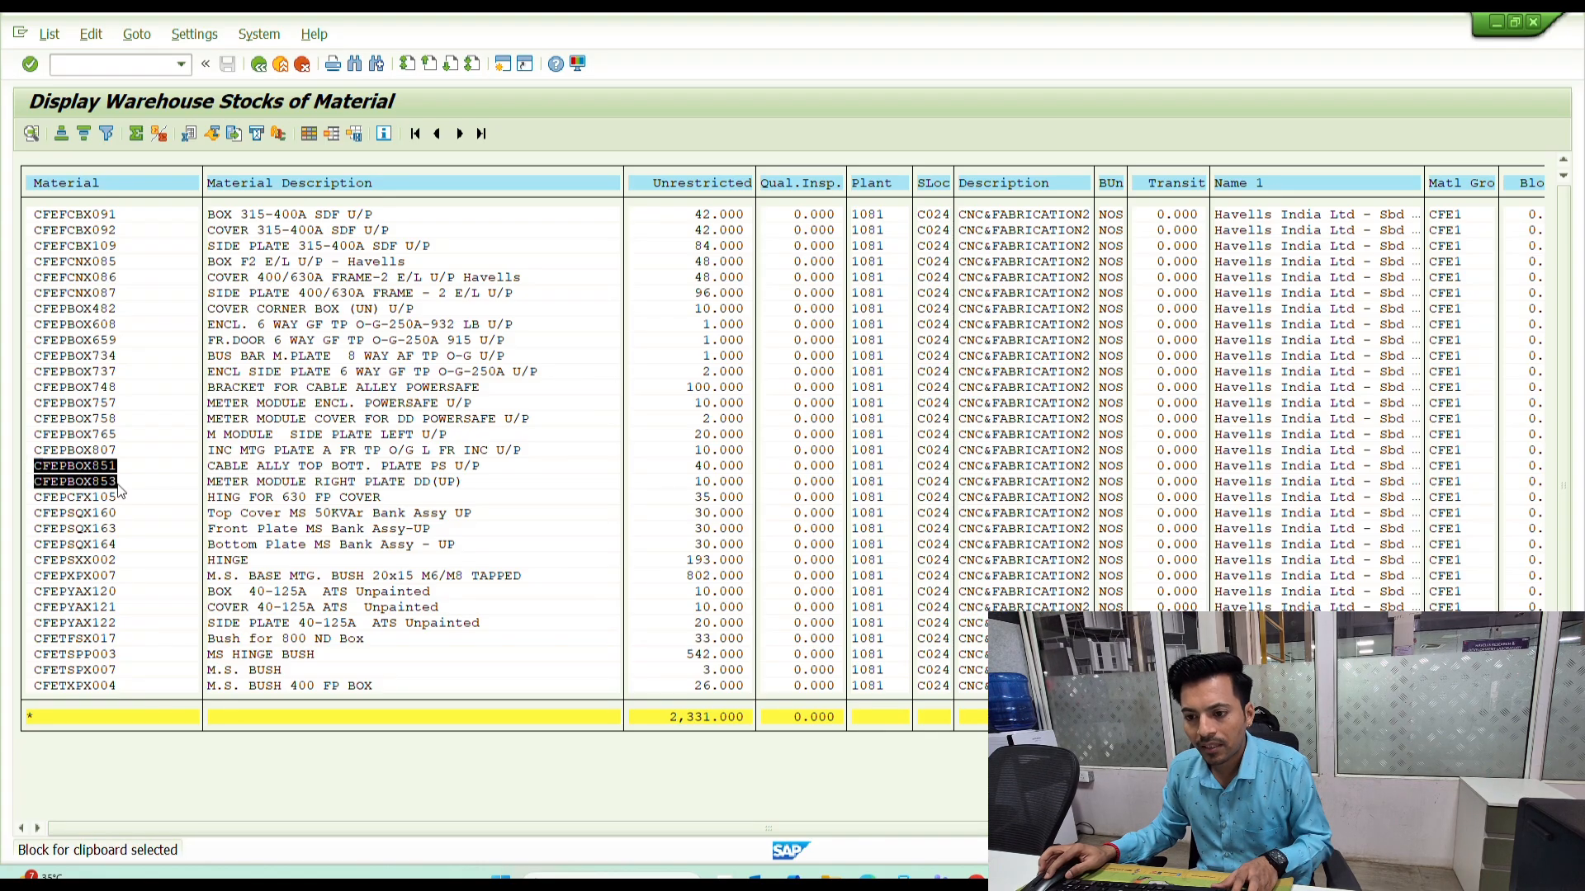
{"action": "key", "text": "ctrl+c"}
{"action": "key", "text": "alt+Tab"}
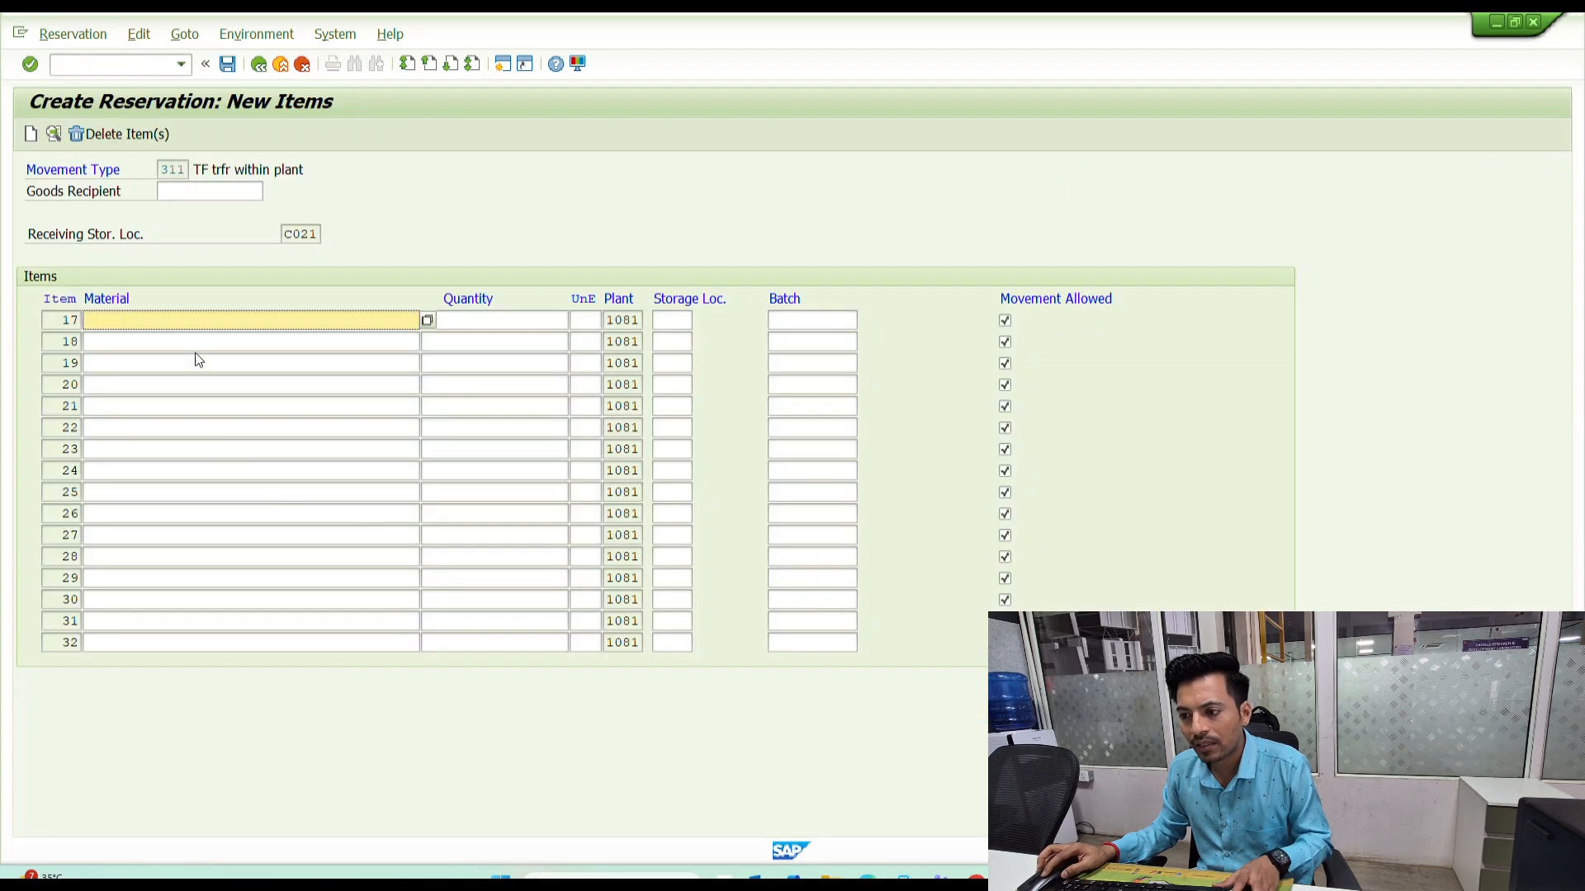
{"action": "key", "text": "ctrl+v"}
- Set the quantities of items 17 and 18 to 40 and 10, matching the stock list
{"action": "left_click", "coordinate": [520, 320]}
{"action": "key", "text": "alt+Tab"}
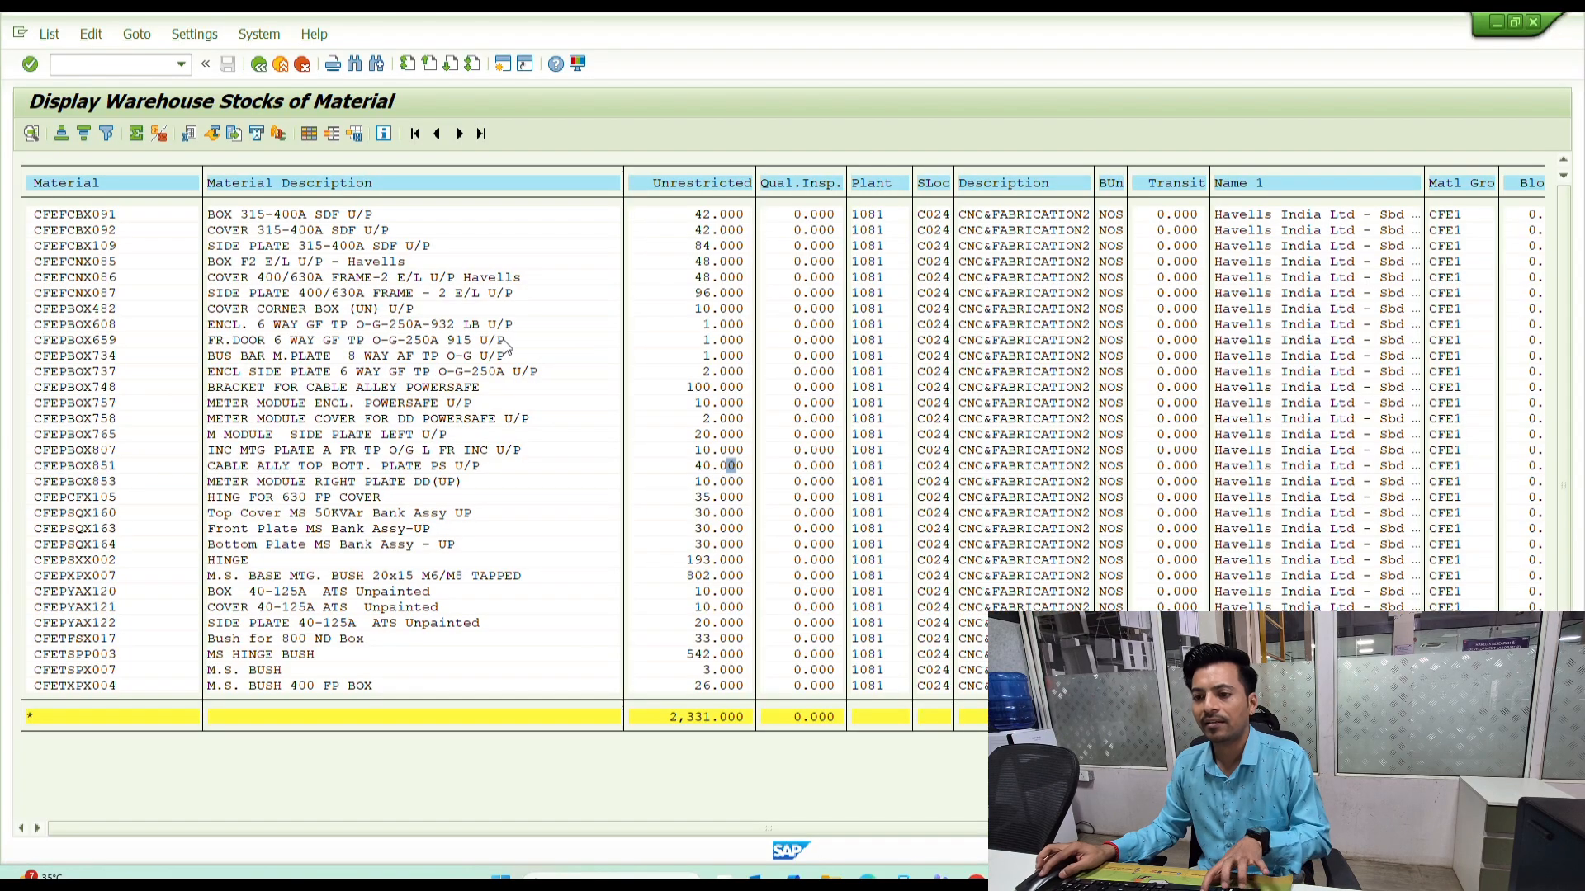
{"action": "key", "text": "alt+Tab"}
{"action": "type", "text": "40"}
{"action": "key", "text": "Down"}
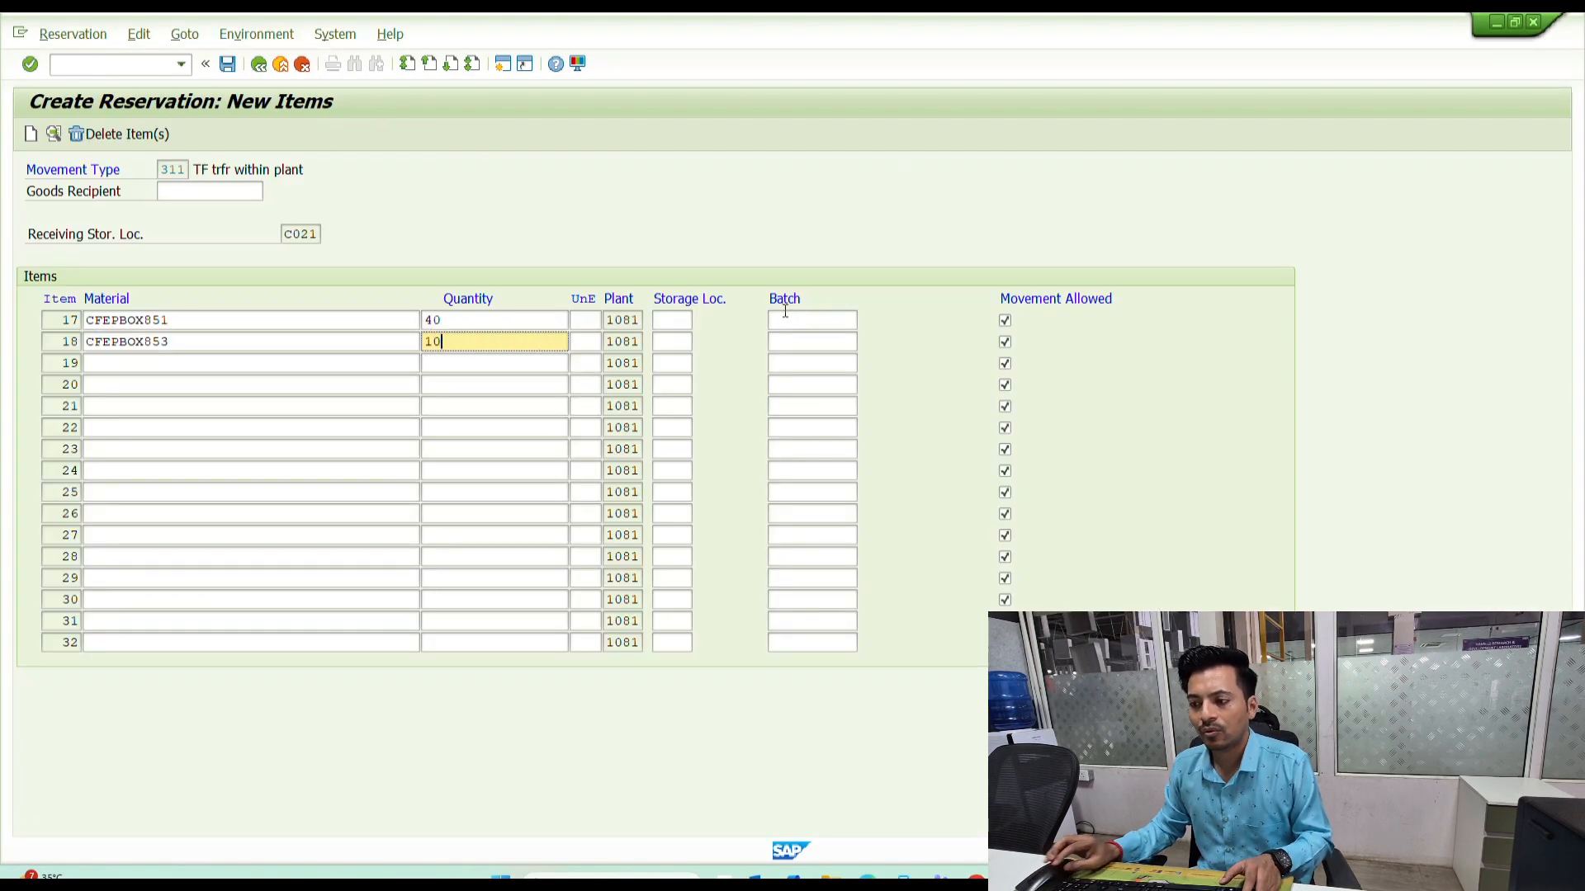
- Set storage location C024 and batch M&P-MFG for items 17 and 18 and confirm the entries
{"action": "key", "text": "Tab"}
{"action": "key", "text": "Tab"}
{"action": "type", "text": "C024"}
{"action": "key", "text": "Up"}
{"action": "type", "text": "C024"}
{"action": "key", "text": "Tab"}
{"action": "type", "text": "M&P-MFG"}
{"action": "key", "text": "Down"}
{"action": "type", "text": "M&P-MFG"}
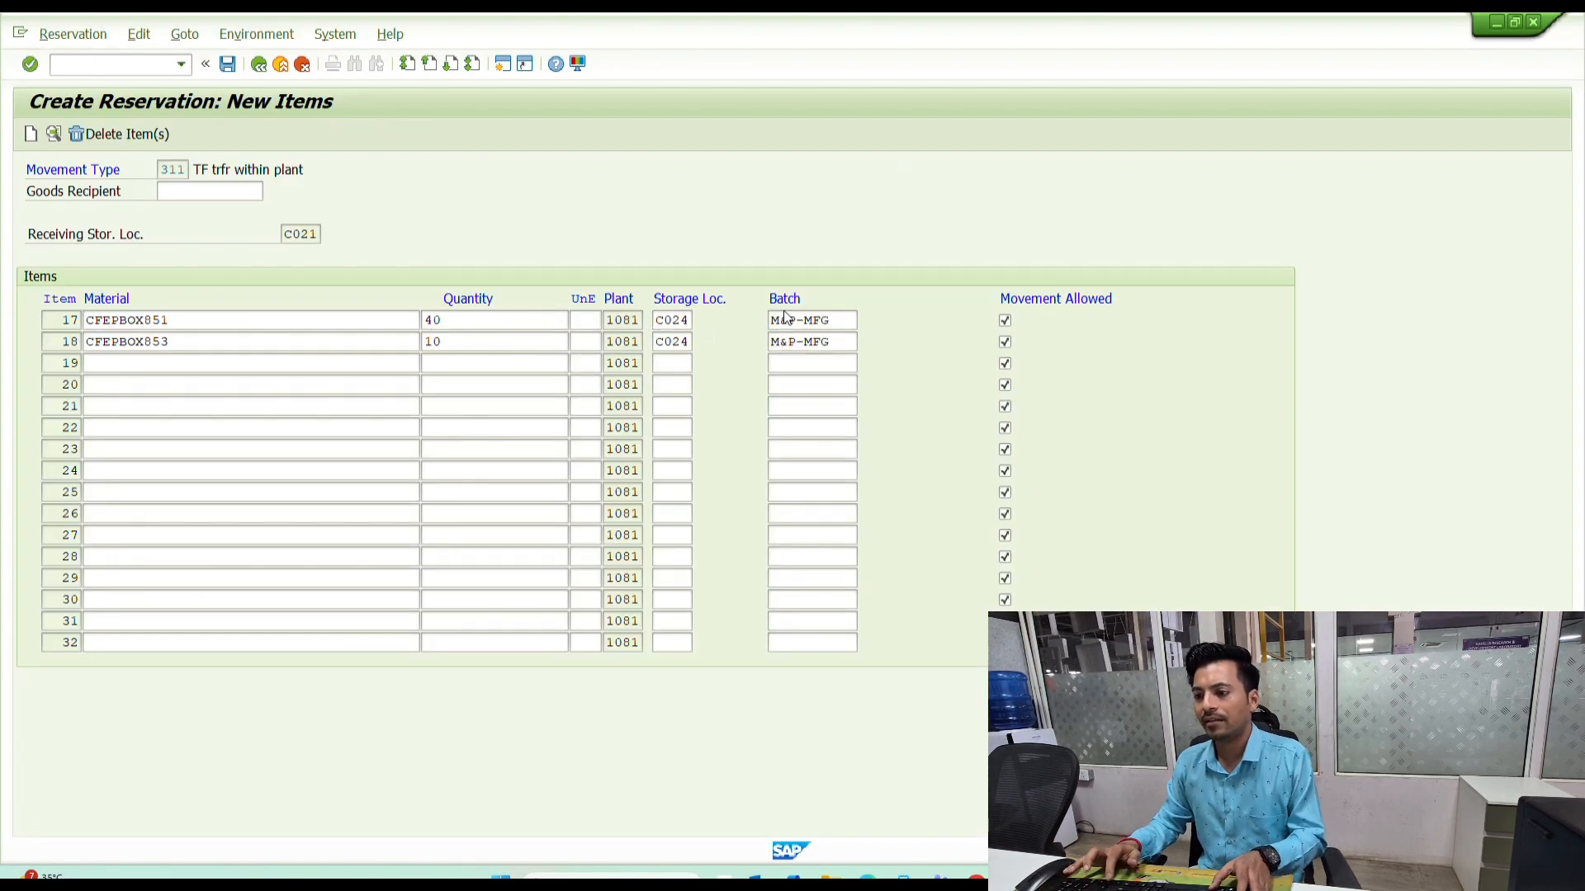
{"action": "key", "text": "Return"}
- Copy materials CFEPYAX120, CFEPYAX121 and CFEPYAX122 from the stock list into the reservation as items 19 to 21
{"action": "key", "text": "alt+Tab"}
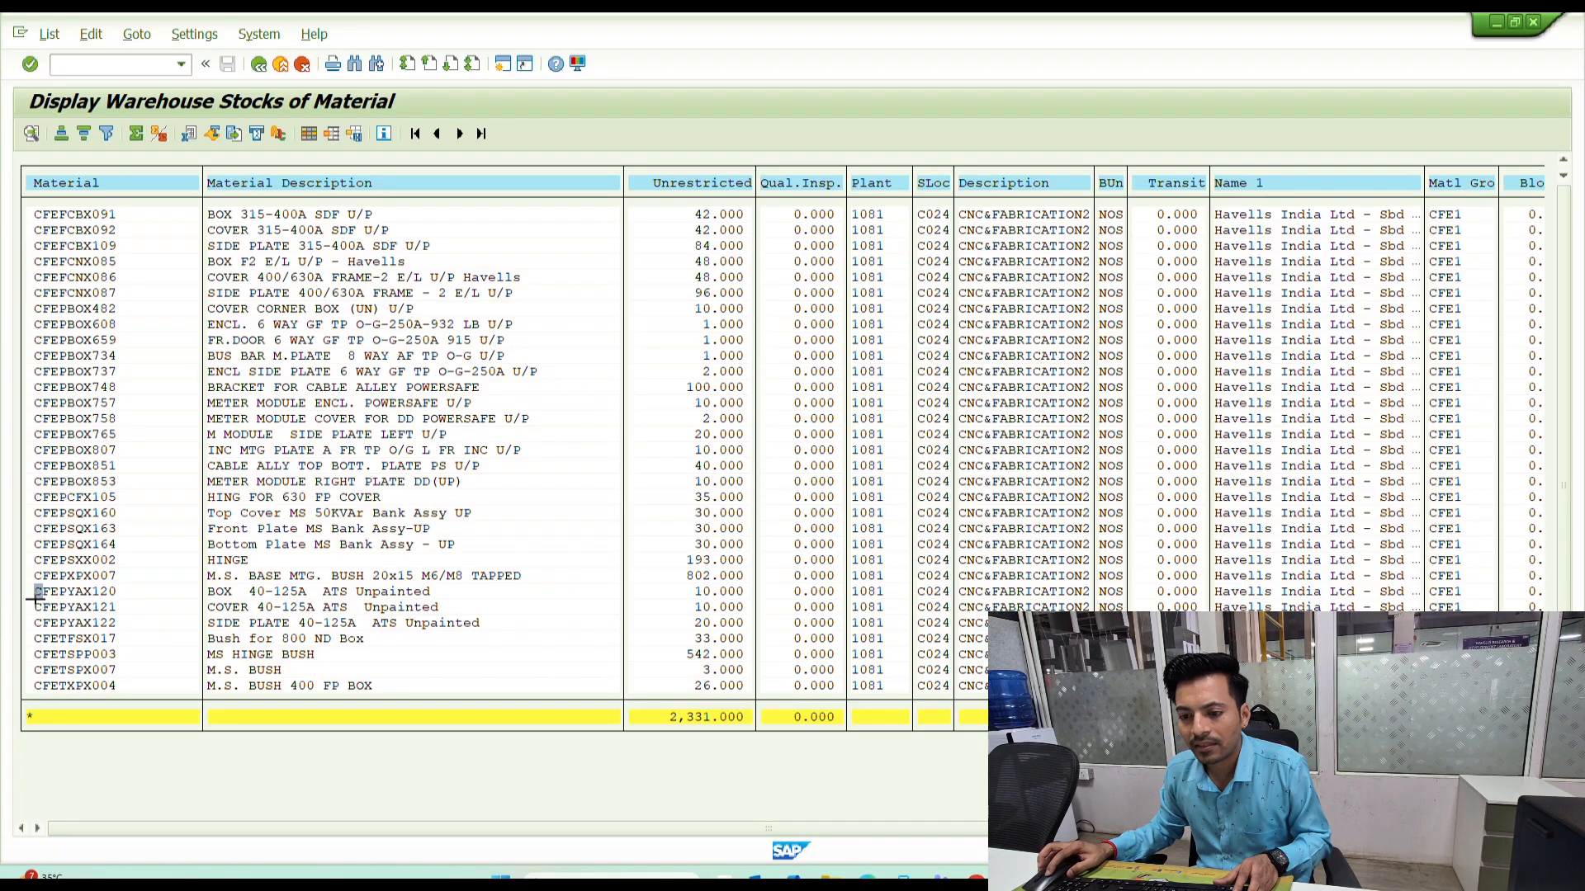
{"action": "left_click_drag", "start_coordinate": [37, 591], "coordinate": [132, 634]}
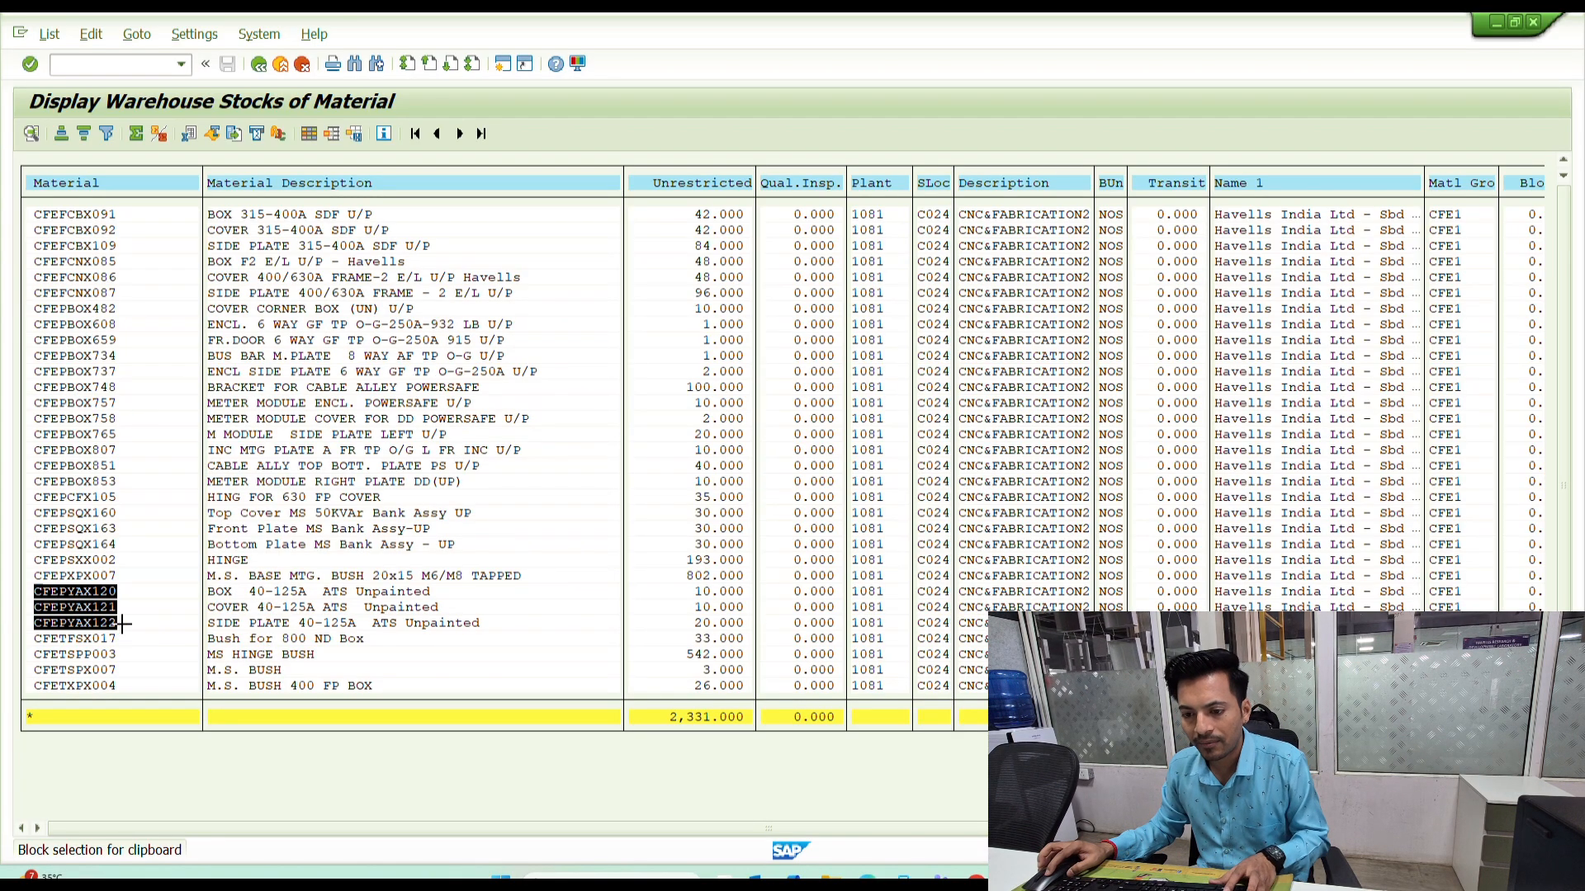
{"action": "key", "text": "ctrl+c"}
{"action": "key", "text": "alt+Tab"}
{"action": "left_click", "coordinate": [146, 364]}
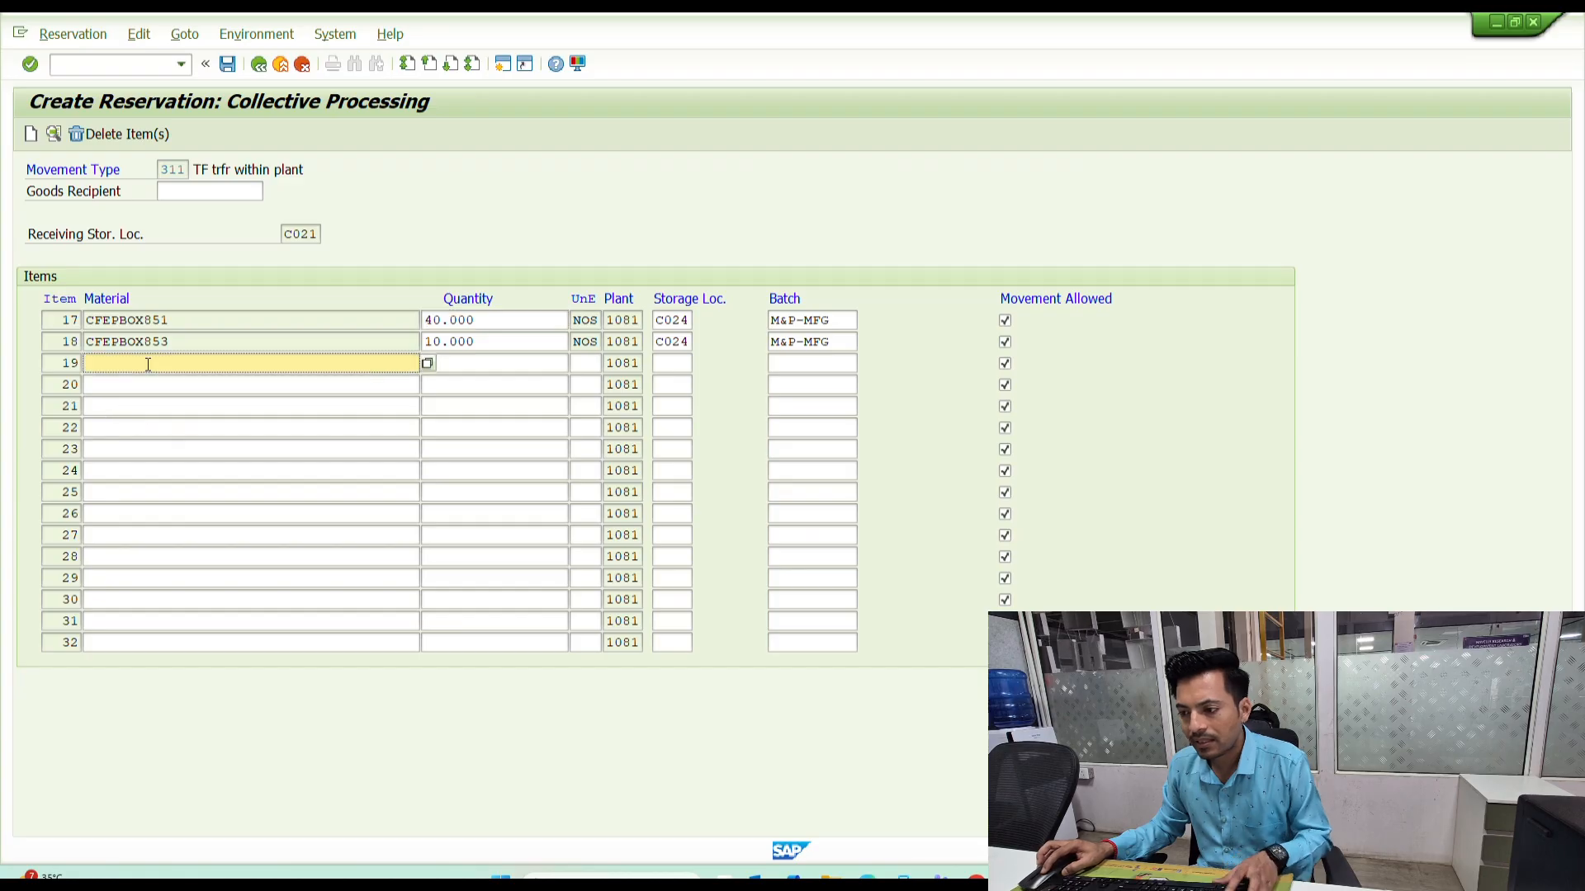
{"action": "key", "text": "ctrl+v"}
- Set the quantities of items 19, 20 and 21 to 10, 10 and 20, matching the stock list
{"action": "key", "text": "Up"}
{"action": "type", "text": "10"}
{"action": "key", "text": "Down"}
{"action": "type", "text": "10"}
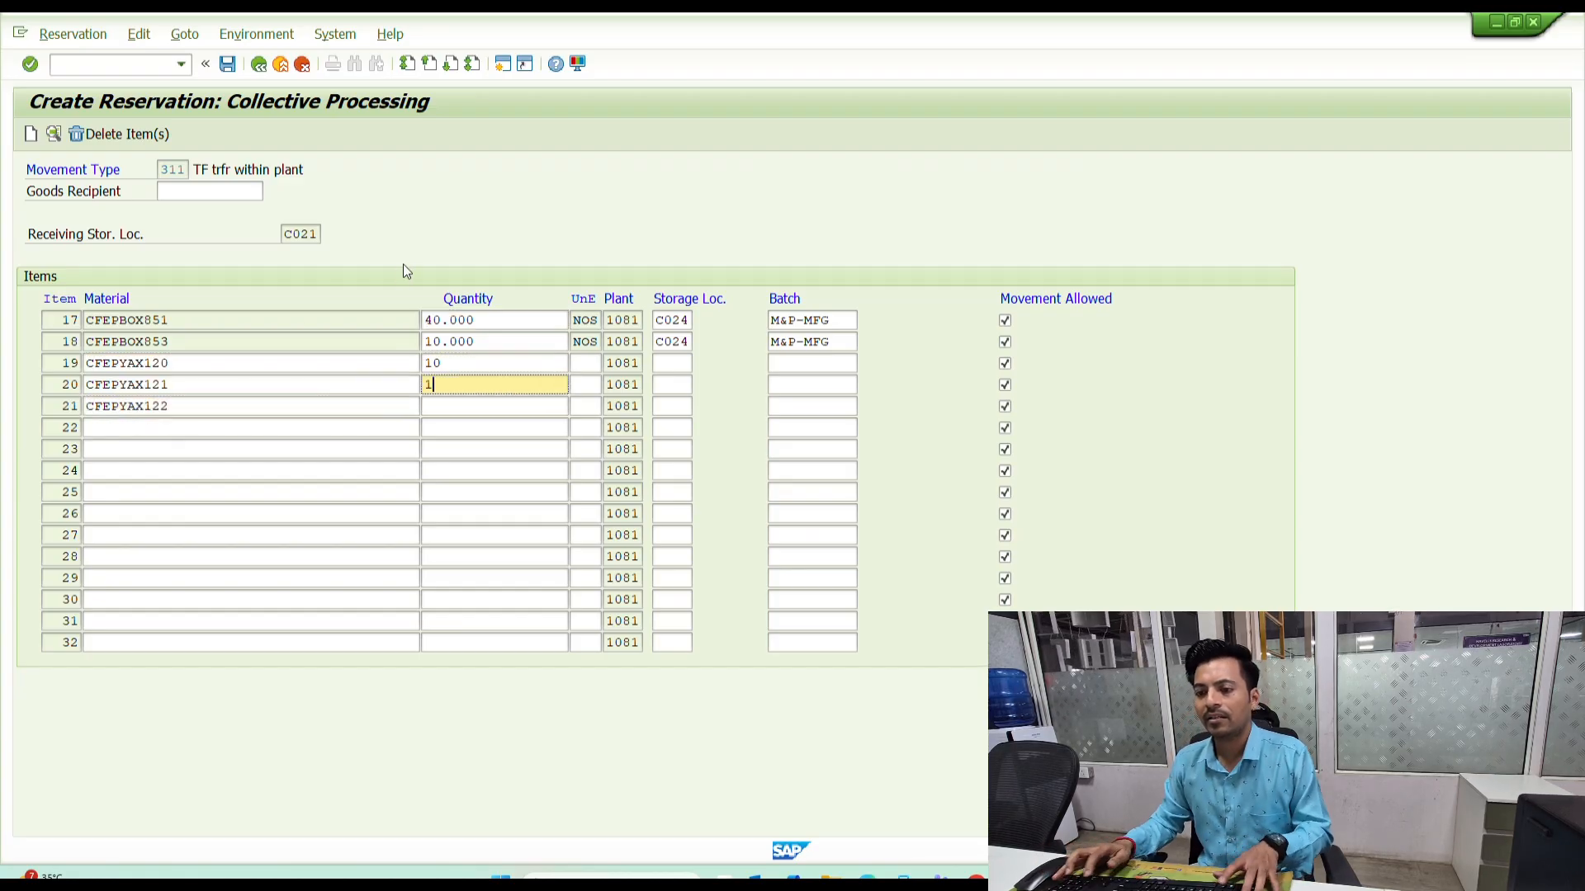
{"action": "key", "text": "Down"}
{"action": "type", "text": "20"}
- Enter storage location C024 for items 19 to 21
{"action": "key", "text": "Tab"}
{"action": "key", "text": "Tab"}
{"action": "key", "text": "space"}
{"action": "key", "text": "Down"}
{"action": "key", "text": "Return"}
{"action": "key", "text": "Up"}
{"action": "type", "text": "C024"}
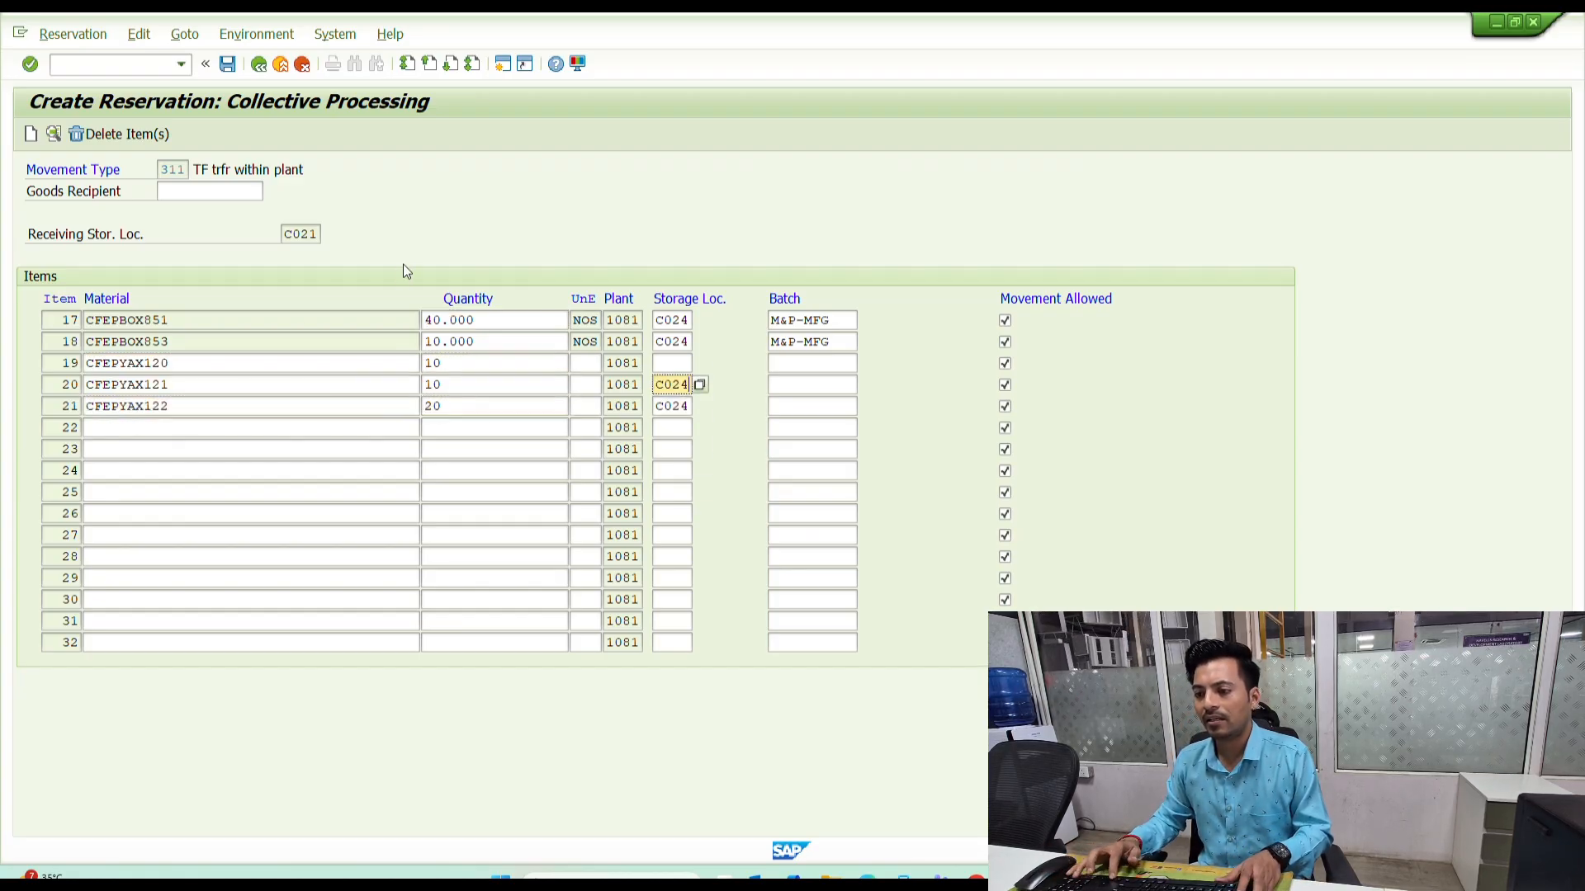
{"action": "key", "text": "Up"}
{"action": "type", "text": "C024"}
- Enter batch M&P-MFG for items 19 to 21 and confirm the entries
{"action": "key", "text": "Tab"}
{"action": "type", "text": "M&P-MFG"}
{"action": "key", "text": "Down"}
{"action": "type", "text": "M&P-MFG"}
{"action": "key", "text": "Down"}
{"action": "type", "text": "M&P-MFG"}
{"action": "key", "text": "Return"}
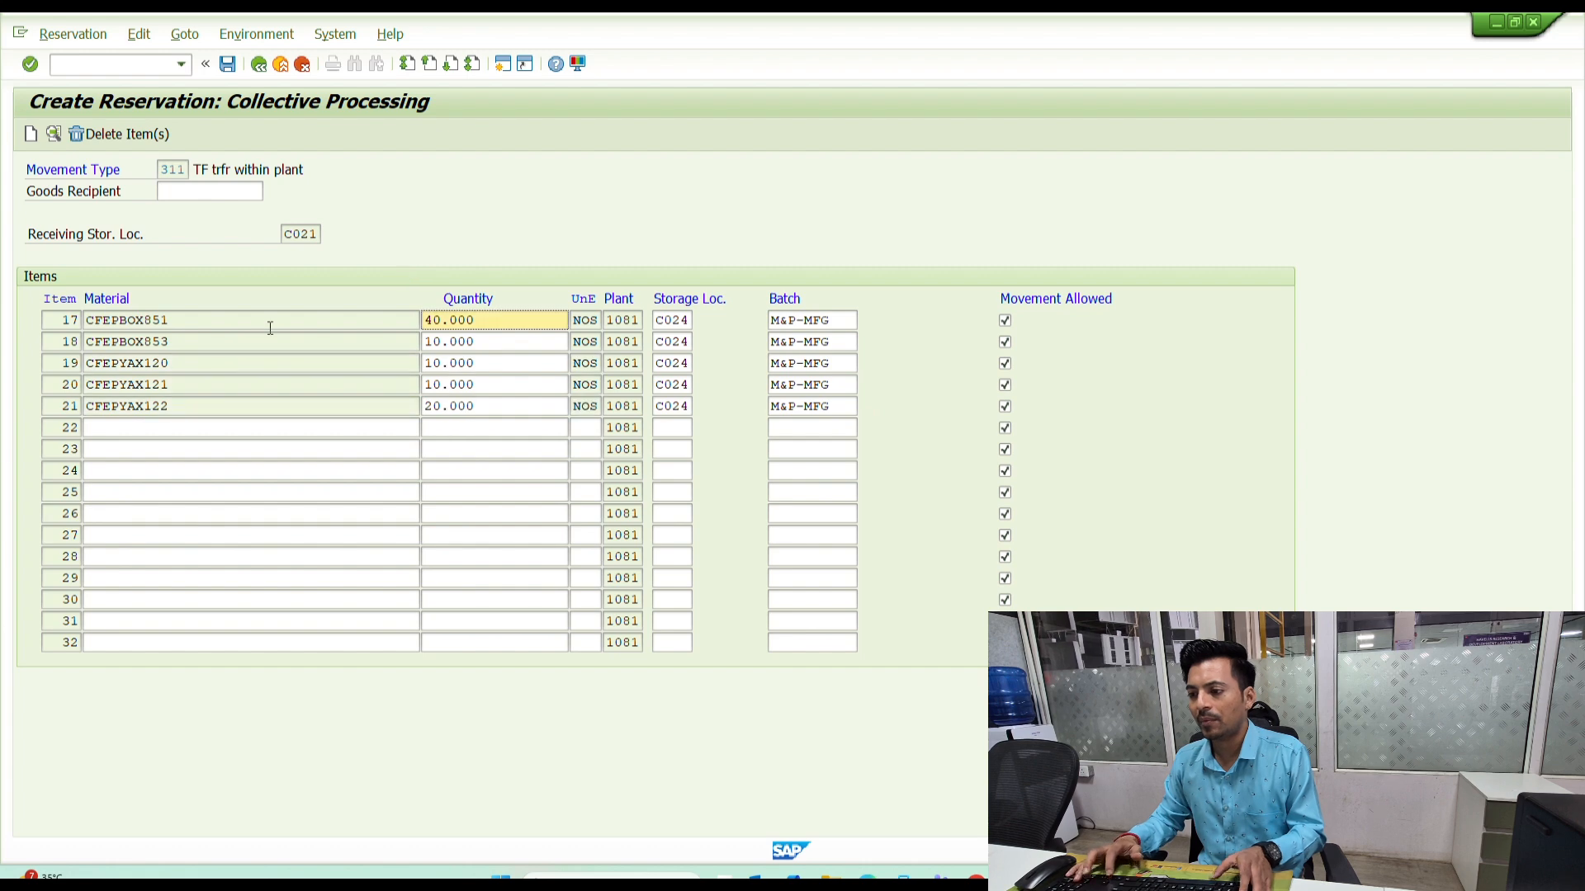
- Save the reservation, copy its document number from the message details and return to SAP Easy Access
{"action": "key", "text": "ctrl+s"}
{"action": "left_click", "coordinate": [142, 855]}
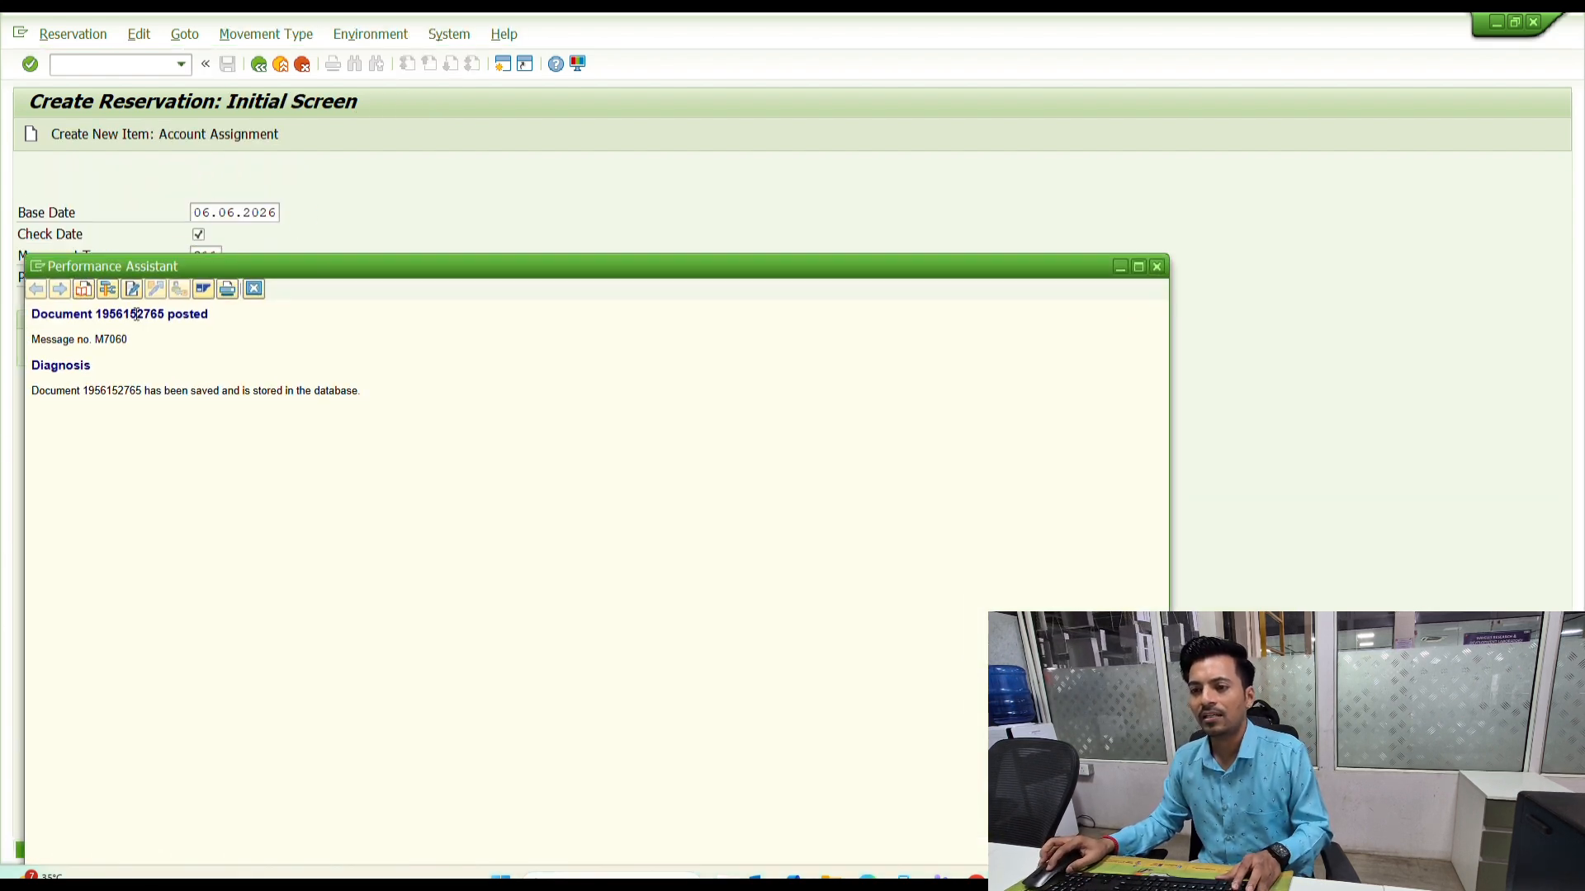
{"action": "double_click", "coordinate": [136, 314]}
{"action": "key", "text": "ctrl+c"}
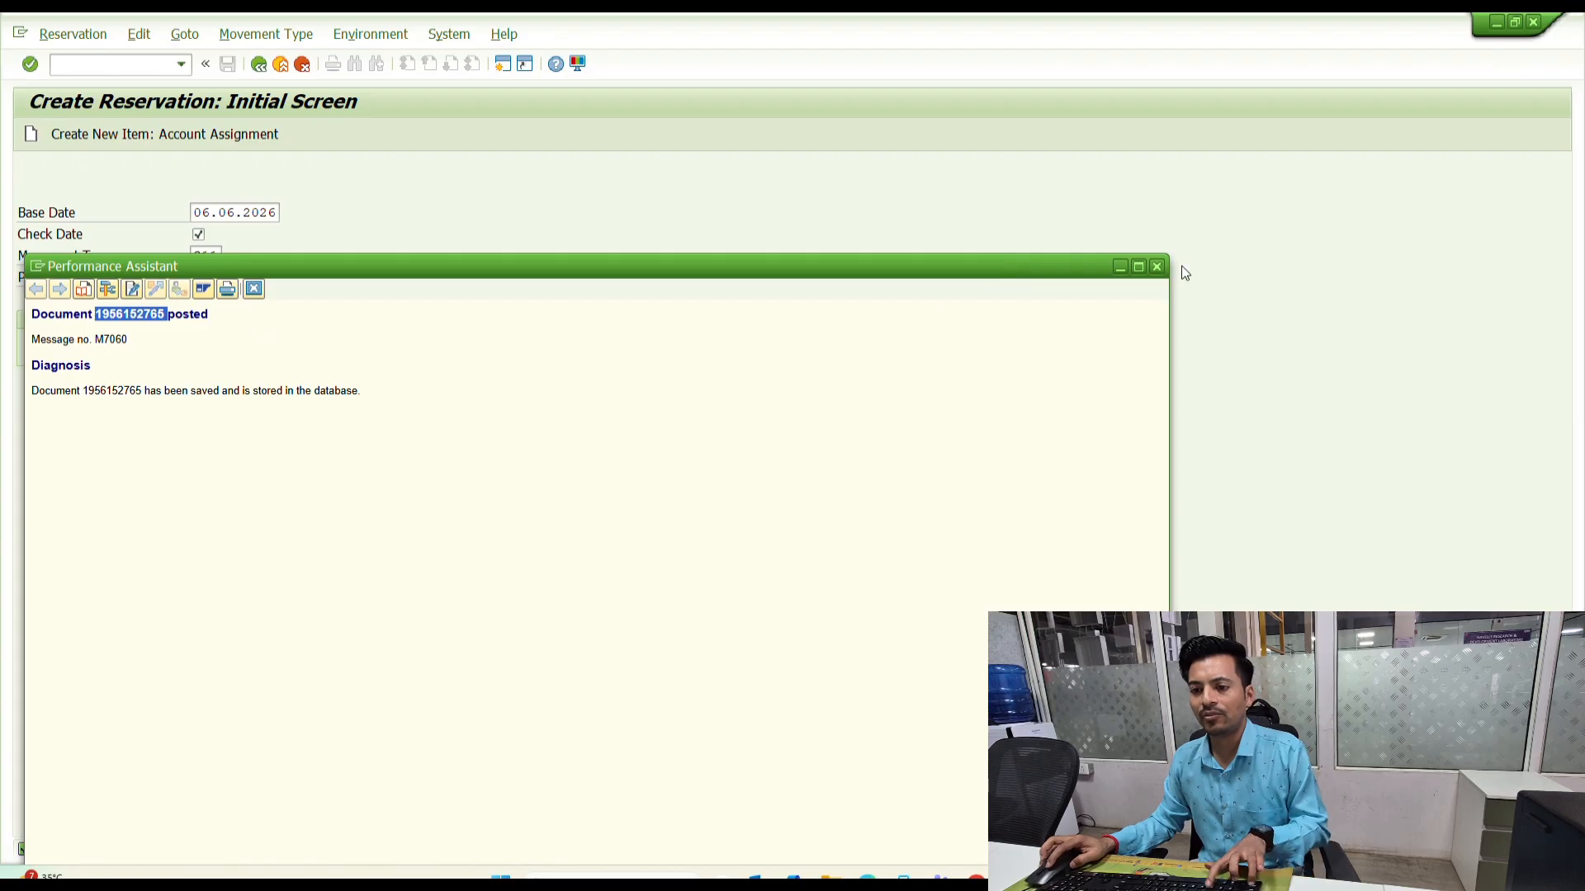
{"action": "left_click", "coordinate": [1156, 267]}
{"action": "left_click", "coordinate": [258, 64]}
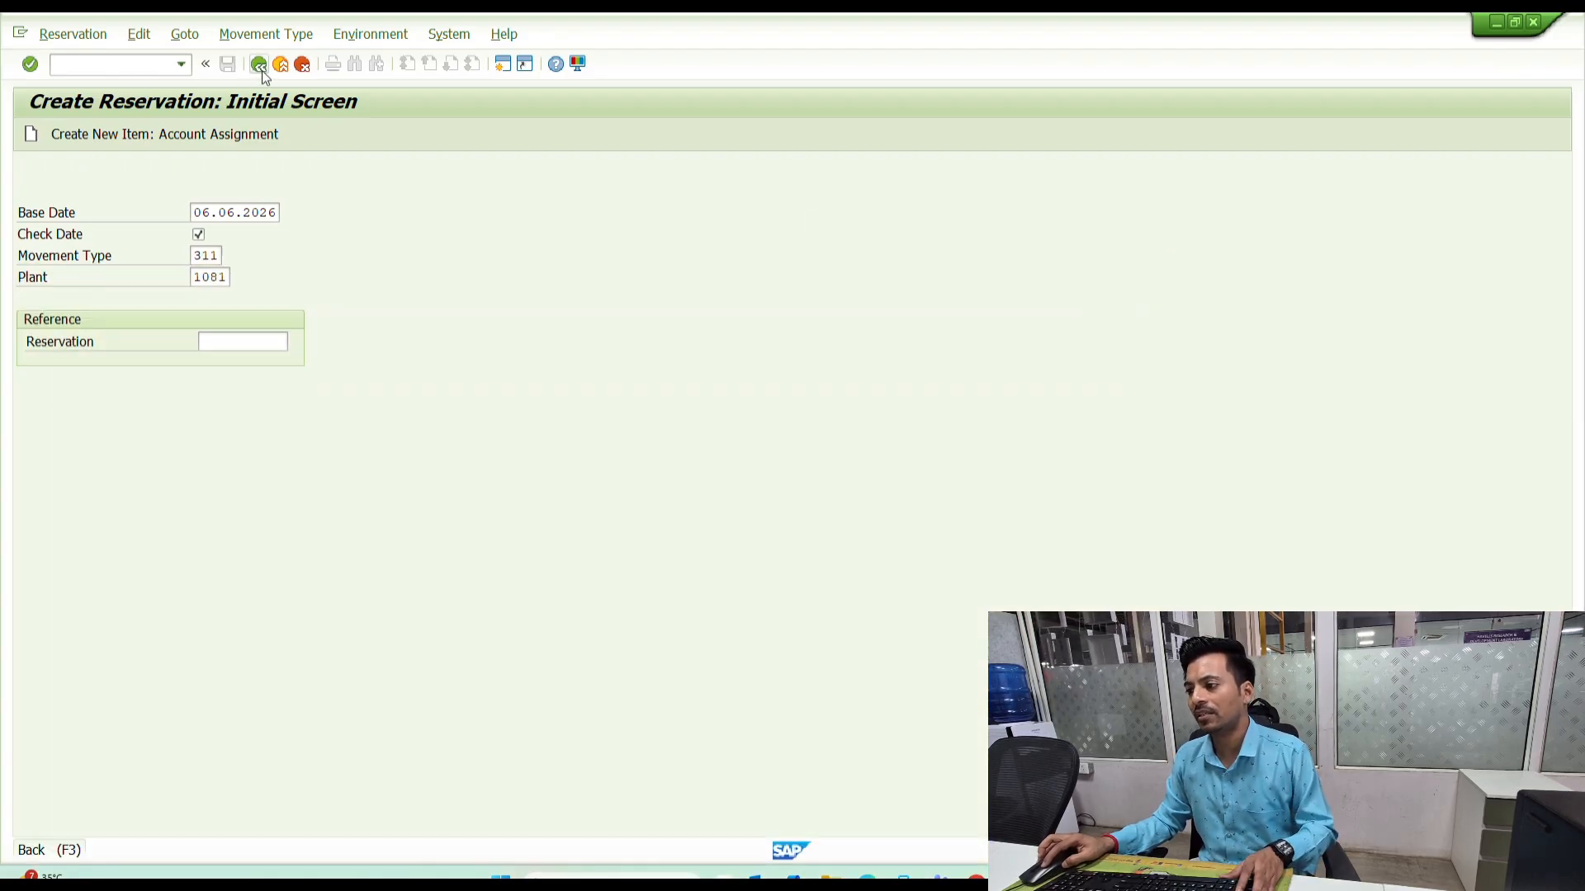
- Display the MB26 pick list for the copied reservation number in plant 1081 and post the goods movements
{"action": "type", "text": "mb26"}
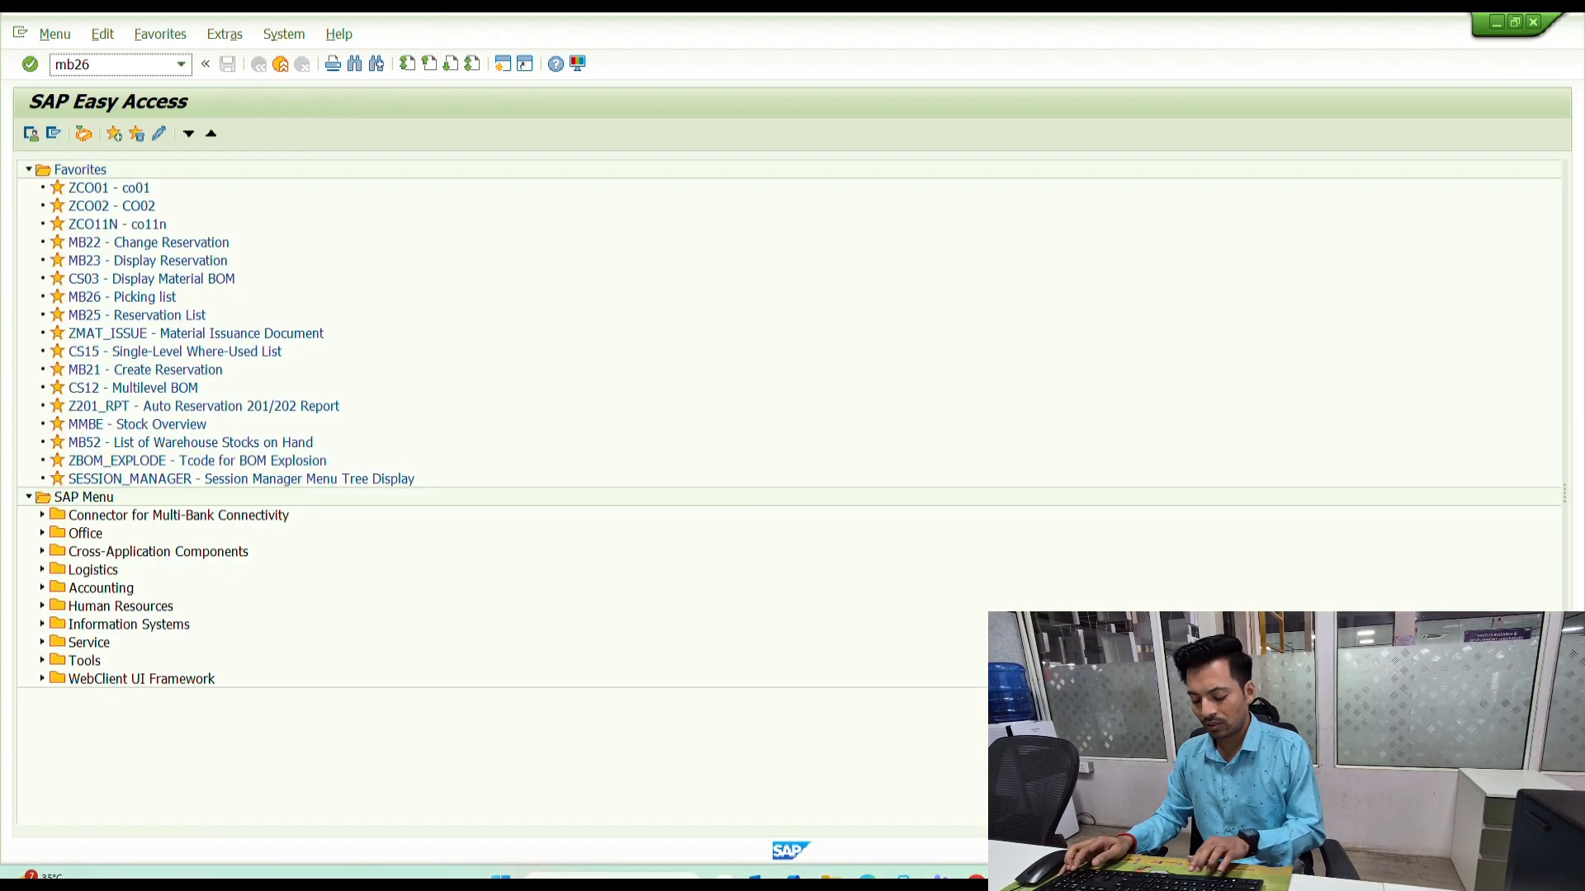
{"action": "key", "text": "Return"}
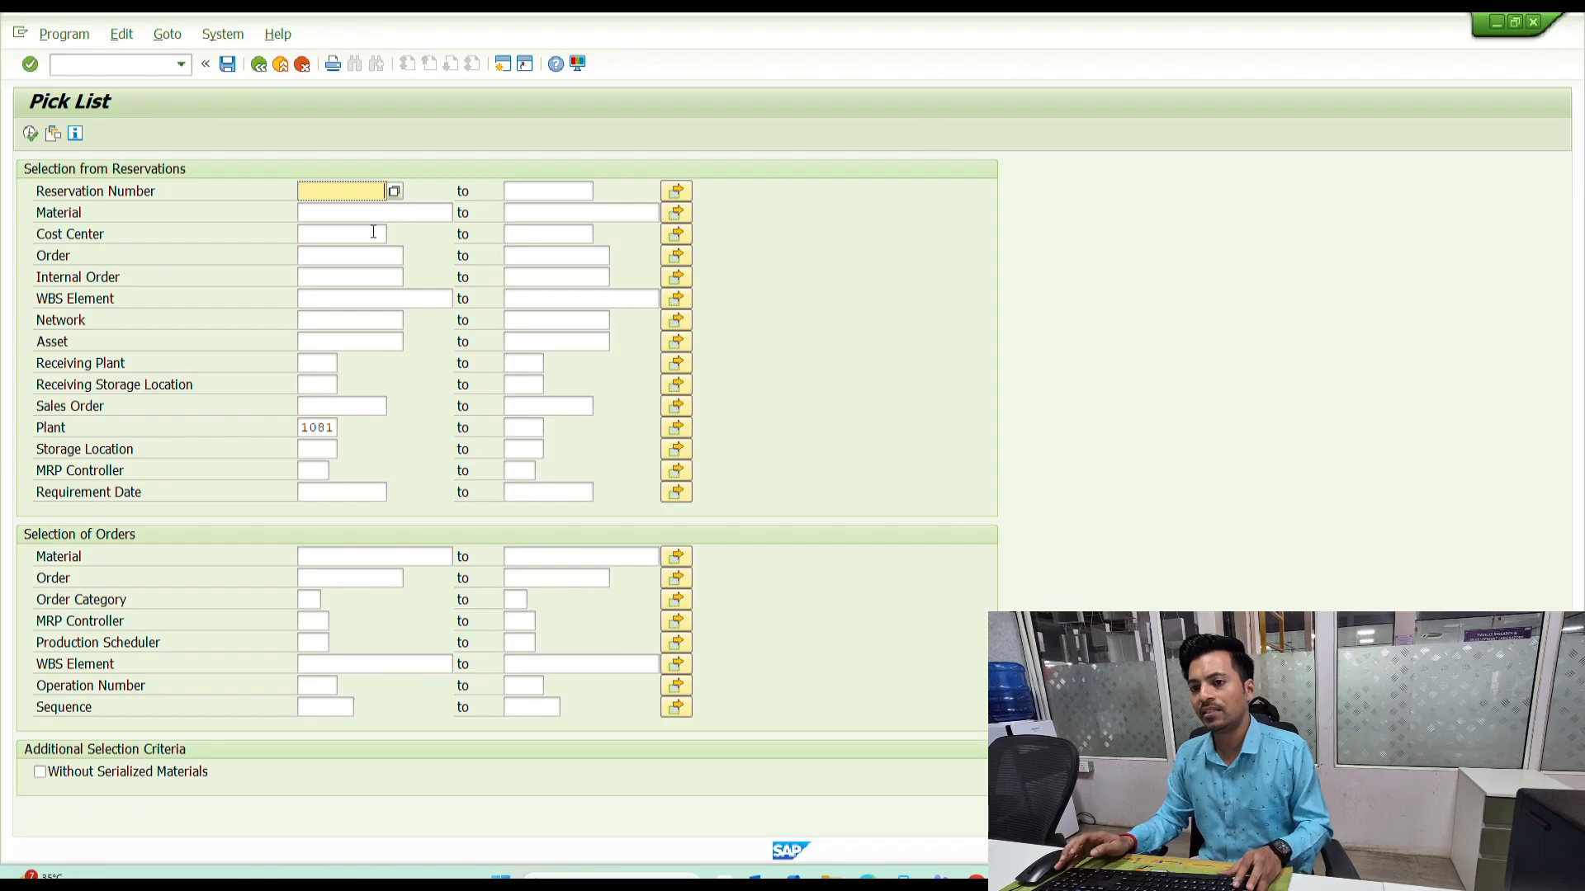
{"action": "key", "text": "ctrl+v"}
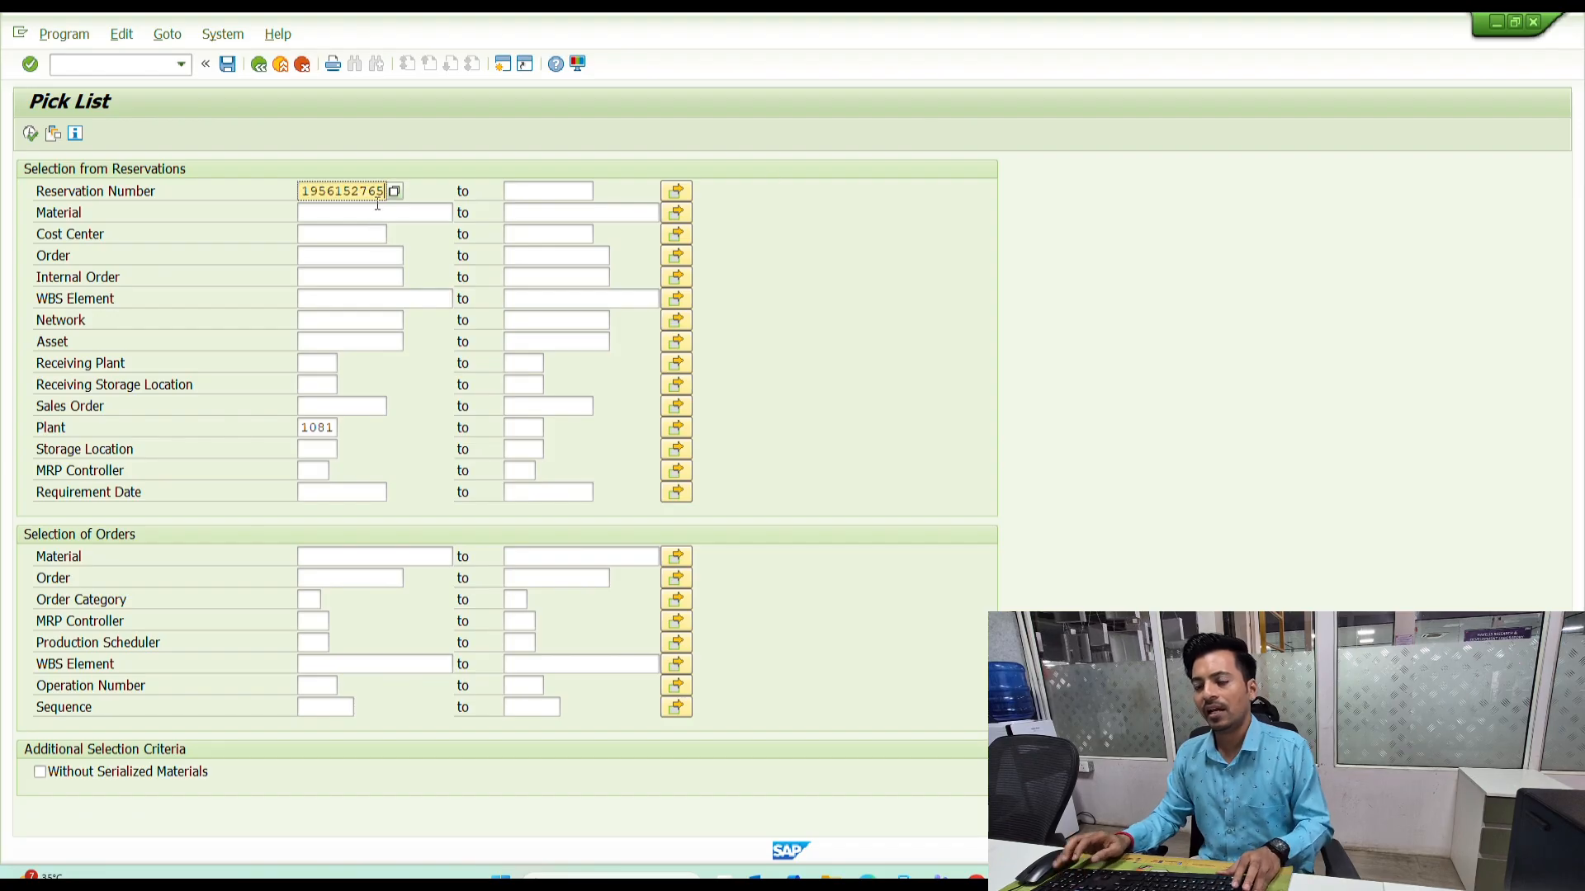
{"action": "double_click", "coordinate": [326, 429]}
{"action": "left_click", "coordinate": [30, 134]}
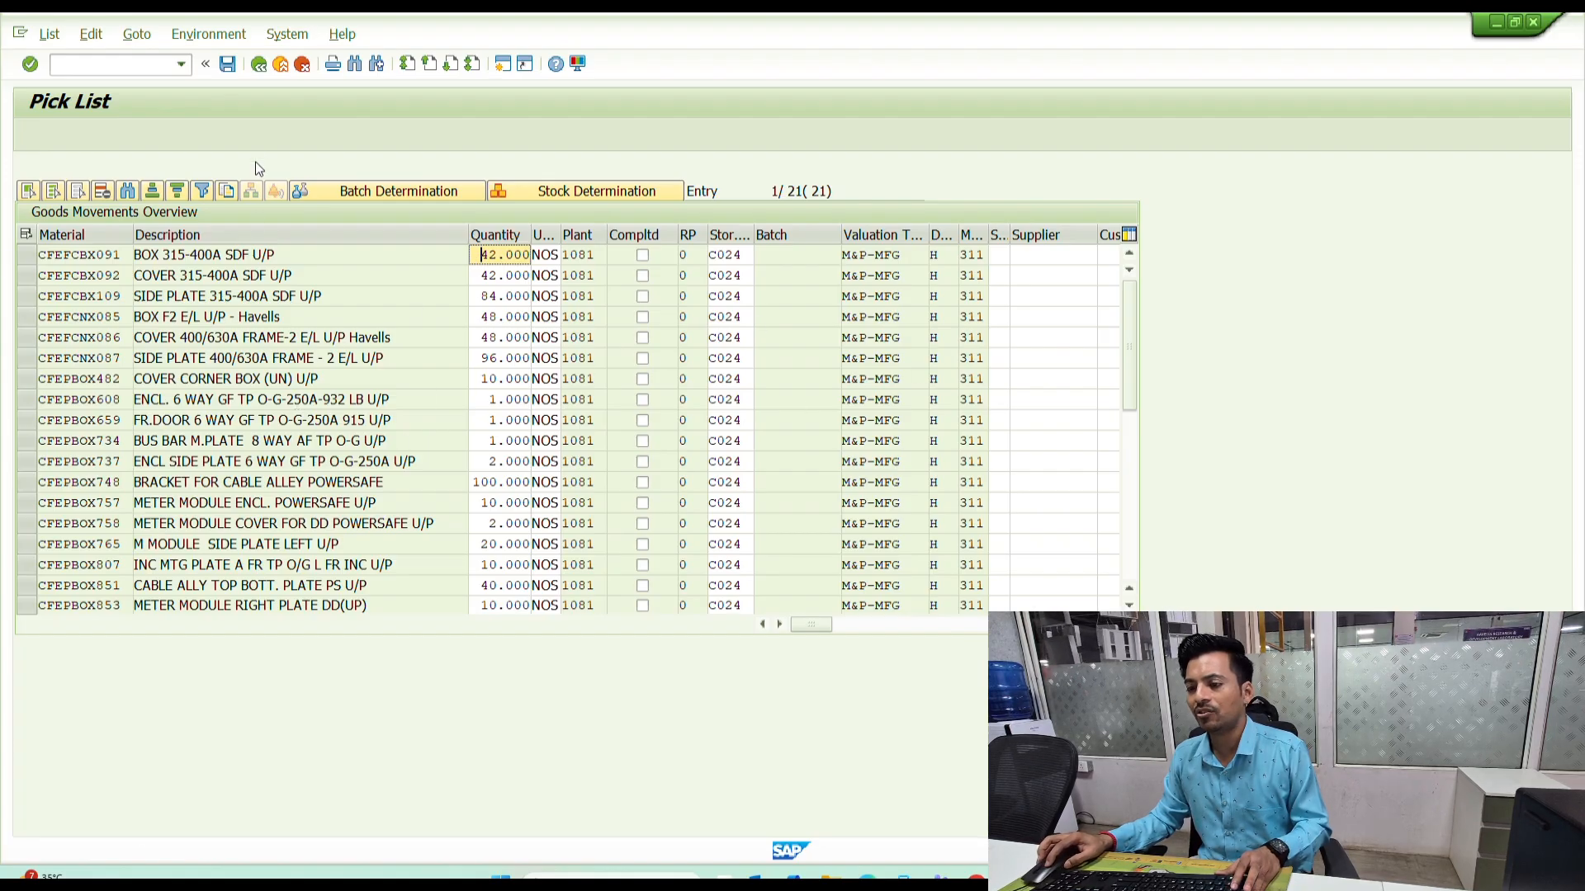
{"action": "left_click", "coordinate": [227, 65]}
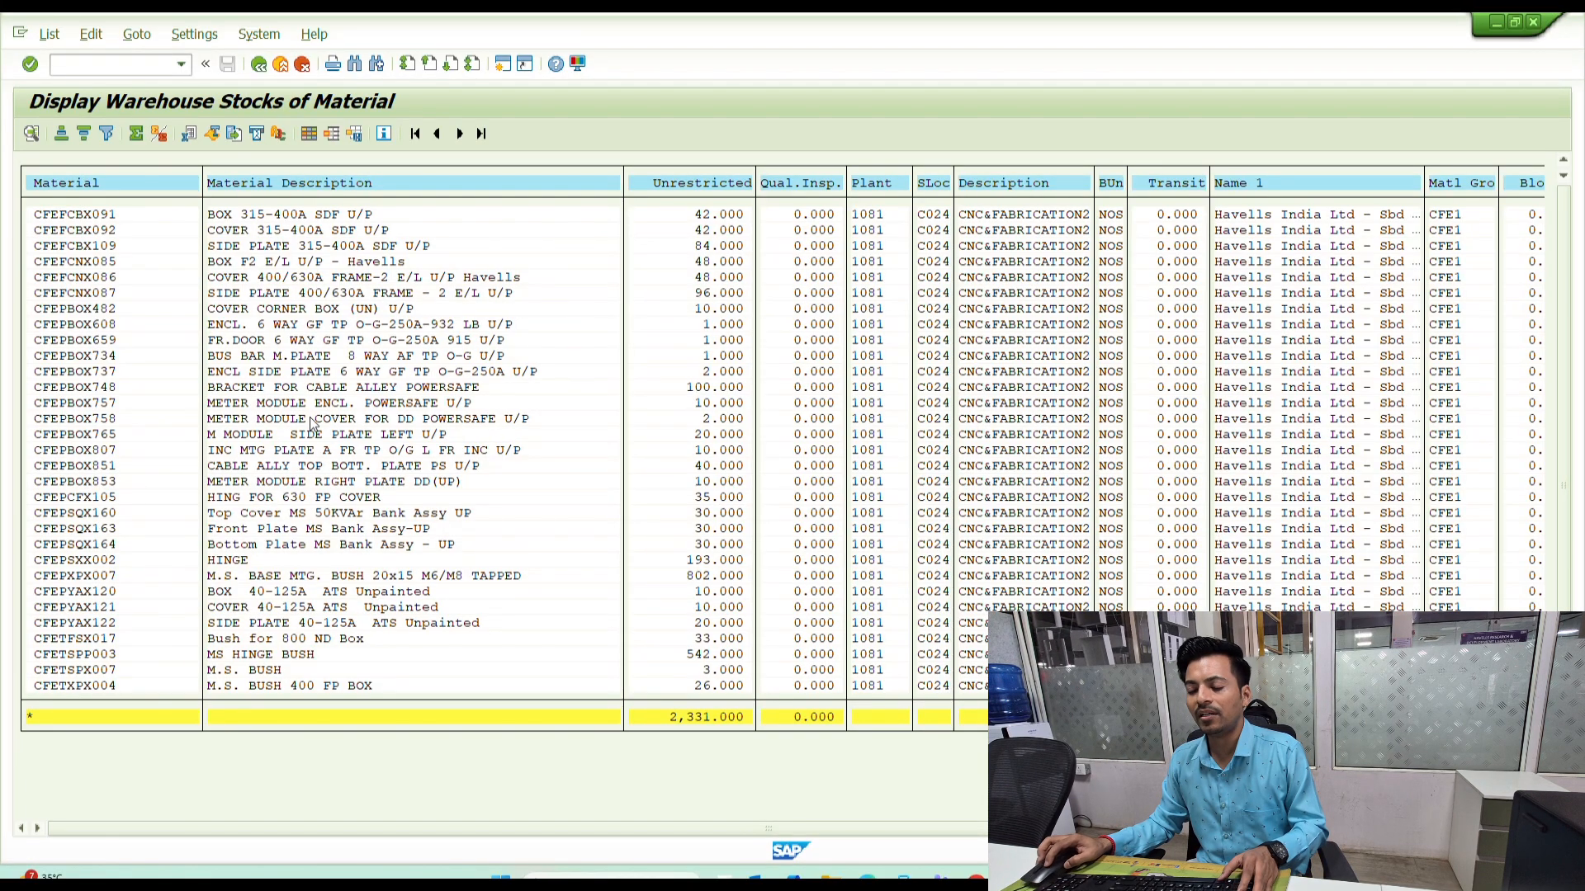
- Rerun the warehouse stock report for CFE* in plant 1081, storage location C024, to check the remaining stock
{"action": "key", "text": "F3"}
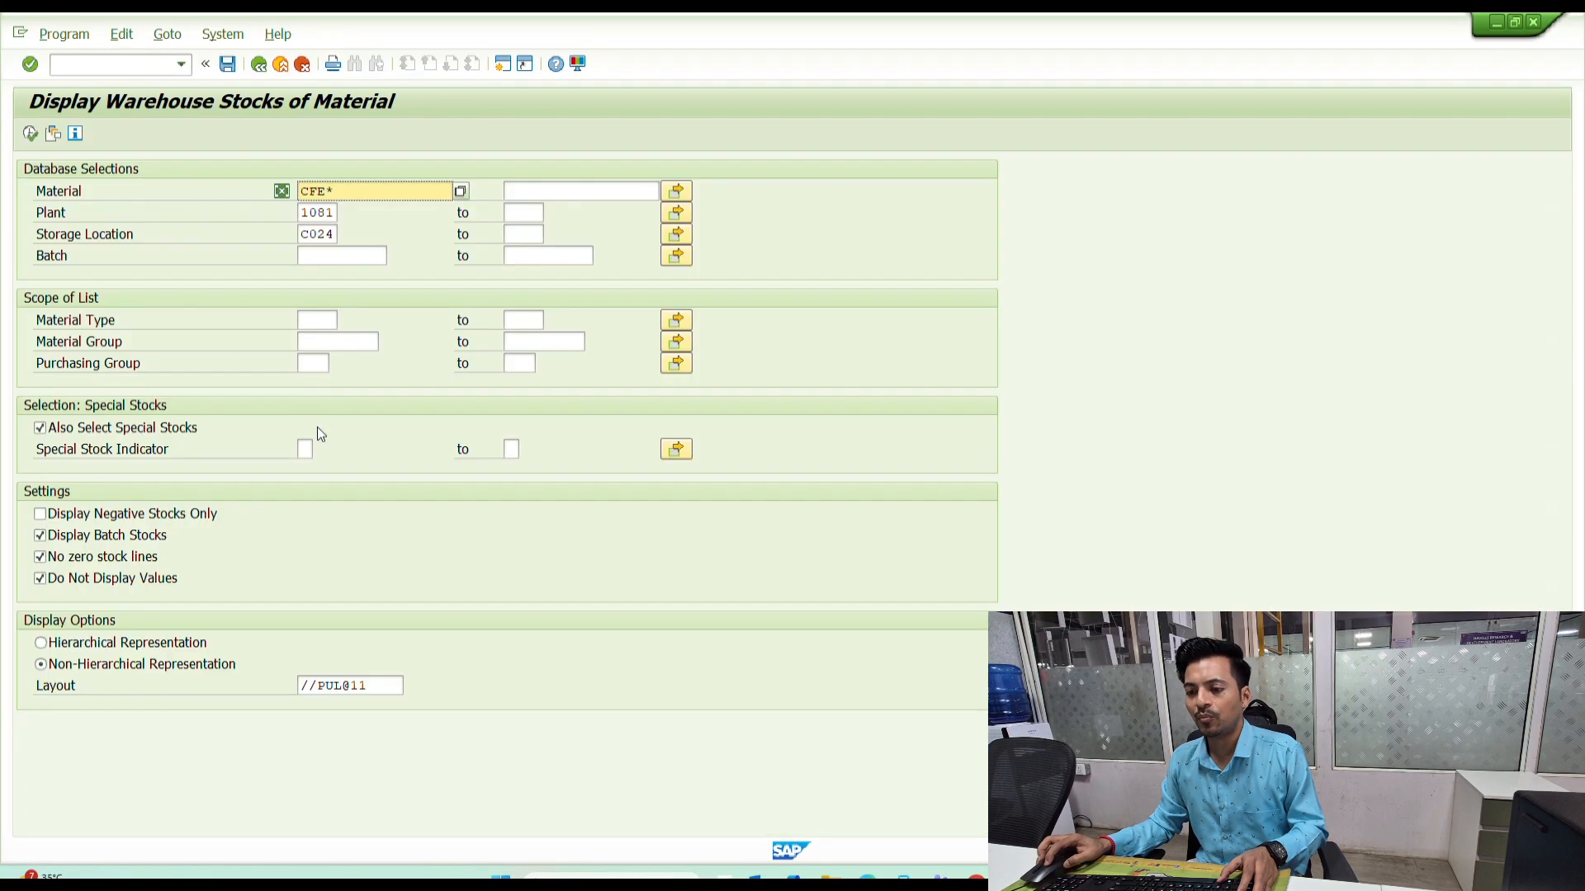
{"action": "left_click", "coordinate": [31, 133]}
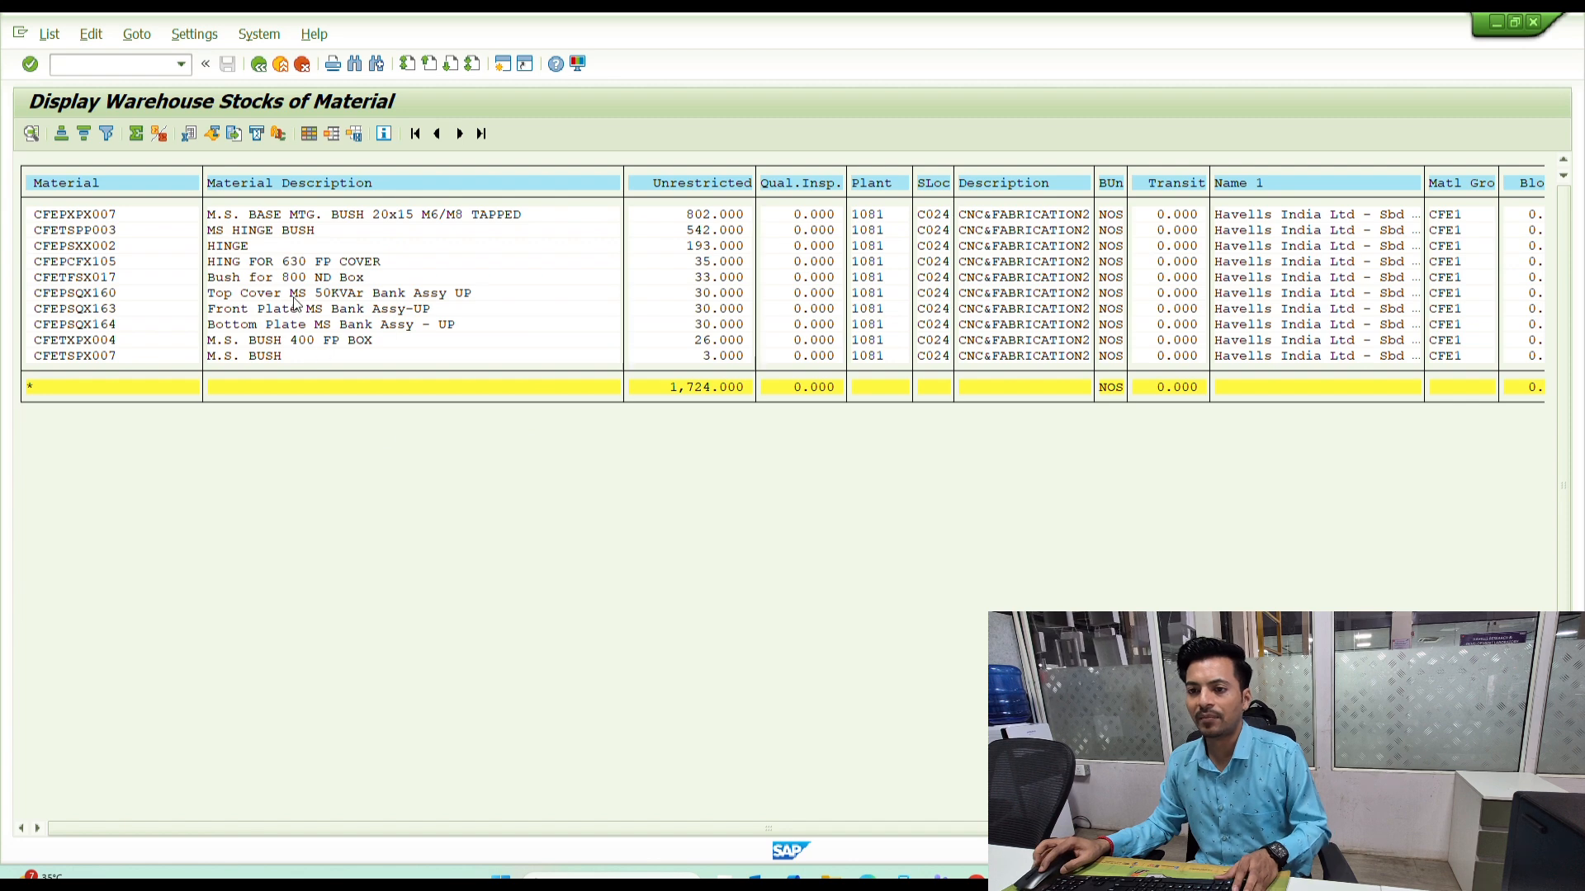
{"action": "left_click", "coordinate": [402, 326]}
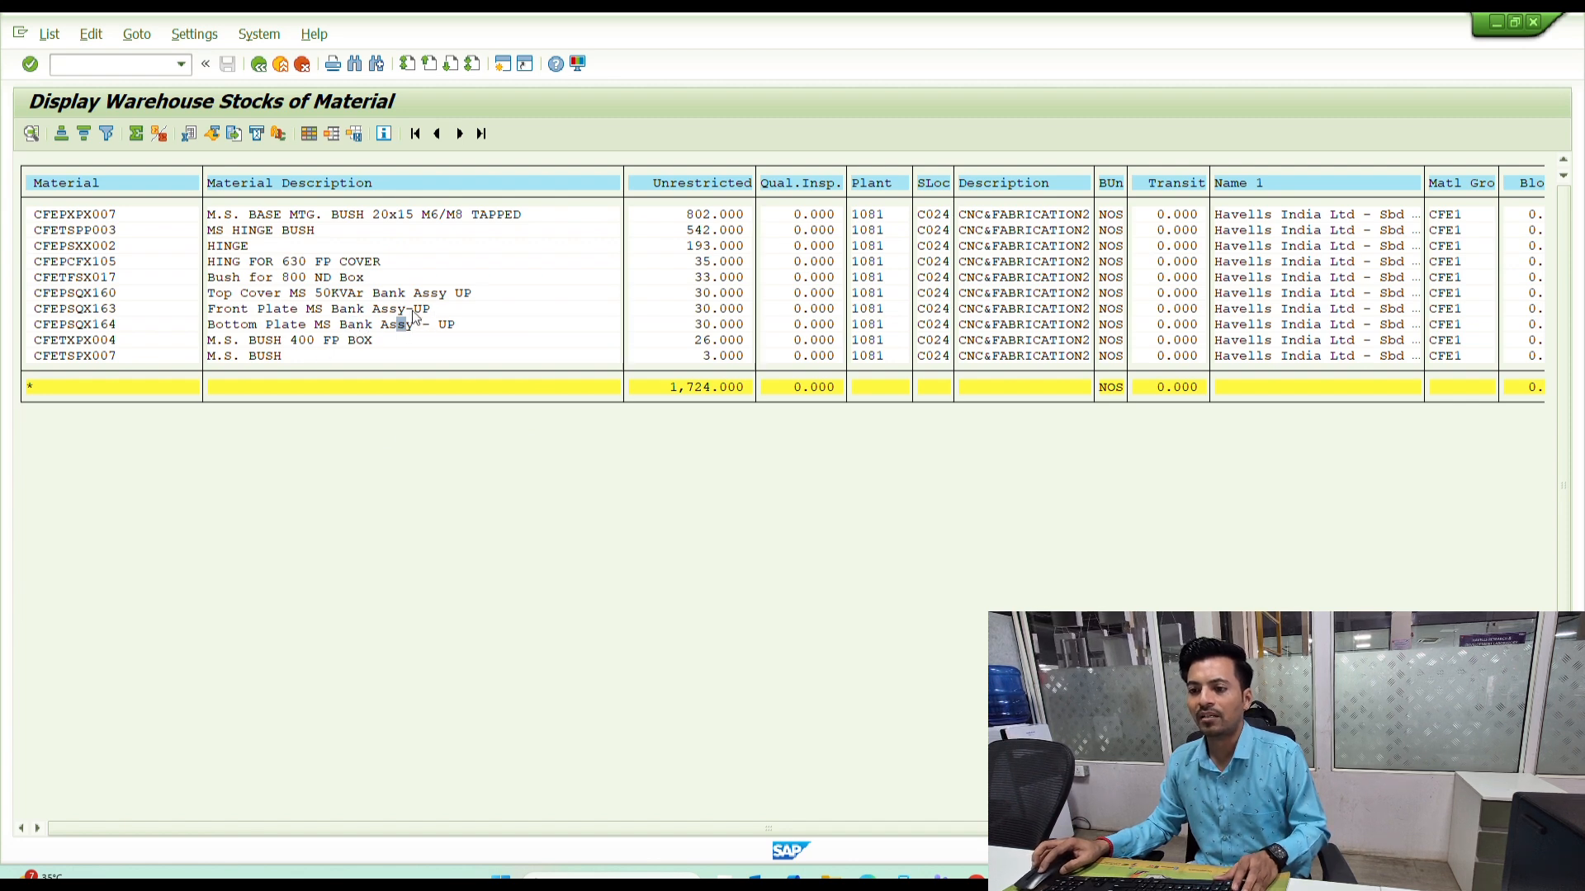
- Run the warehouse stock report for CFE* in plant 1083, storage location C005, and leave it after viewing
{"action": "key", "text": "F3"}
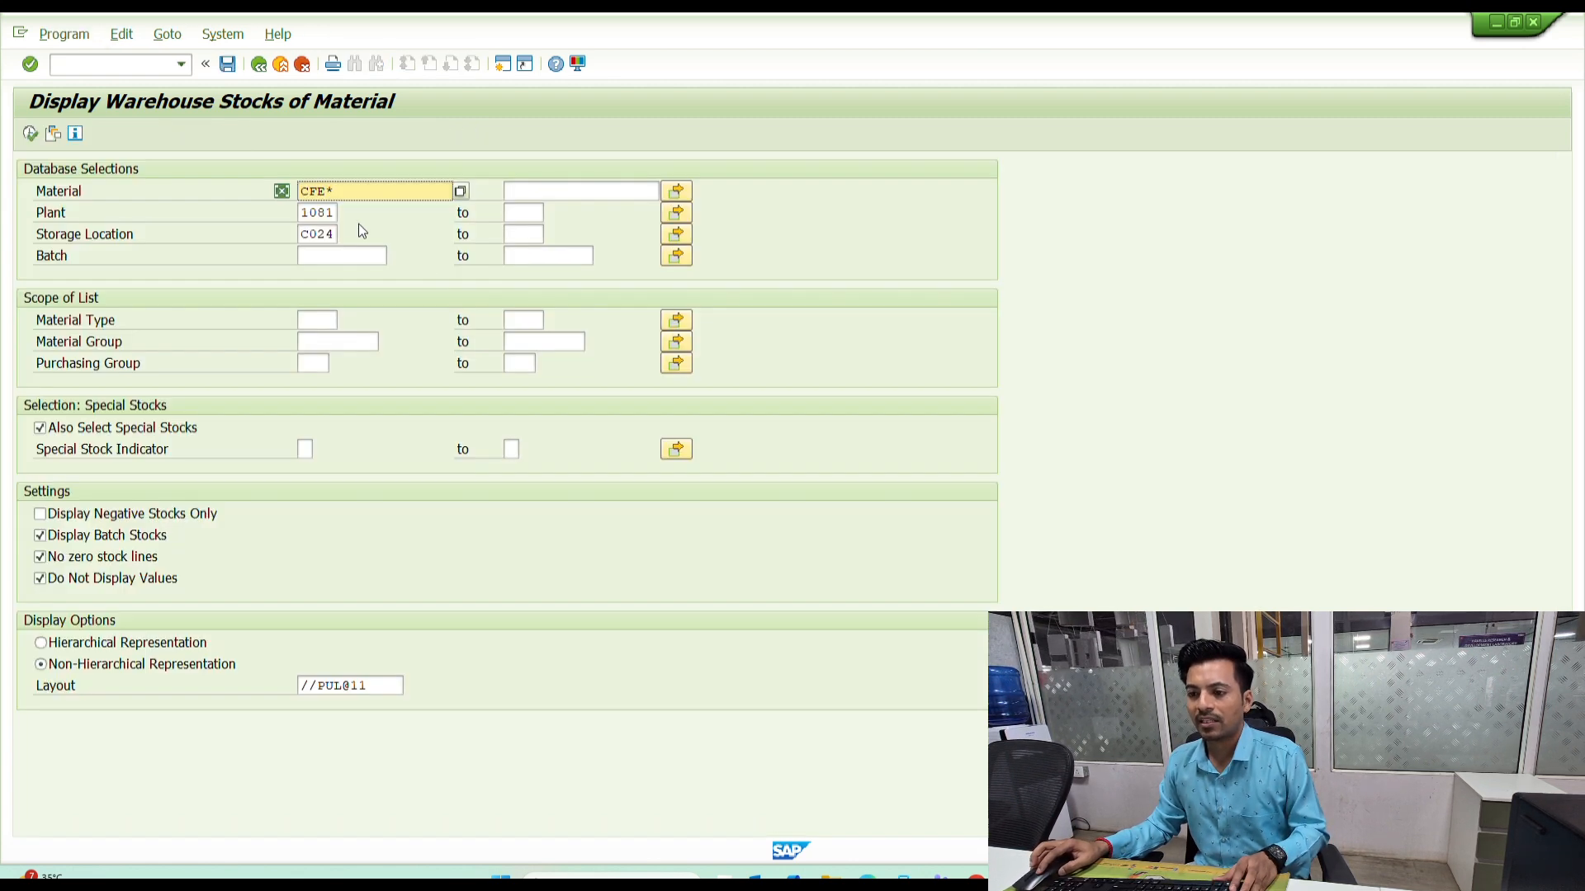
{"action": "left_click", "coordinate": [330, 212]}
{"action": "type", "text": "3"}
{"action": "key", "text": "Tab"}
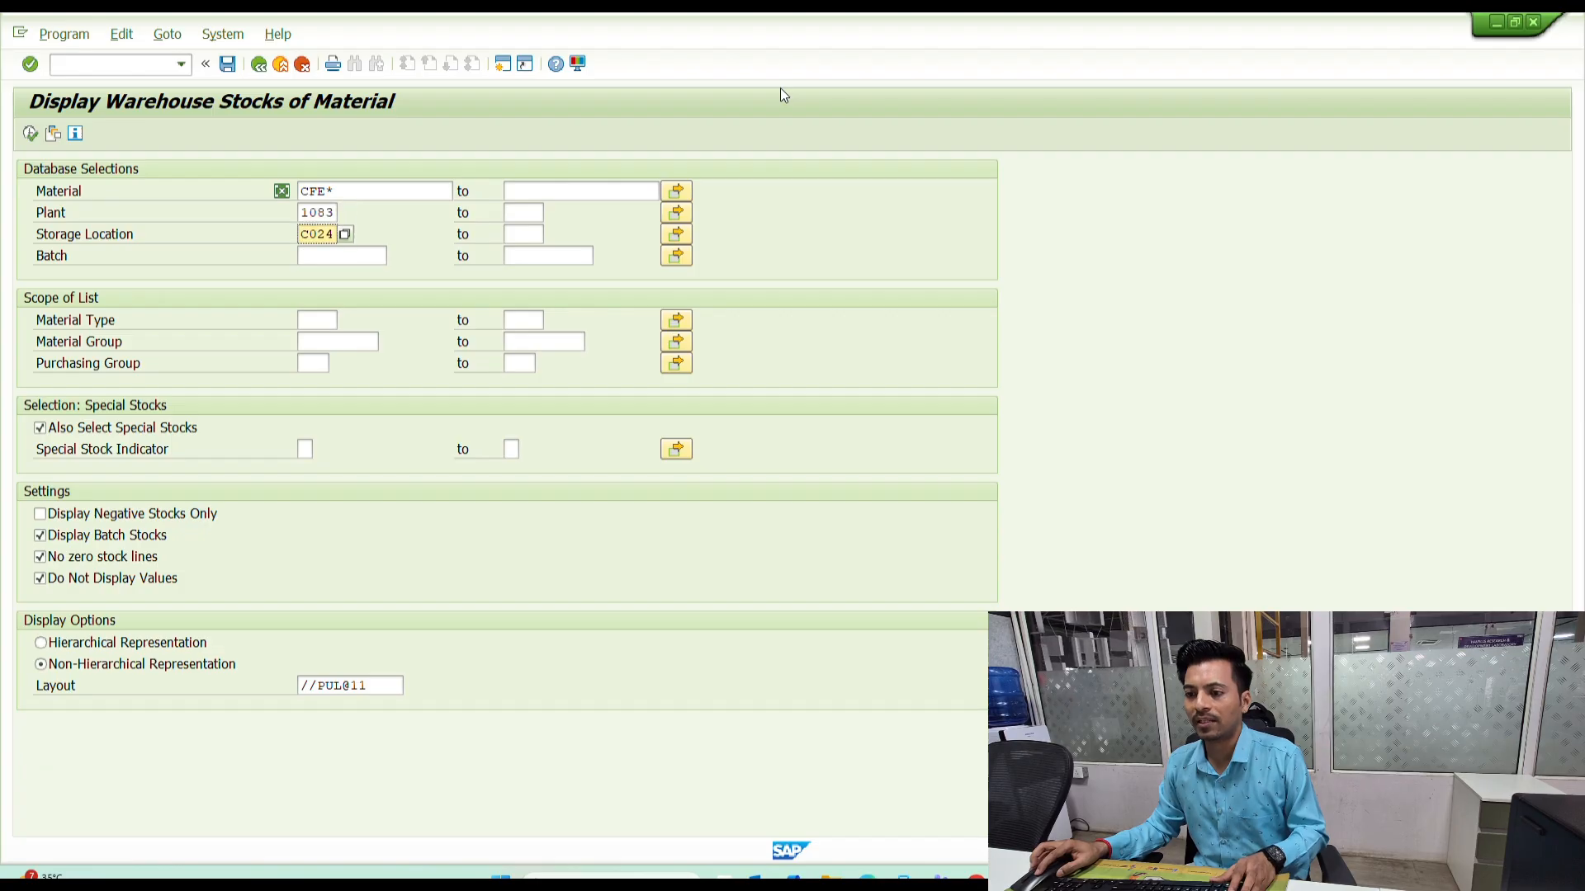
{"action": "key", "text": "BackSpace"}
{"action": "key", "text": "BackSpace"}
{"action": "type", "text": "05"}
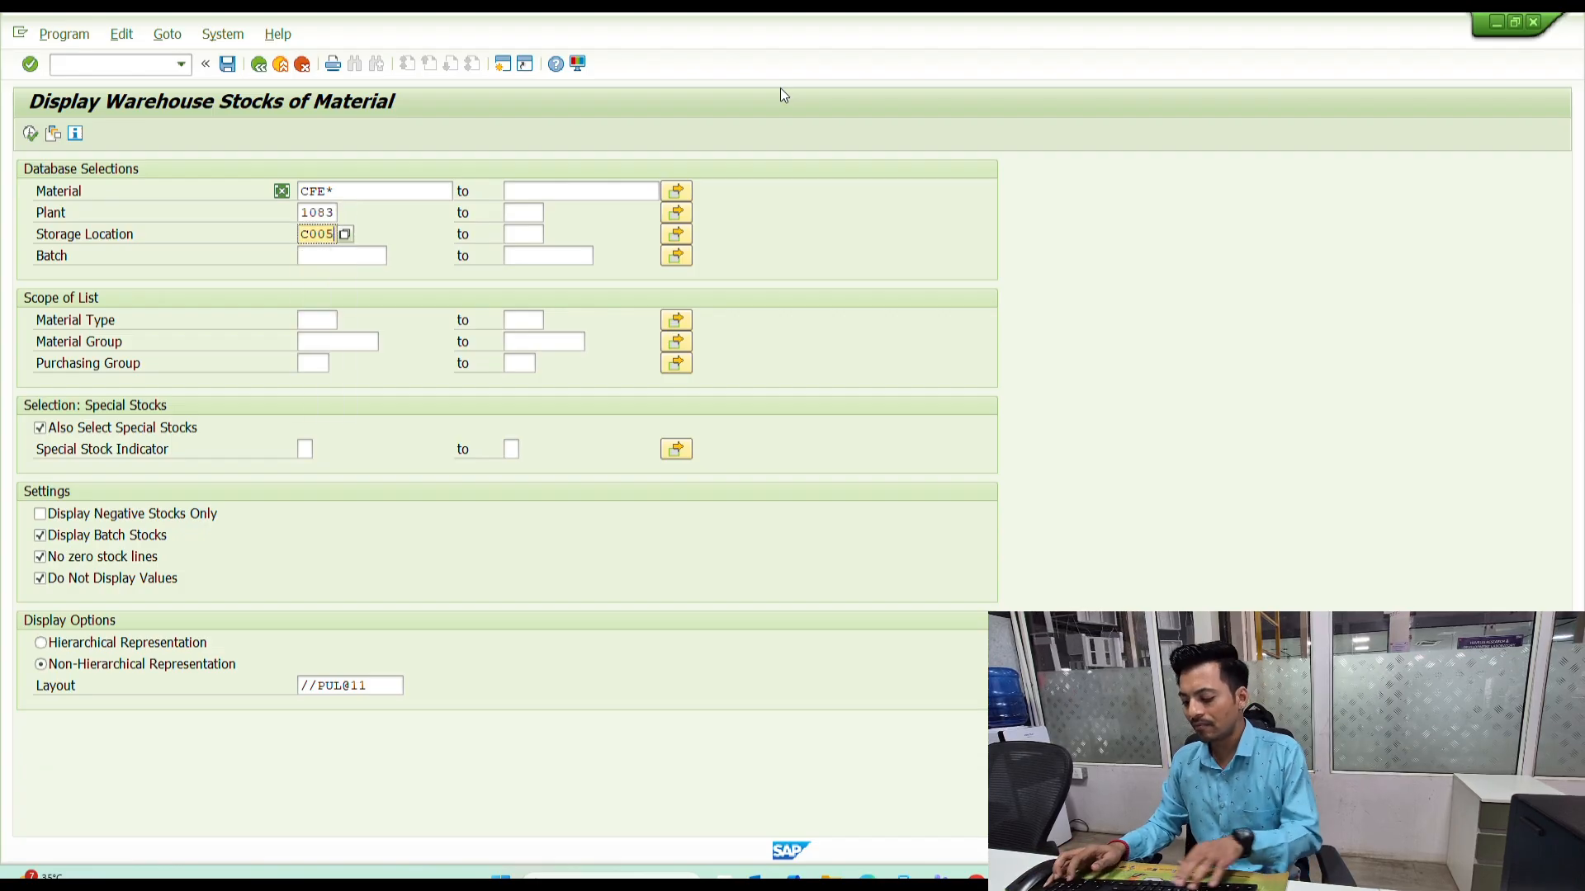
{"action": "key", "text": "F8"}
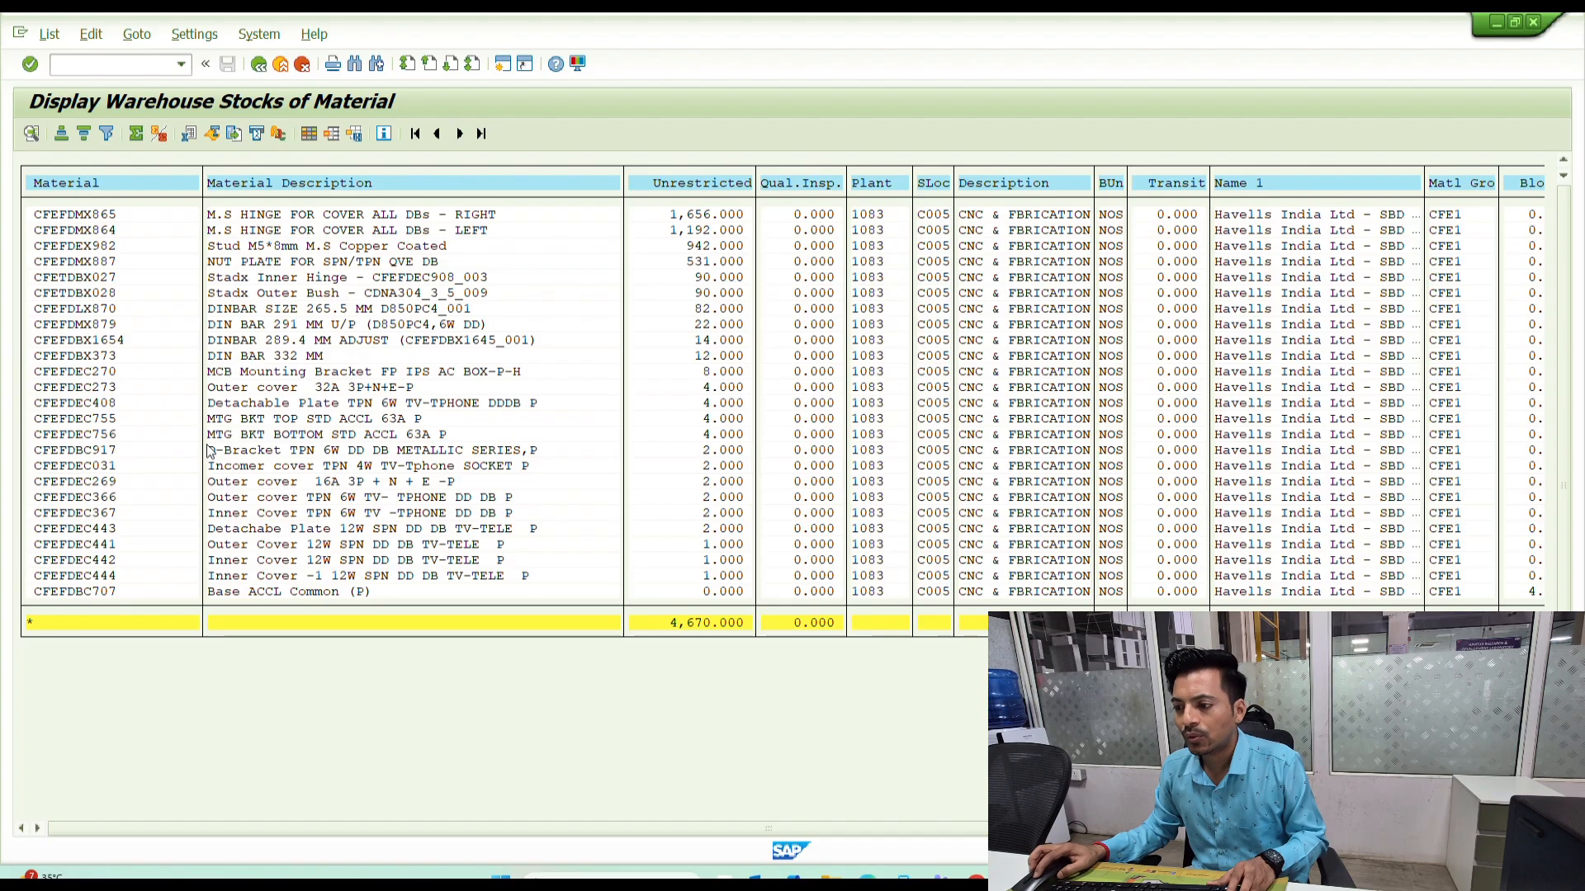
{"action": "key", "text": "F3"}
{"action": "key", "text": "F3"}
- In the other SAP session, run MB52 for material cfe* in plant 1083, storage location C003
{"action": "key", "text": "alt+Tab"}
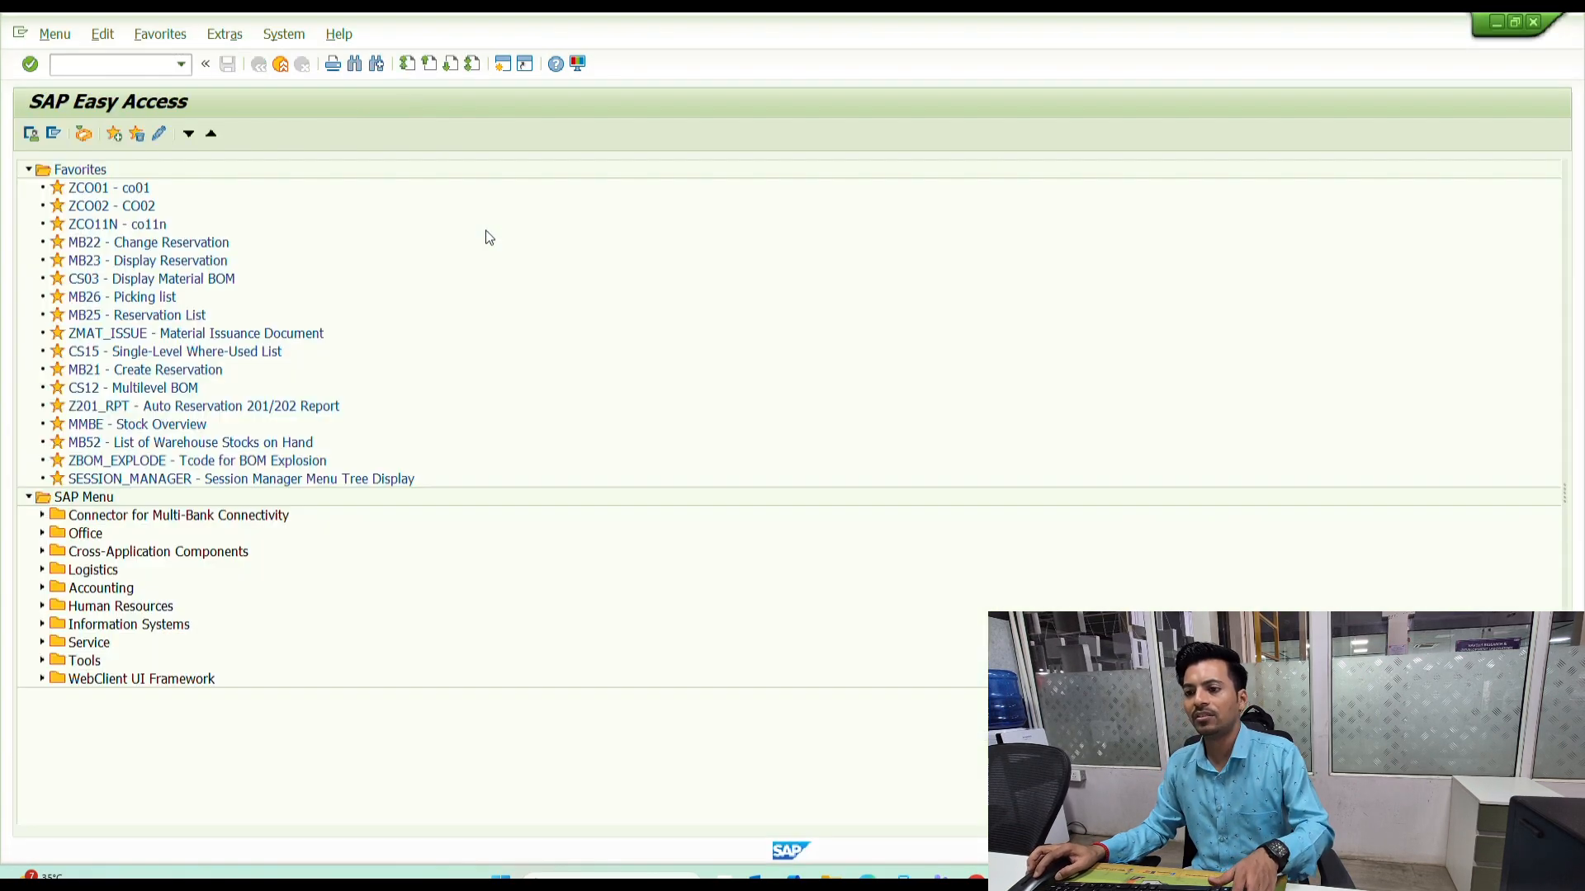
{"action": "key", "text": "F3"}
{"action": "type", "text": "mb52"}
{"action": "key", "text": "Return"}
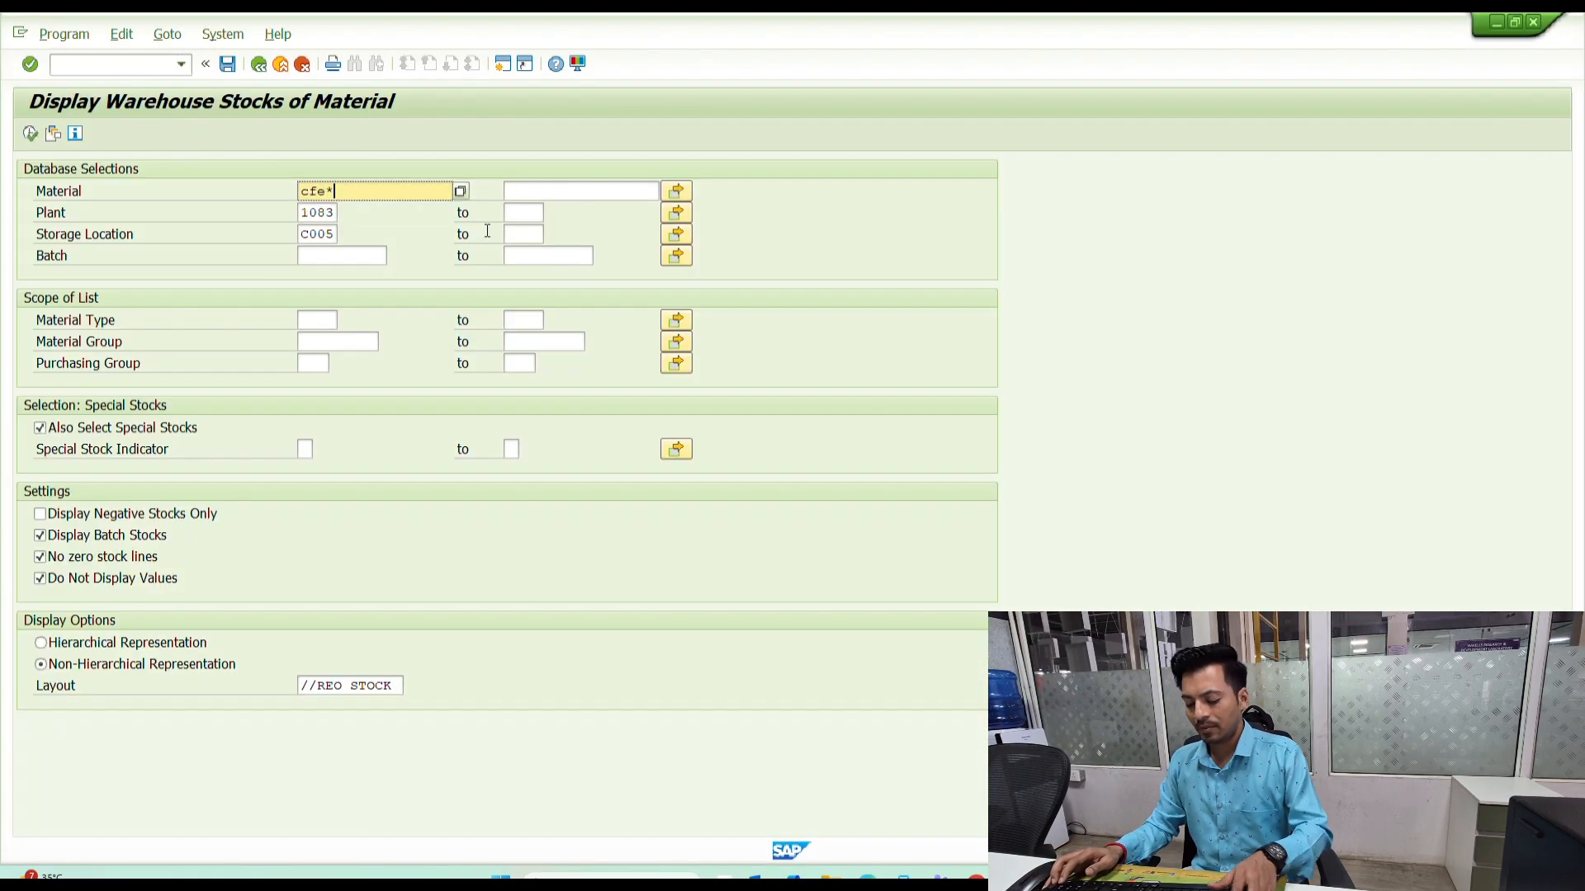
{"action": "key", "text": "Down"}
{"action": "key", "text": "Down"}
{"action": "type", "text": "C003"}
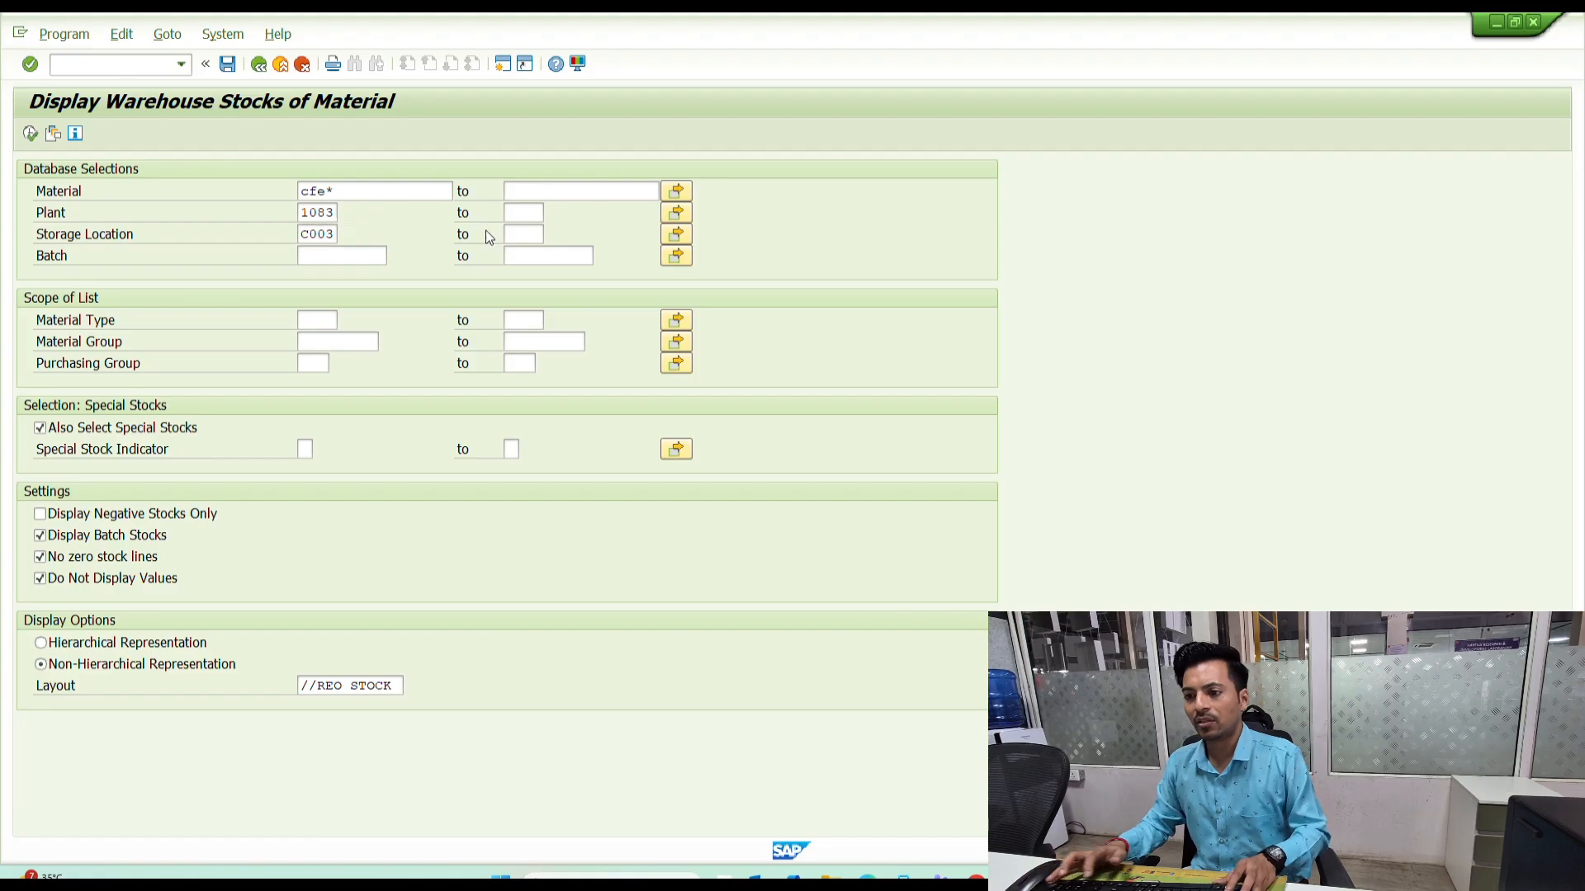
{"action": "key", "text": "F8"}
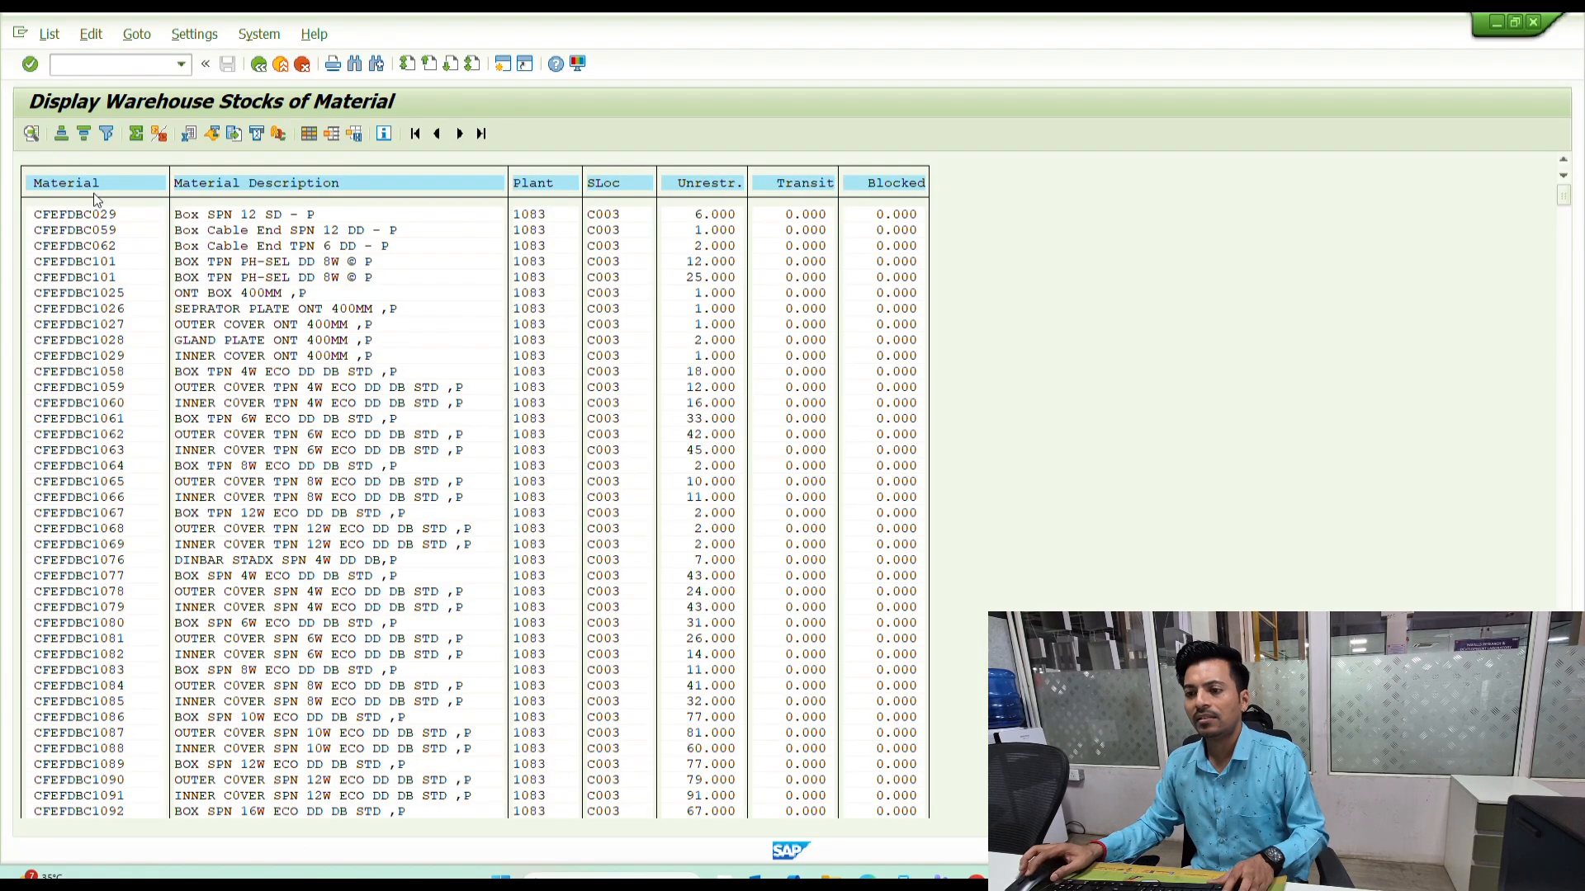
- Restrict the stock report to material cfefdmx* in plant 1083, storage location C003, and examine the listed parts
{"action": "key", "text": "F3"}
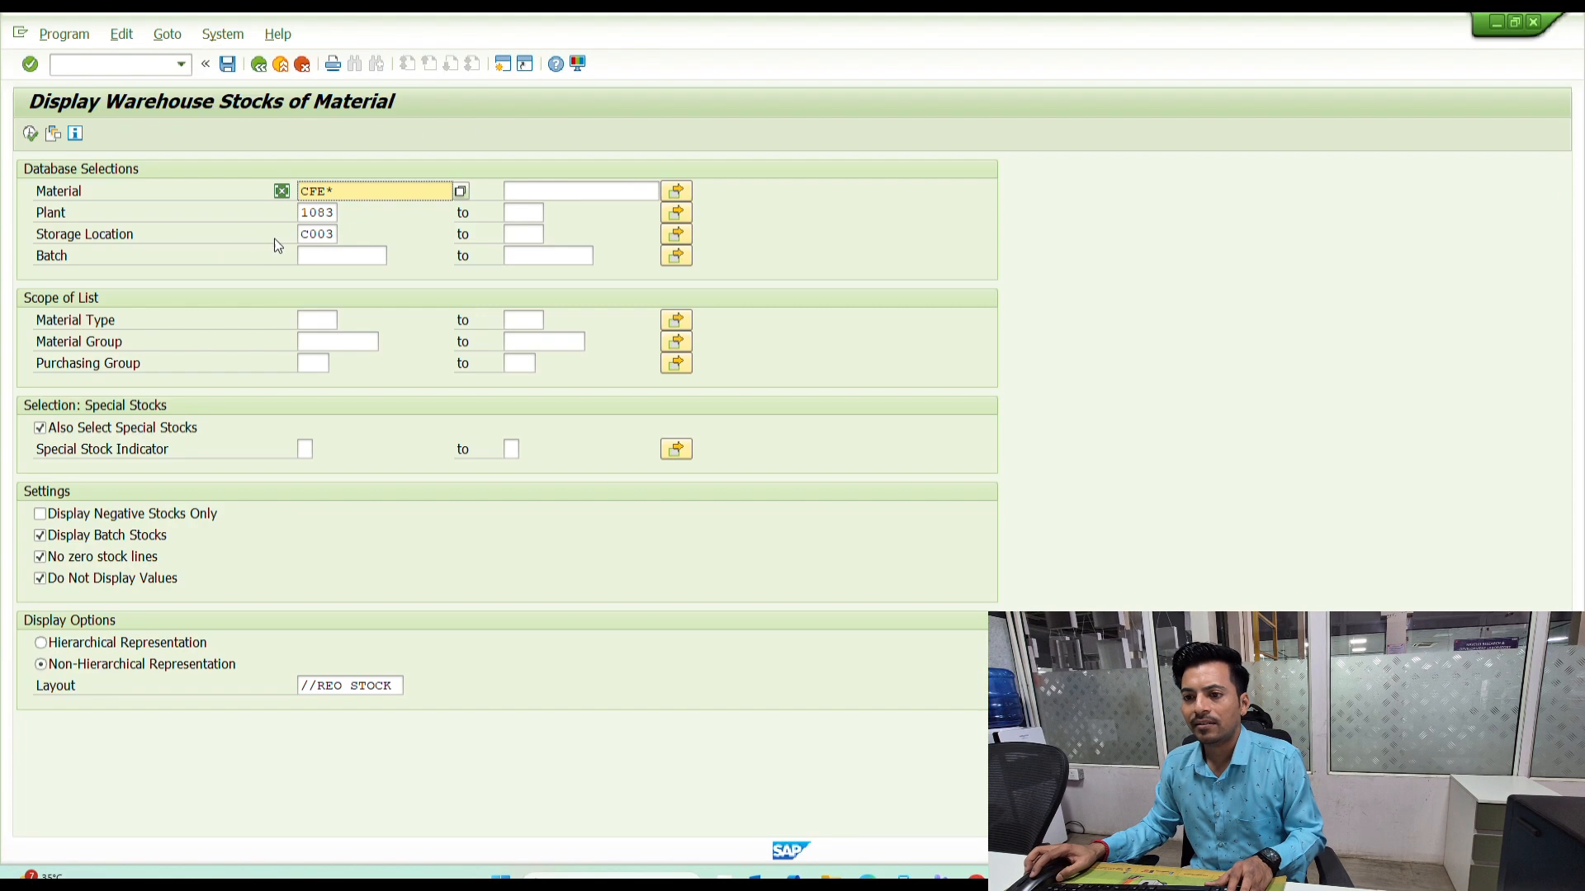
{"action": "key", "text": "BackSpace"}
{"action": "key", "text": "BackSpace"}
{"action": "key", "text": "BackSpace"}
{"action": "key", "text": "BackSpace"}
{"action": "type", "text": "cfefdmx*"}
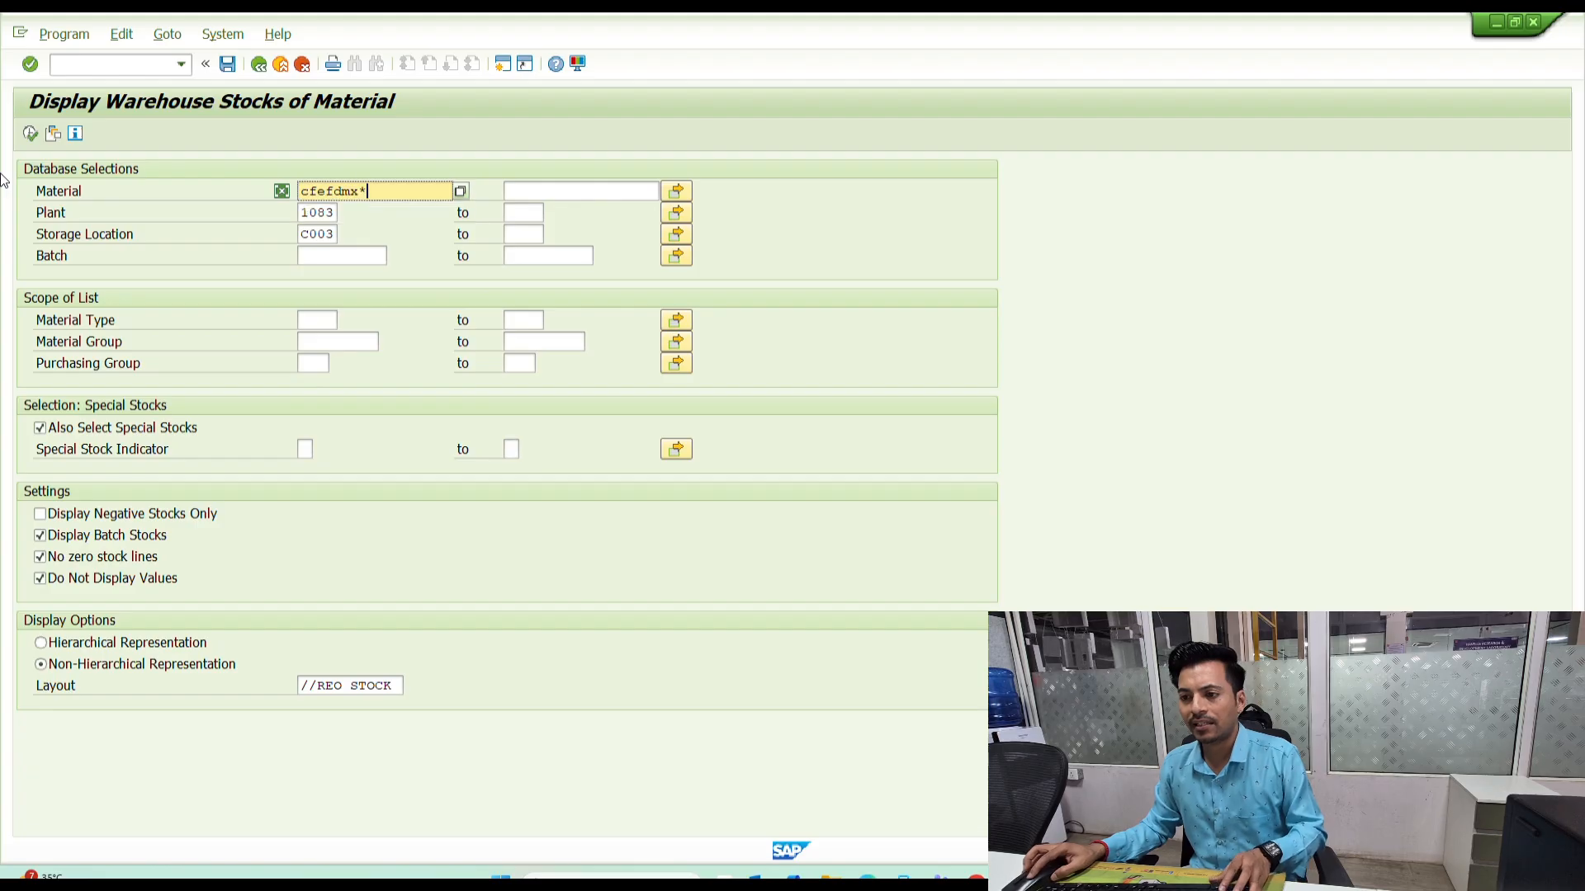
{"action": "key", "text": "F8"}
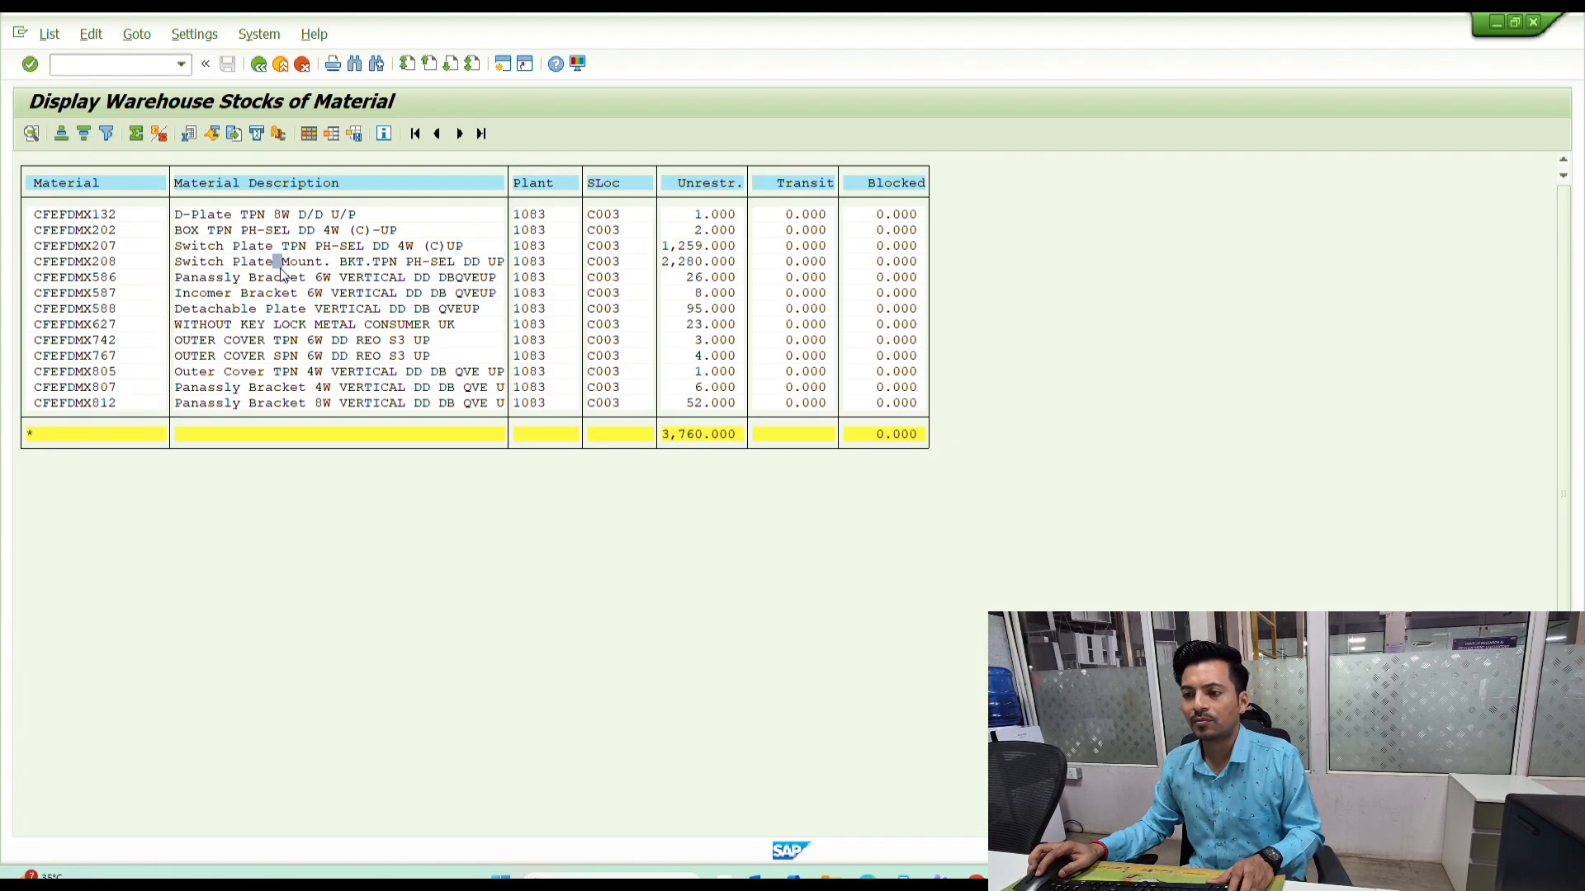
{"action": "left_click", "coordinate": [449, 387]}
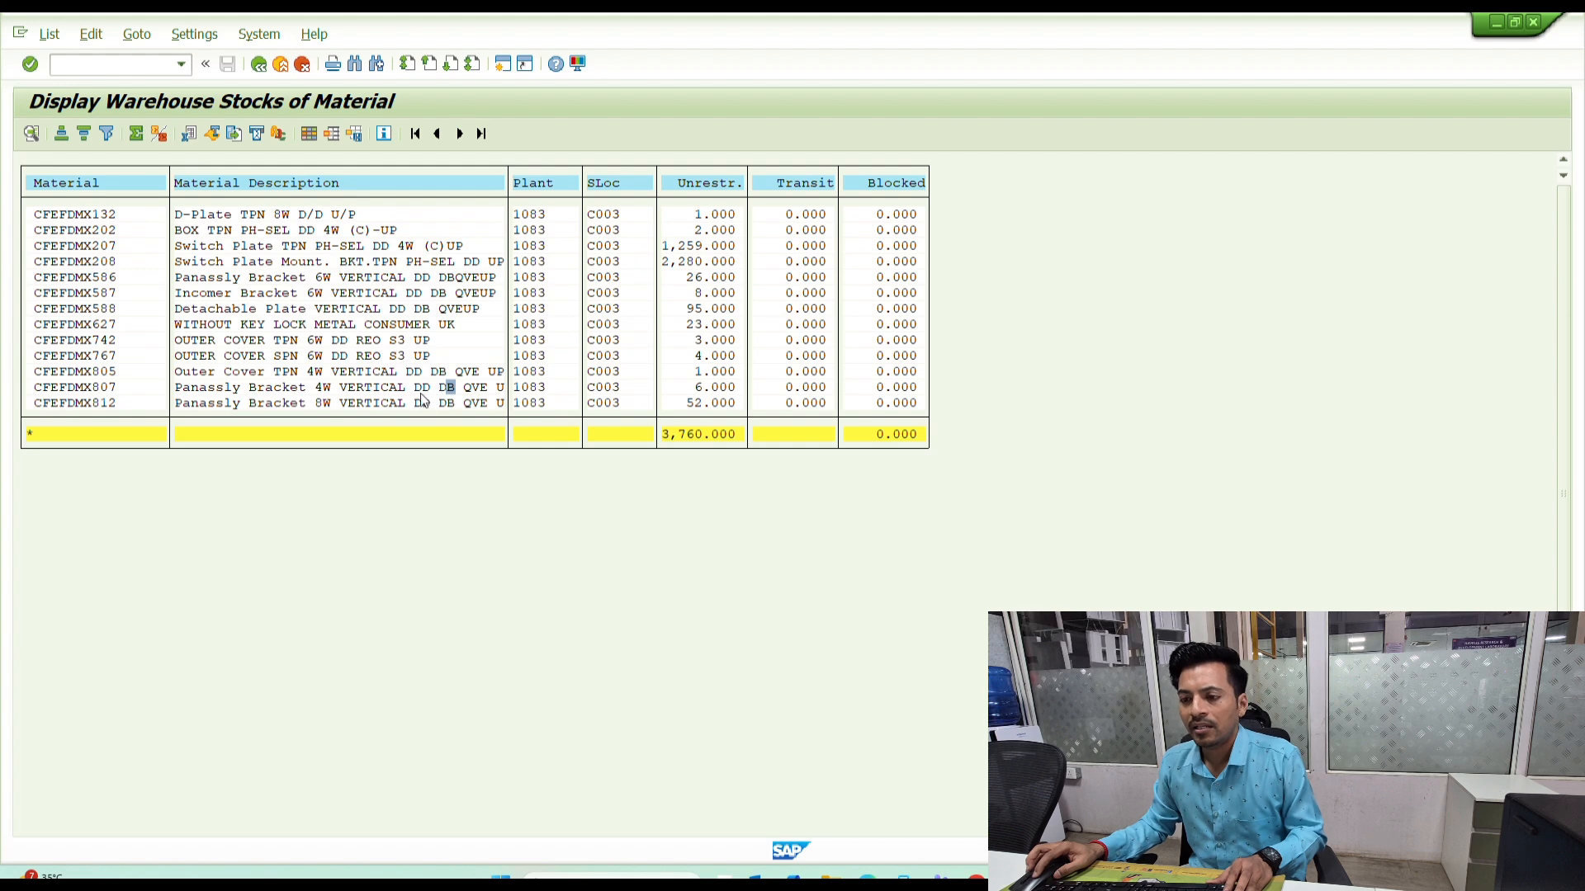
{"action": "left_click", "coordinate": [302, 341]}
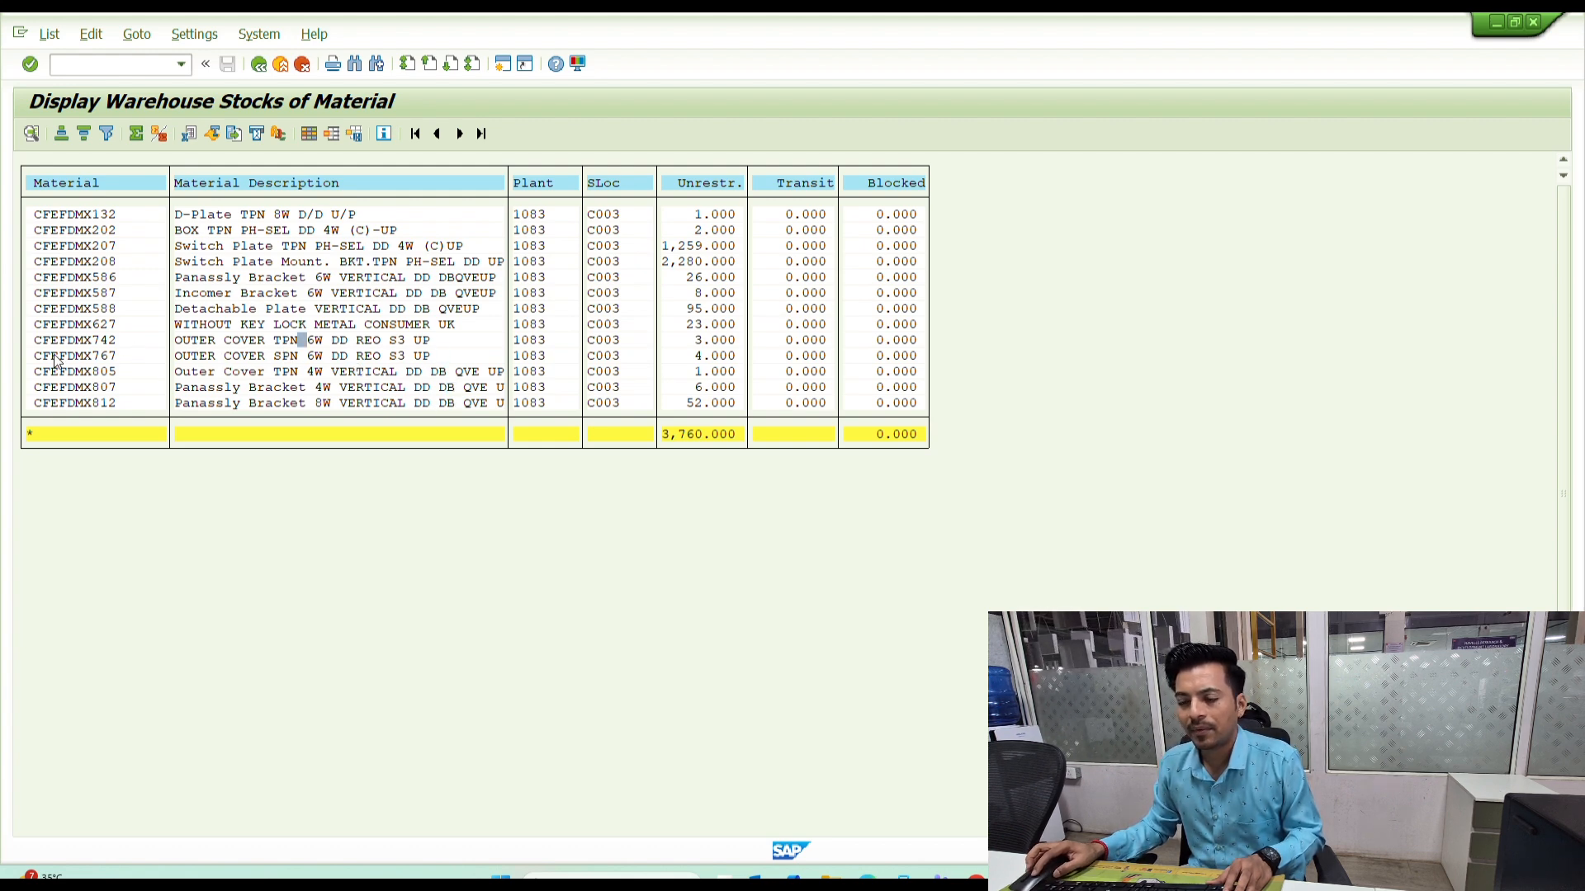
- Copy material number CFEFDMX742 (OUTER COVER TPN 6W DD REO S3 UP) from the stock list
{"action": "key", "text": "ctrl+y"}
{"action": "left_click_drag", "start_coordinate": [36, 341], "coordinate": [117, 353]}
{"action": "key", "text": "ctrl+c"}
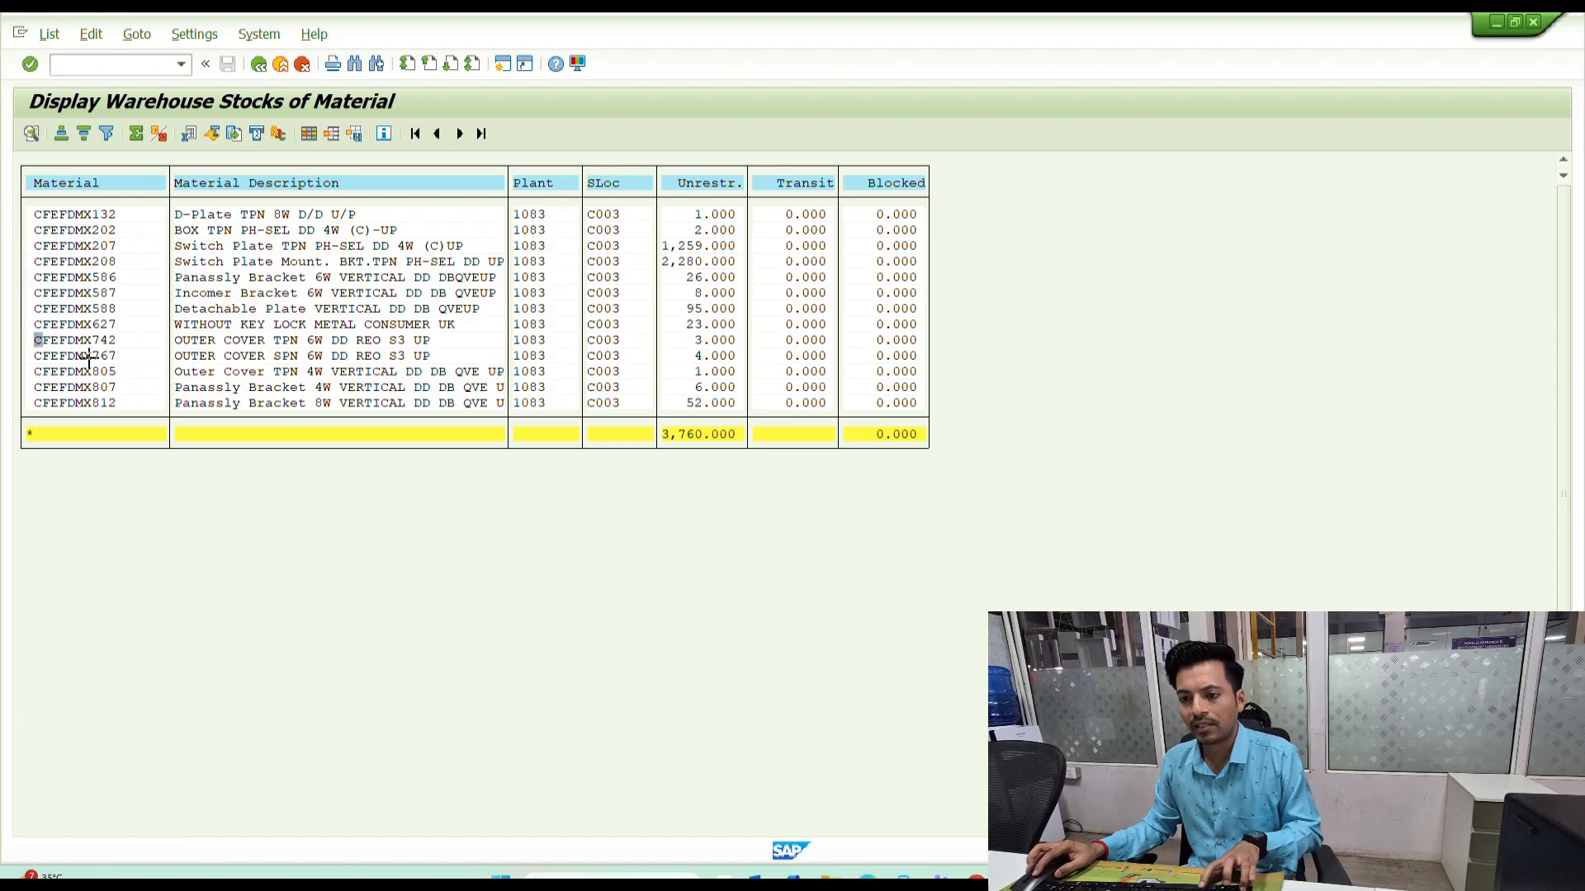
{"action": "key", "text": "ctrl+y"}
{"action": "left_click_drag", "start_coordinate": [37, 340], "coordinate": [119, 348]}
{"action": "key", "text": "ctrl+c"}
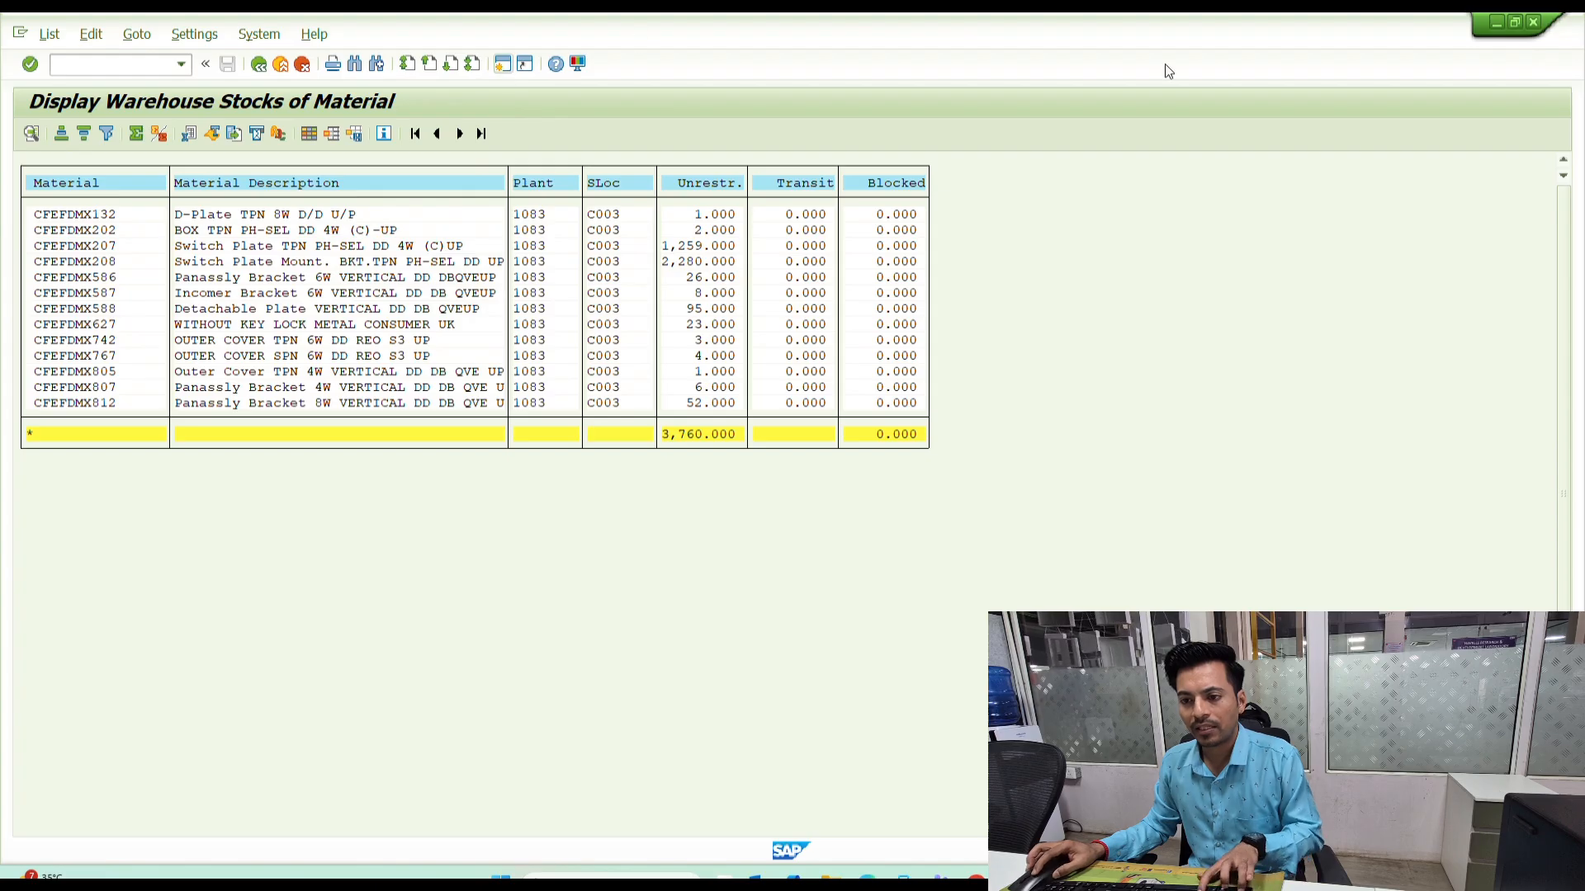
- Run the CS15 direct where-used list for material CFEFDMX742 in material BOMs, plant 1083, with required quantity 1
{"action": "key", "text": "F3"}
{"action": "type", "text": "cs15"}
{"action": "key", "text": "Return"}
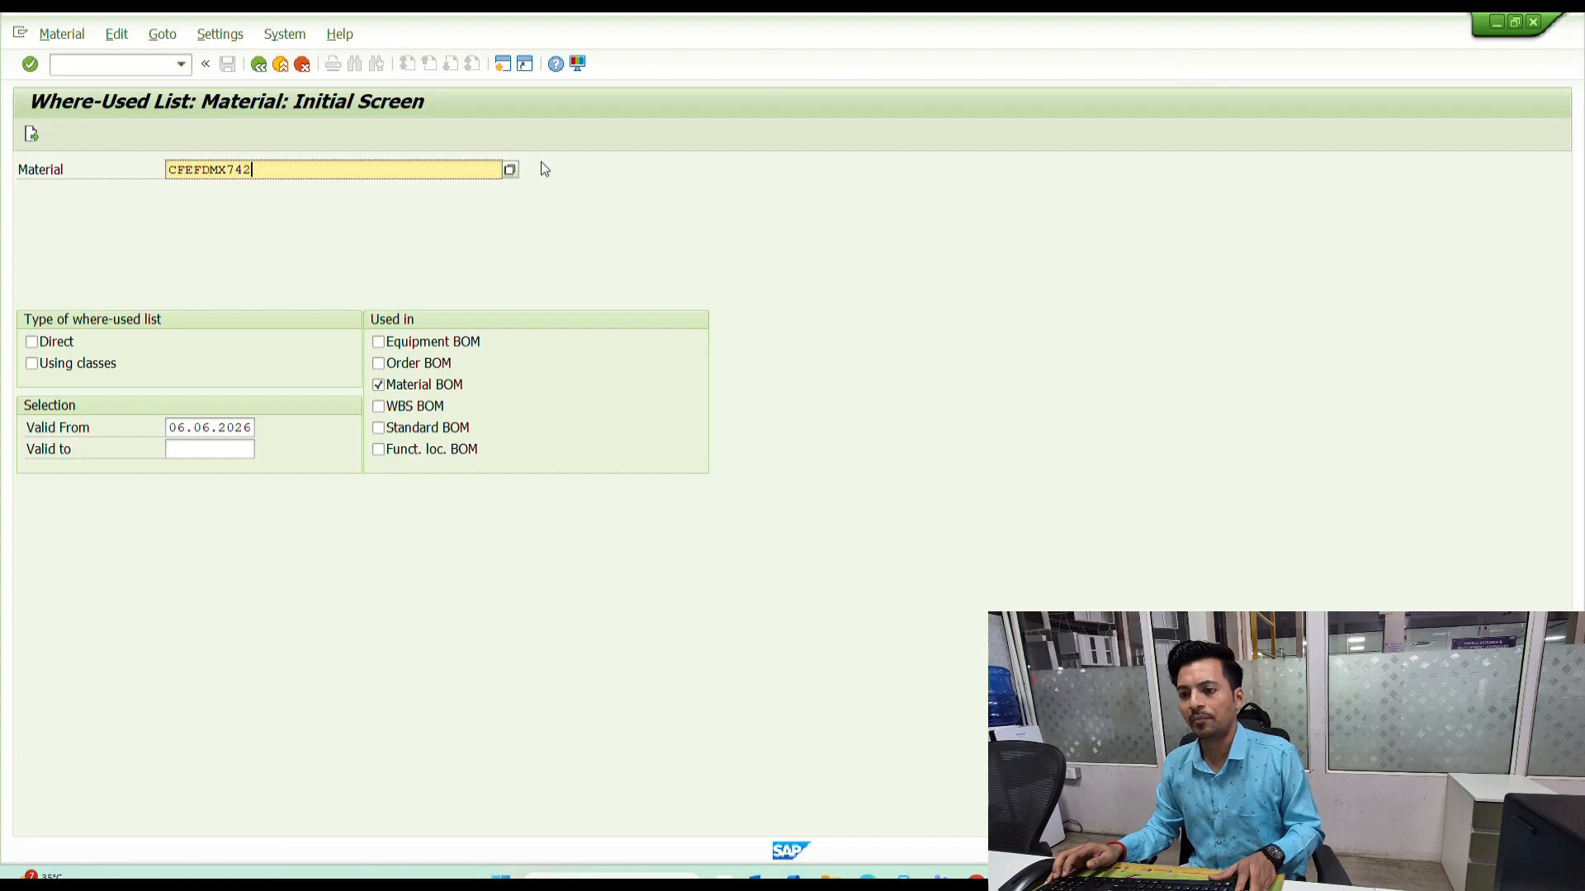
{"action": "left_click", "coordinate": [67, 345]}
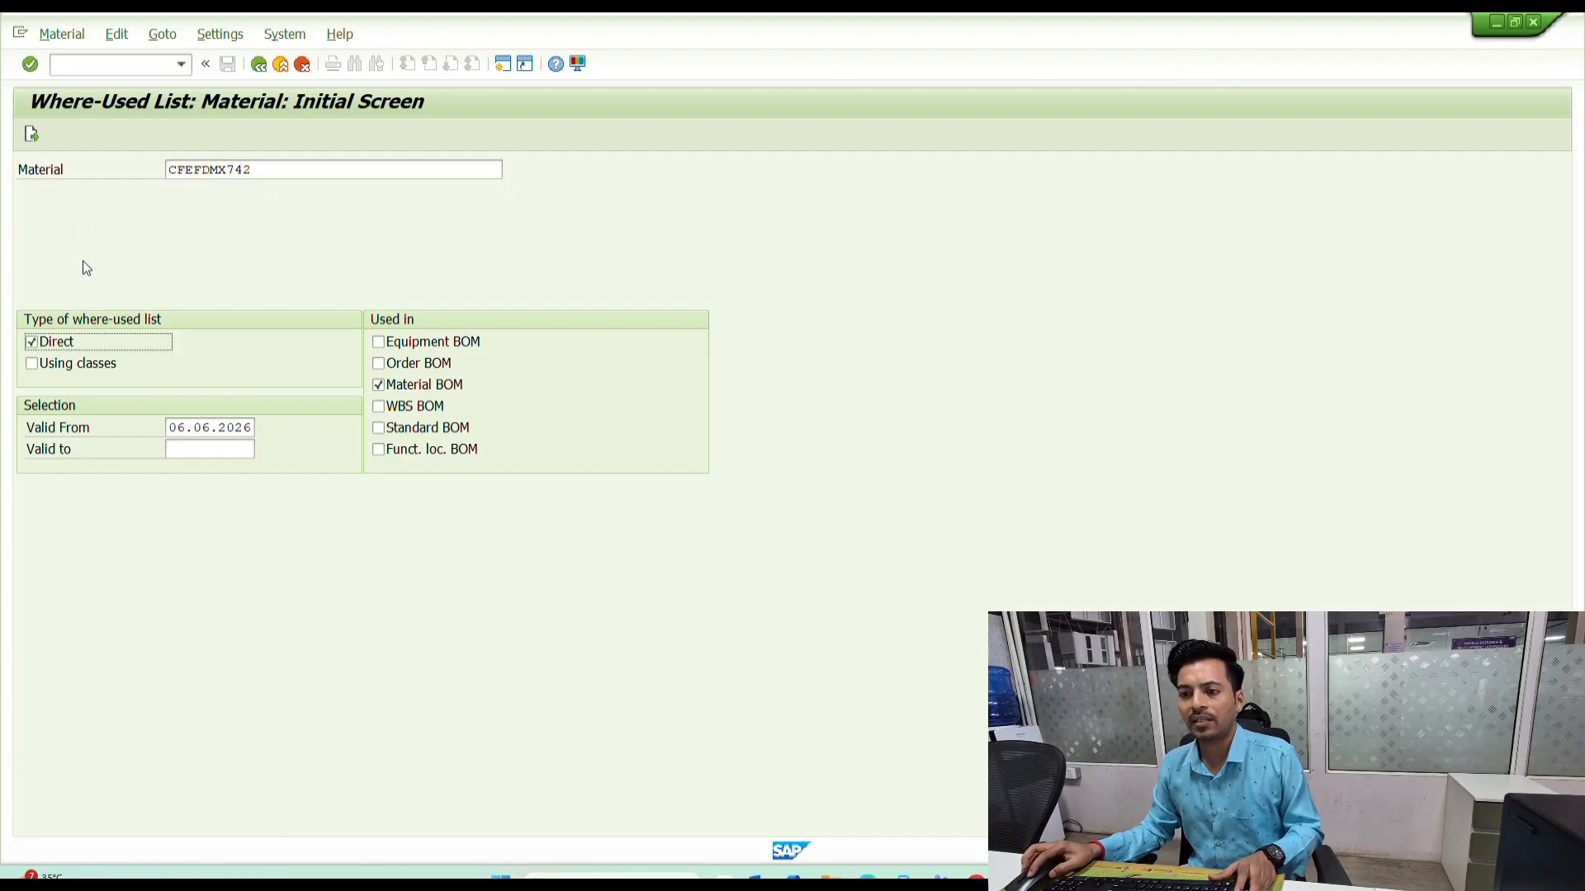
{"action": "left_click", "coordinate": [31, 134]}
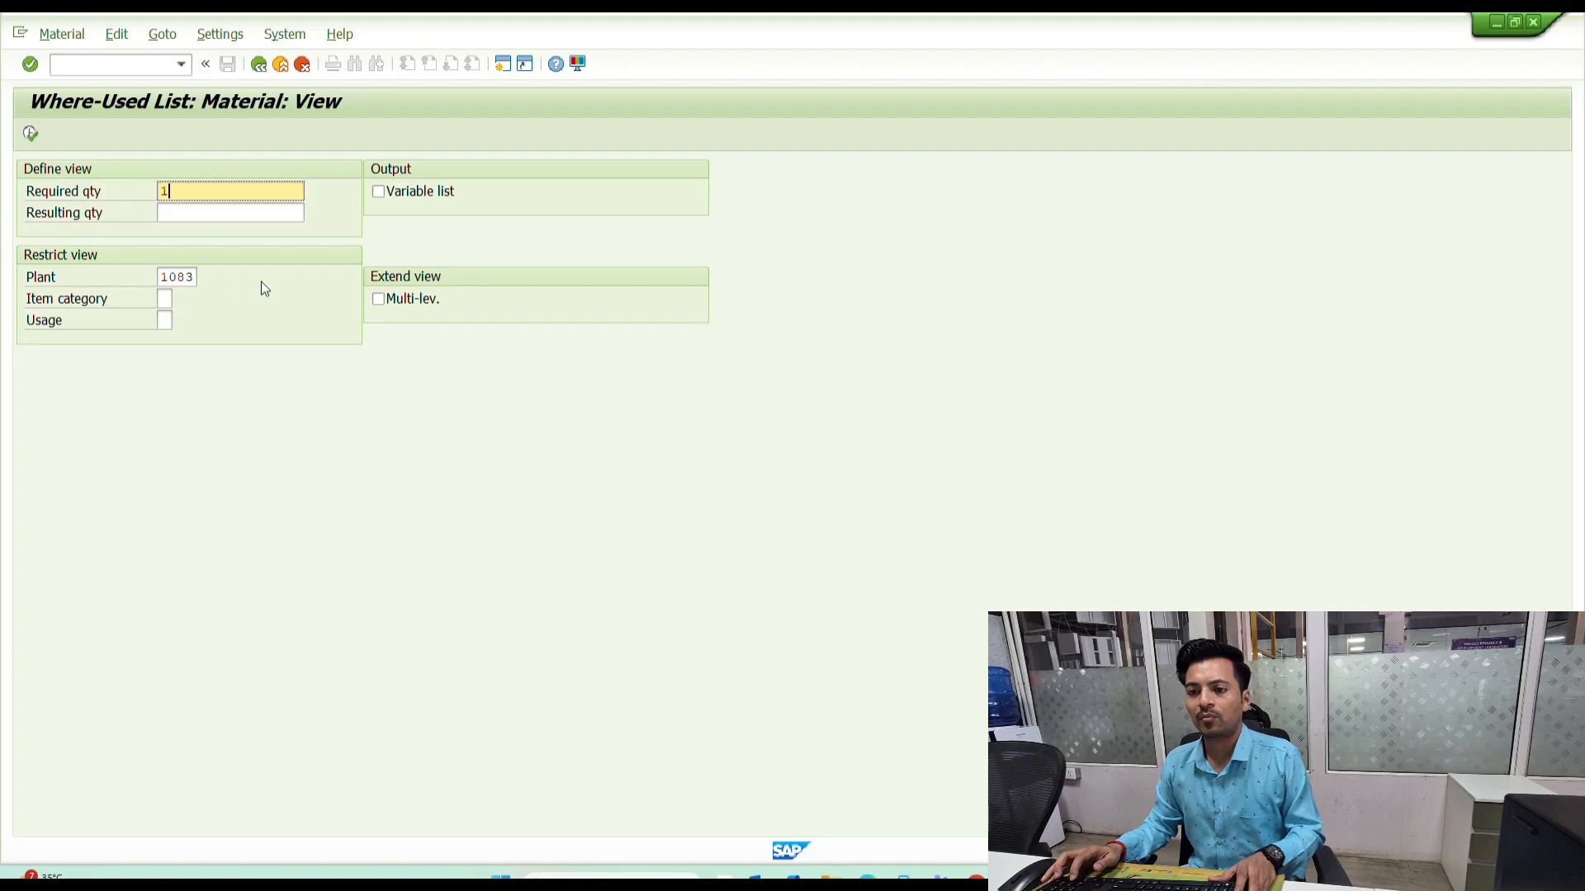
{"action": "left_click", "coordinate": [30, 133]}
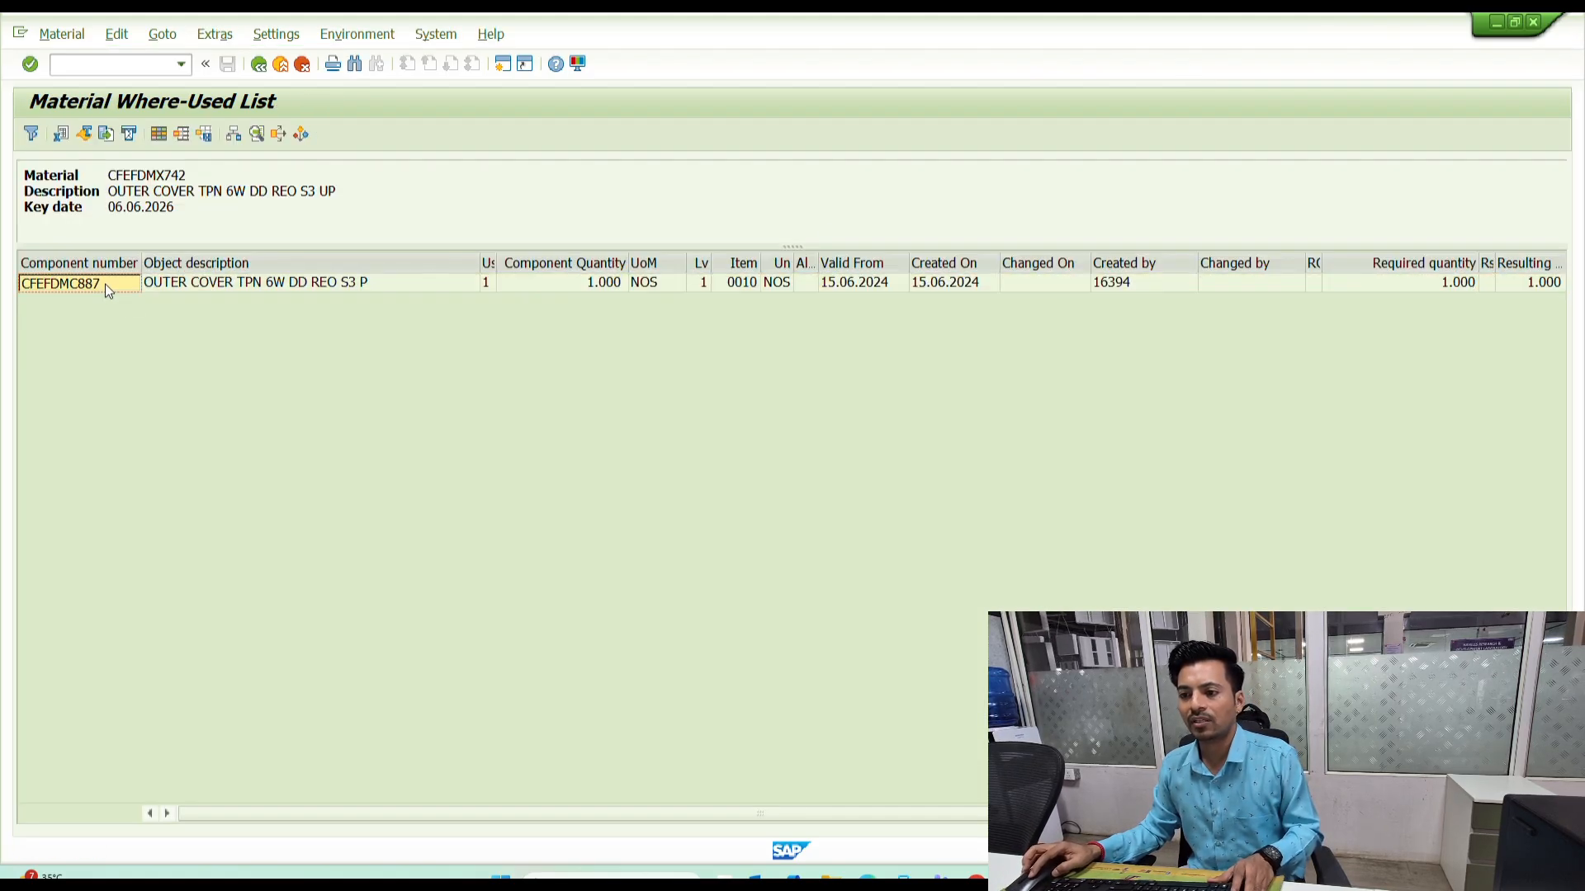
- Start a production order in ZCO01 for parent material CFEFDMC887, production plant 1083, order type s001
{"action": "key", "text": "F3"}
{"action": "key", "text": "F3"}
{"action": "key", "text": "F3"}
{"action": "double_click", "coordinate": [119, 186]}
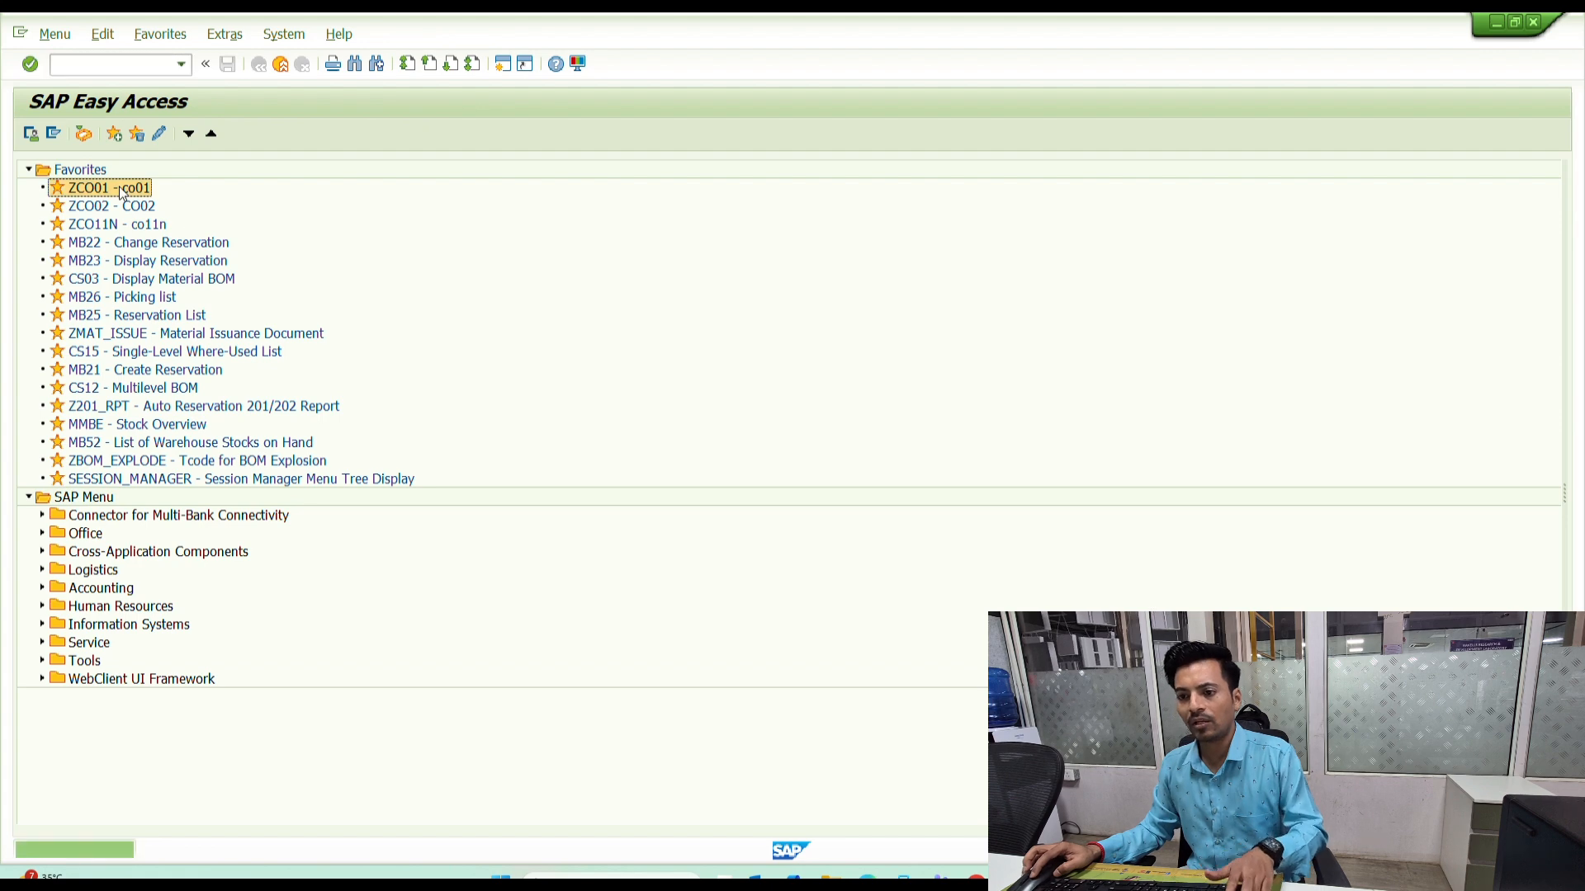
{"action": "key", "text": "ctrl+v"}
{"action": "key", "text": "Return"}
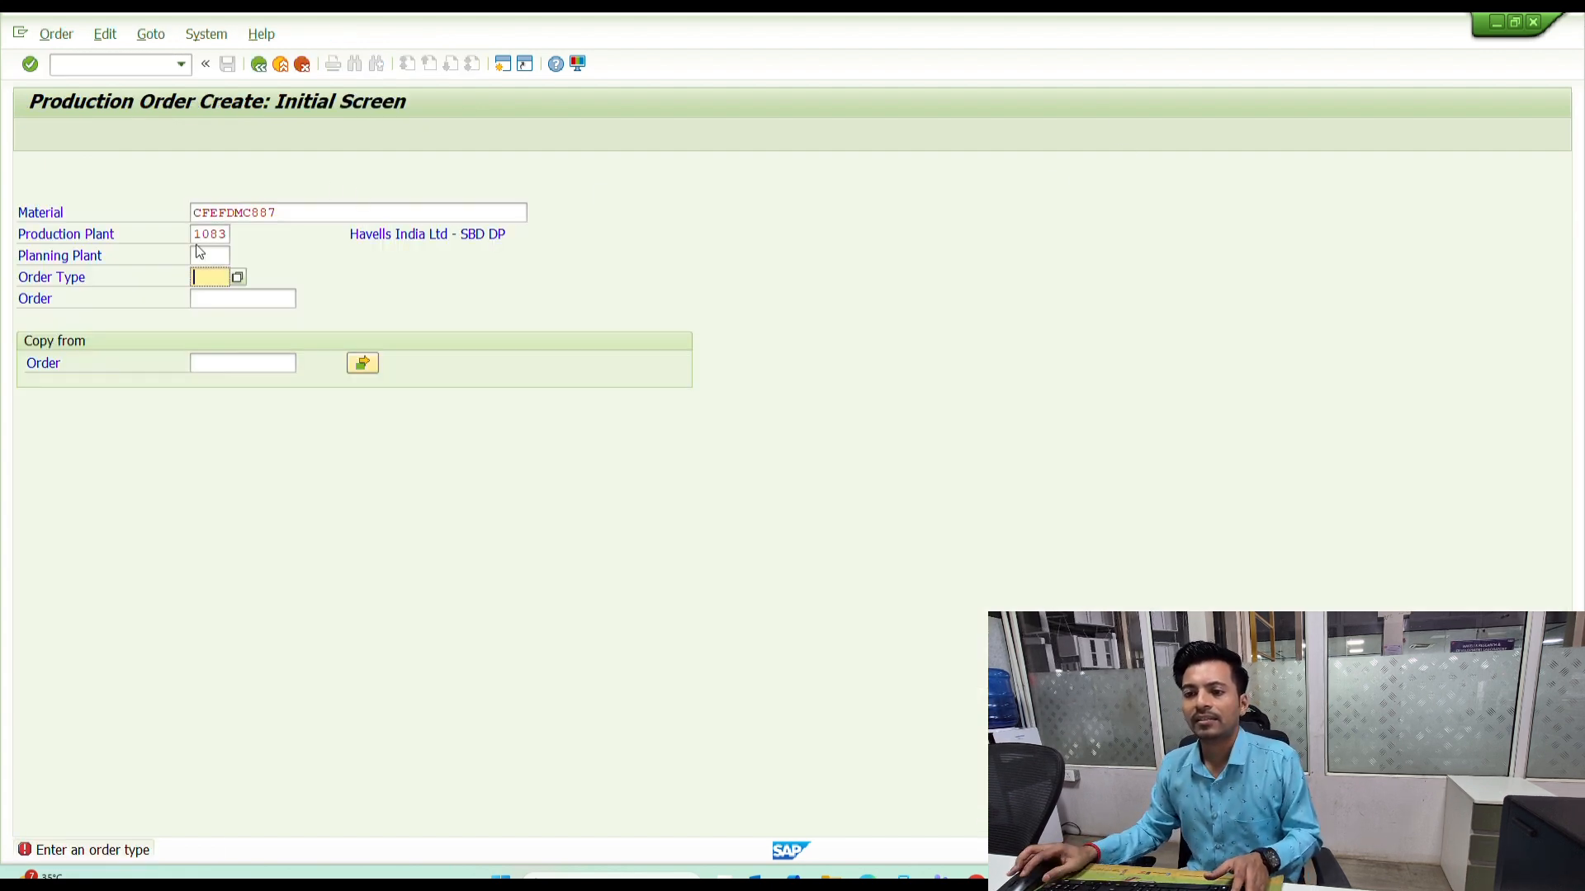
{"action": "left_click_drag", "start_coordinate": [195, 233], "coordinate": [244, 236]}
{"action": "left_click", "coordinate": [213, 279]}
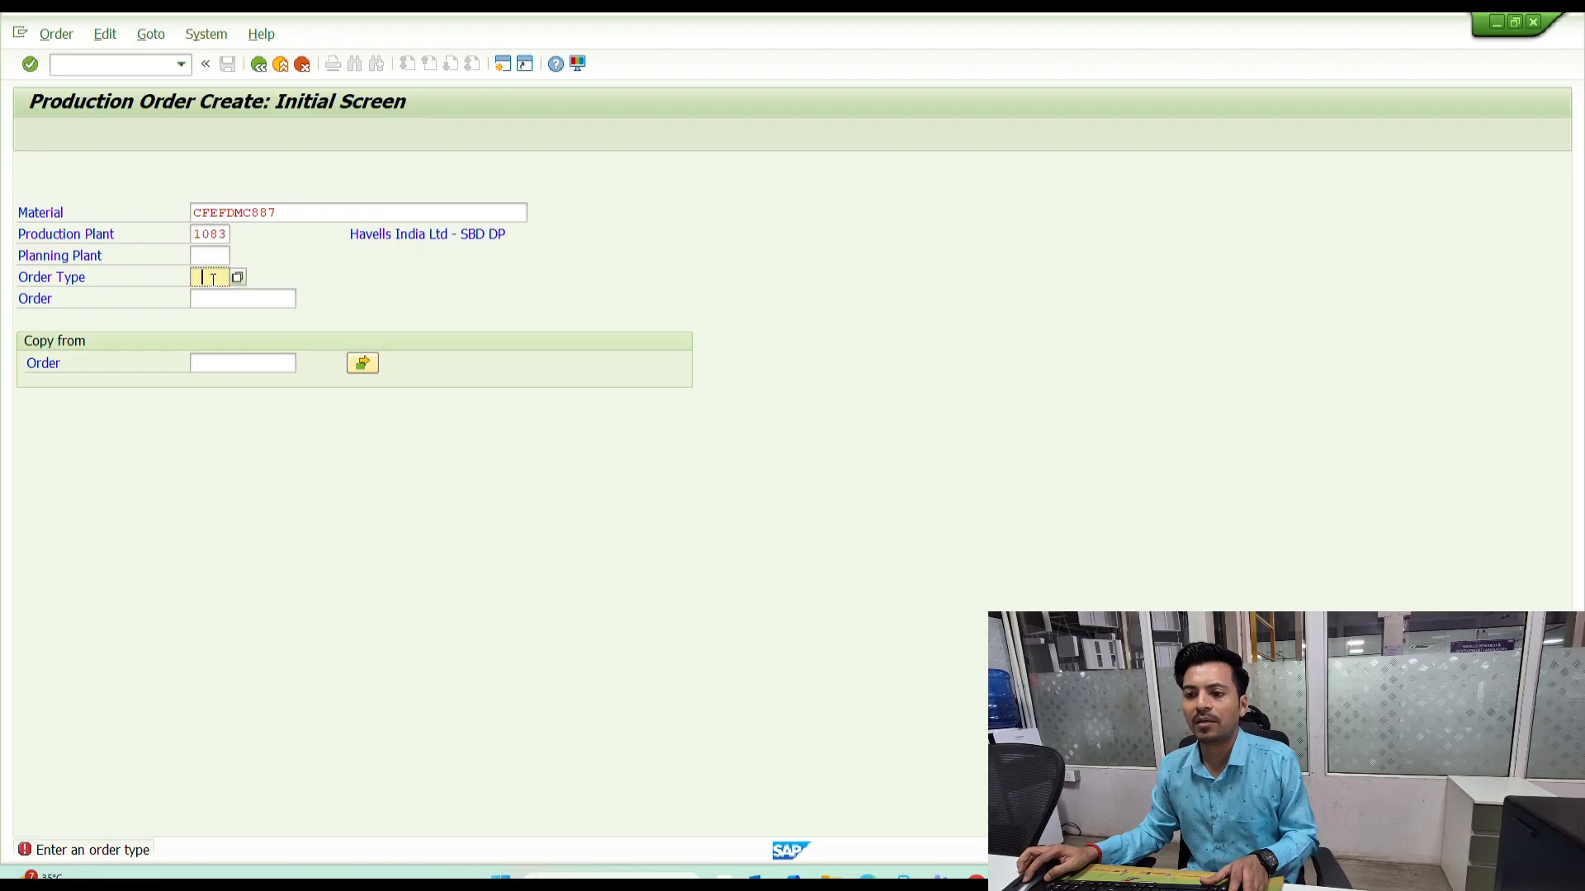
{"action": "key", "text": "space"}
{"action": "key", "text": "Return"}
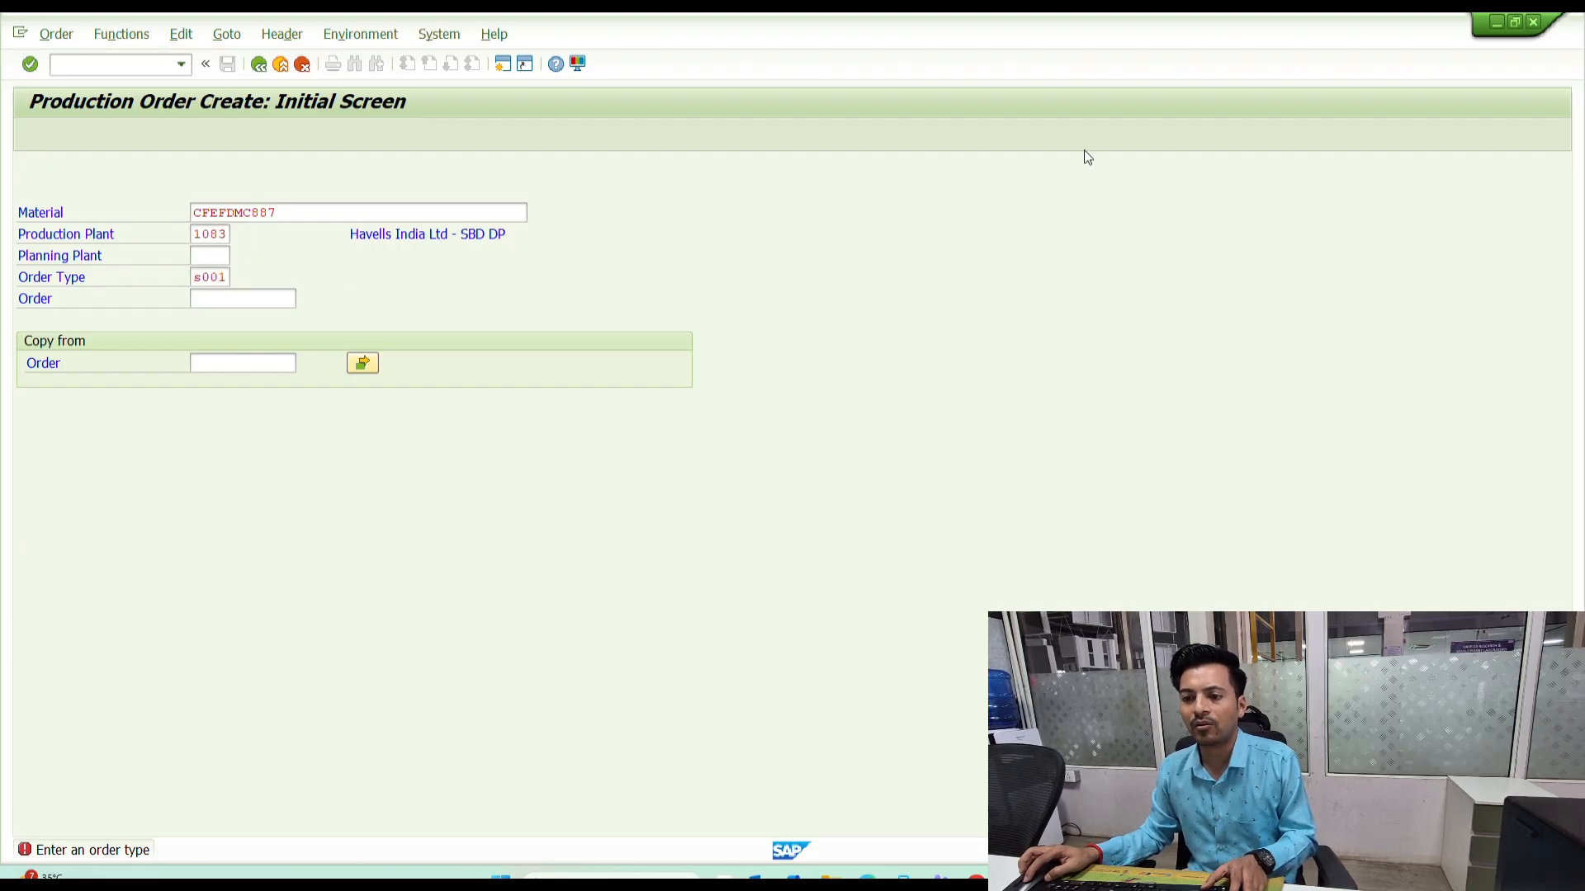
- Check the CFEFDMX742 stock in the other session, and set the order's total quantity to 3 and basic end date to 06.06.2026
{"action": "key", "text": "alt+Tab"}
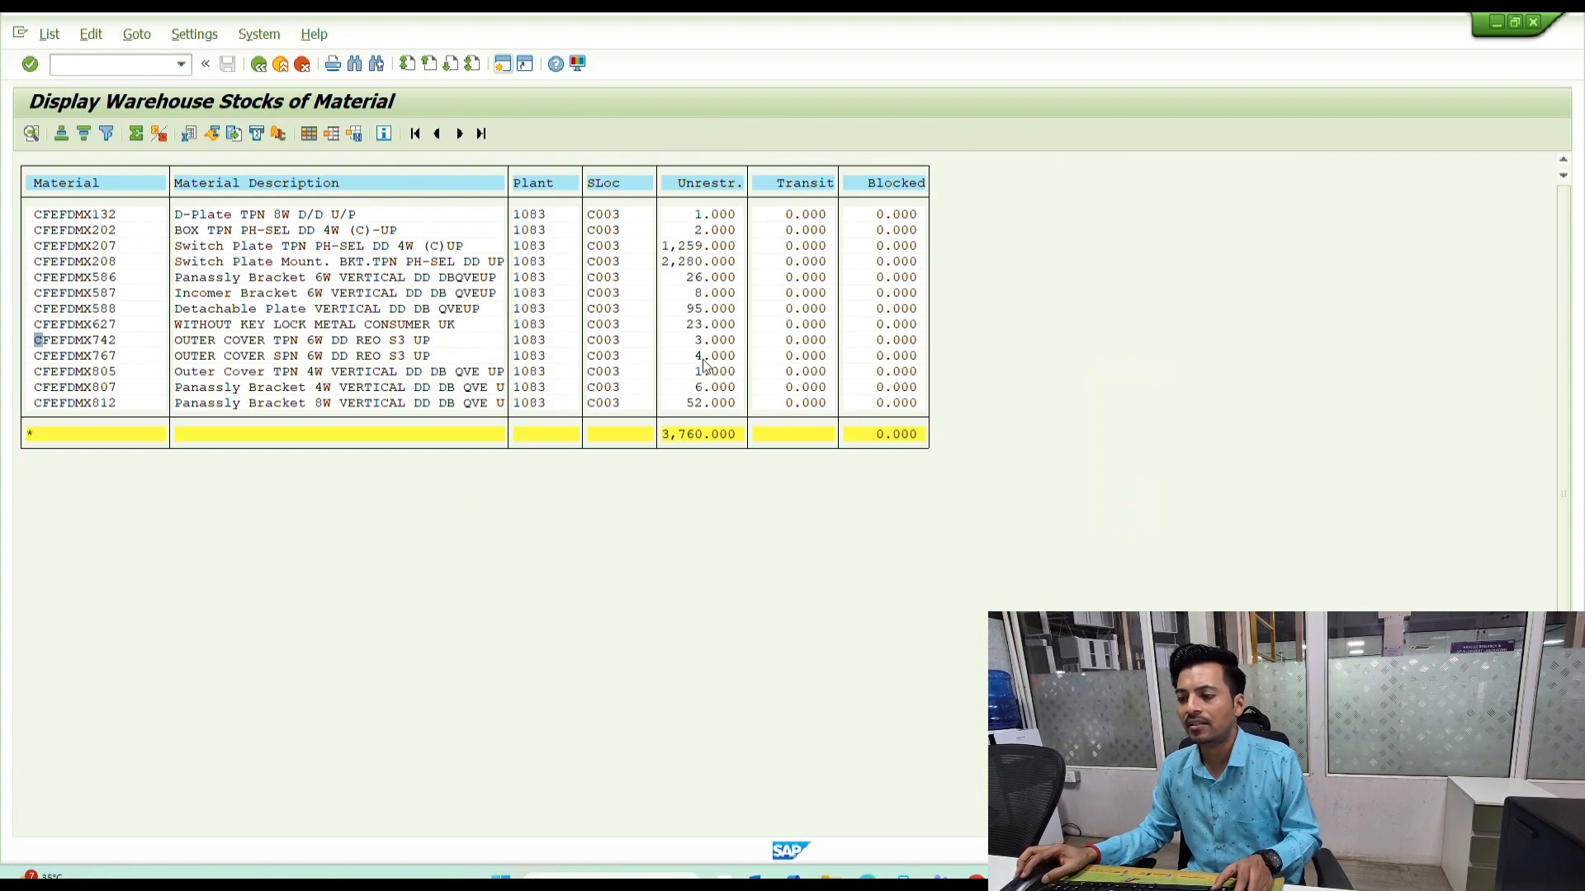
{"action": "key", "text": "alt+Tab"}
{"action": "type", "text": "3"}
{"action": "key", "text": "Tab"}
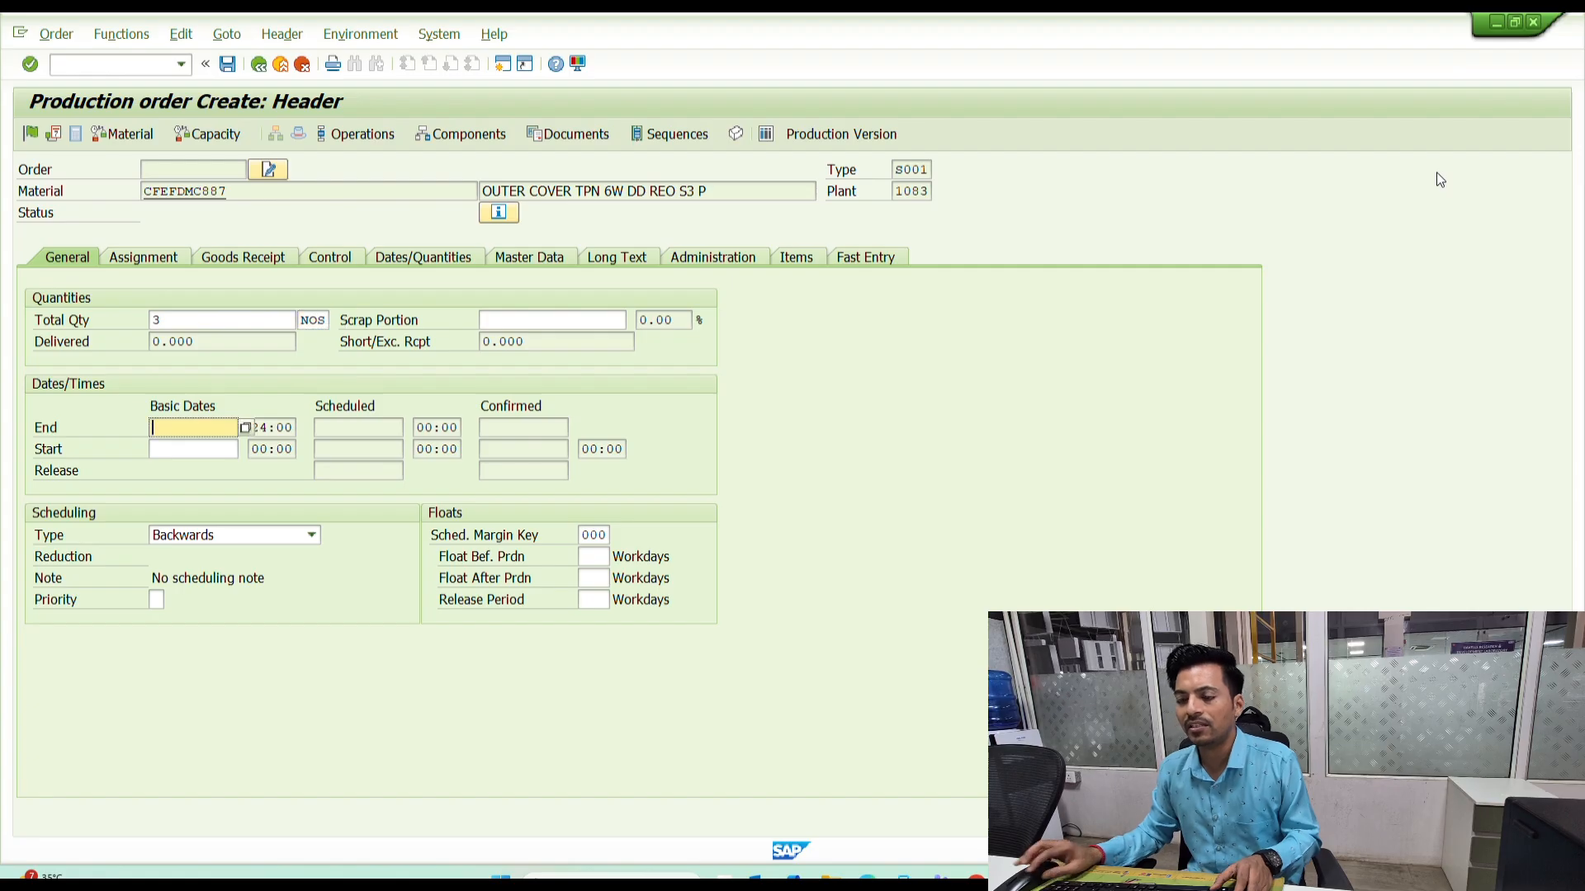
{"action": "left_click", "coordinate": [192, 320]}
{"action": "left_click", "coordinate": [179, 423]}
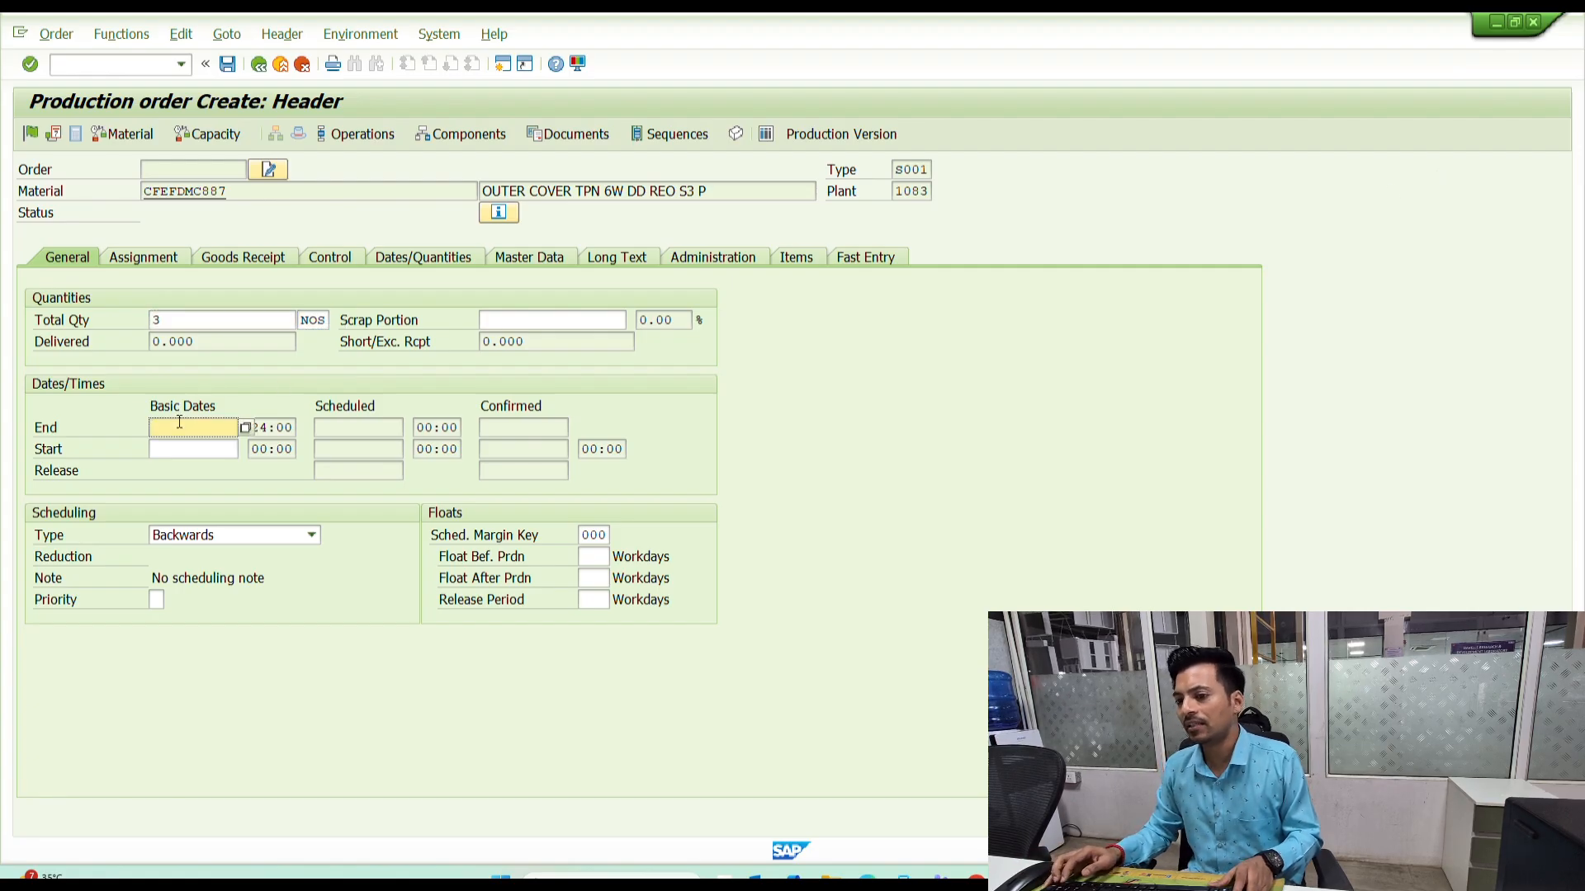
{"action": "type", "text": "06.06."}
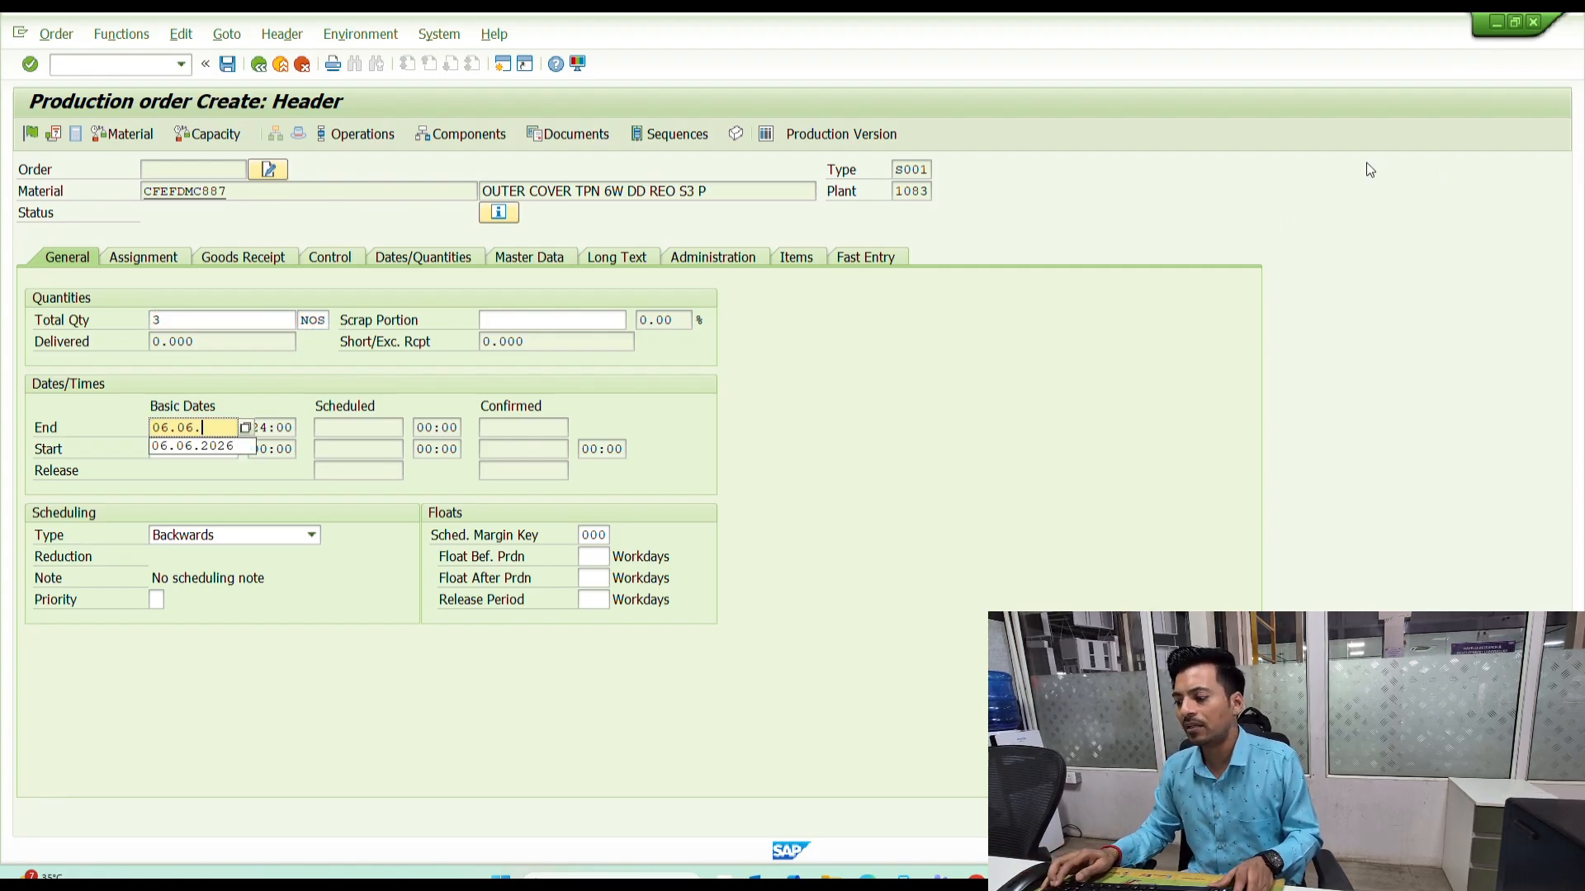
{"action": "type", "text": "0026"}
{"action": "key", "text": "Return"}
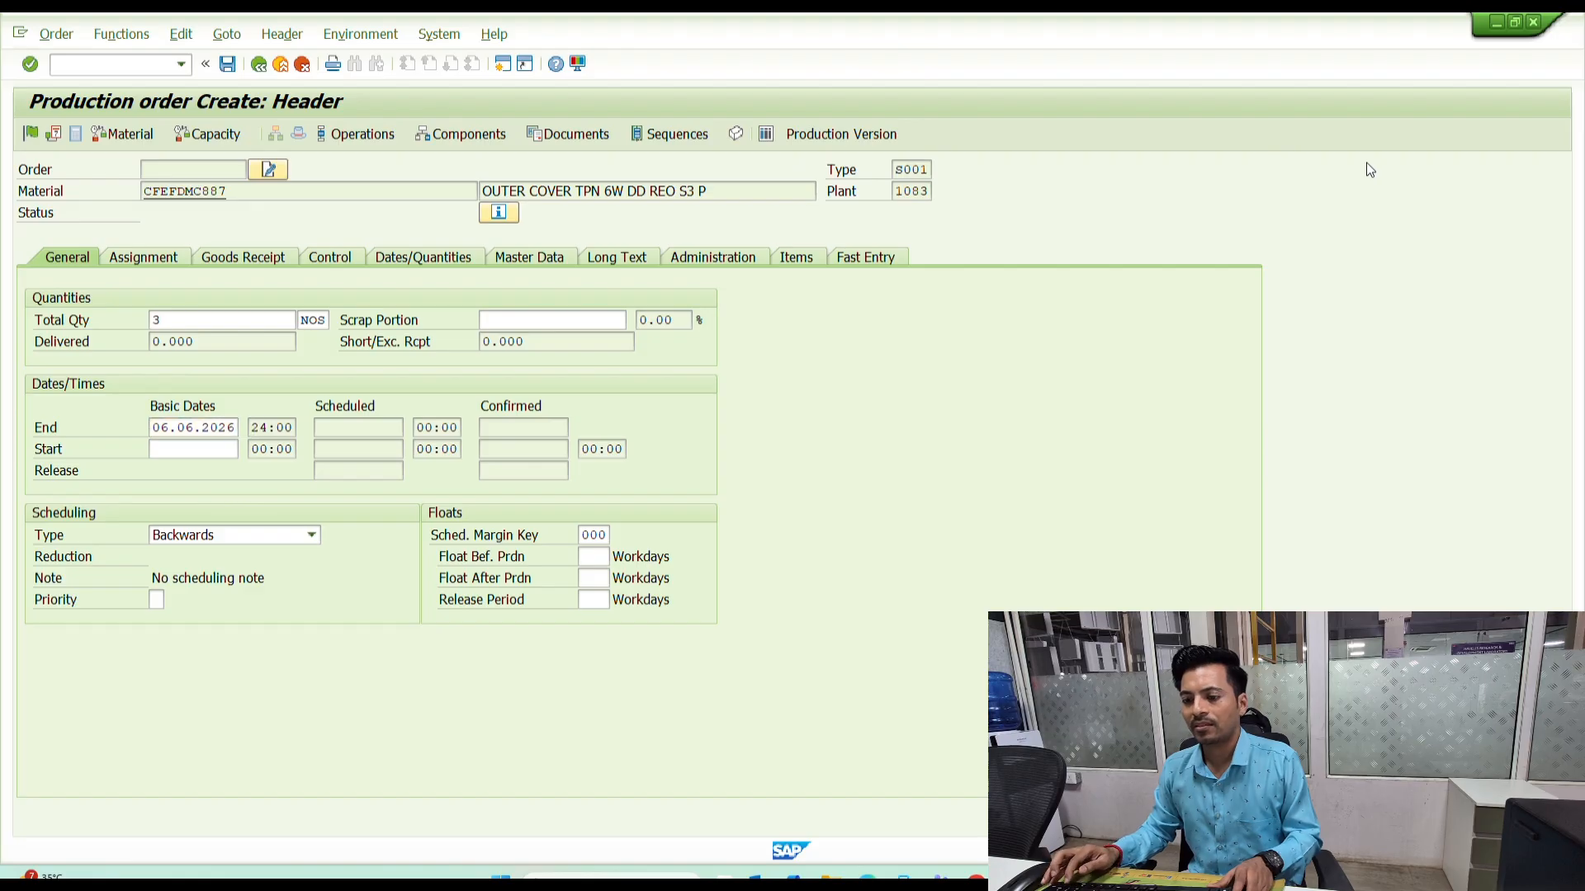
- Release the production order for CFEFDMC887 and save it
{"action": "left_click", "coordinate": [260, 65]}
{"action": "left_click", "coordinate": [30, 133]}
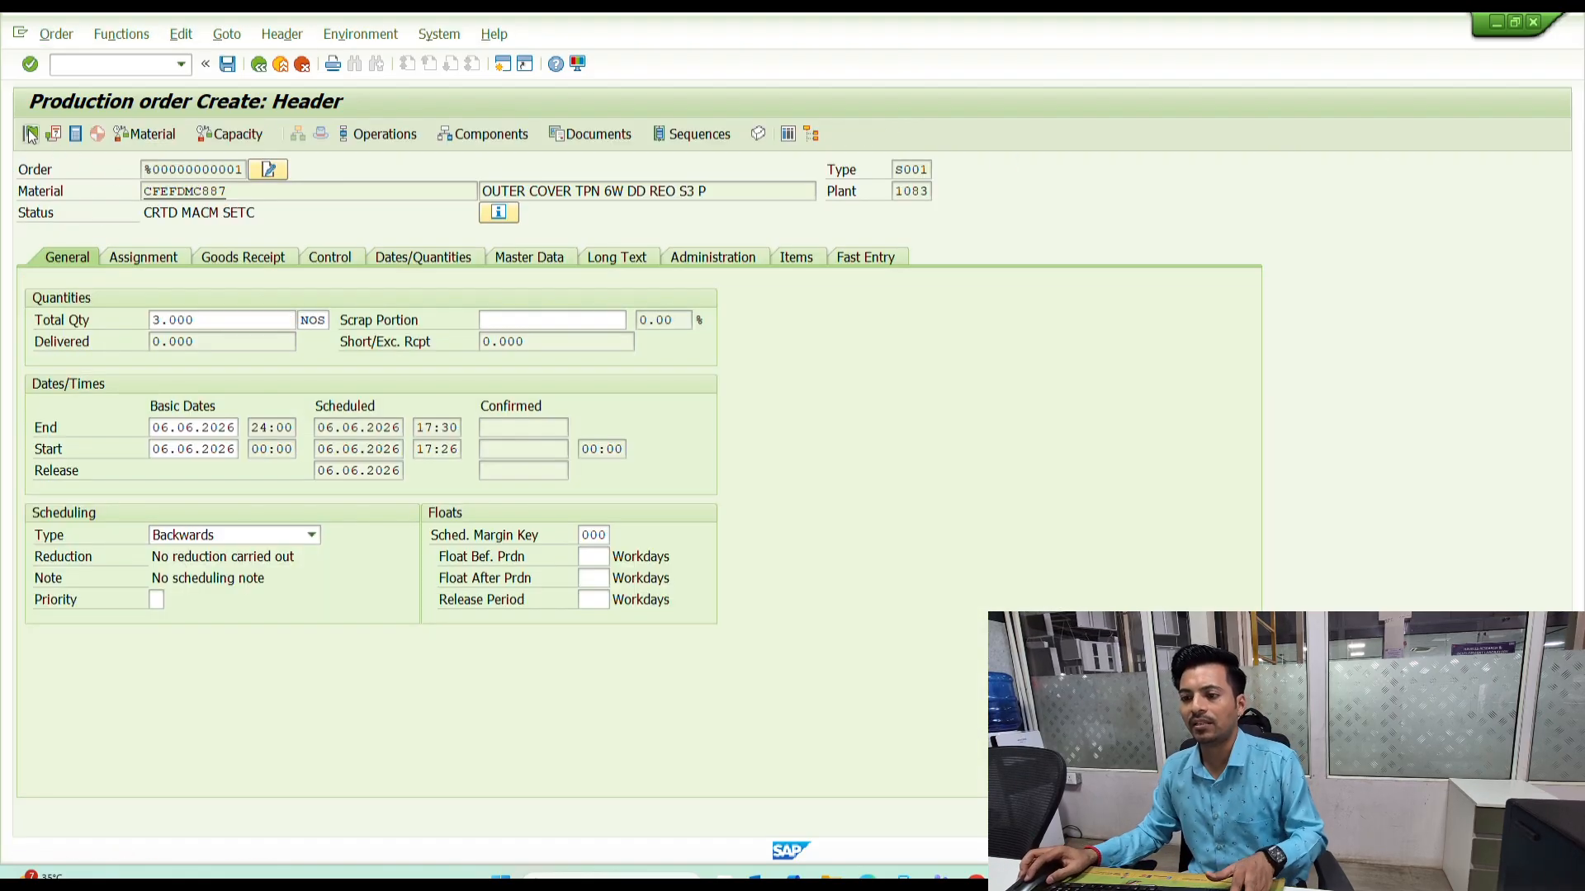
{"action": "left_click", "coordinate": [227, 66]}
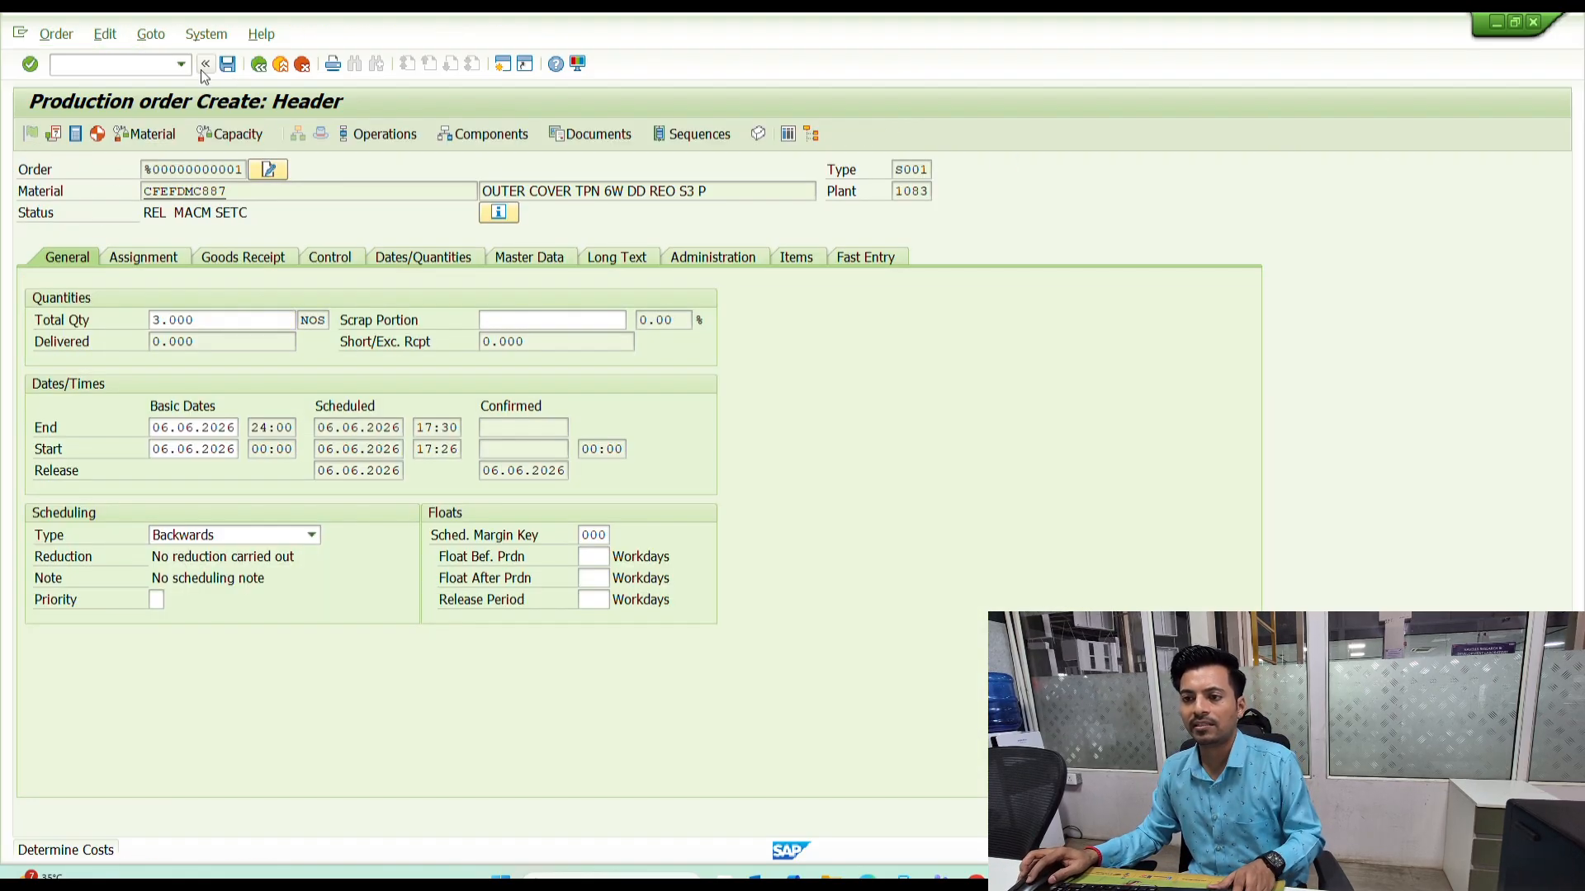
- Copy the new order number from the save message details and leave production order creation
{"action": "left_click", "coordinate": [175, 851]}
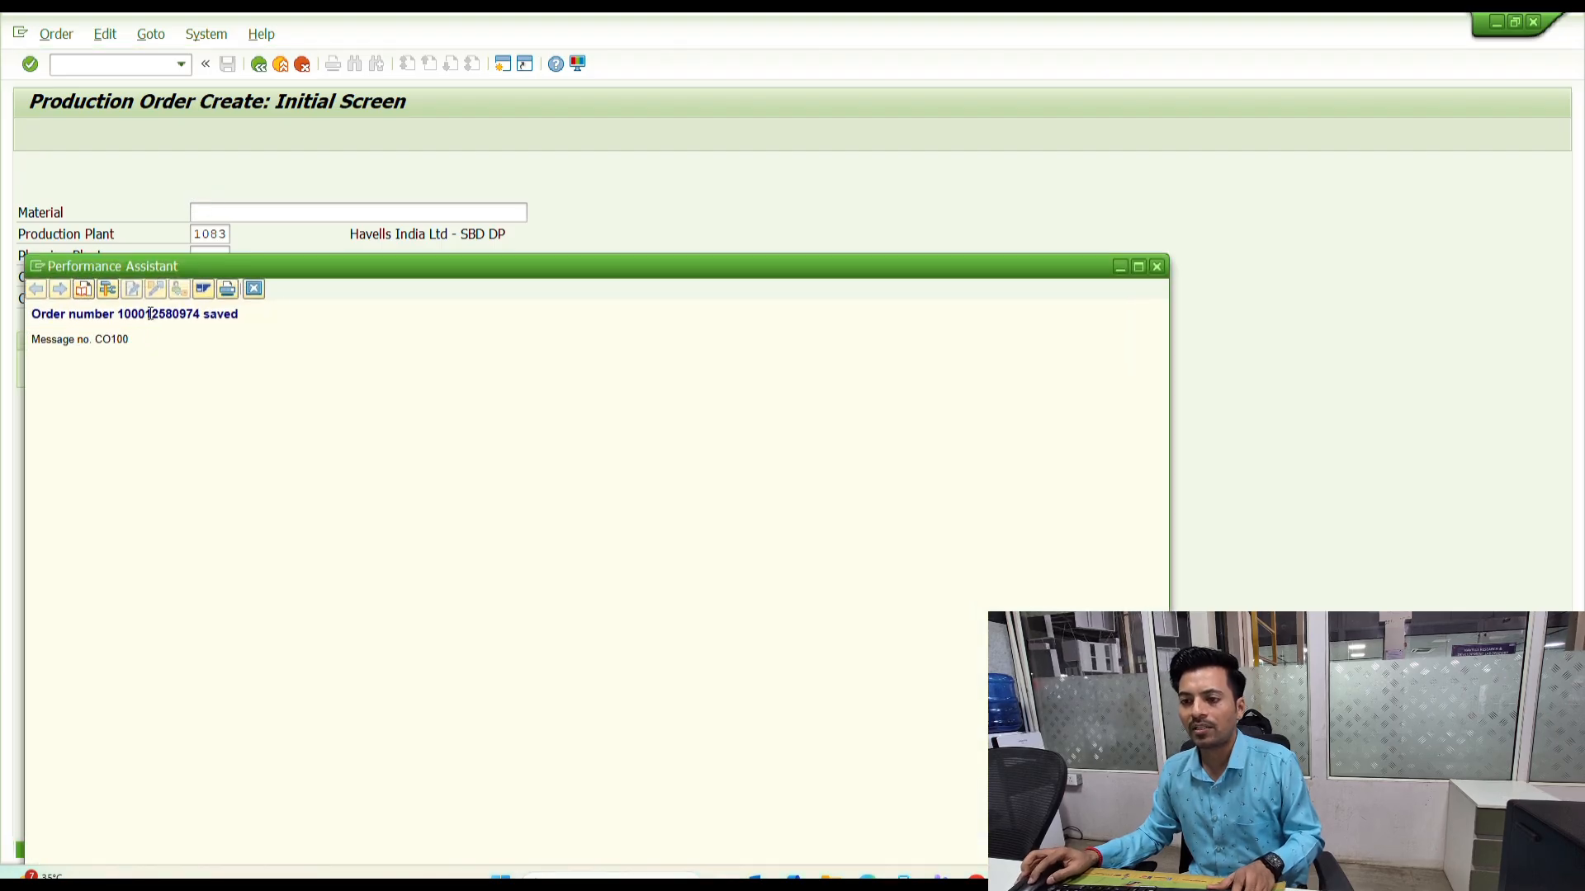
{"action": "double_click", "coordinate": [149, 314]}
{"action": "key", "text": "ctrl+c"}
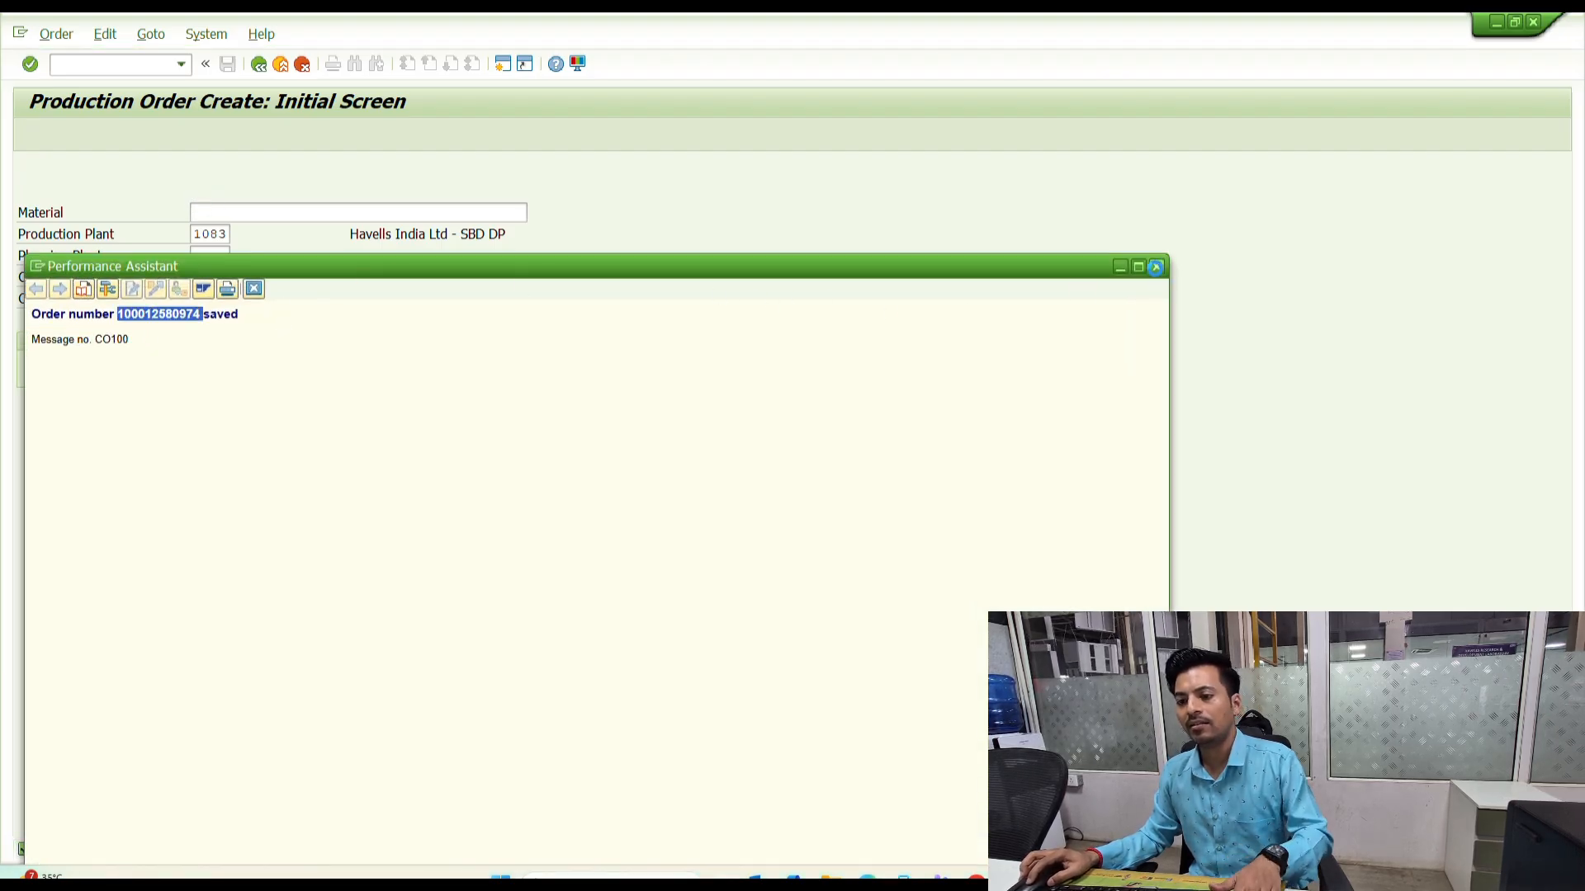
{"action": "left_click", "coordinate": [1157, 266]}
{"action": "left_click", "coordinate": [259, 64]}
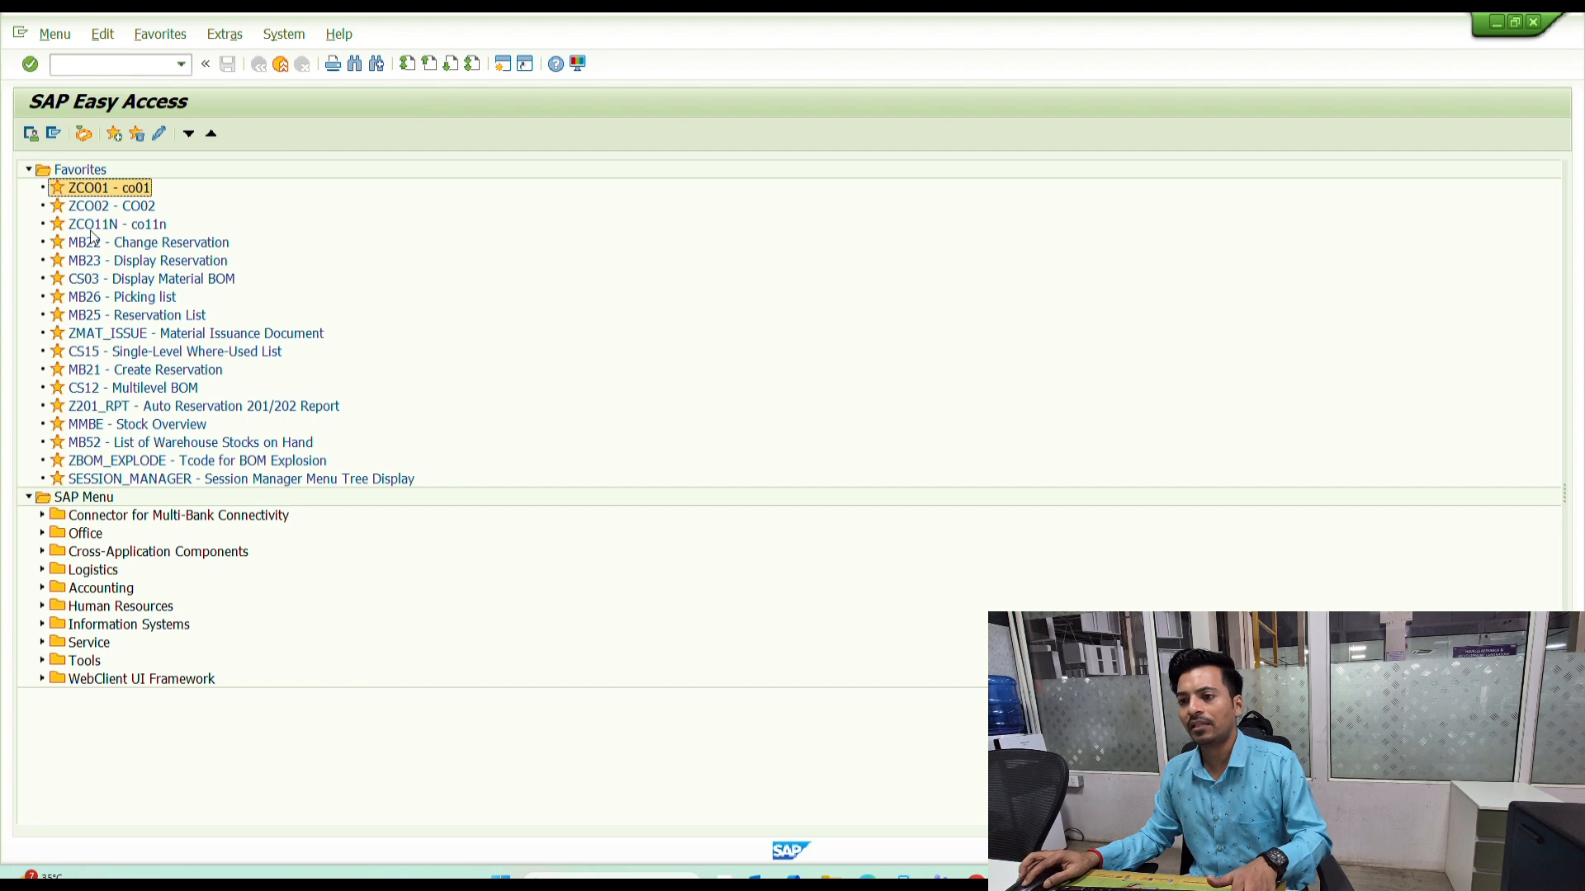
- Enter the copied order number in a ZCO11N time ticket, review its goods movements and post the confirmation
{"action": "double_click", "coordinate": [132, 227]}
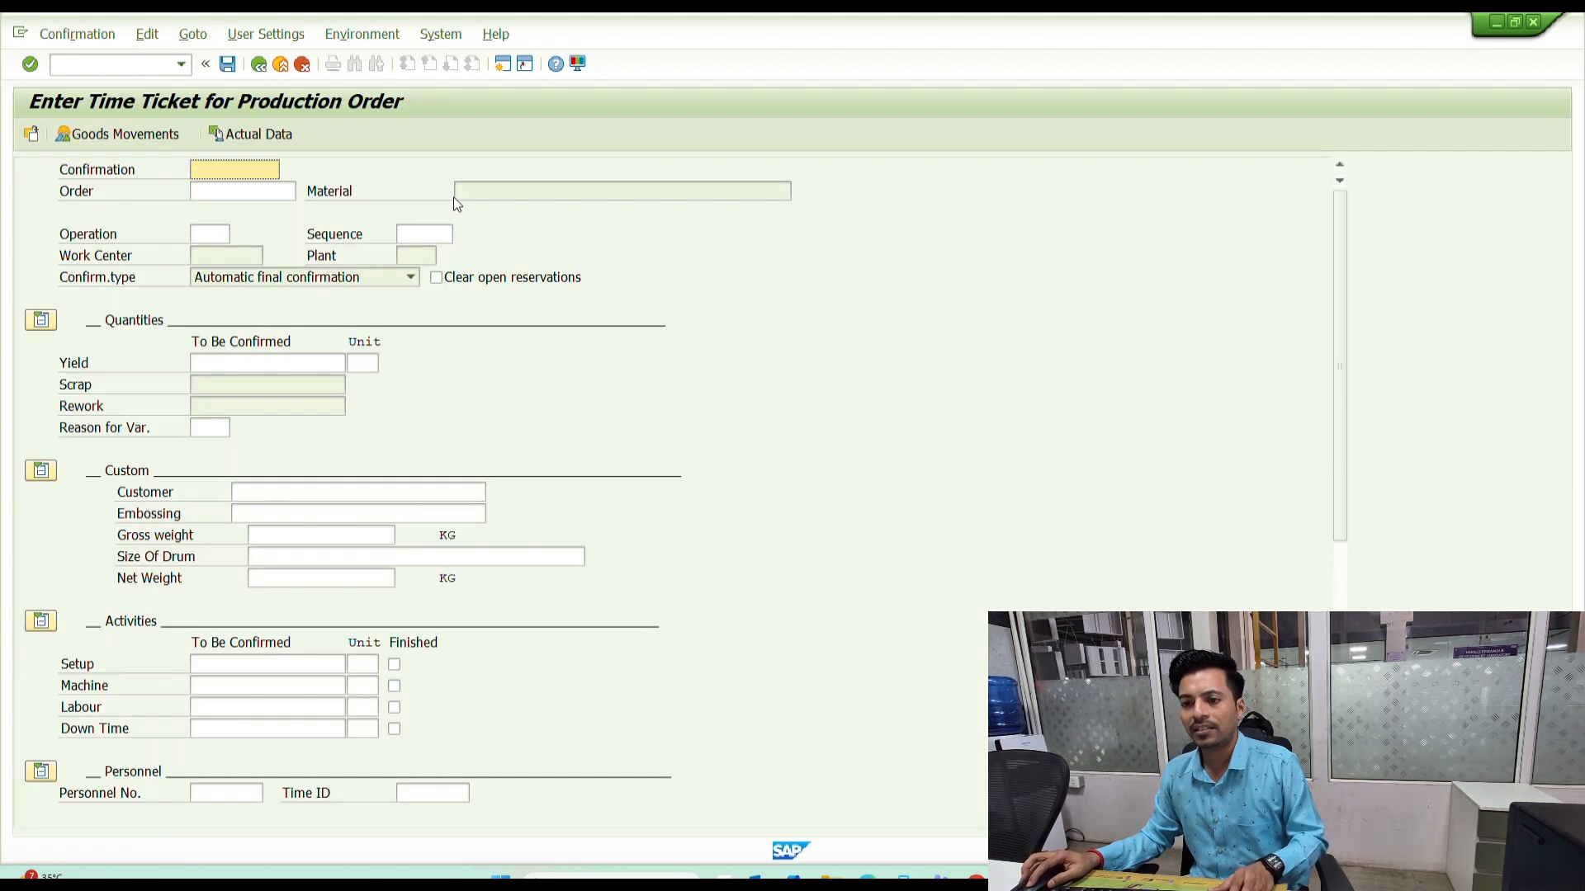
{"action": "left_click", "coordinate": [246, 192]}
{"action": "key", "text": "ctrl+v"}
{"action": "key", "text": "Return"}
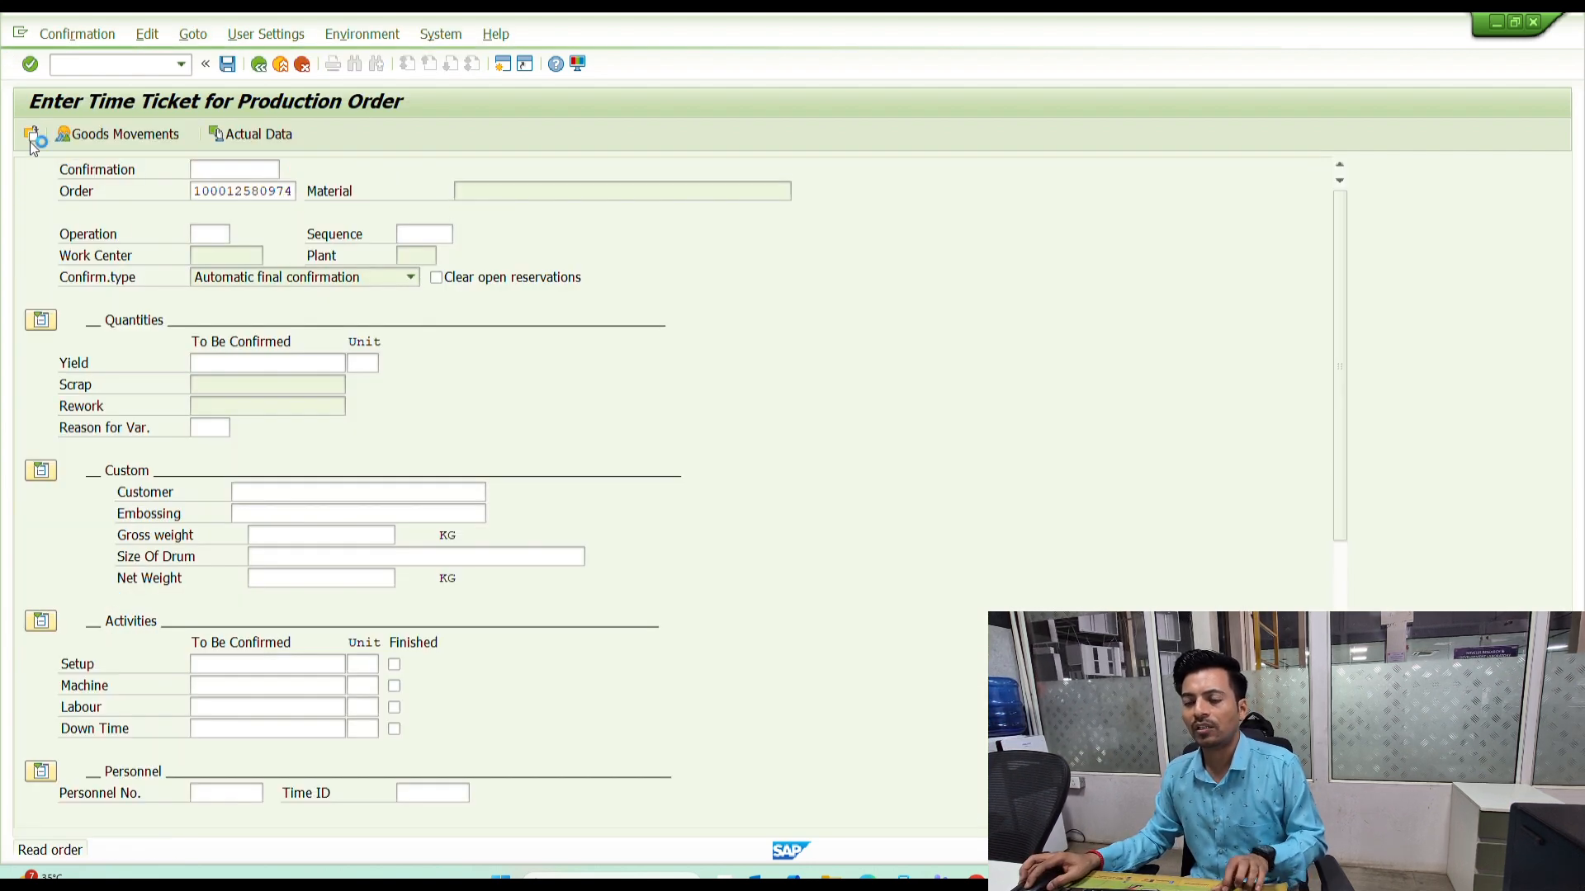
{"action": "left_click", "coordinate": [125, 140]}
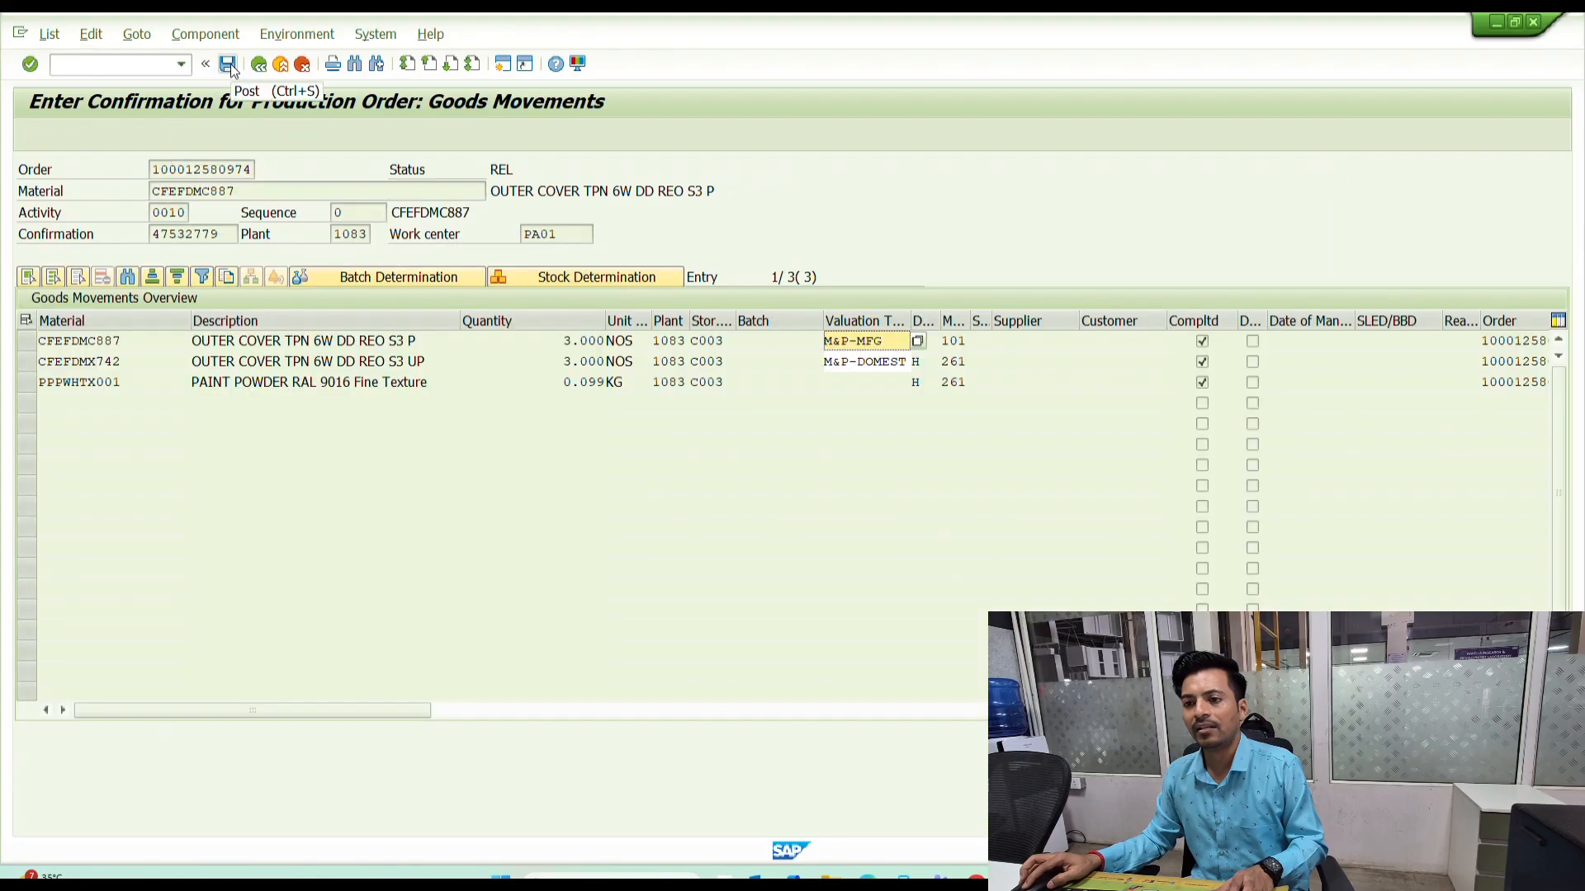
{"action": "left_click", "coordinate": [228, 65]}
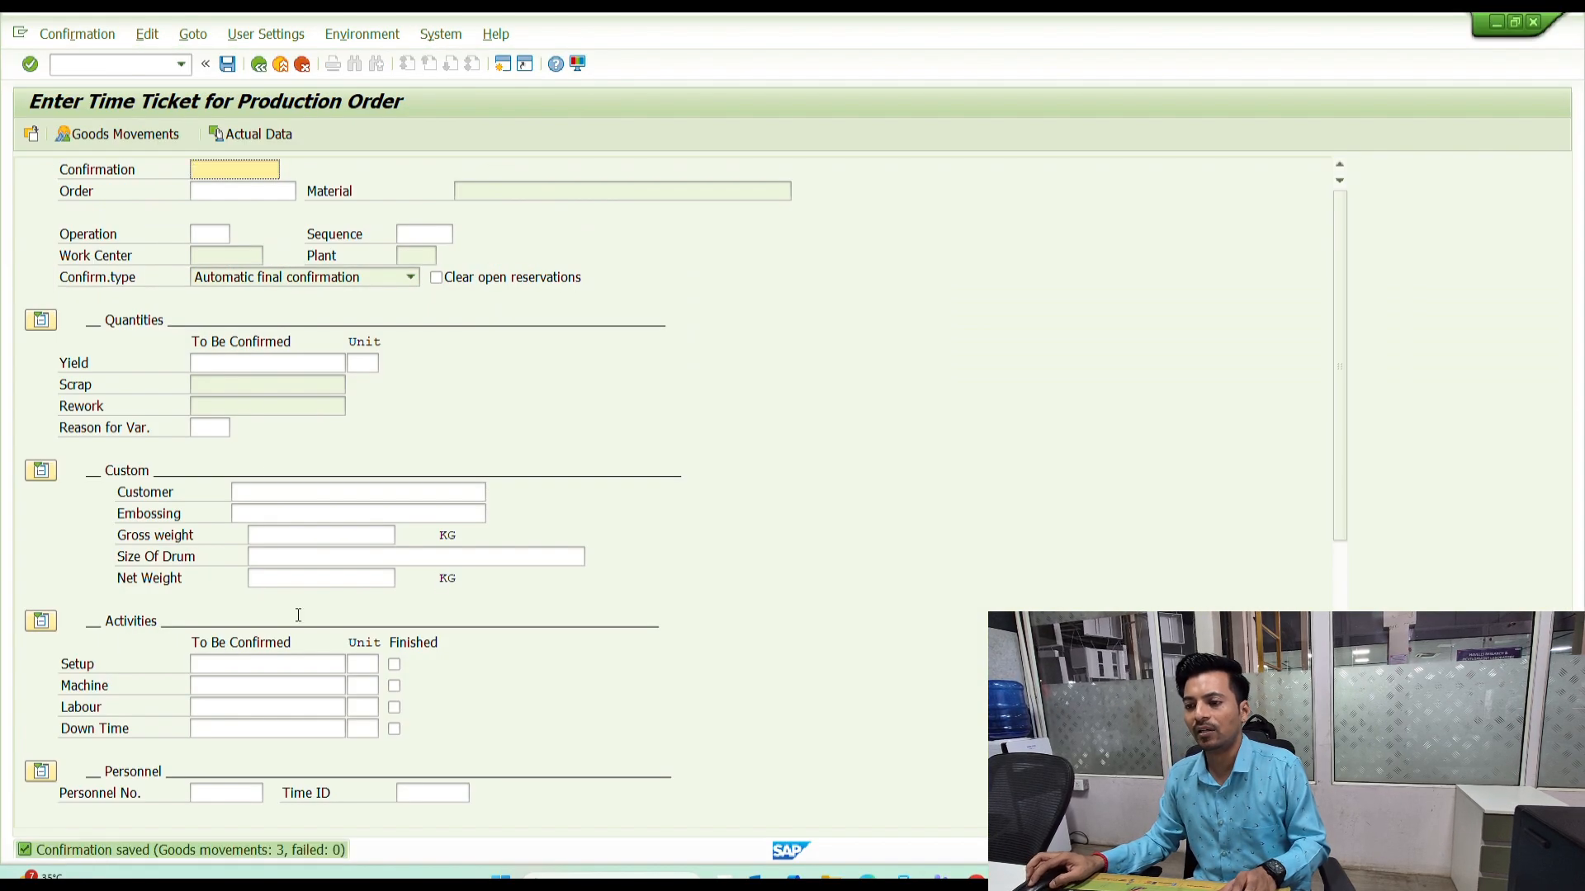
- Reopen ZCO01 and copy material number CFEFDMC887 from the order creation screen
{"action": "key", "text": "F3"}
{"action": "double_click", "coordinate": [136, 188]}
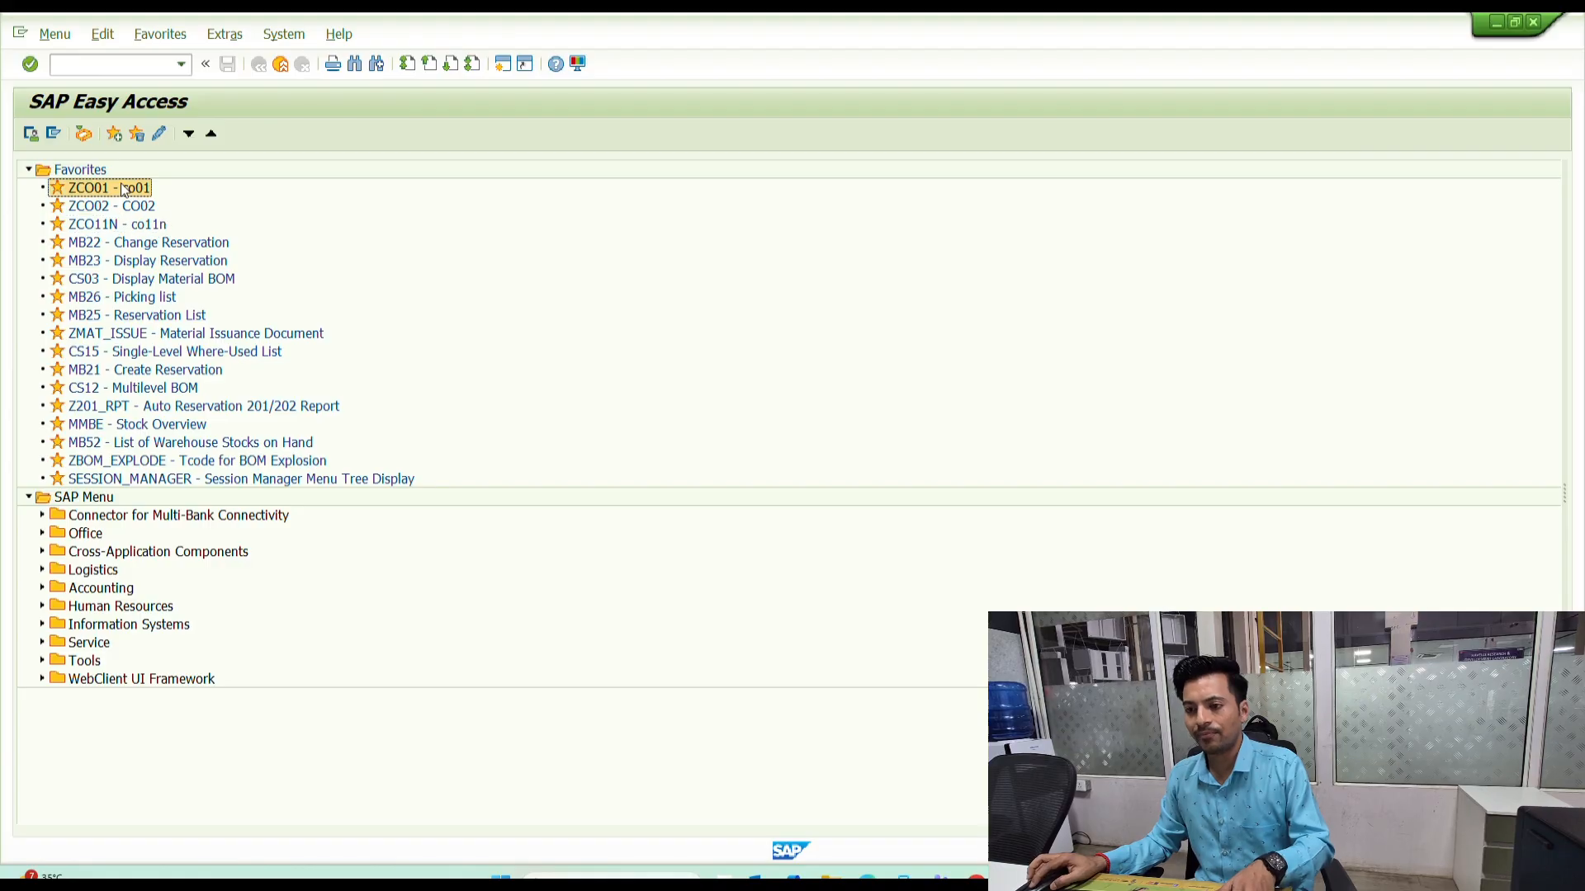
{"action": "left_click", "coordinate": [239, 235]}
{"action": "left_click_drag", "start_coordinate": [304, 218], "coordinate": [191, 213]}
{"action": "key", "text": "ctrl+c"}
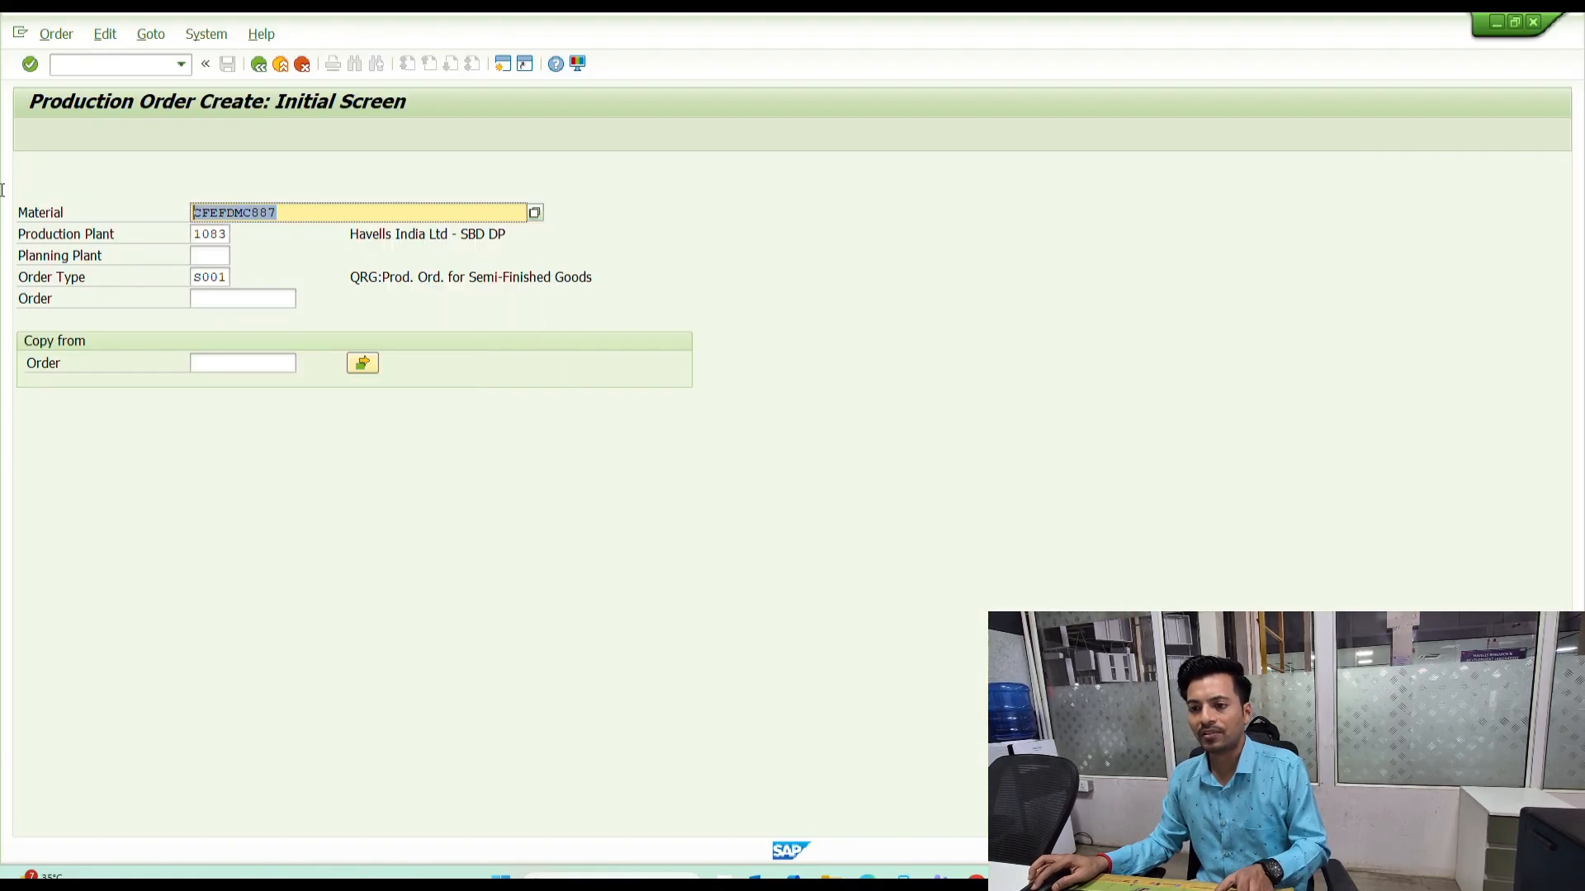
- Run the MMBE stock overview for material CFEFDMC887 in plant 1083, storage location C003
{"action": "key", "text": "F3"}
{"action": "type", "text": "mmbe"}
{"action": "key", "text": "Return"}
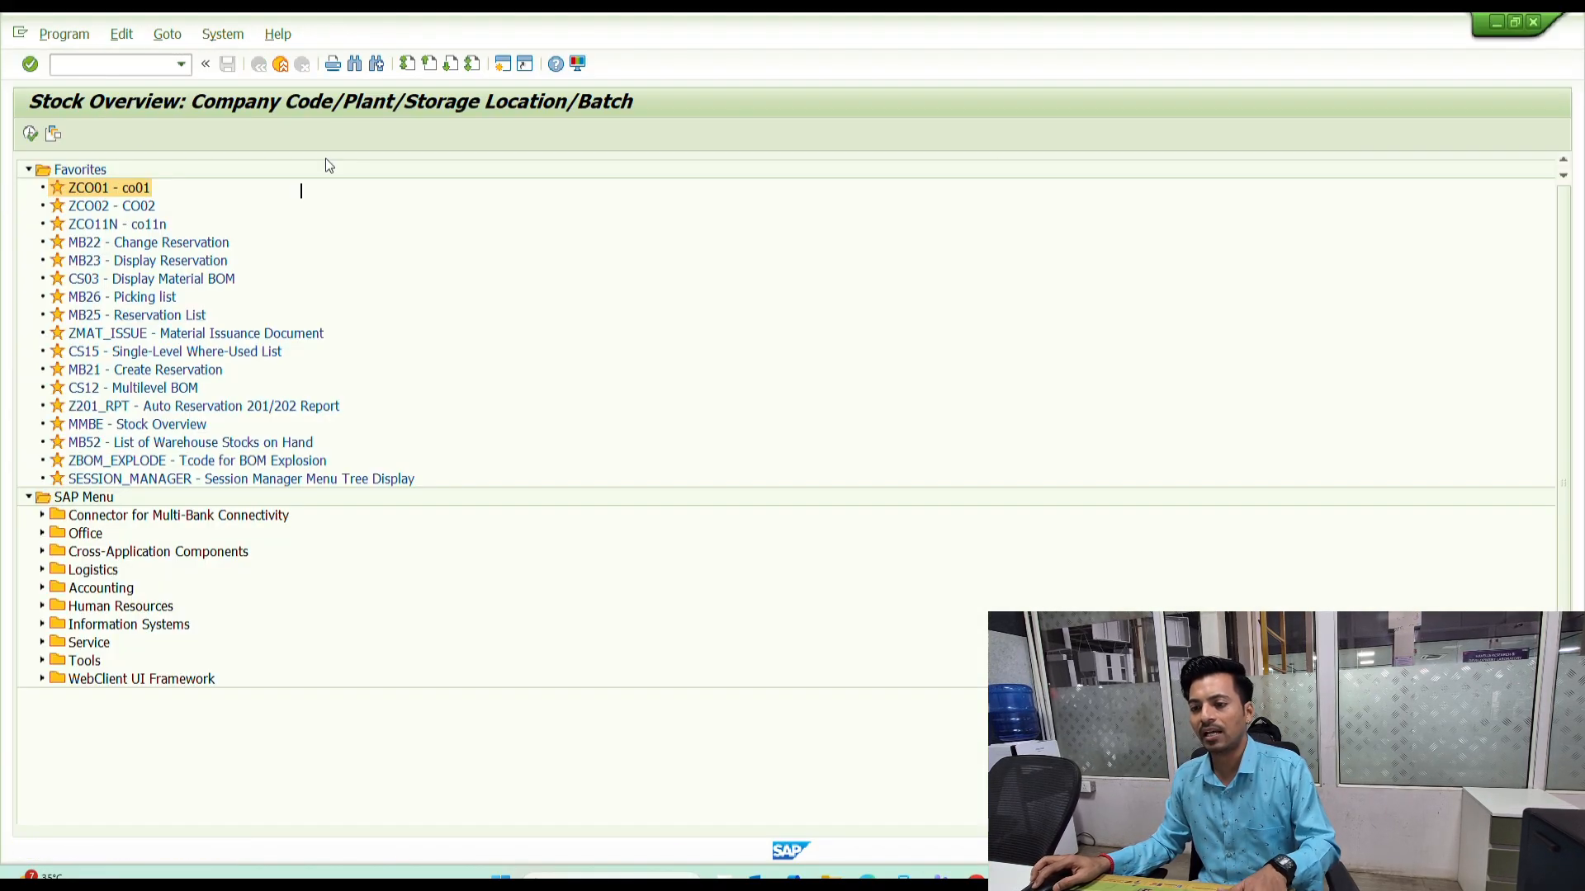
{"action": "key", "text": "ctrl+v"}
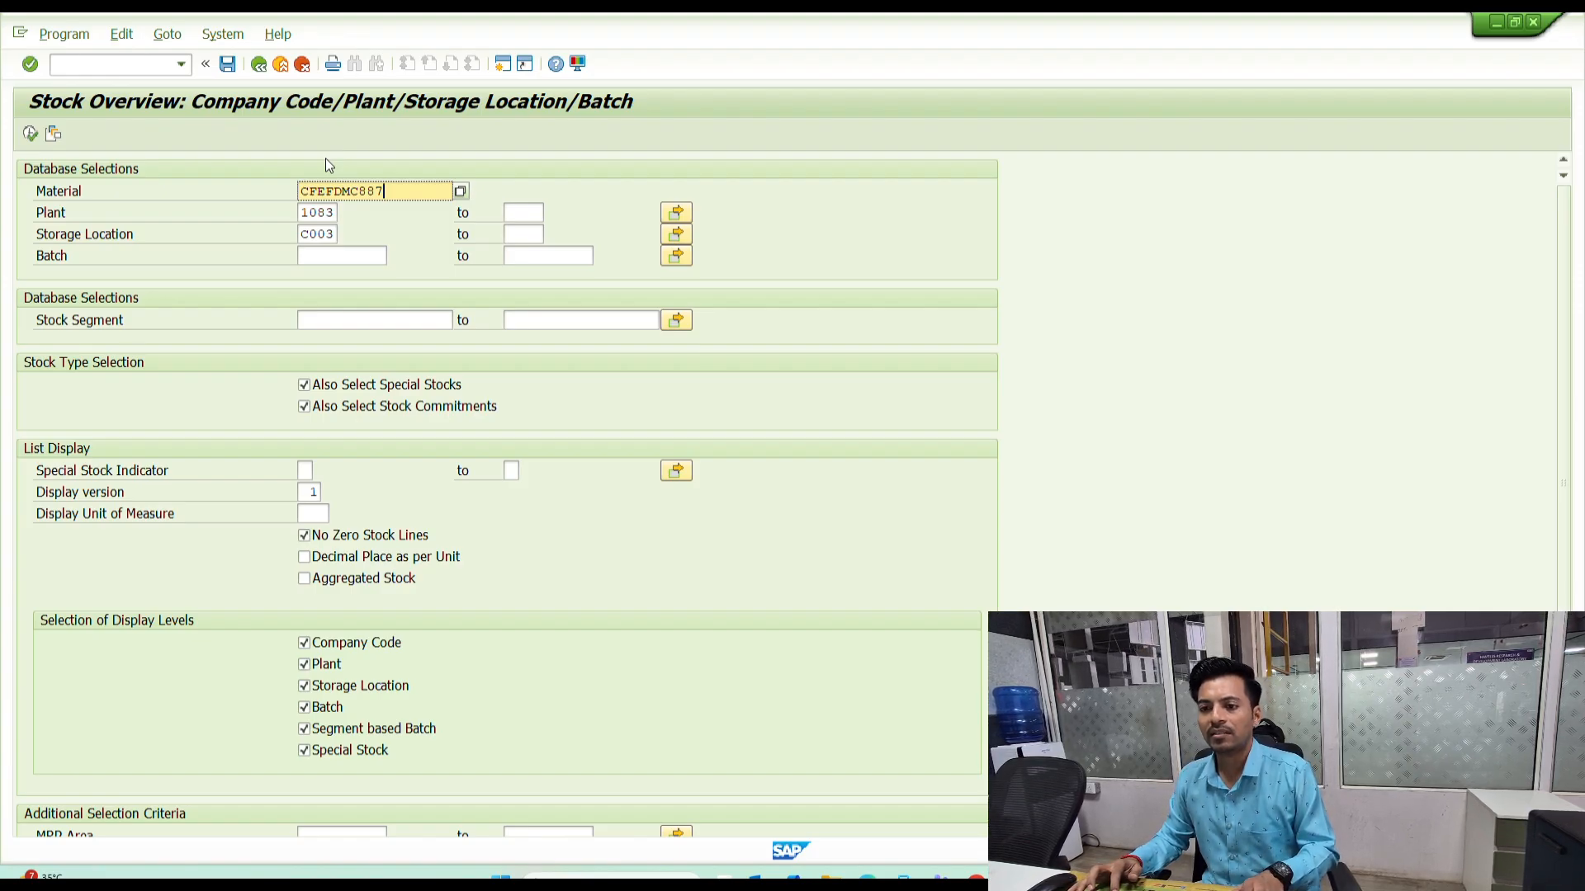
{"action": "key", "text": "Tab"}
{"action": "key", "text": "Tab"}
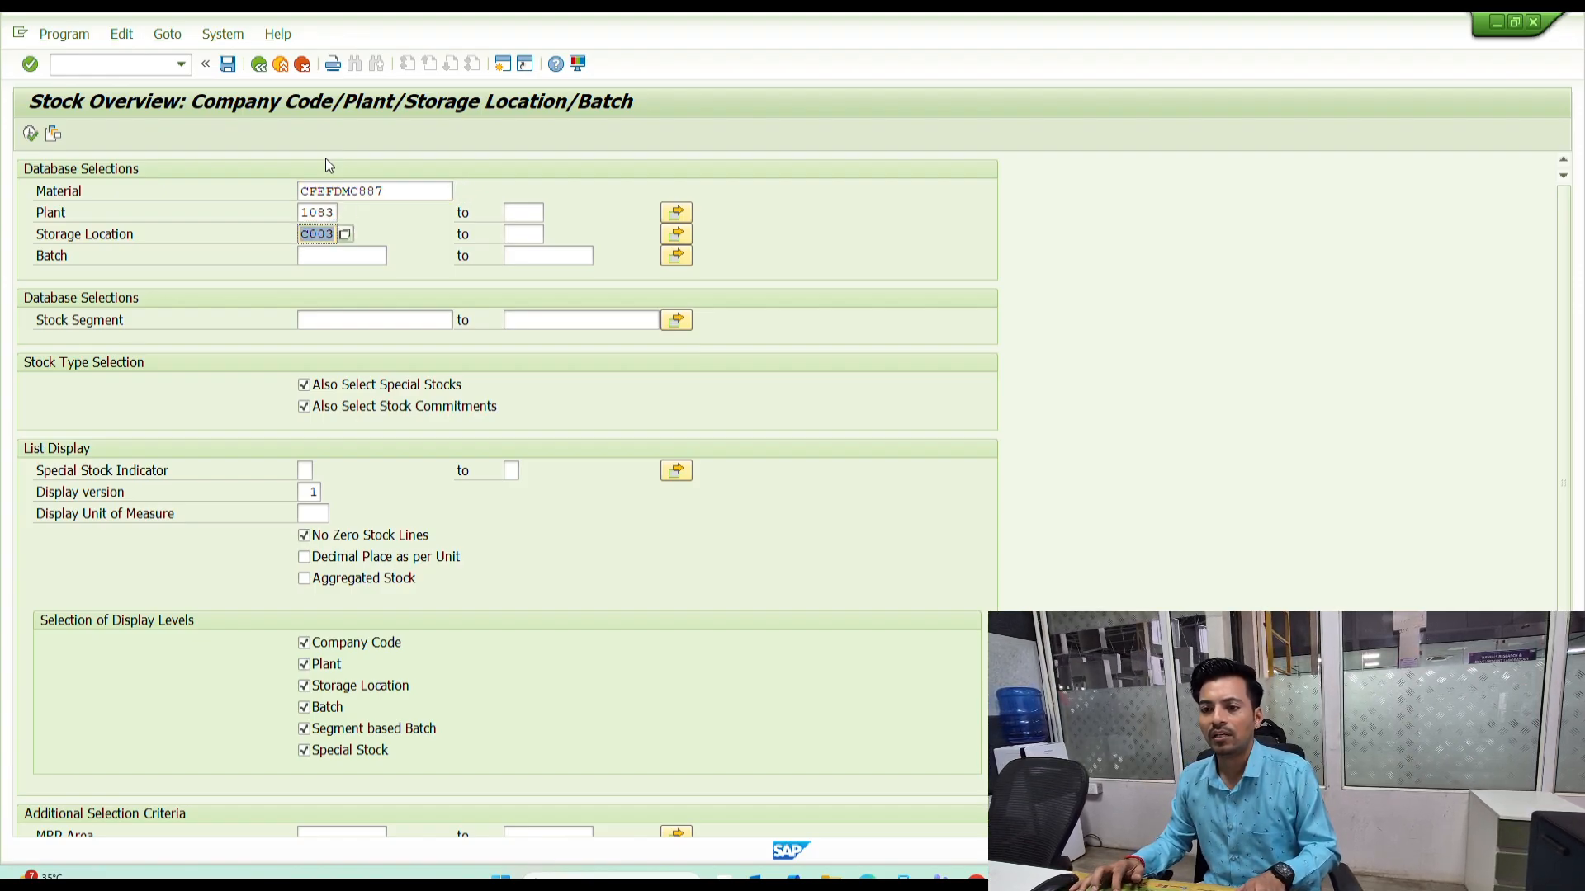
{"action": "left_click", "coordinate": [29, 133]}
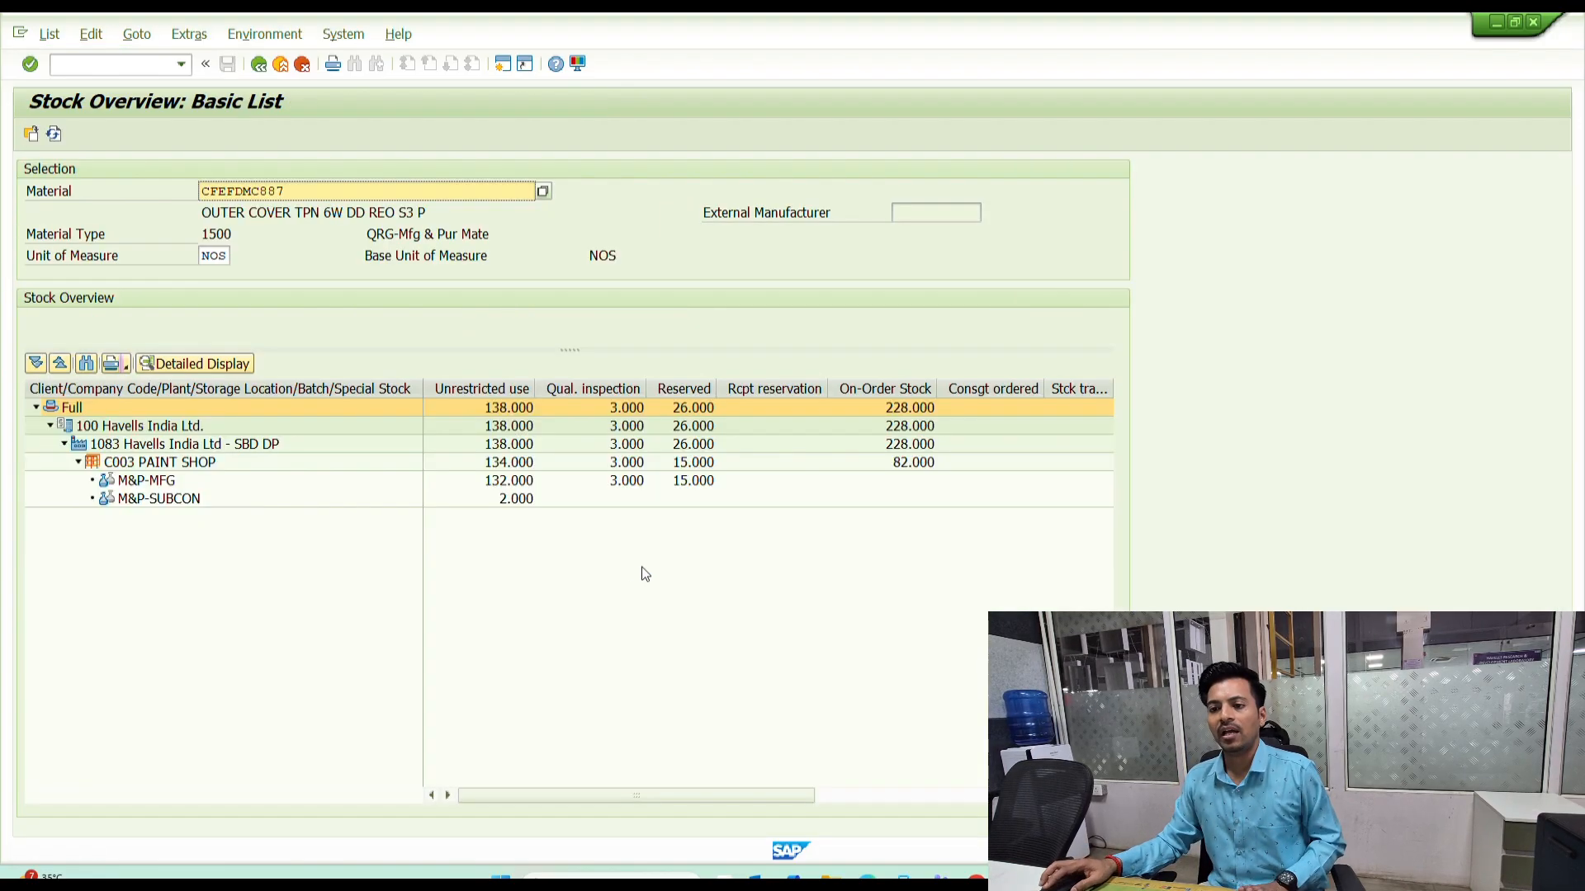
- Examine the quality inspection stock of CFEFDMC887 for the C003 paint shop and its M&P-MFG valuation type
{"action": "left_click", "coordinate": [631, 499]}
{"action": "left_click", "coordinate": [635, 485]}
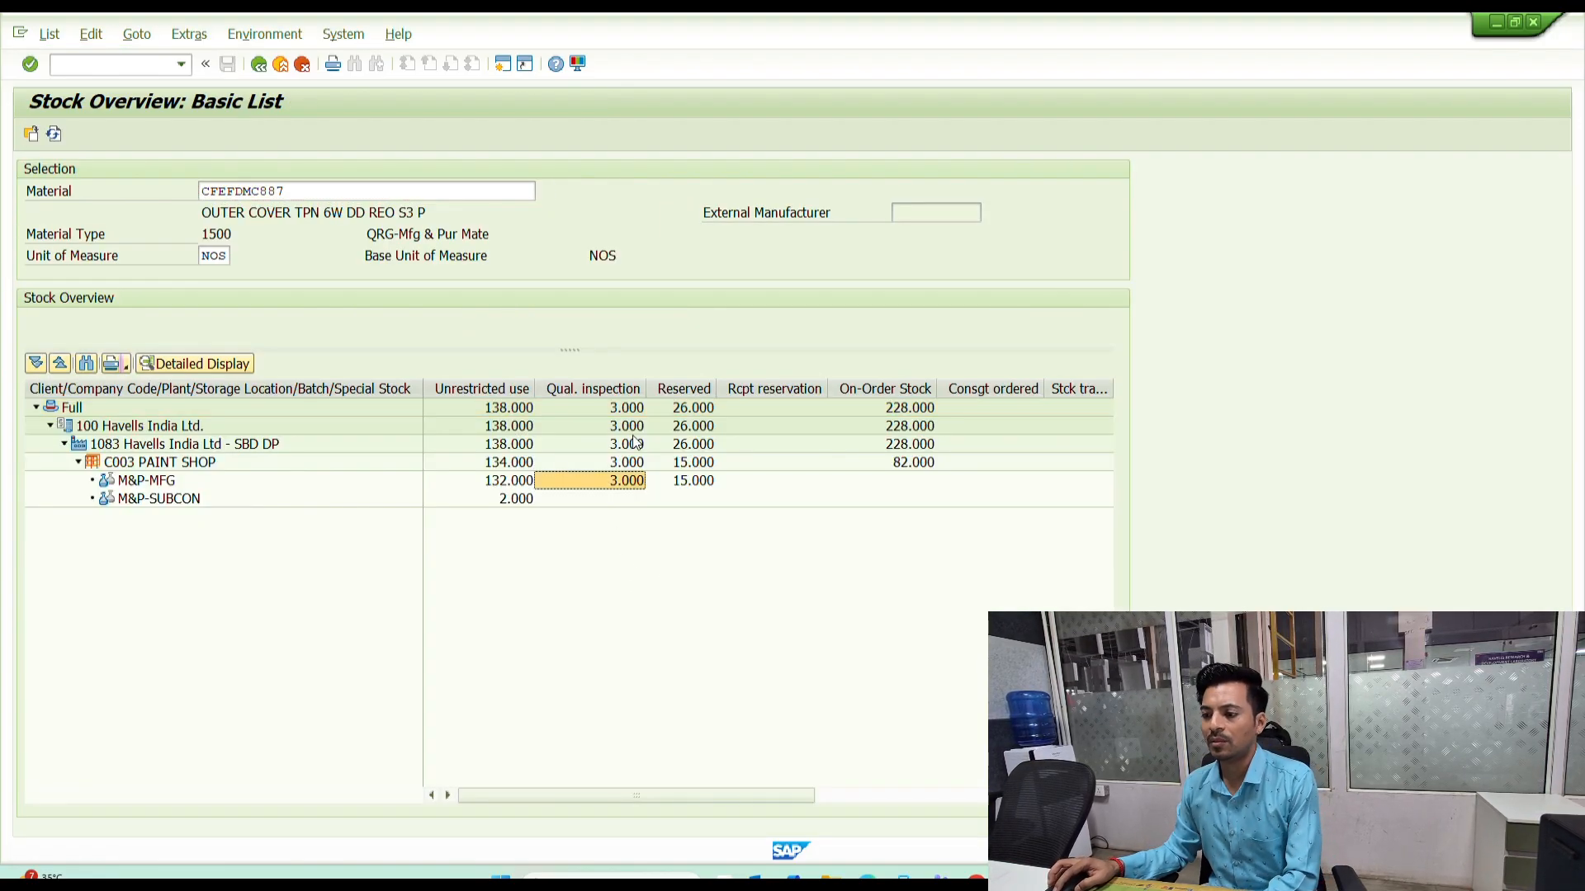
{"action": "left_click", "coordinate": [631, 466]}
{"action": "left_click", "coordinate": [631, 480]}
{"action": "left_click", "coordinate": [629, 465]}
{"action": "left_click", "coordinate": [630, 479]}
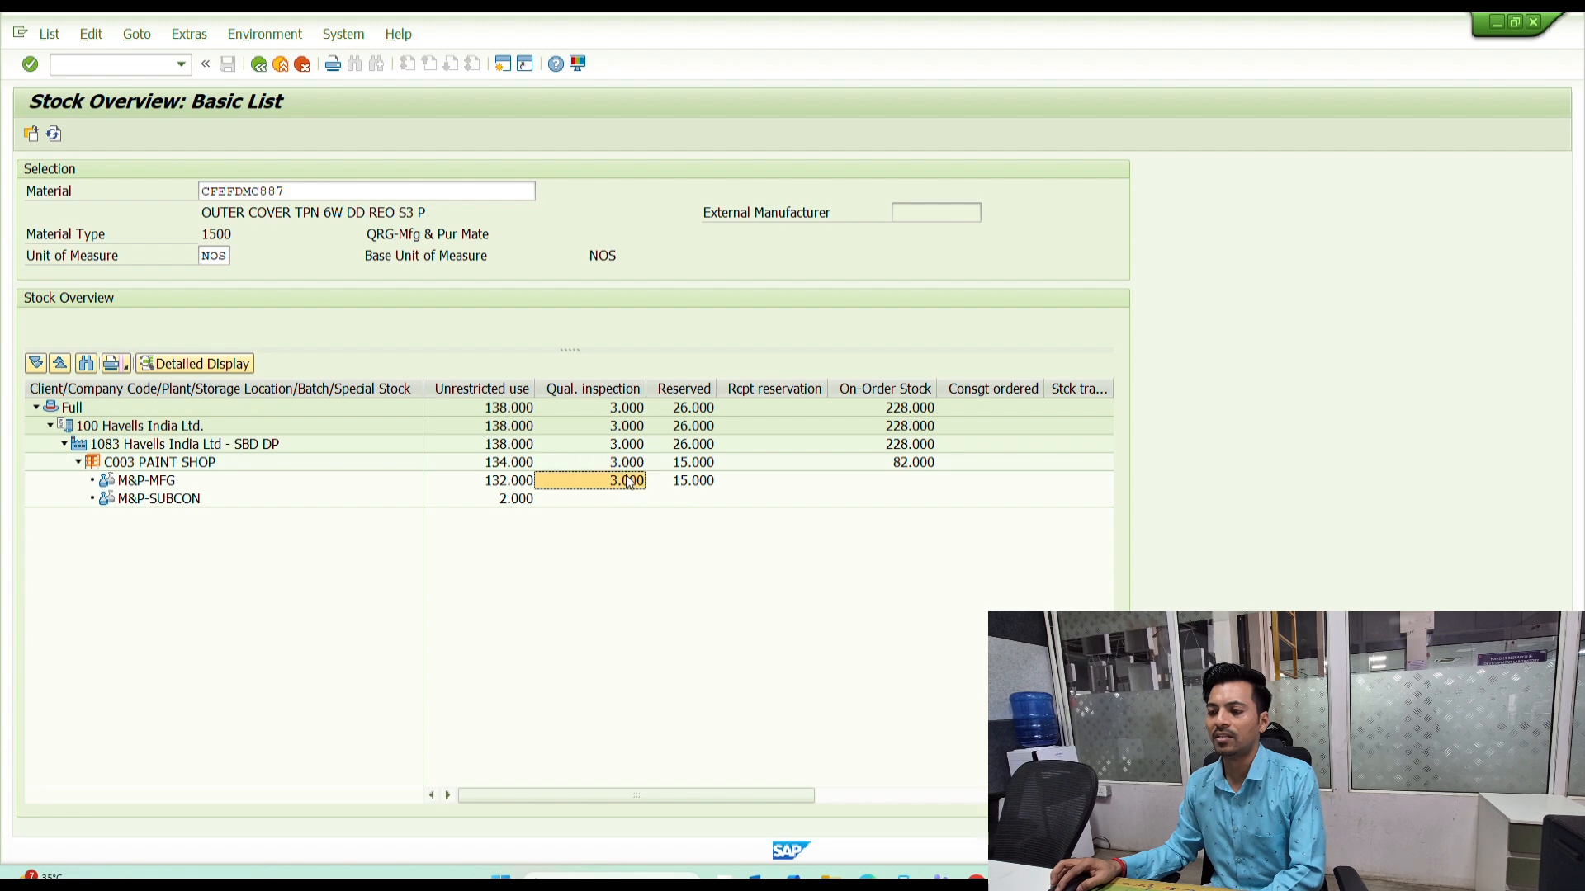
{"action": "left_click", "coordinate": [629, 465]}
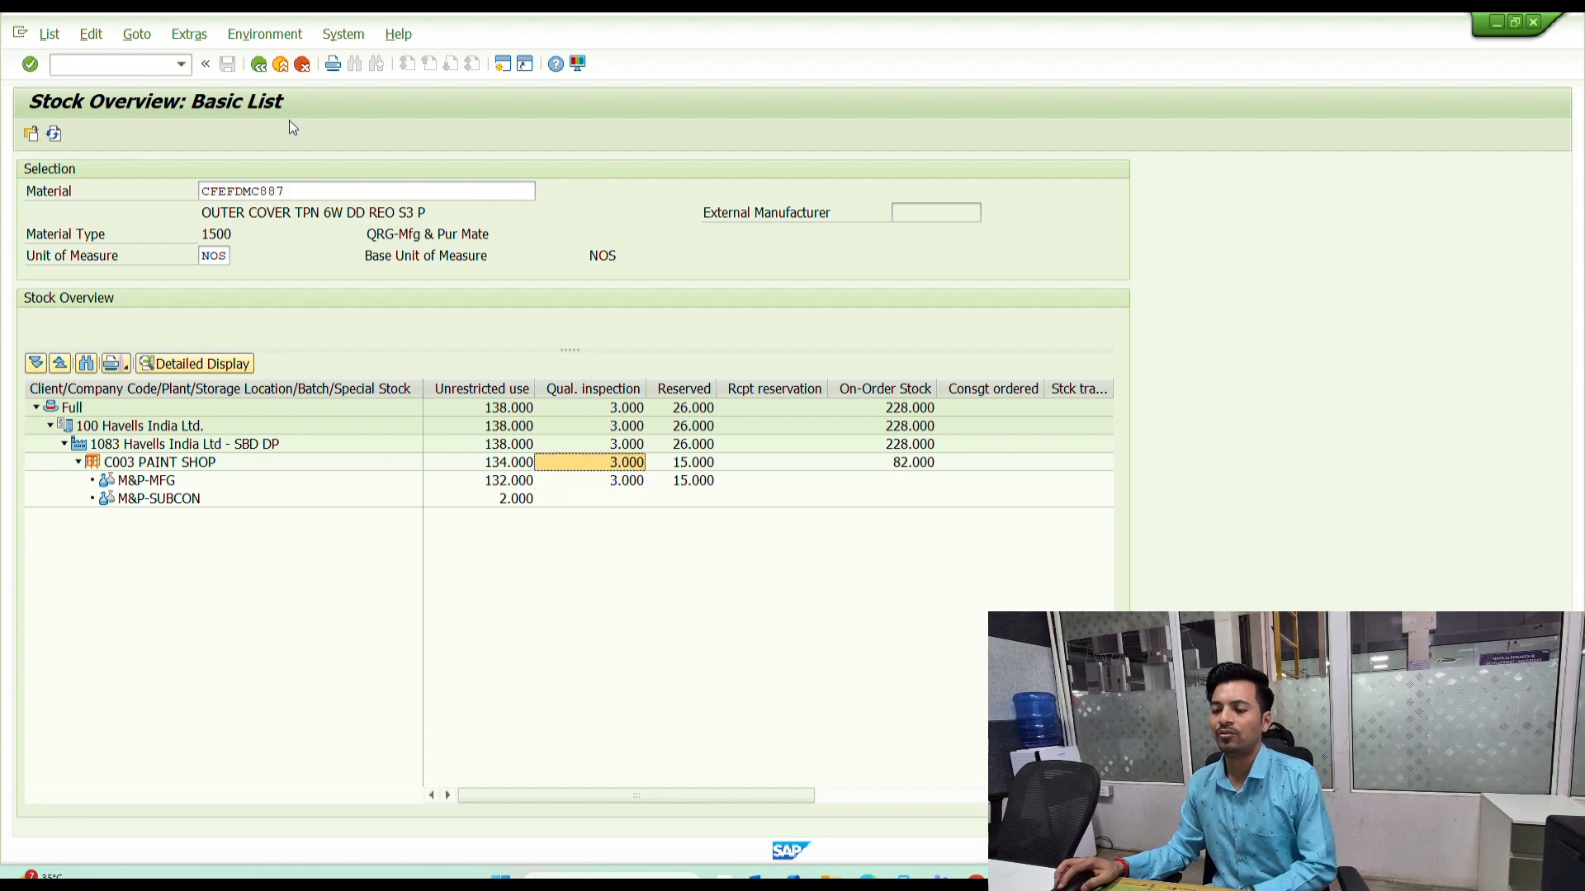